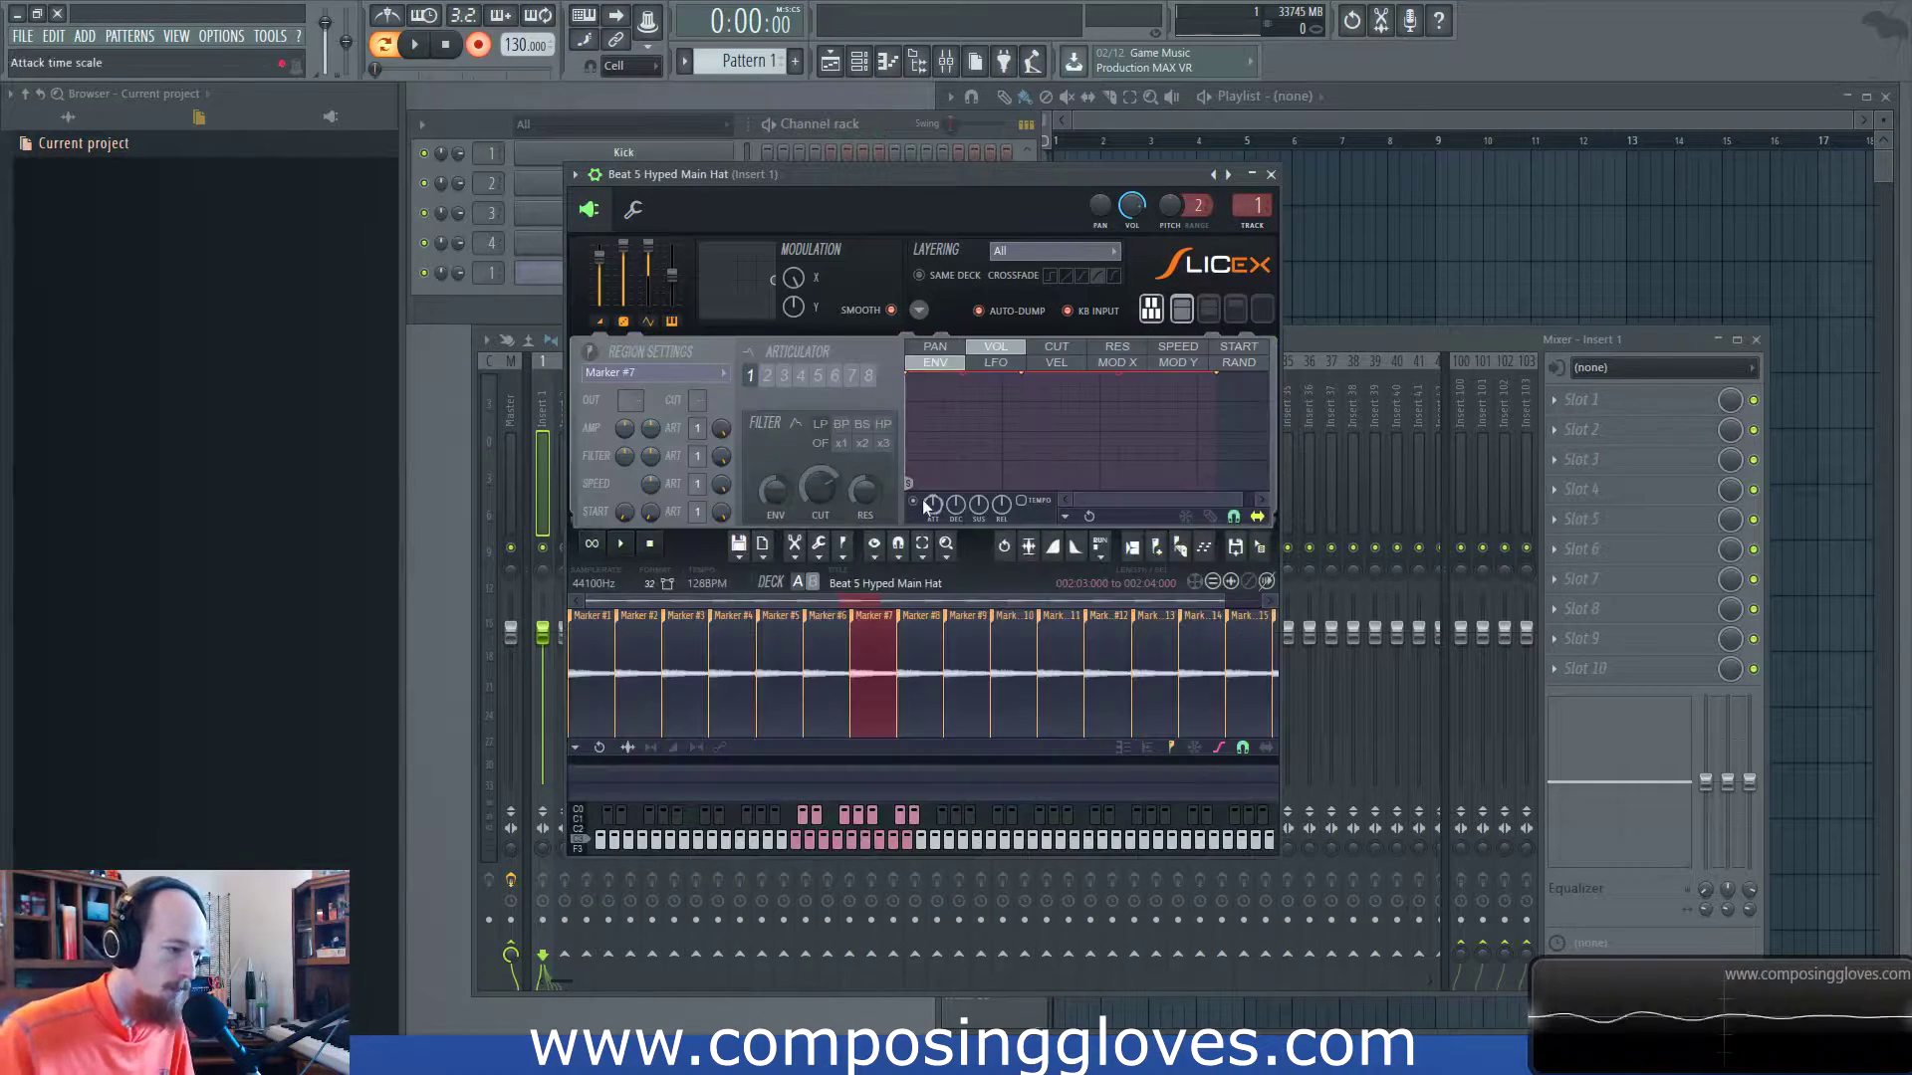
# Preview the hat sample in the wave editor by starting and stopping its playback.
pyautogui.moveTo(1038, 181); pyautogui.dragTo(1073, 183)
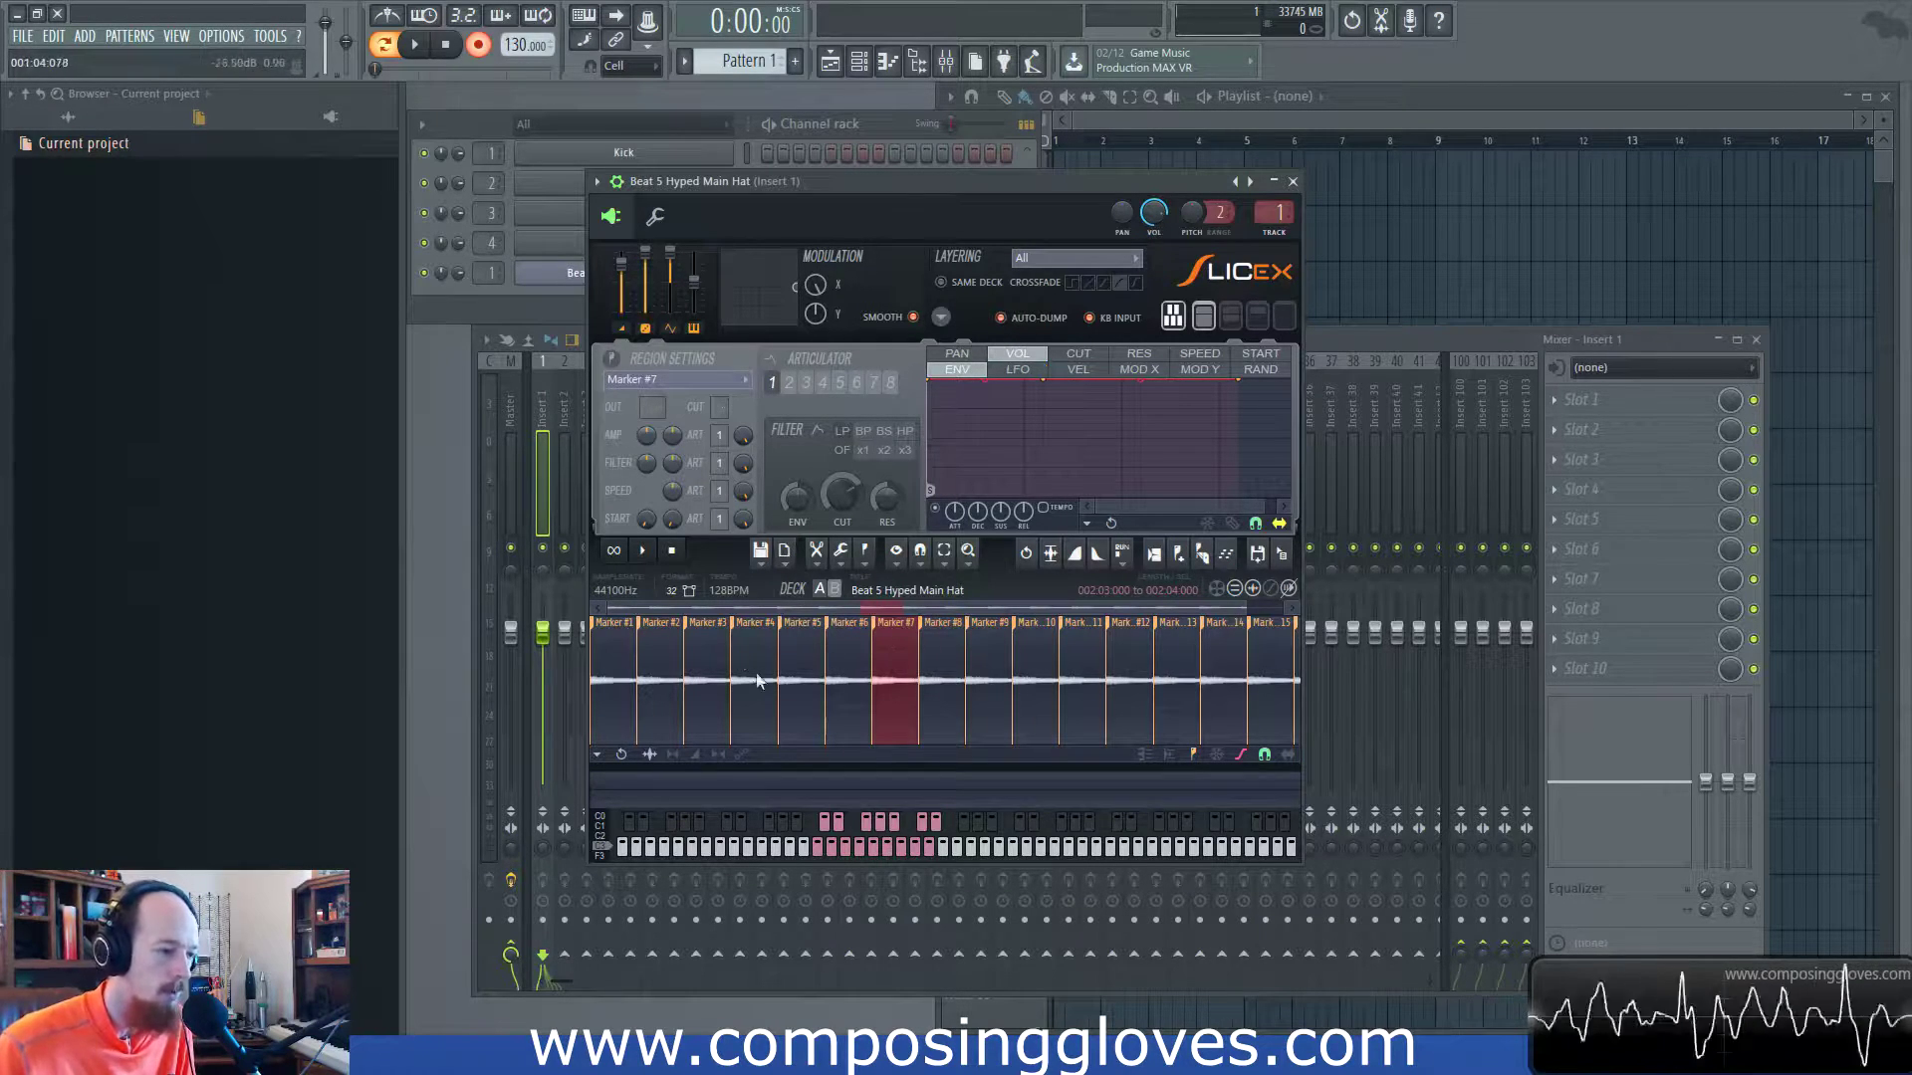
pyautogui.click(648, 555)
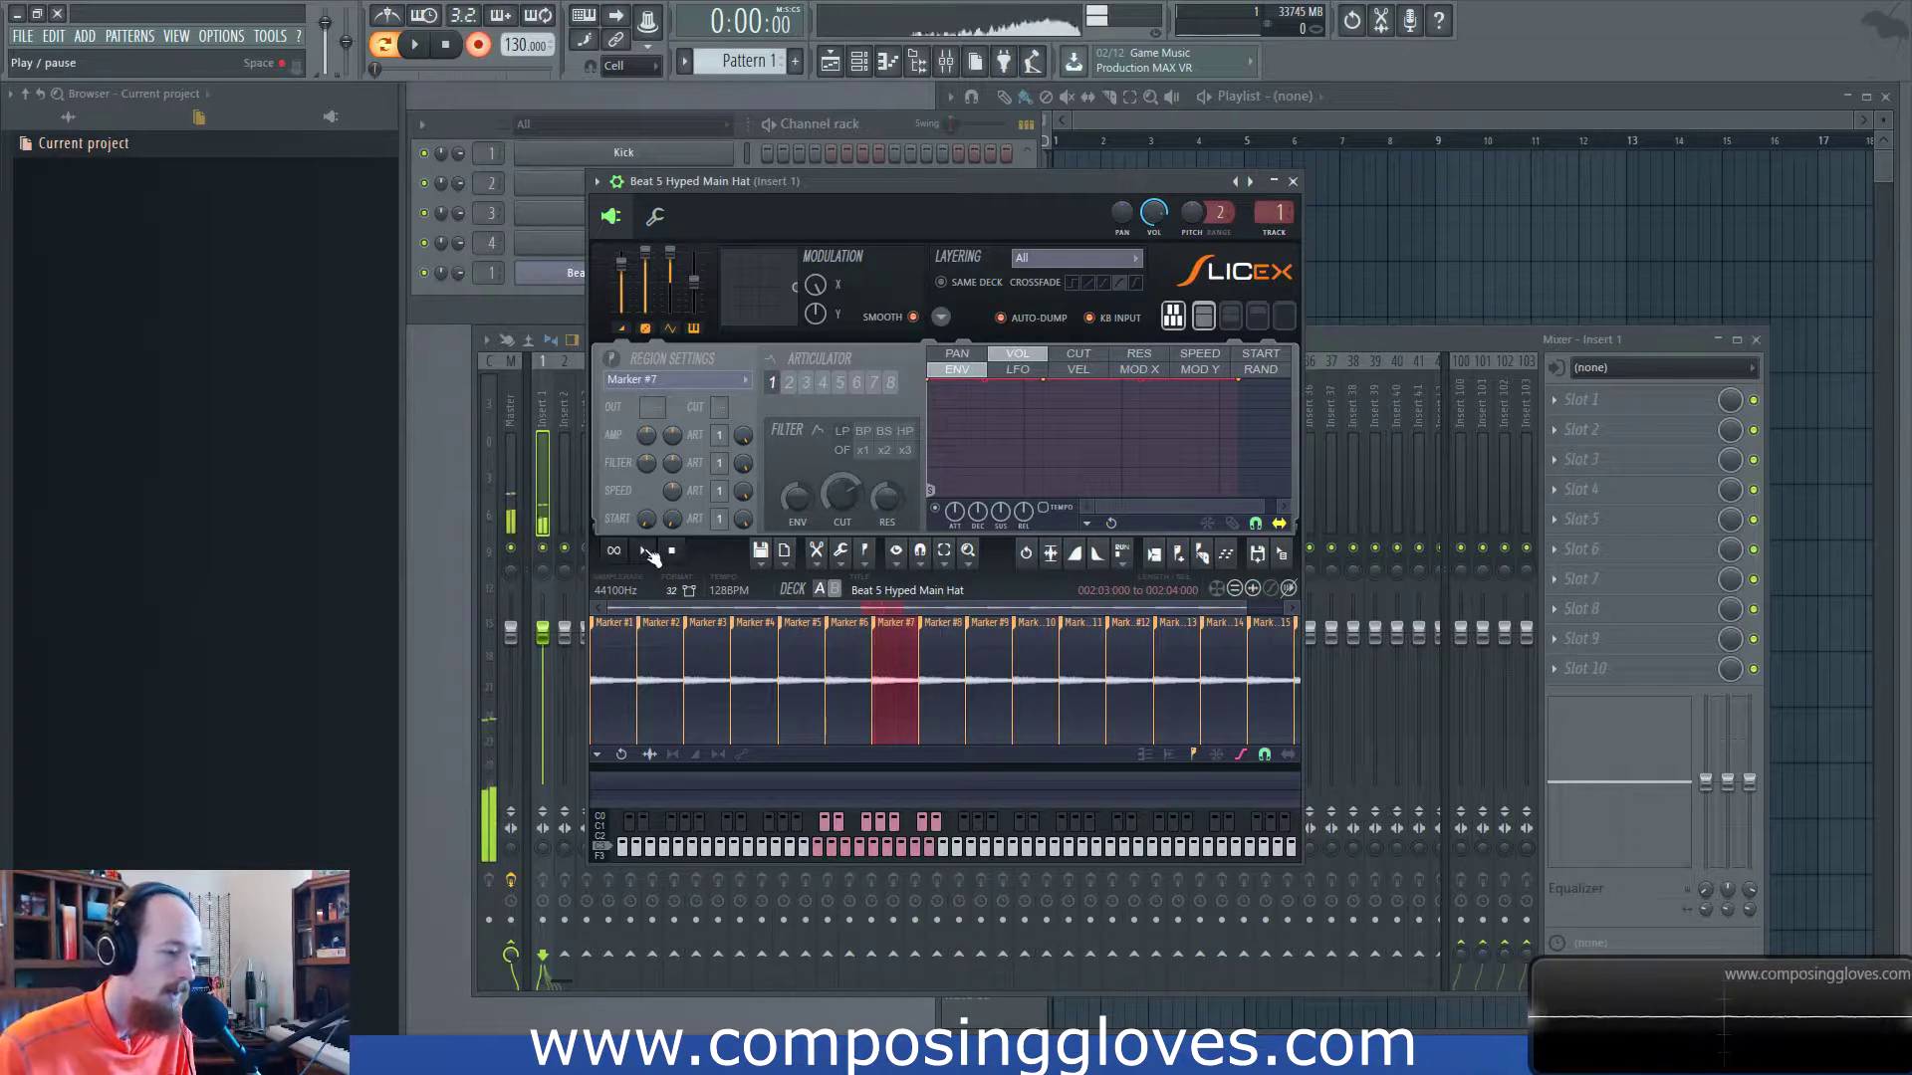
pyautogui.click(936, 677)
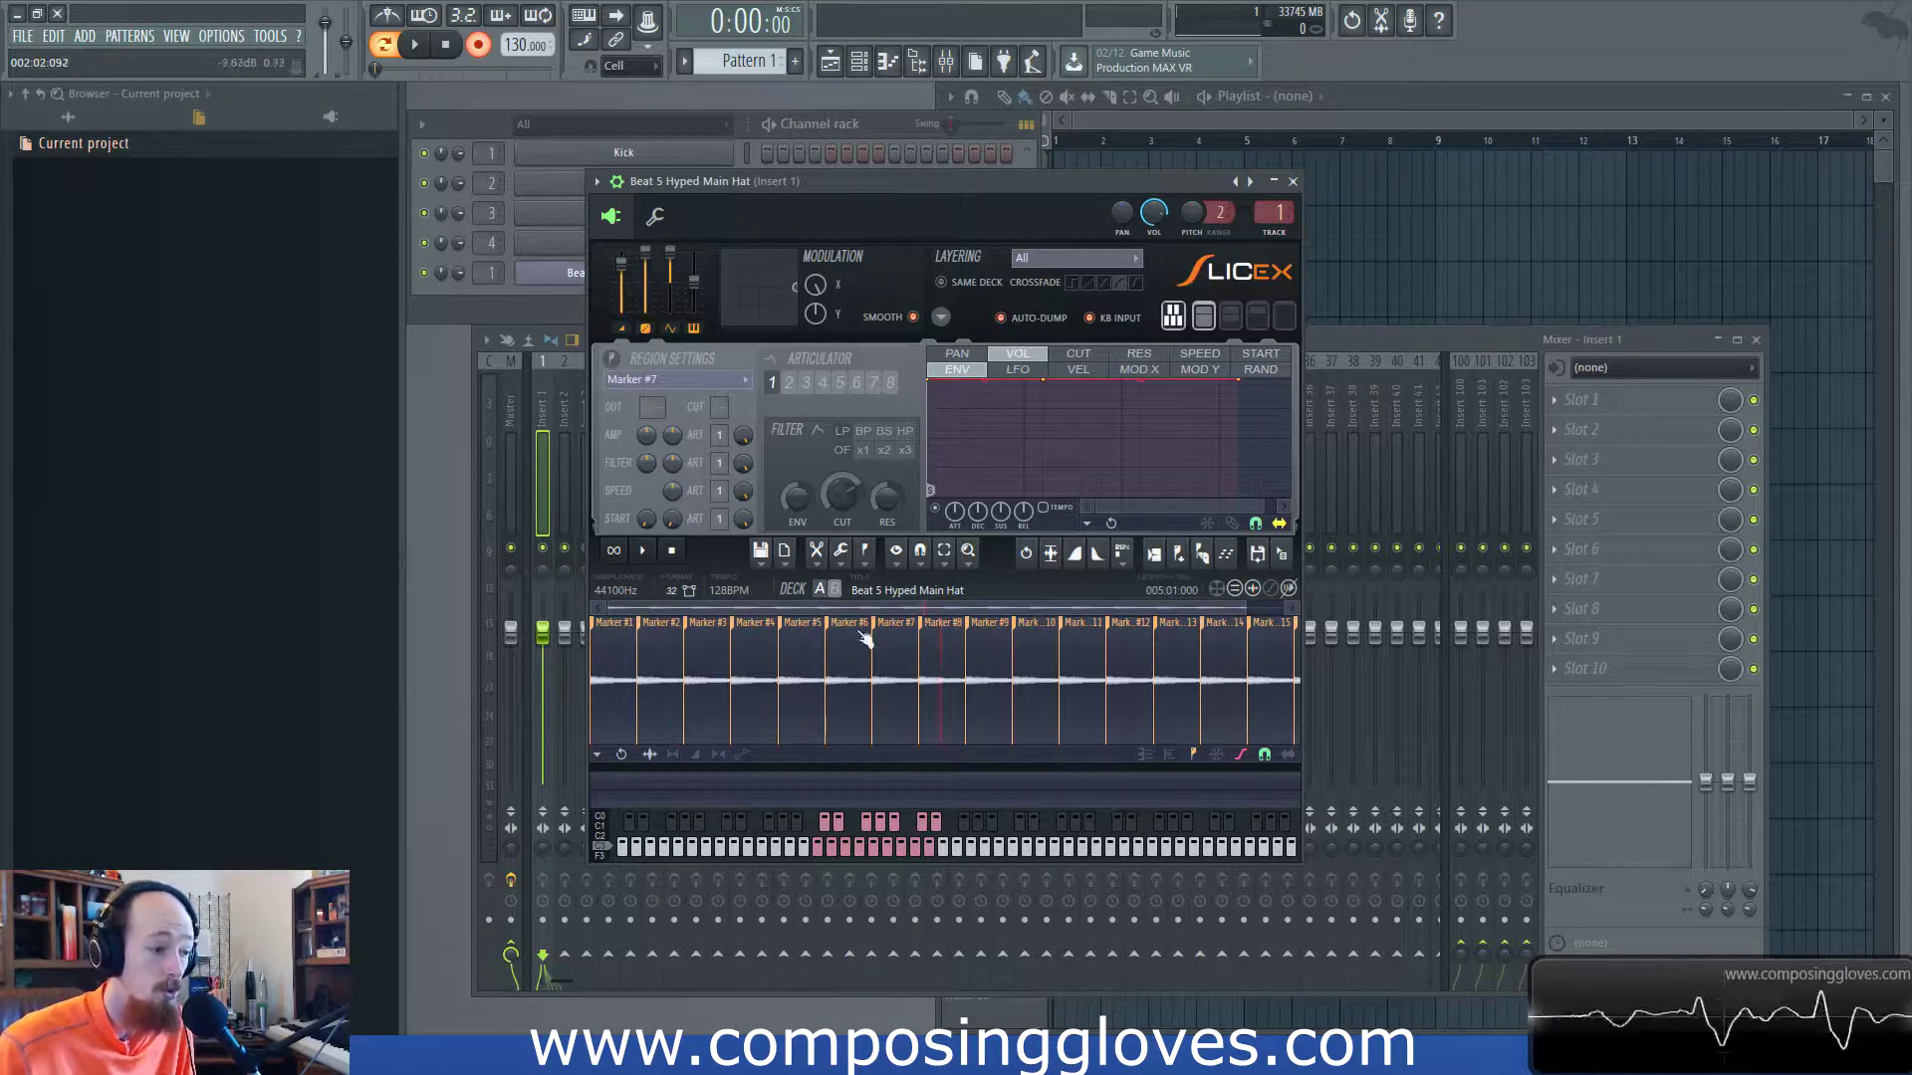
pyautogui.click(642, 554)
pyautogui.click(642, 554)
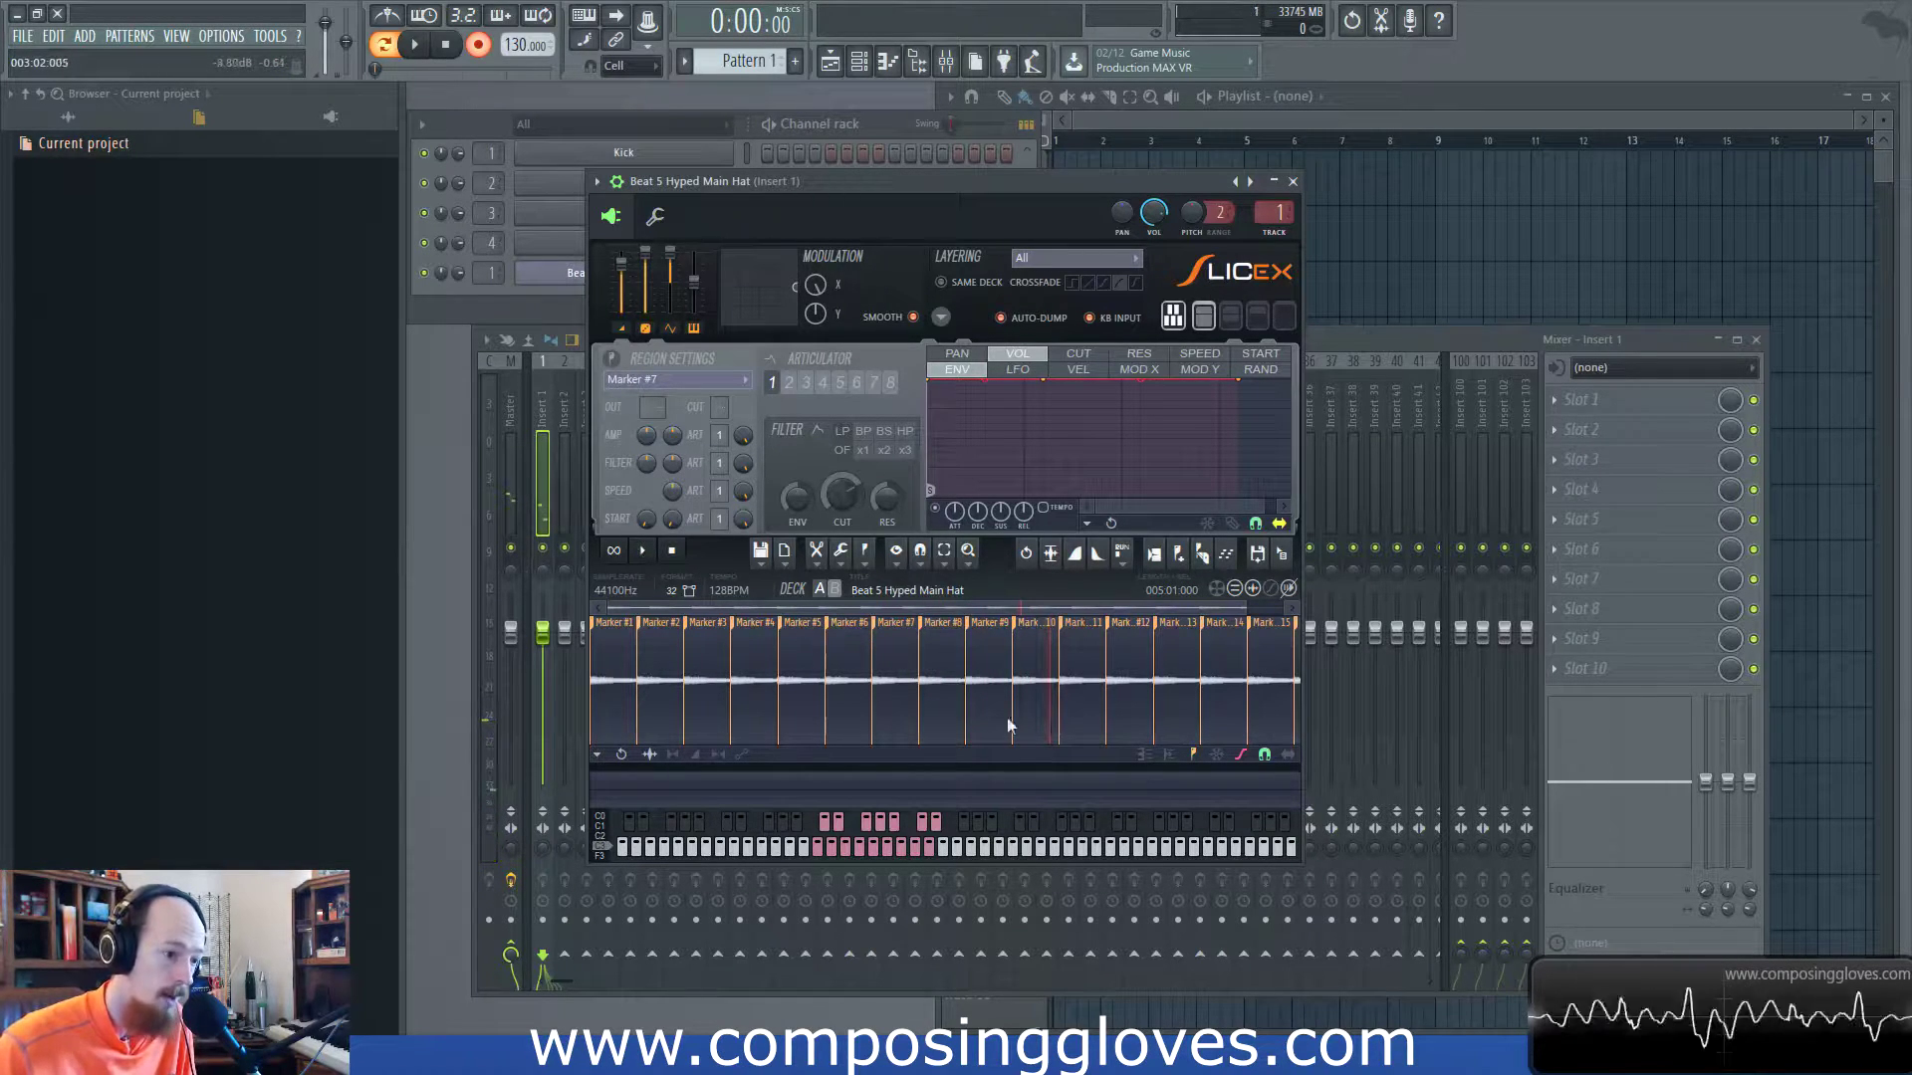
# Select the waveform from the middle of Marker #6 to the middle of Marker #12, and extend the selection to the whole sample.
pyautogui.click(858, 677)
pyautogui.keyDown('shift'); pyautogui.click(1127, 690); pyautogui.keyUp('shift')
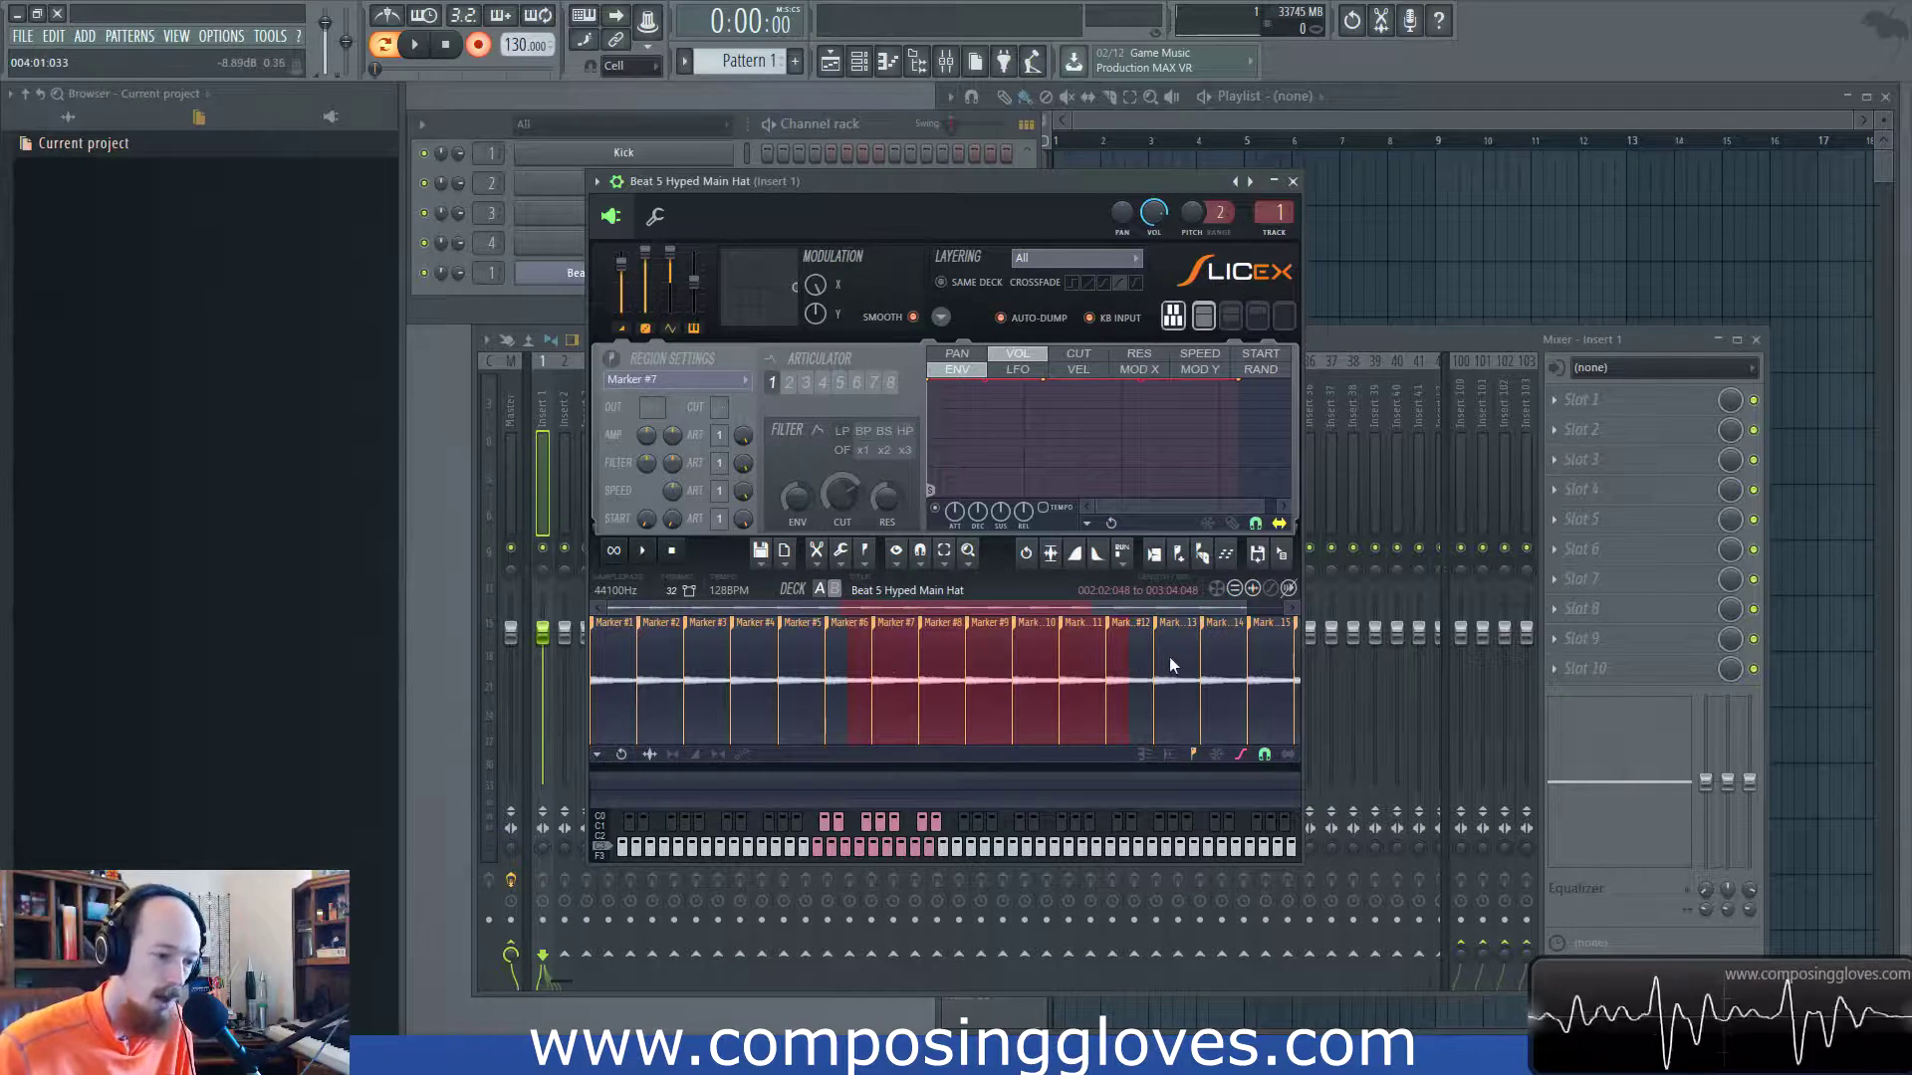
pyautogui.hotkey('ctrl', 'a')
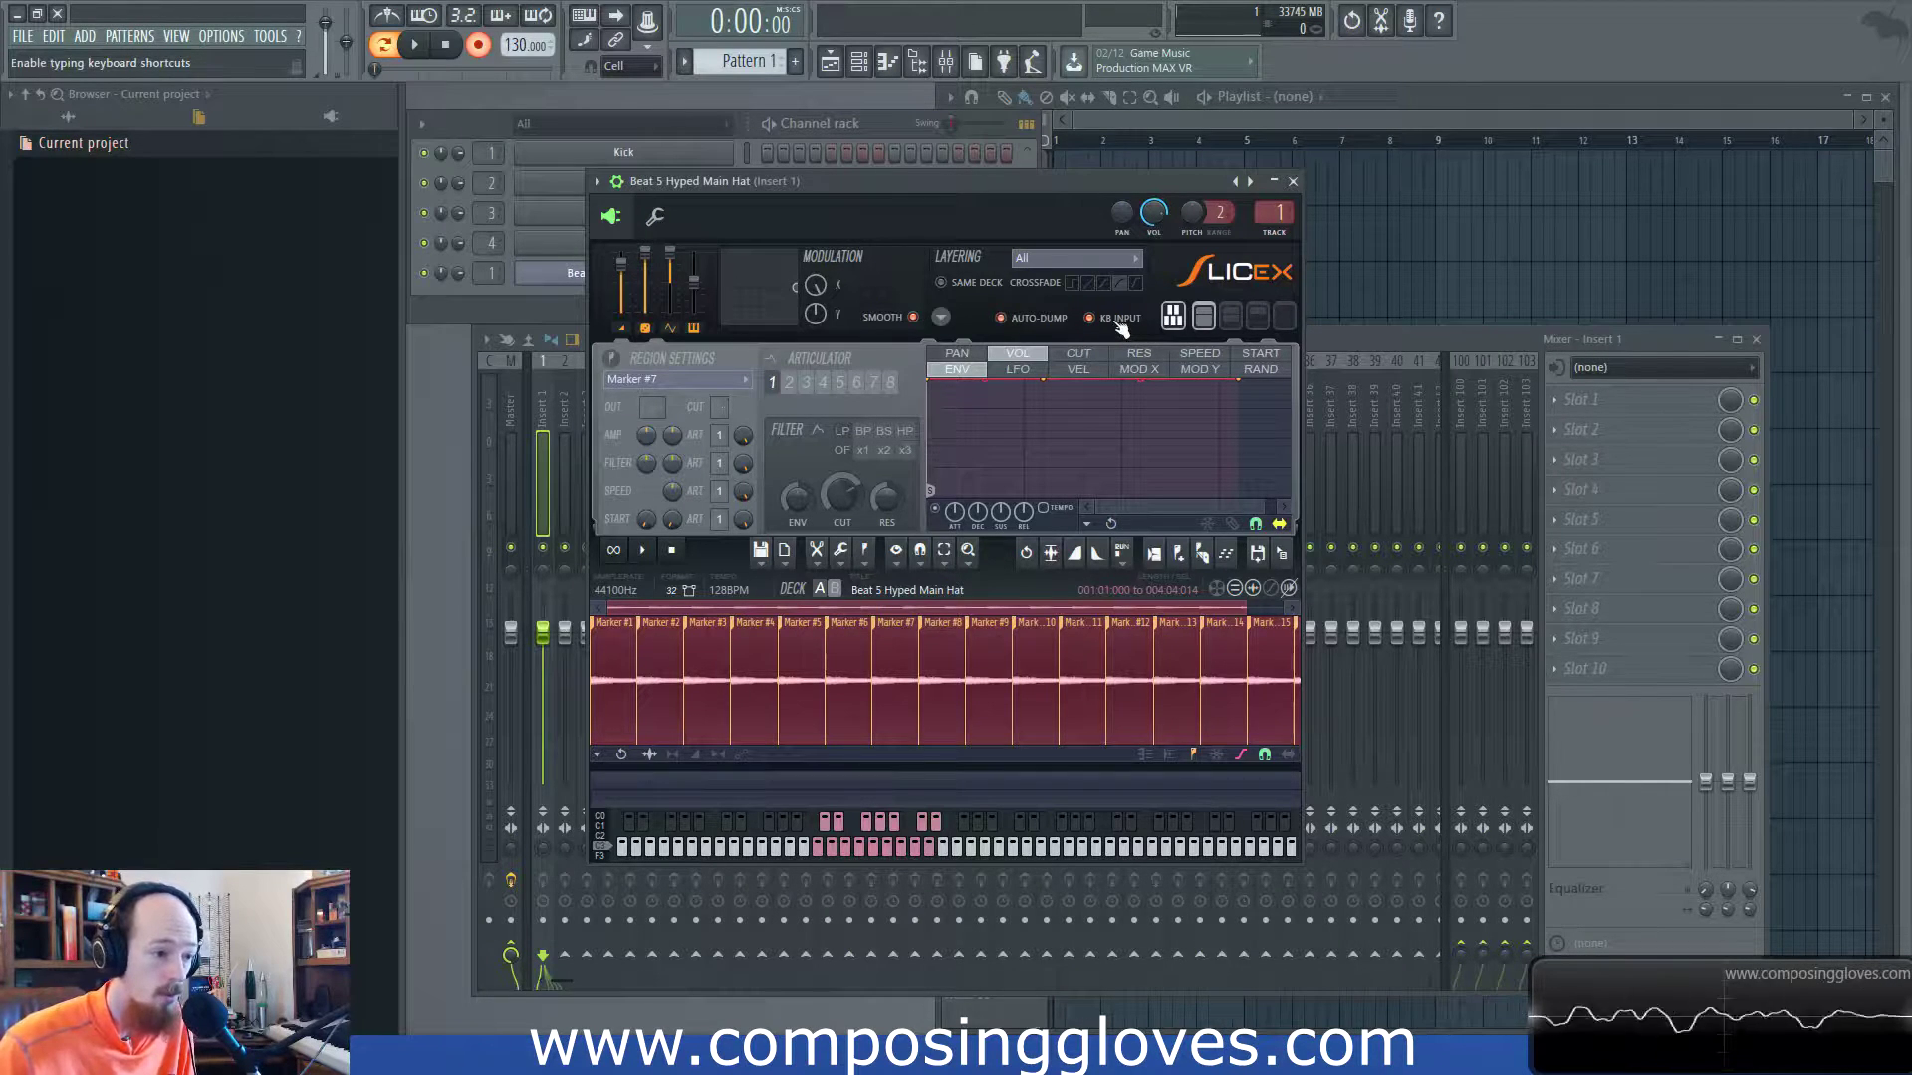
# Select the second half of the Marker #4 slice and preview its playback.
pyautogui.click(753, 697)
pyautogui.moveTo(761, 685); pyautogui.dragTo(783, 693)
pyautogui.click(618, 554)
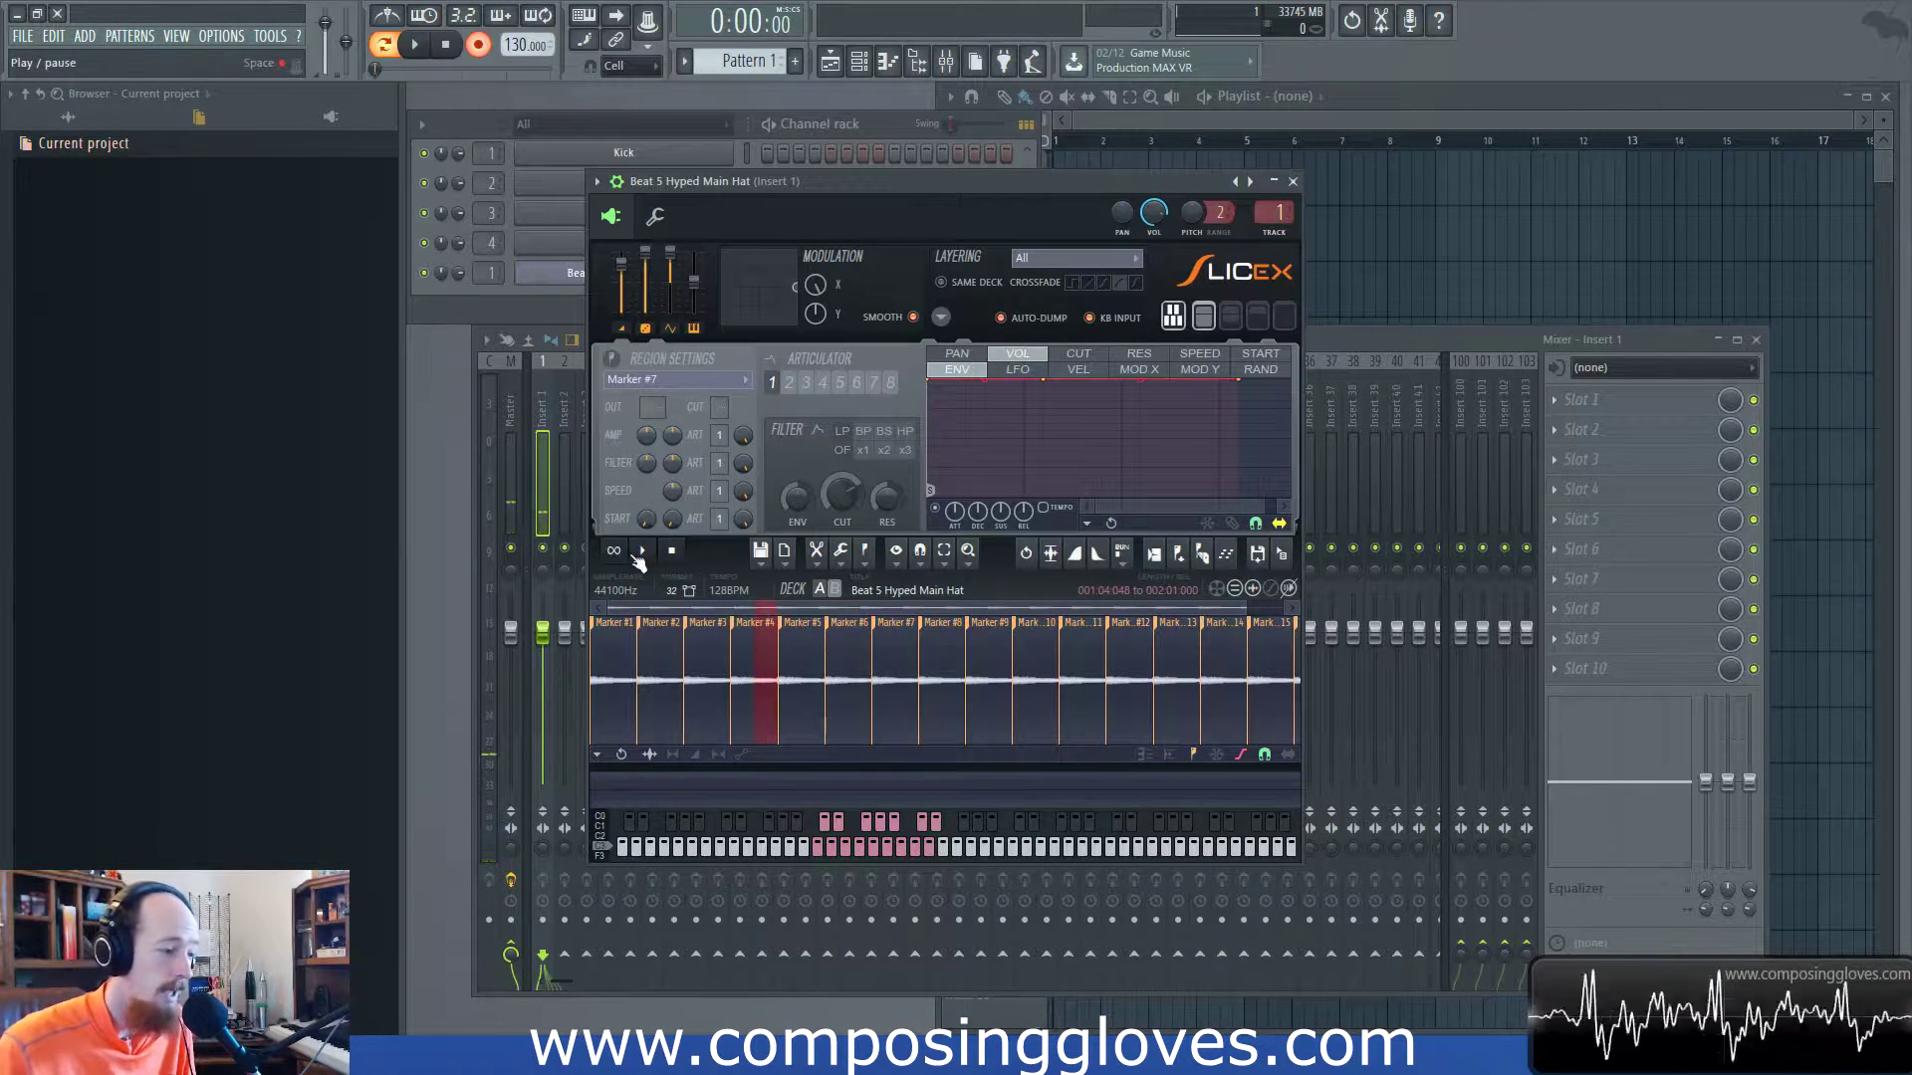
pyautogui.click(675, 558)
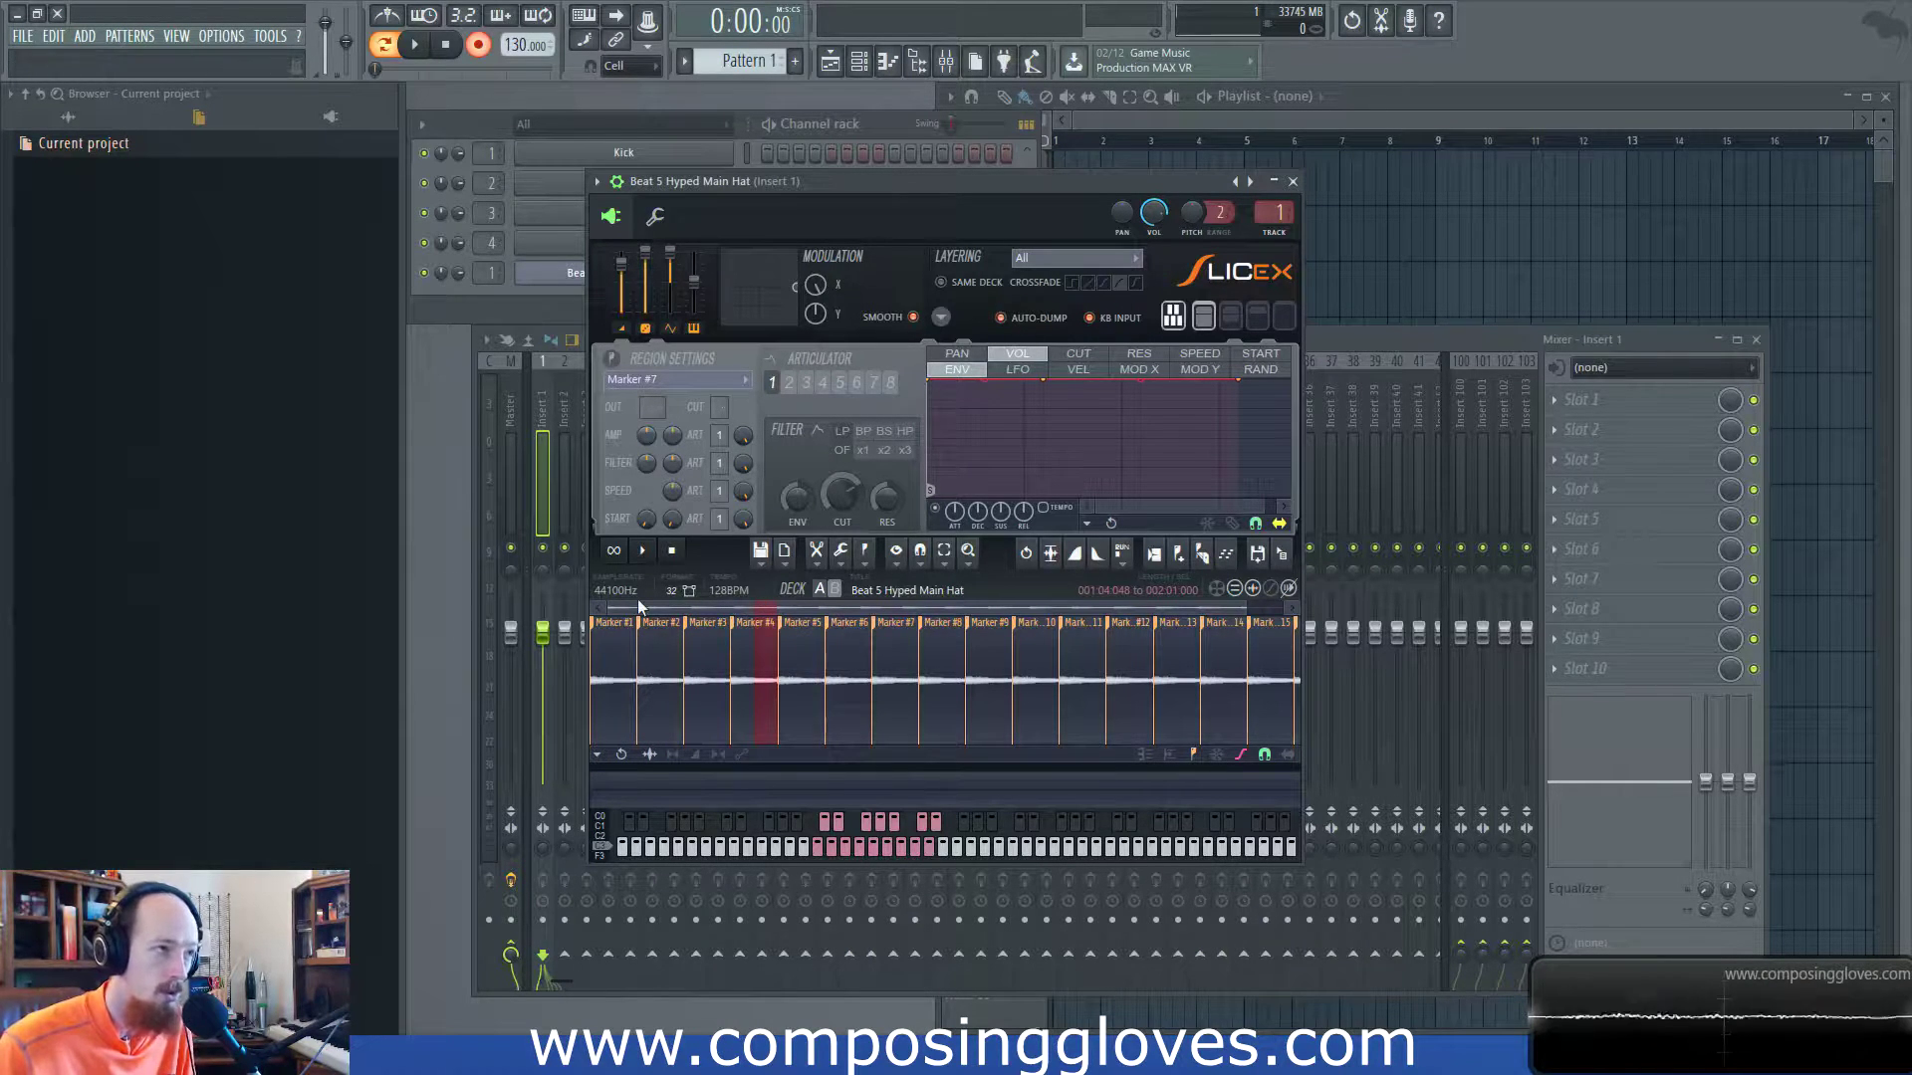
# Examine the sample properties, including title, comments, sample rate, bit format and channel options, and close them without changes.
pyautogui.press('F2')
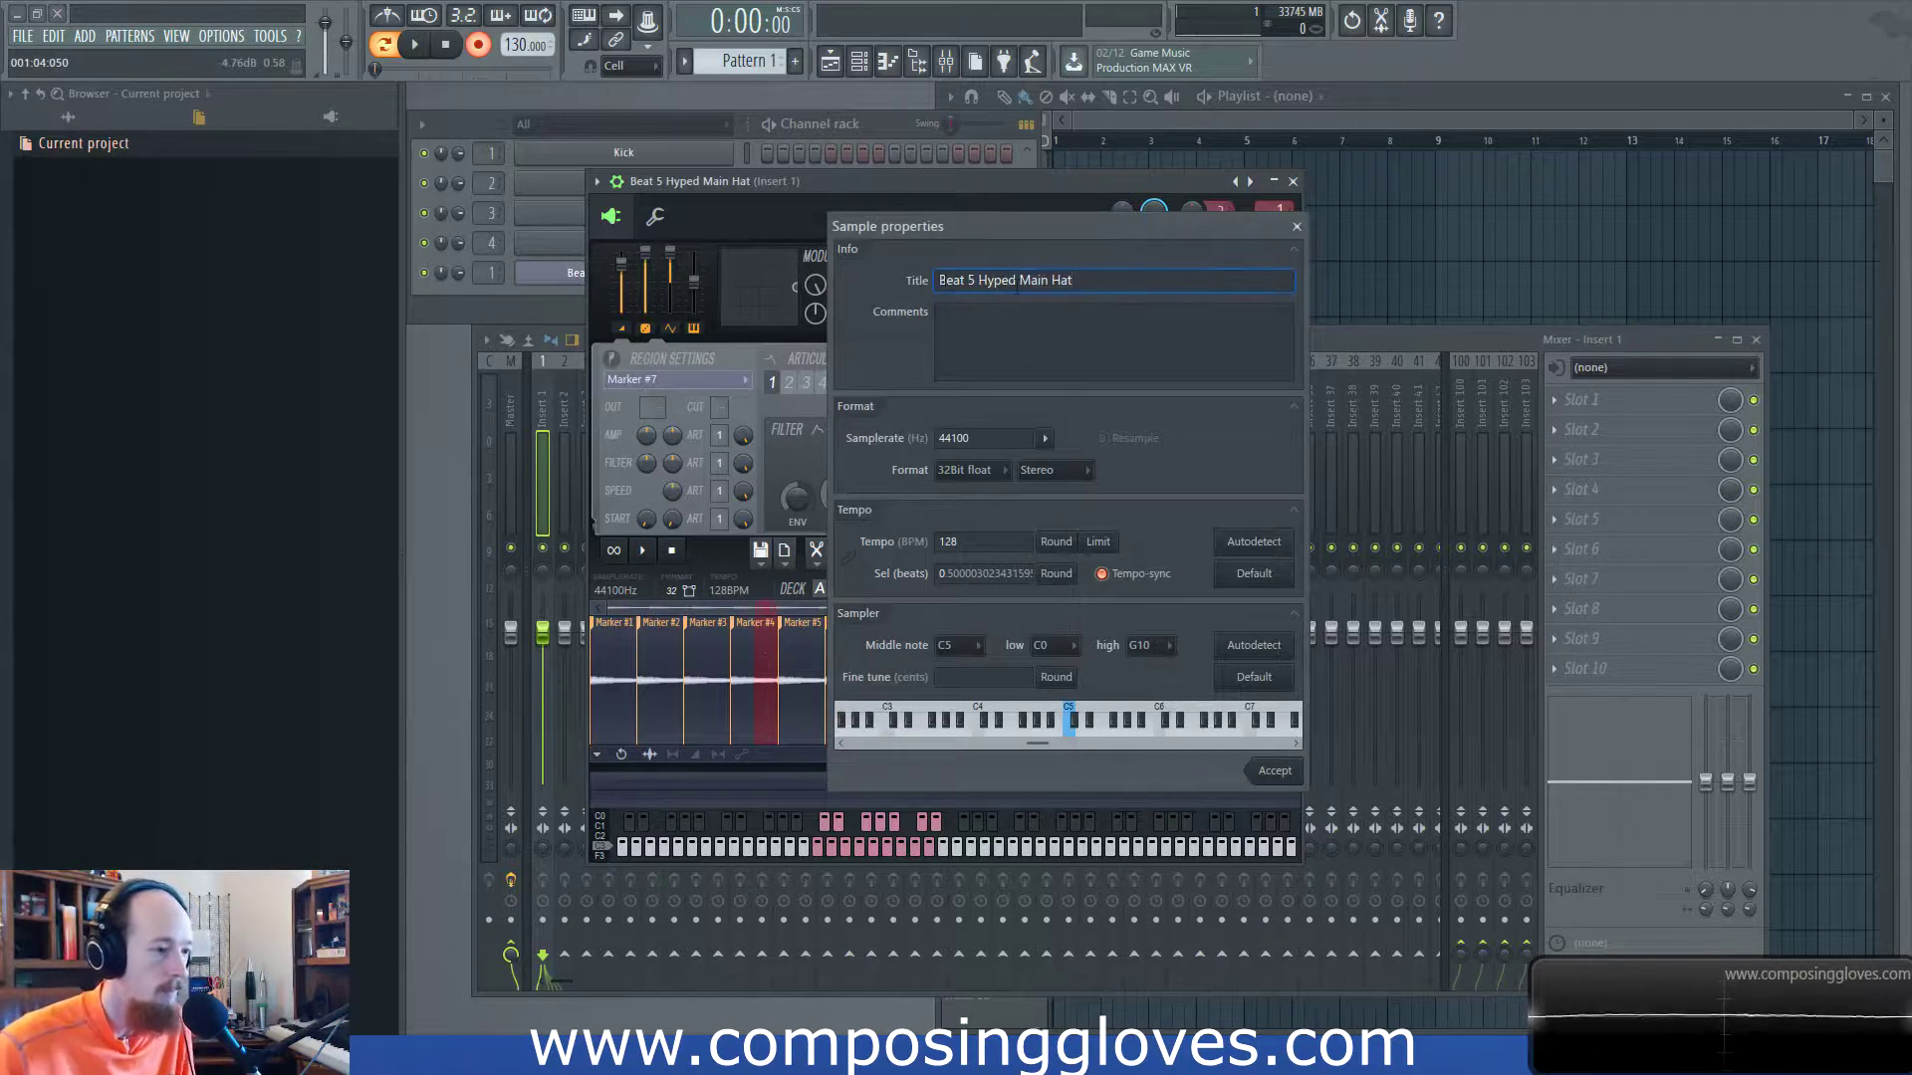
pyautogui.moveTo(1143, 237); pyautogui.dragTo(1086, 263)
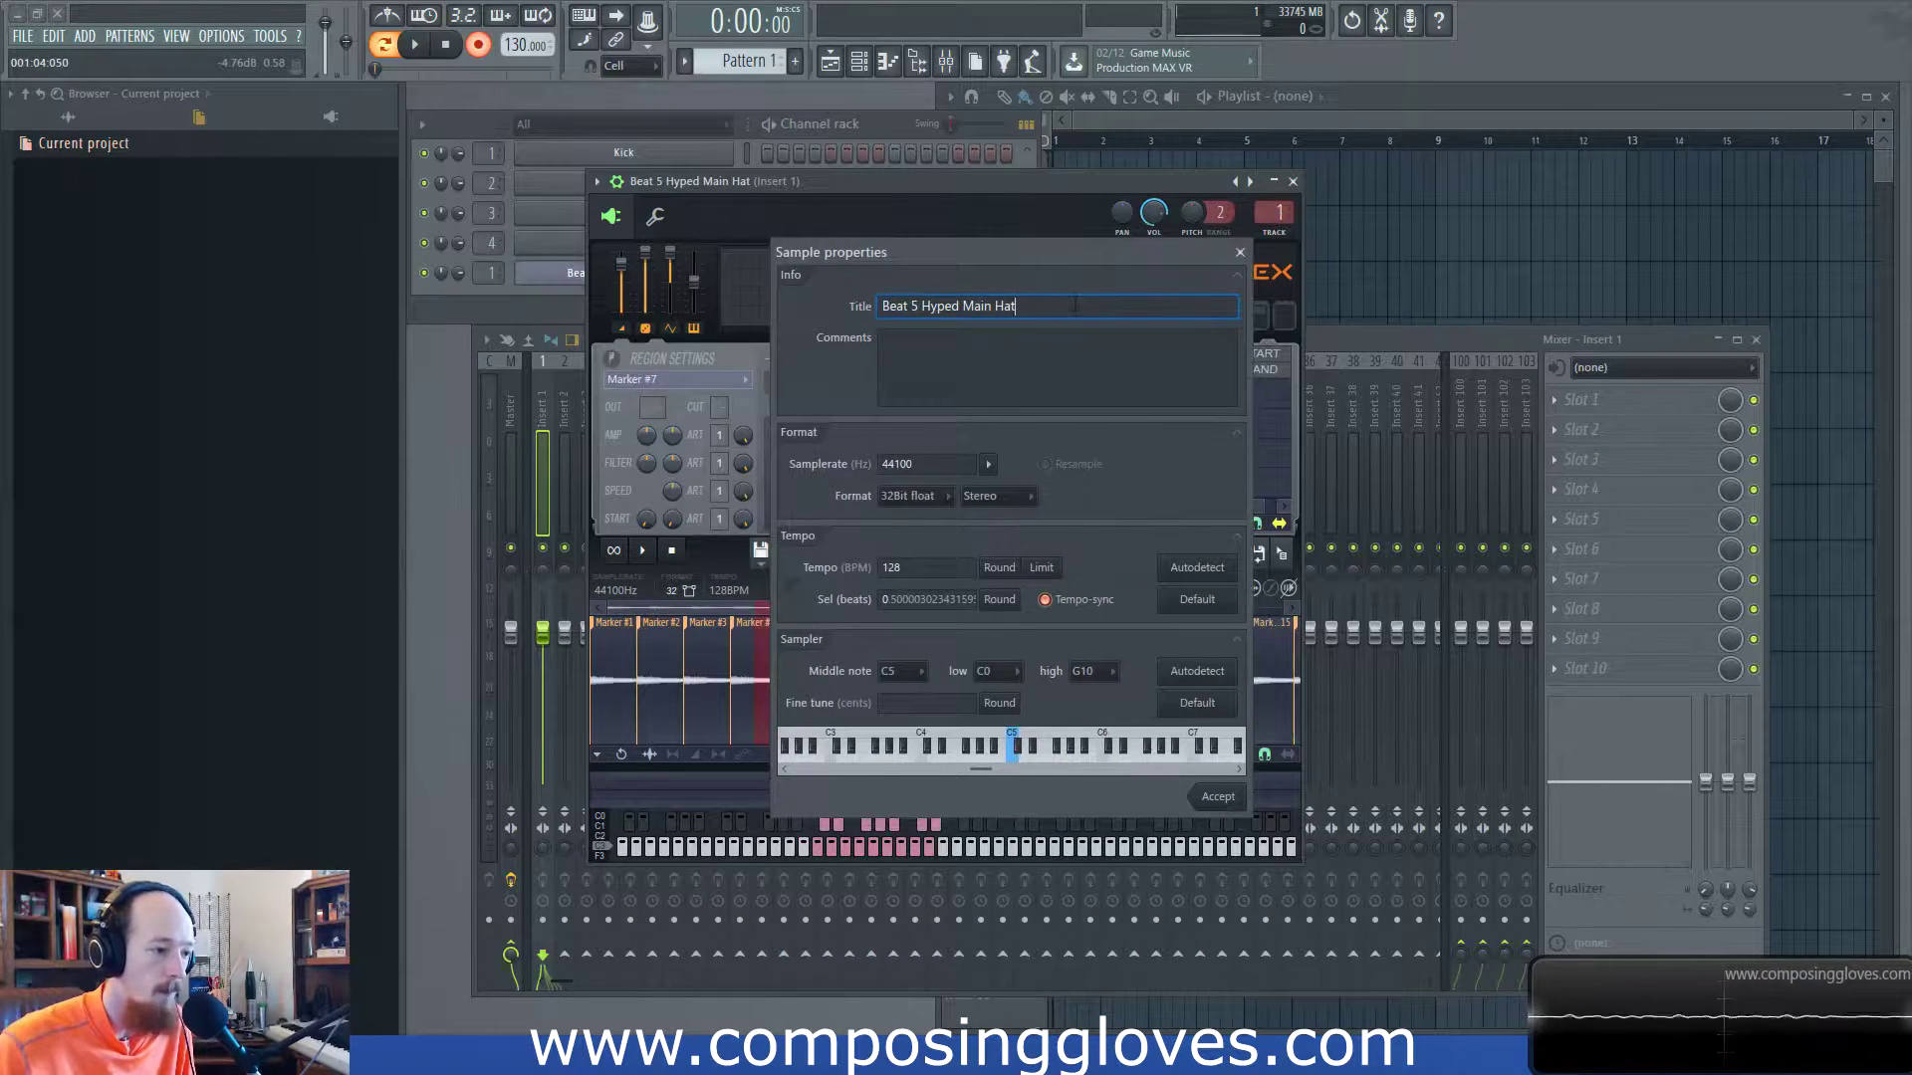
pyautogui.hotkey('ctrl', 'a')
pyautogui.click(956, 381)
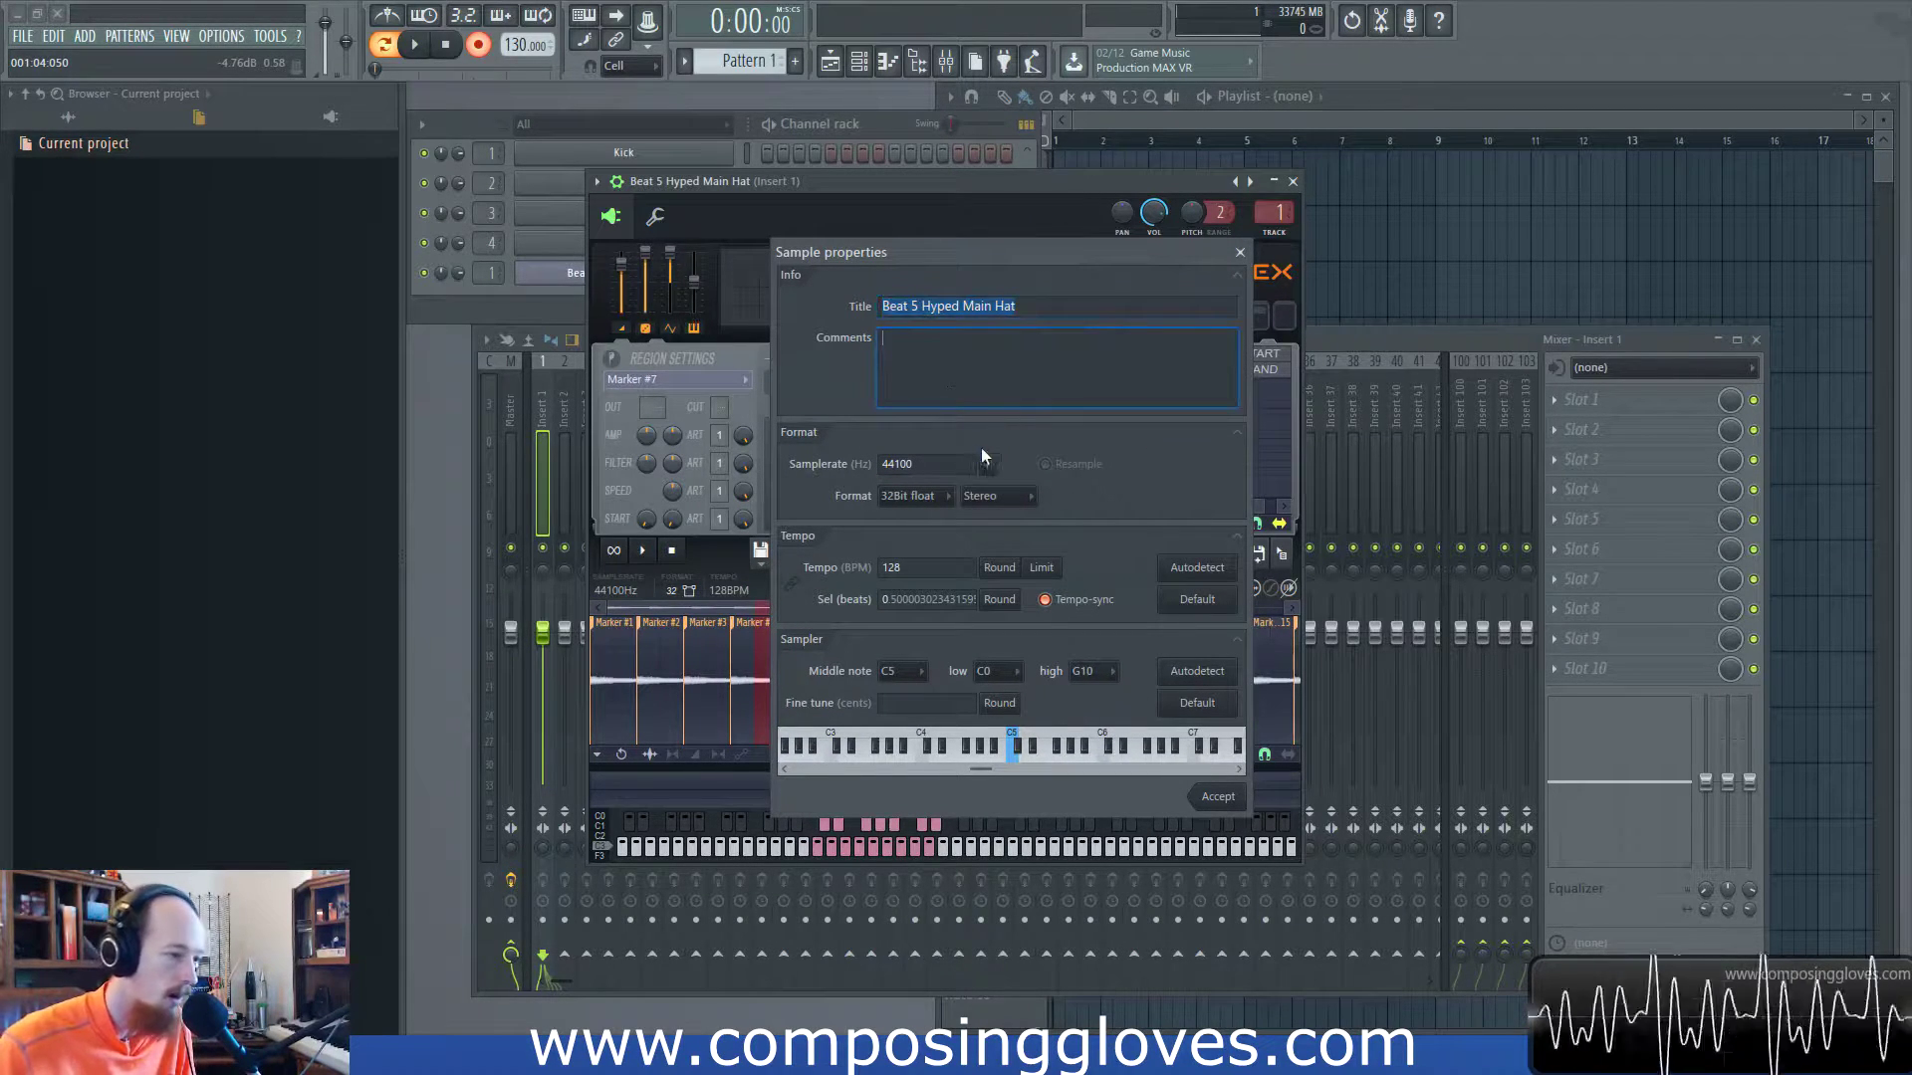
pyautogui.click(948, 465)
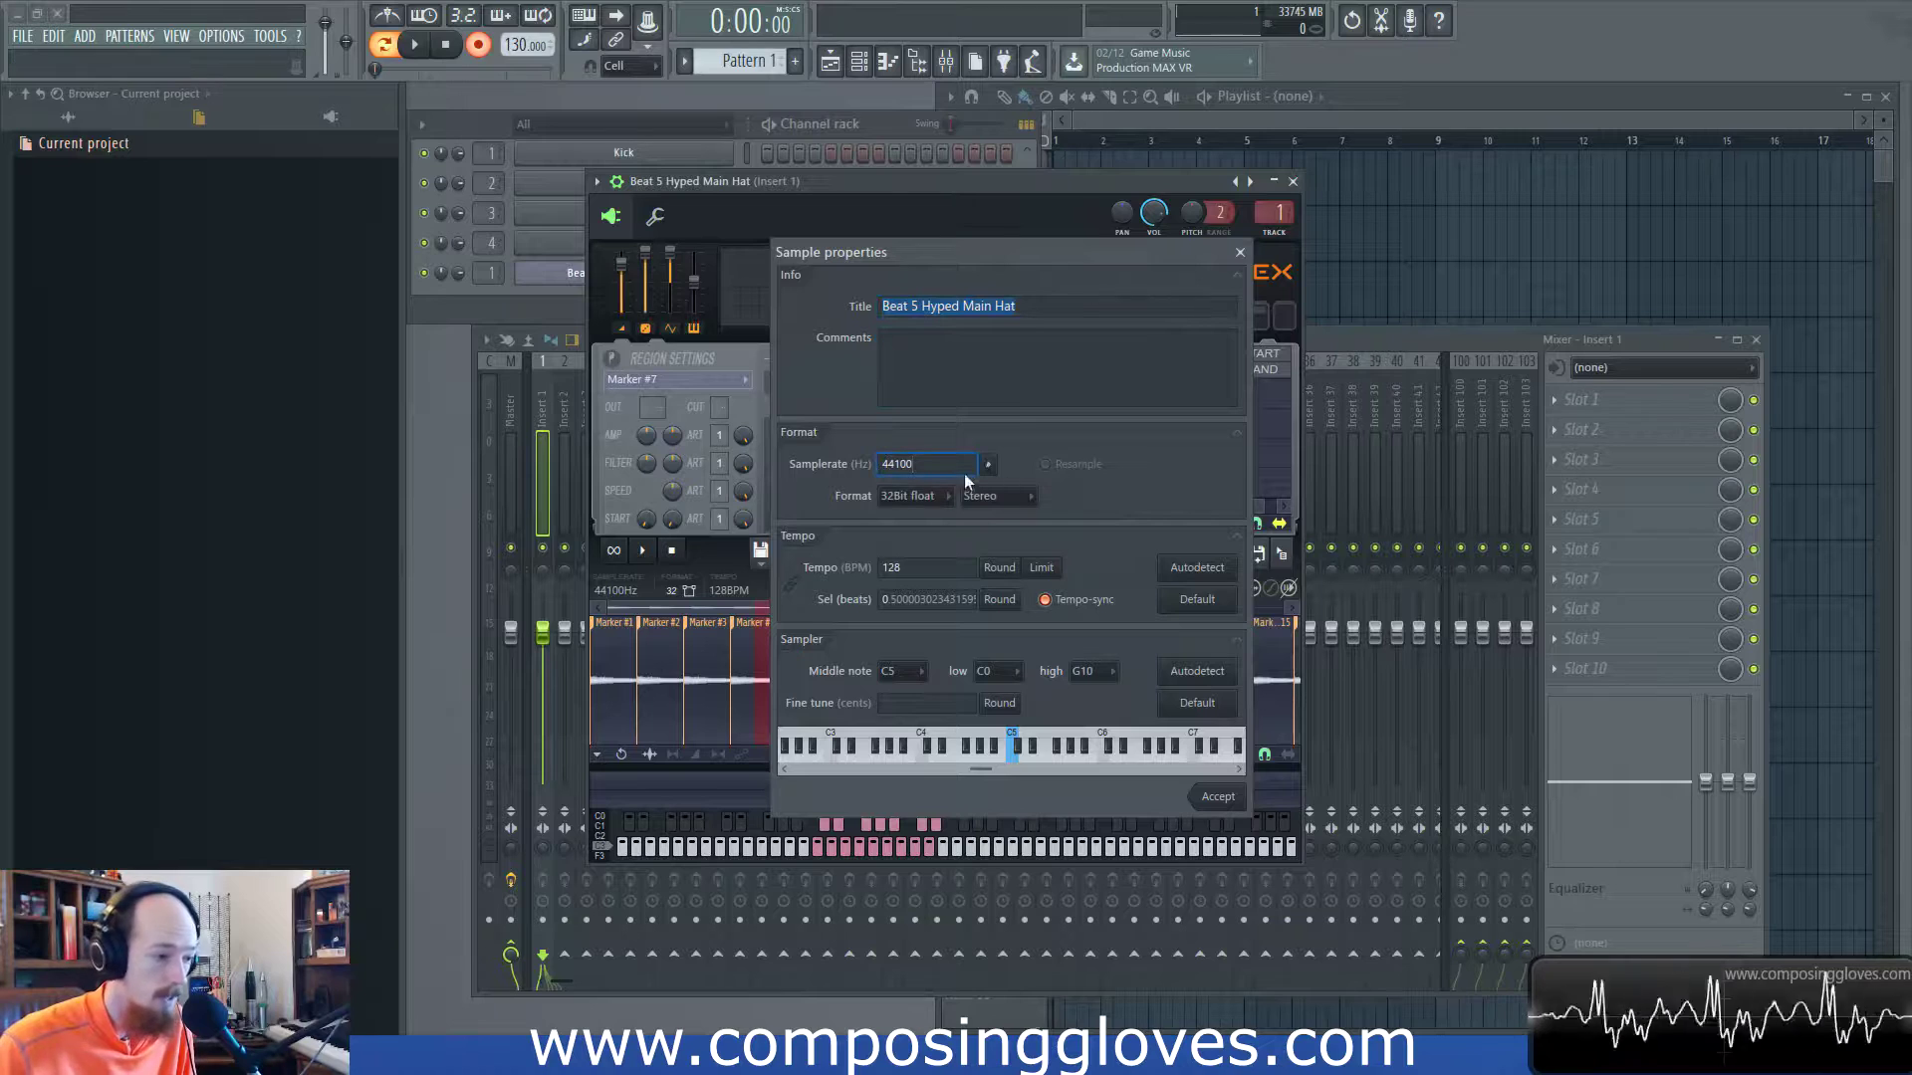
pyautogui.click(926, 497)
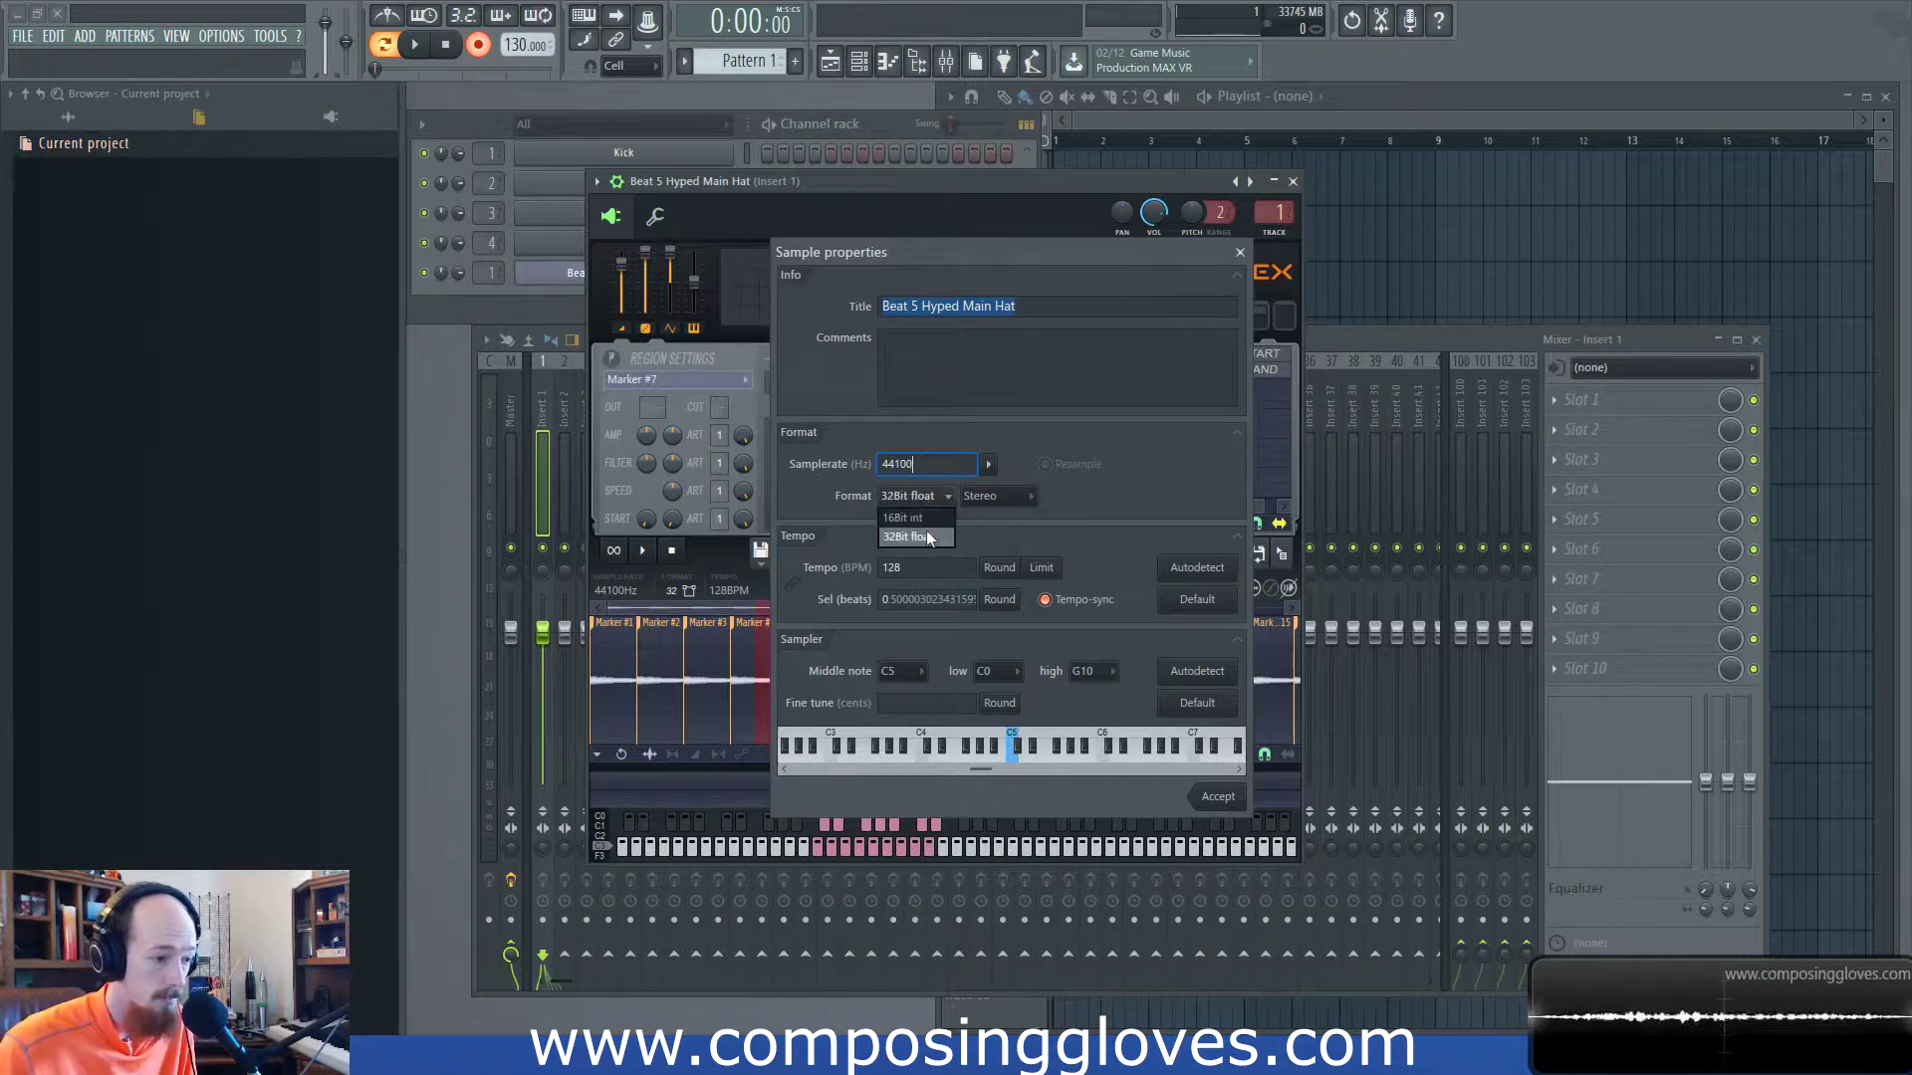
pyautogui.click(1024, 495)
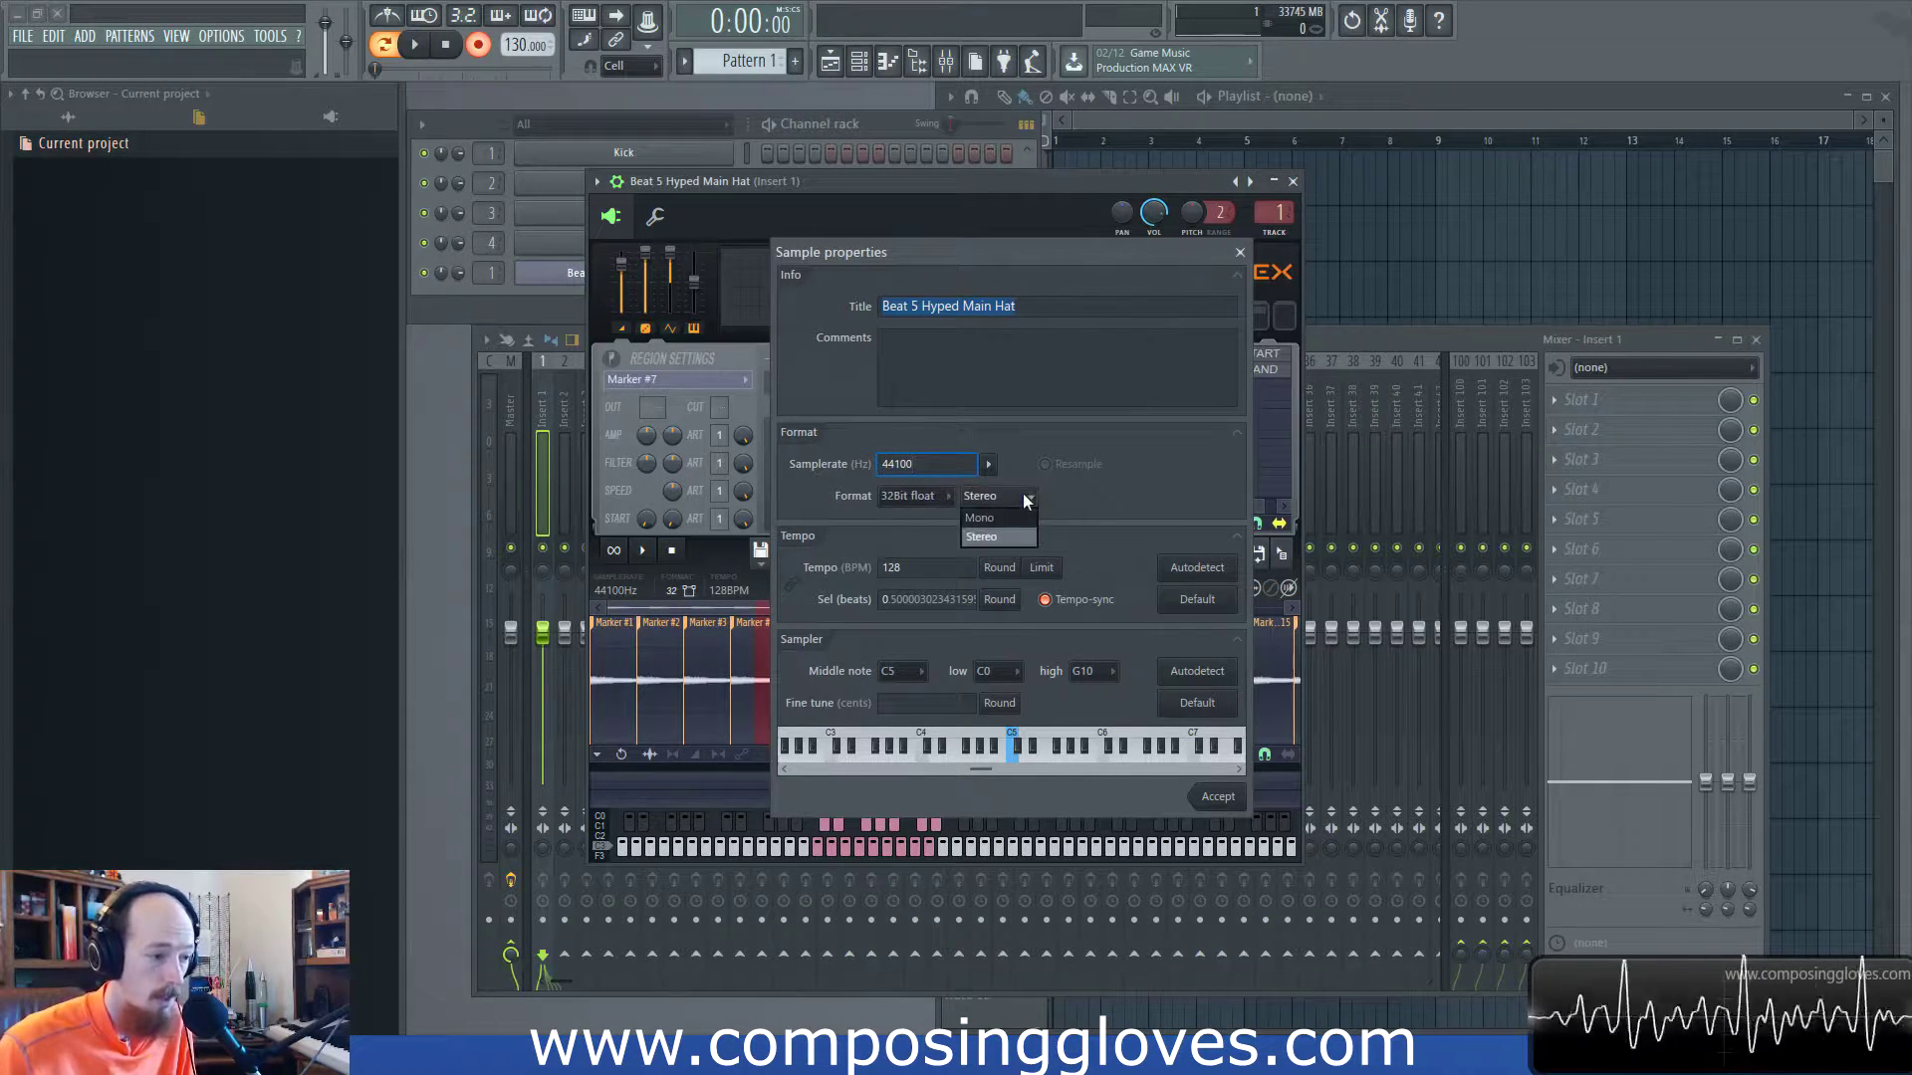
pyautogui.click(1008, 504)
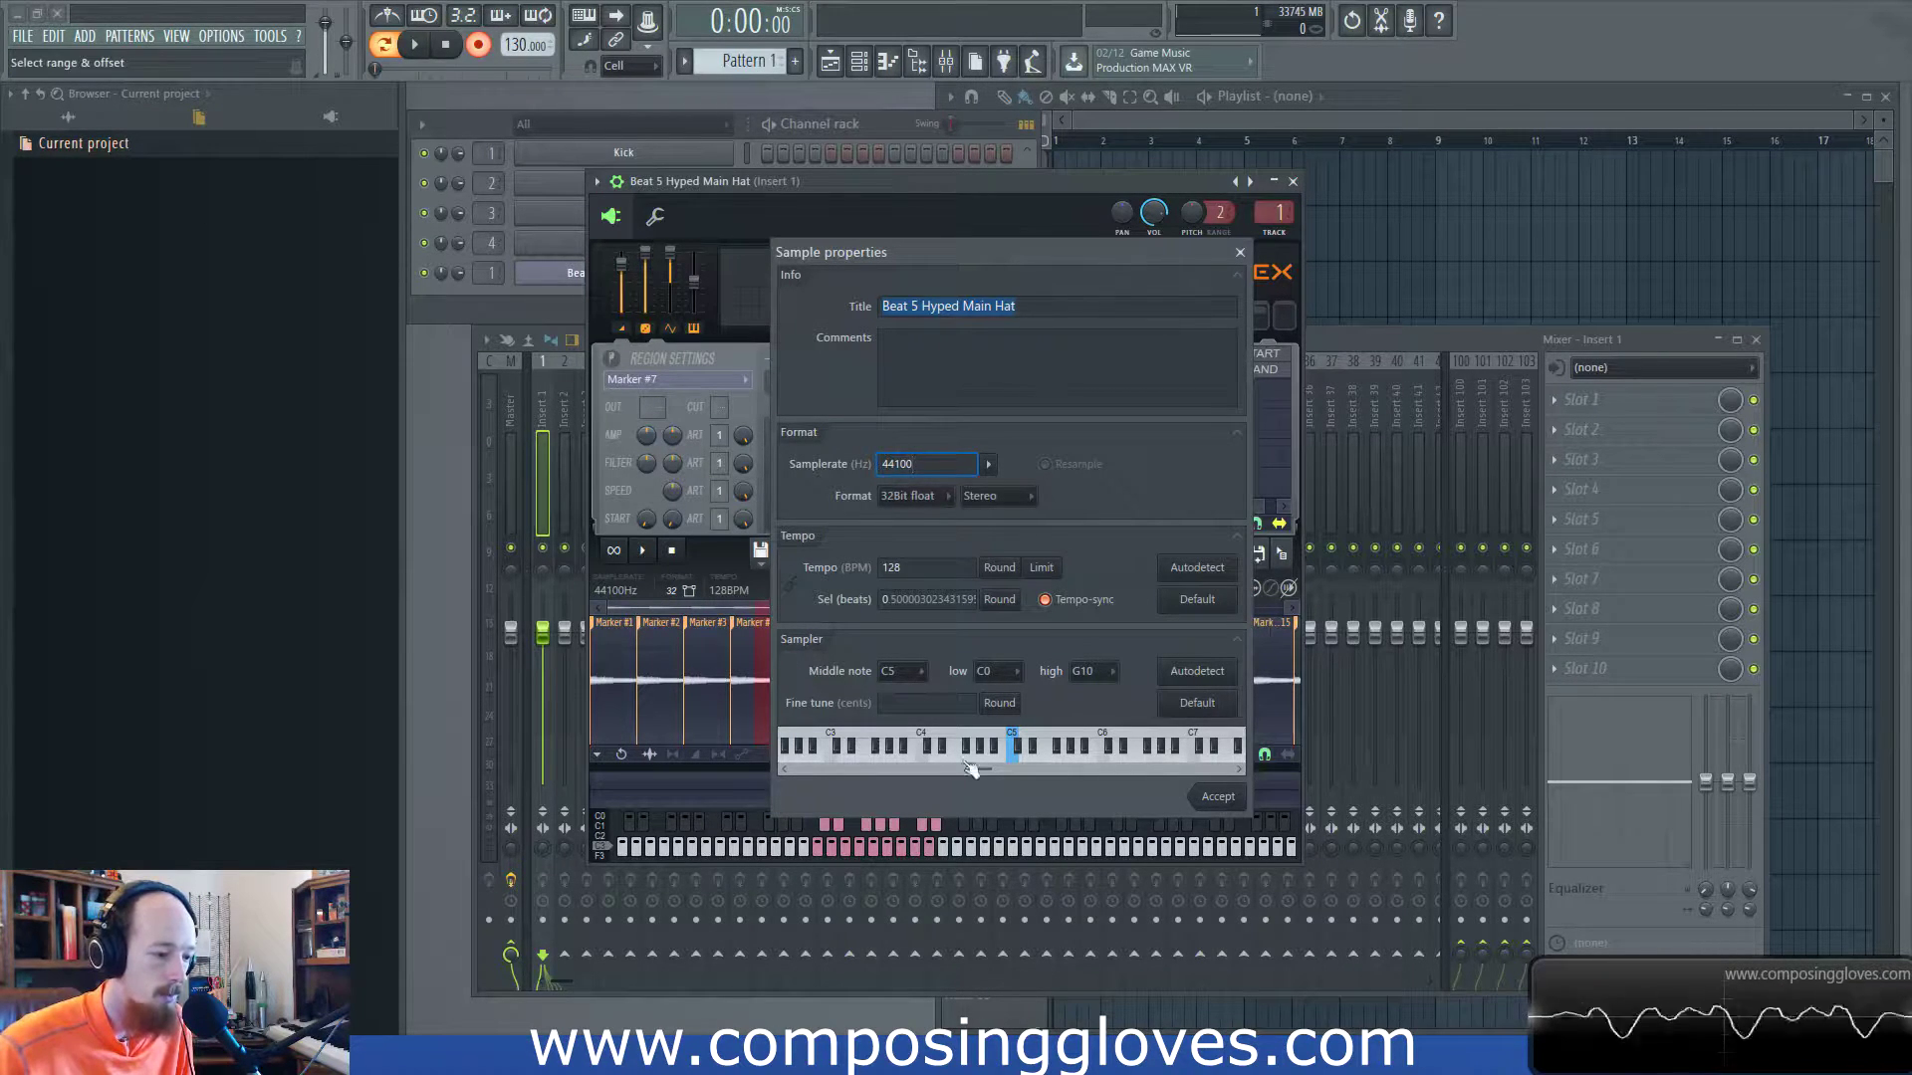
pyautogui.click(1238, 251)
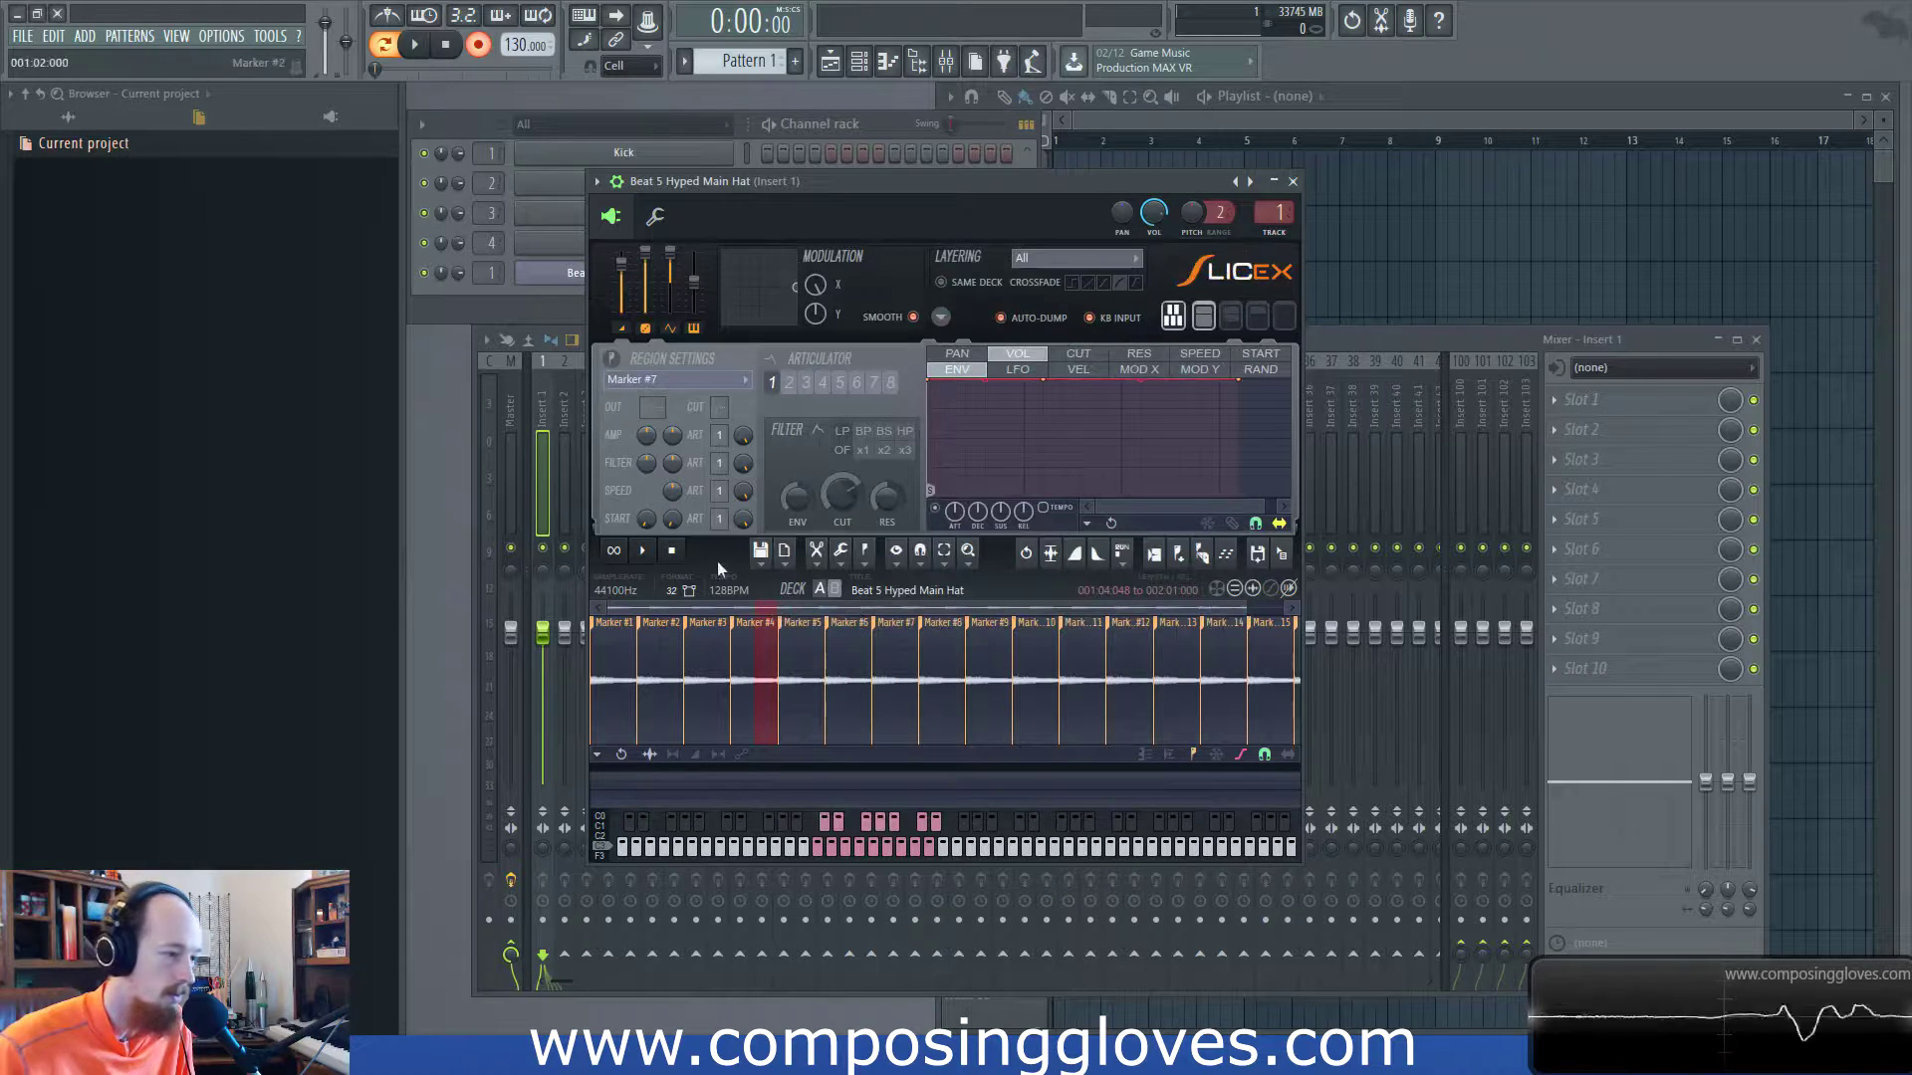
# Examine the region export options for common use and sampler use, dismissing the save dialog without exporting.
pyautogui.click(750, 560)
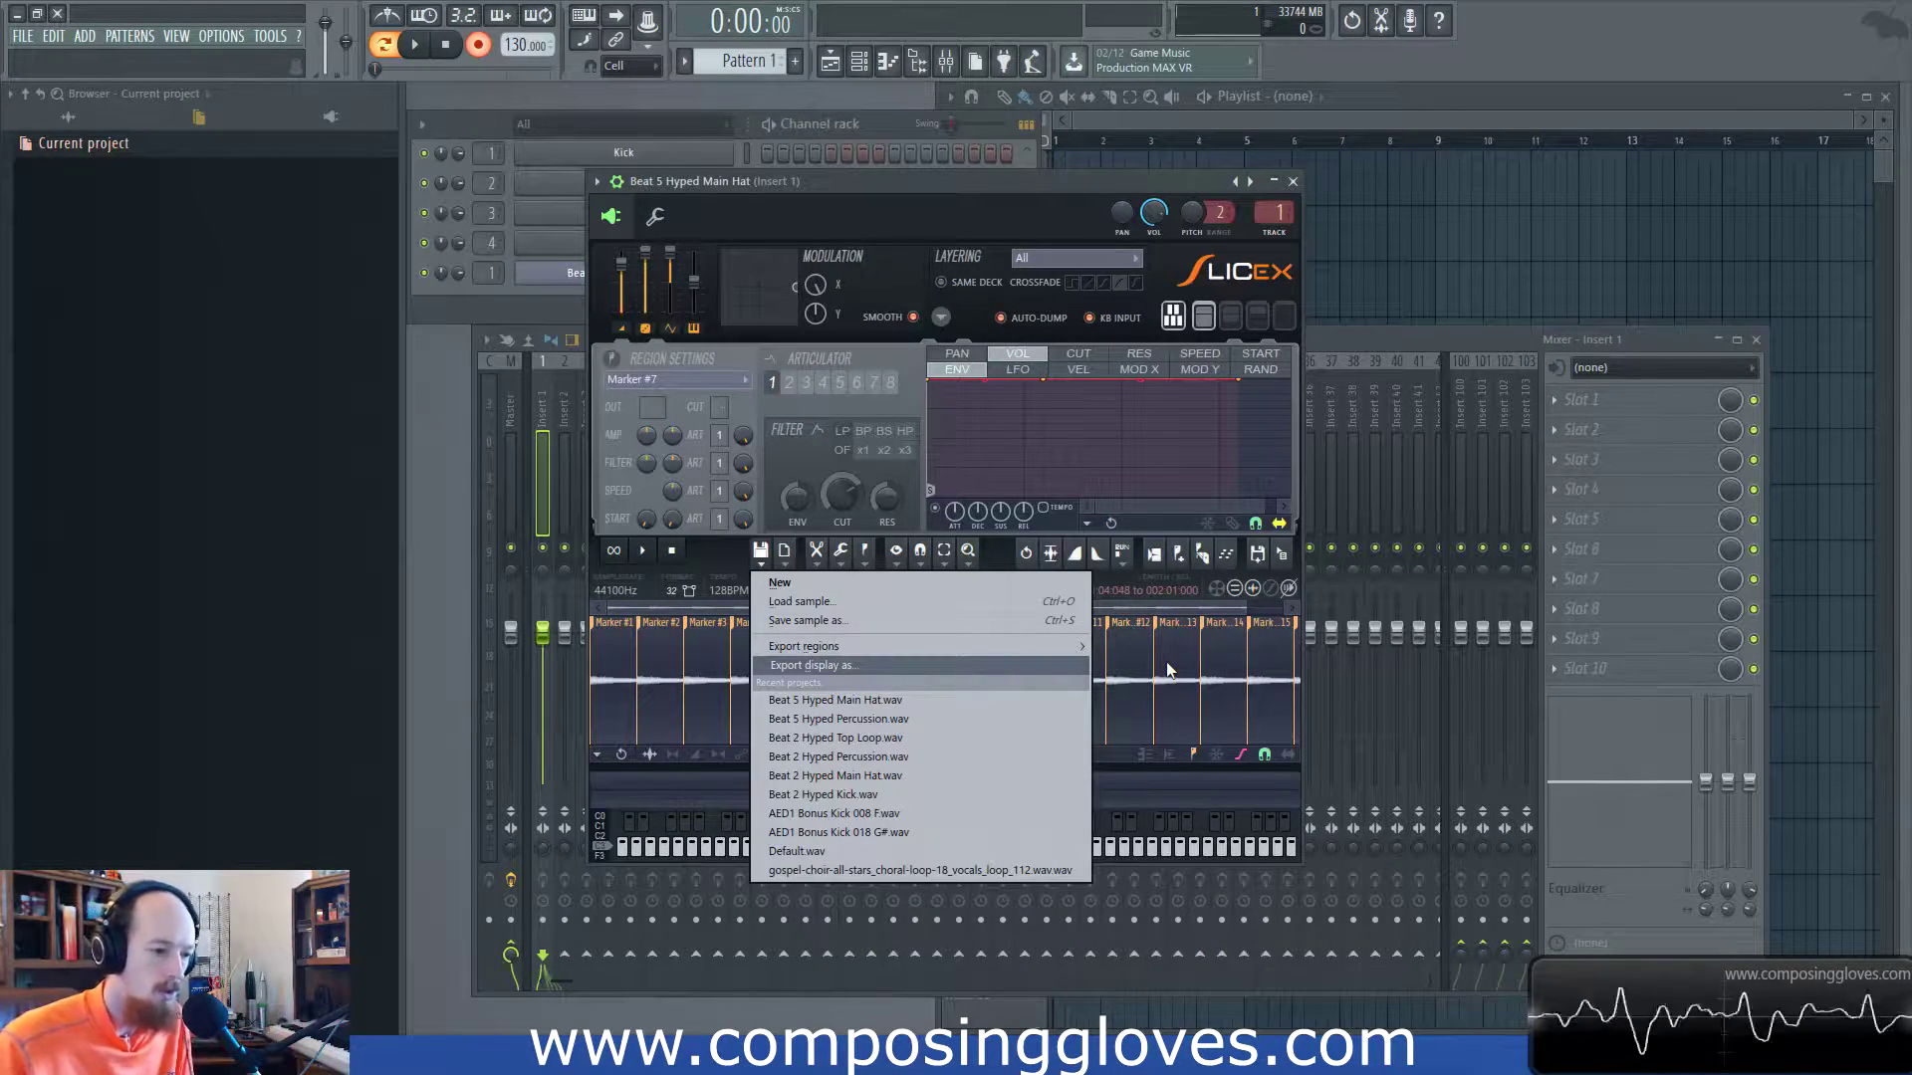
pyautogui.moveTo(986, 649)
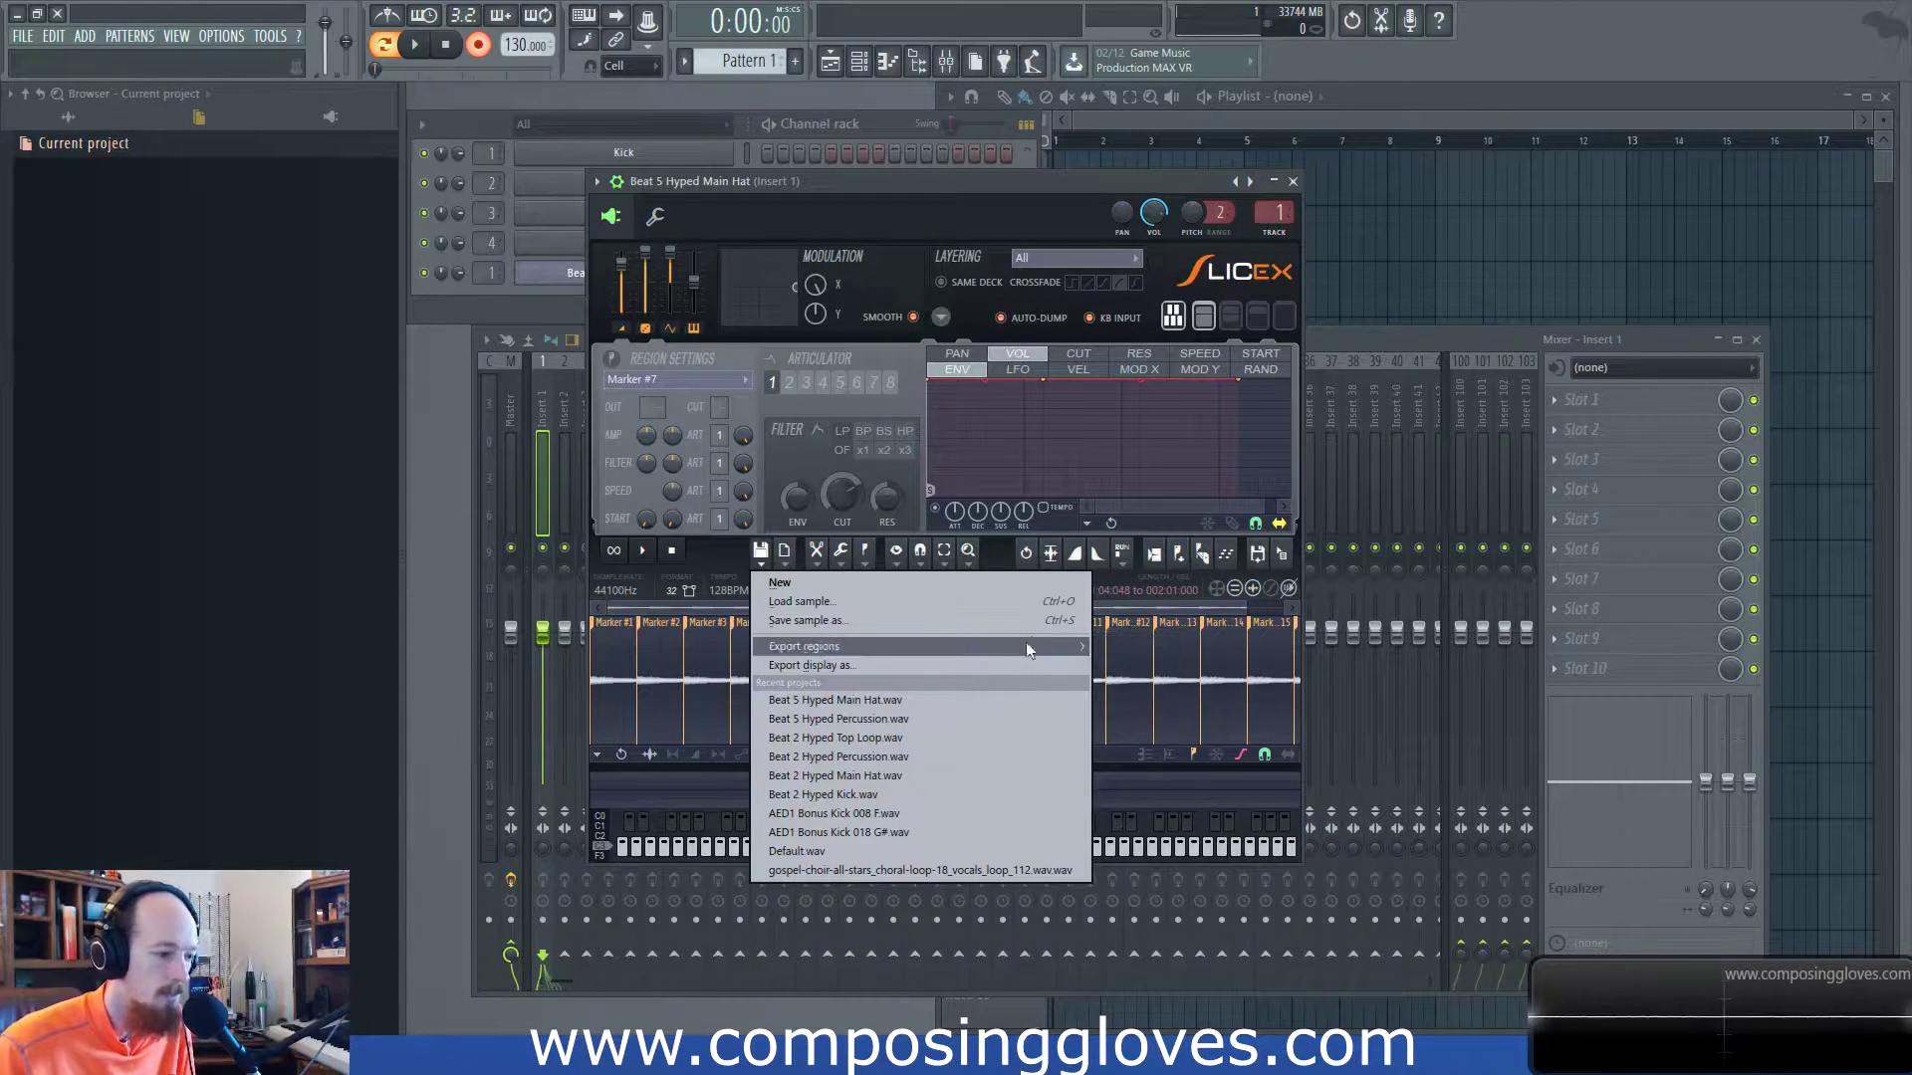
pyautogui.click(1153, 646)
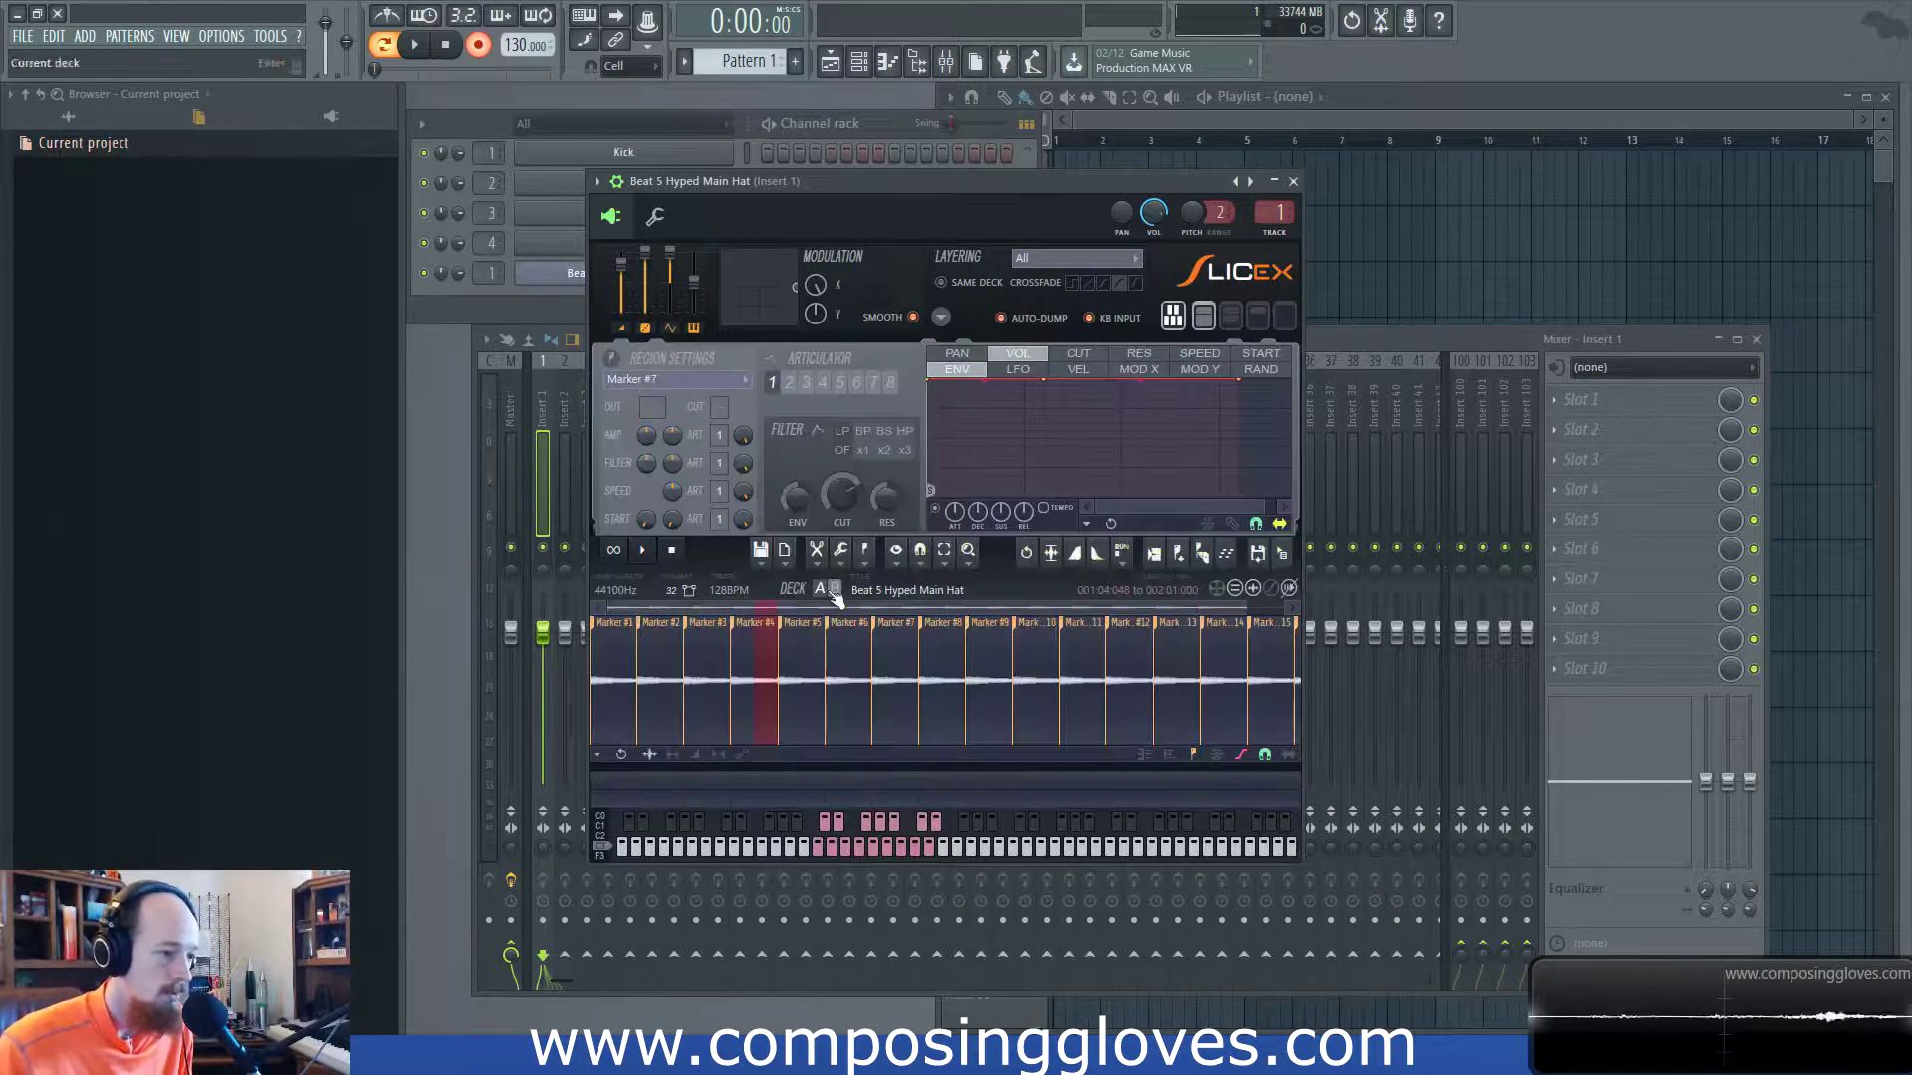
pyautogui.click(760, 553)
pyautogui.moveTo(912, 648)
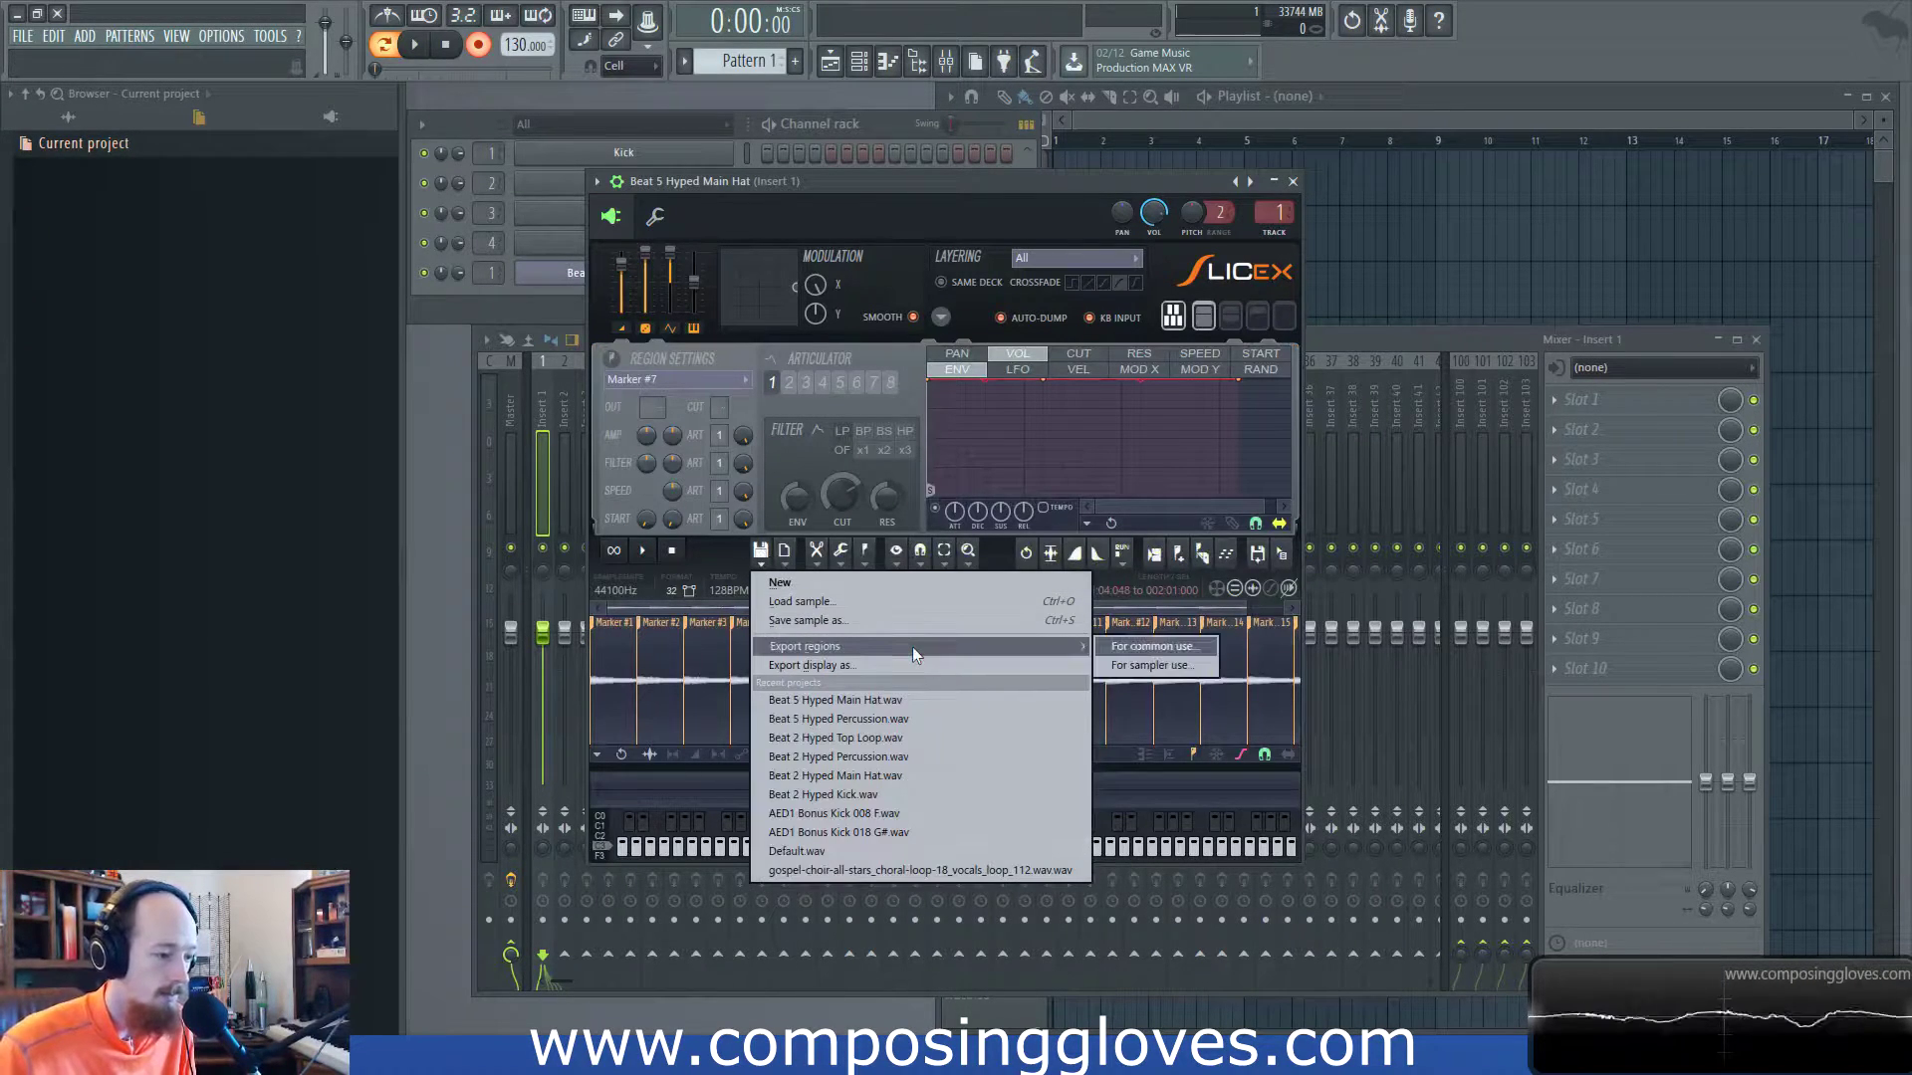
pyautogui.click(1155, 665)
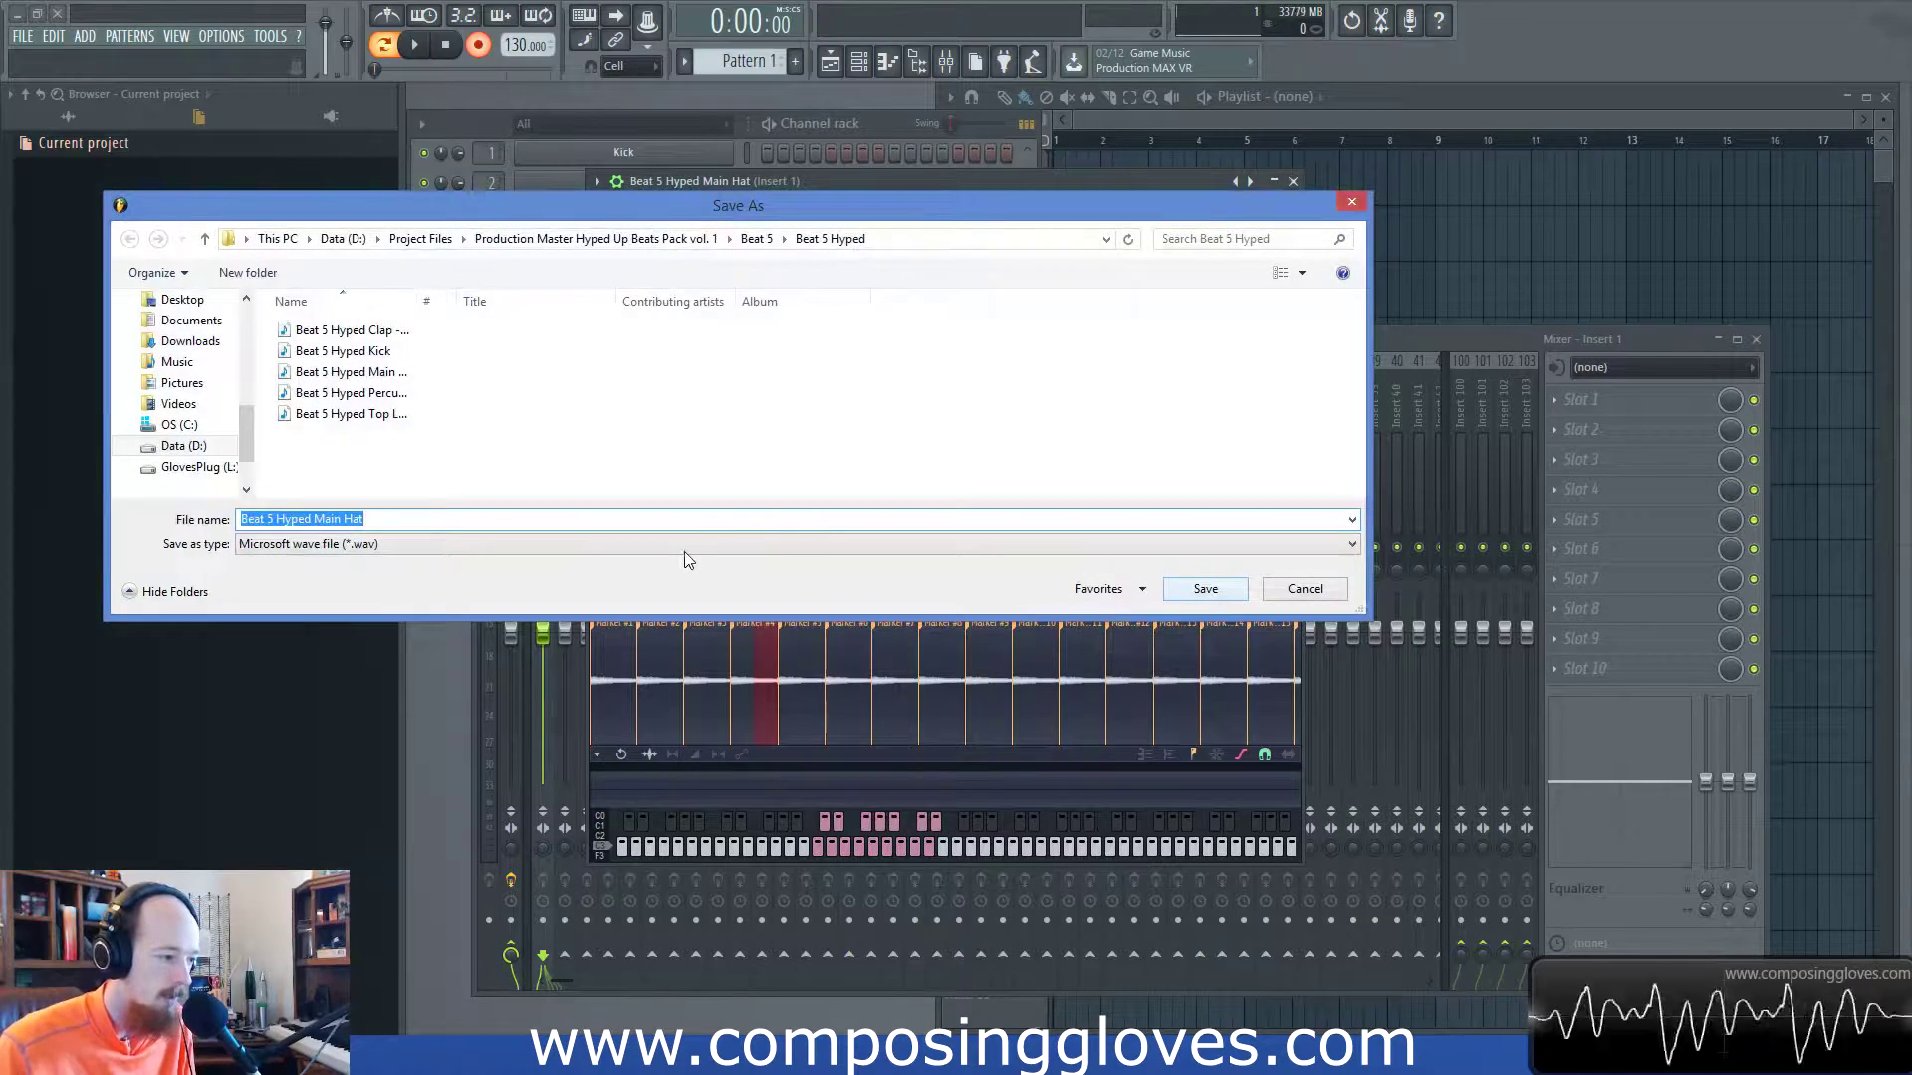
pyautogui.click(1352, 202)
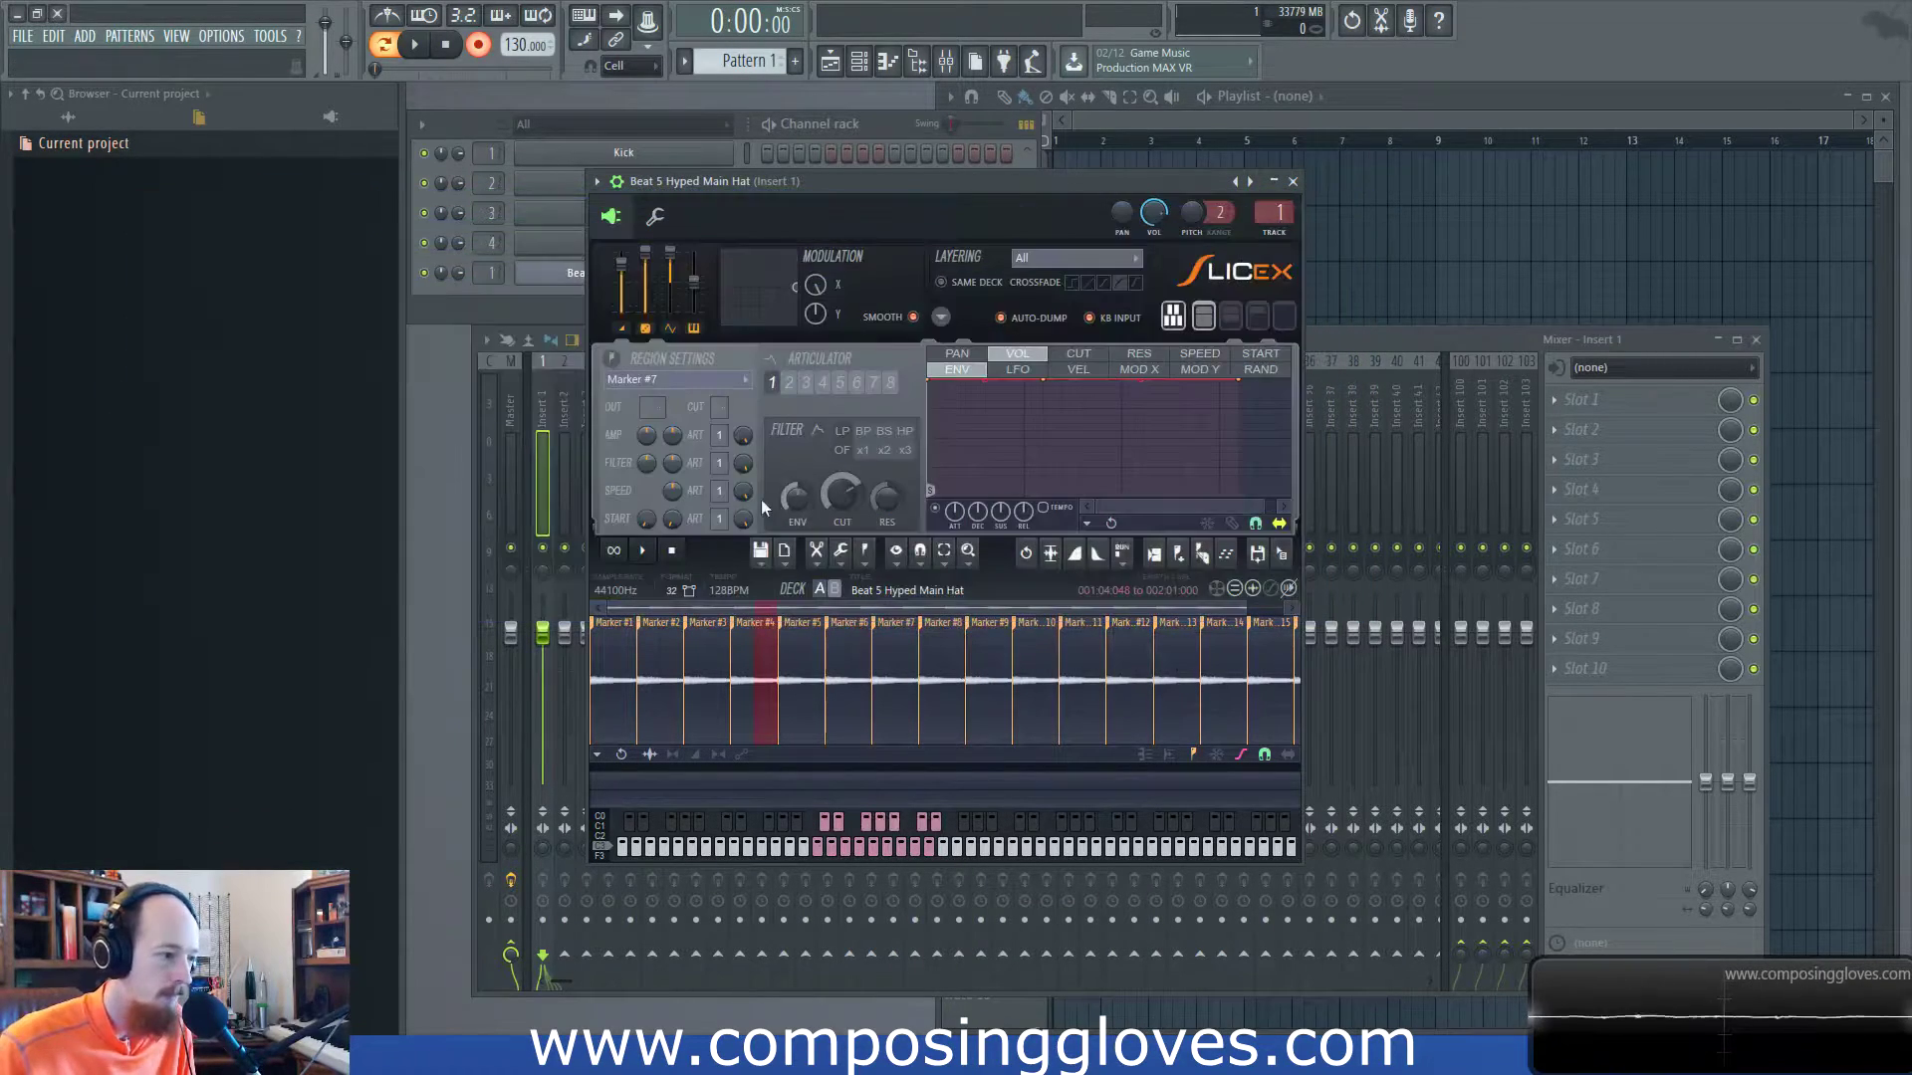
pyautogui.click(762, 559)
pyautogui.moveTo(1060, 649)
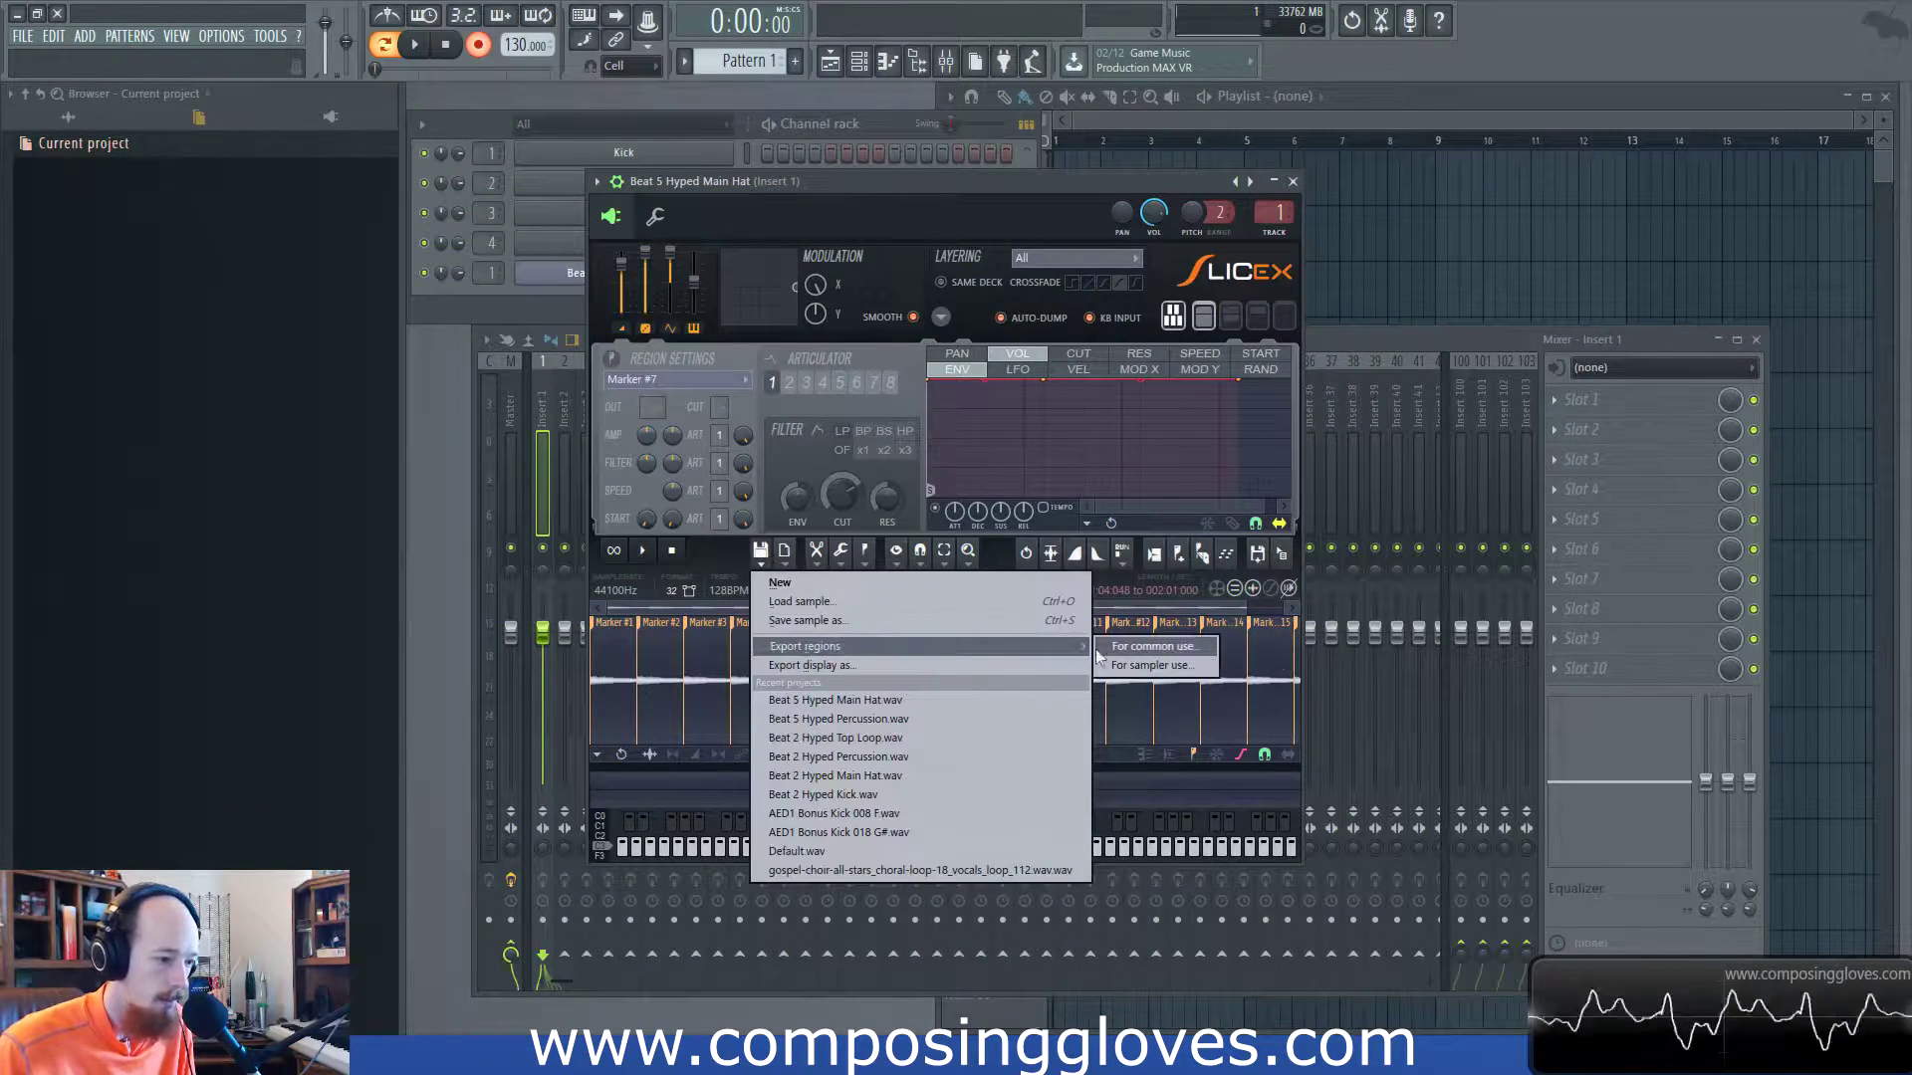
pyautogui.click(1175, 665)
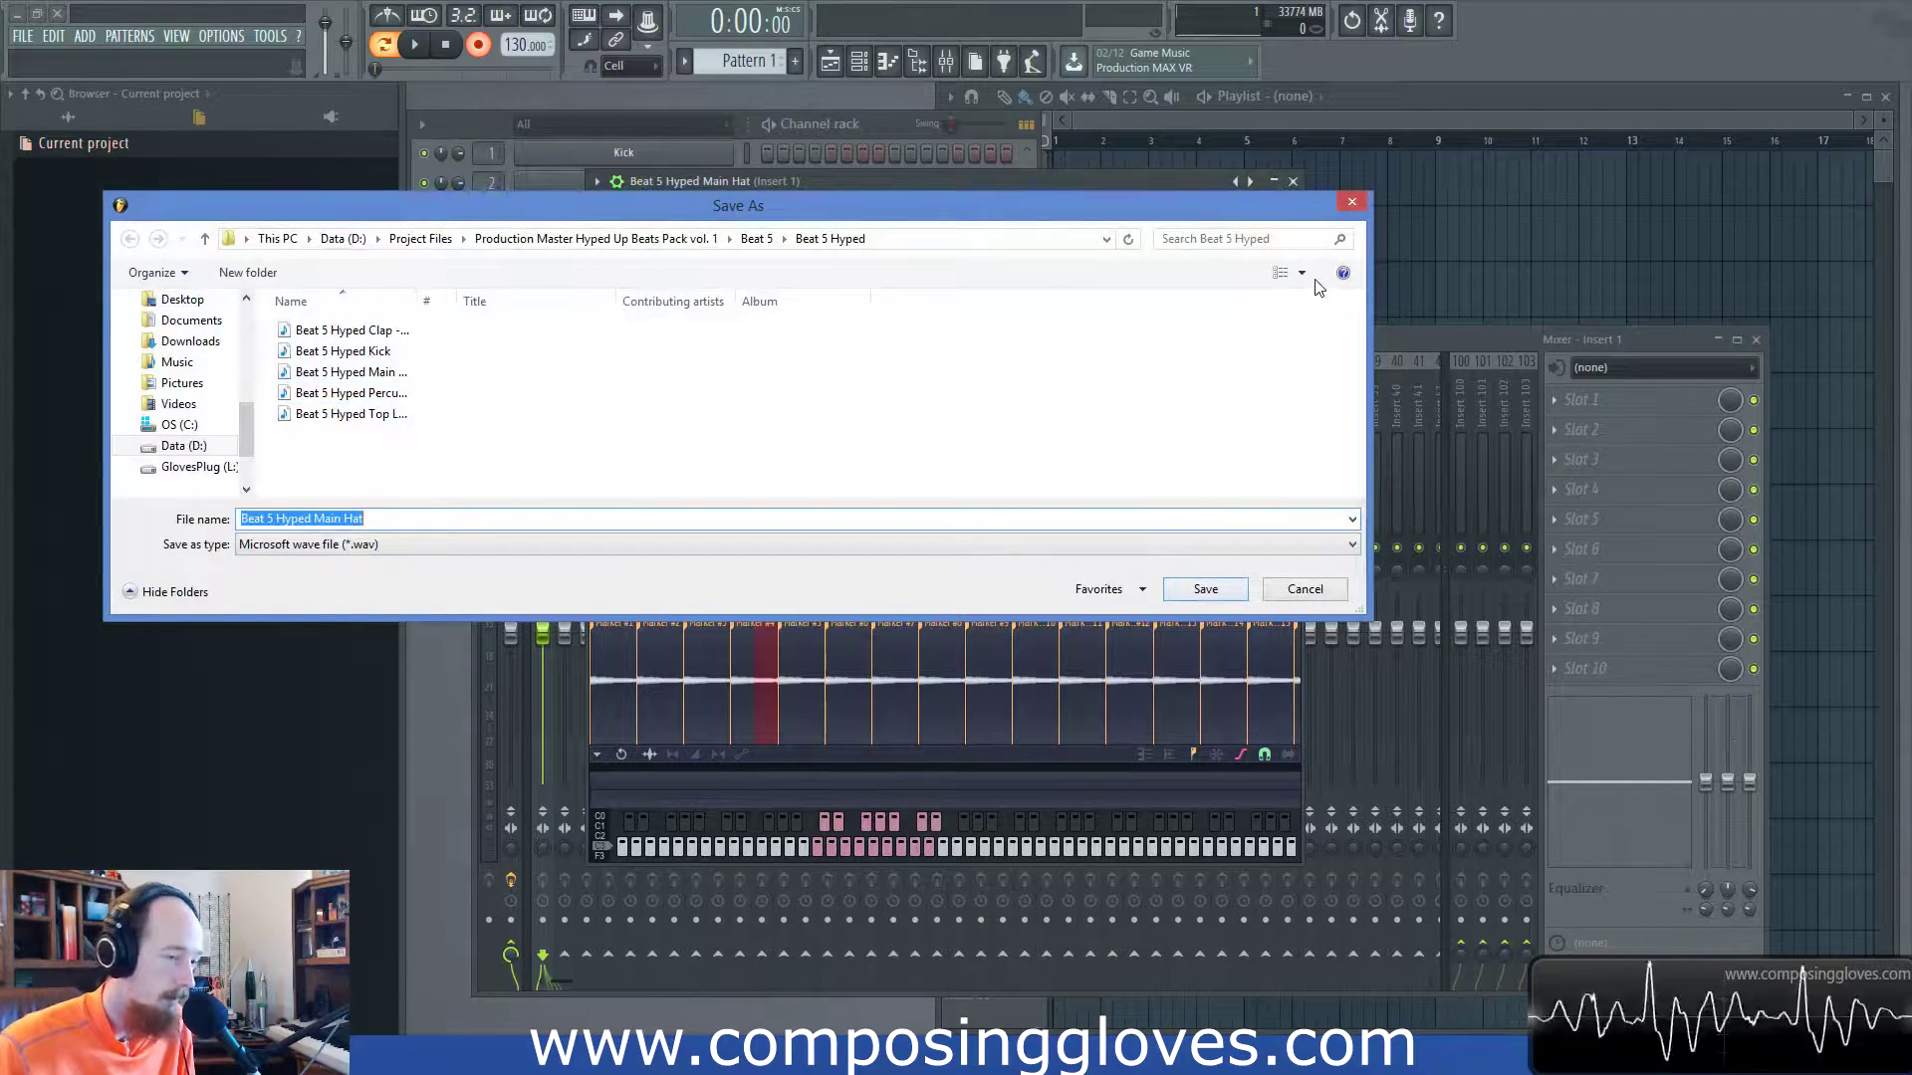
pyautogui.click(1352, 201)
# Move the Slicex window aside and select the waveform from Marker #5 to the middle of Marker #12.
pyautogui.moveTo(1071, 190); pyautogui.dragTo(1161, 186)
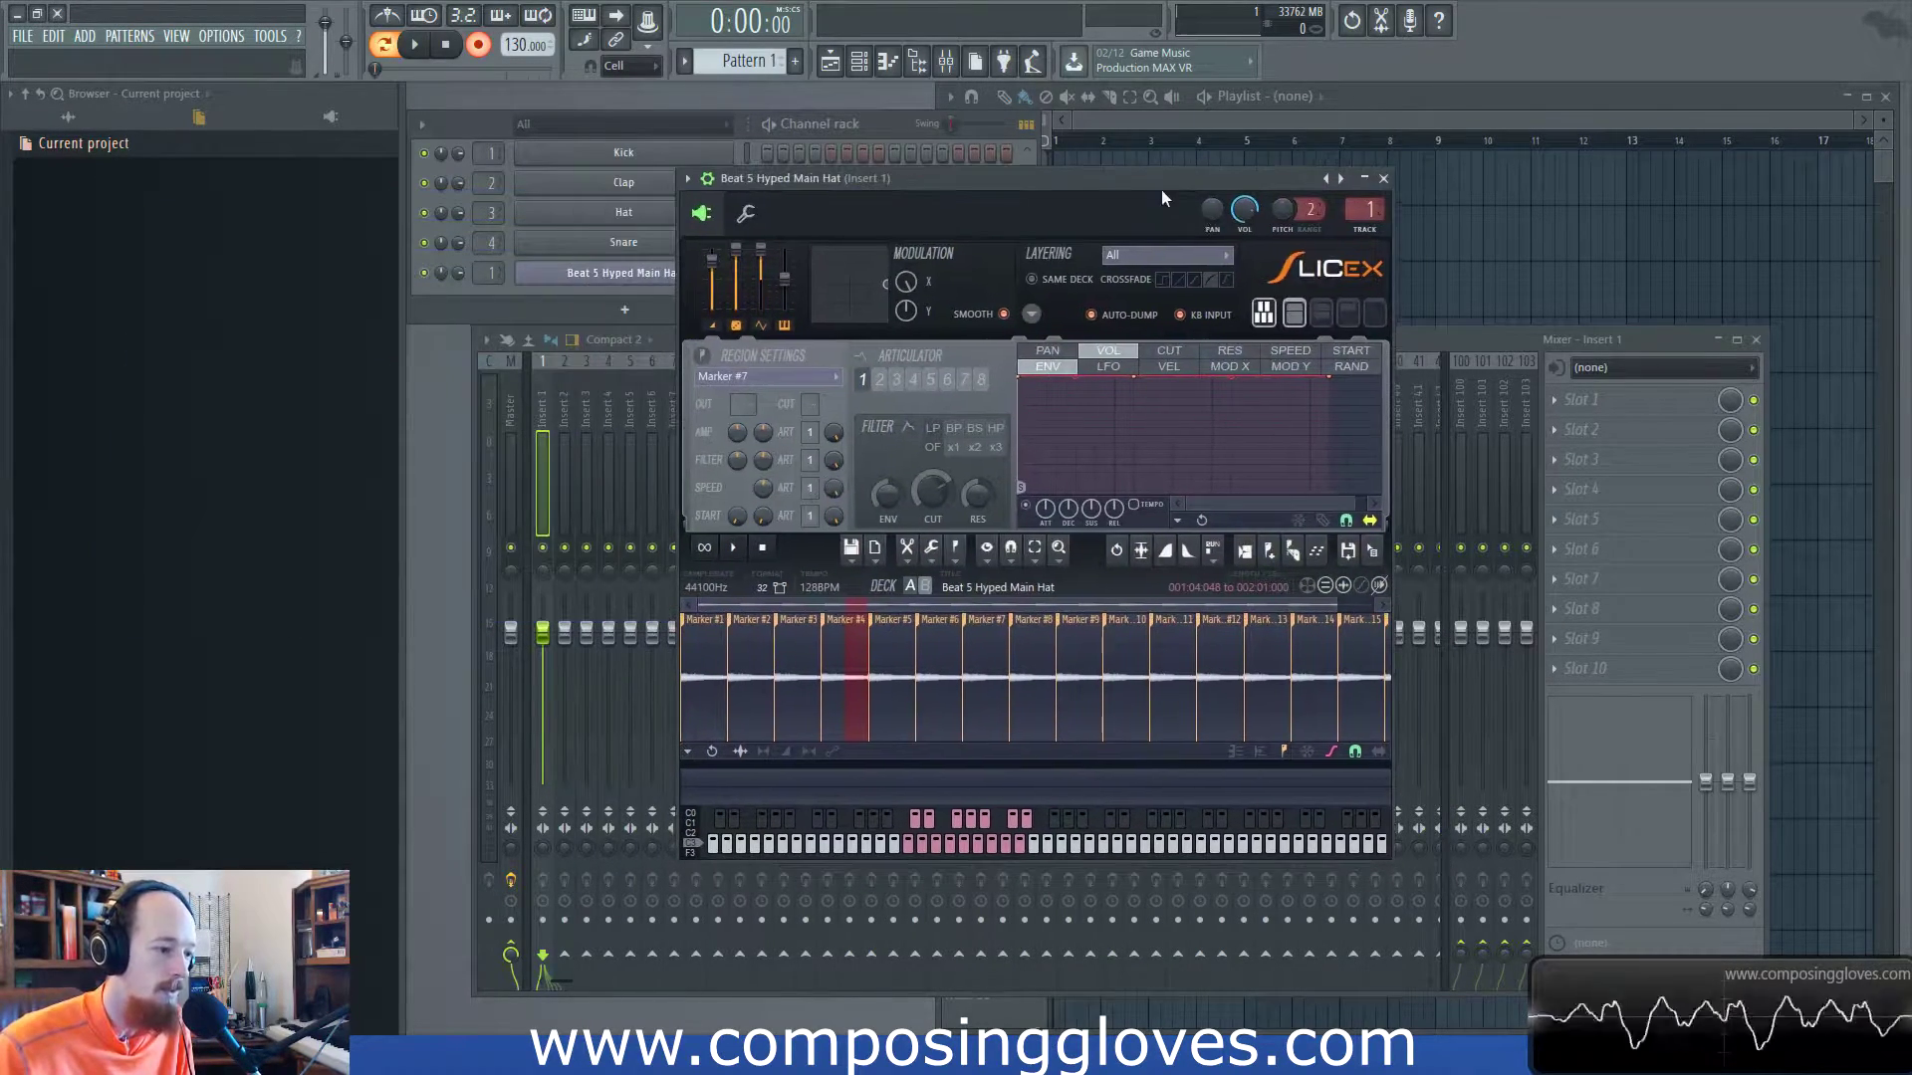
pyautogui.click(803, 641)
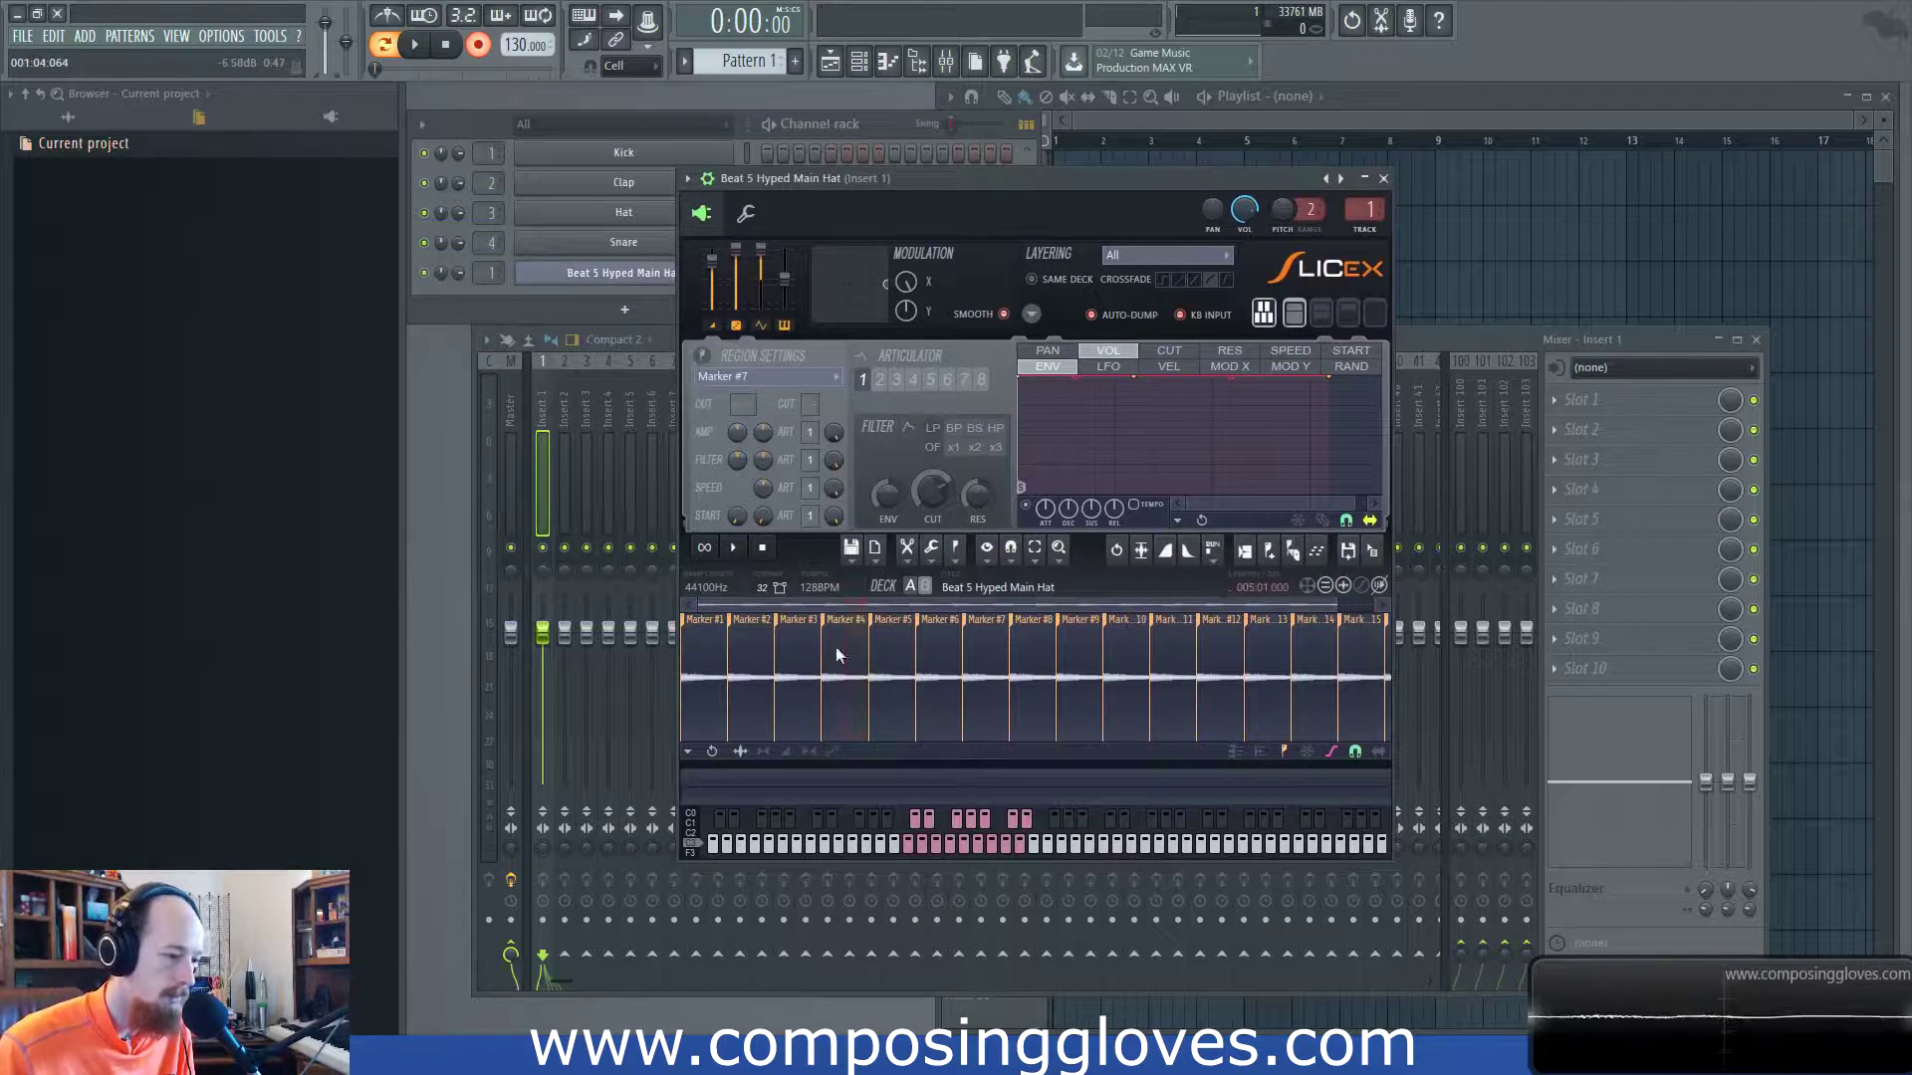
pyautogui.moveTo(906, 678)
pyautogui.mouseDown()
pyautogui.moveTo(1385, 677)
pyautogui.moveTo(1220, 677)
pyautogui.mouseUp()
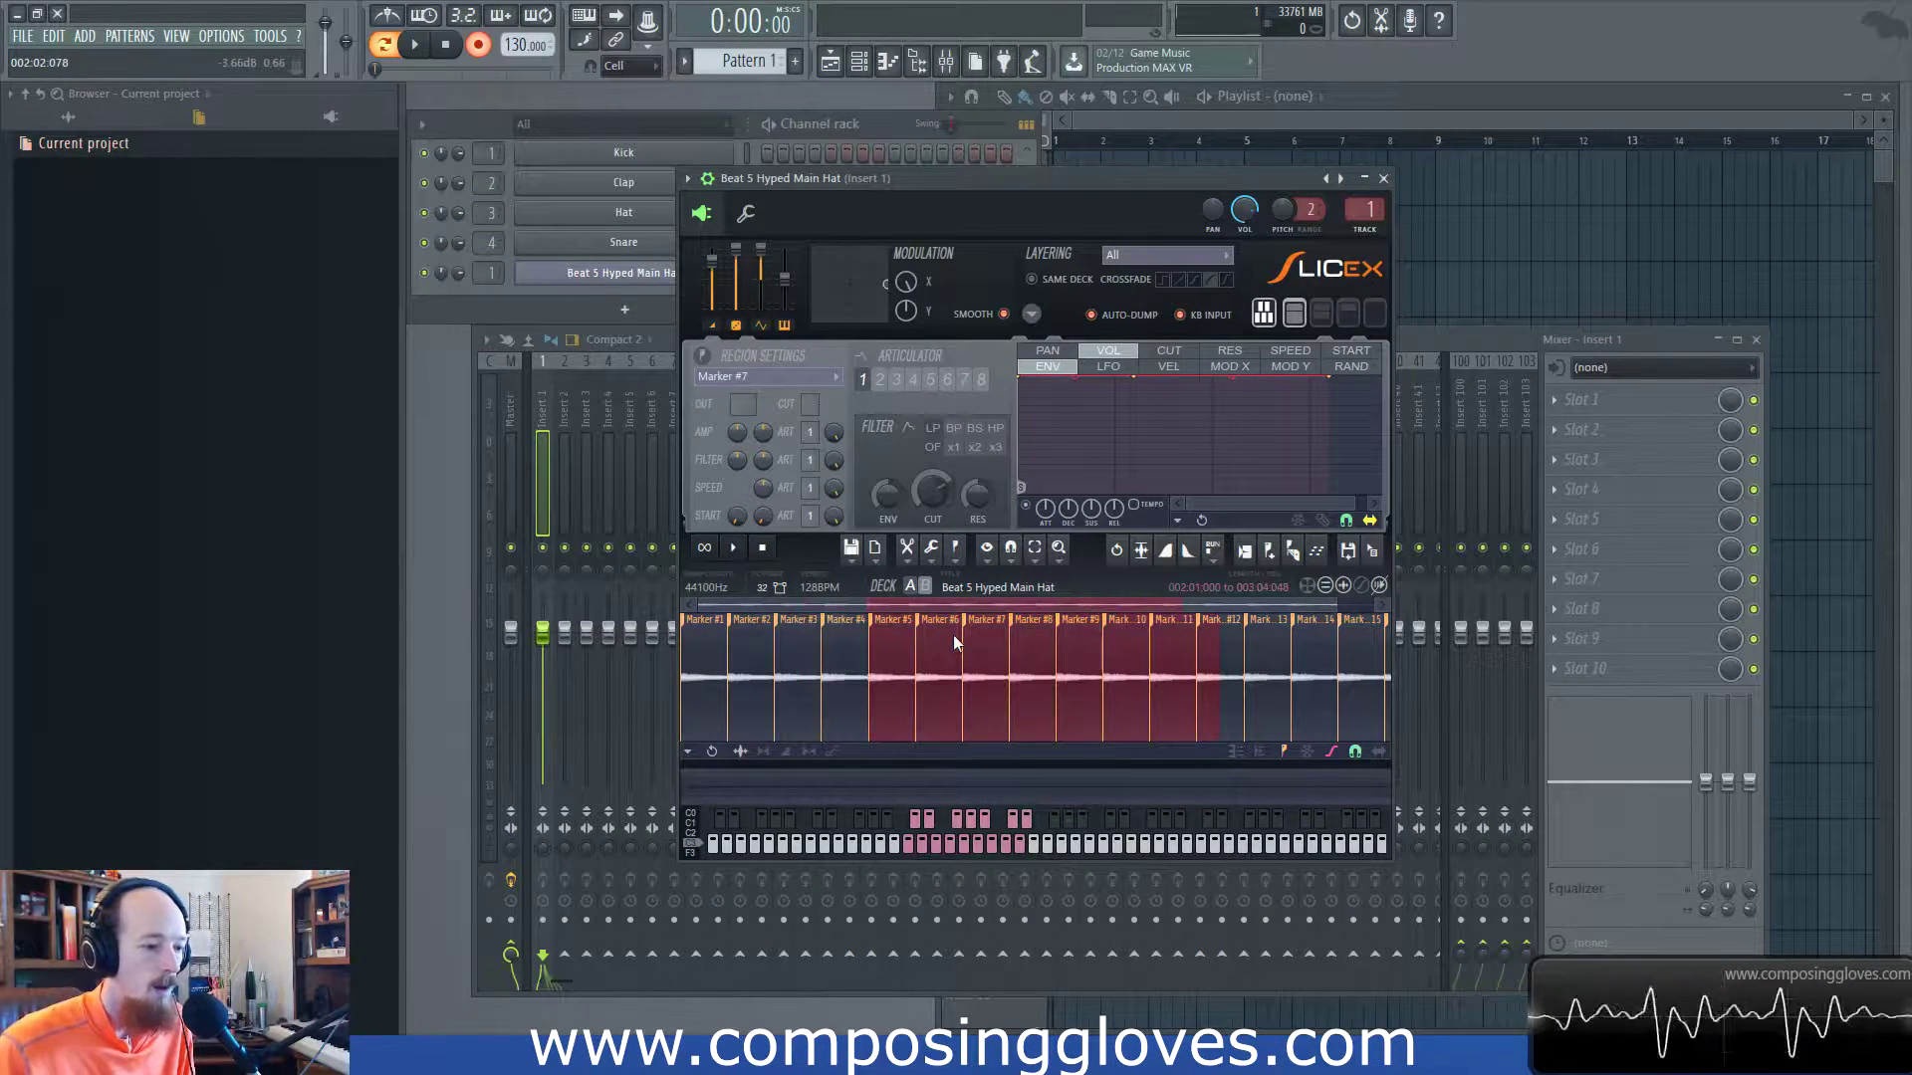
# Examine the sample format options for precision and channels without changing them.
pyautogui.click(876, 555)
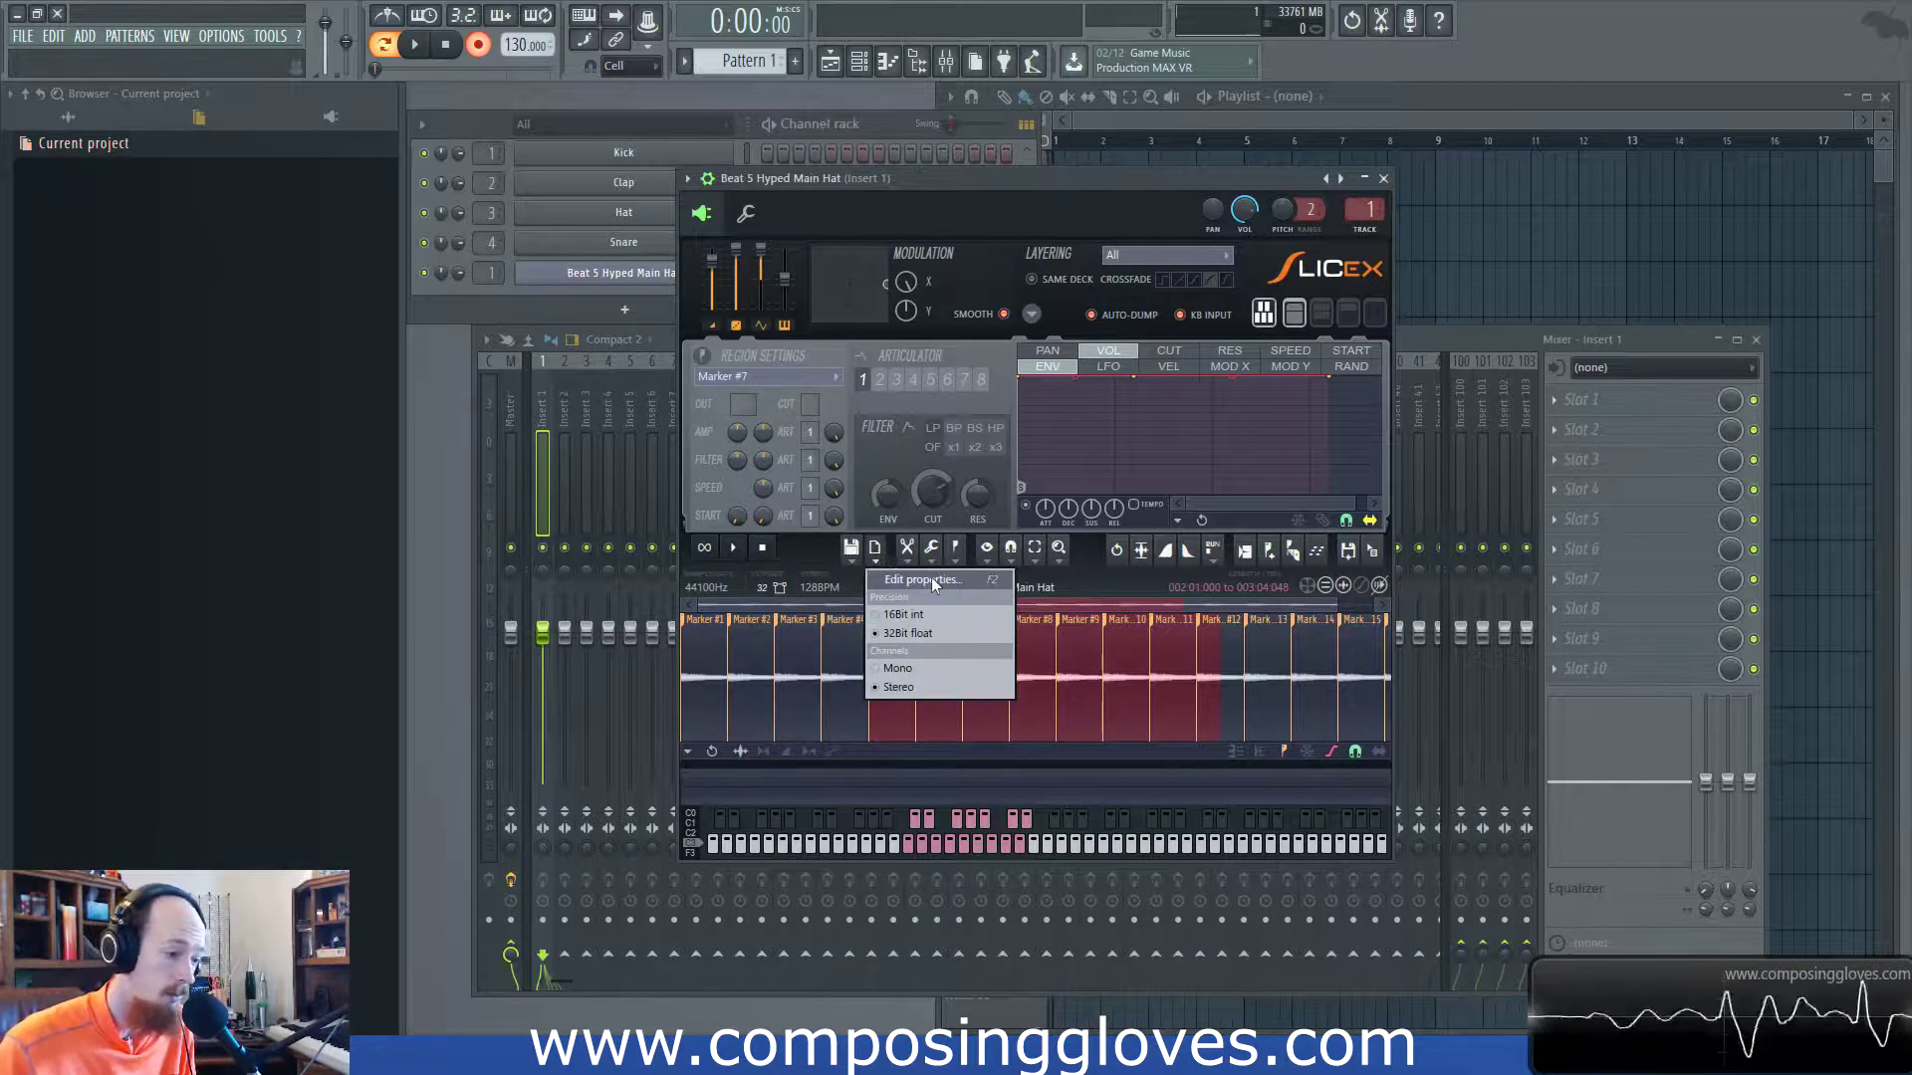
pyautogui.click(877, 554)
pyautogui.click(877, 549)
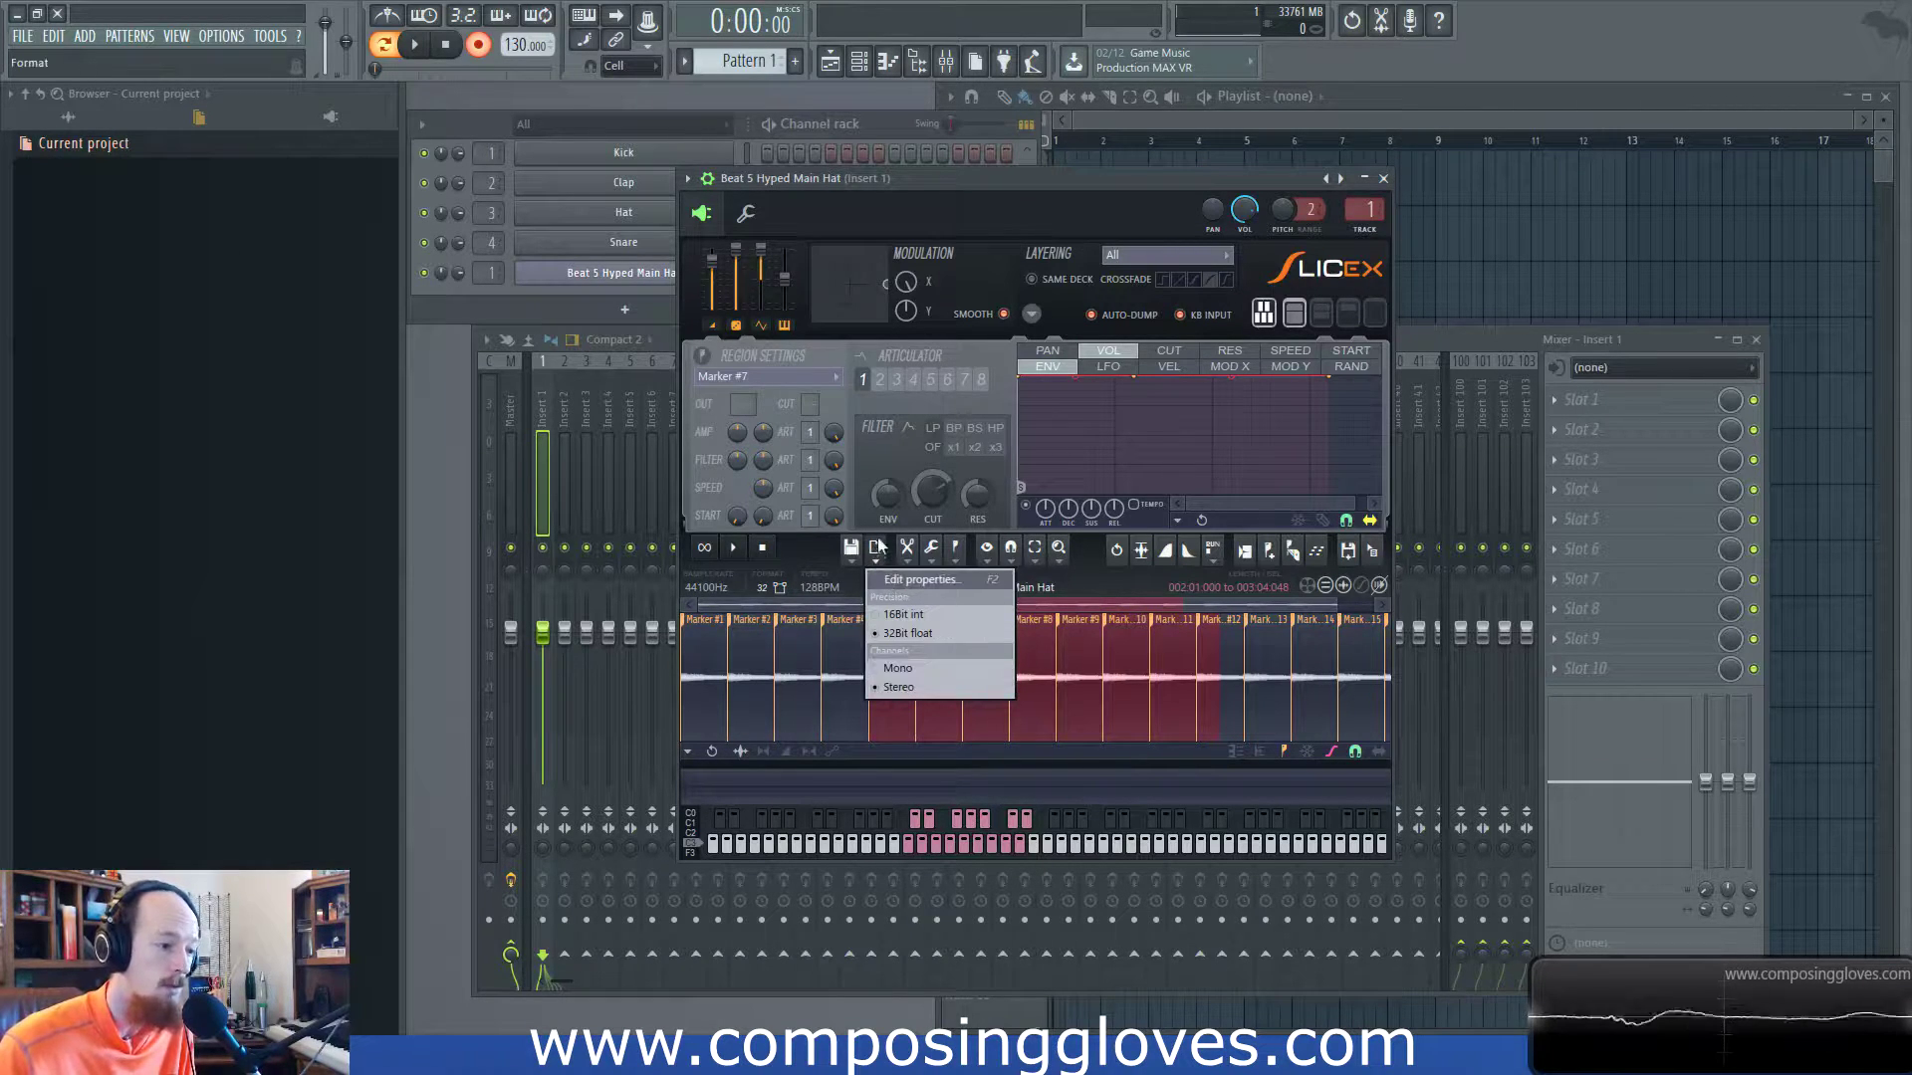
pyautogui.click(878, 547)
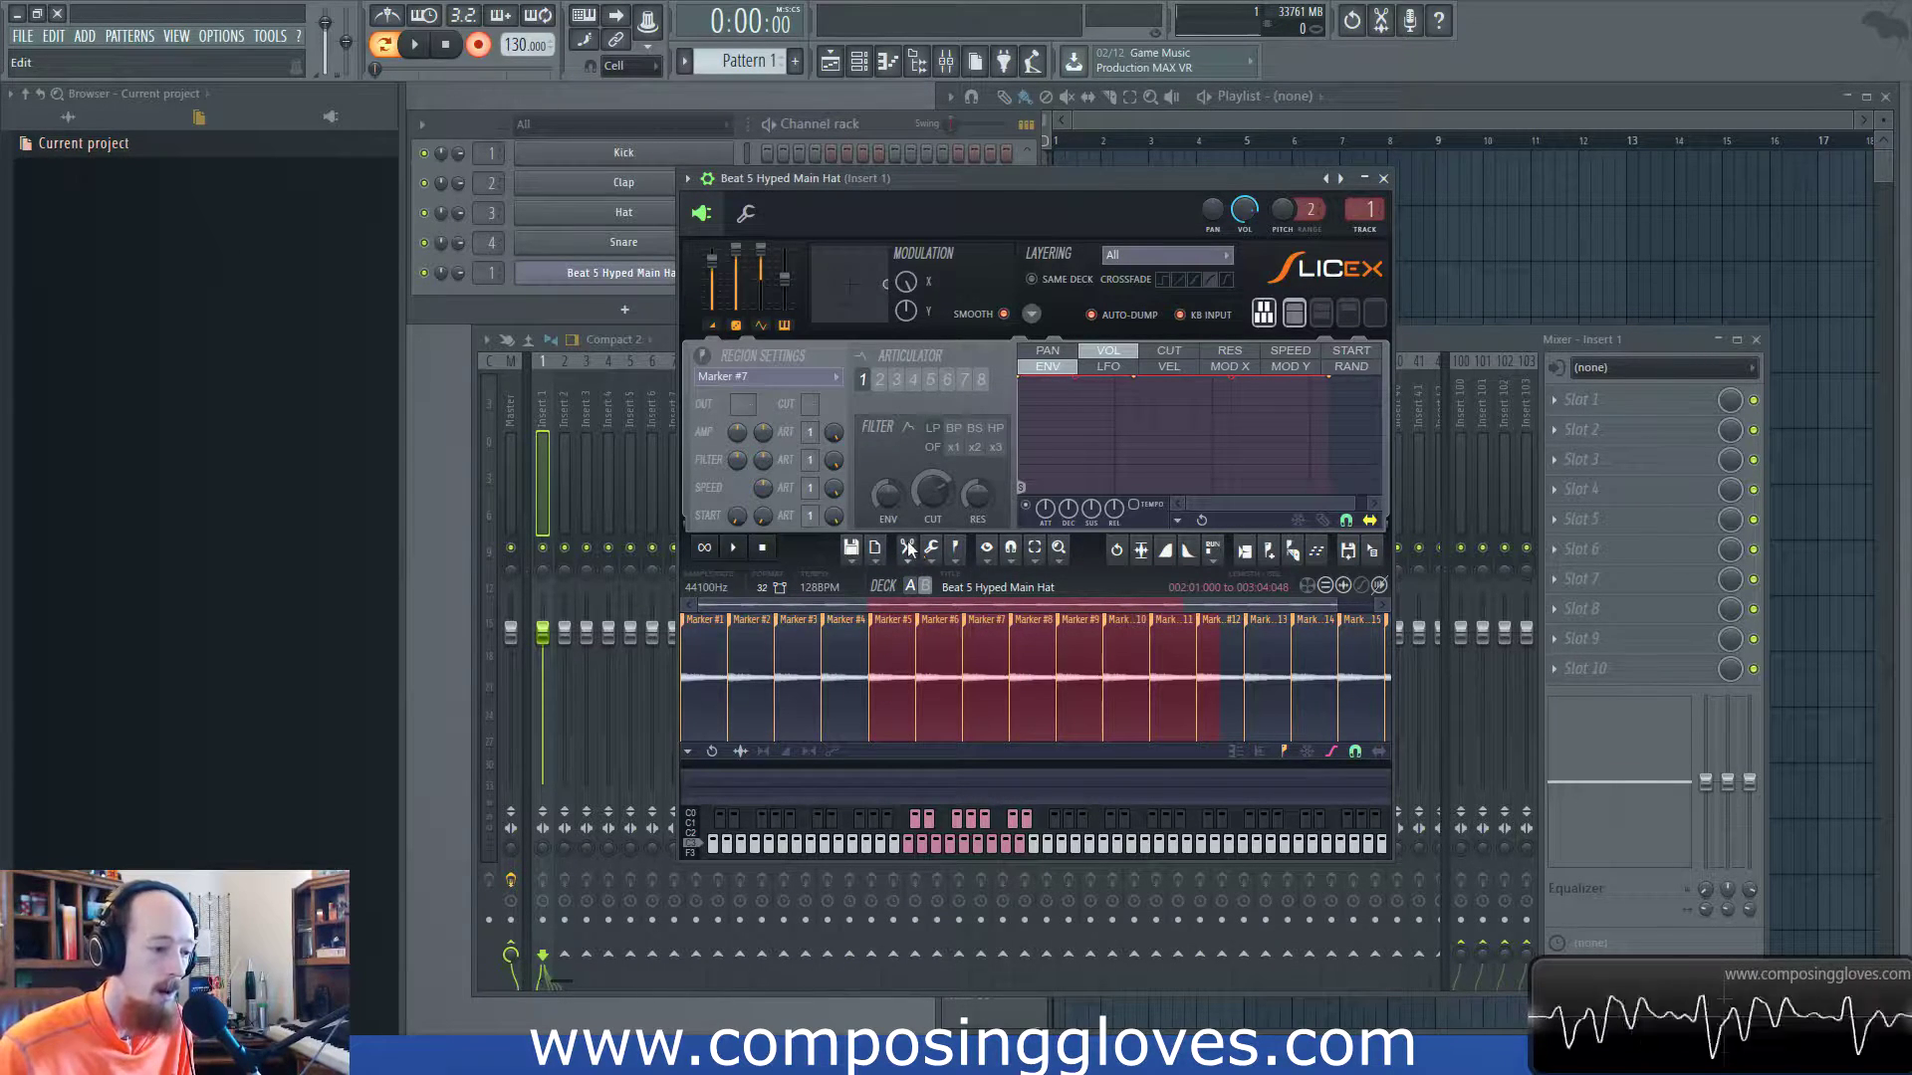
# Examine the wave editor's editing commands and undo history, leaving the sample unedited.
pyautogui.click(910, 549)
pyautogui.click(911, 550)
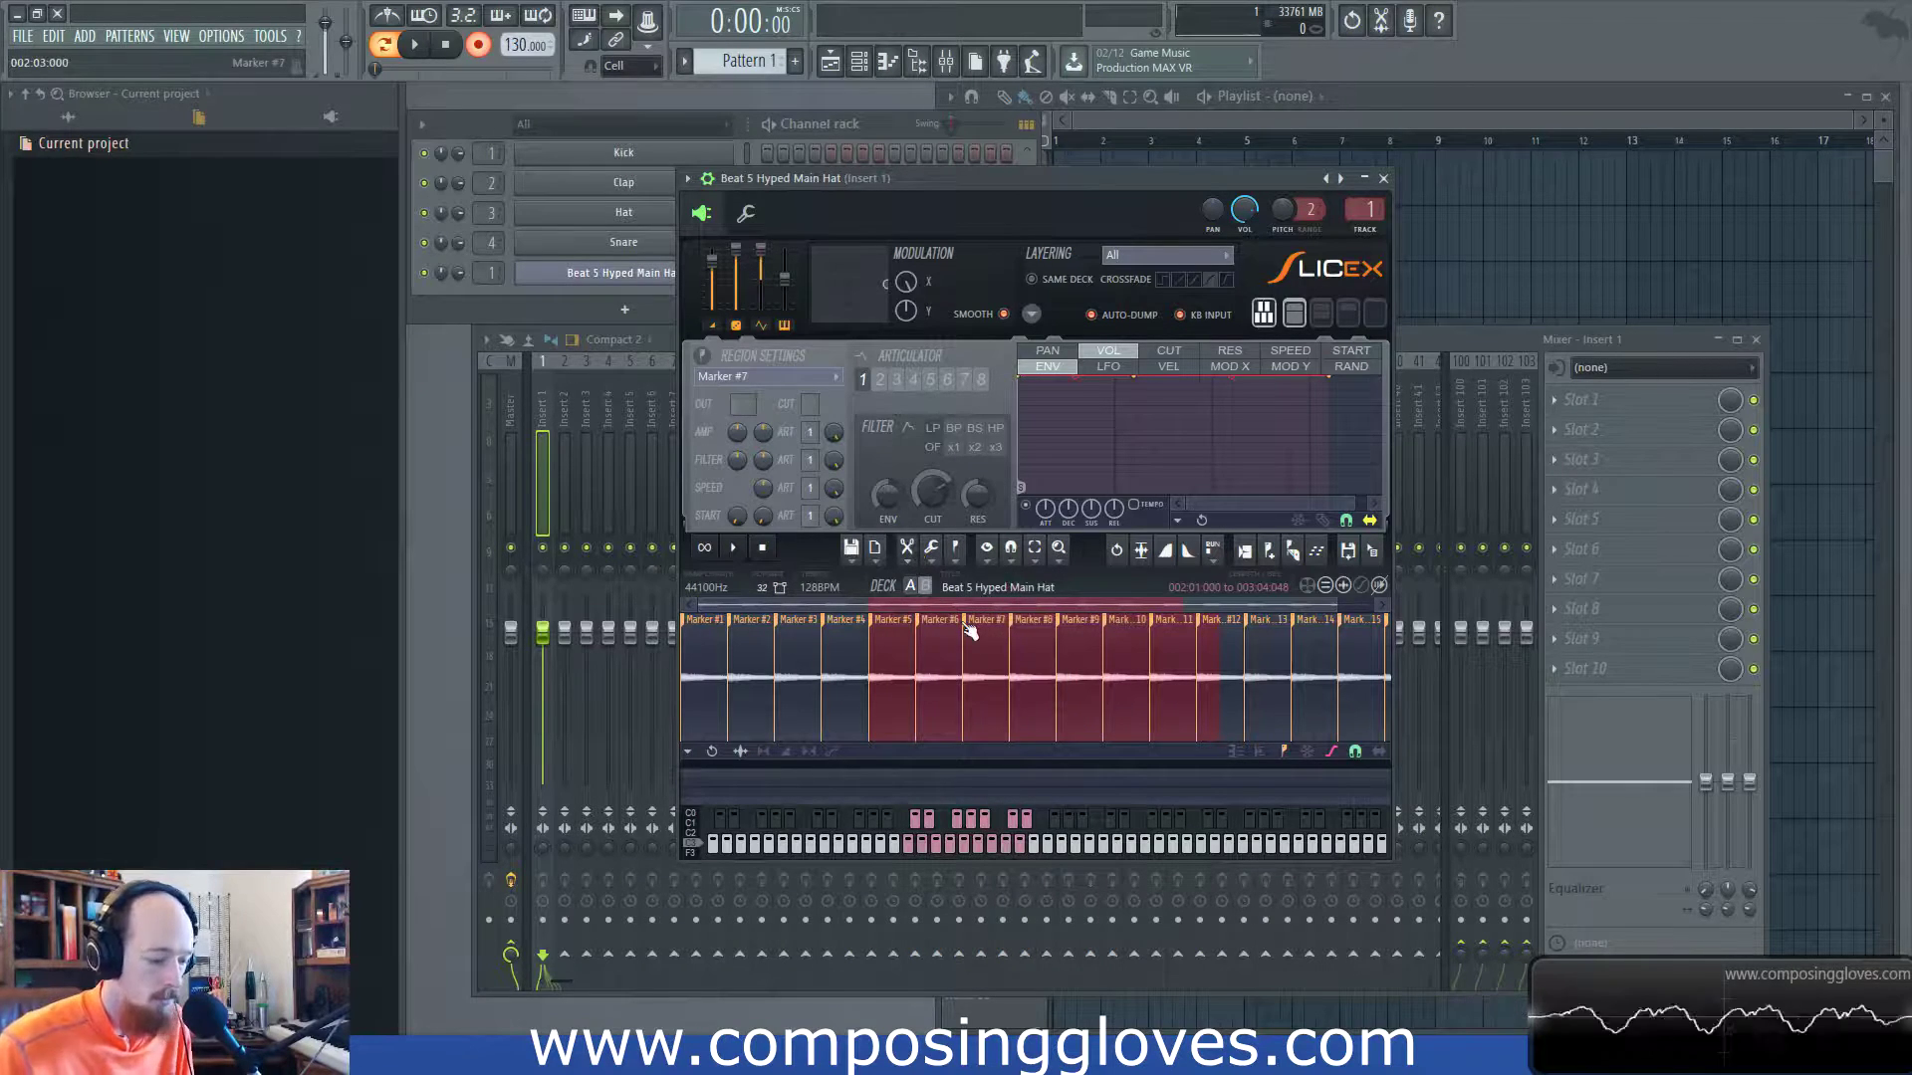
pyautogui.click(906, 549)
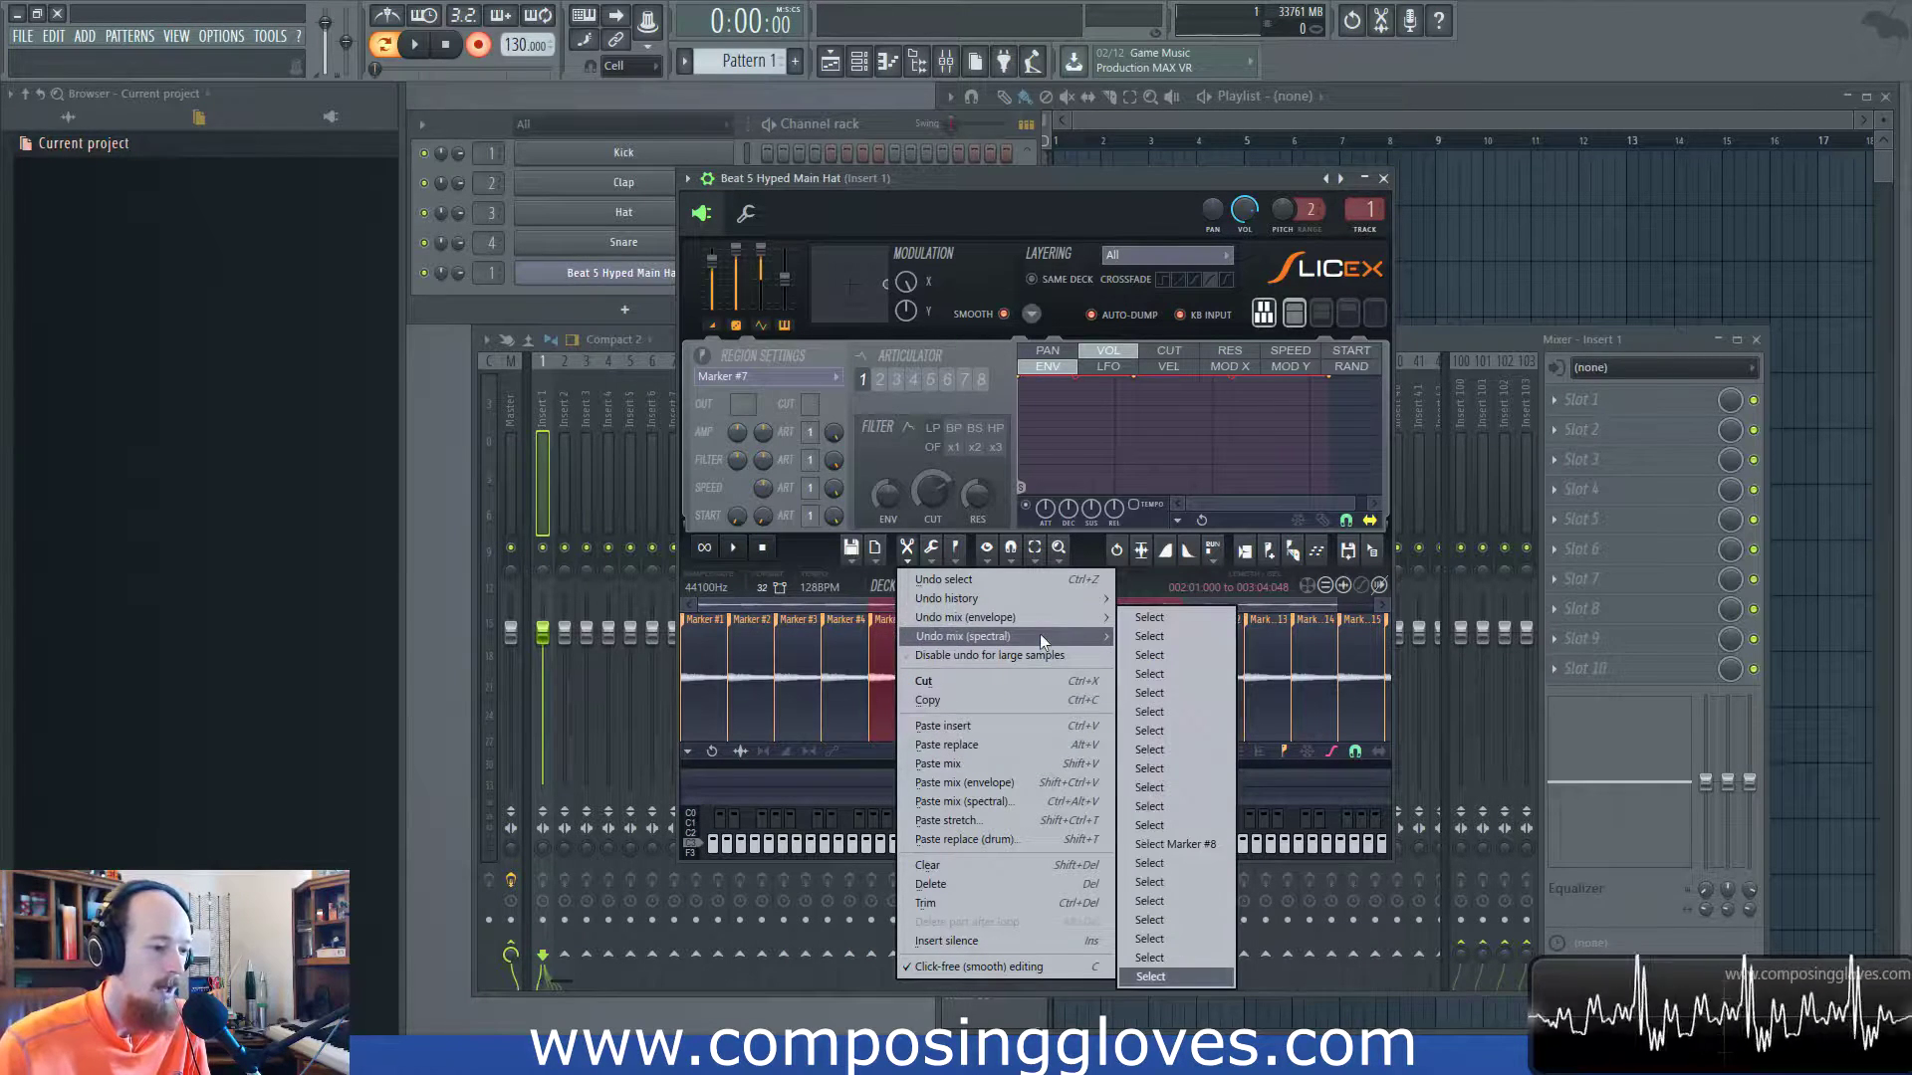
pyautogui.moveTo(1039, 635)
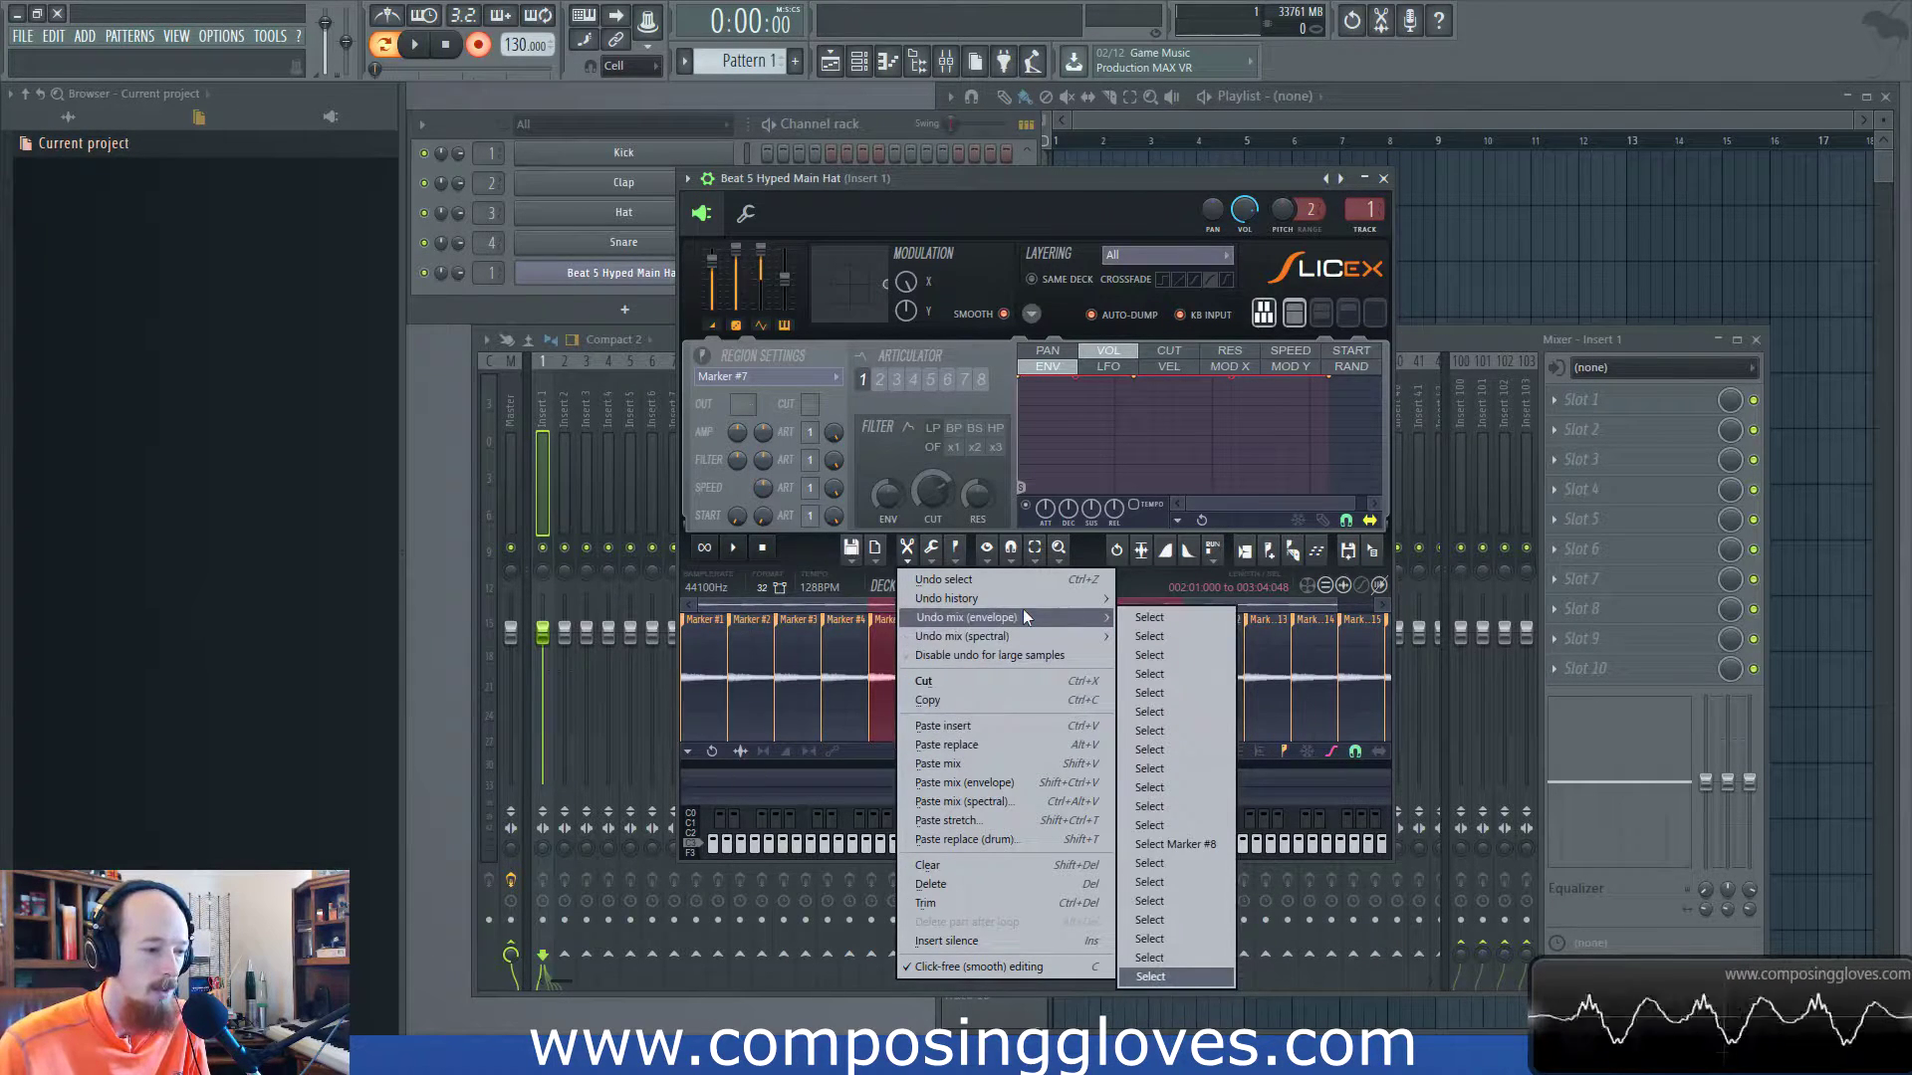
pyautogui.click(817, 552)
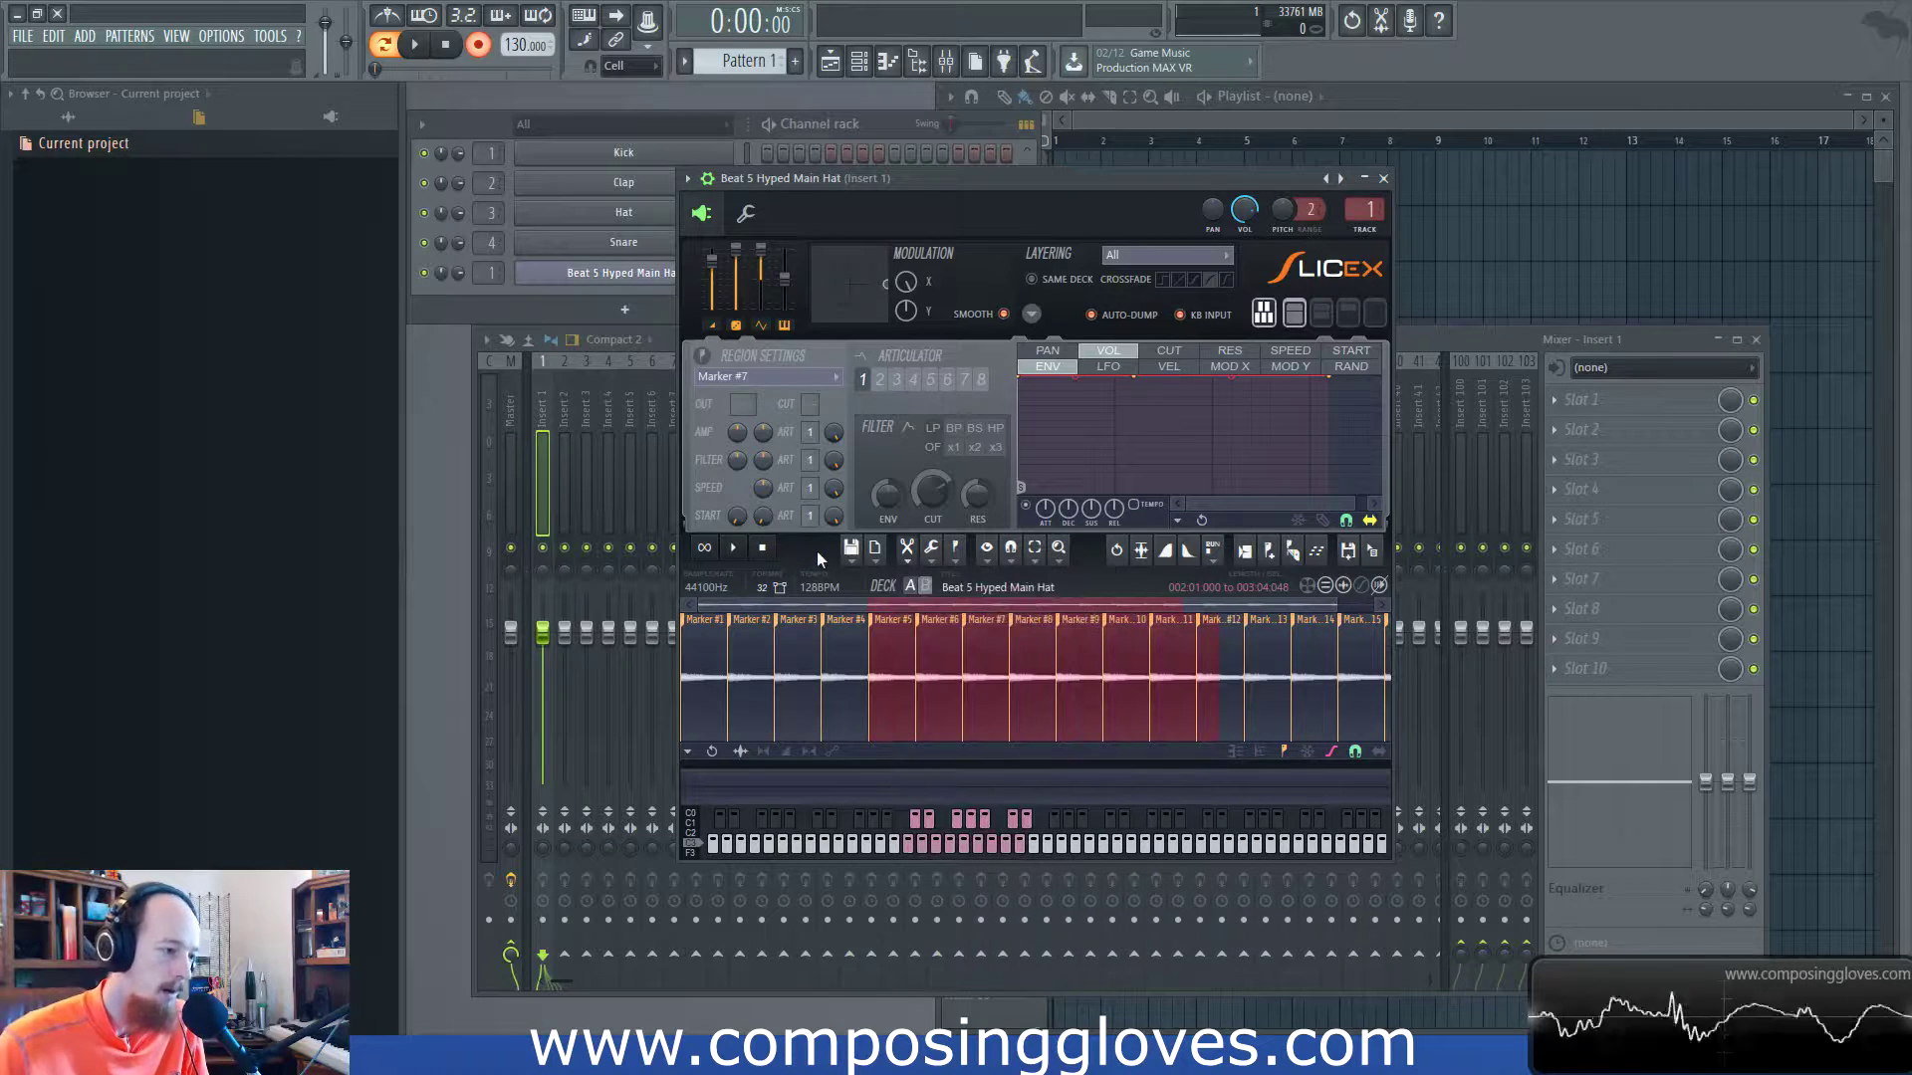
# Lower the middle point of the volume articulator envelope and move Marker #9 slightly later in the waveform.
pyautogui.click(875, 549)
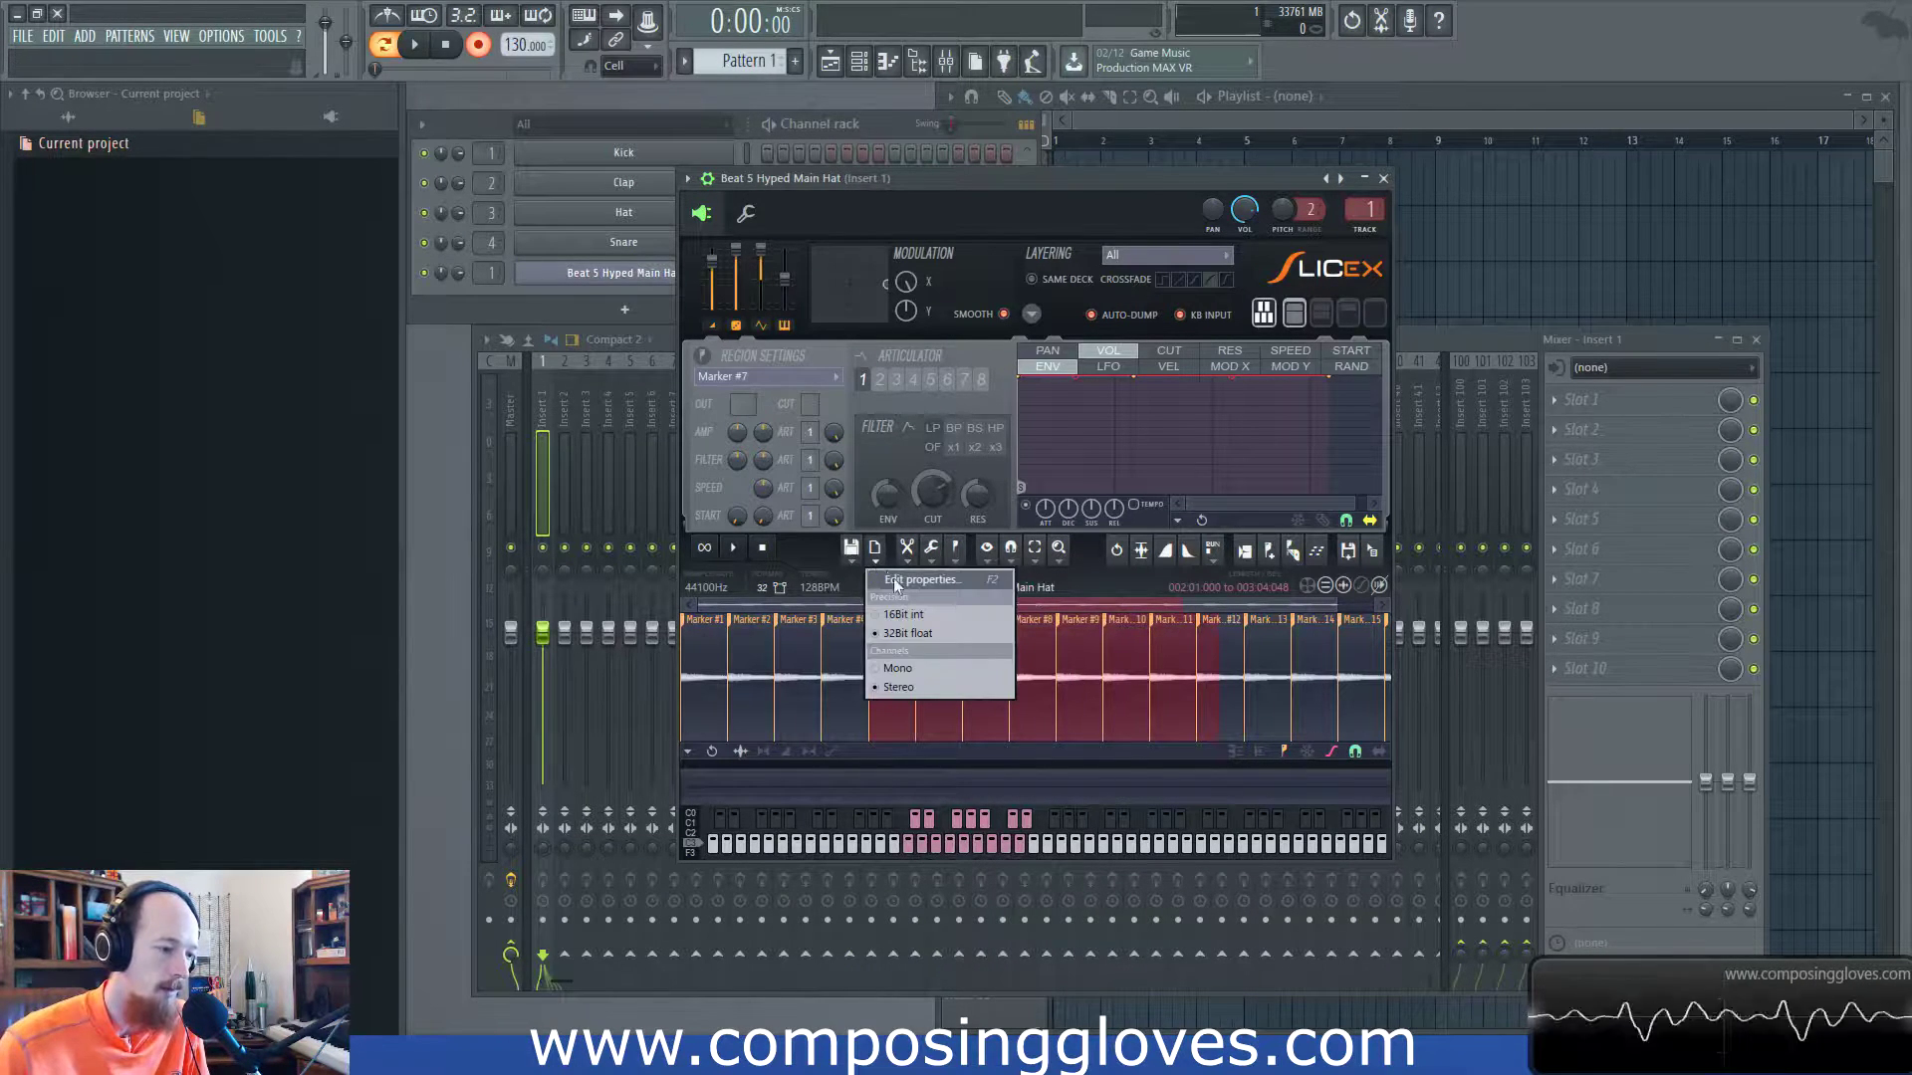
pyautogui.click(874, 554)
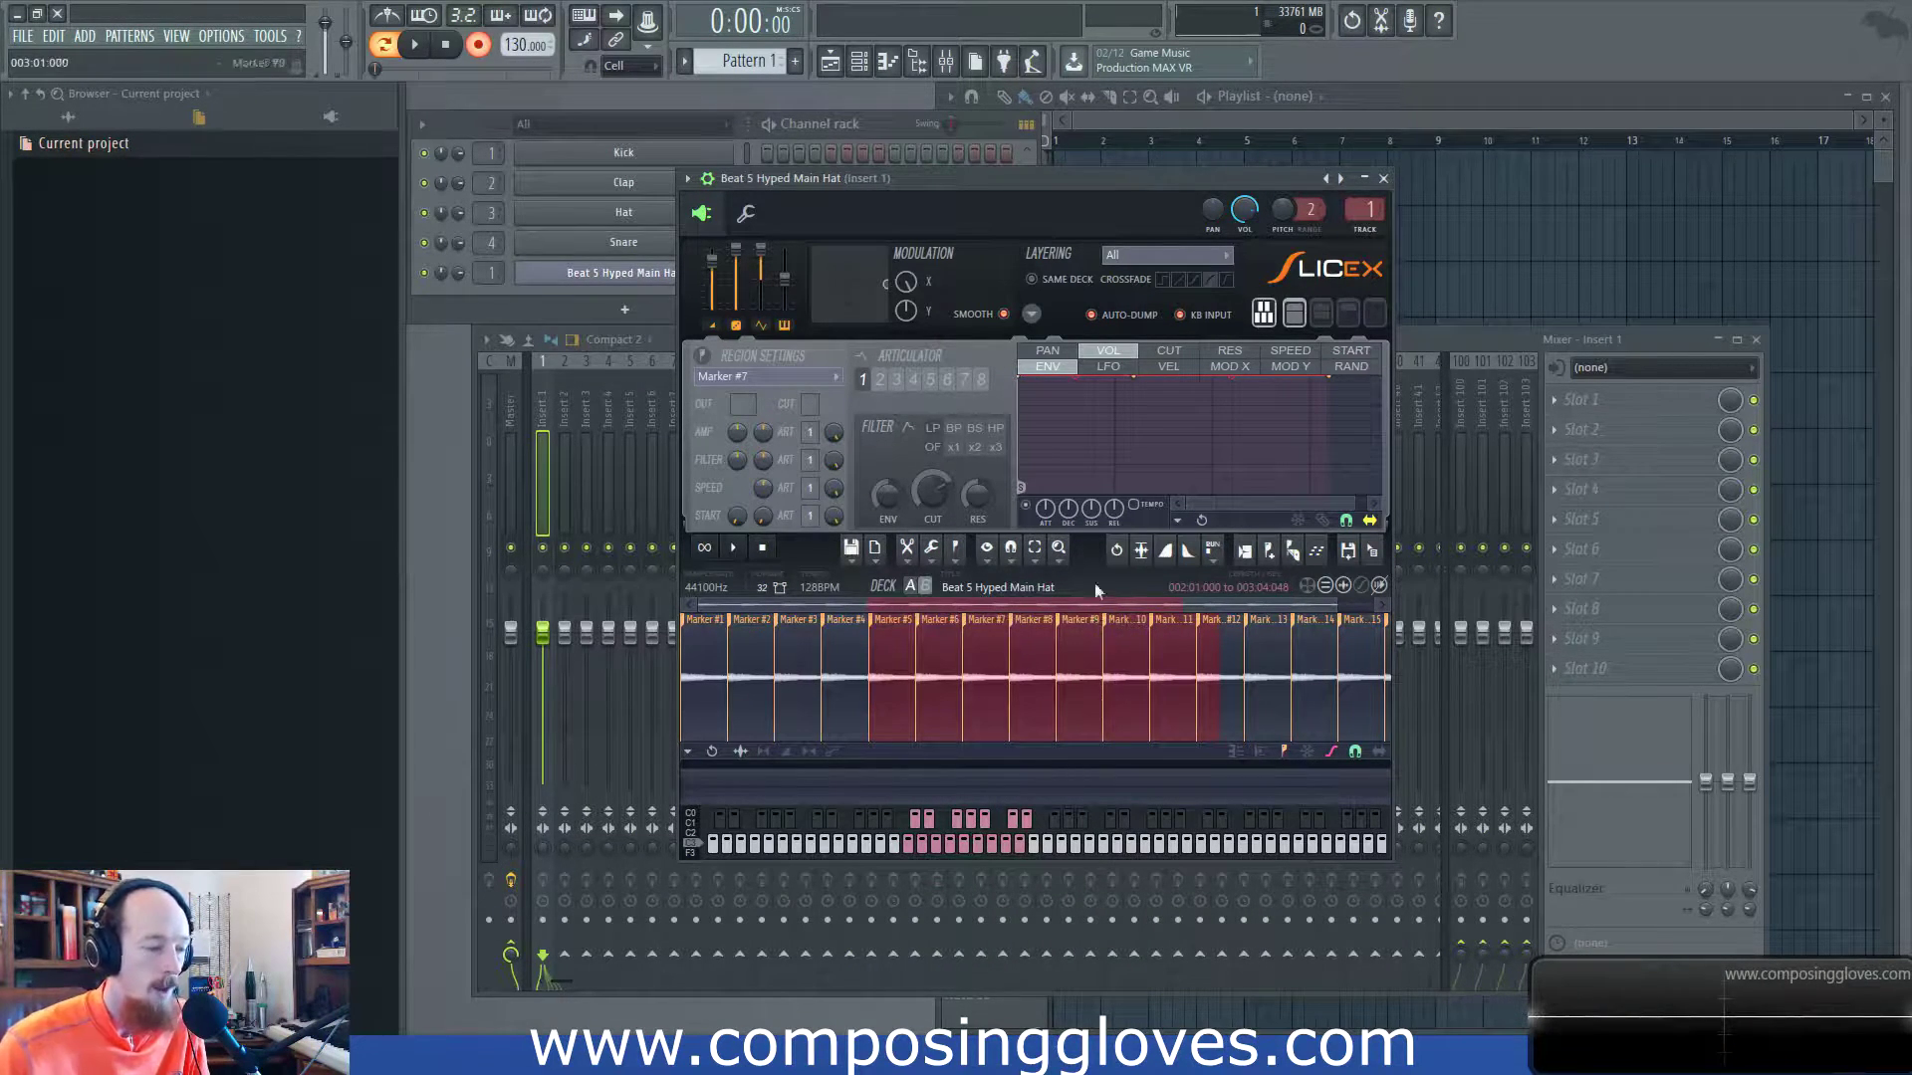
pyautogui.moveTo(1133, 377); pyautogui.dragTo(1133, 434)
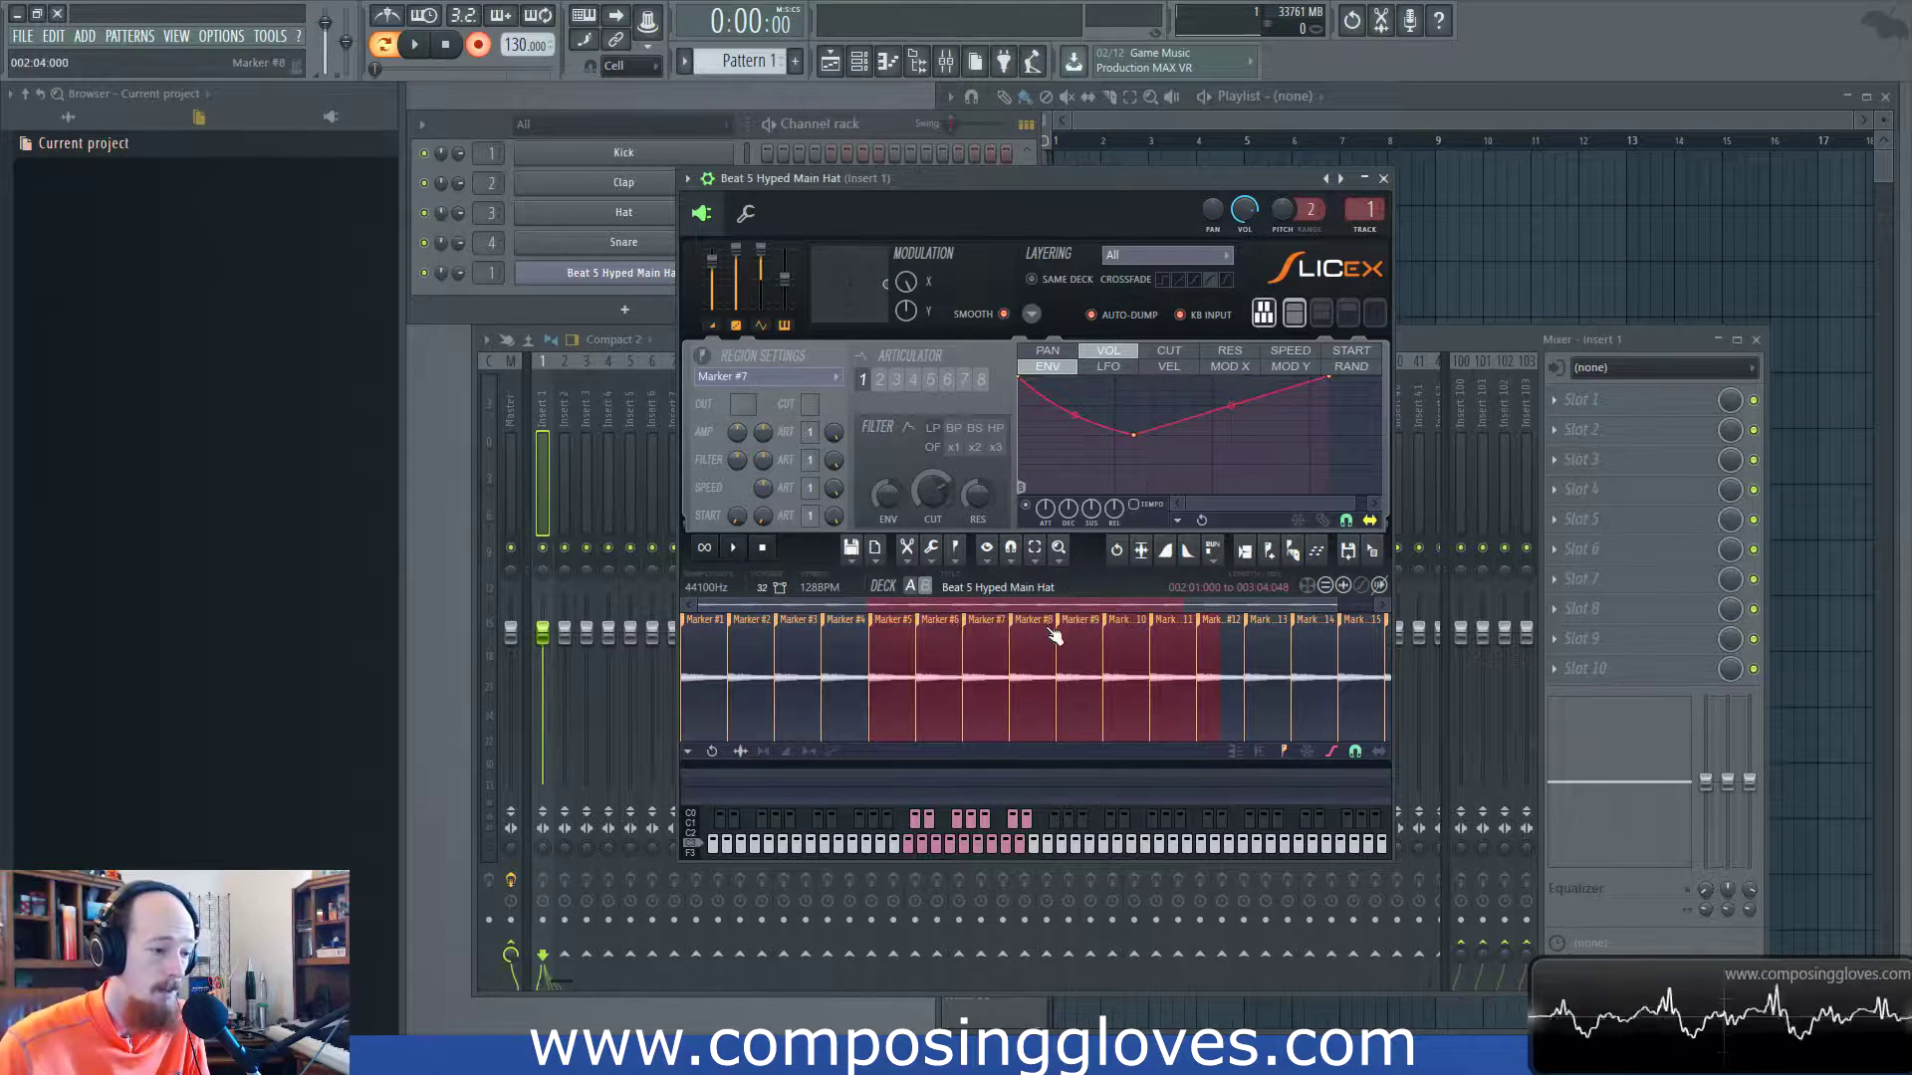
pyautogui.moveTo(1057, 636); pyautogui.dragTo(1082, 627)
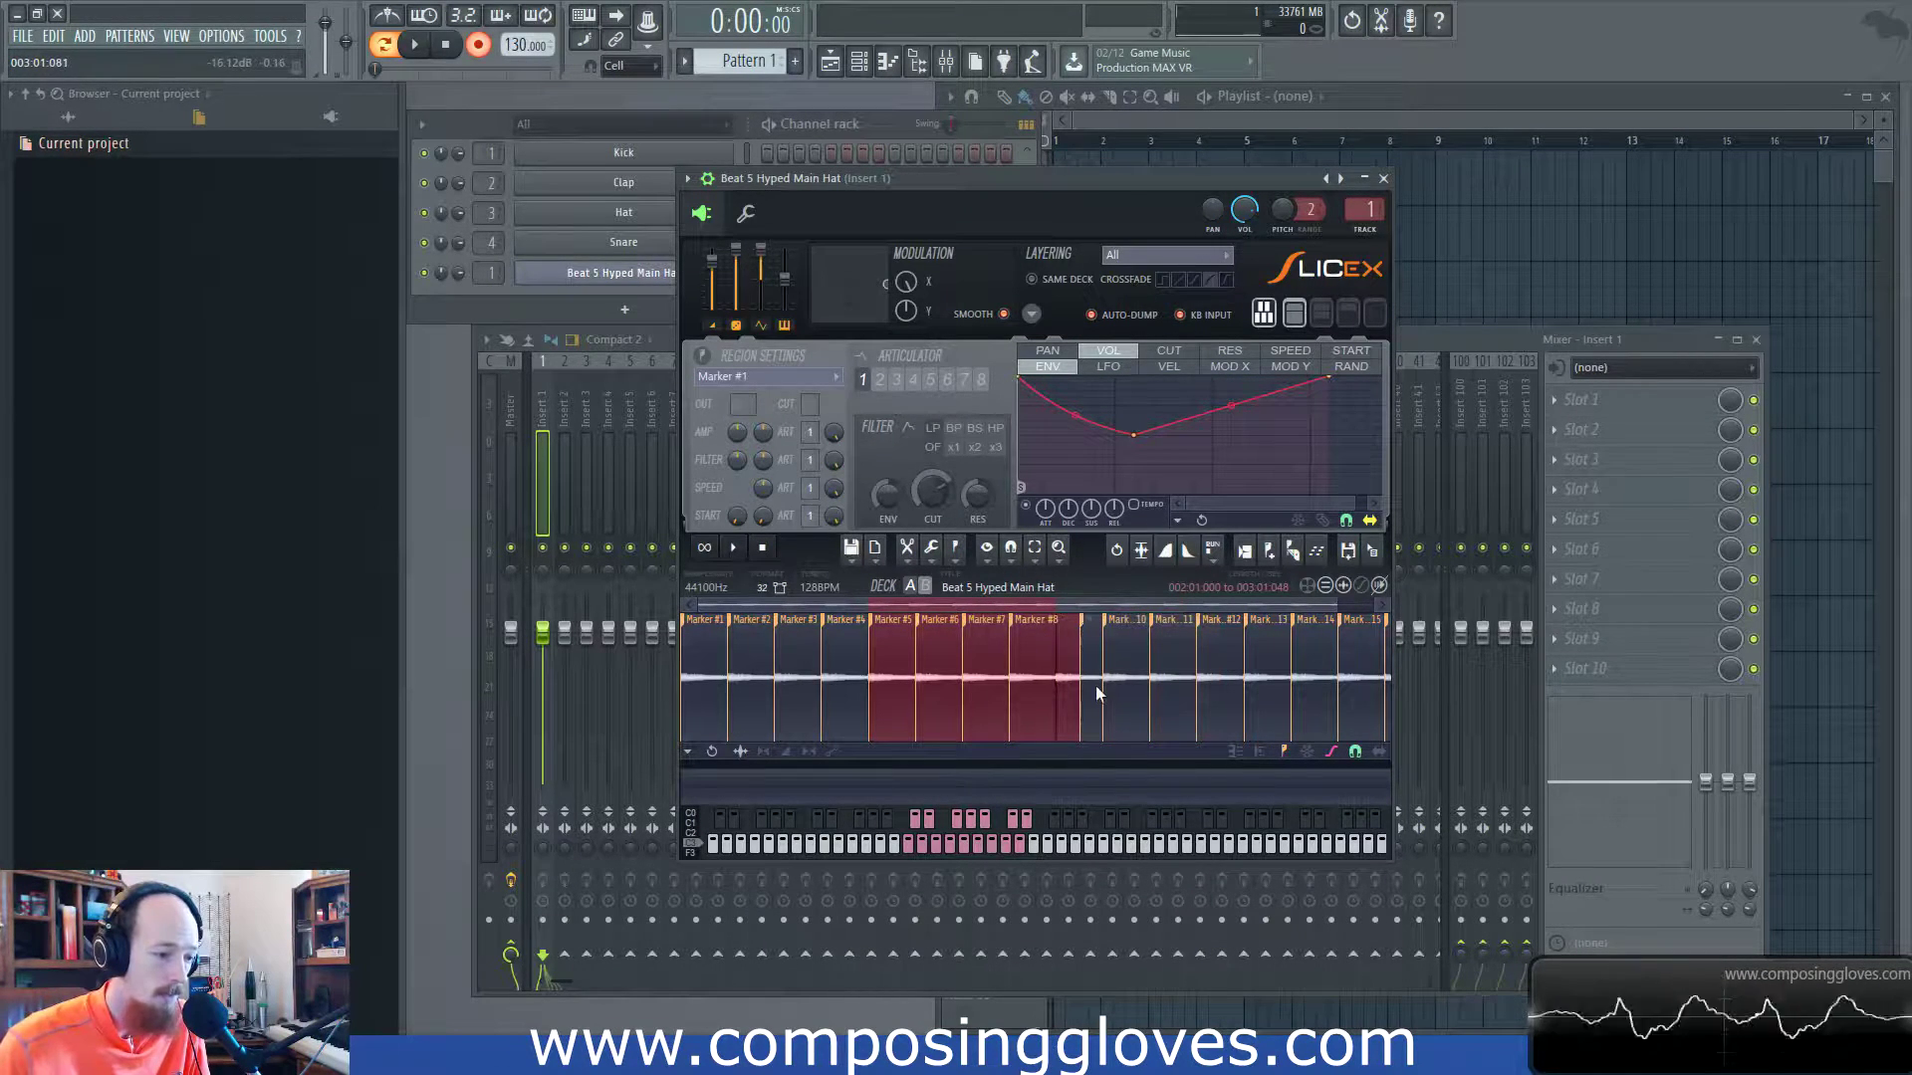
# Shift the Slicex window aside, then undo the Marker #9 move and the latest selection change in the wave editor.
pyautogui.hotkey('ctrl', 'z')
pyautogui.hotkey('ctrl', 'z')
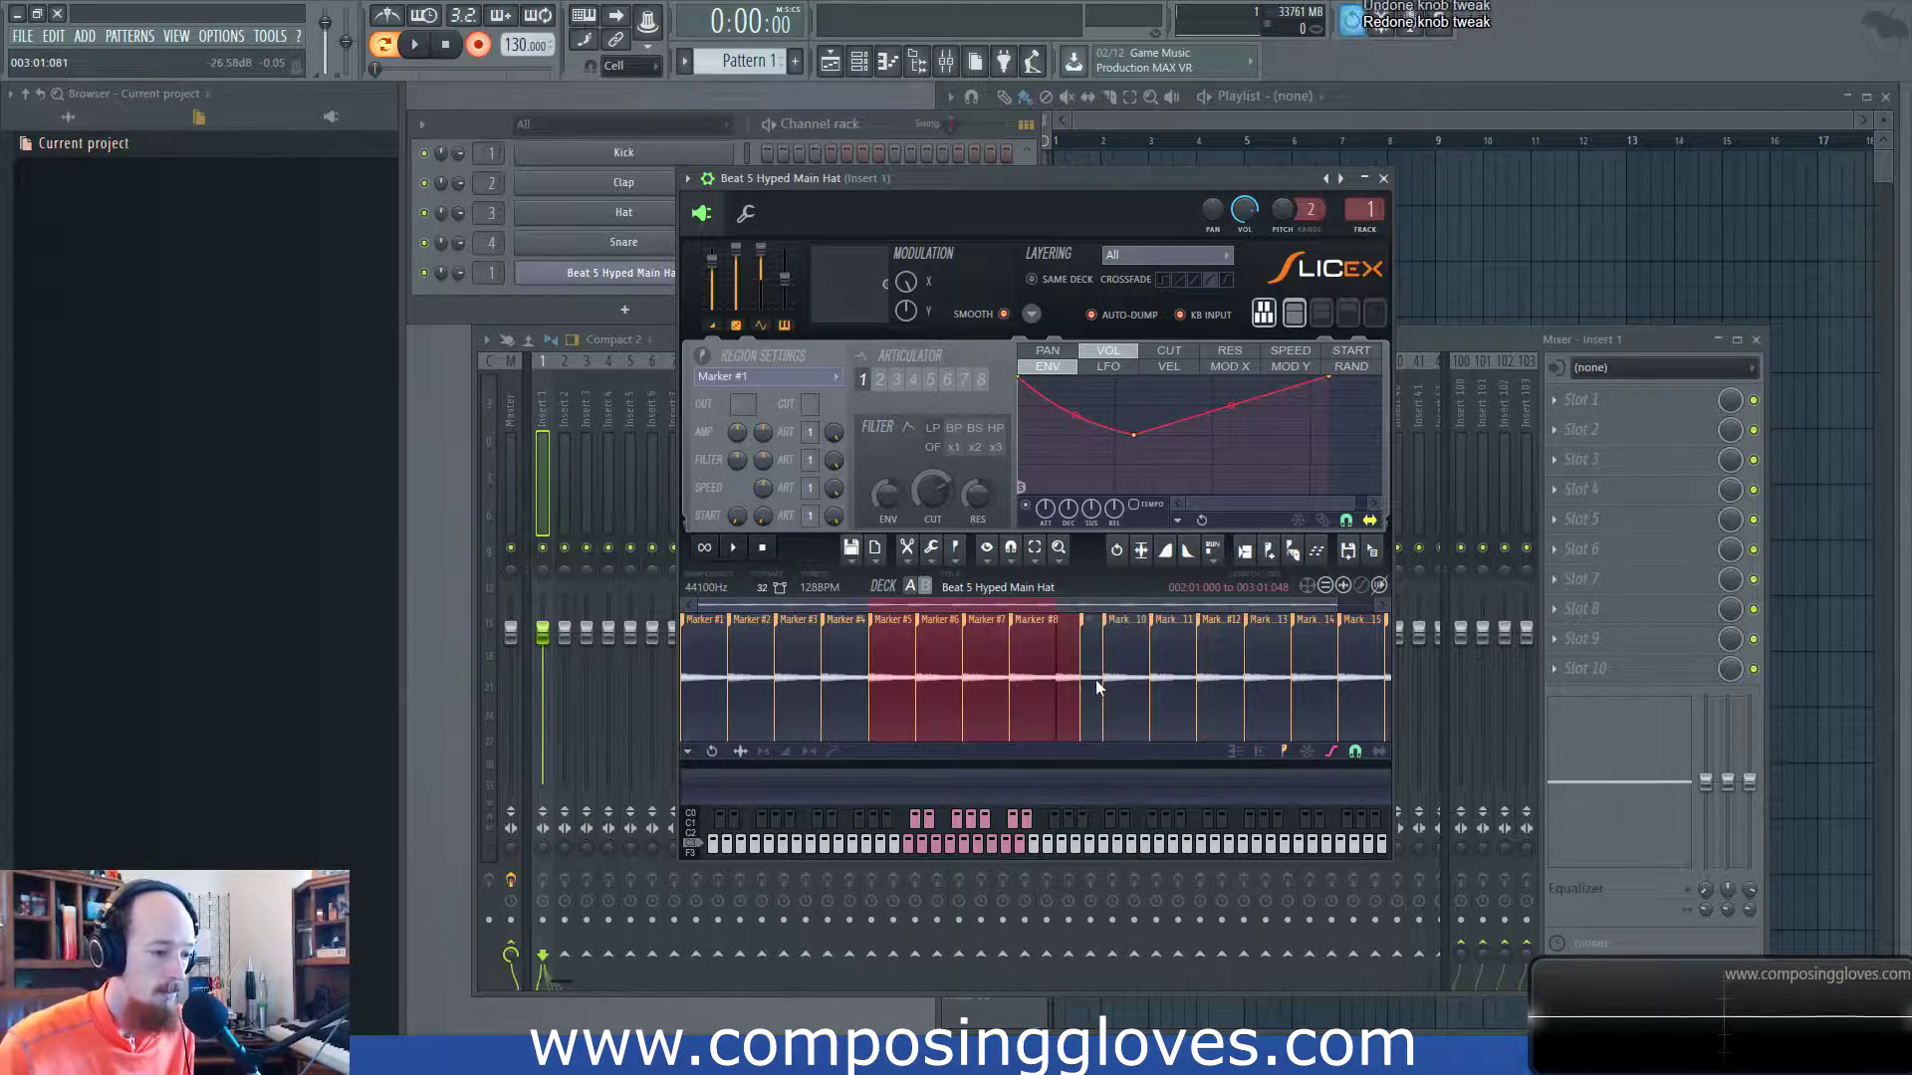
pyautogui.hotkey('ctrl', 'z')
pyautogui.hotkey('ctrl', 'z')
pyautogui.hotkey('ctrl', 'z')
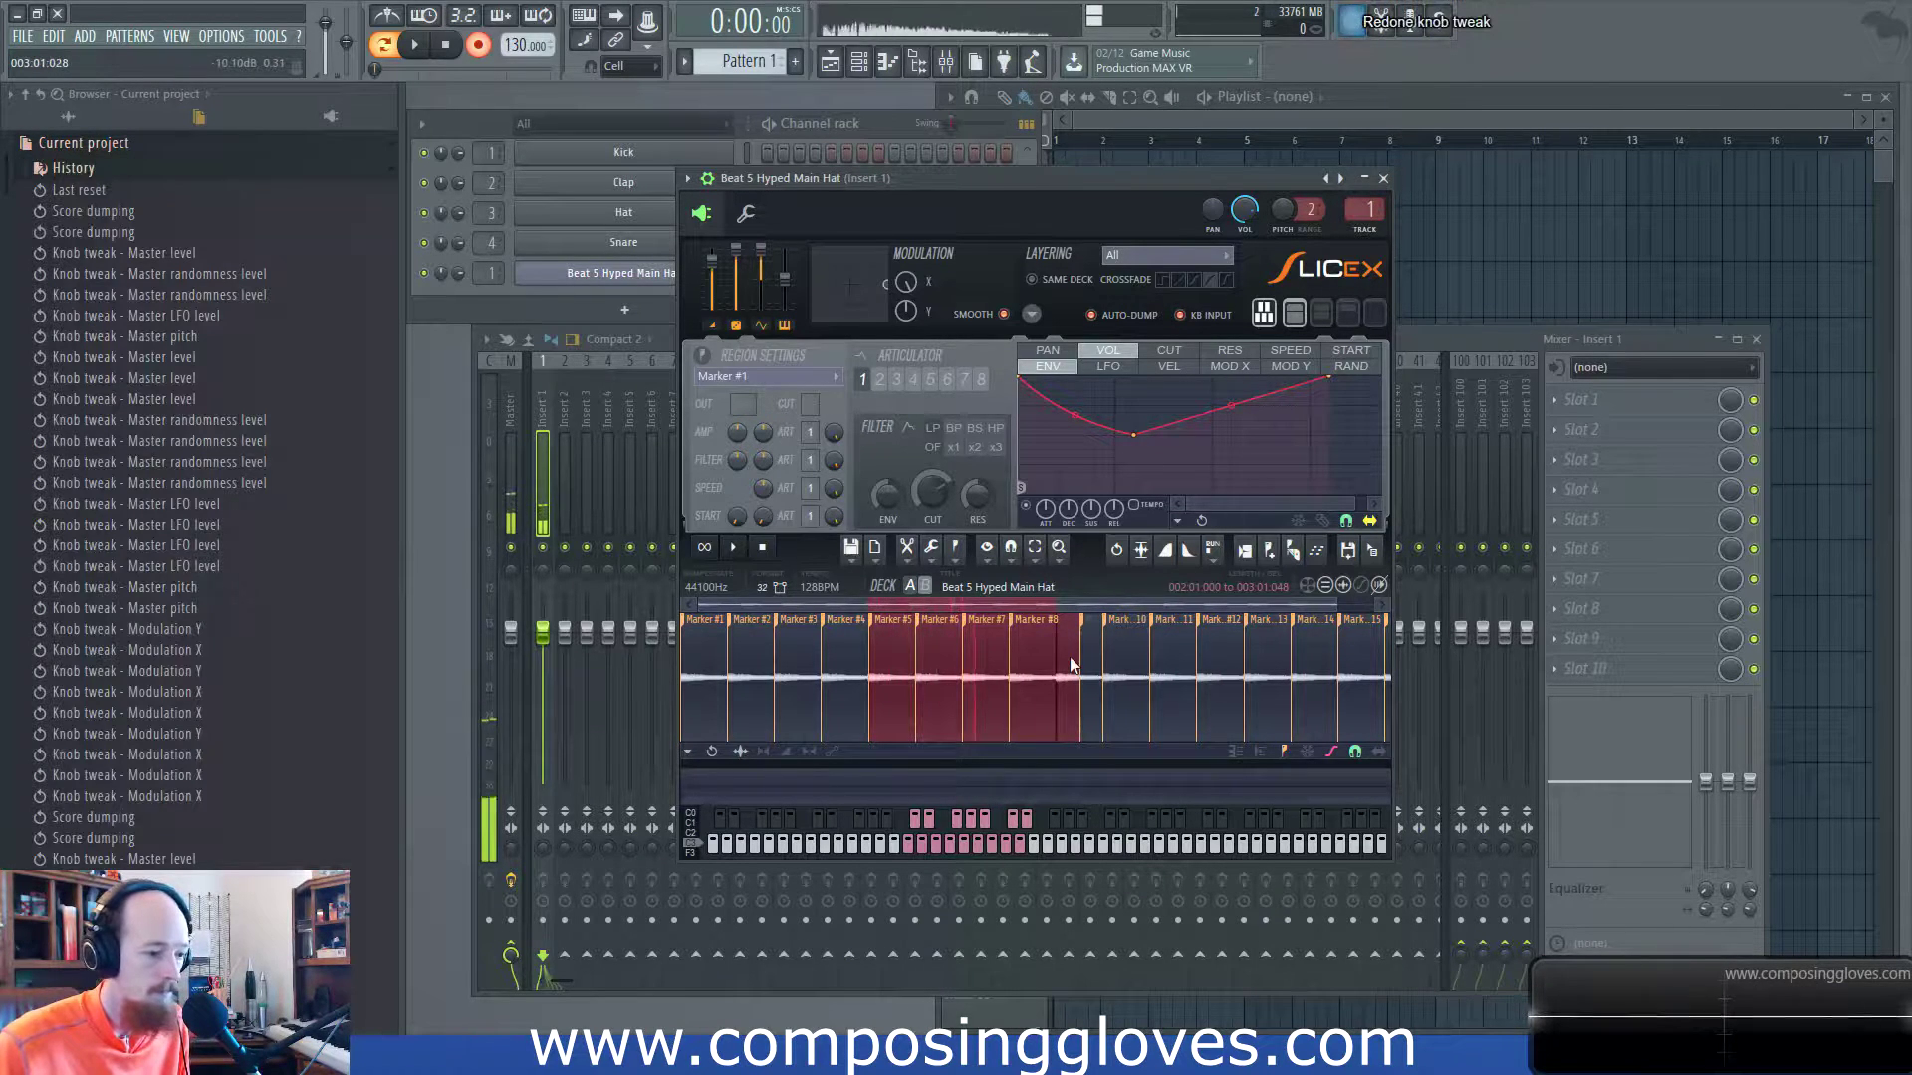
pyautogui.moveTo(1072, 177); pyautogui.dragTo(1183, 189)
pyautogui.hotkey('ctrl', 'z')
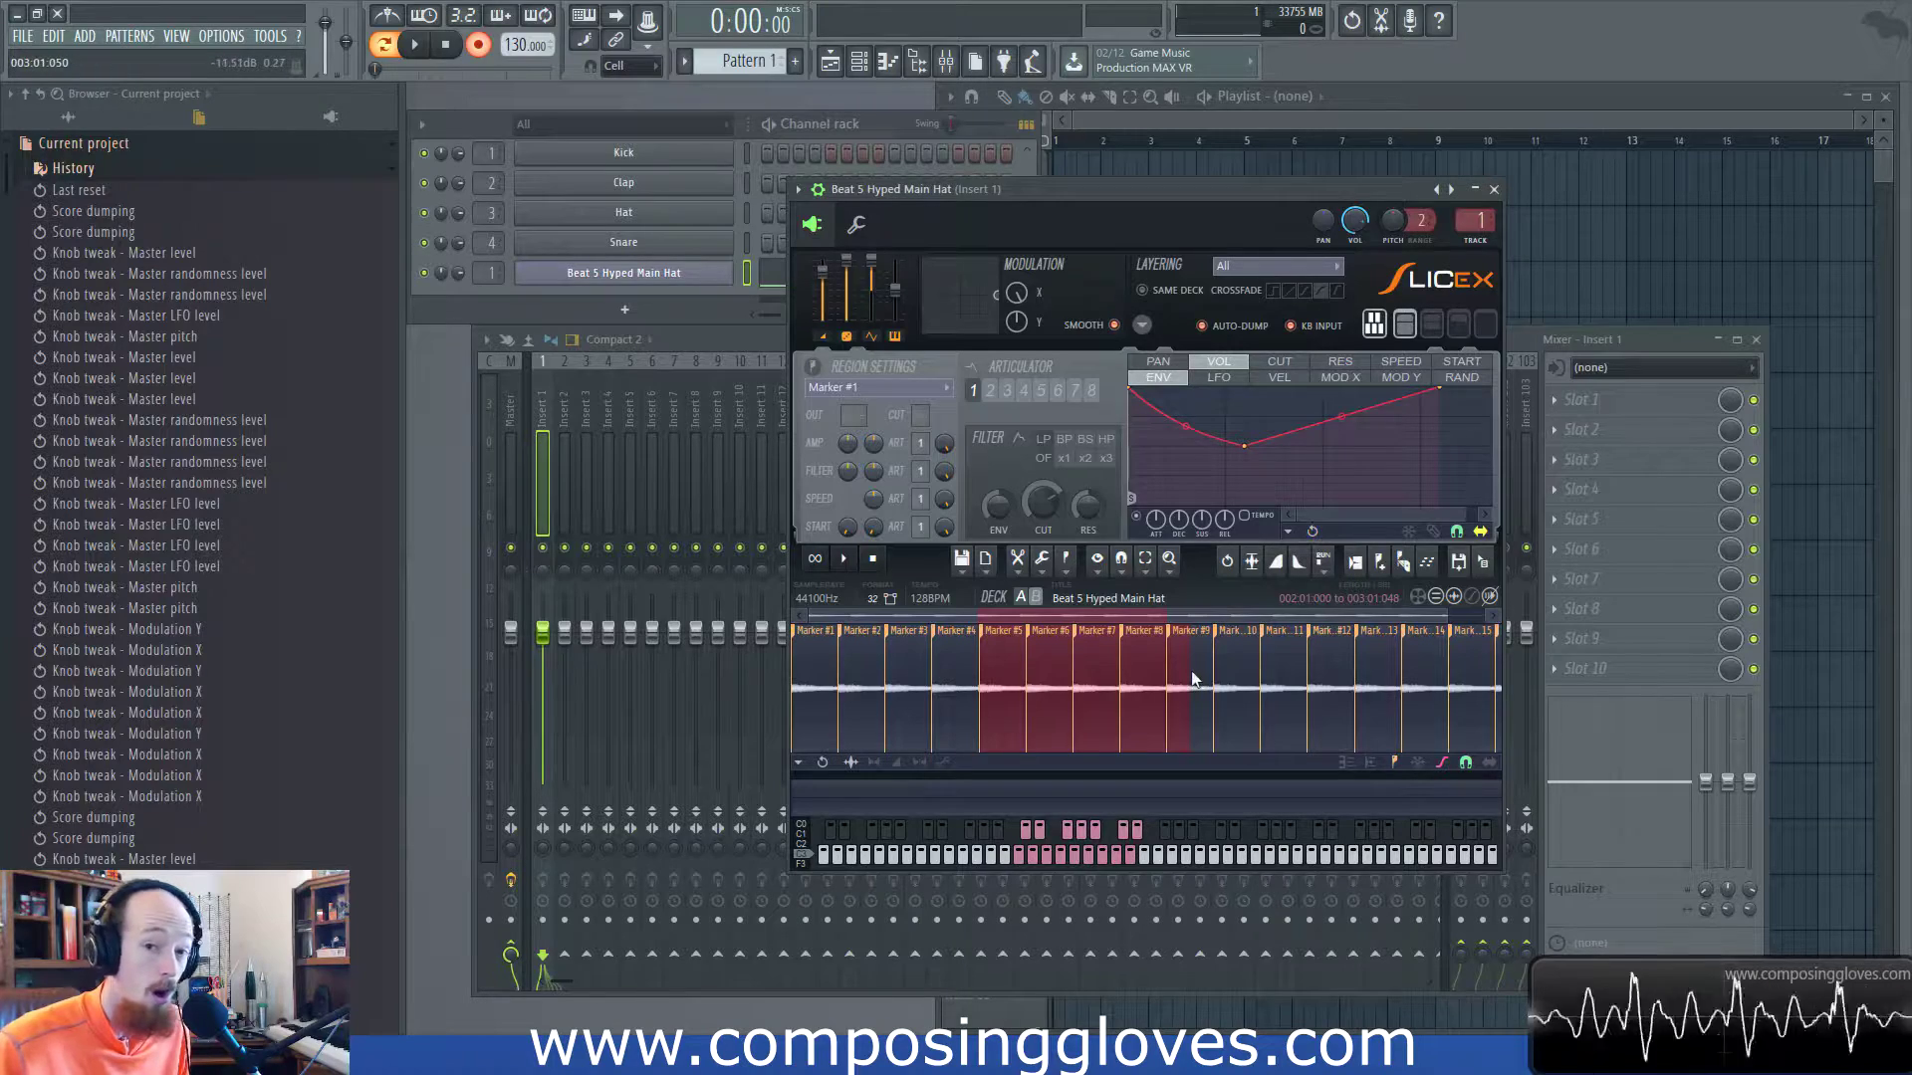
pyautogui.hotkey('shift', 'Right')
pyautogui.hotkey('shift', 'Right')
pyautogui.hotkey('shift', 'Right')
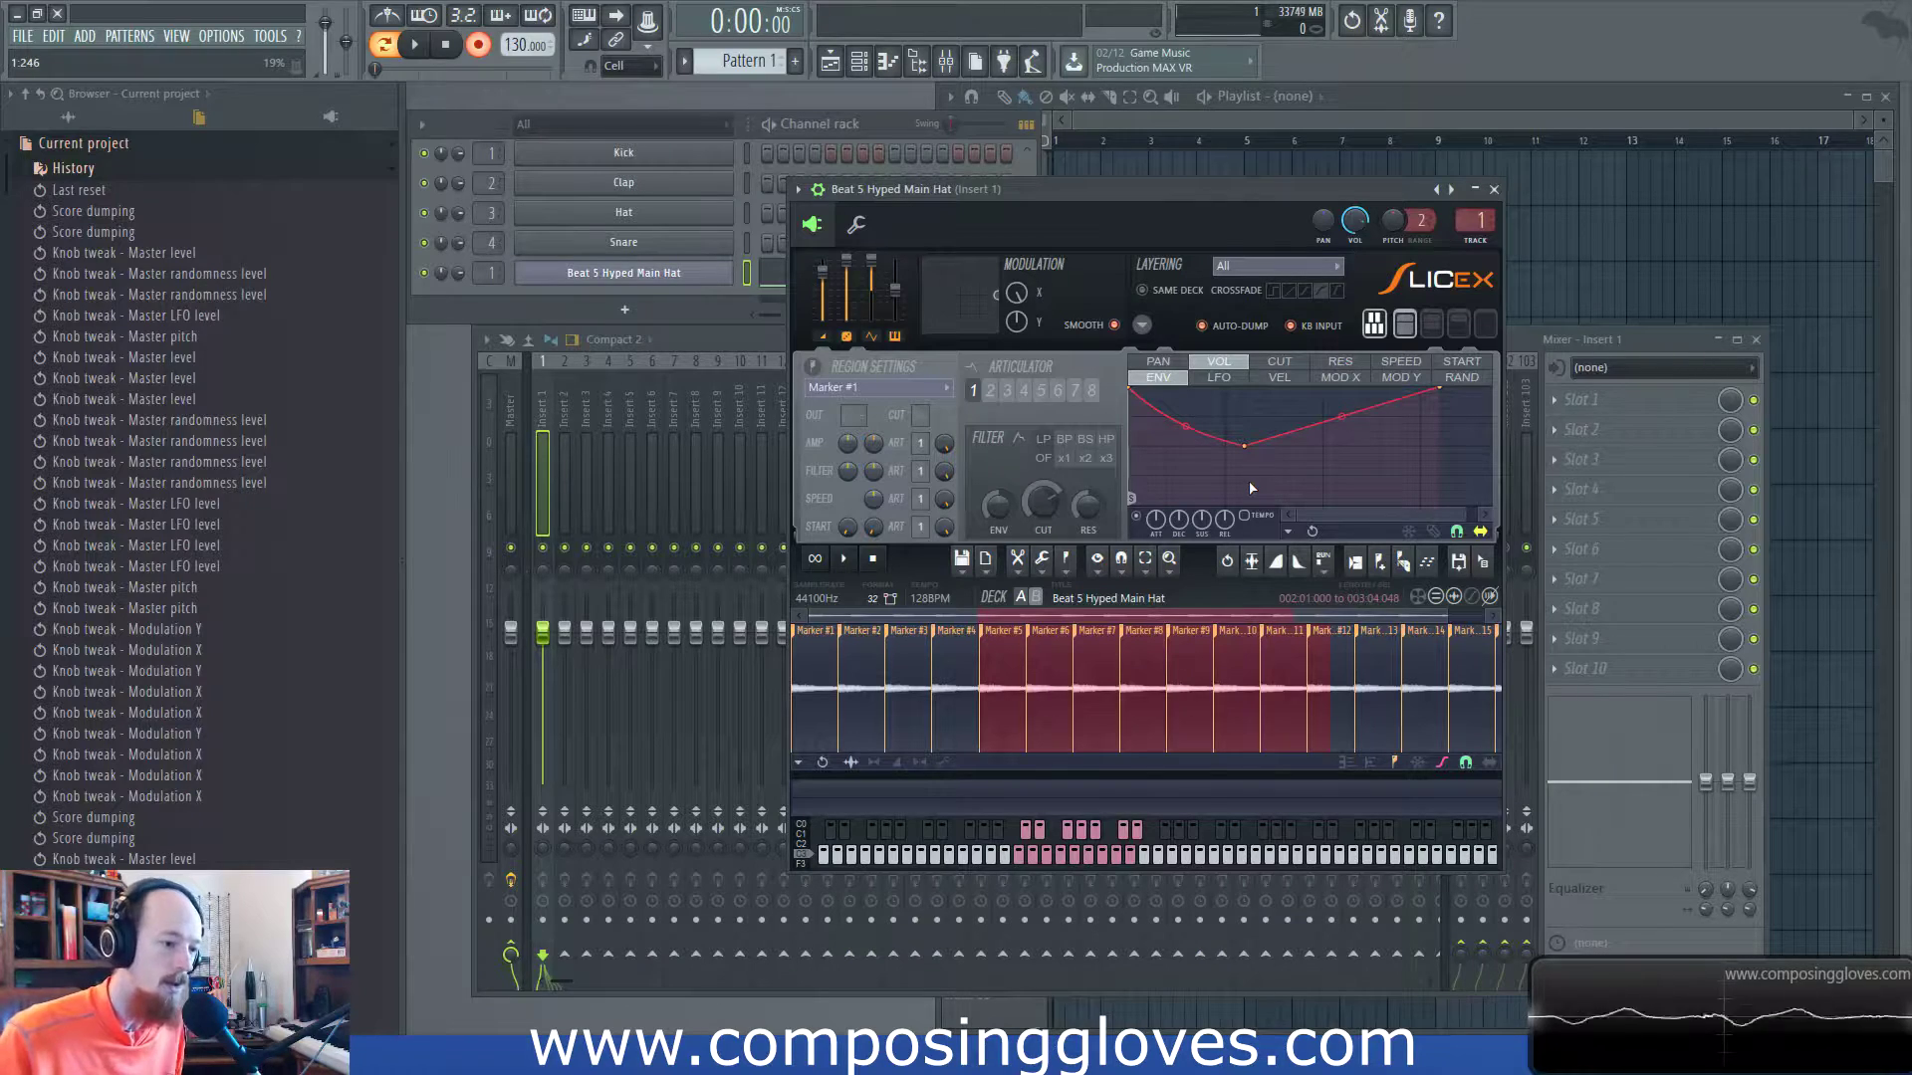
# Revert the volume envelope to an earlier Move point state from its history and review the wave editor's undo history.
pyautogui.click(1313, 533)
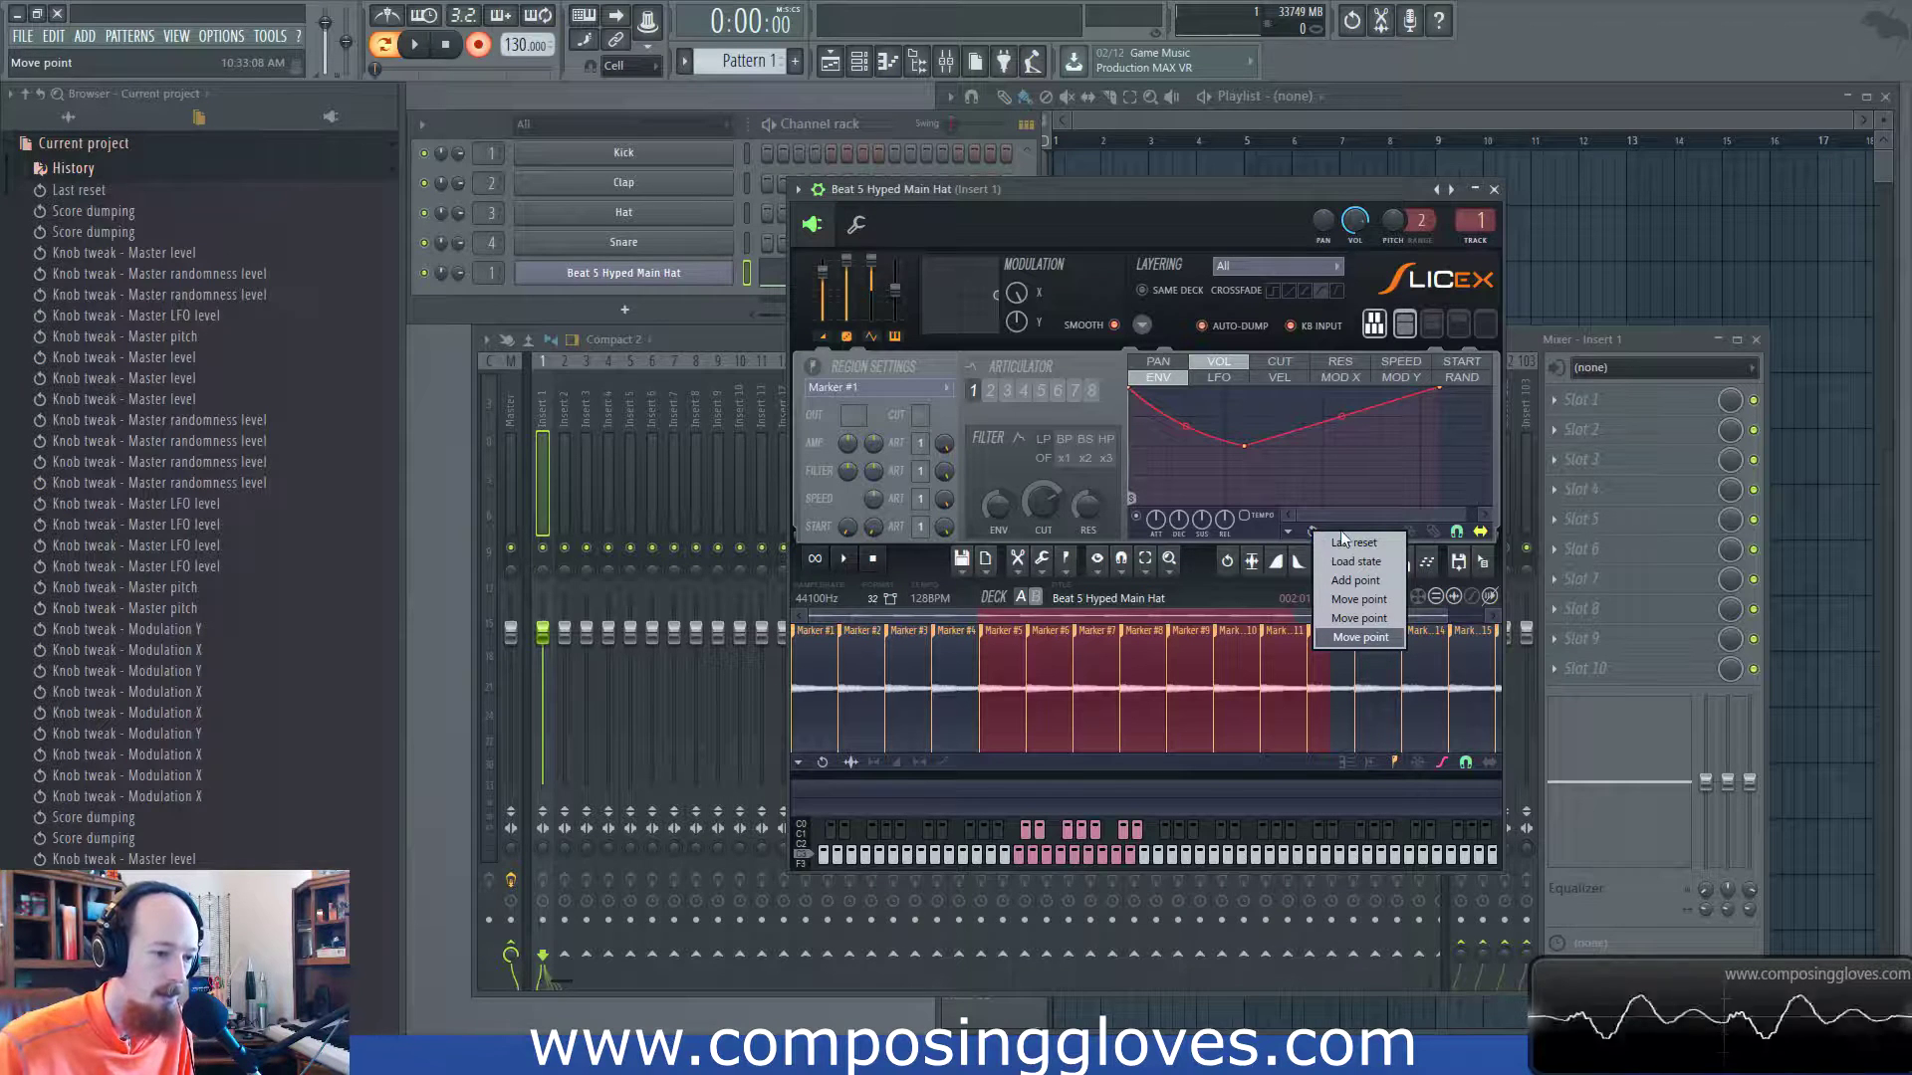
pyautogui.click(1382, 622)
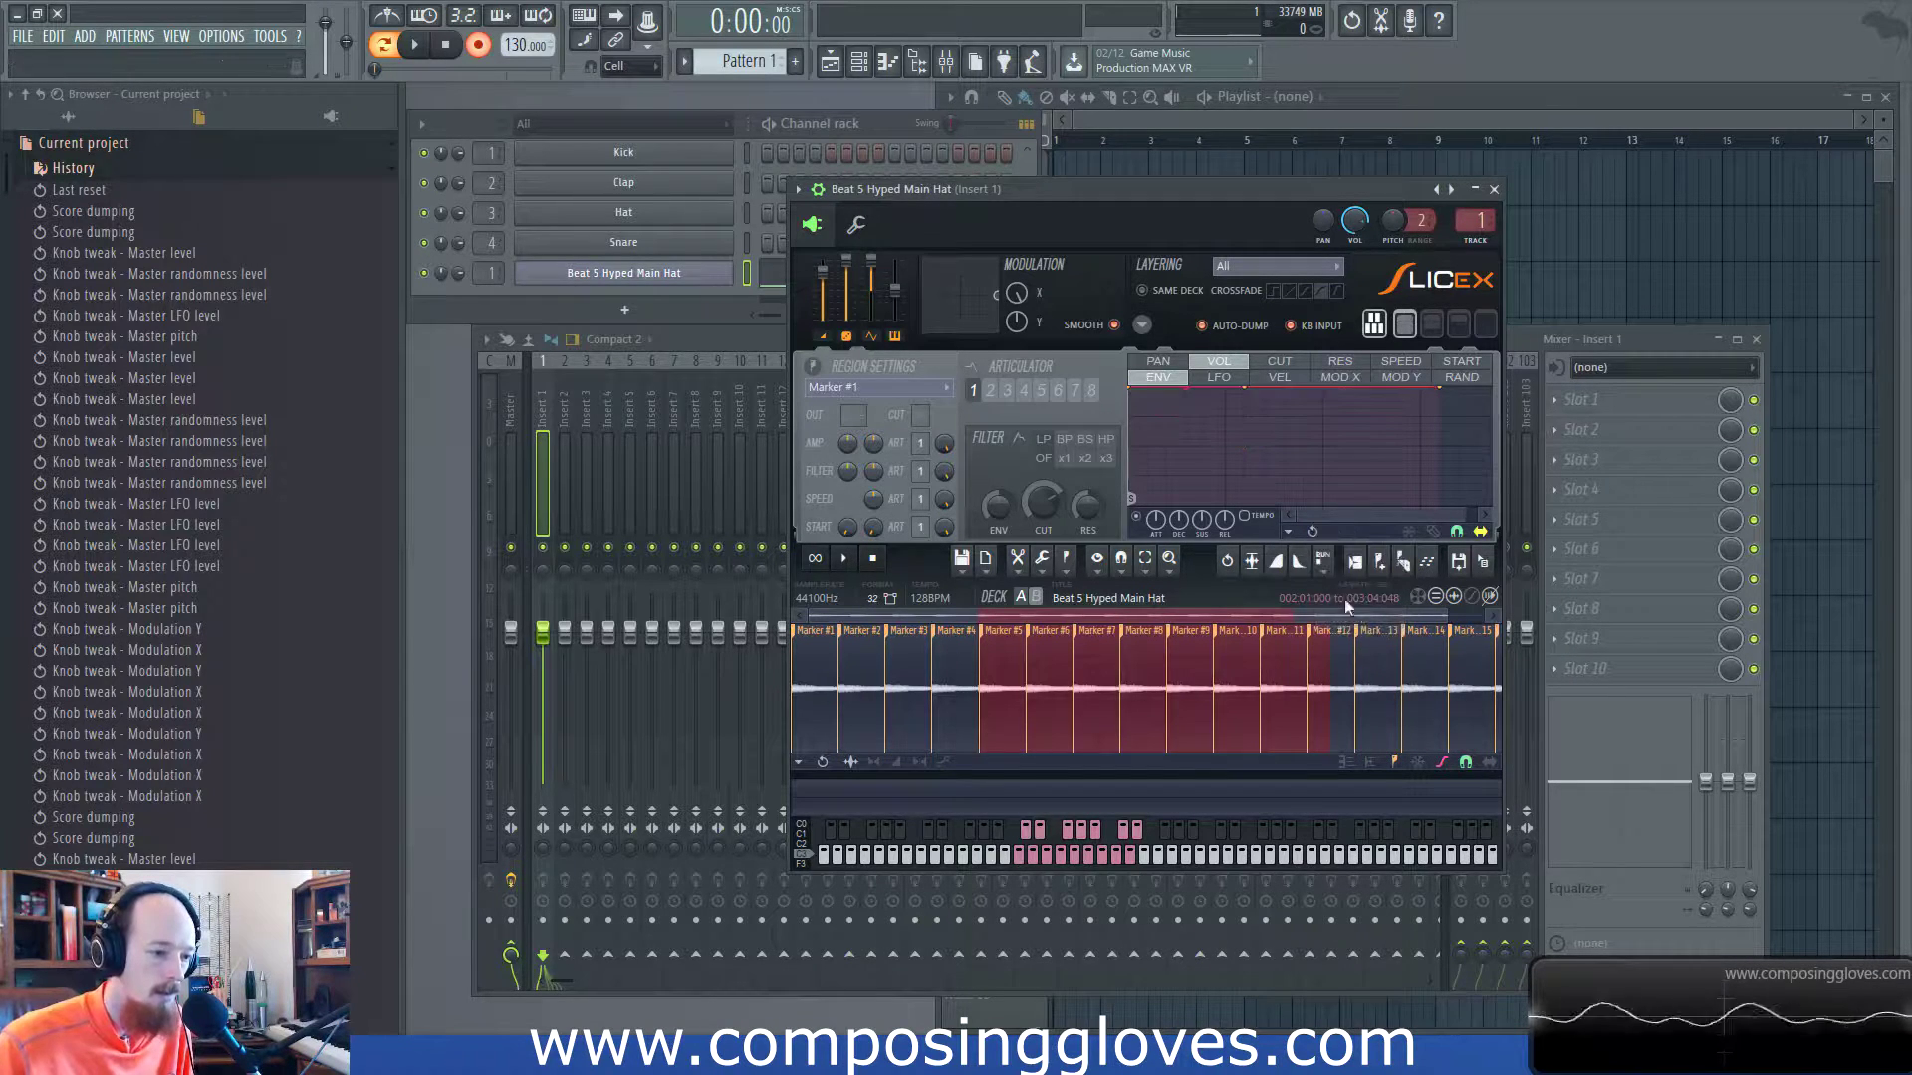
pyautogui.click(1227, 561)
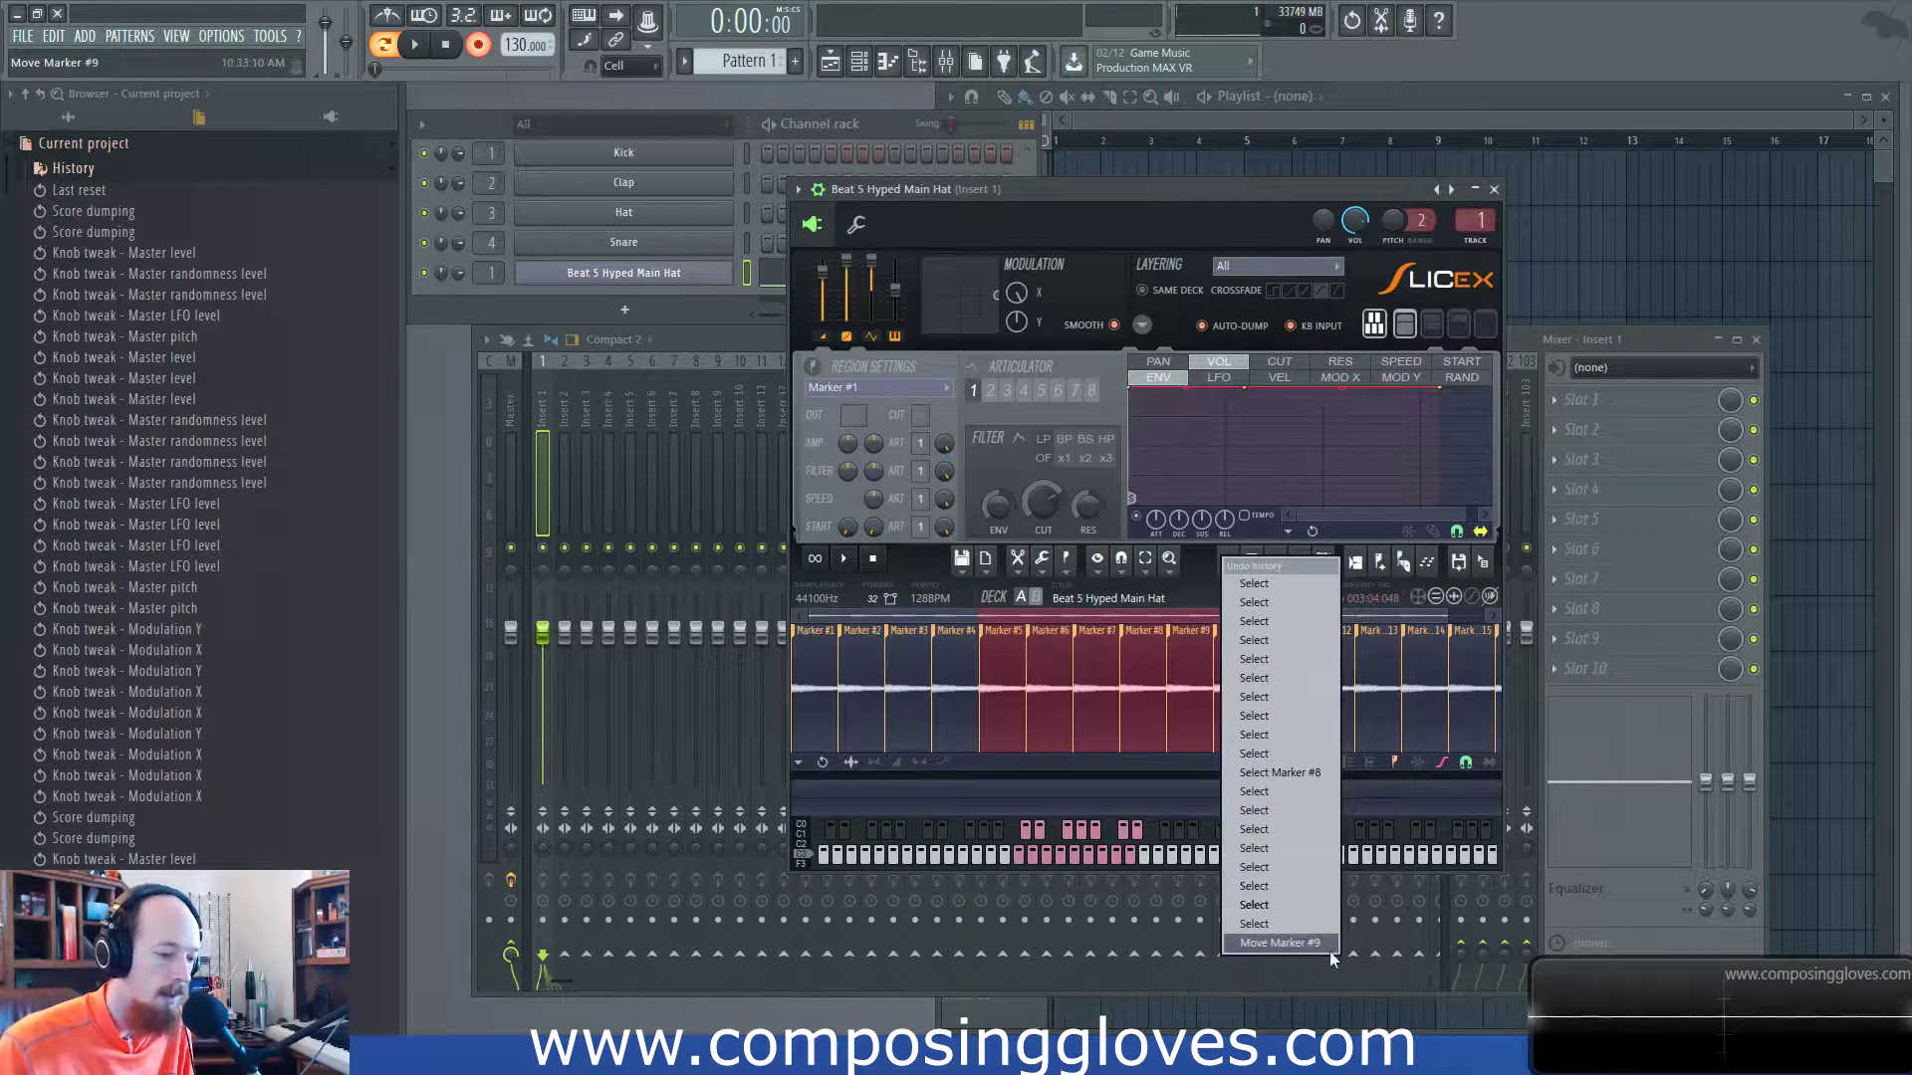
pyautogui.click(1199, 563)
# Check the editing commands and the all-purpose envelope, then return to the waveform and redo the last selection.
pyautogui.click(1034, 576)
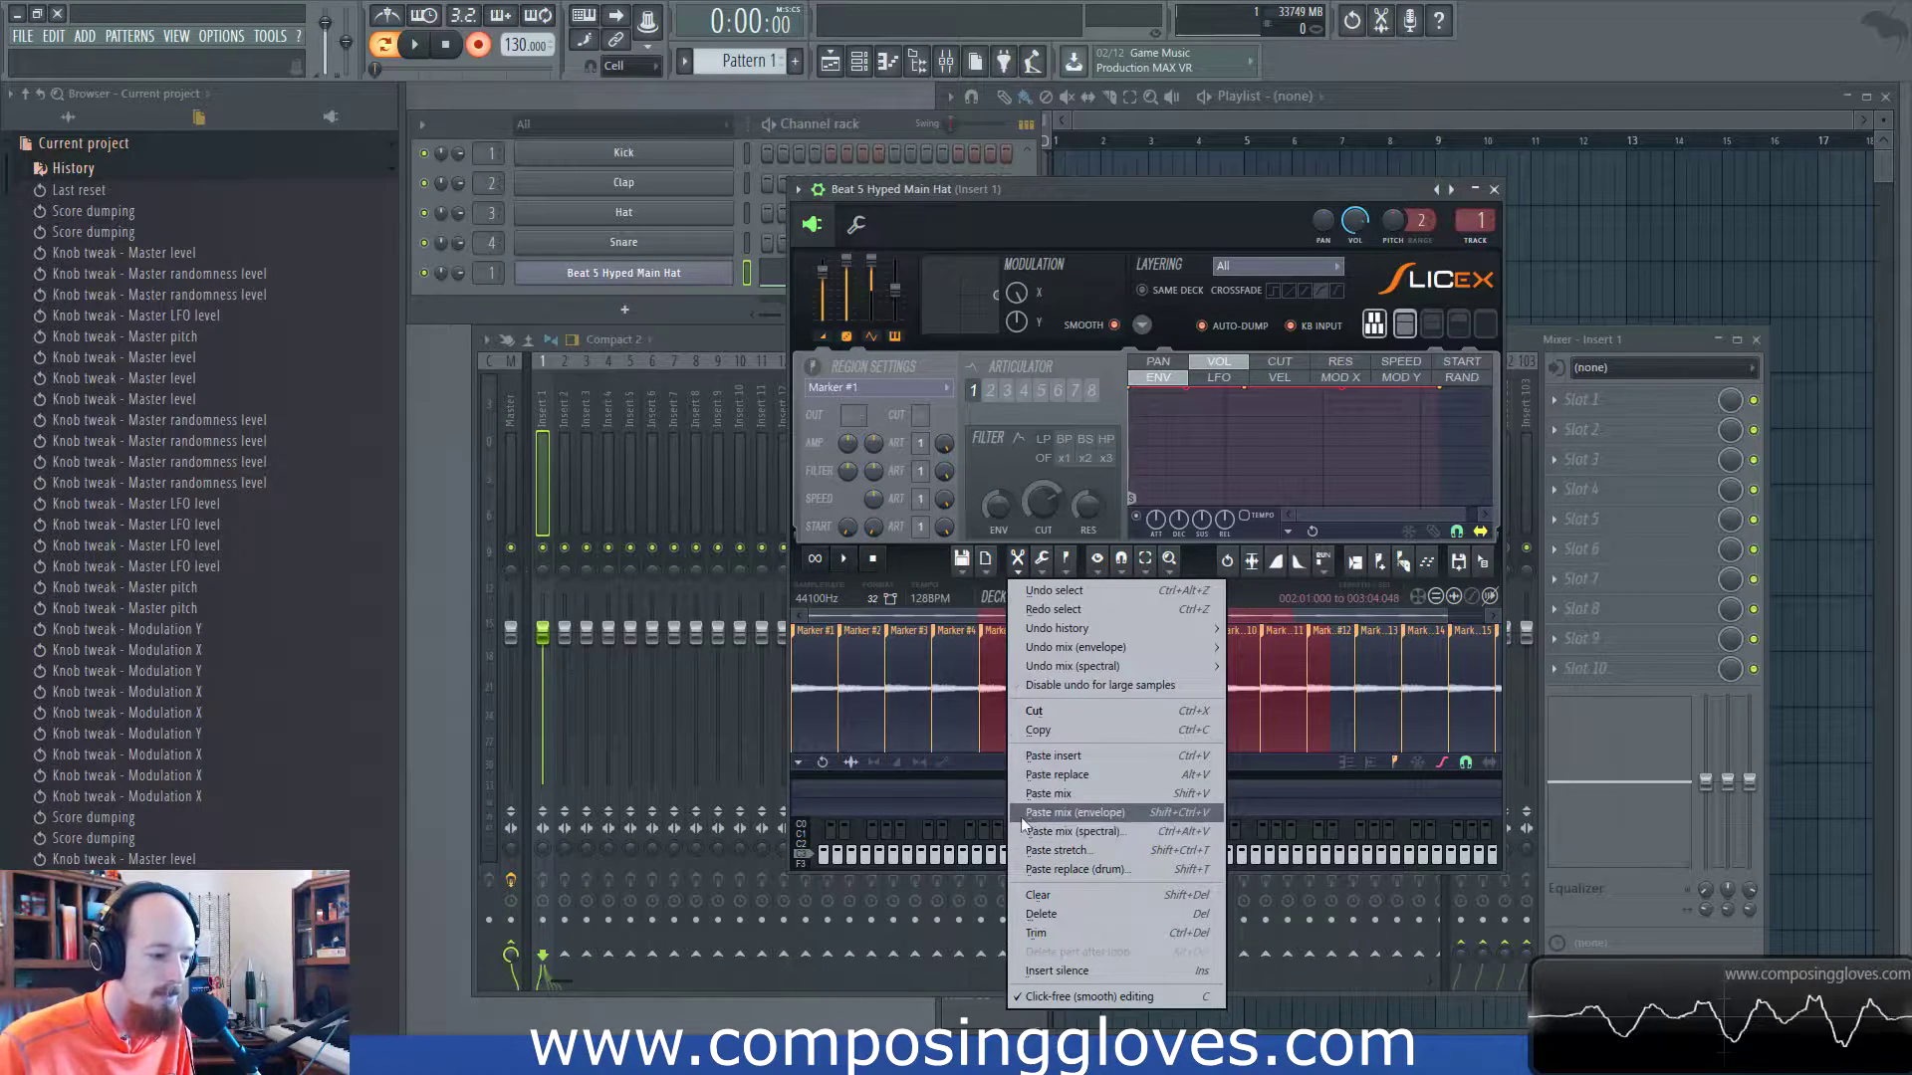
pyautogui.click(934, 771)
pyautogui.click(943, 764)
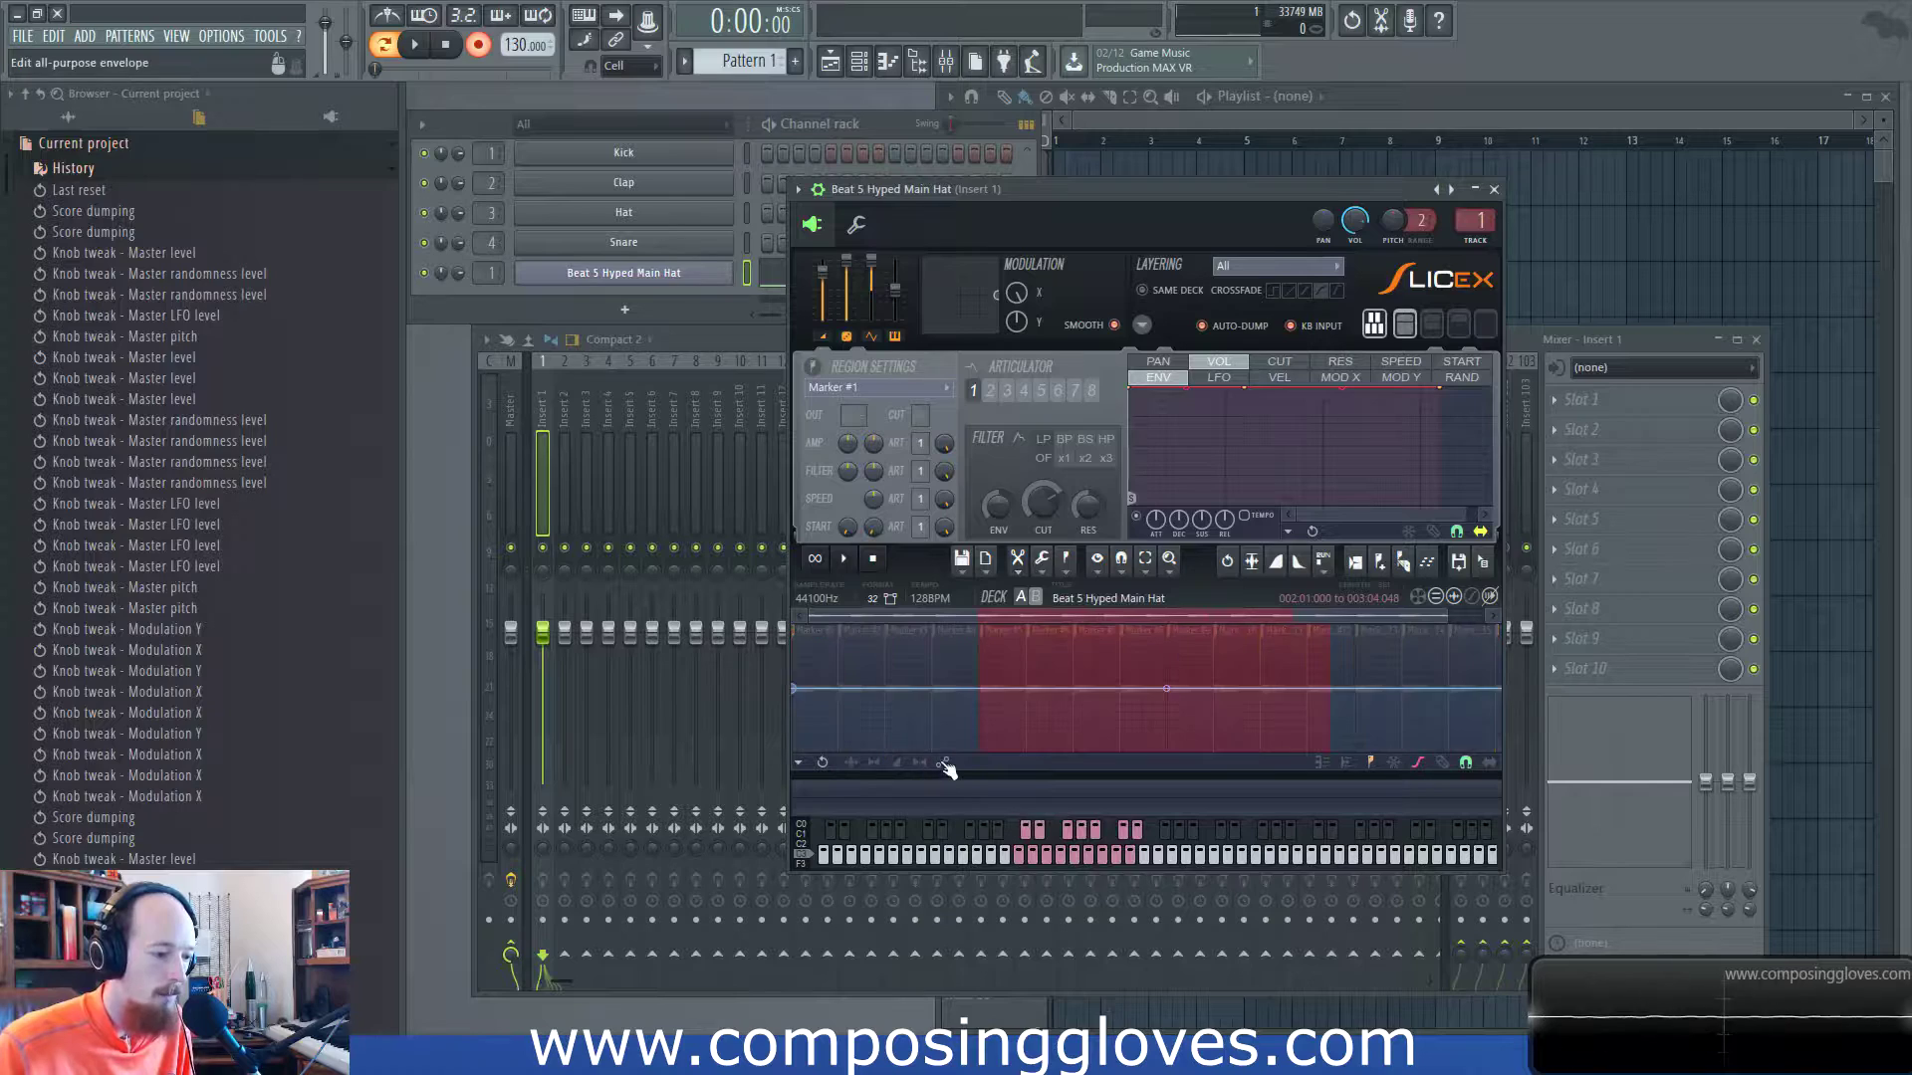
pyautogui.click(858, 763)
pyautogui.hotkey('ctrl', 'z')
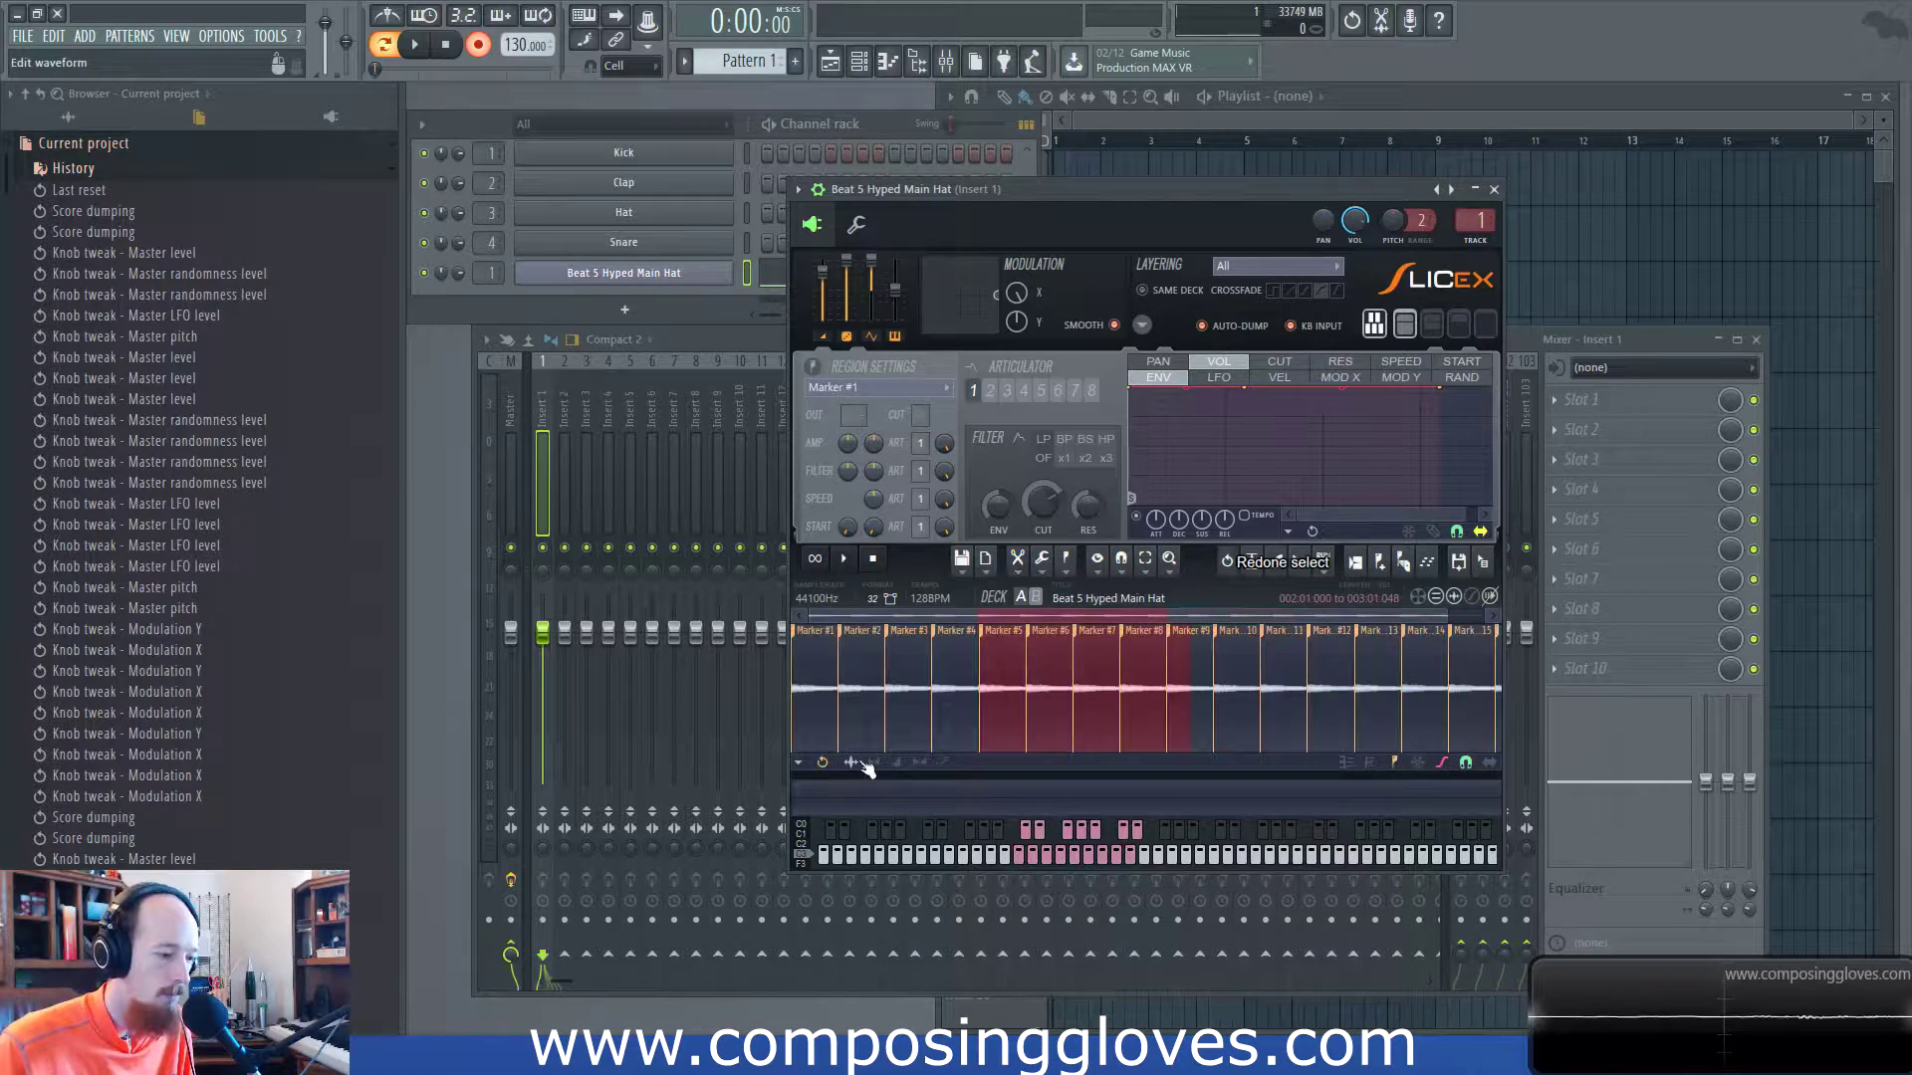
# Examine the paste, Insert silence and Click-free (smooth) editing commands, along with the sample's volume envelope.
pyautogui.click(1017, 560)
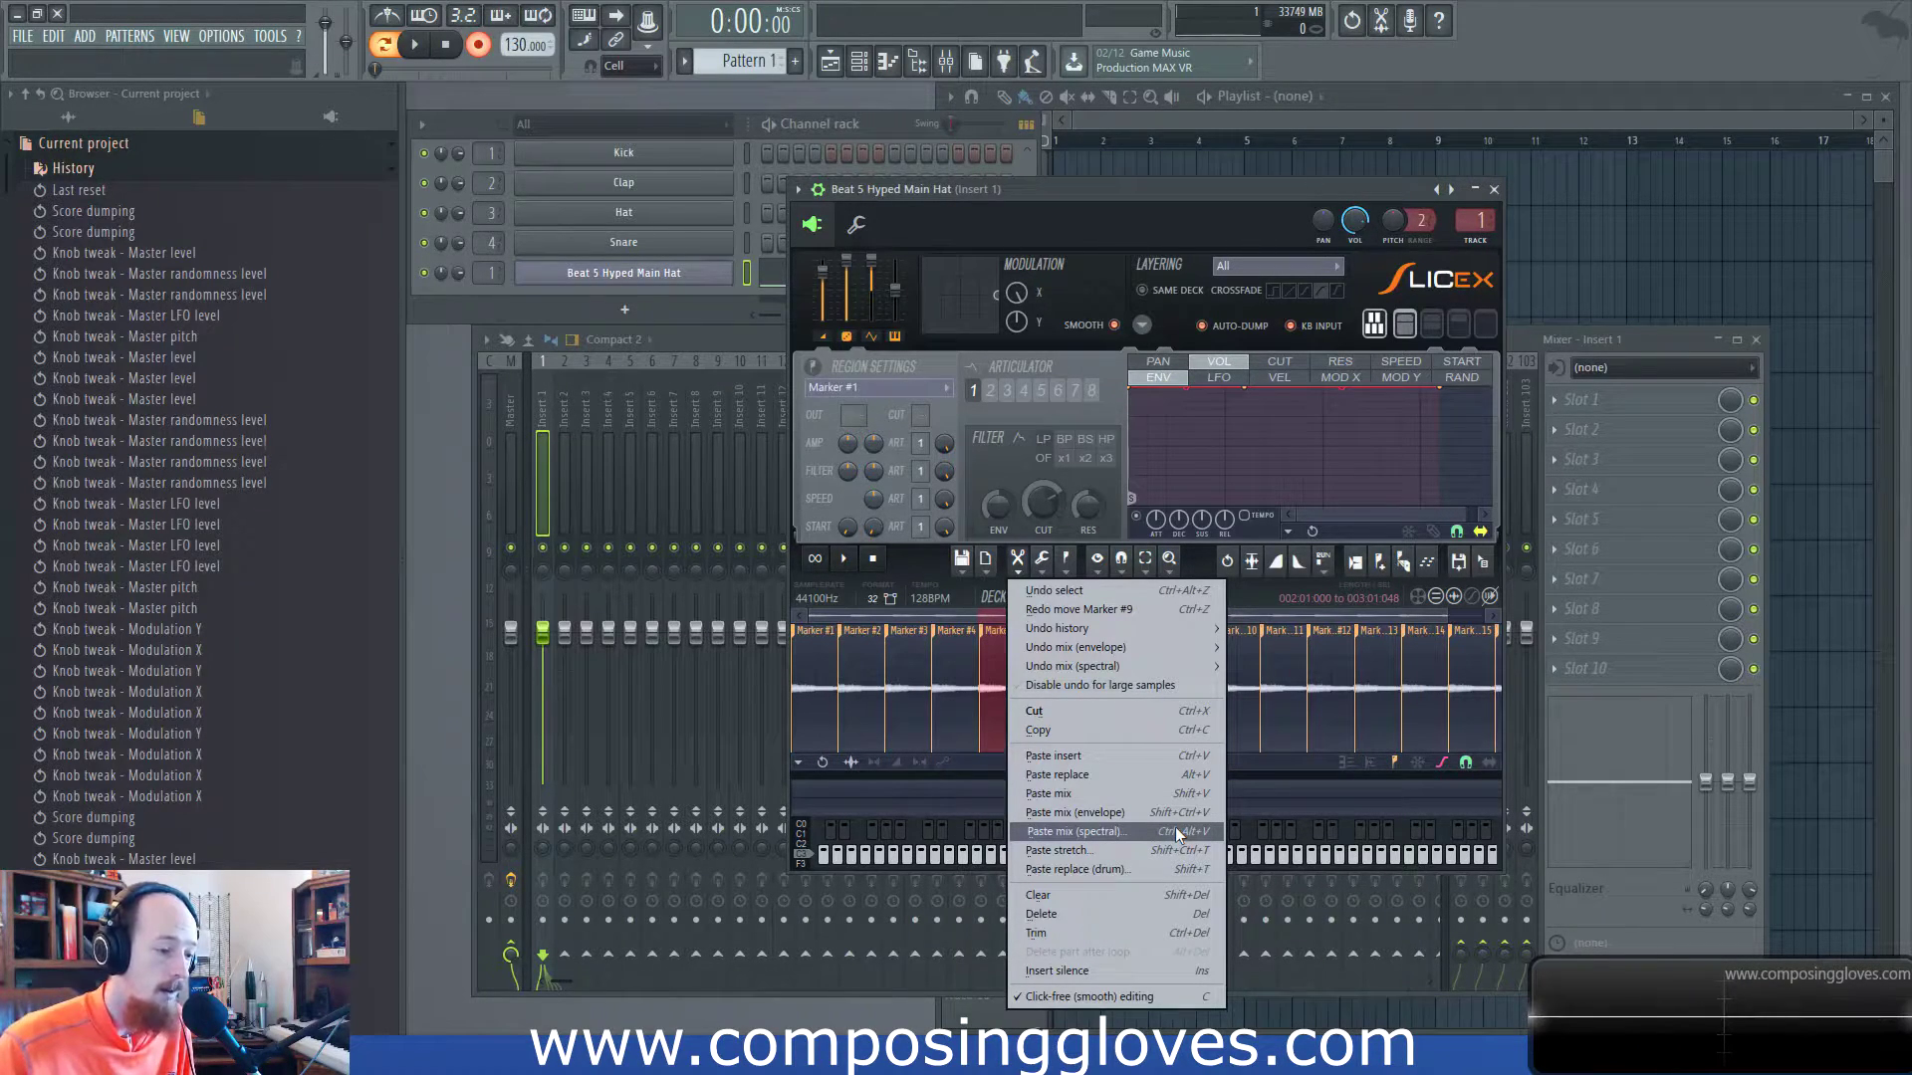
pyautogui.moveTo(1138, 647)
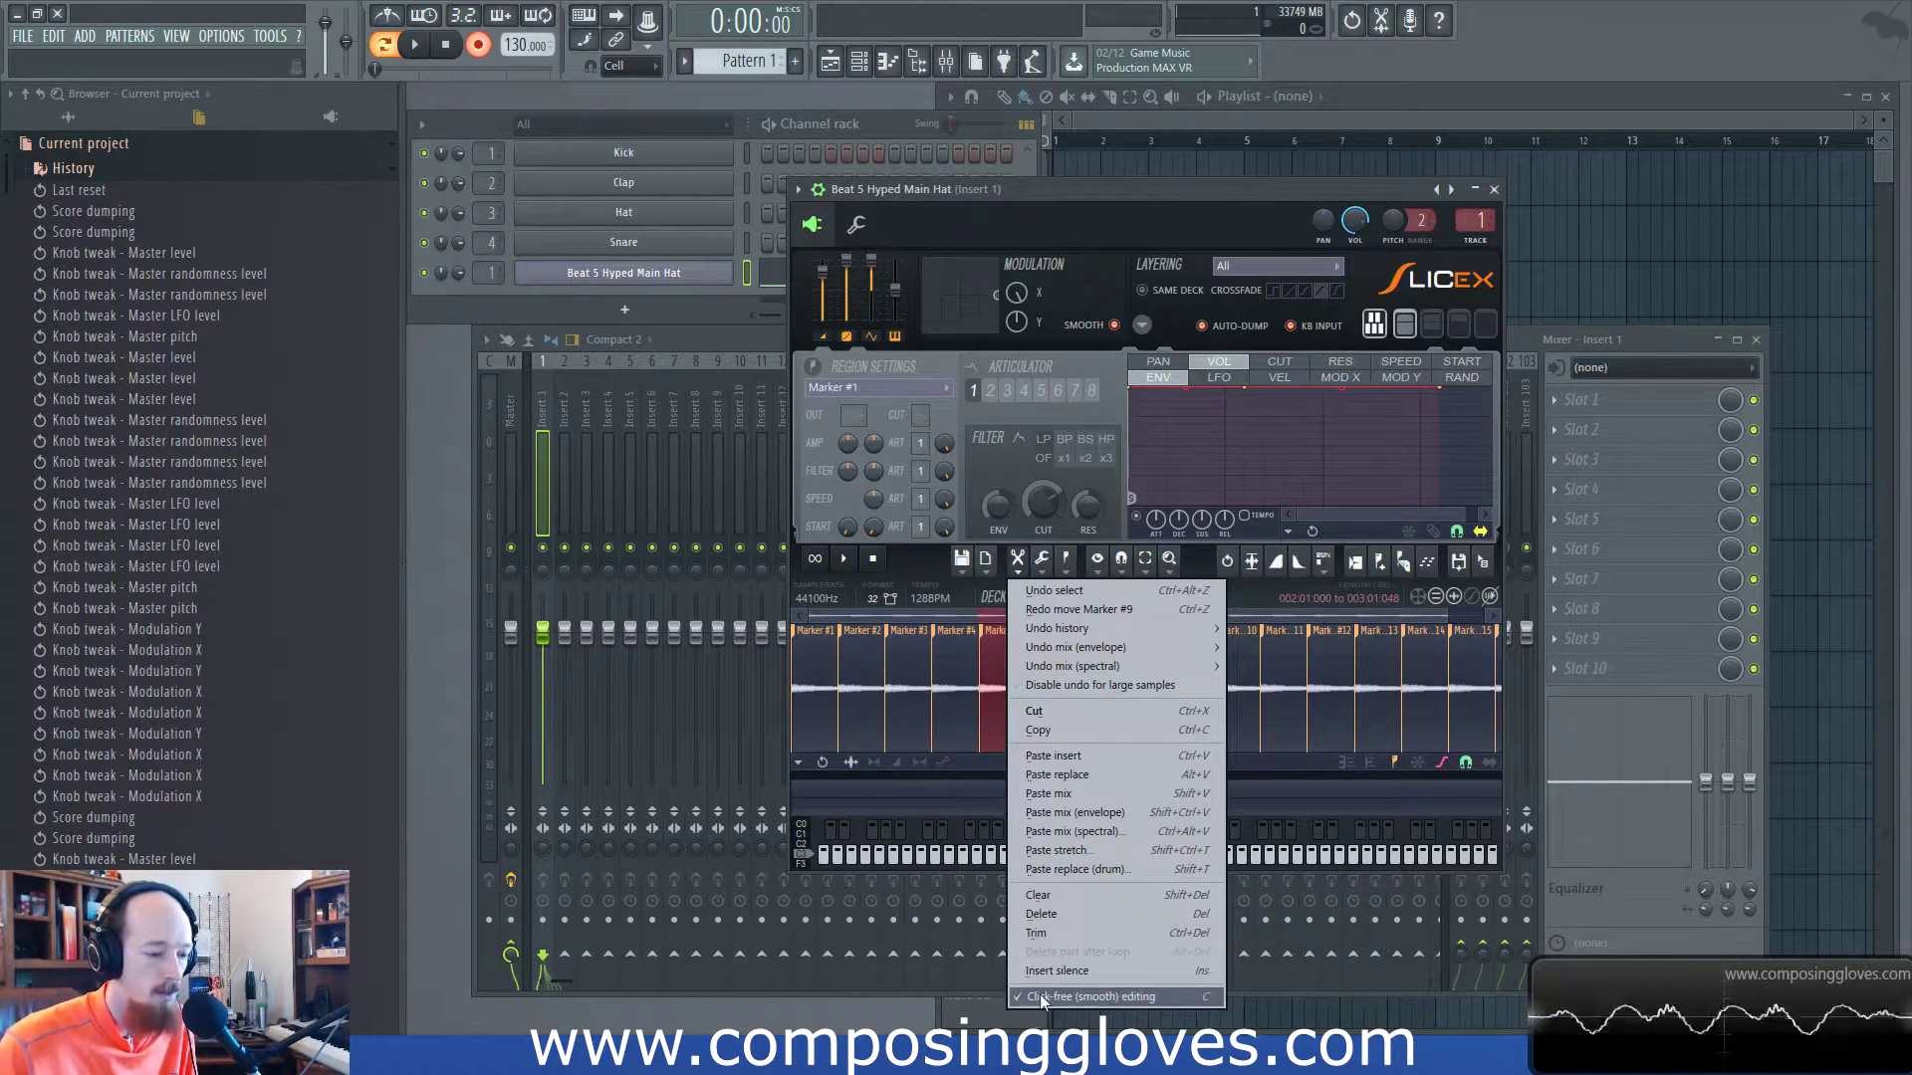
pyautogui.click(923, 578)
pyautogui.click(896, 762)
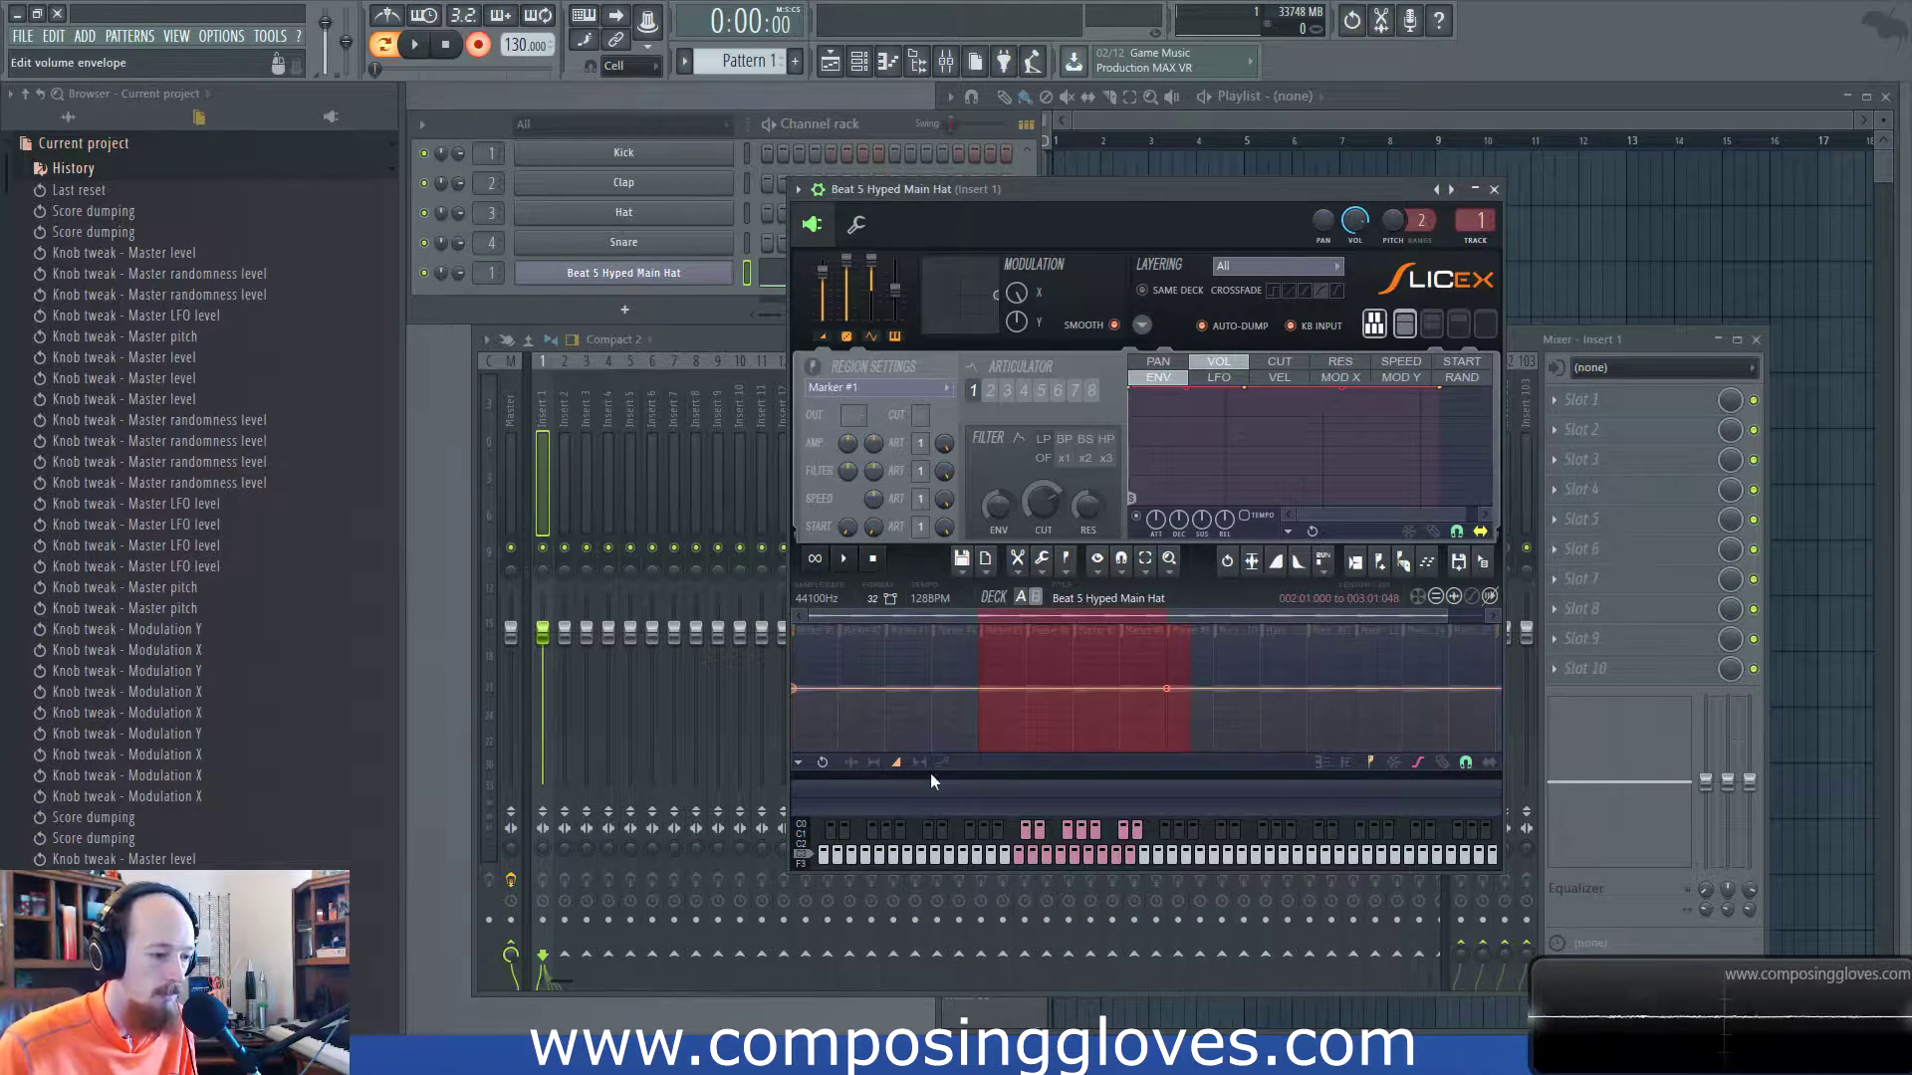
pyautogui.click(850, 763)
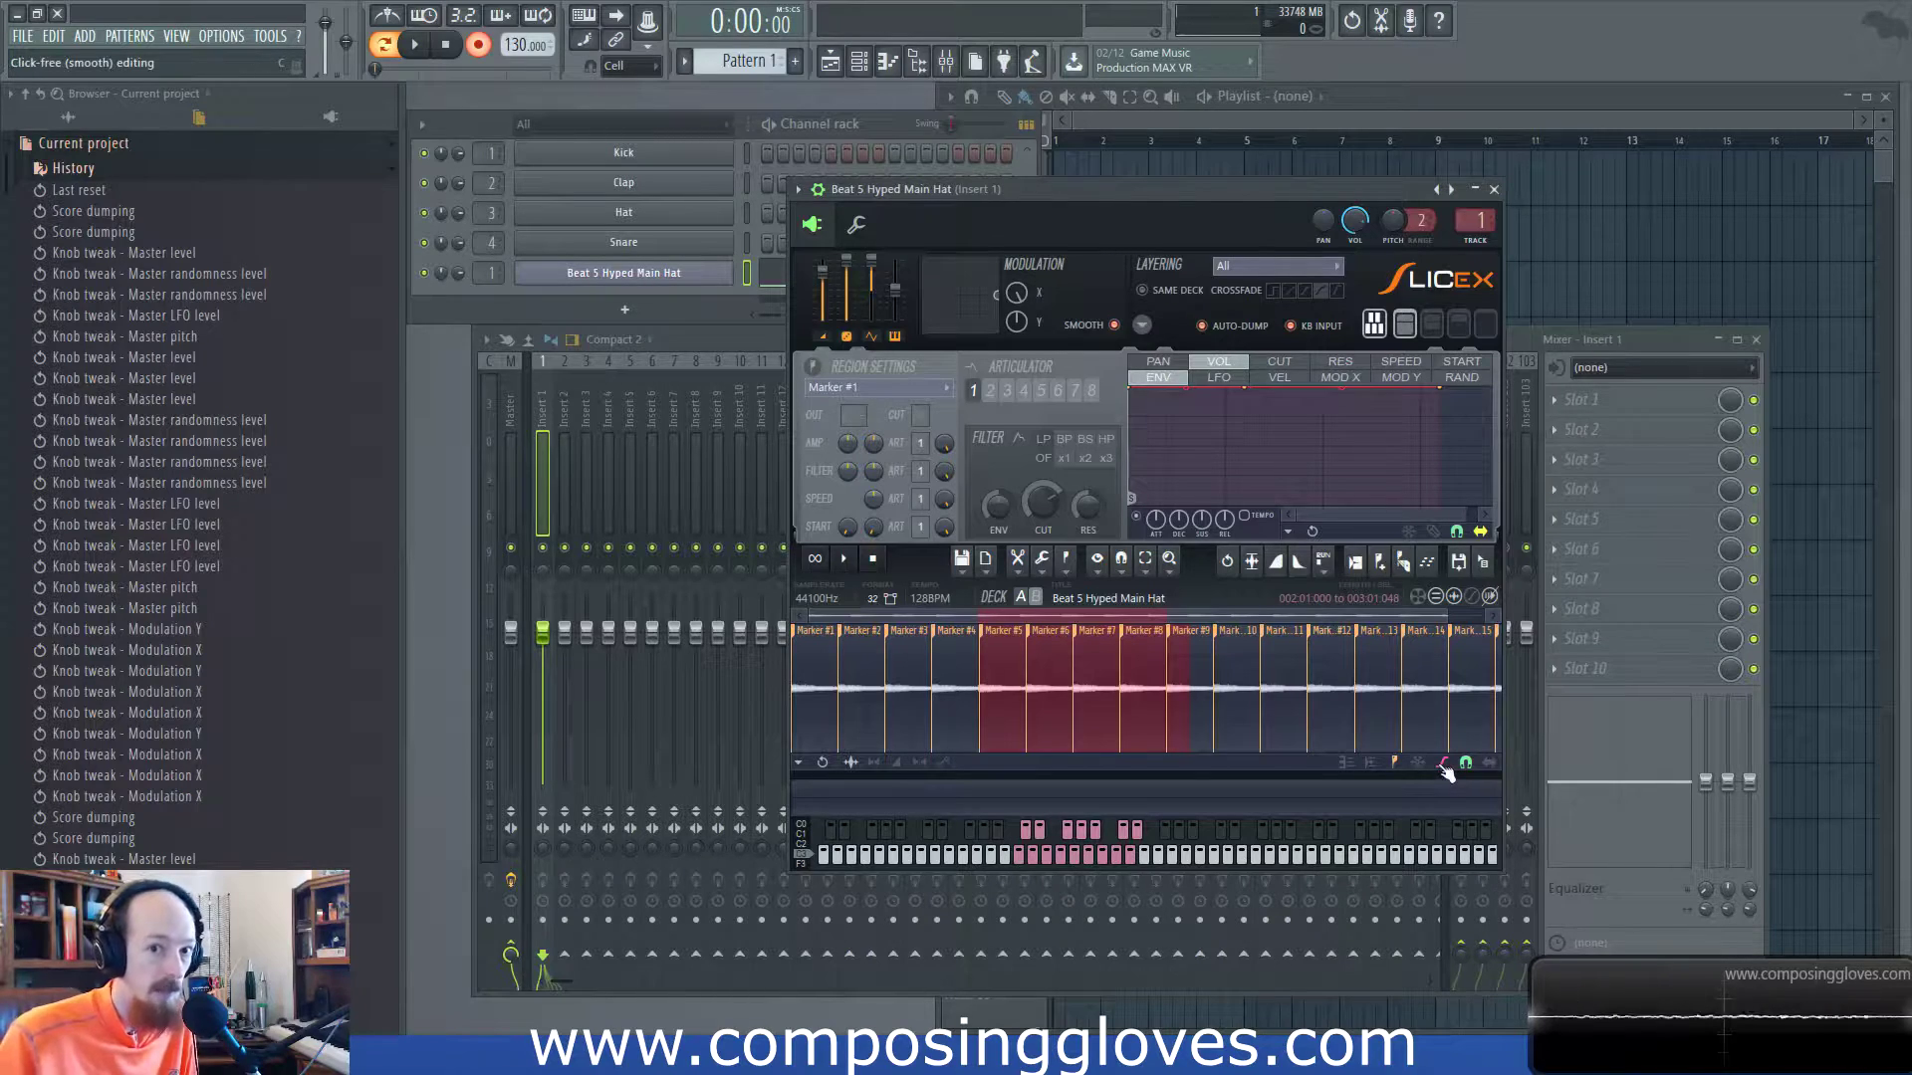
pyautogui.click(1015, 561)
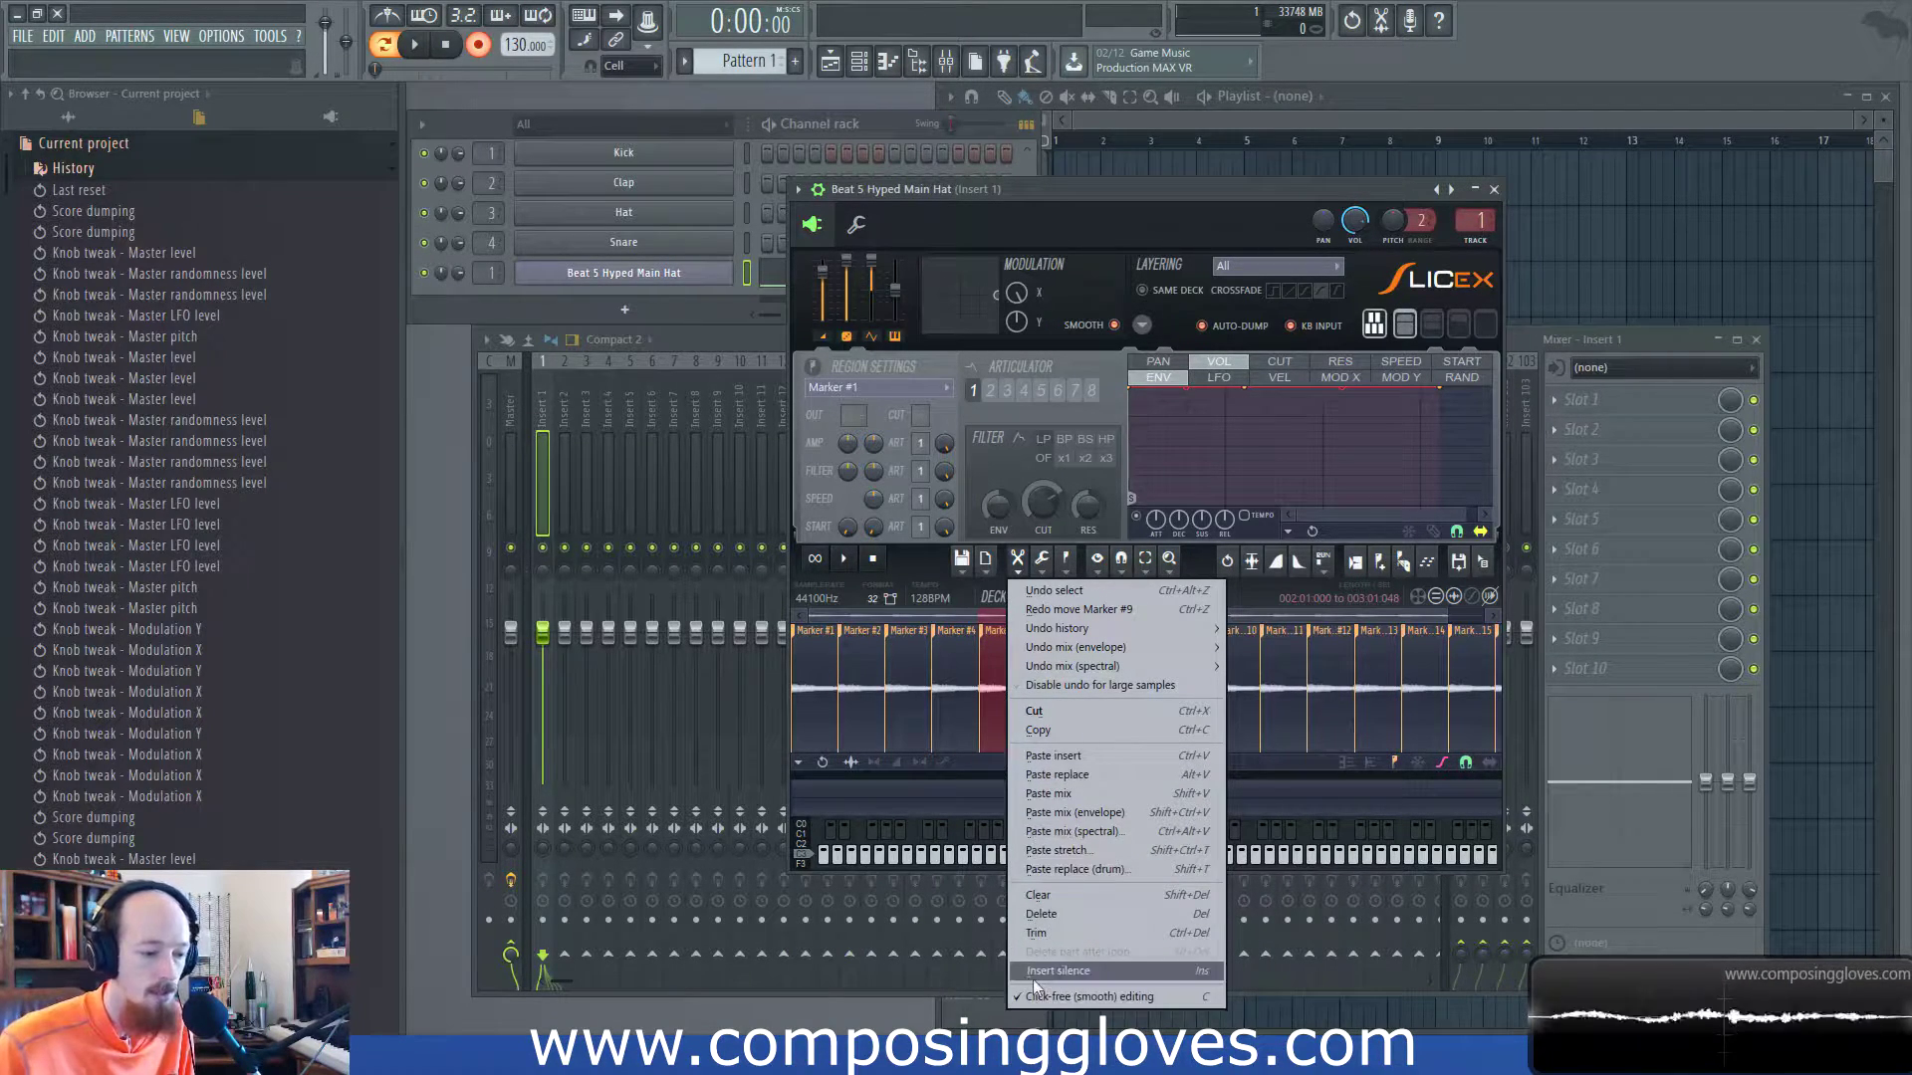
pyautogui.click(1148, 968)
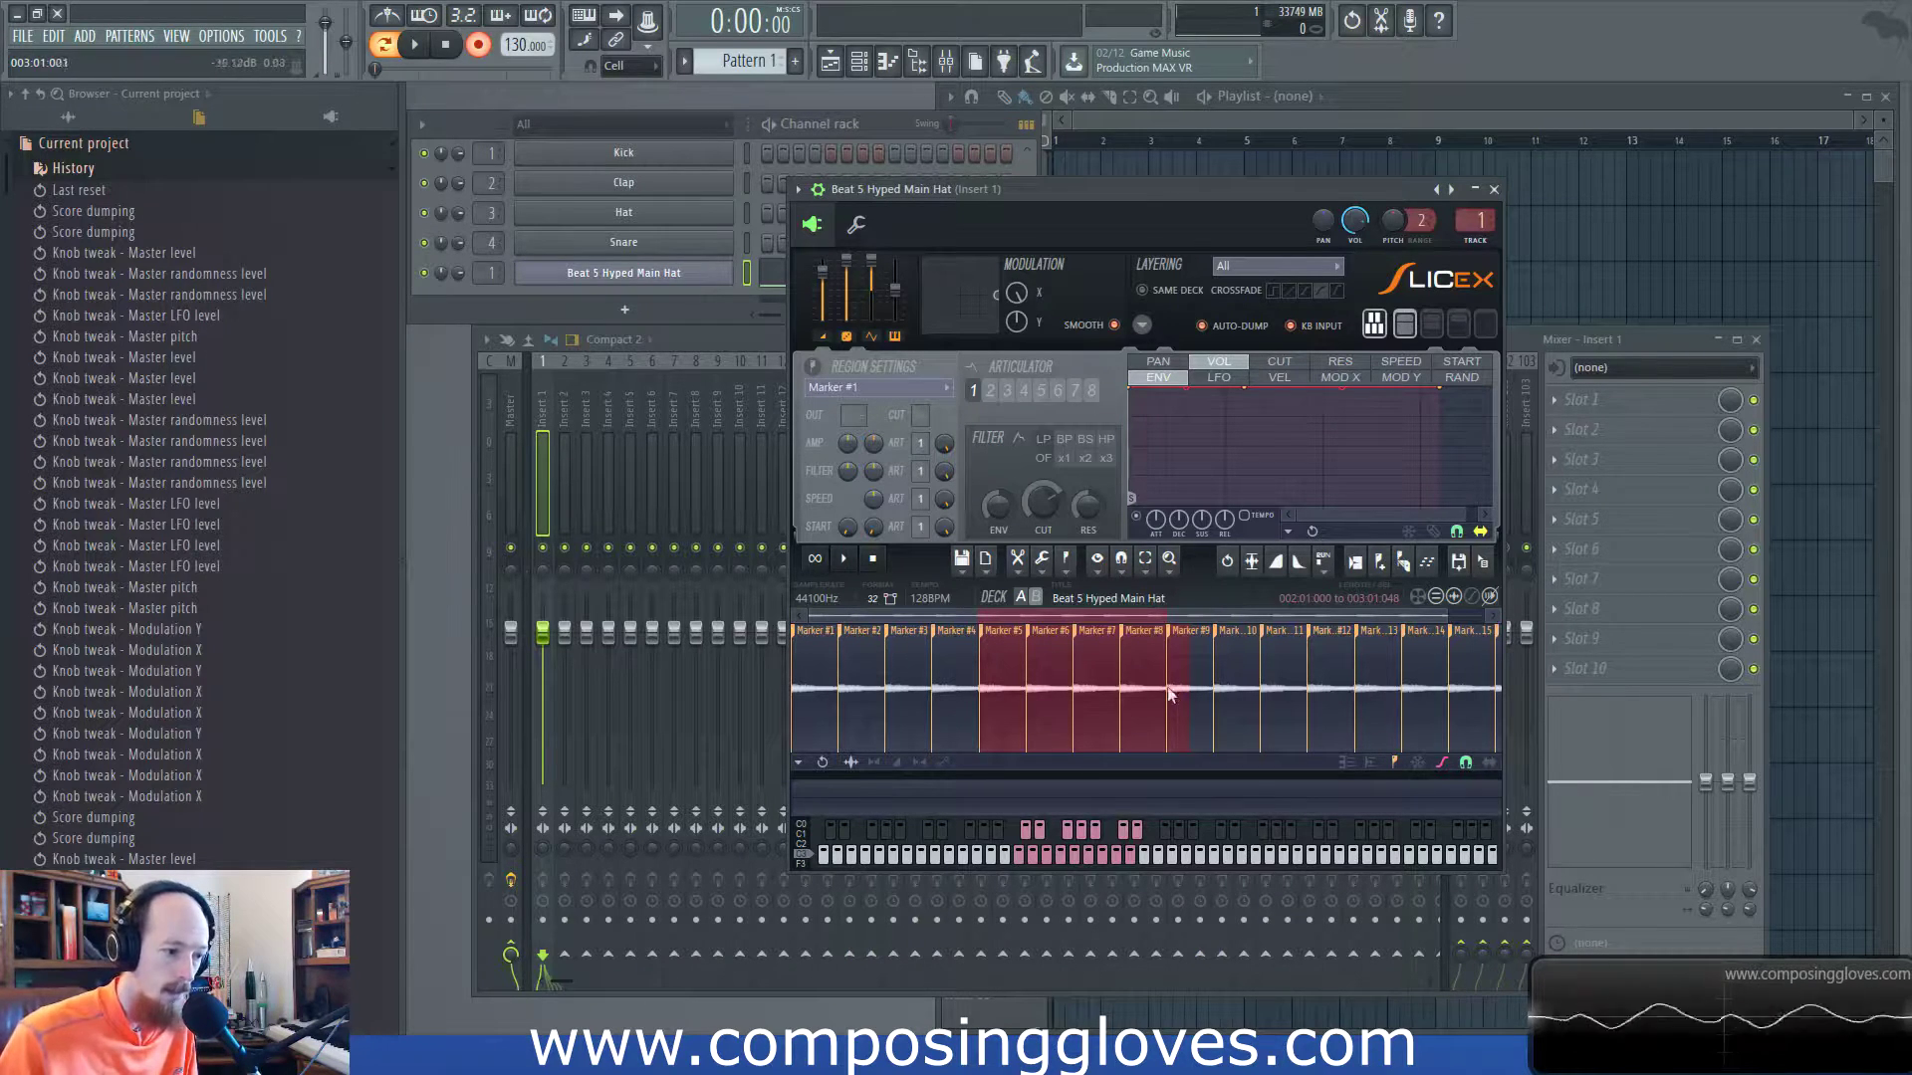
pyautogui.click(1019, 572)
pyautogui.click(1028, 588)
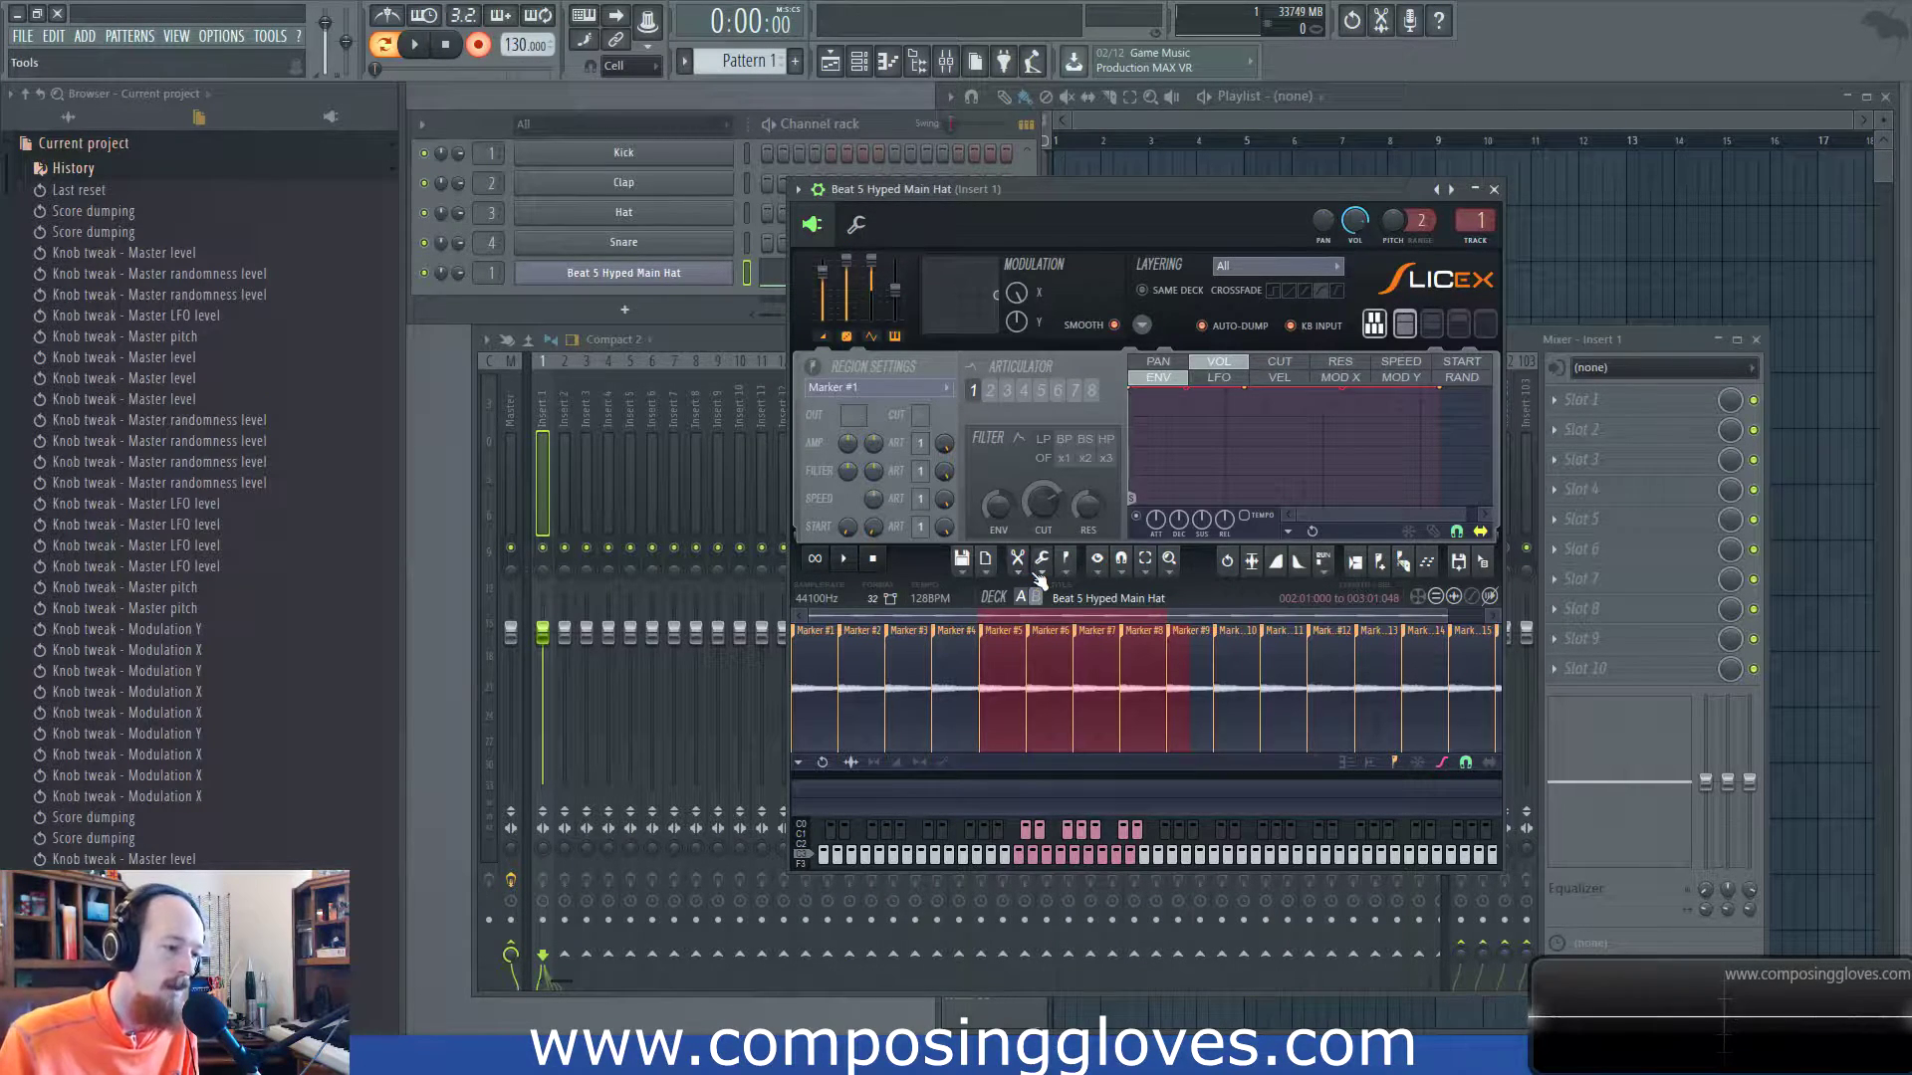
# Examine the wave editor's processing tools for envelopes, amp, time, channels, noise gating, spectral effects and regions.
pyautogui.click(1040, 560)
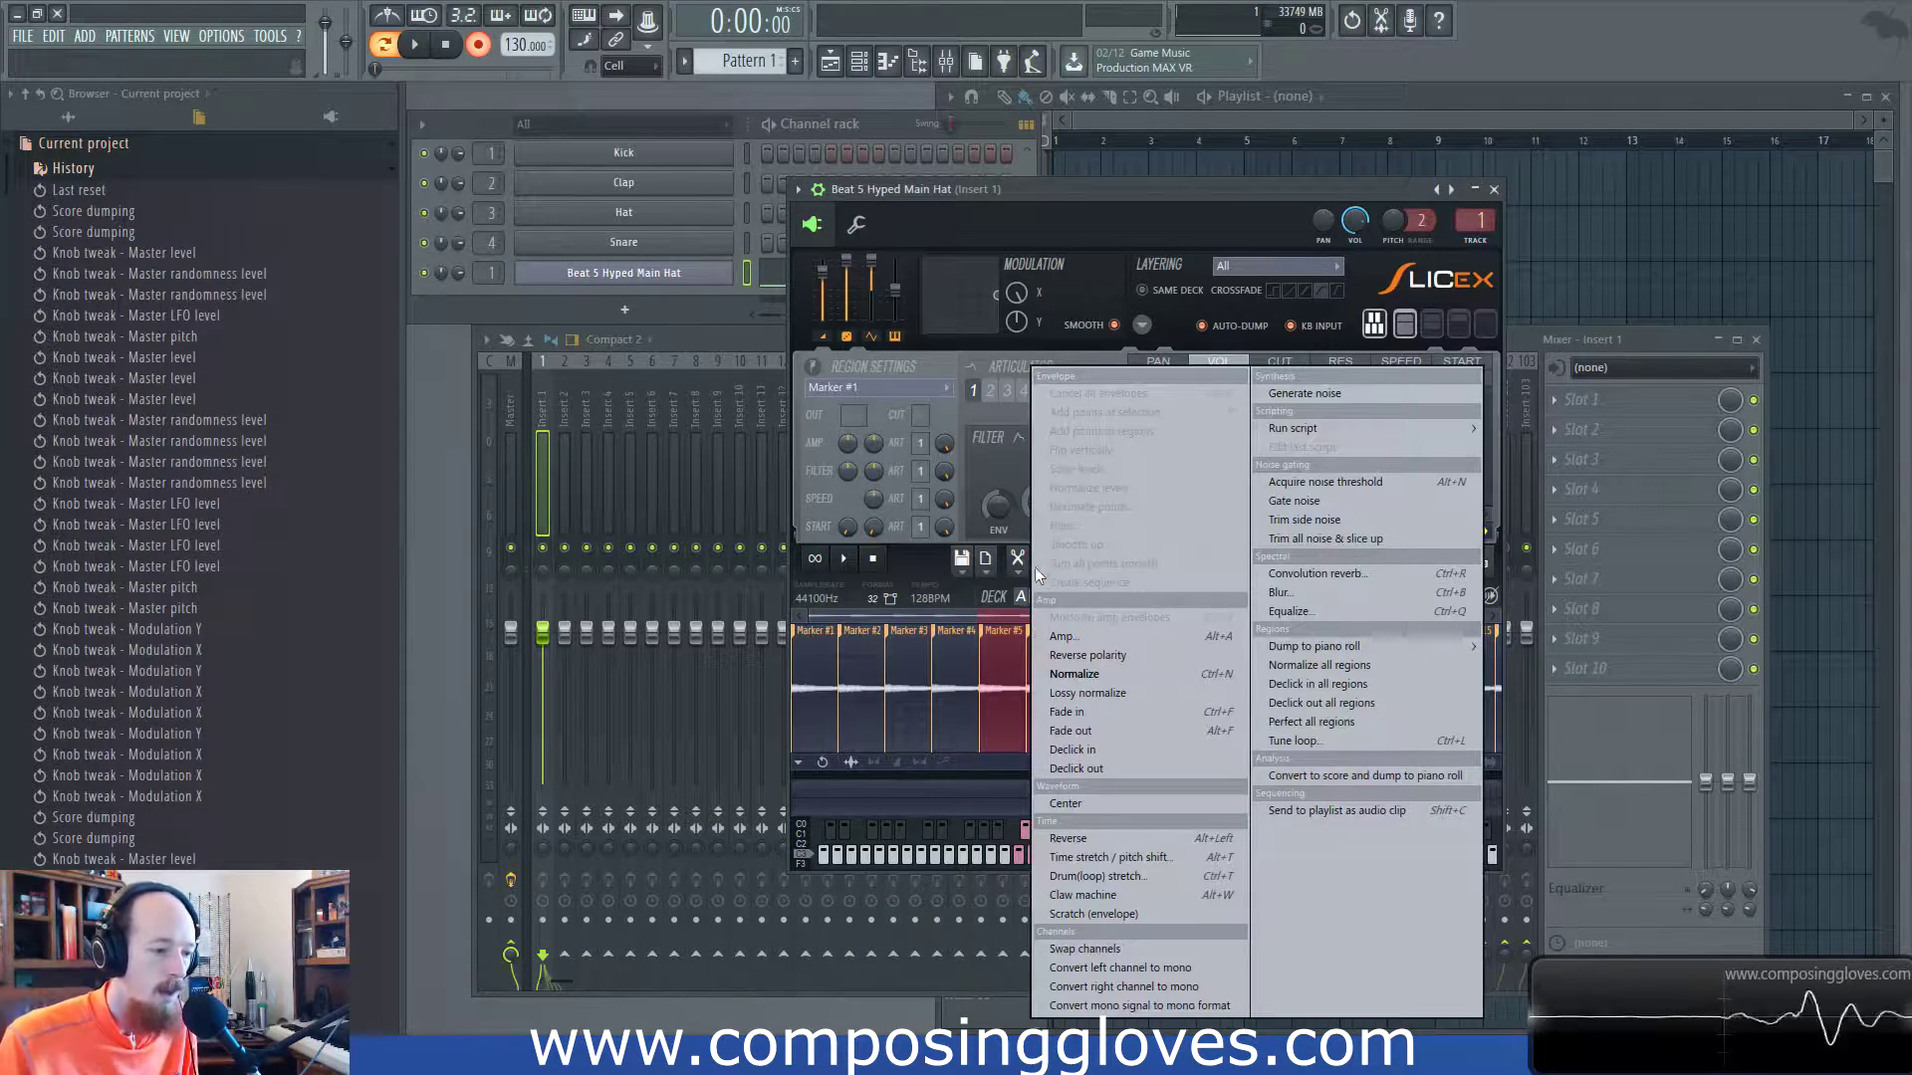
pyautogui.click(986, 596)
pyautogui.click(1043, 560)
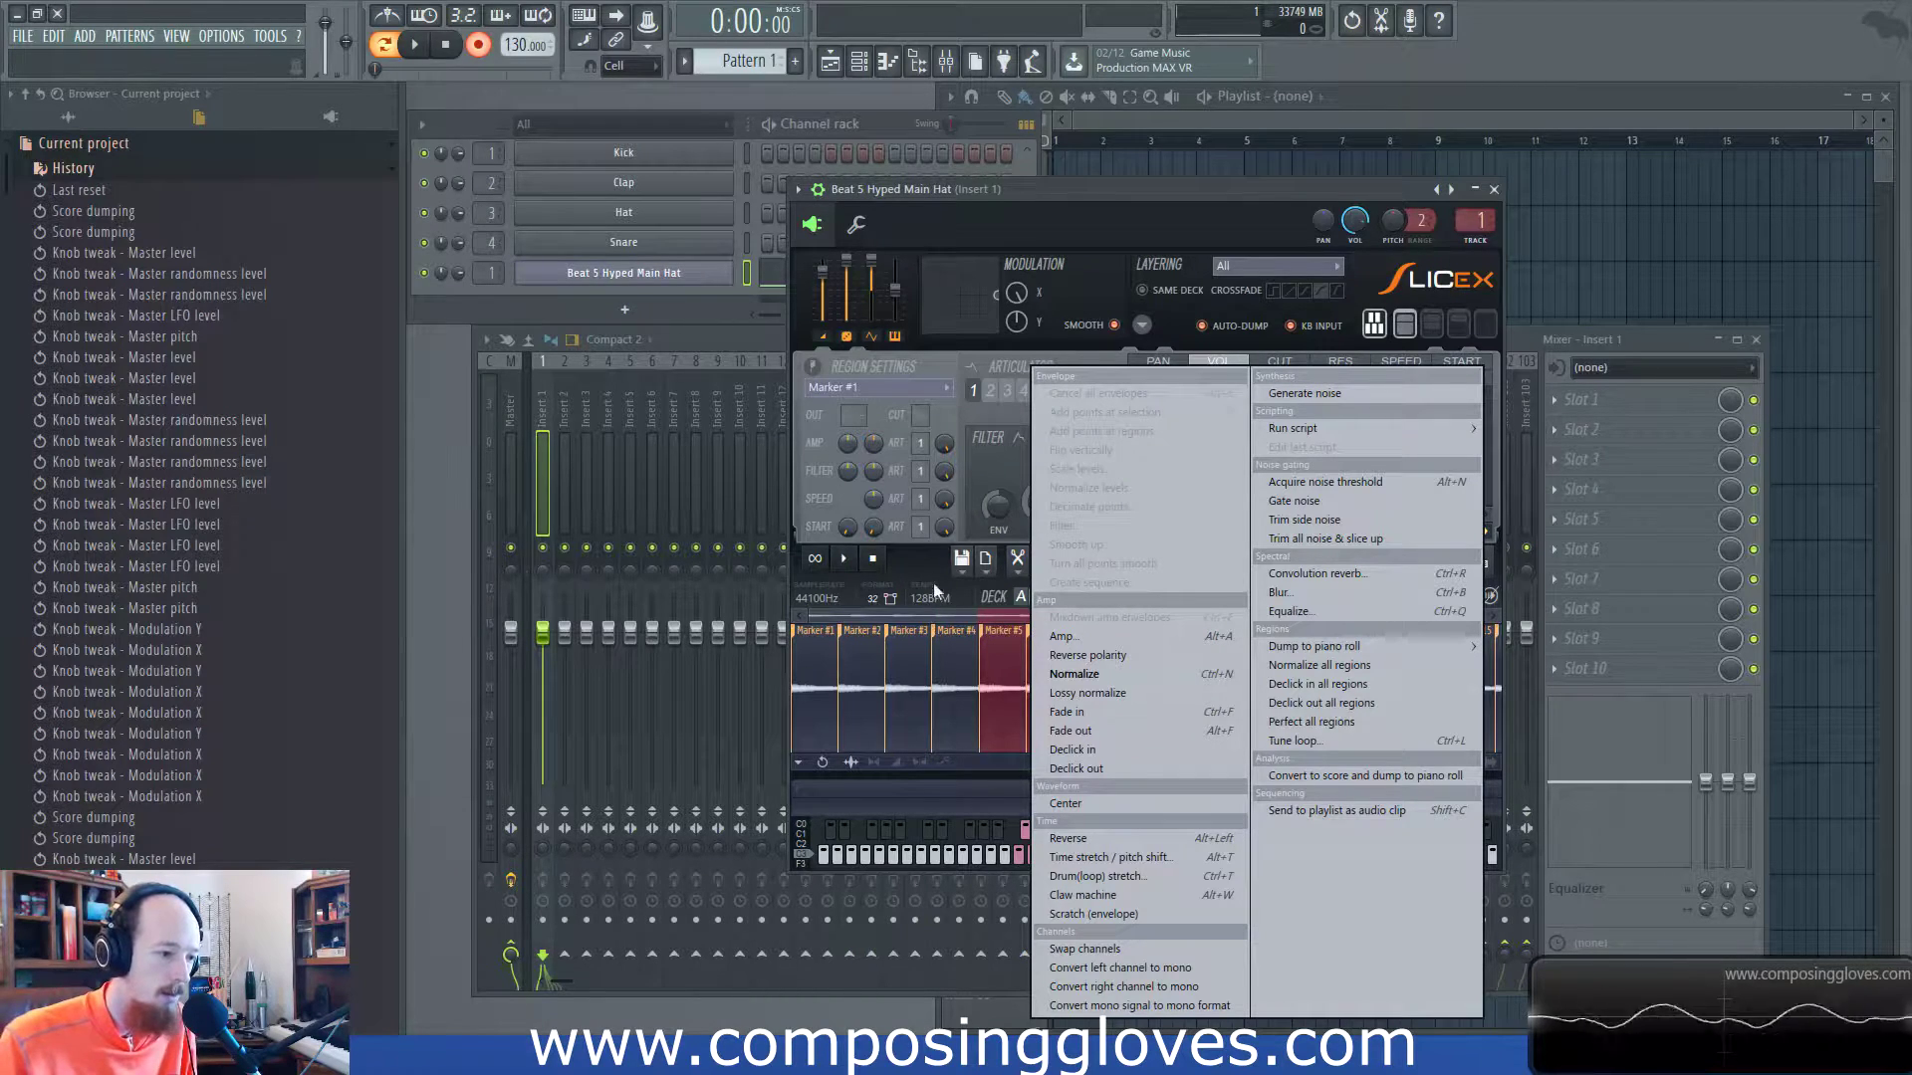
pyautogui.click(928, 555)
# Examine the sample's panning, volume, stereo separation and all-purpose envelopes, then return to the waveform.
pyautogui.click(874, 762)
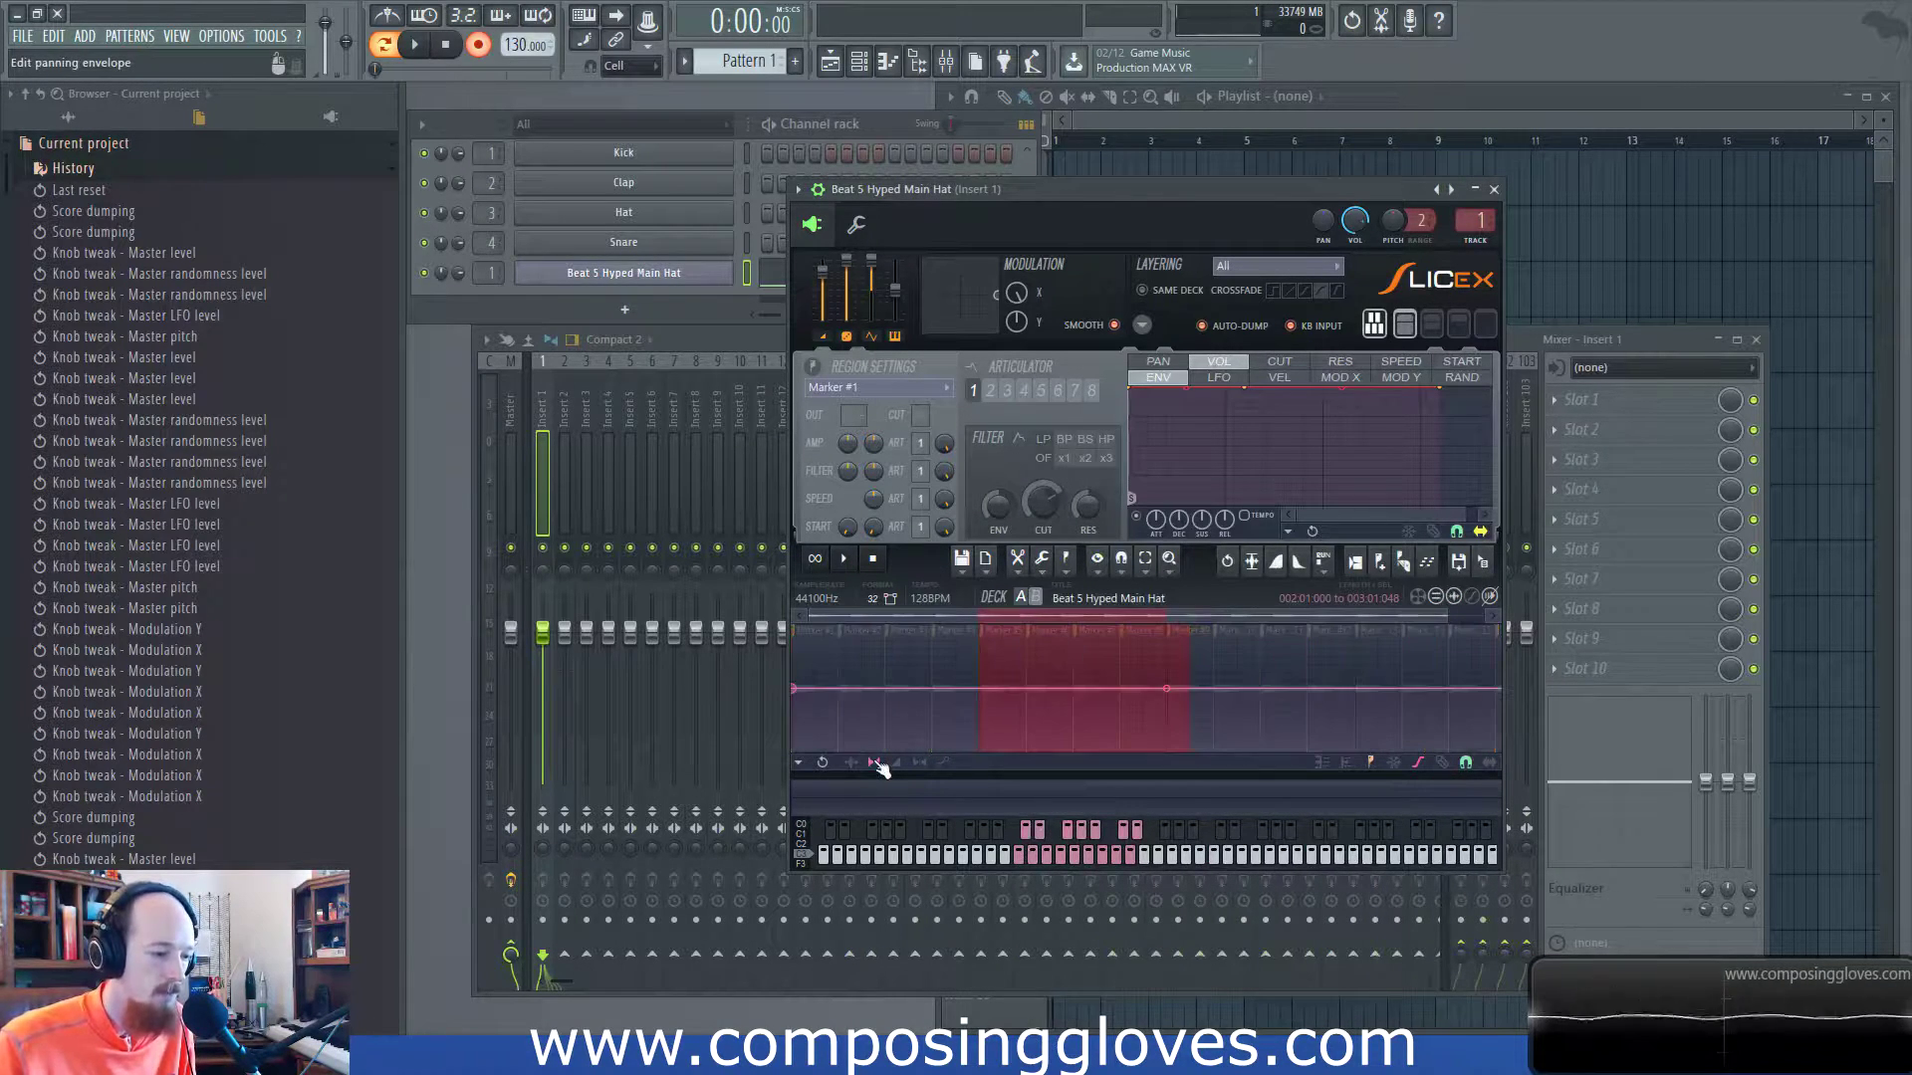
pyautogui.click(875, 764)
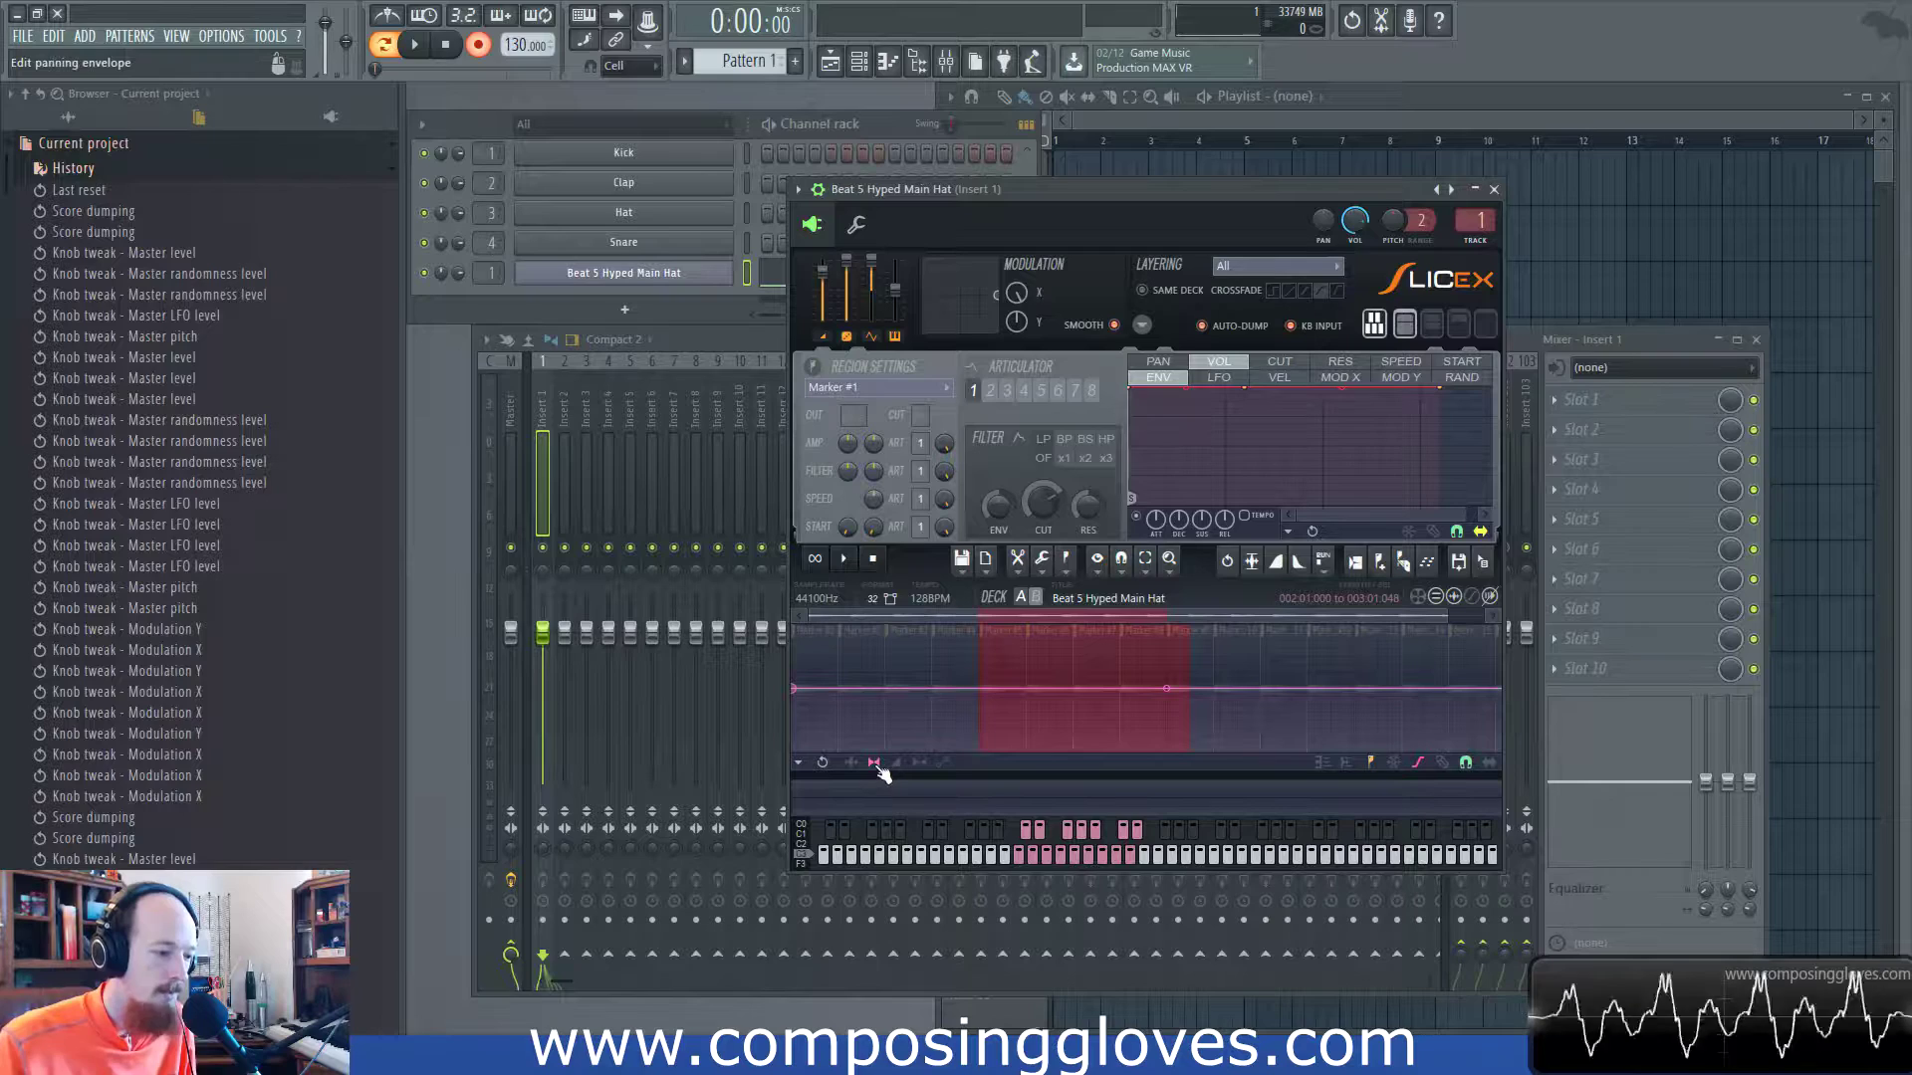
pyautogui.click(897, 763)
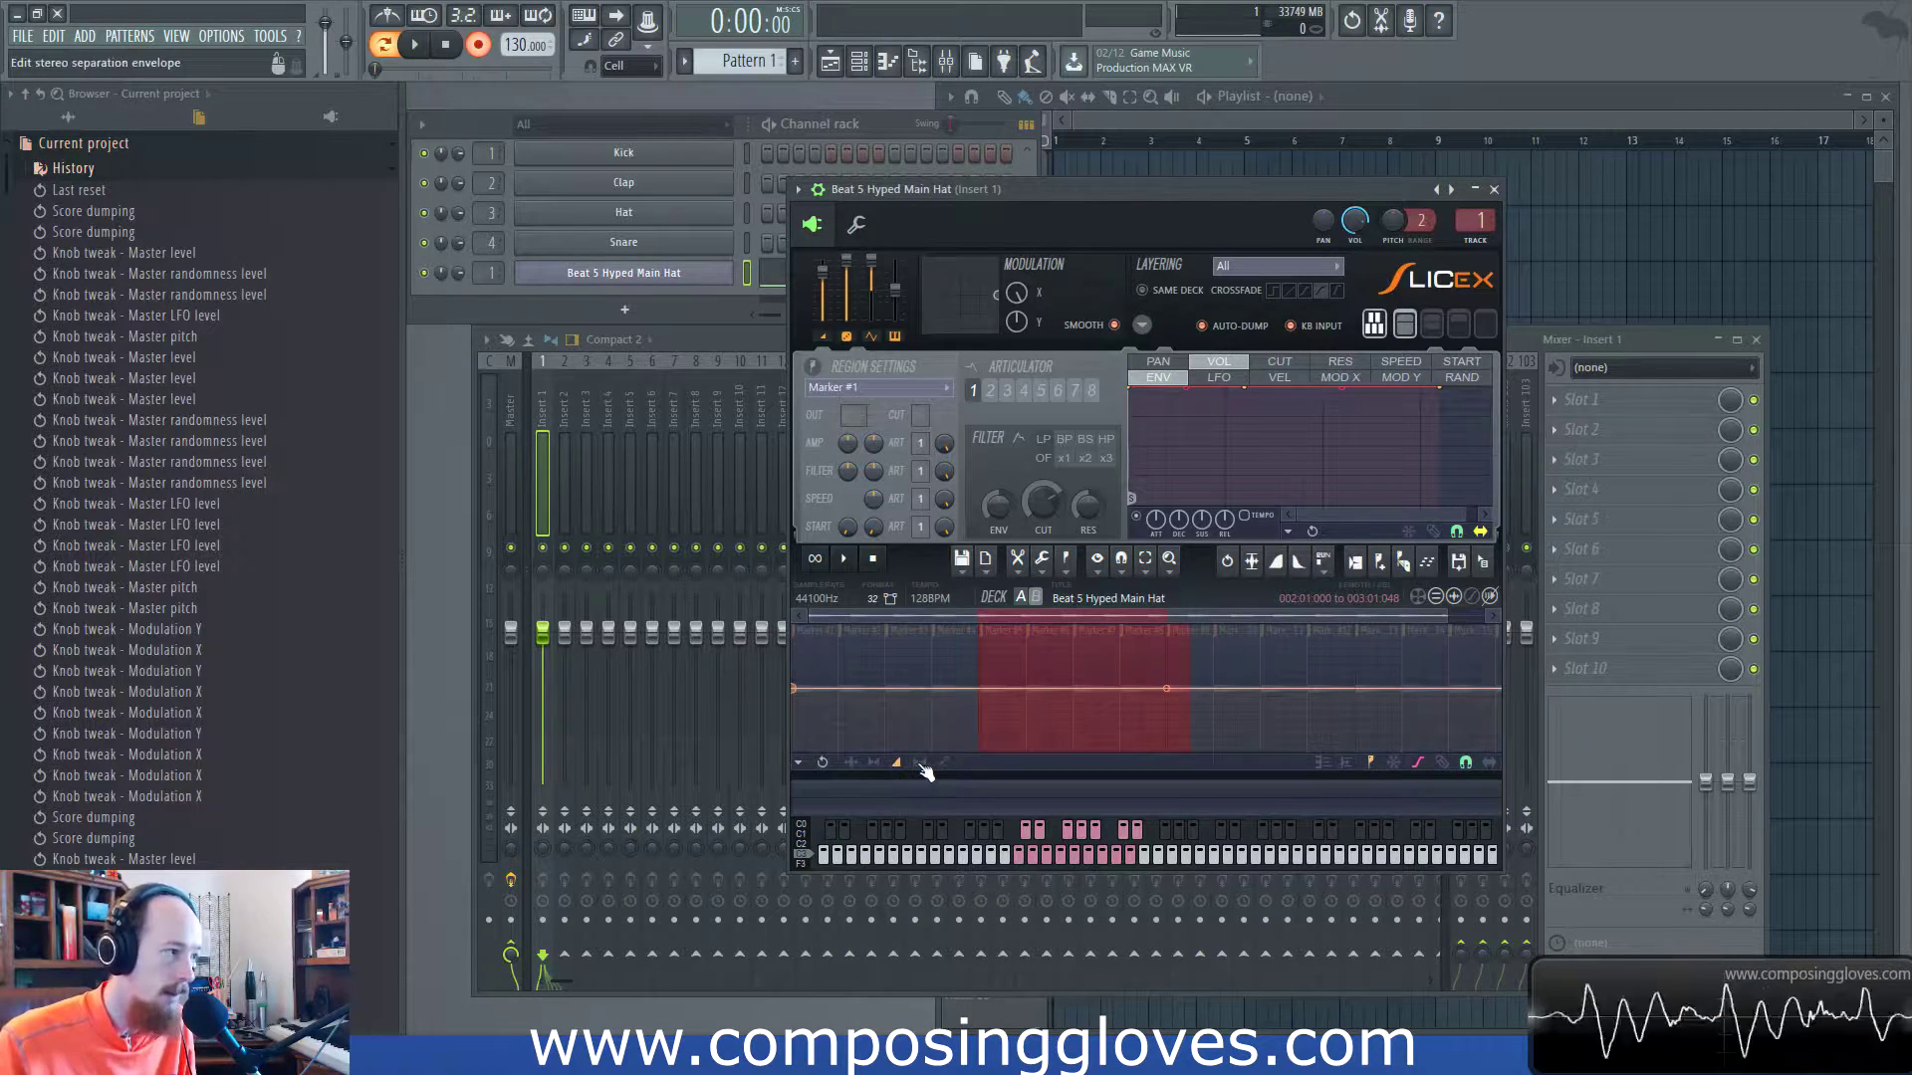
pyautogui.click(920, 764)
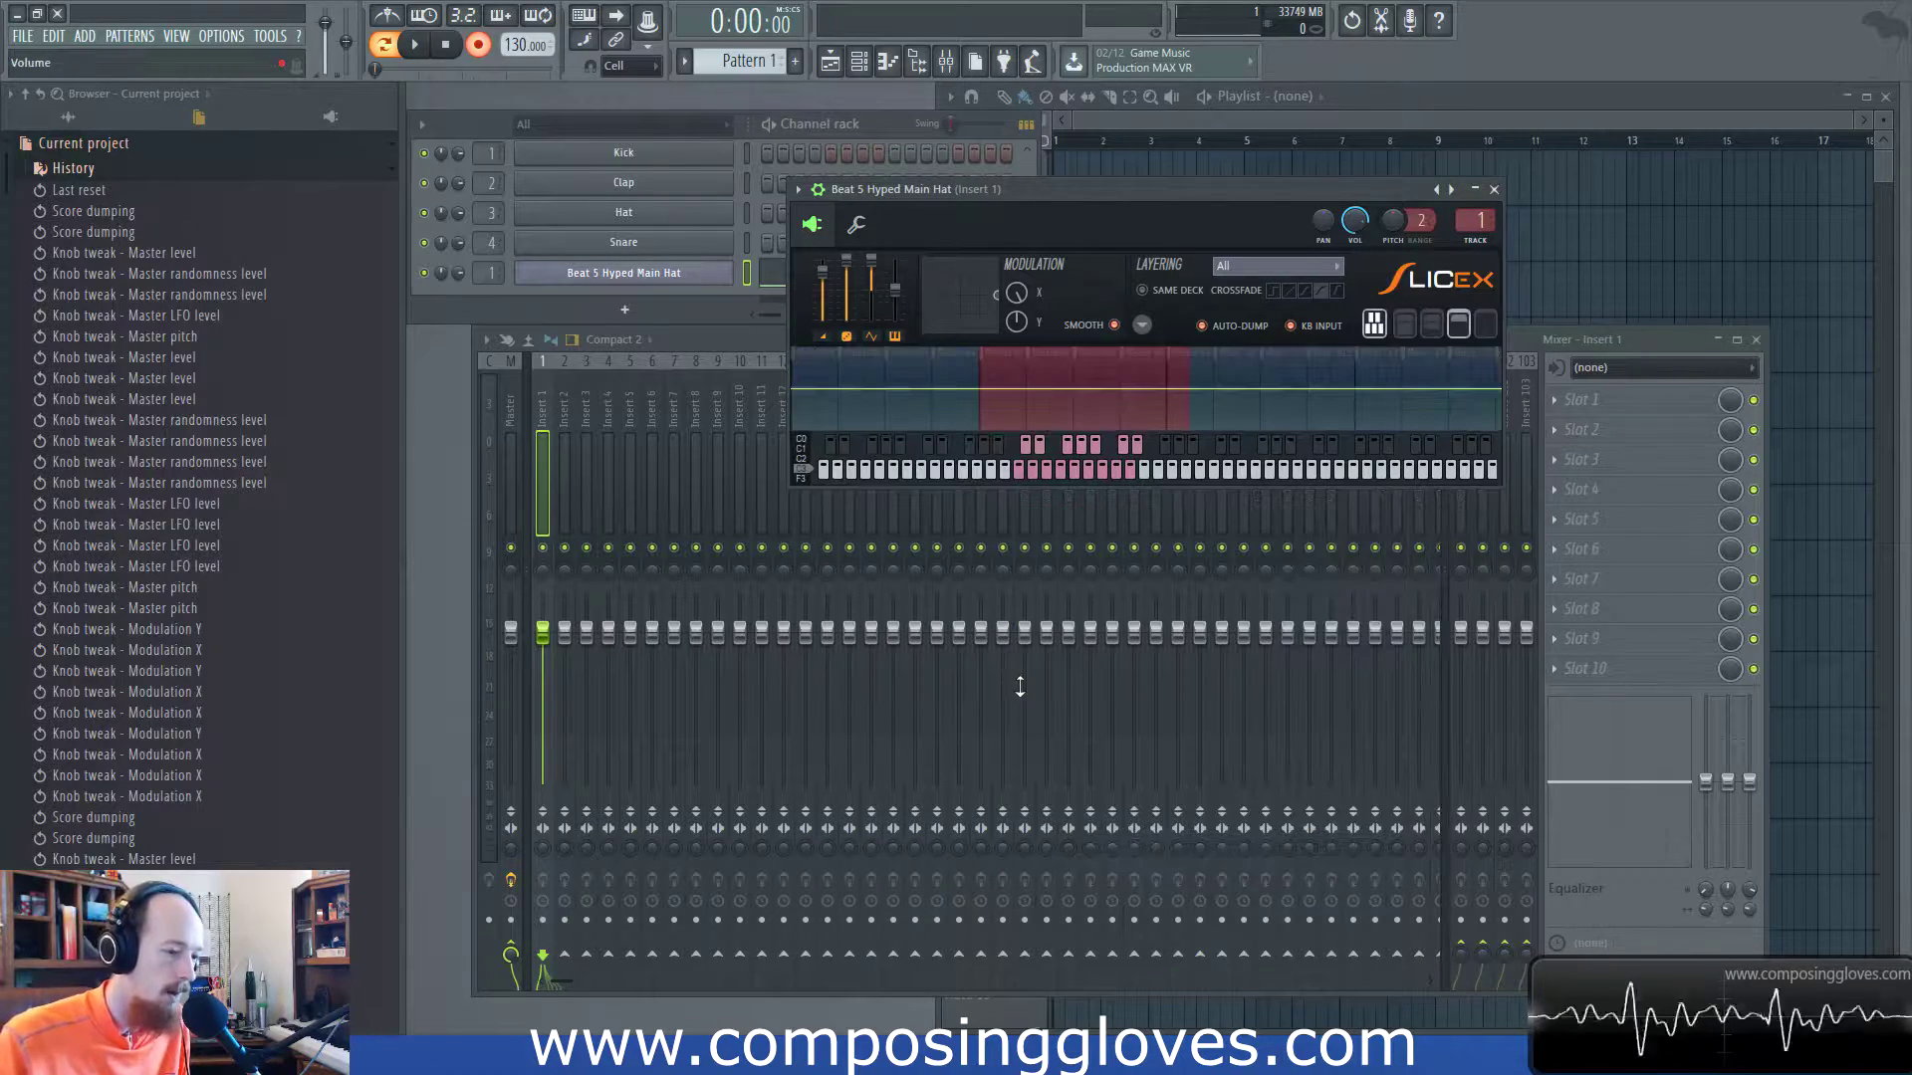
pyautogui.click(943, 764)
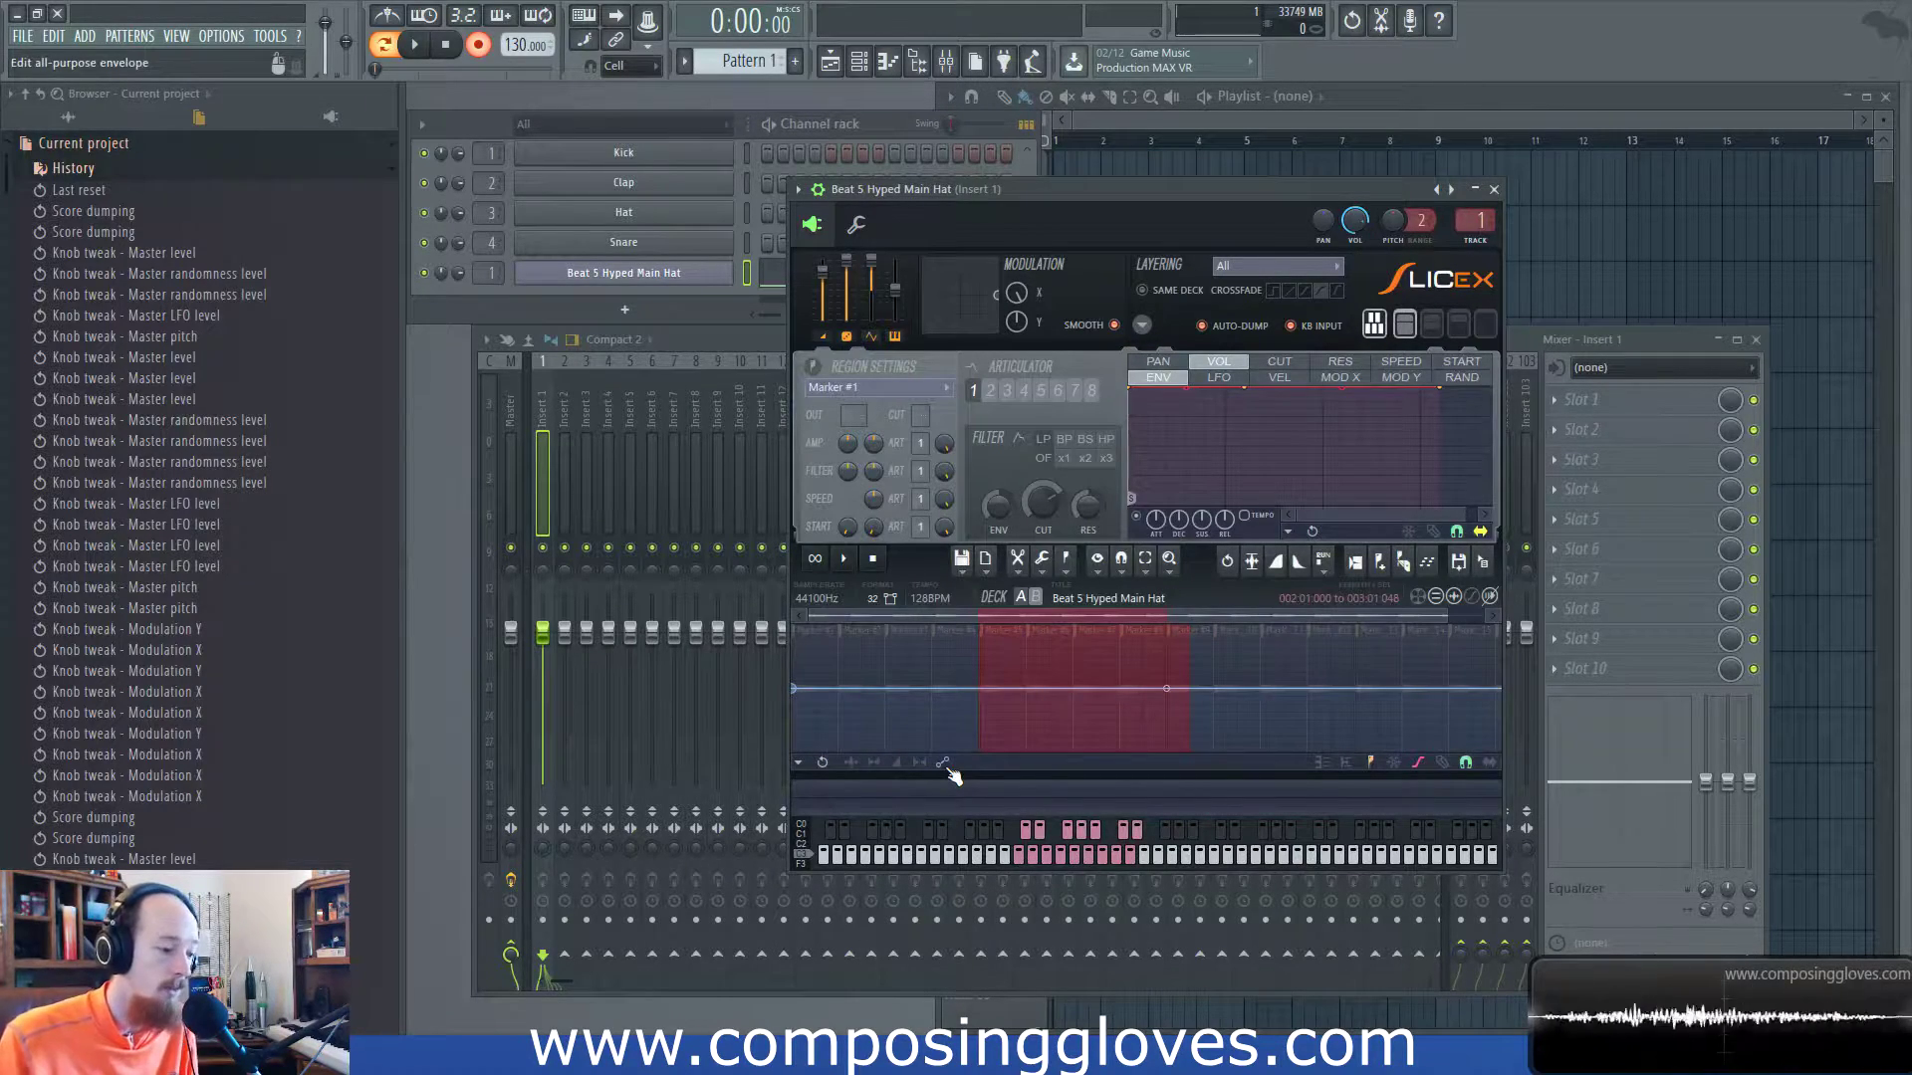
pyautogui.click(852, 764)
# Add a zigzag of points to the sample's panning envelope, alternating between left and right across the markers.
pyautogui.click(872, 764)
pyautogui.rightClick(908, 743)
pyautogui.rightClick(1002, 673)
pyautogui.rightClick(1119, 694)
pyautogui.rightClick(1190, 751)
pyautogui.rightClick(1378, 627)
pyautogui.rightClick(1425, 711)
pyautogui.rightClick(1425, 712)
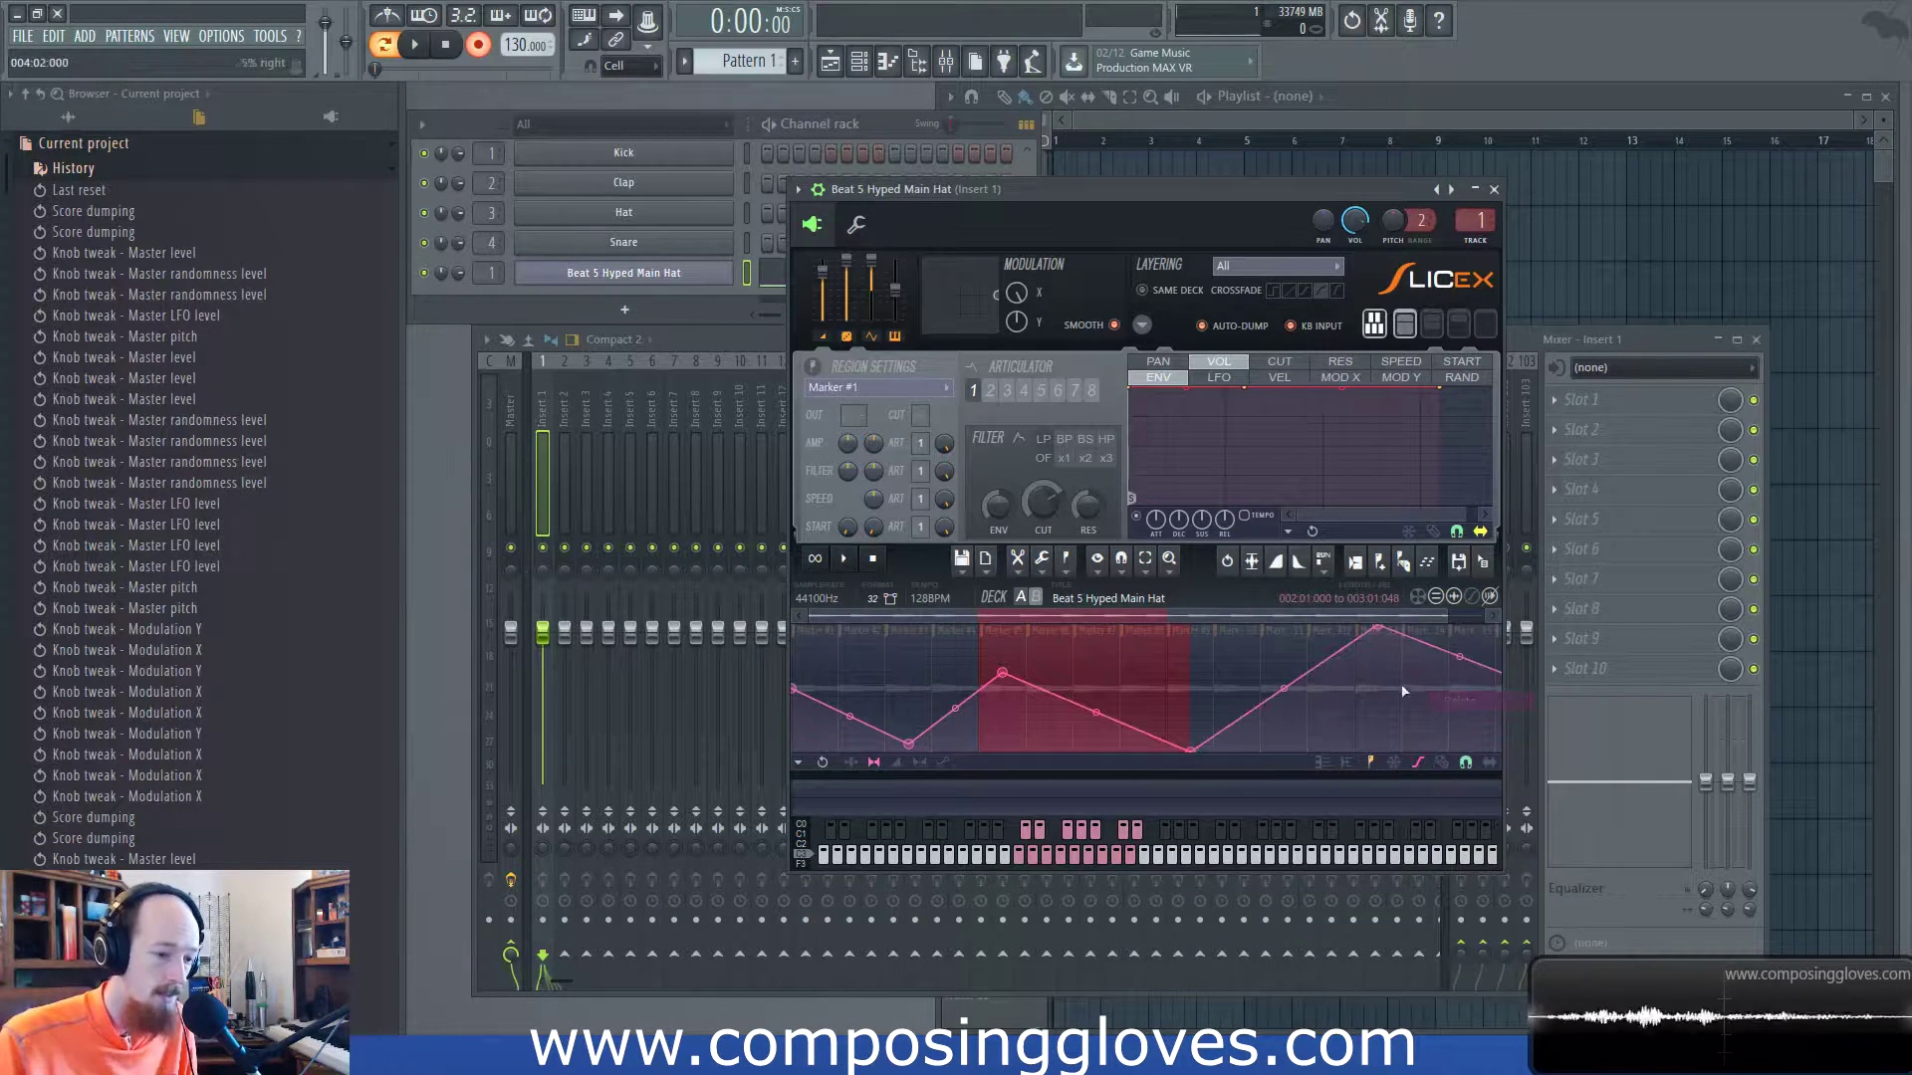
# Delete the added points from the sample's panning envelope, flattening it again.
pyautogui.rightClick(1377, 627)
pyautogui.rightClick(1355, 640)
pyautogui.rightClick(1377, 628)
pyautogui.click(1387, 653)
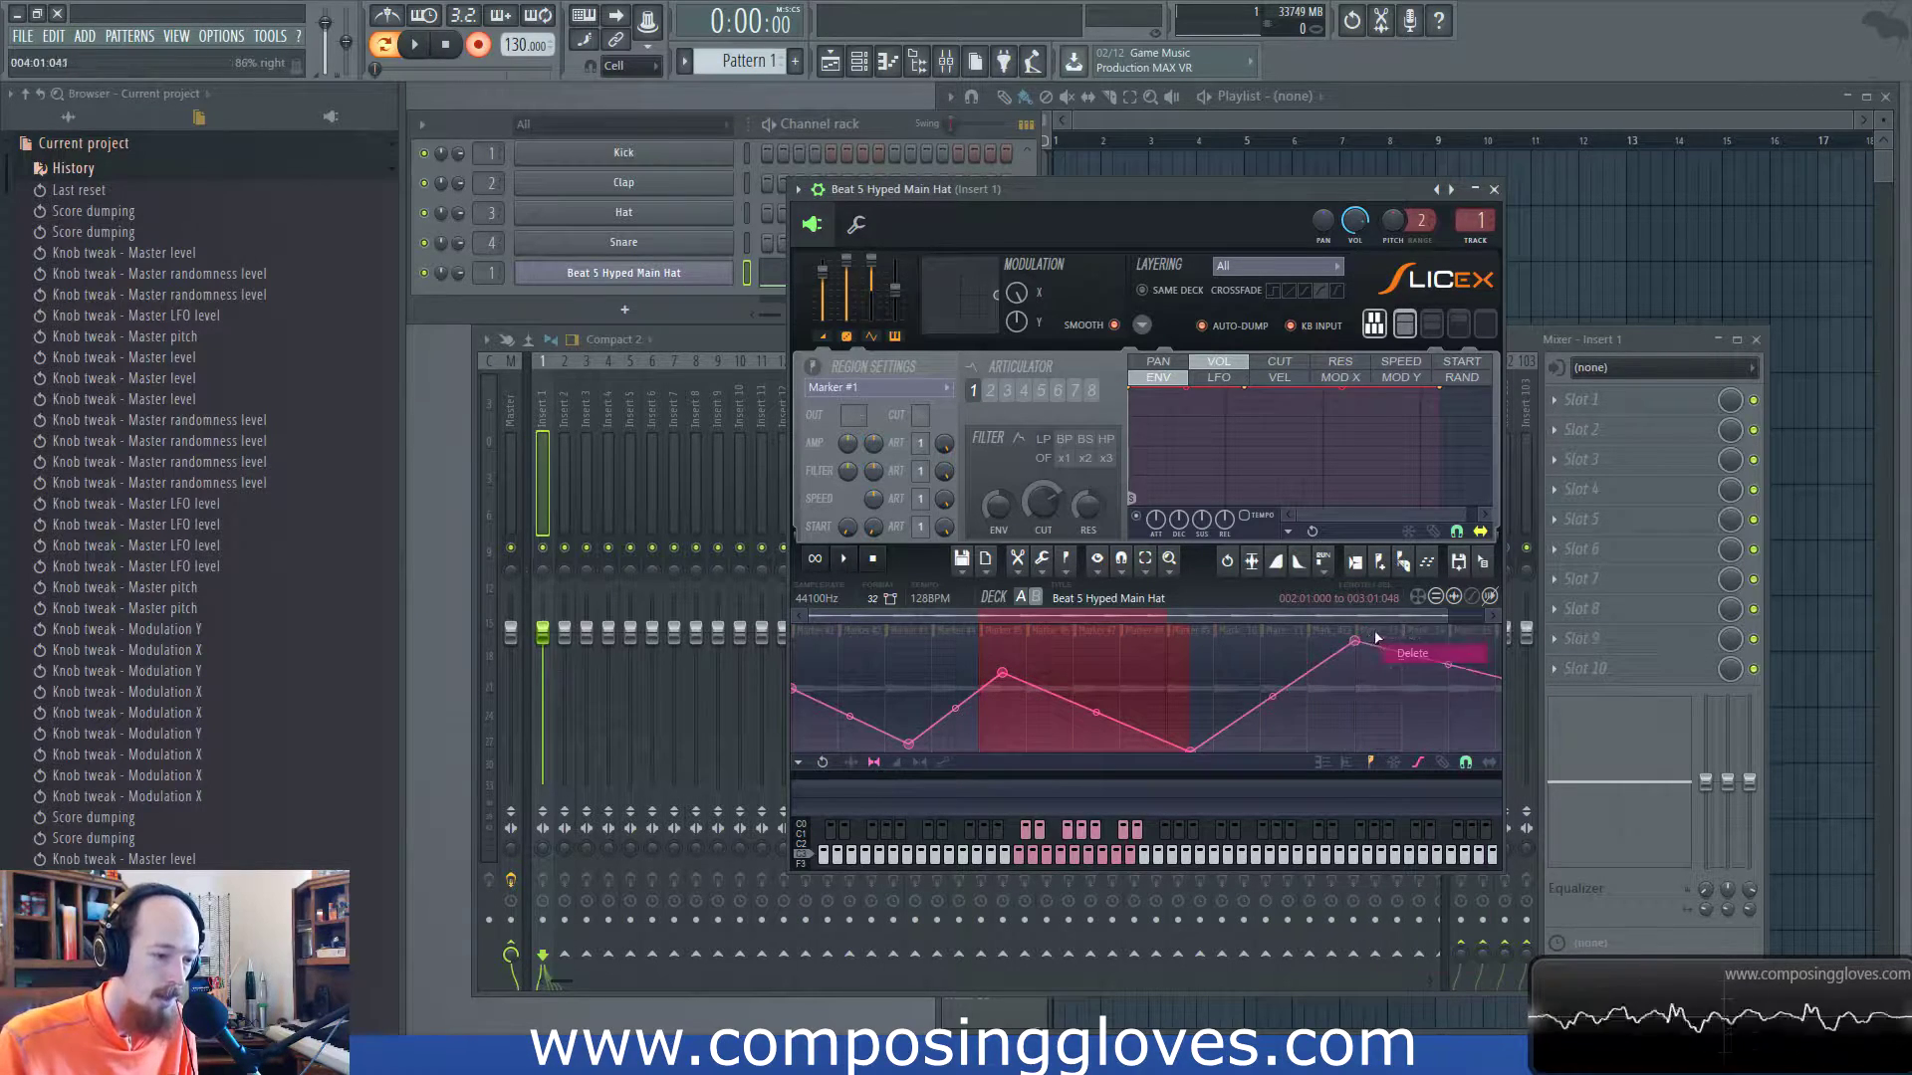
pyautogui.rightClick(1355, 641)
pyautogui.click(1368, 667)
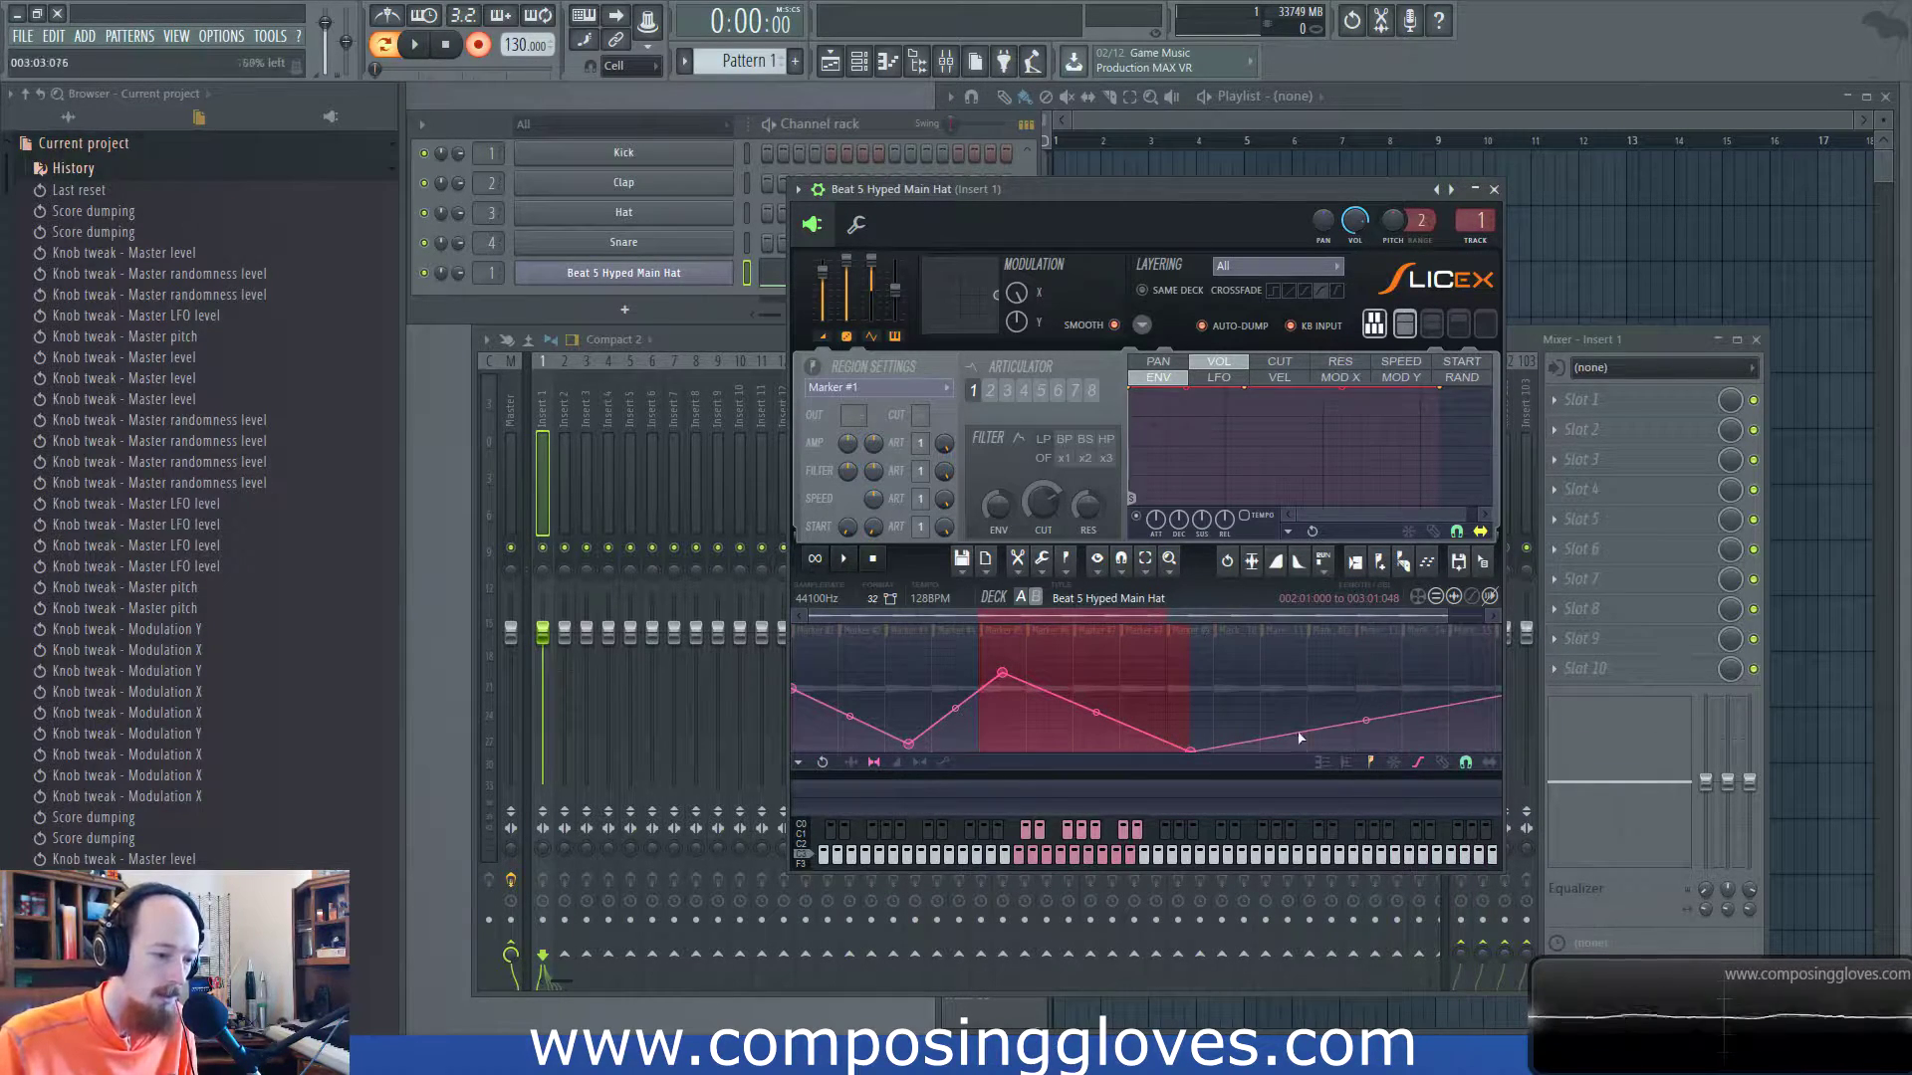
pyautogui.rightClick(1191, 712)
# Switch from the panning envelope back to the sample view and display it as a spectrum.
pyautogui.scroll(3, 1050, 637)
pyautogui.scroll(3, 1053, 638)
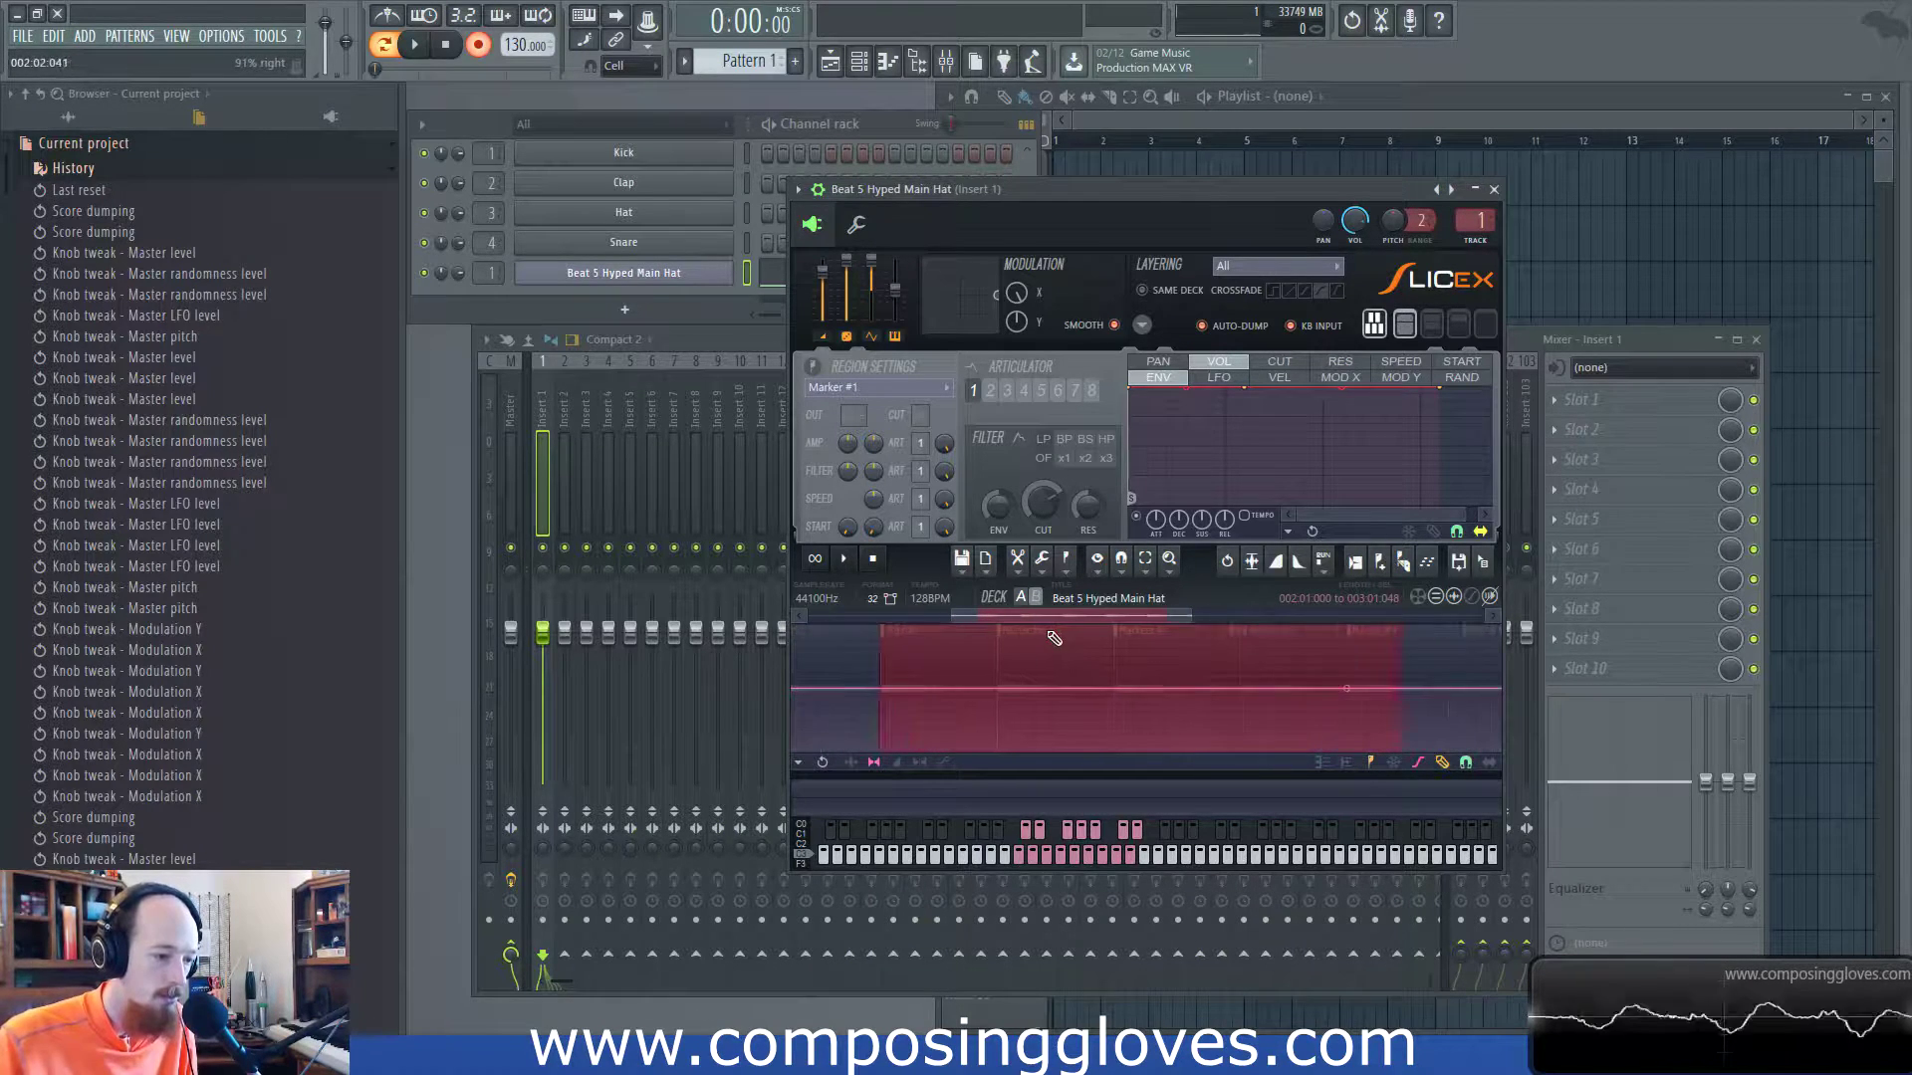
pyautogui.scroll(2, 1011, 717)
pyautogui.scroll(-4, 1389, 719)
pyautogui.scroll(-3, 1392, 718)
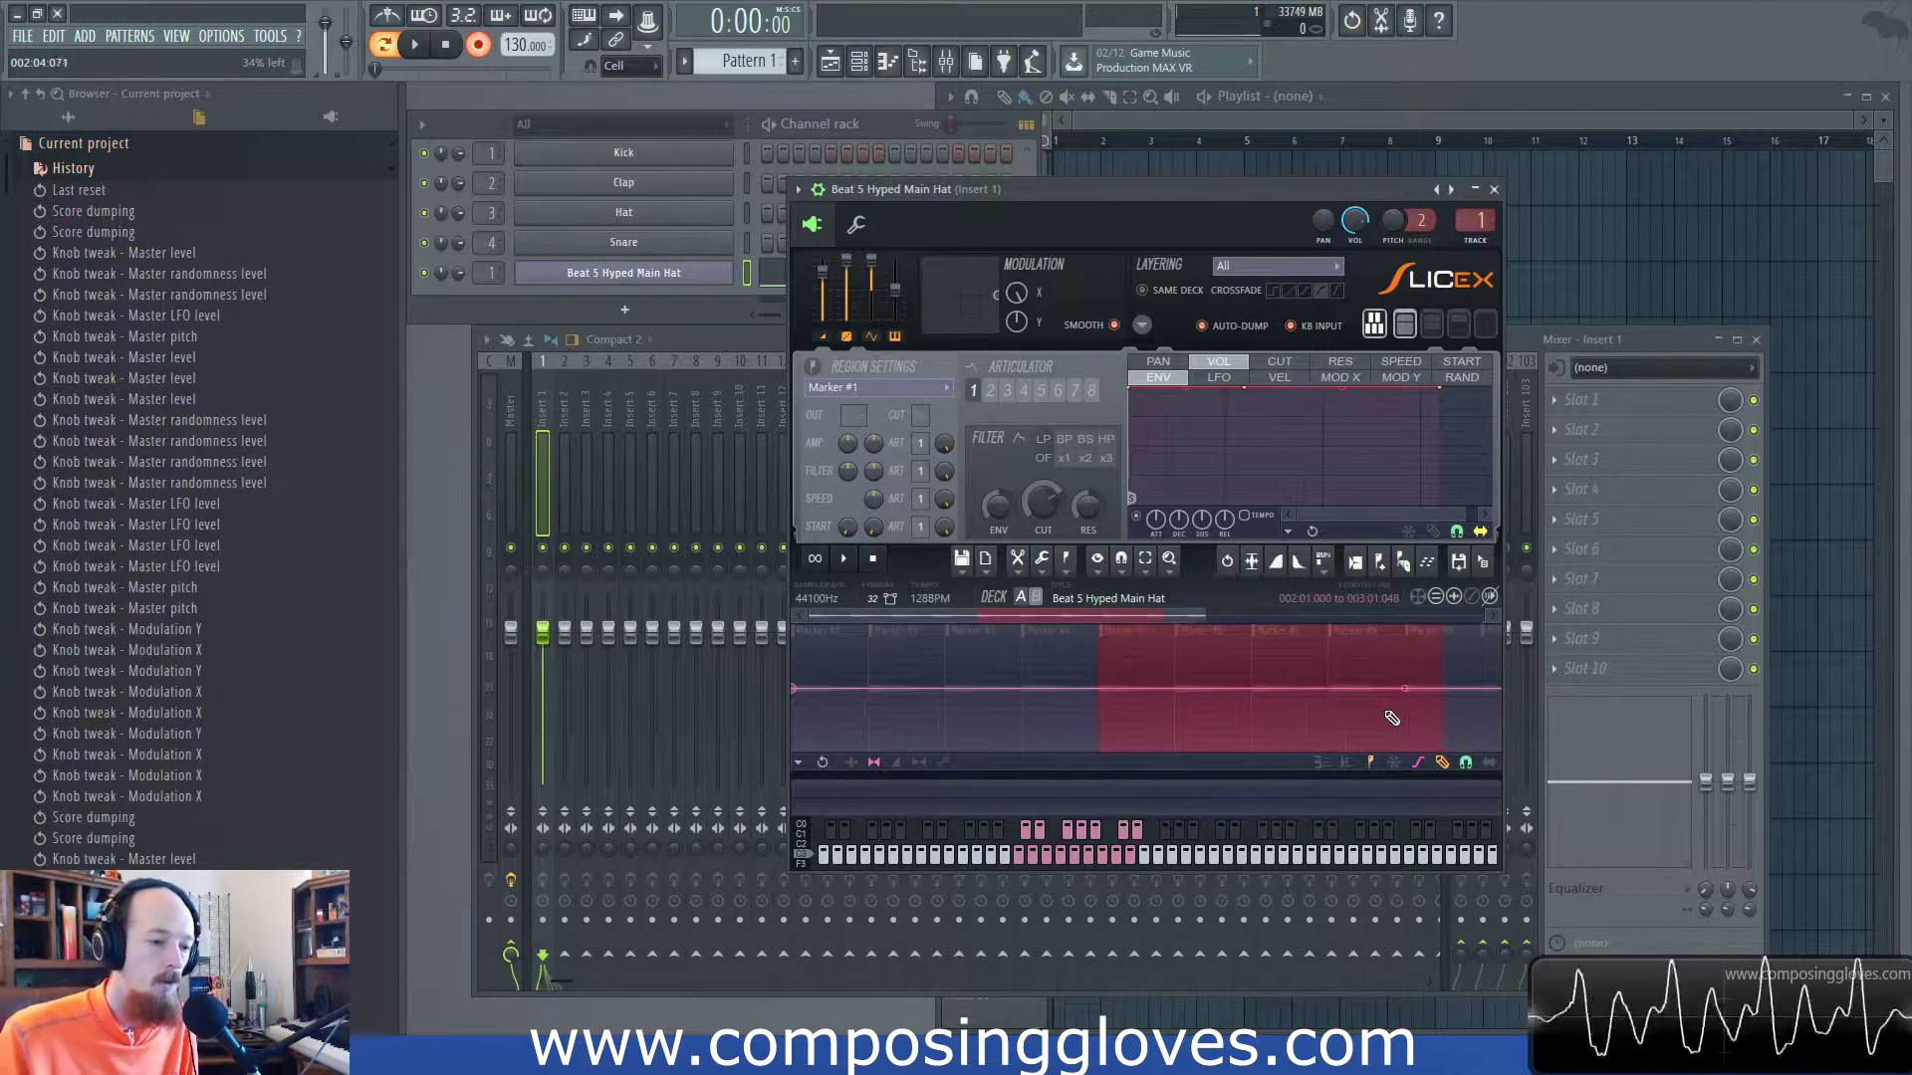
pyautogui.scroll(-2, 1399, 732)
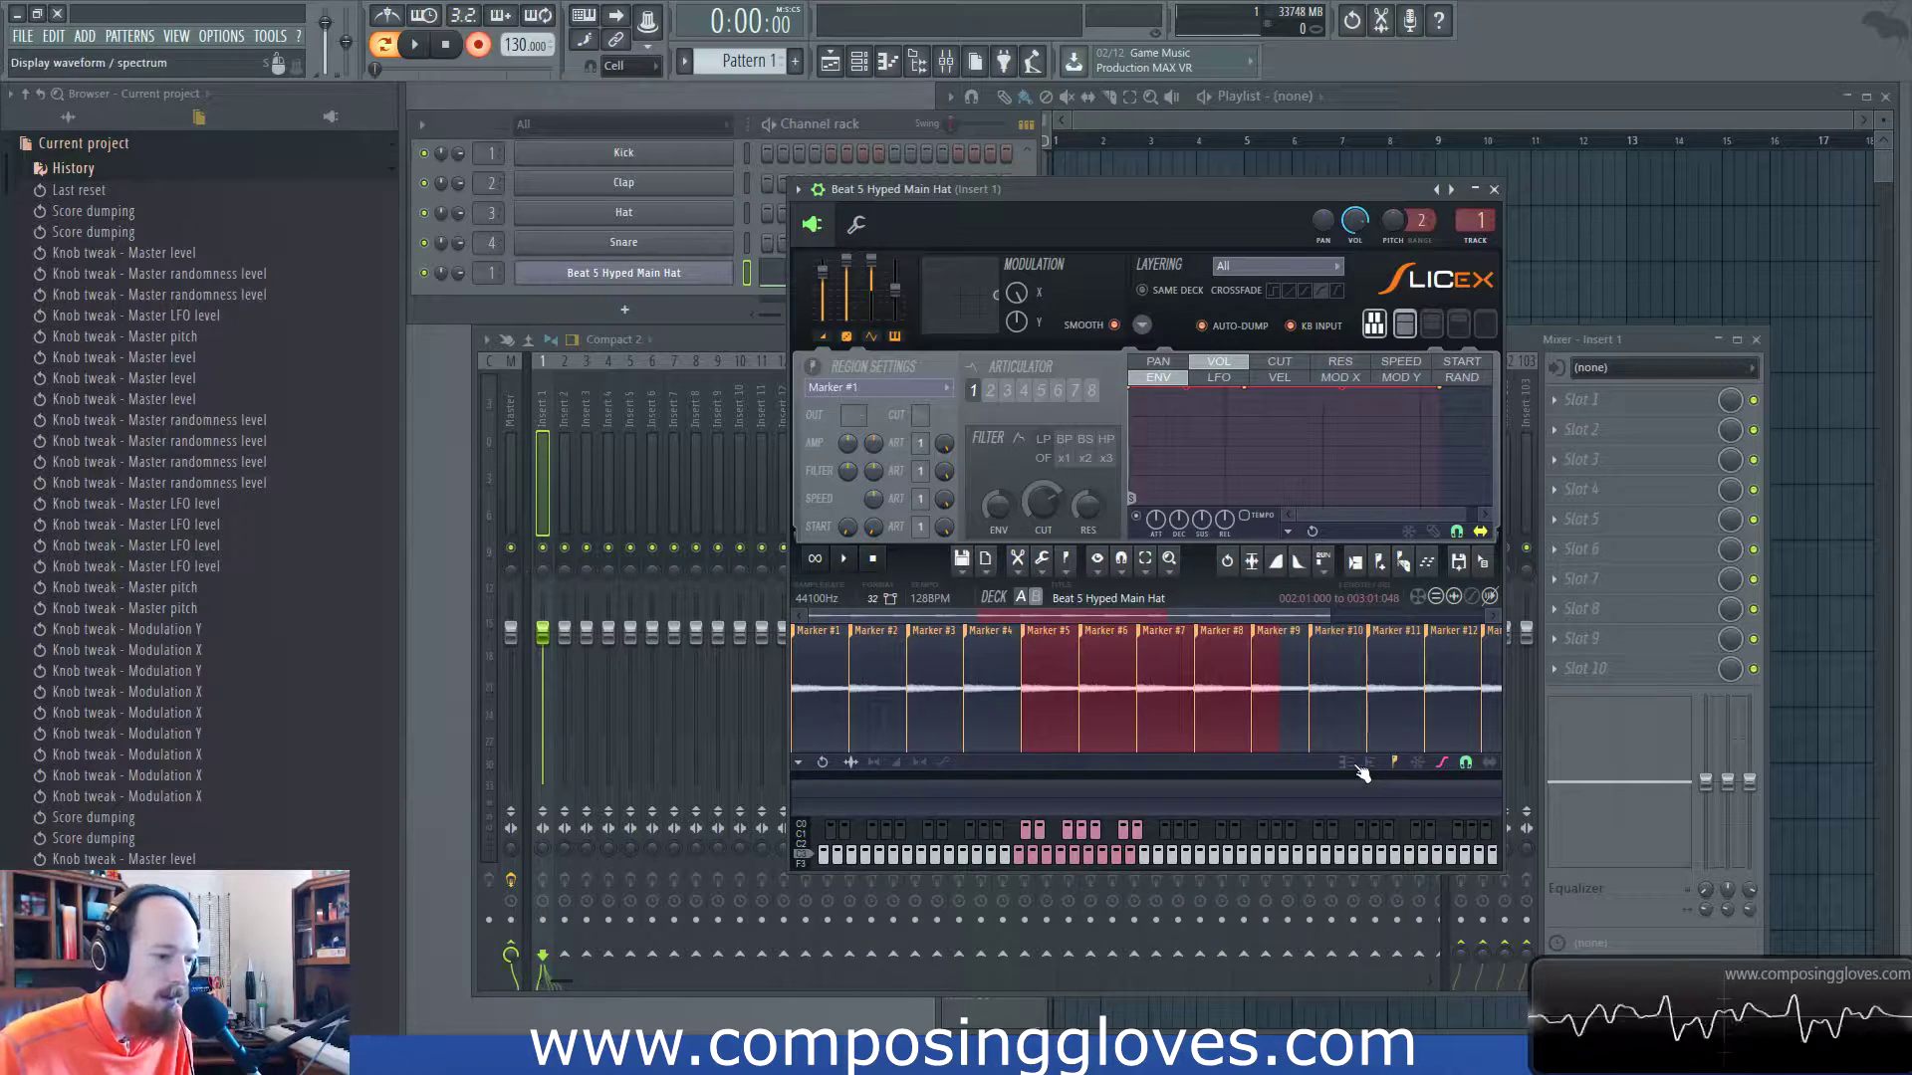
pyautogui.click(1346, 763)
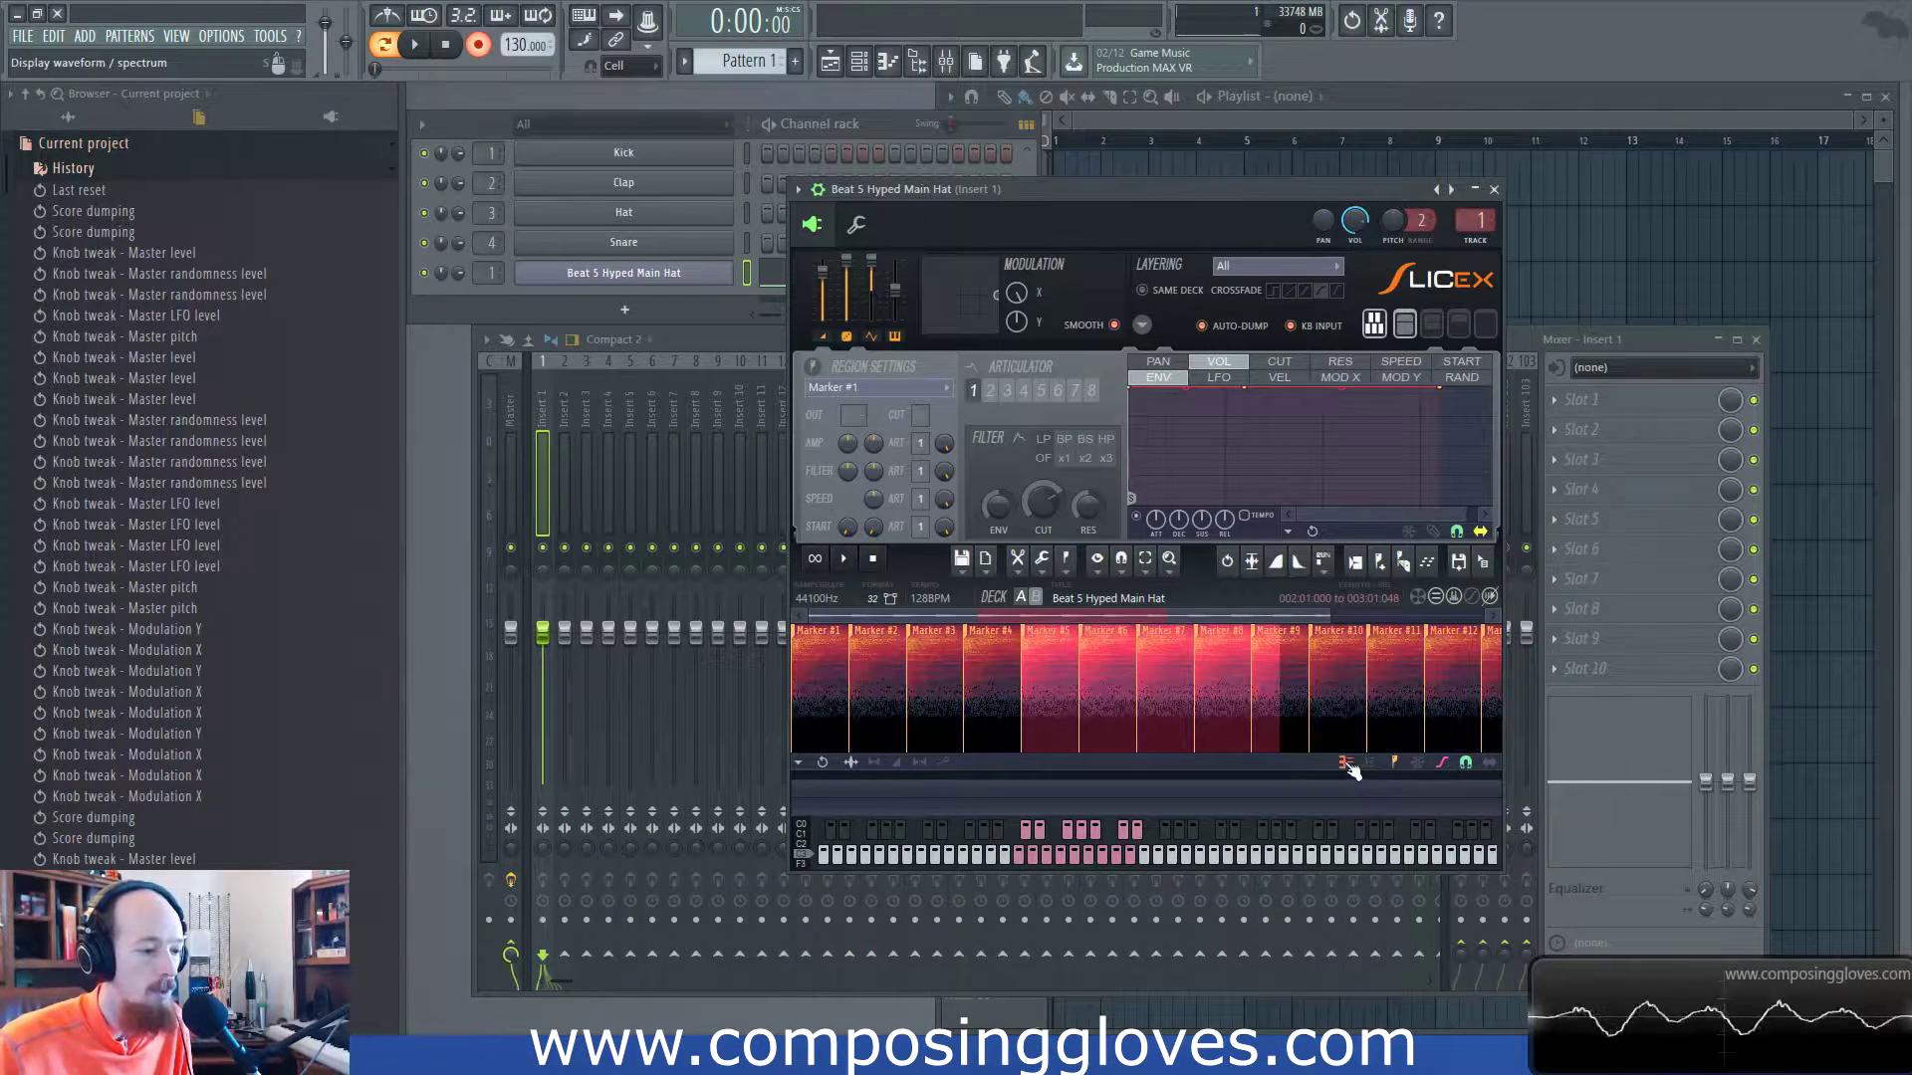
# Switch the sample display from spectrum back to waveform and look through the edit and view options.
pyautogui.click(1346, 764)
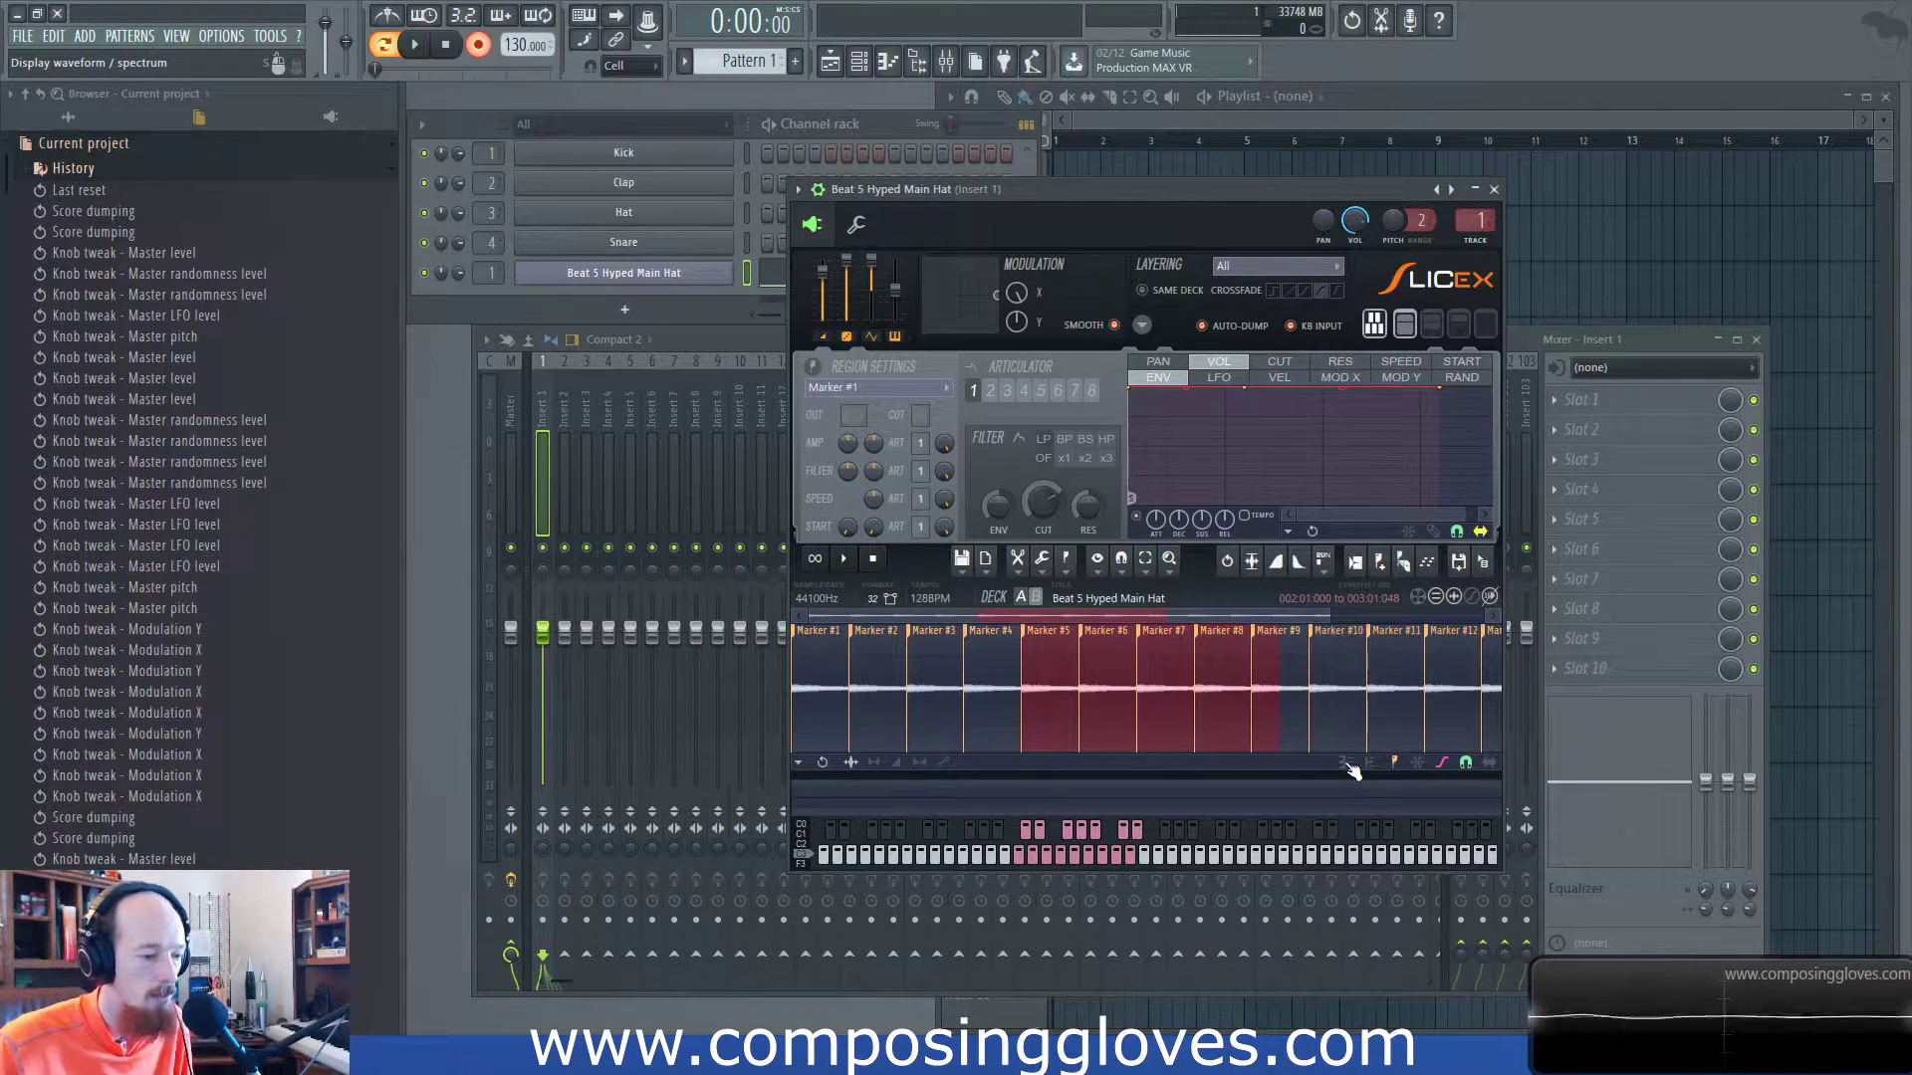
pyautogui.click(1018, 560)
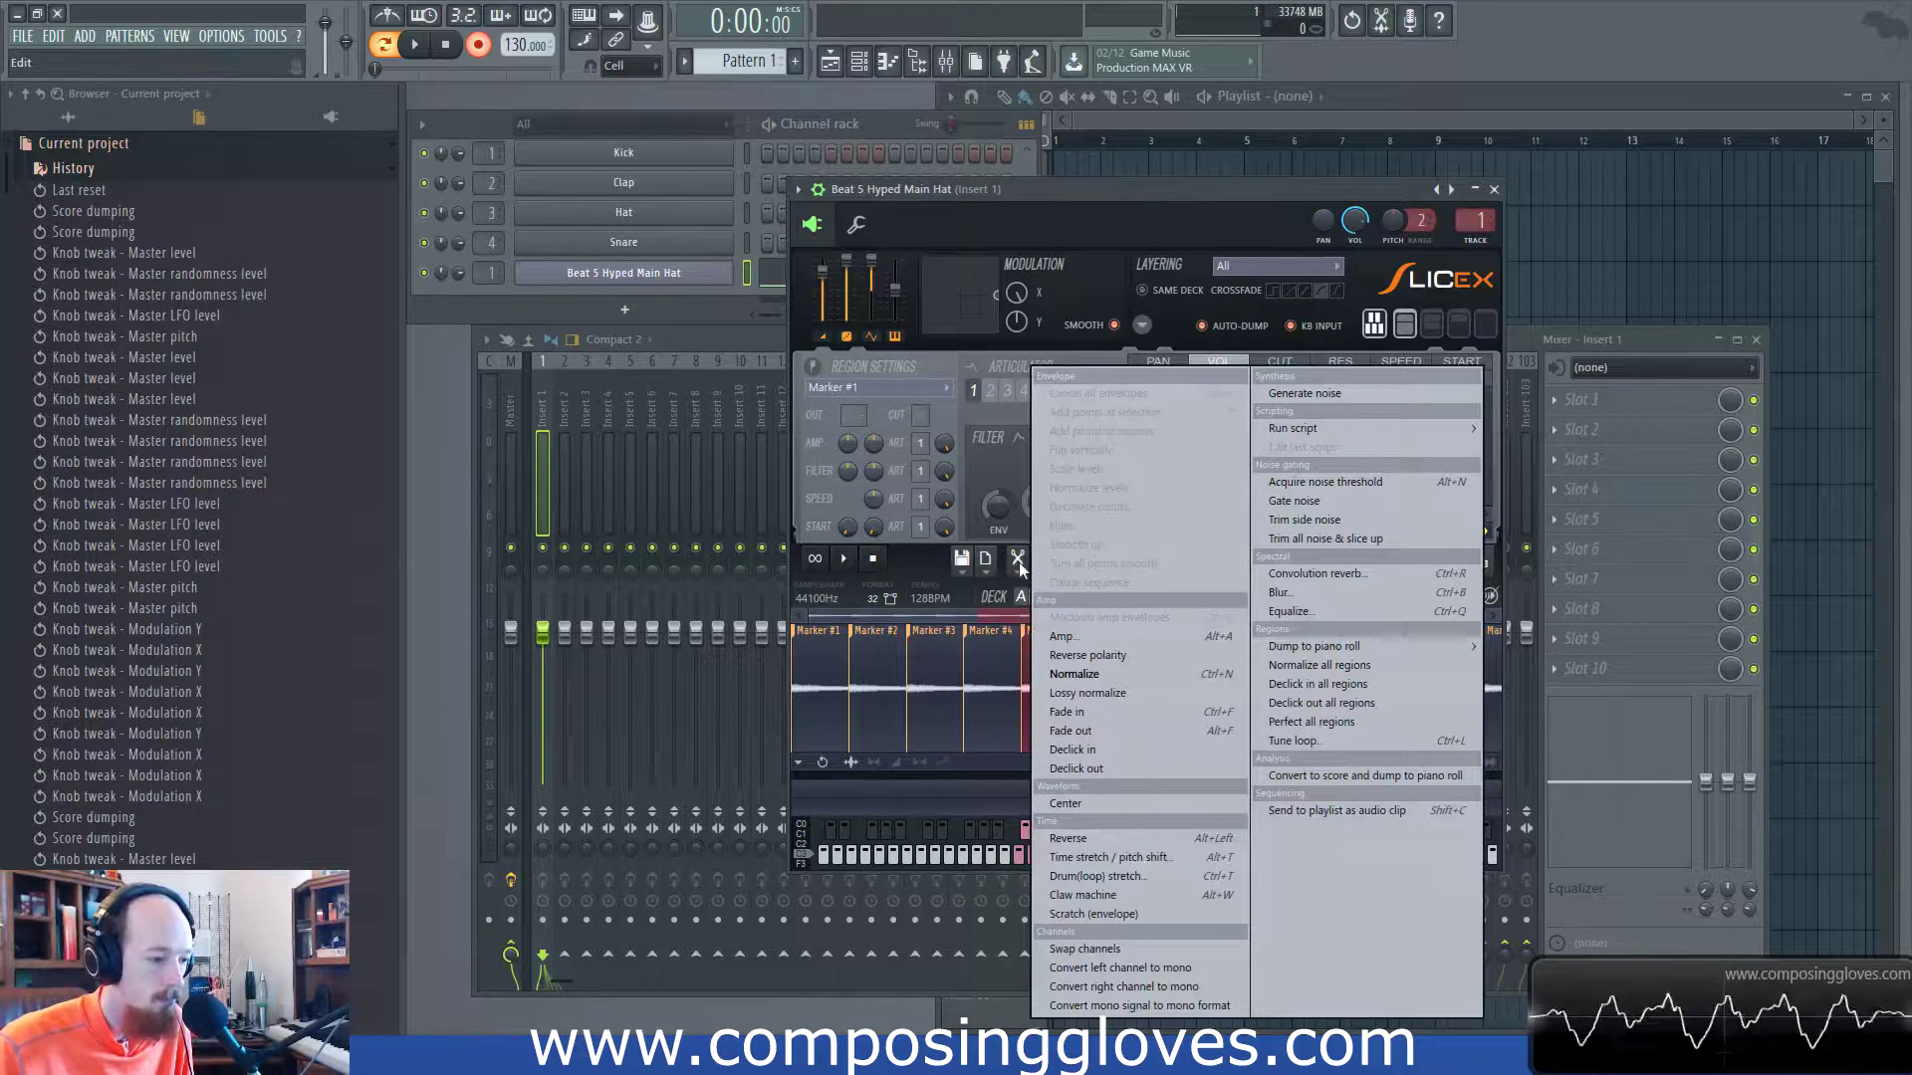
pyautogui.click(1019, 562)
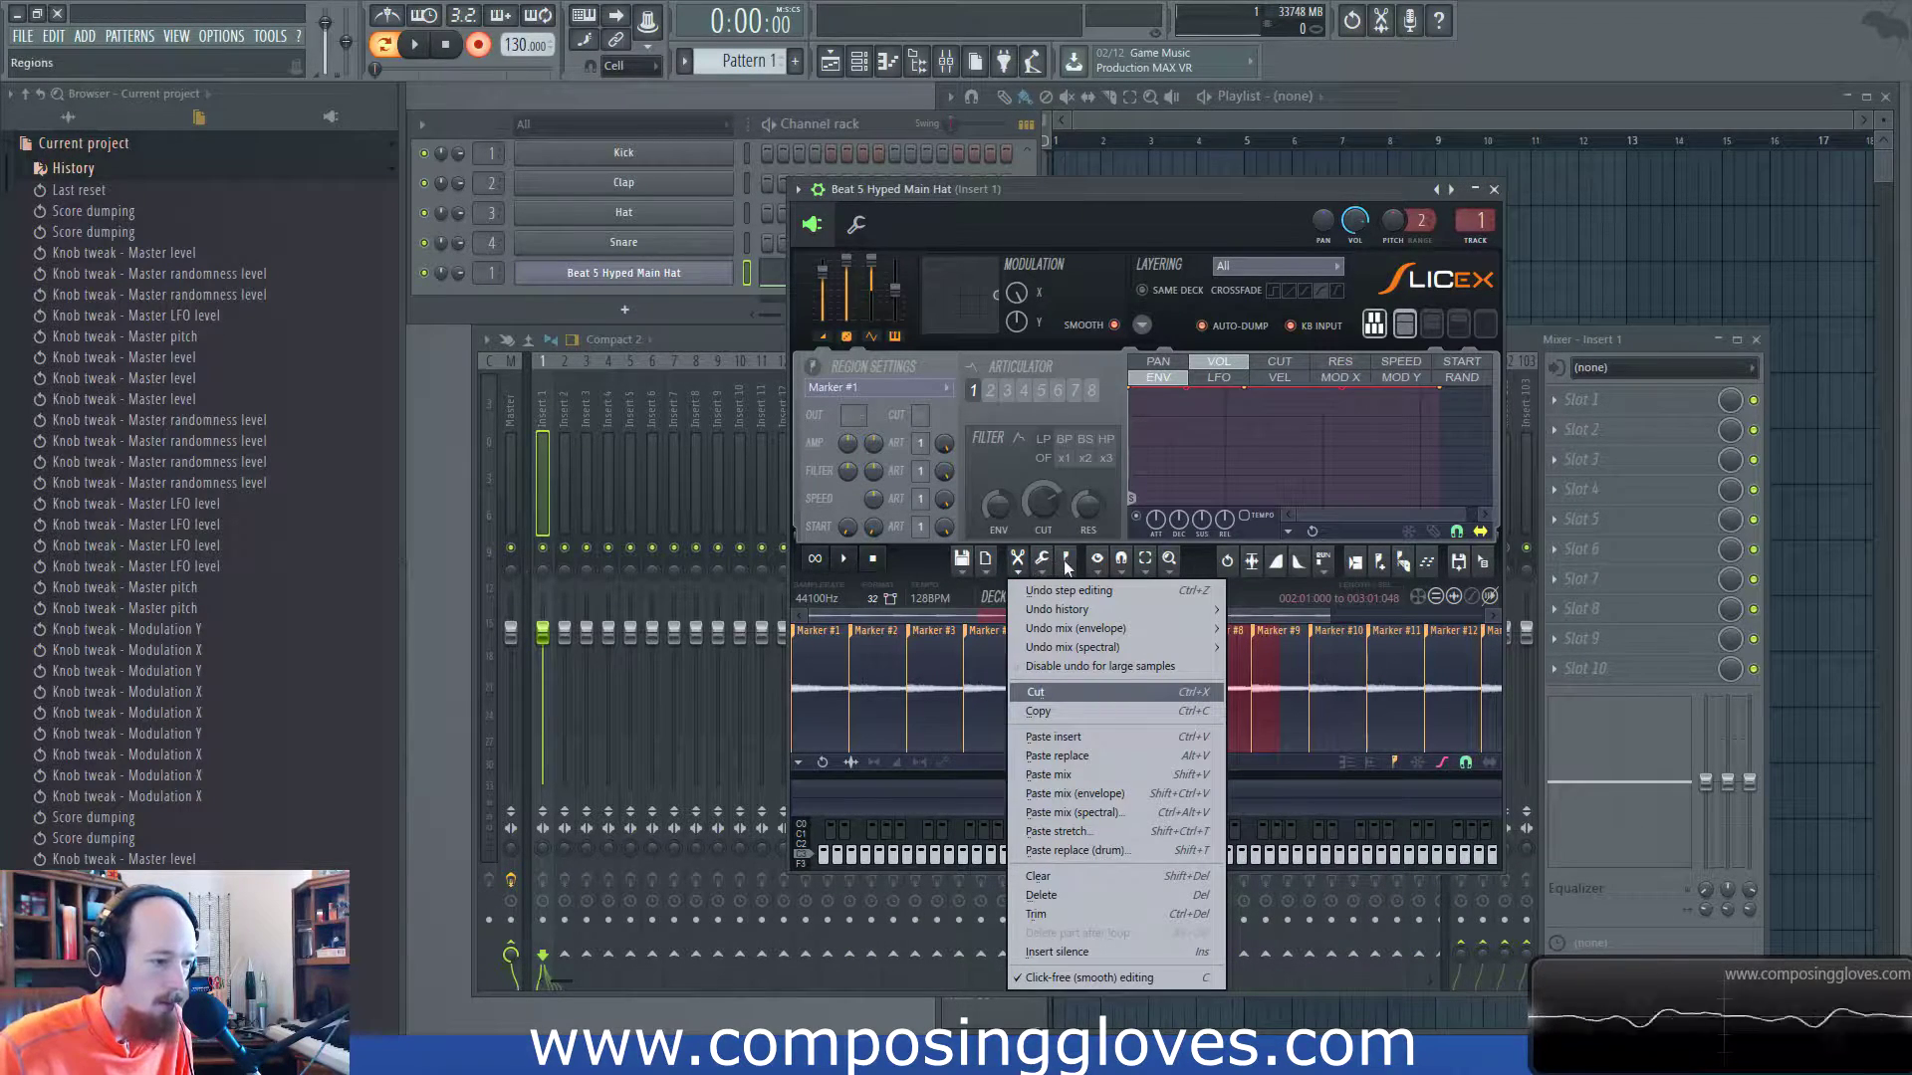
pyautogui.click(1095, 564)
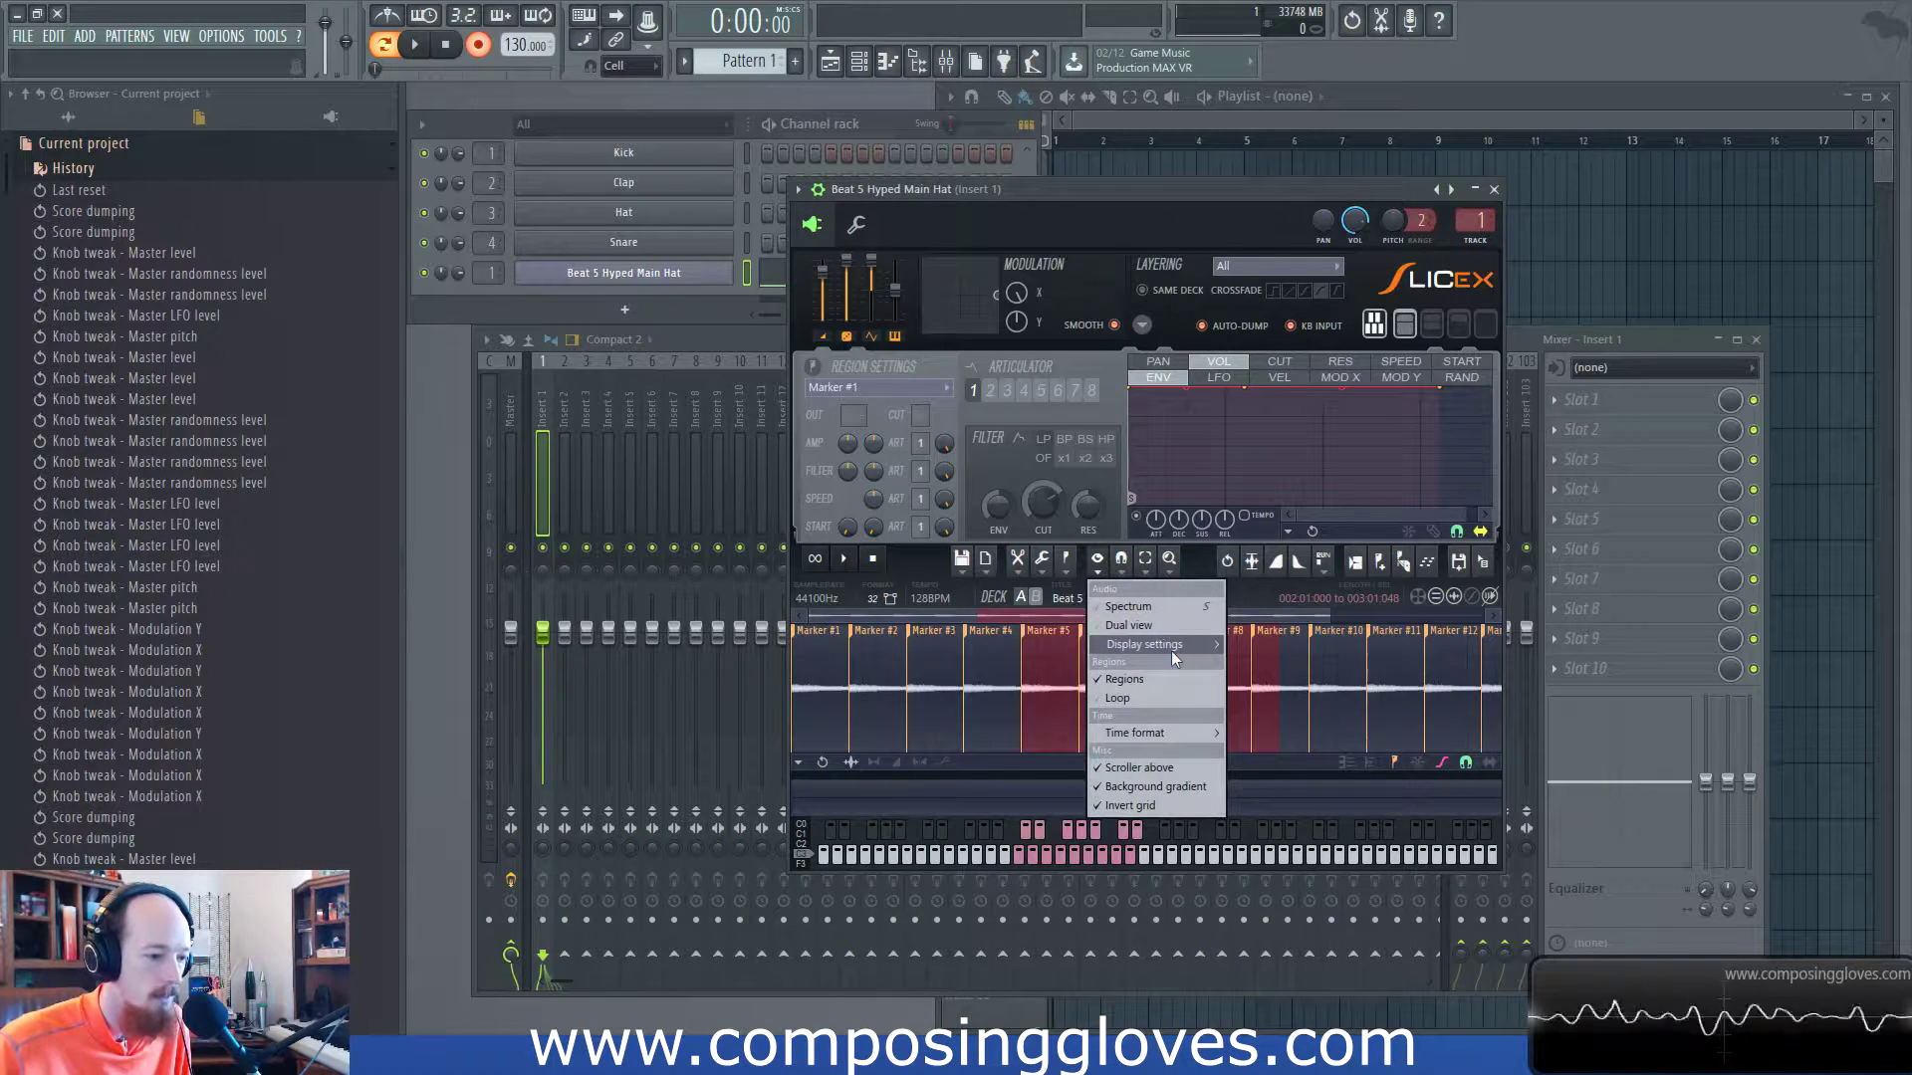
pyautogui.moveTo(1172, 652)
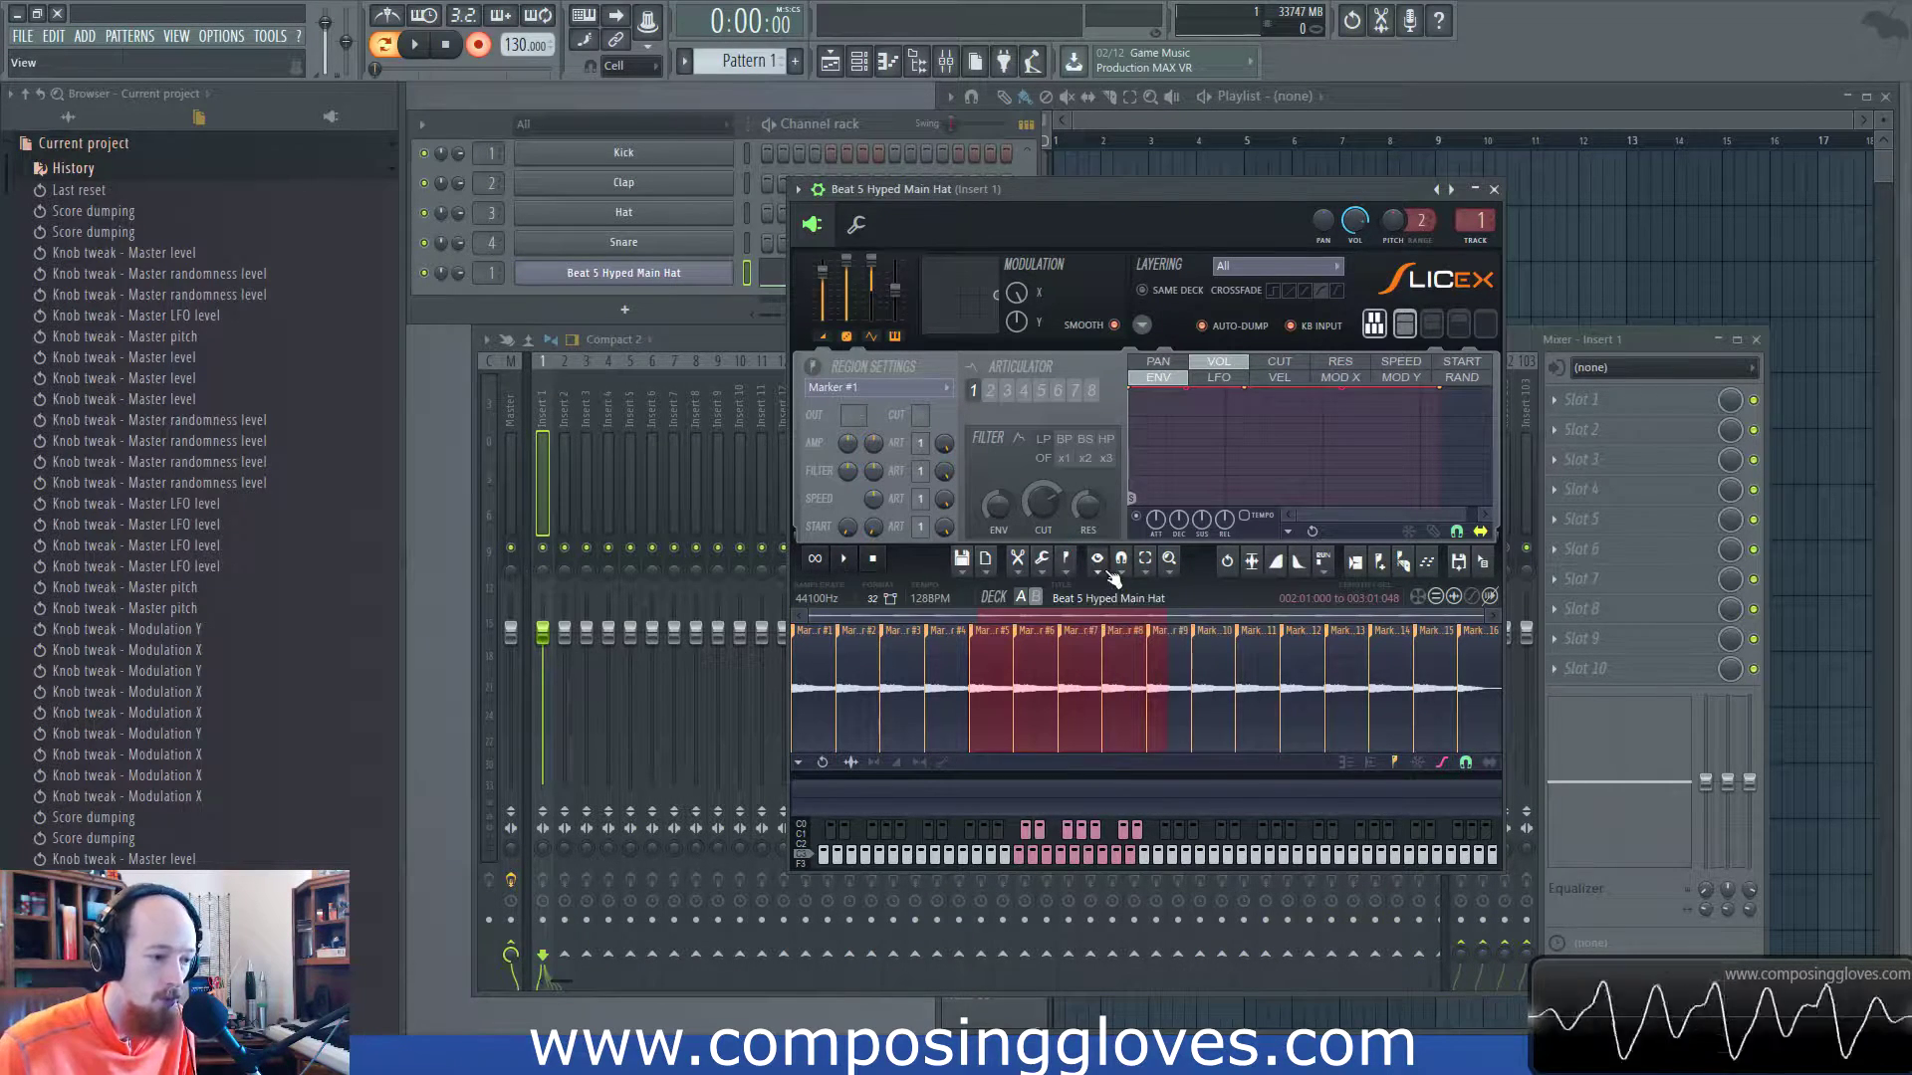
# Turn on dual view to overlay the sample's waveform and spectrum, and turn it off again.
pyautogui.click(1100, 570)
pyautogui.click(1120, 609)
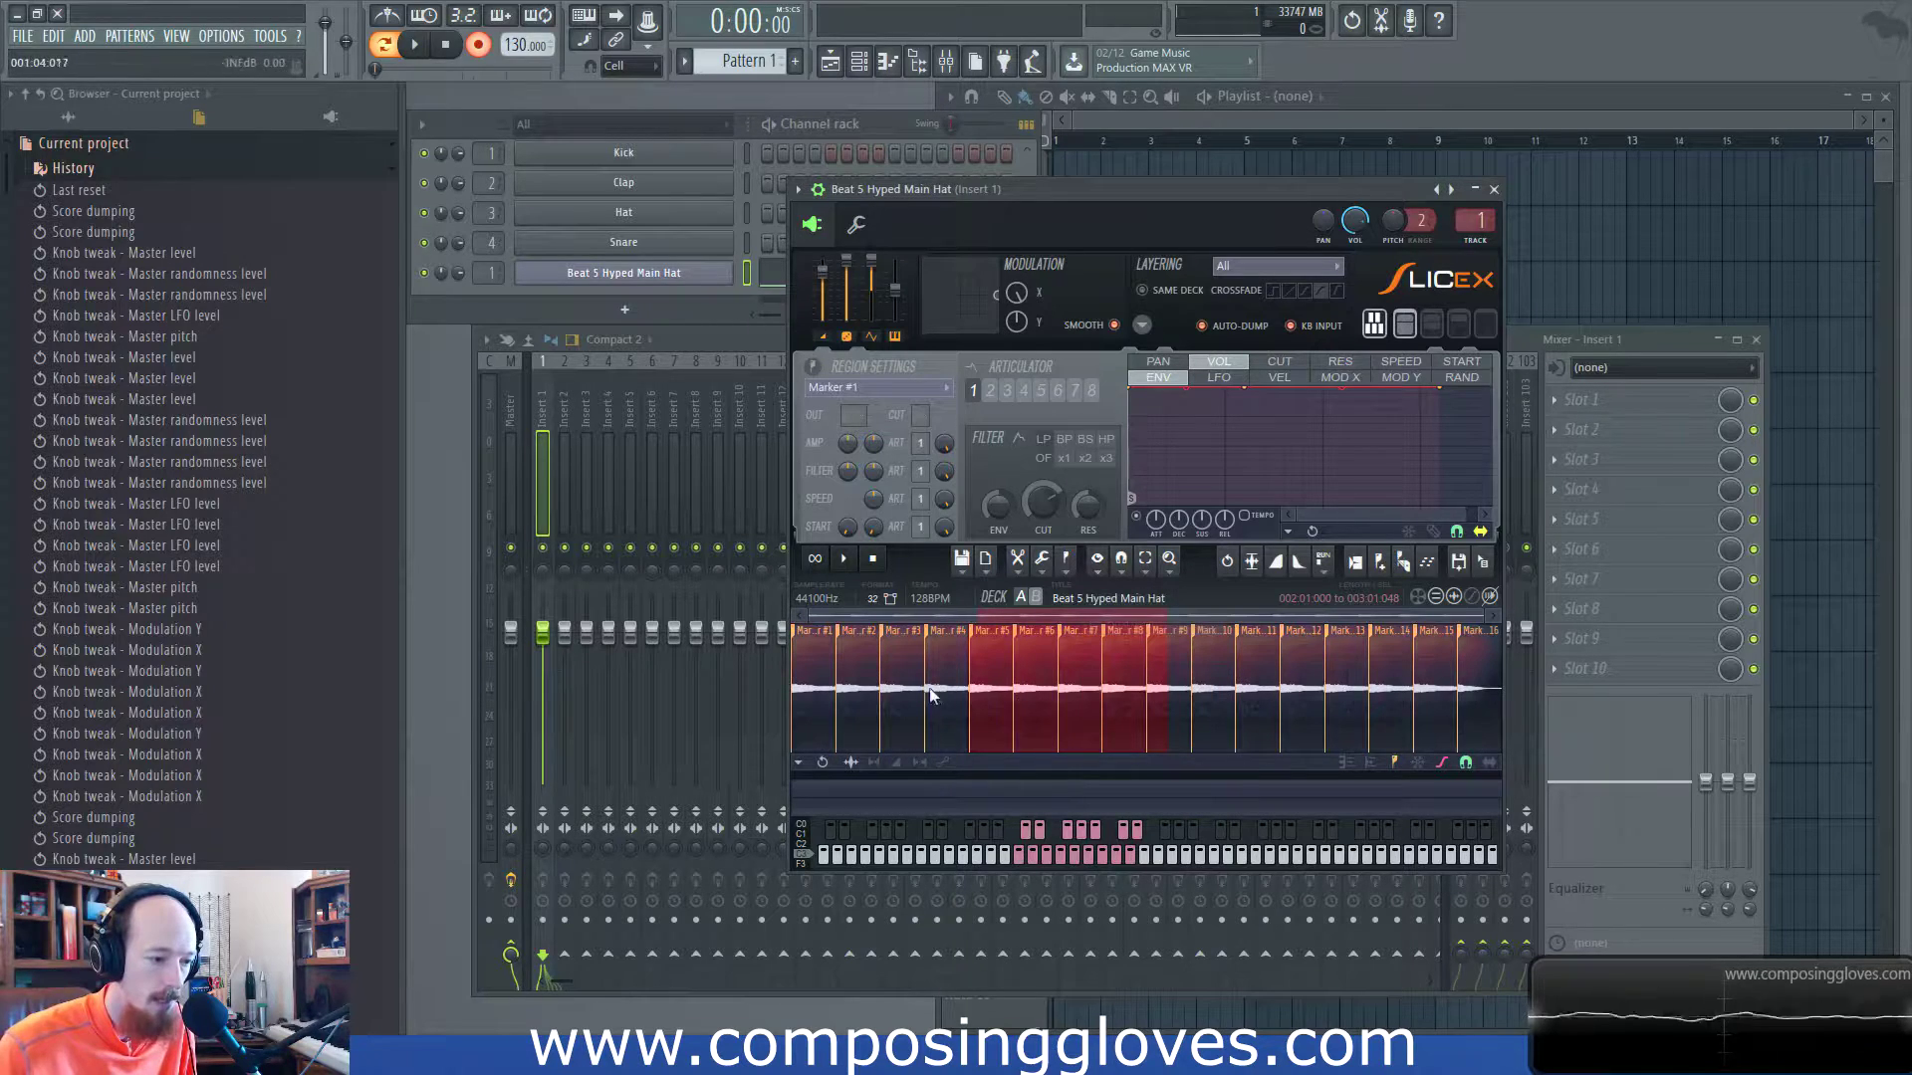
pyautogui.click(1097, 563)
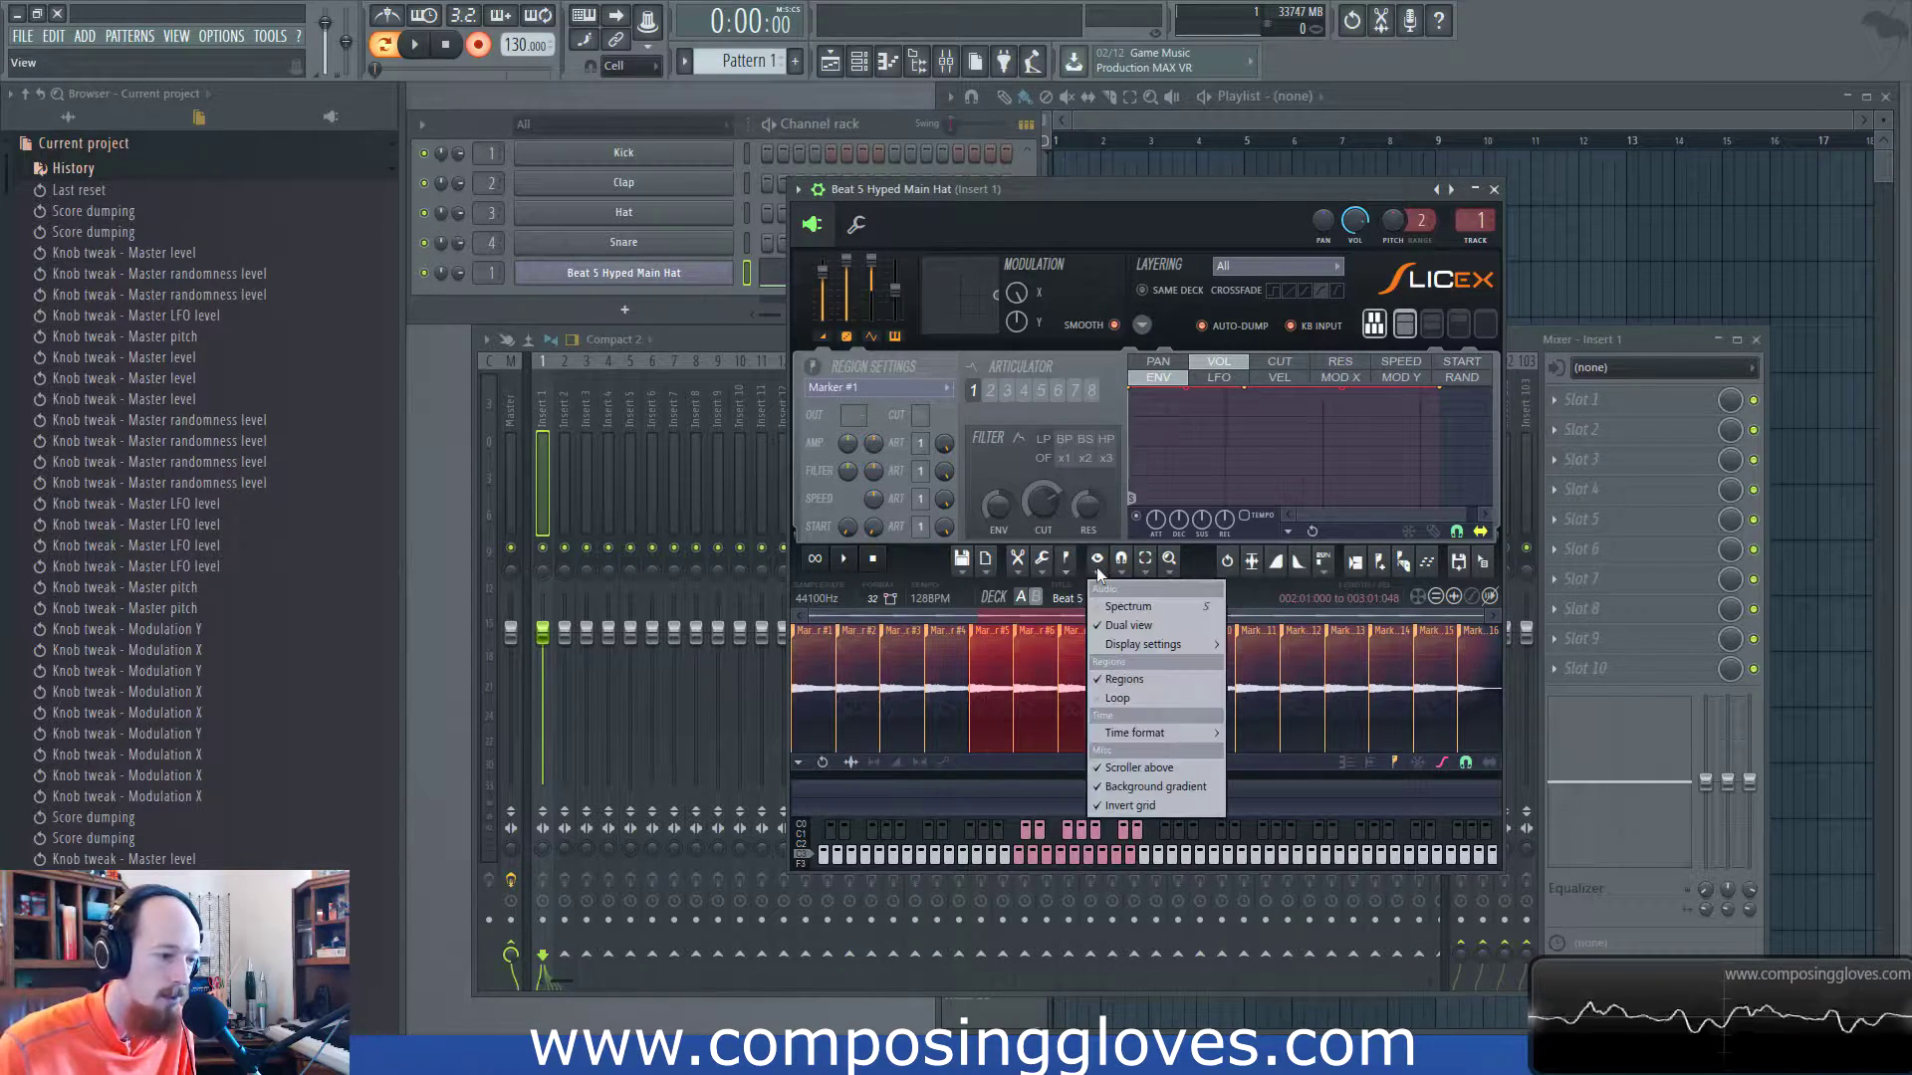
pyautogui.click(1143, 635)
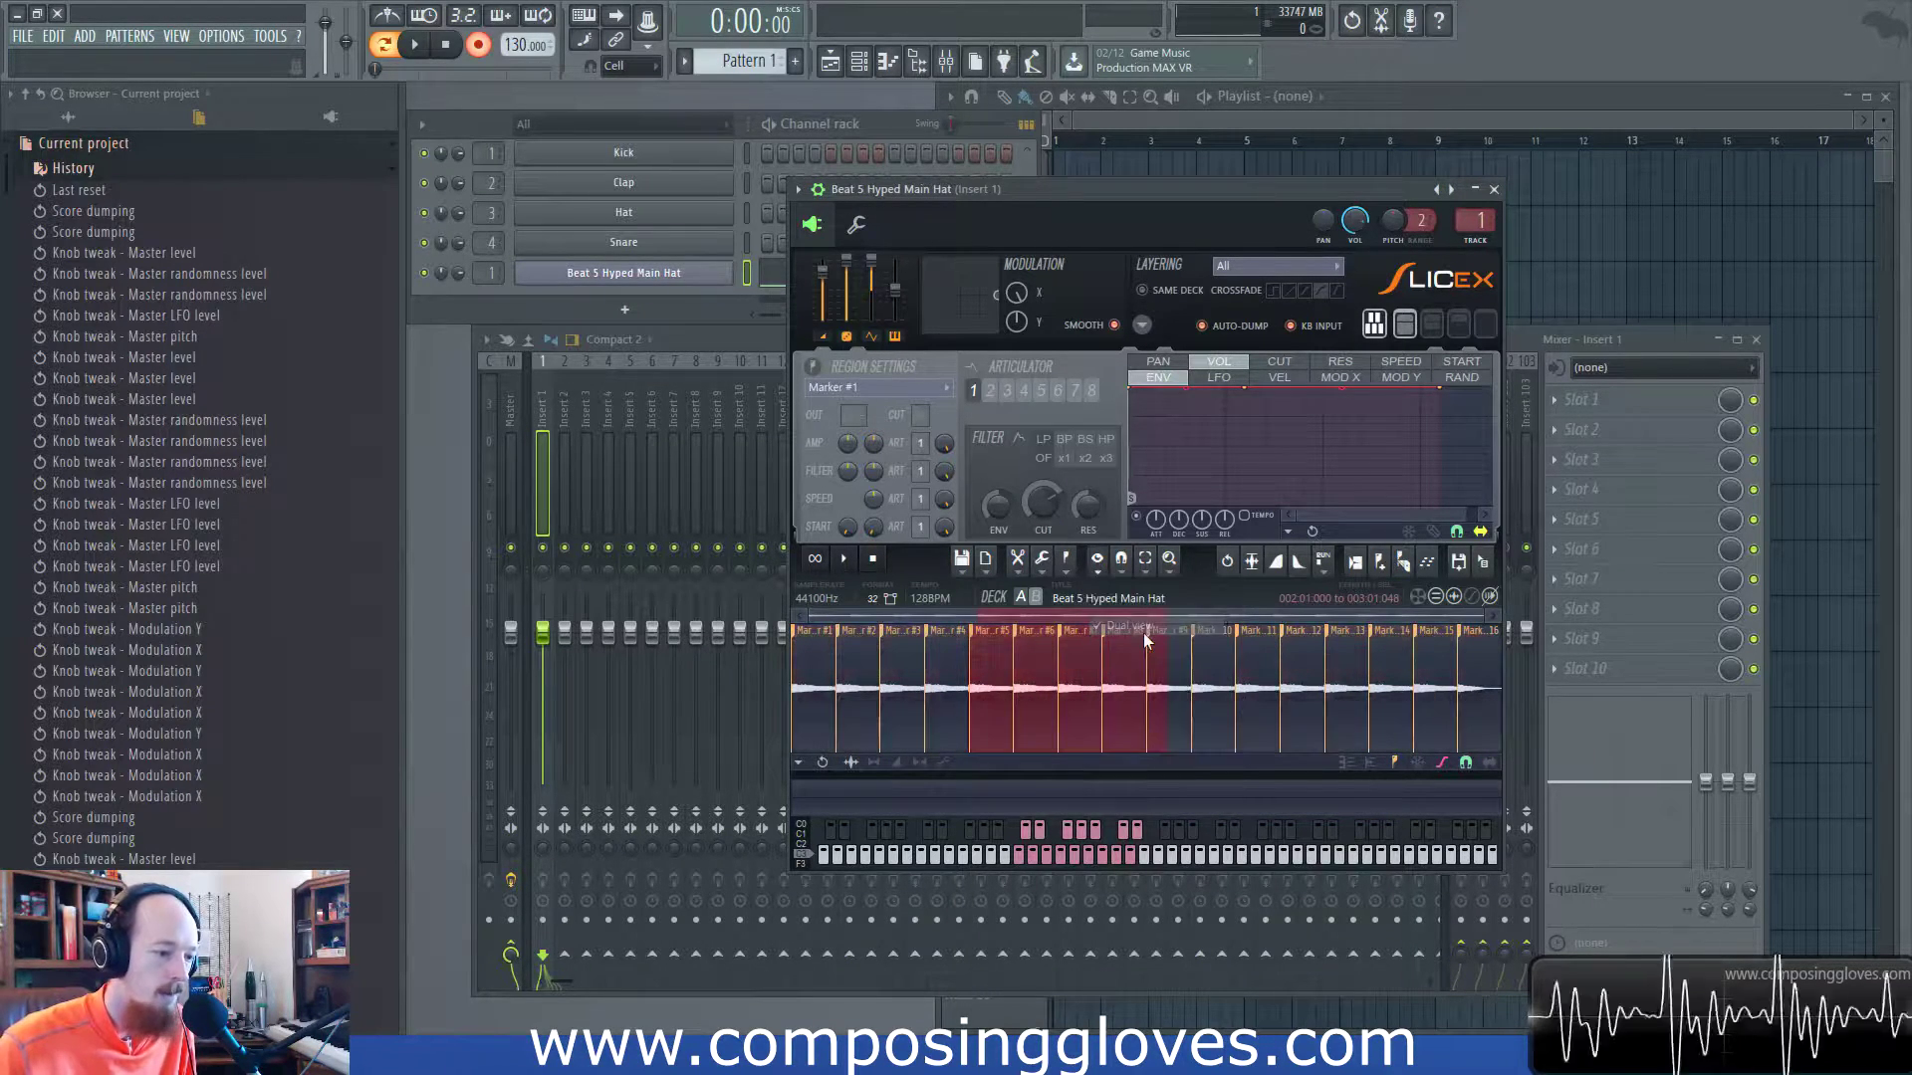
# Compare the wave editor's processing tools with the options of the region's volume envelope.
pyautogui.scroll(5, 1076, 682)
pyautogui.click(1076, 681)
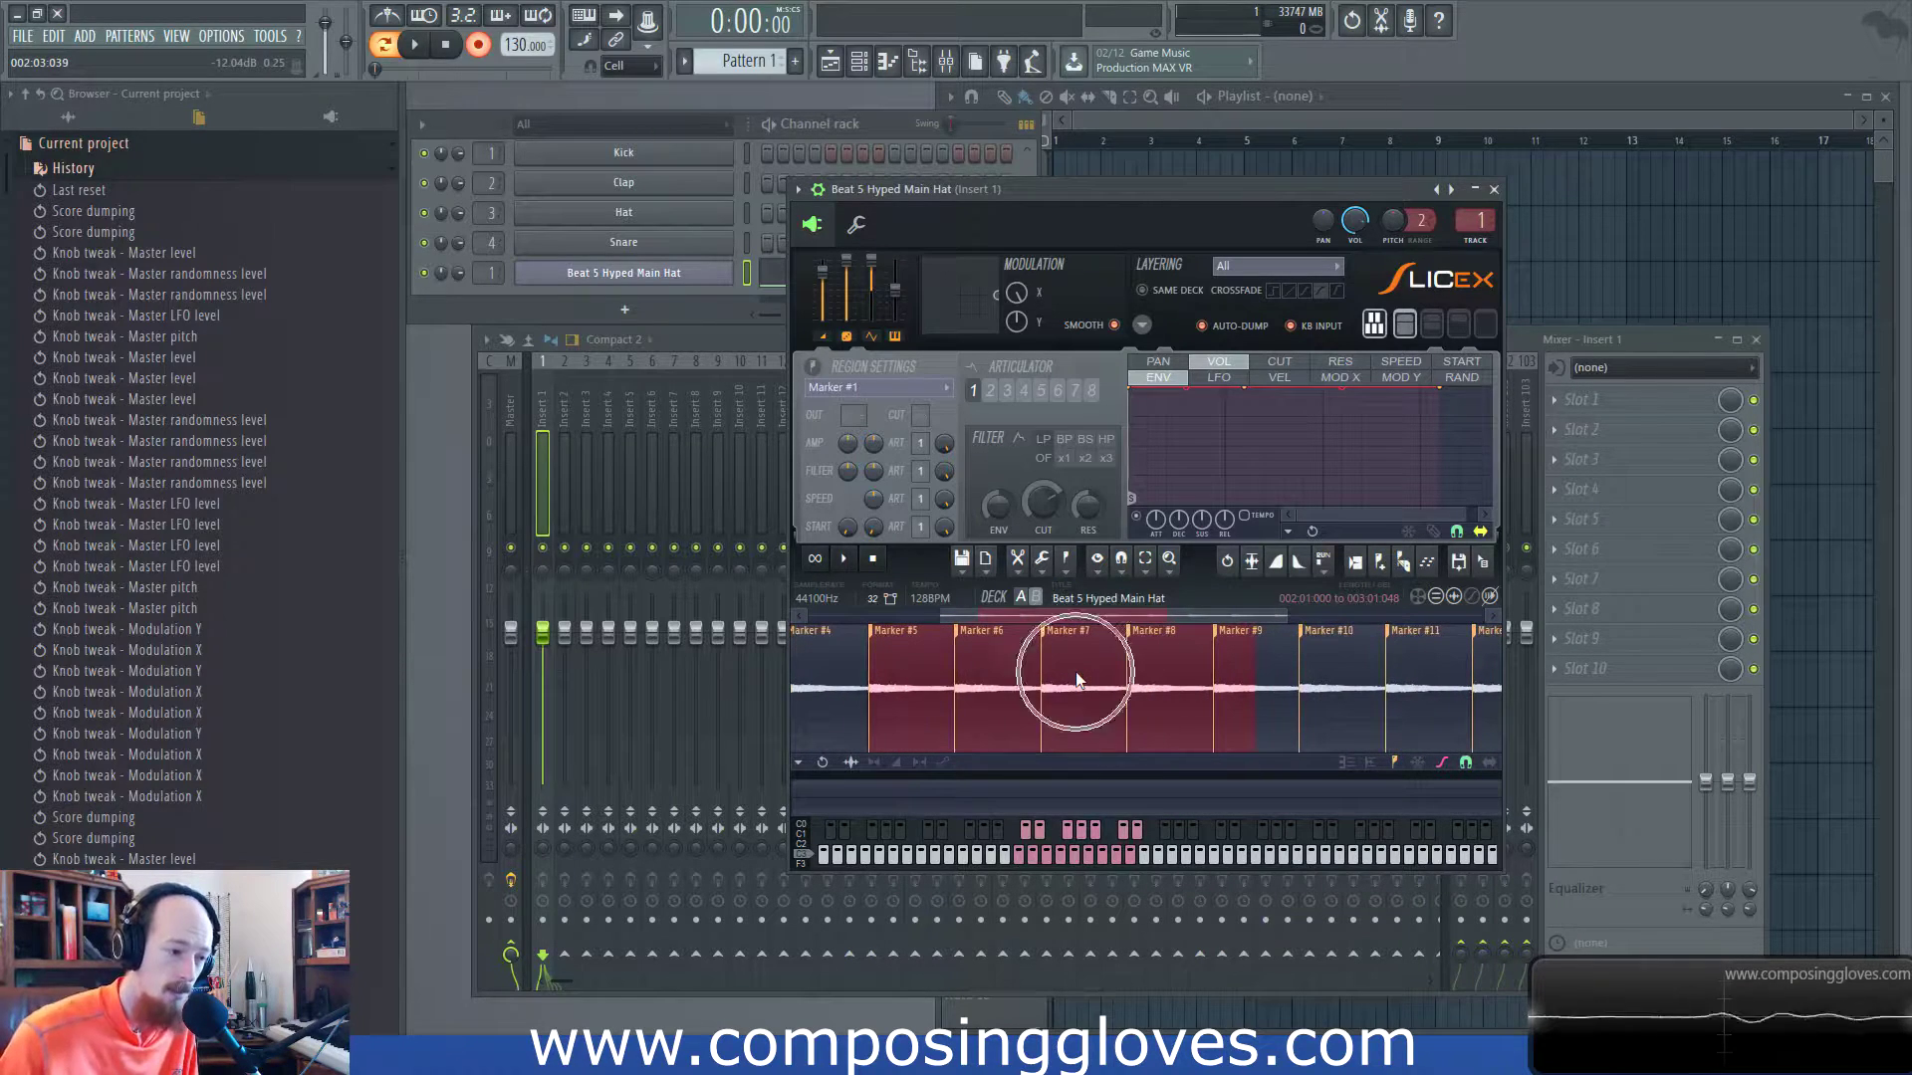
pyautogui.click(1046, 575)
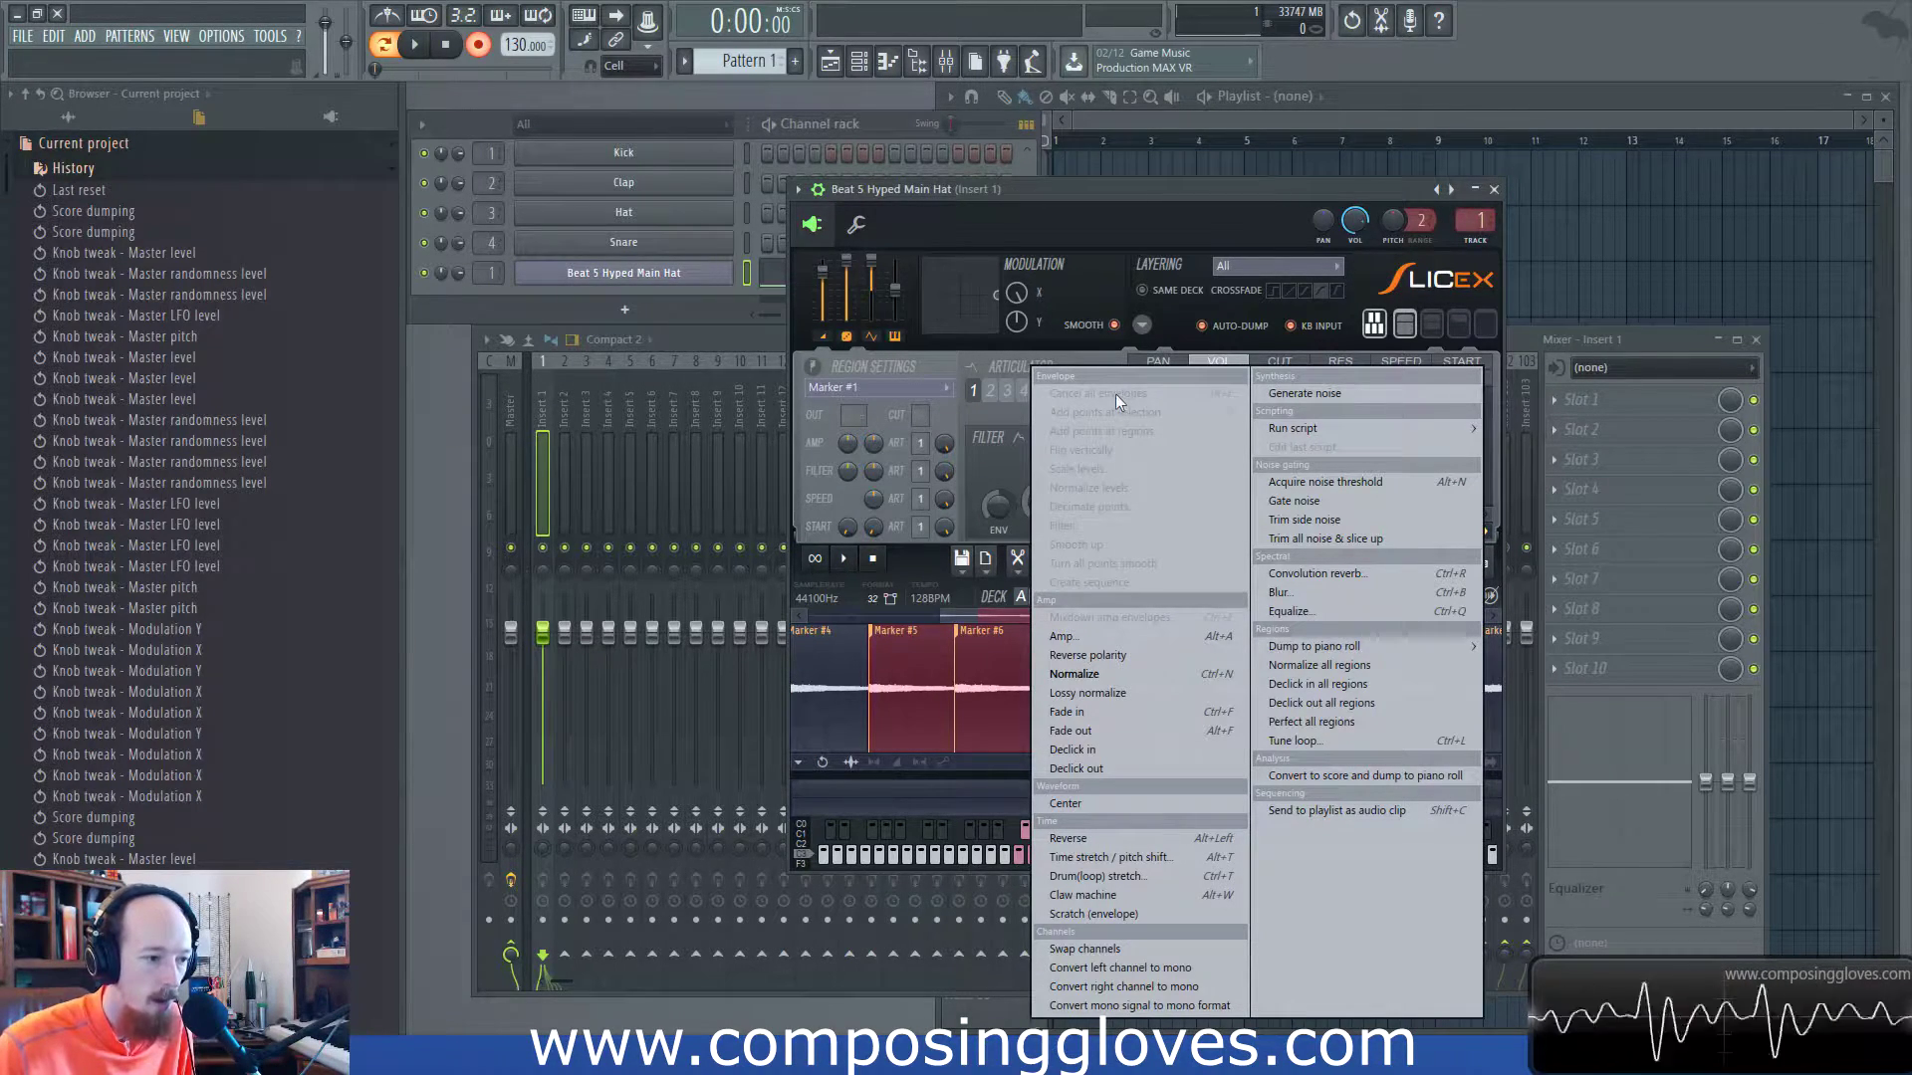
pyautogui.click(1169, 218)
pyautogui.click(1289, 533)
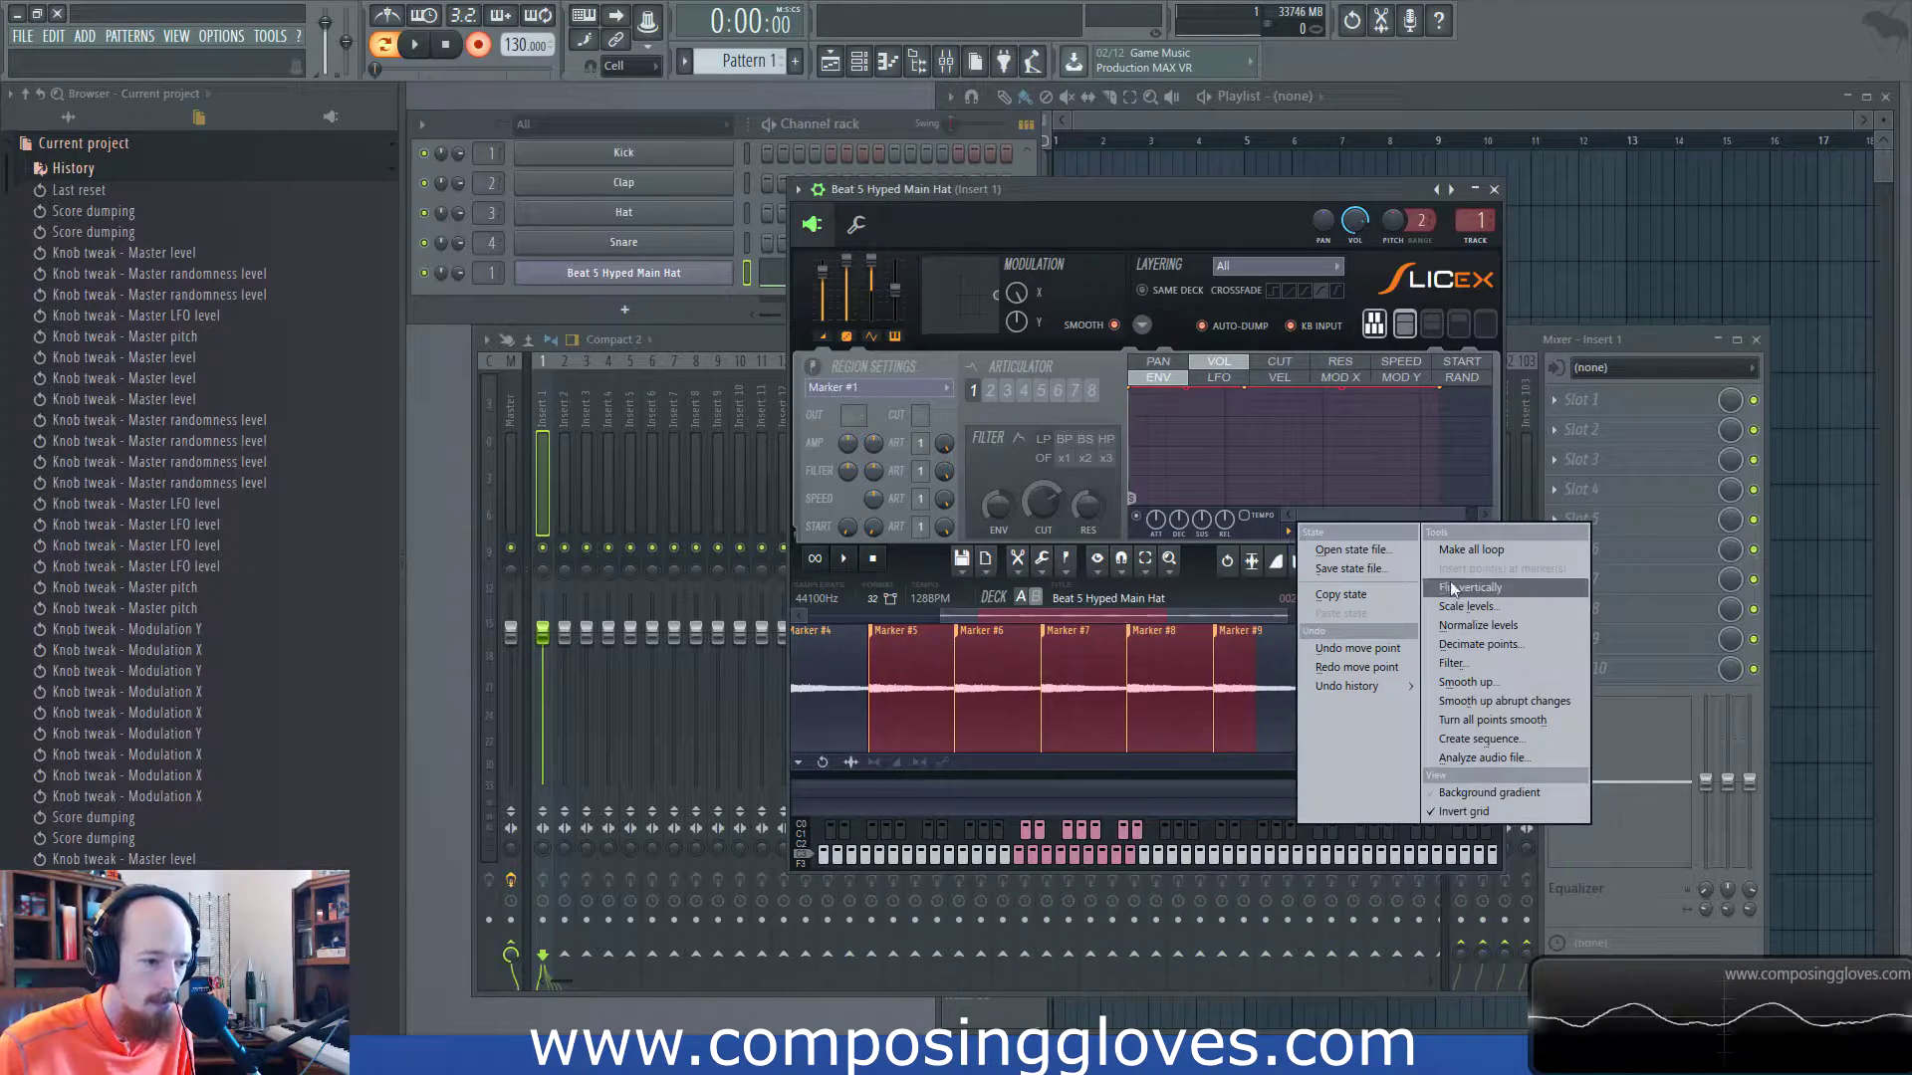
pyautogui.click(1302, 504)
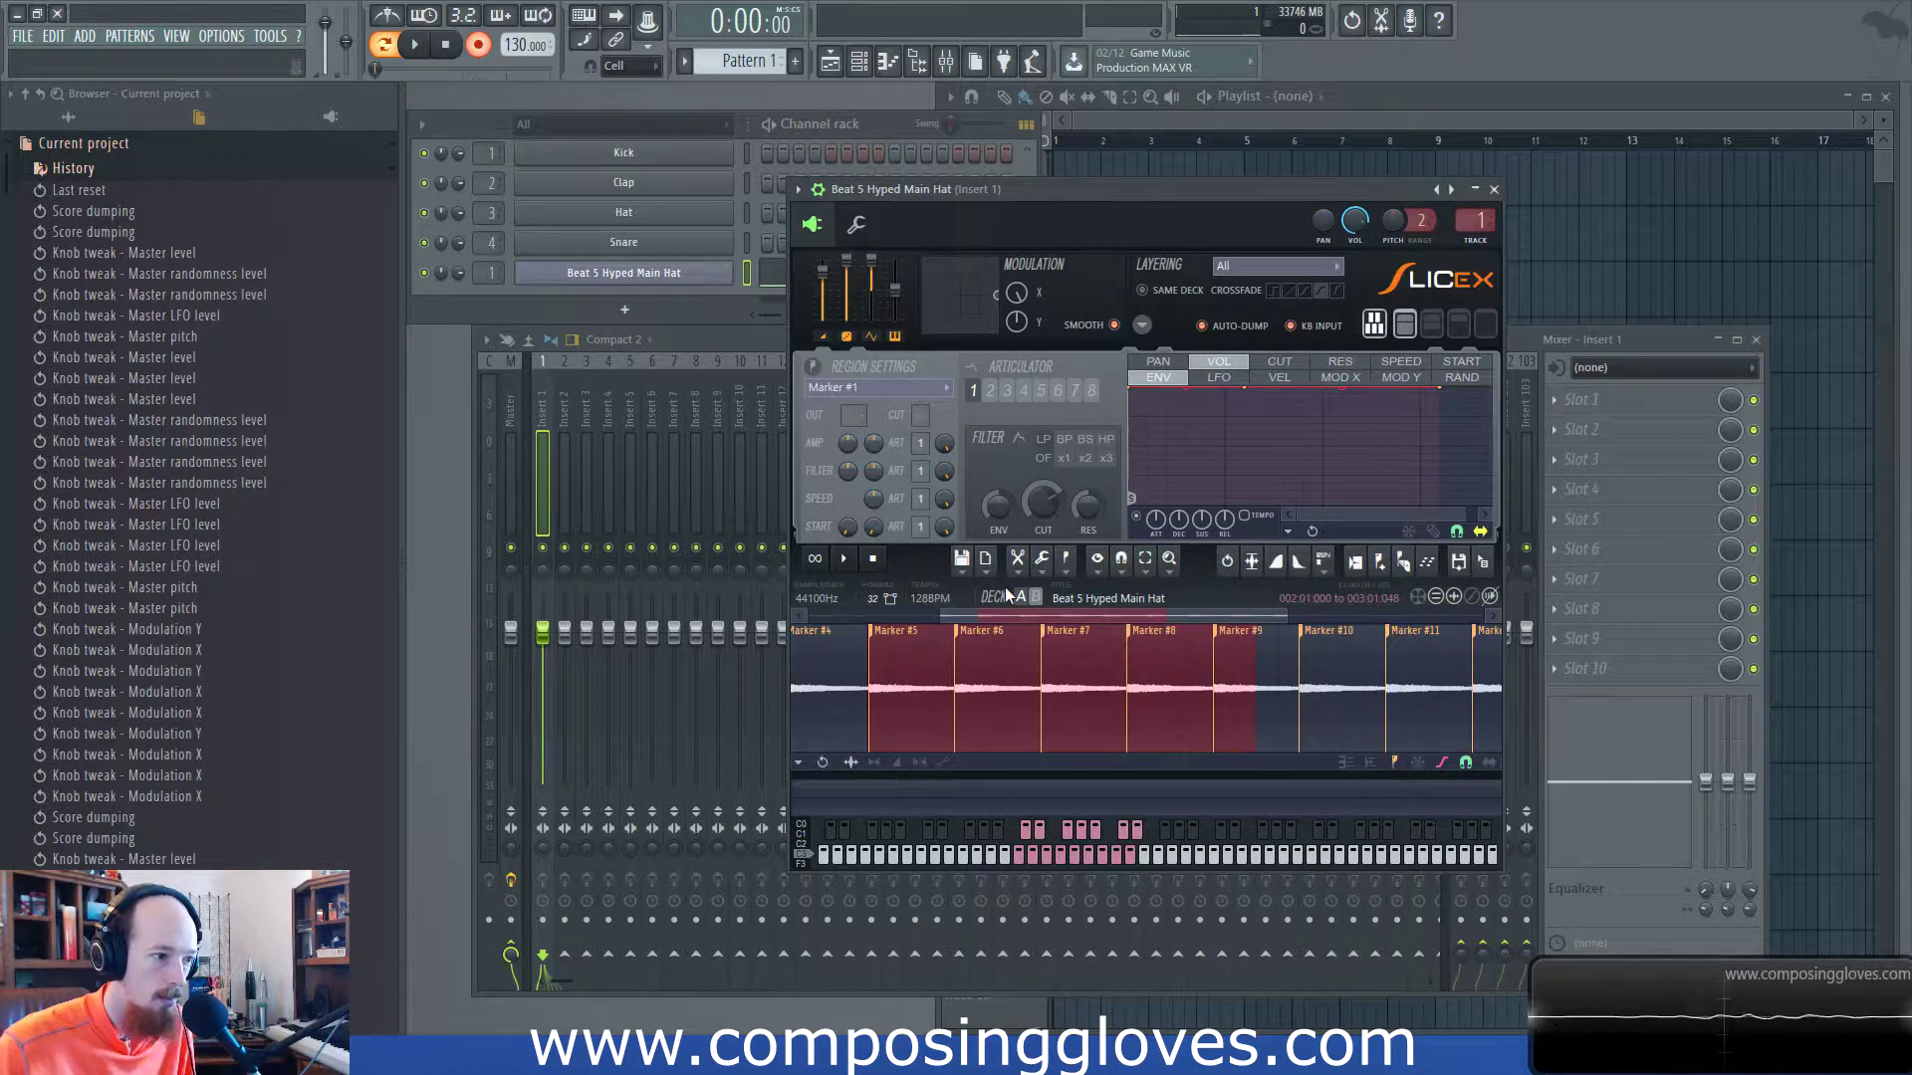
# Review the amplitude and declick commands and inspect the waveform closely around markers #6 and #7.
pyautogui.click(1017, 560)
pyautogui.click(1039, 562)
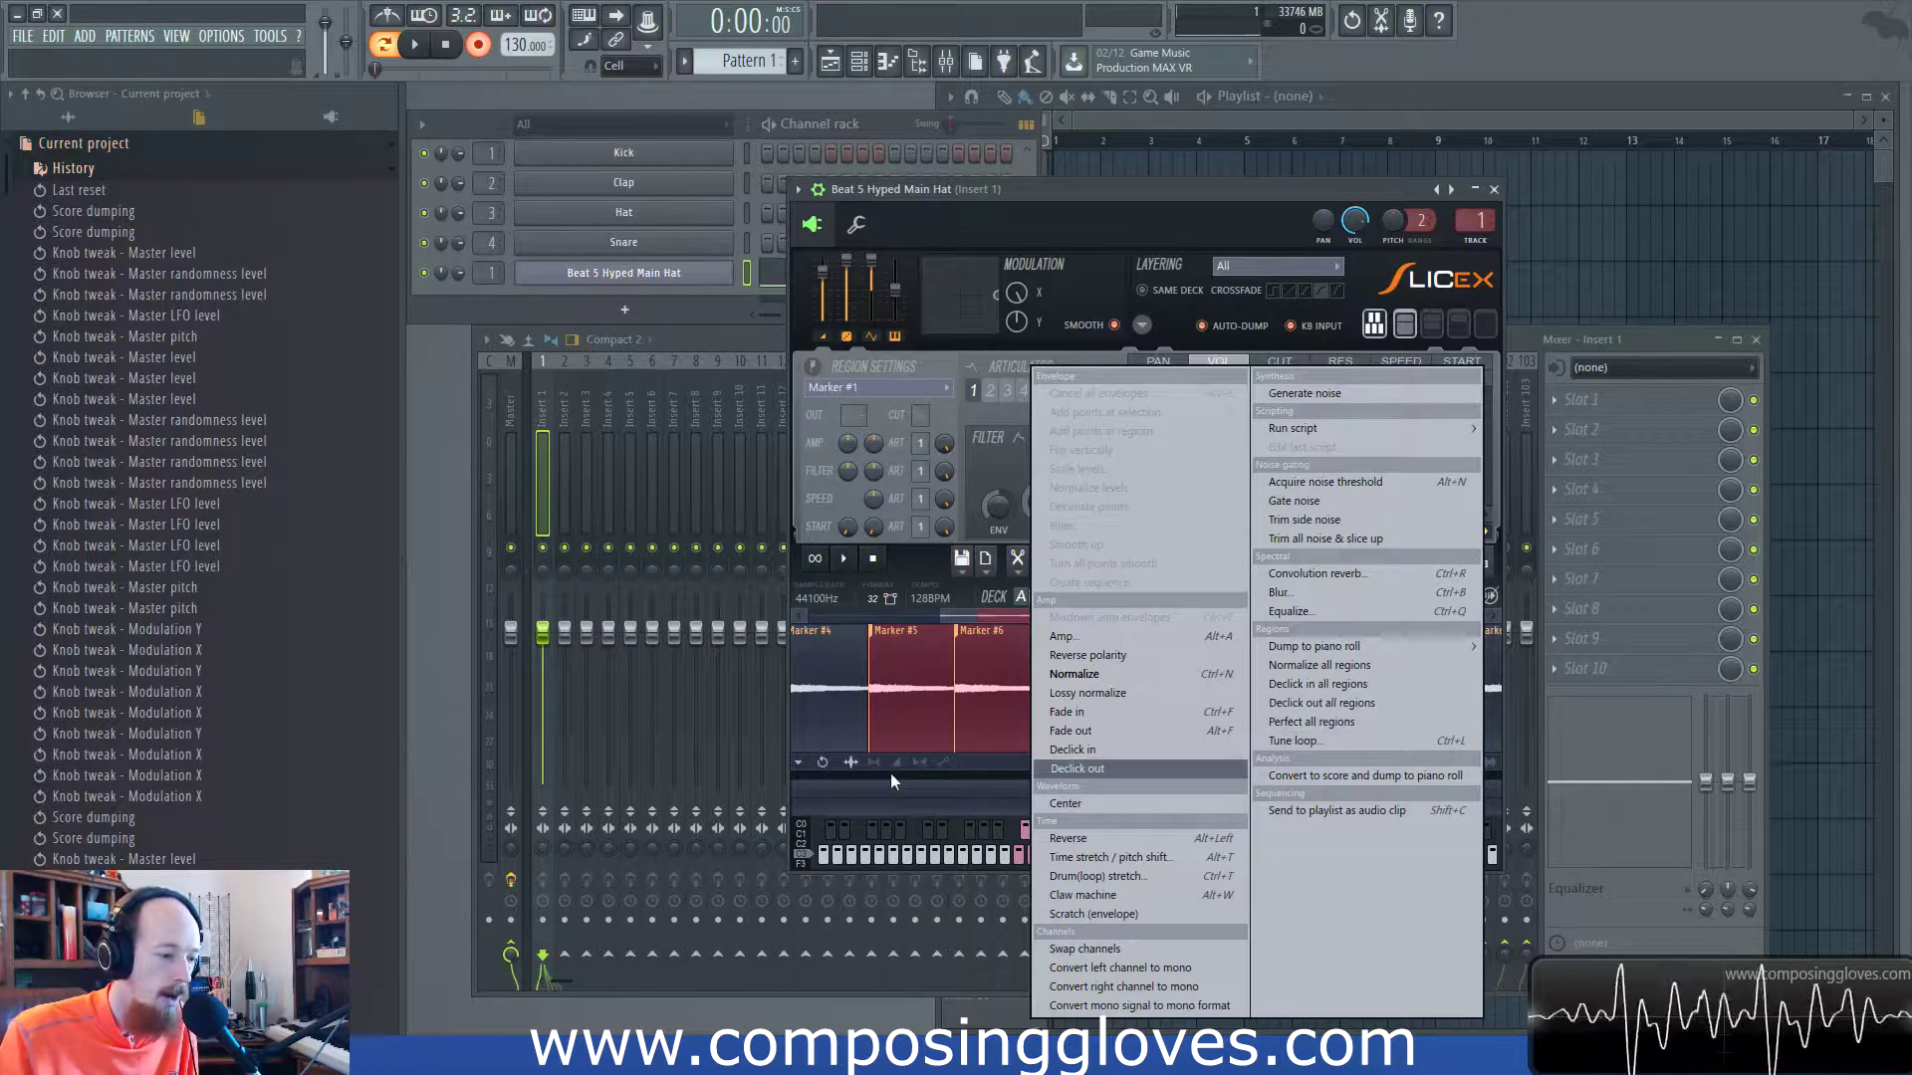
pyautogui.click(992, 763)
pyautogui.scroll(6, 972, 733)
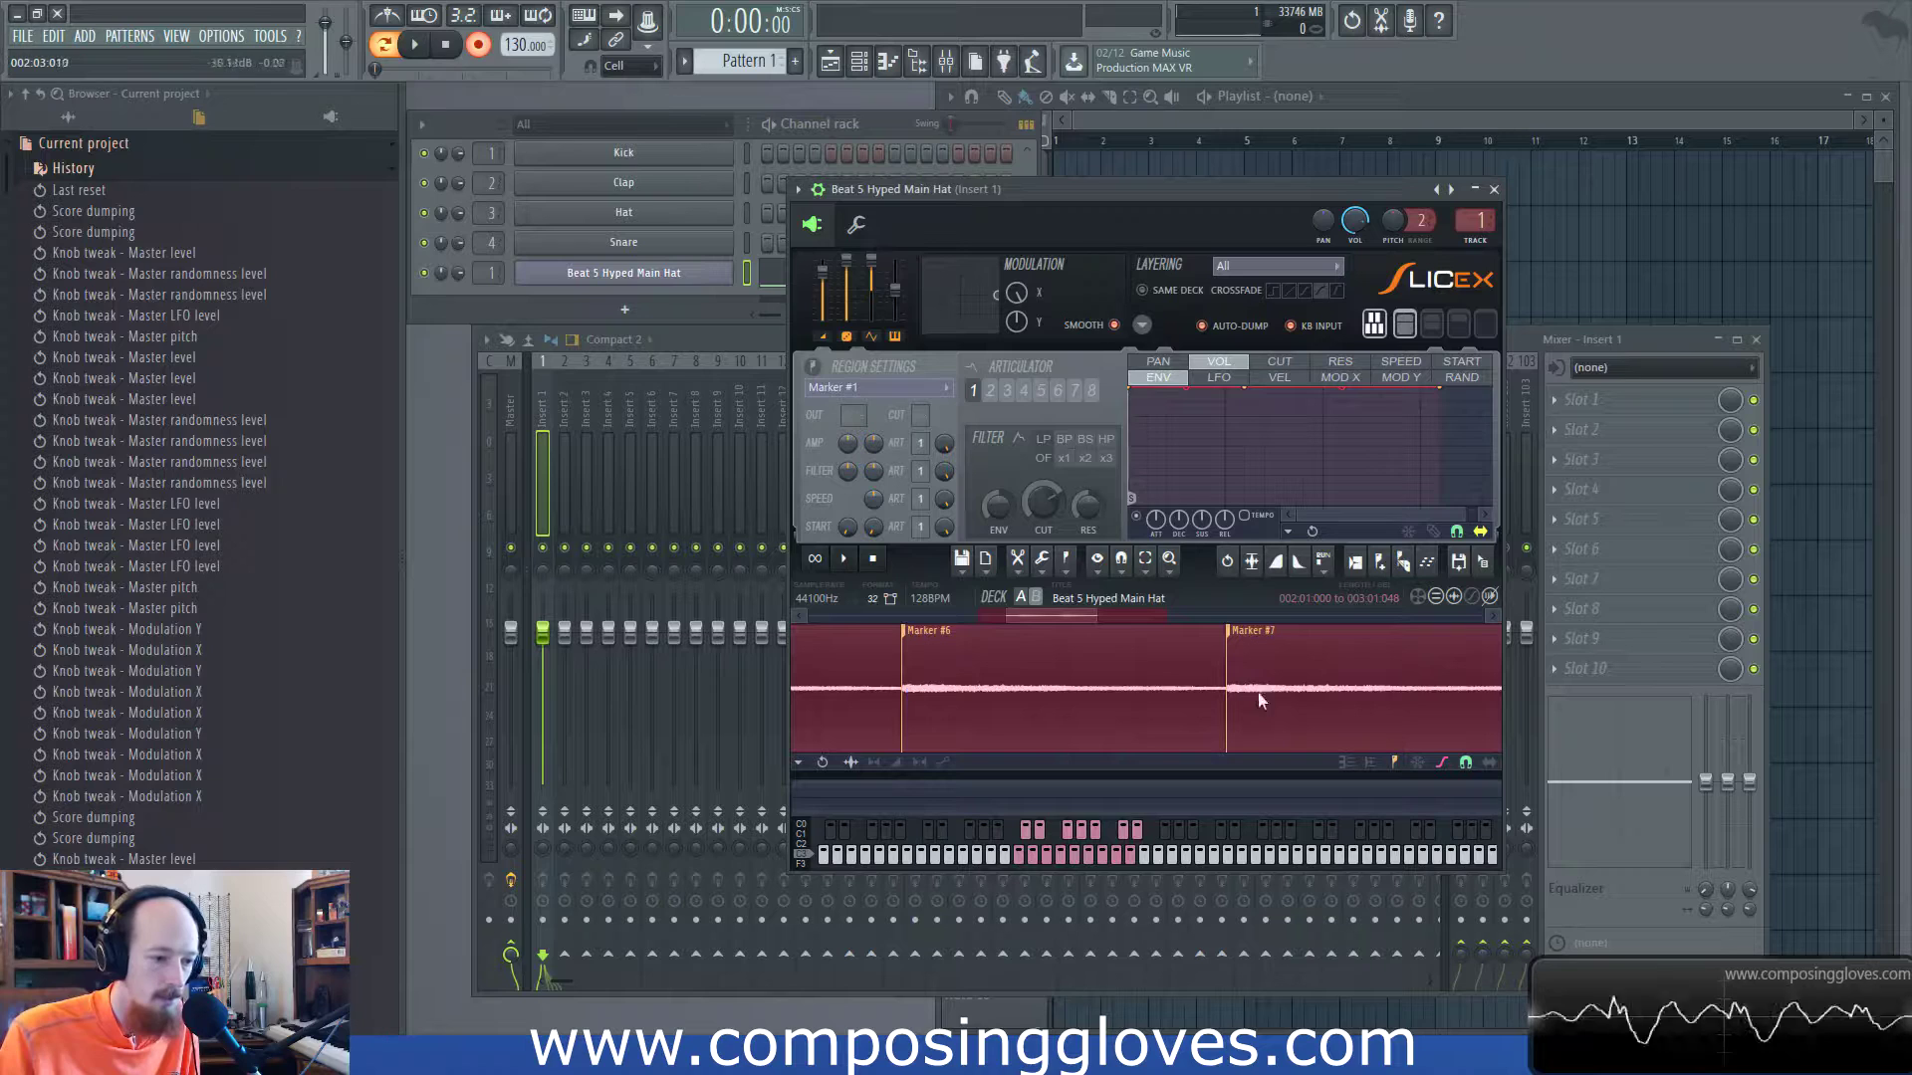
# Open the loop tuner on the selected part of the sample to view its crossfade and blur settings, and close it.
pyautogui.click(1038, 562)
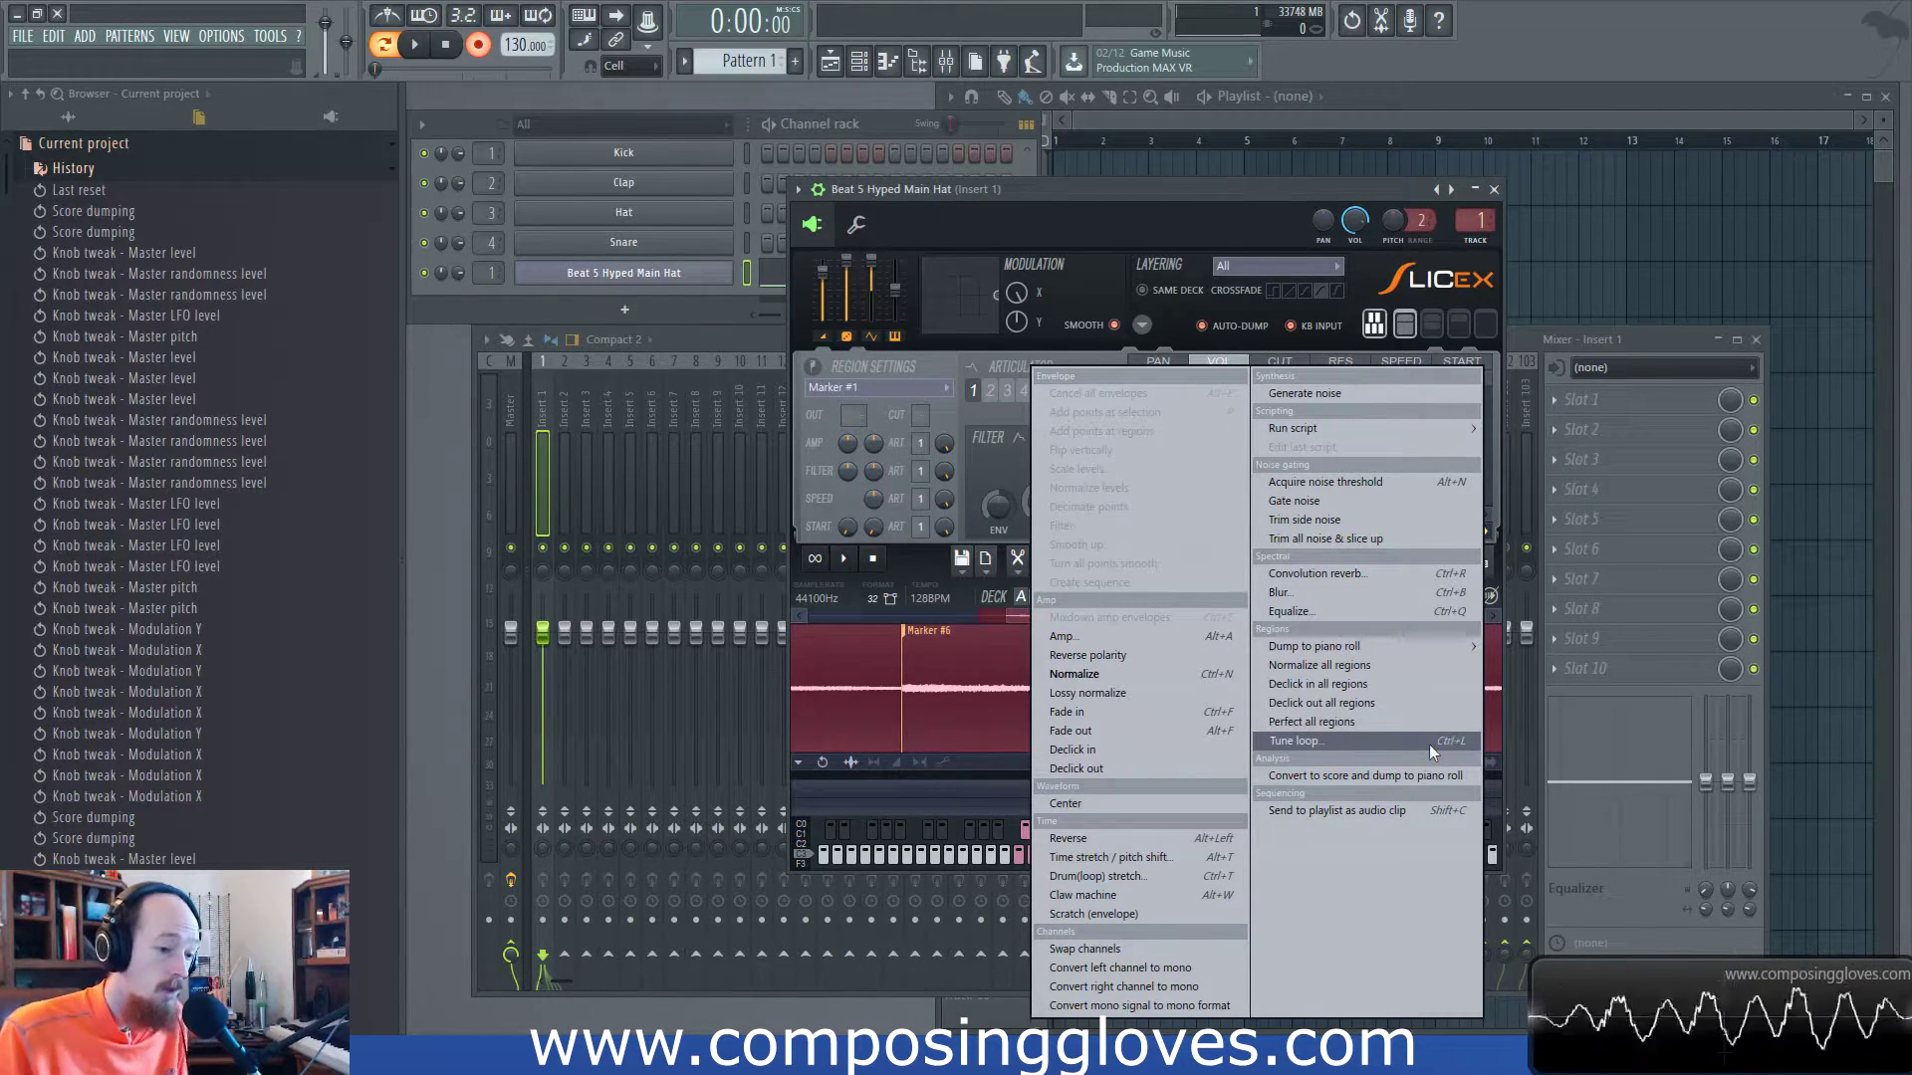
pyautogui.click(1430, 743)
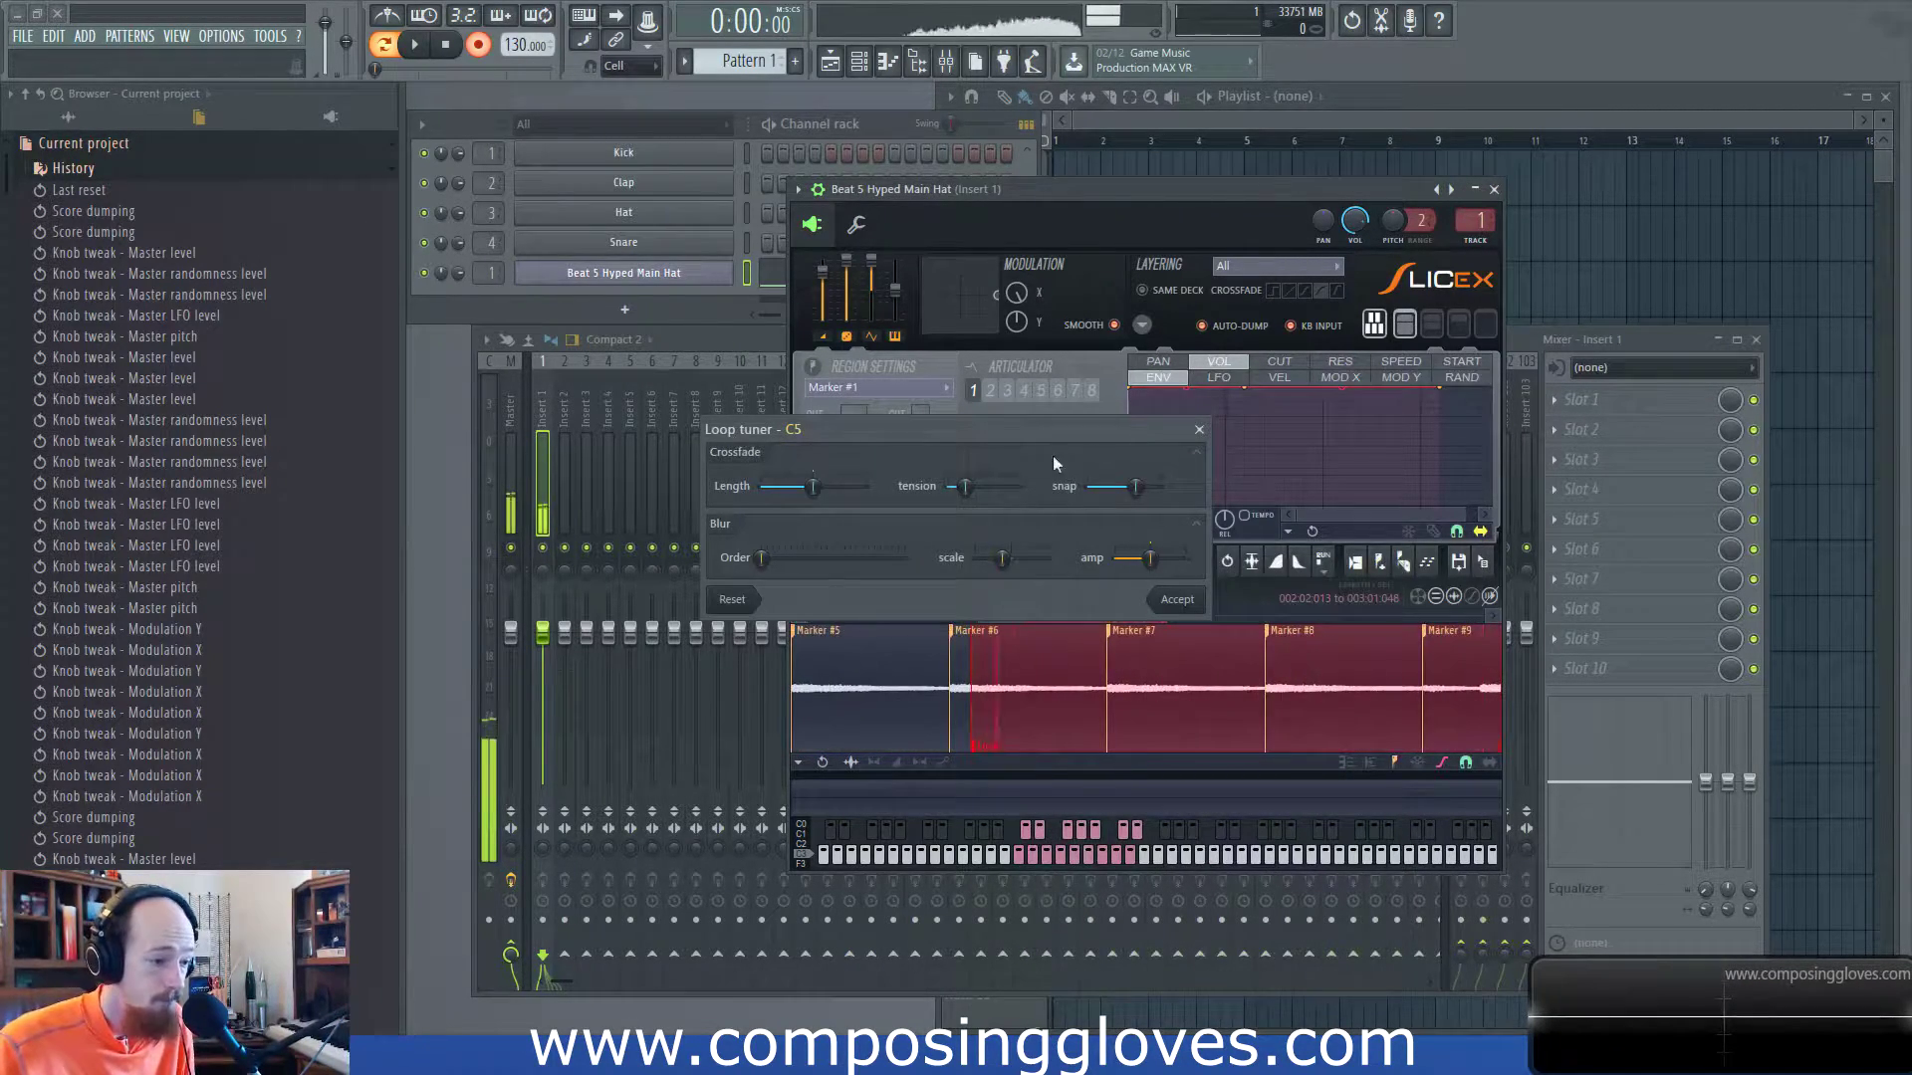
pyautogui.click(1200, 429)
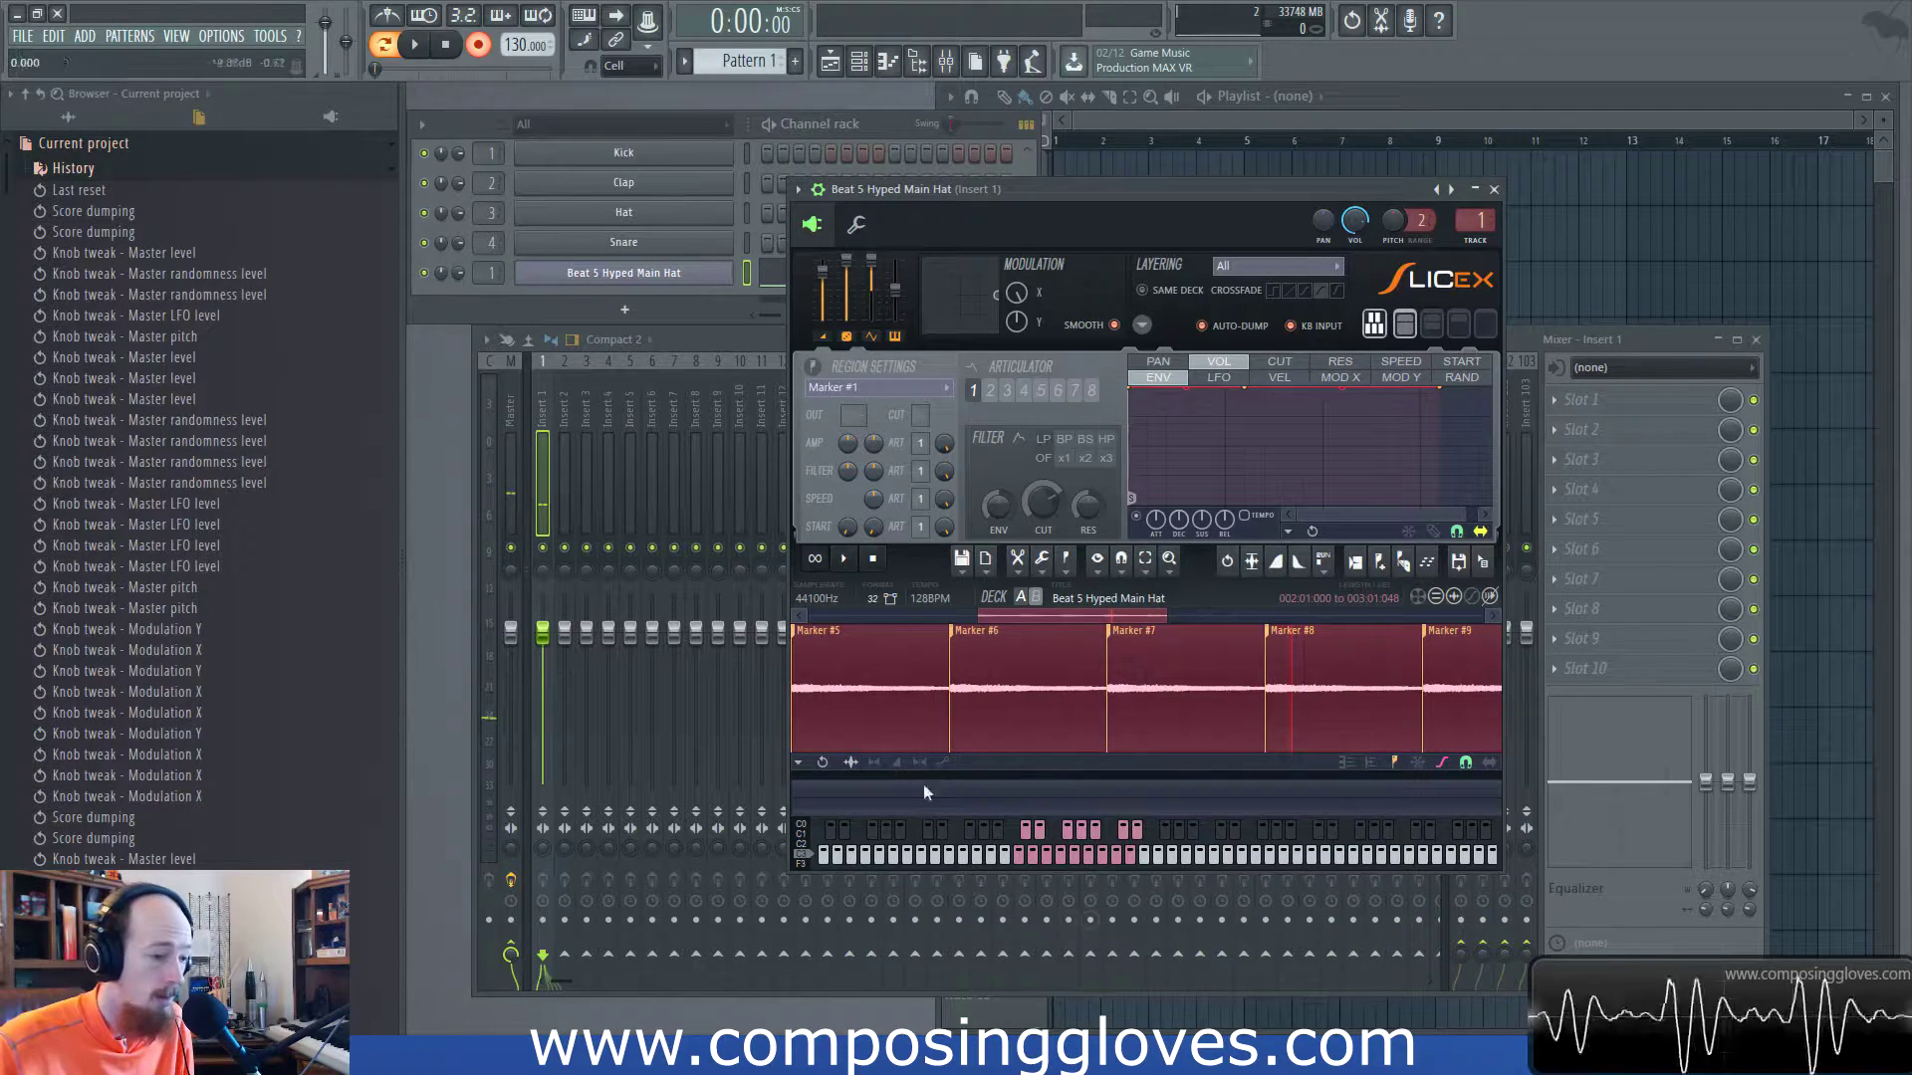
pyautogui.scroll(-5, 1117, 677)
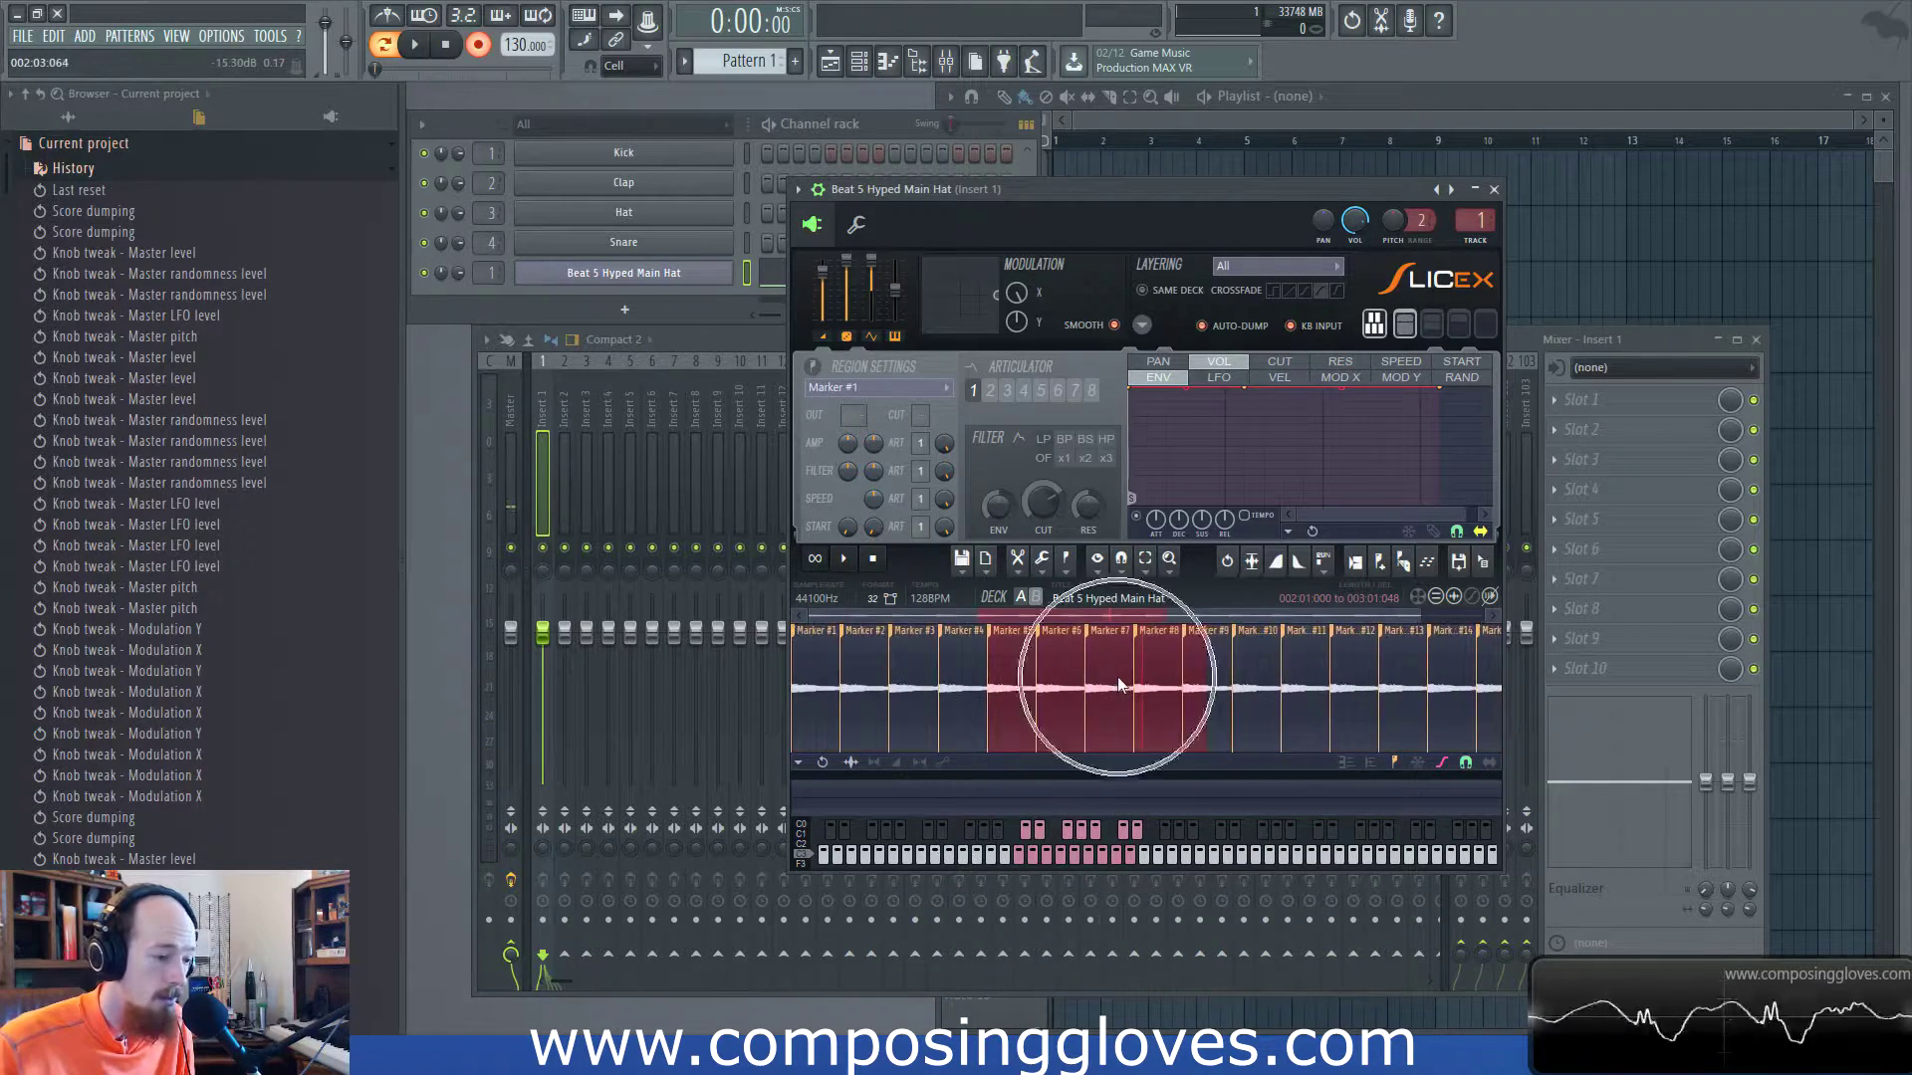
# Examine the tools for converting the sample to a piano roll score and sending it to the playlist as an audio clip.
pyautogui.click(1041, 558)
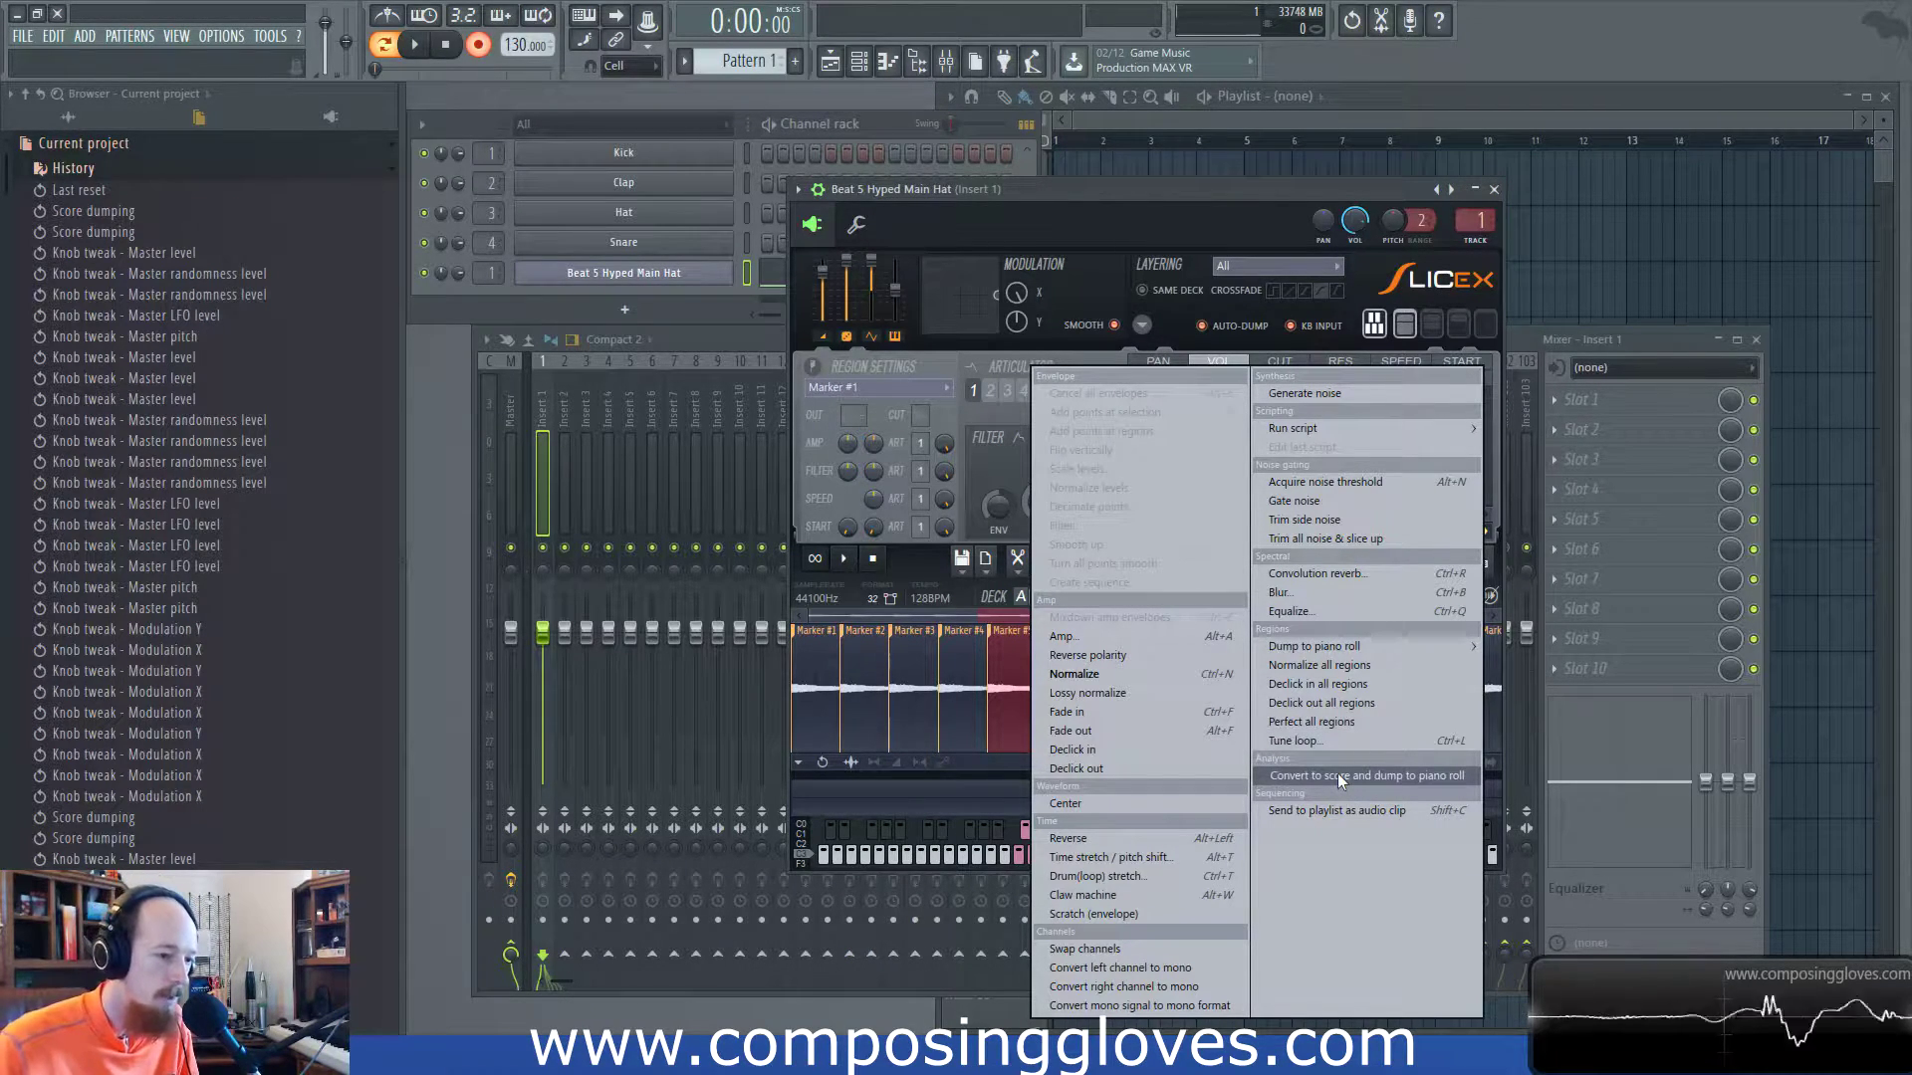
pyautogui.click(1394, 781)
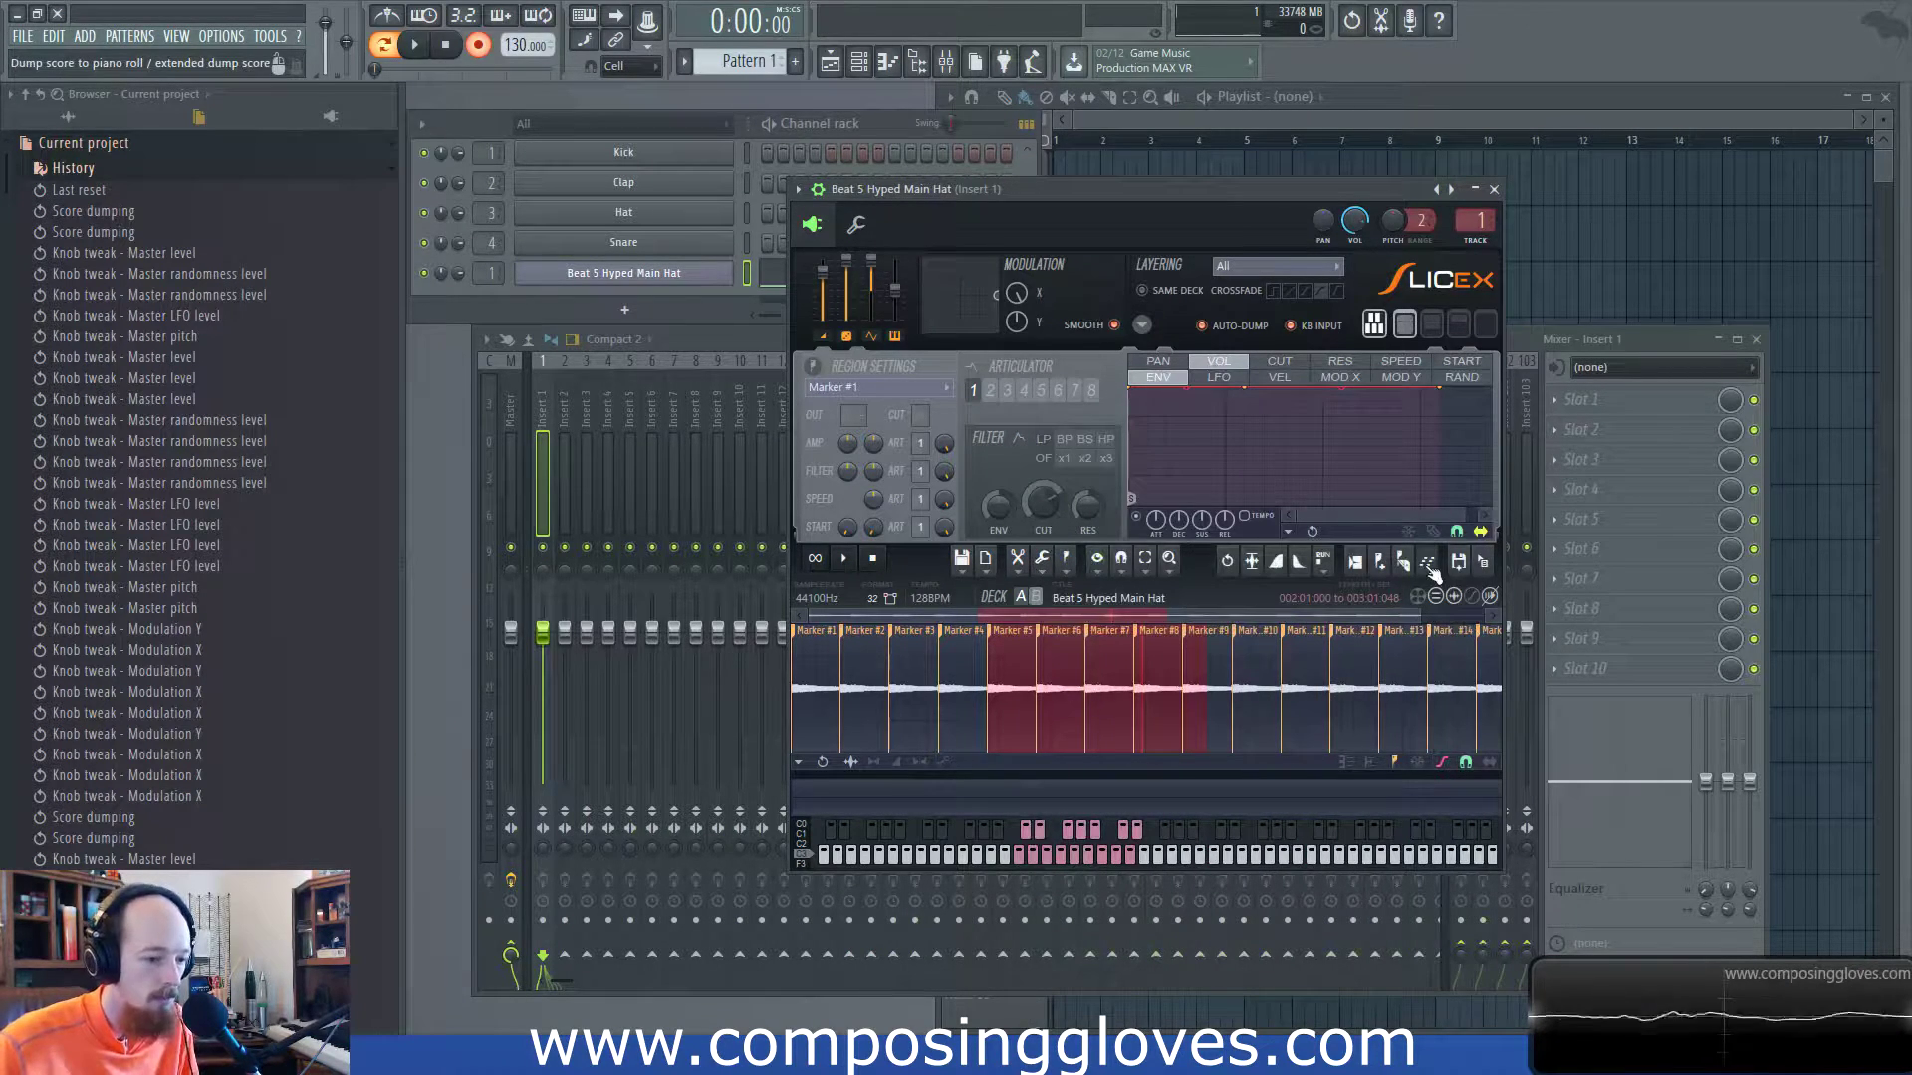
pyautogui.click(1046, 561)
pyautogui.click(1047, 564)
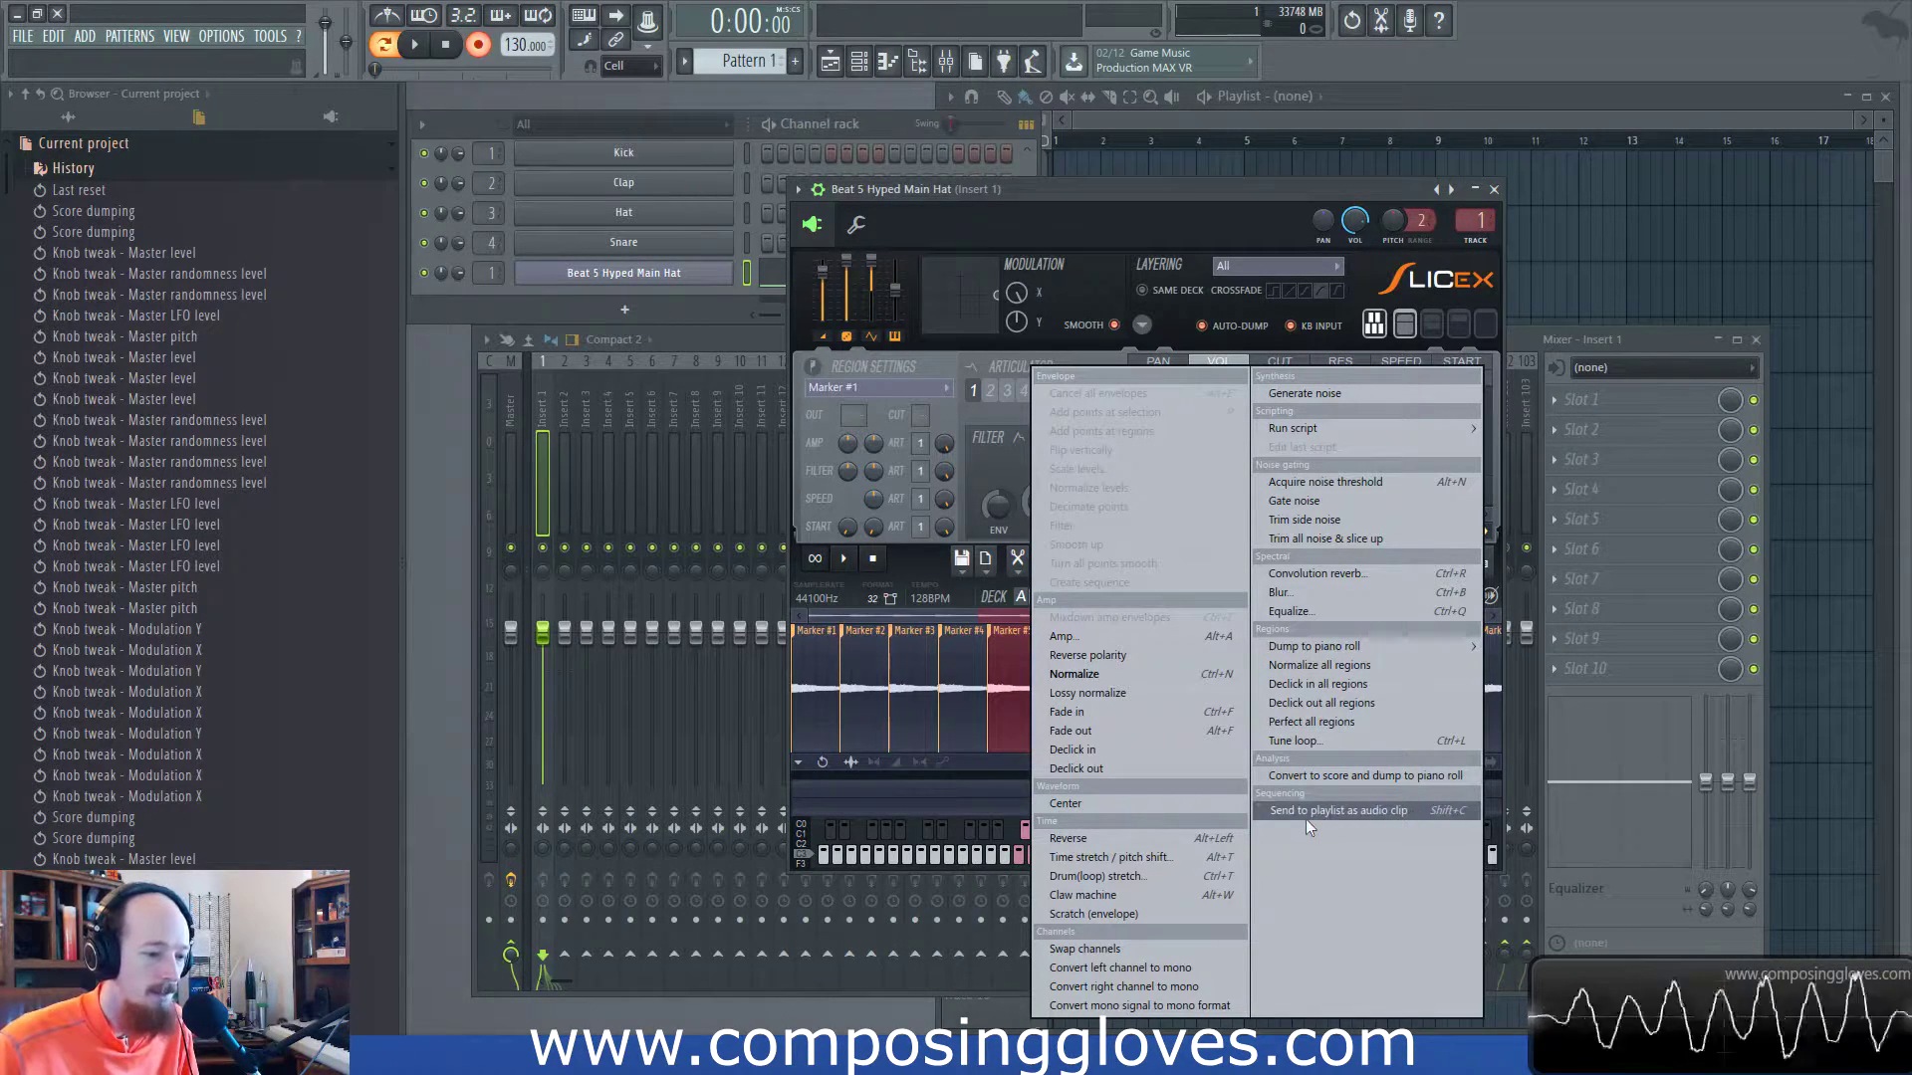
pyautogui.click(1179, 202)
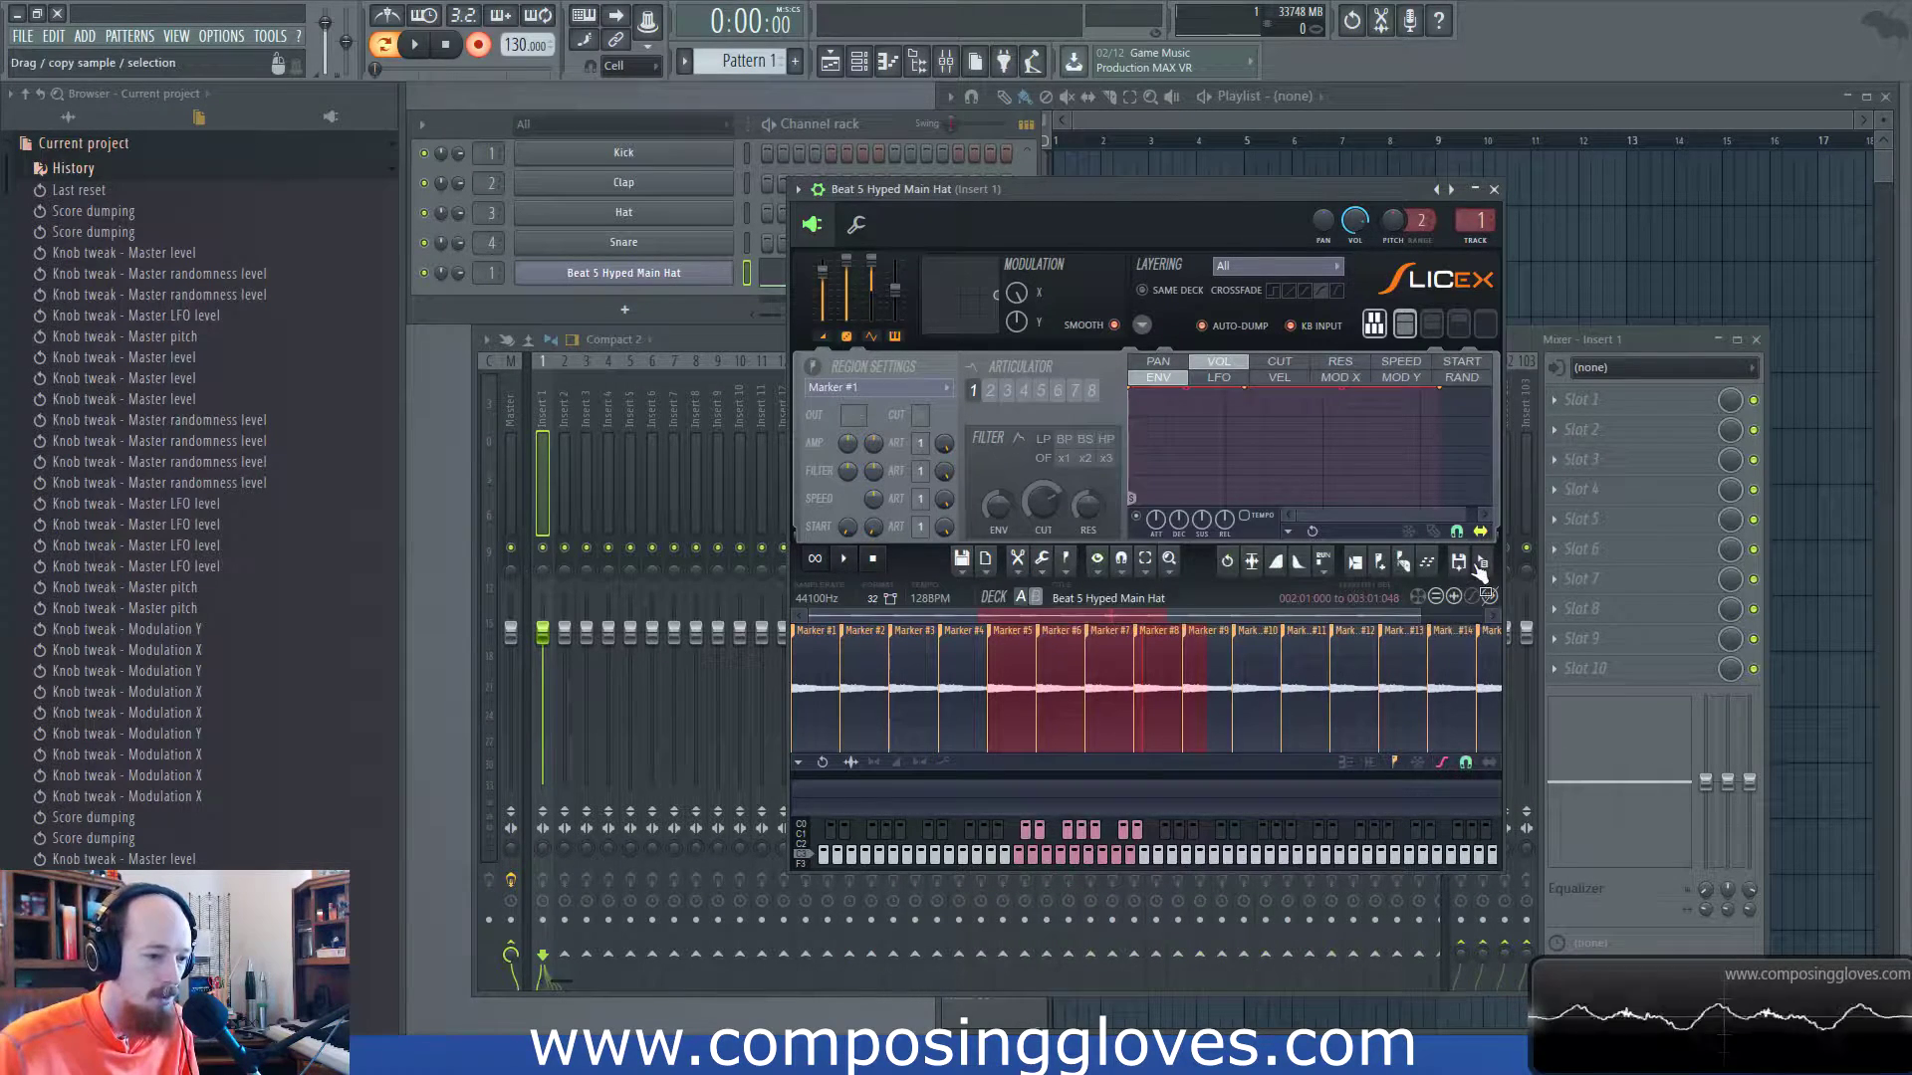
# Copy the selected audio into the playlist on Track 2 at bar 13 and open the clip's channel settings.
pyautogui.moveTo(1503, 595); pyautogui.dragTo(1635, 227)
pyautogui.scroll(8, 1644, 233)
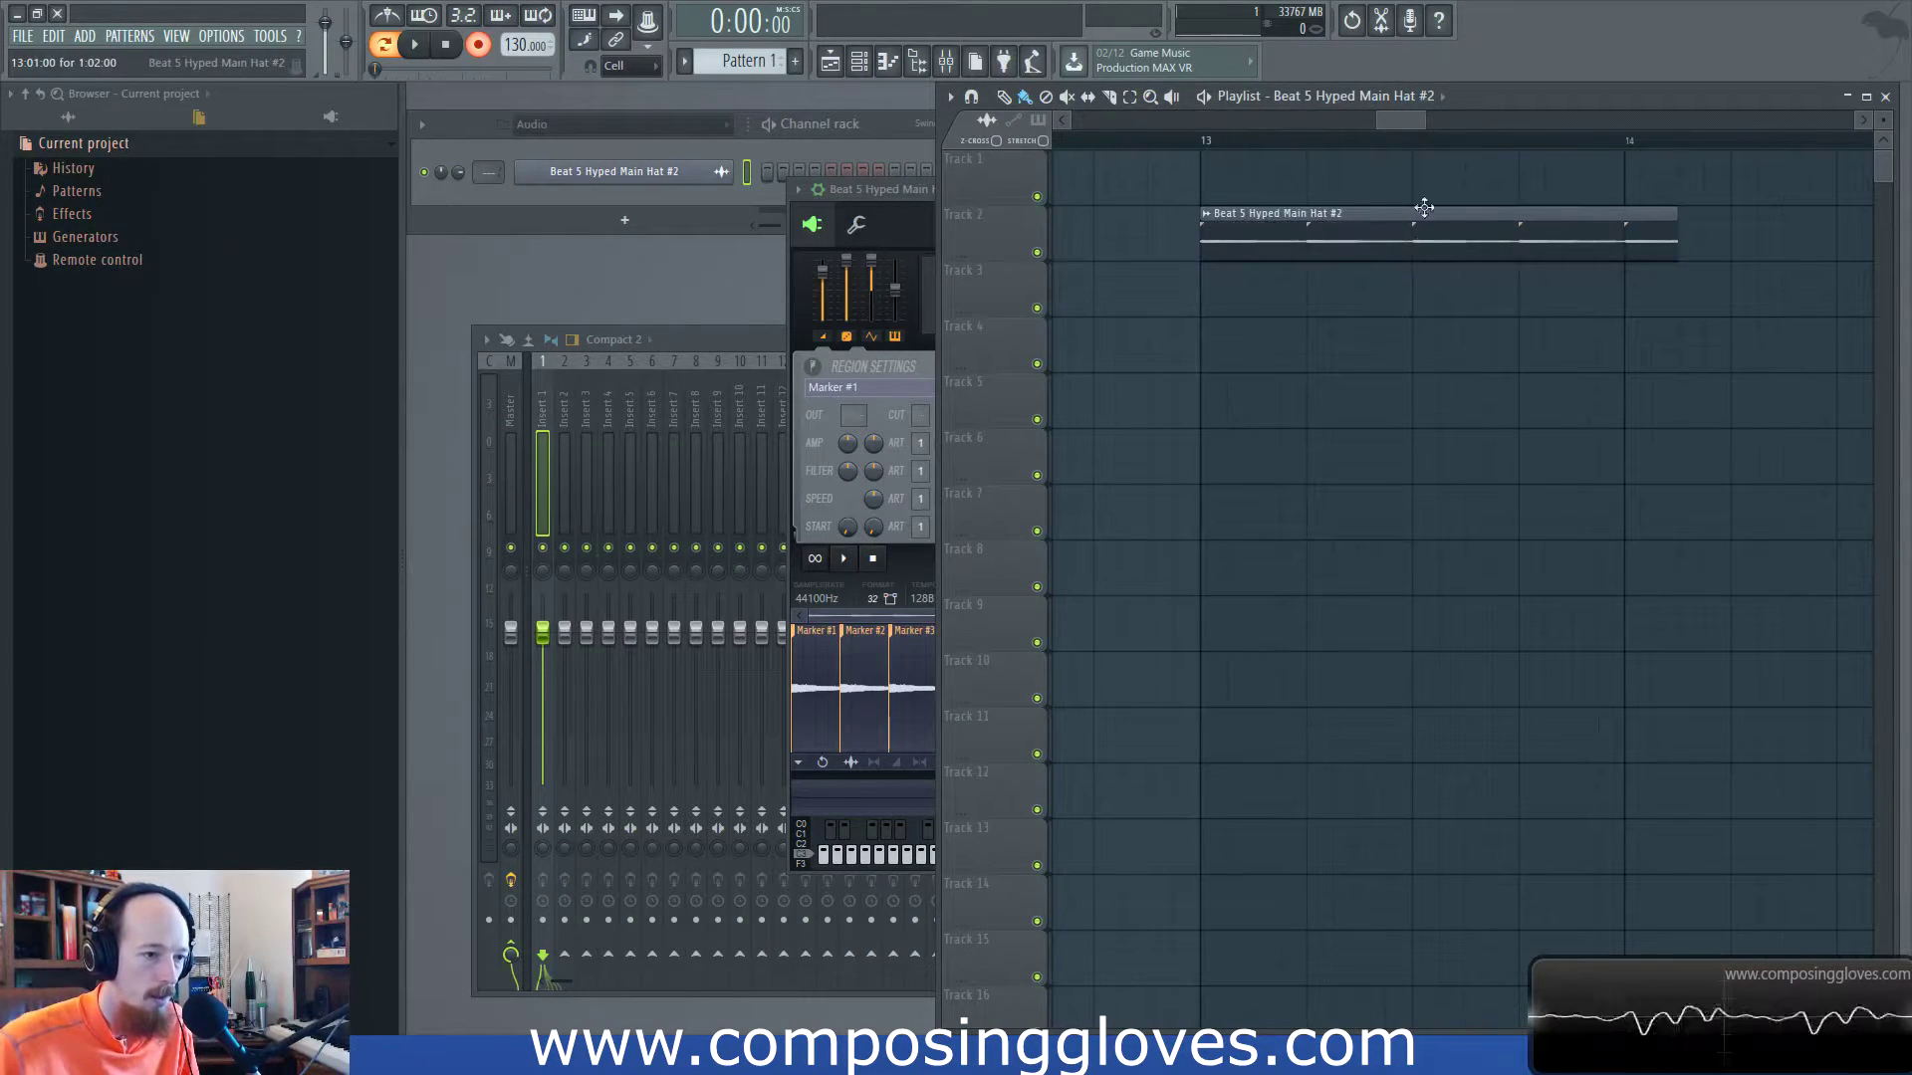
pyautogui.doubleClick(1336, 235)
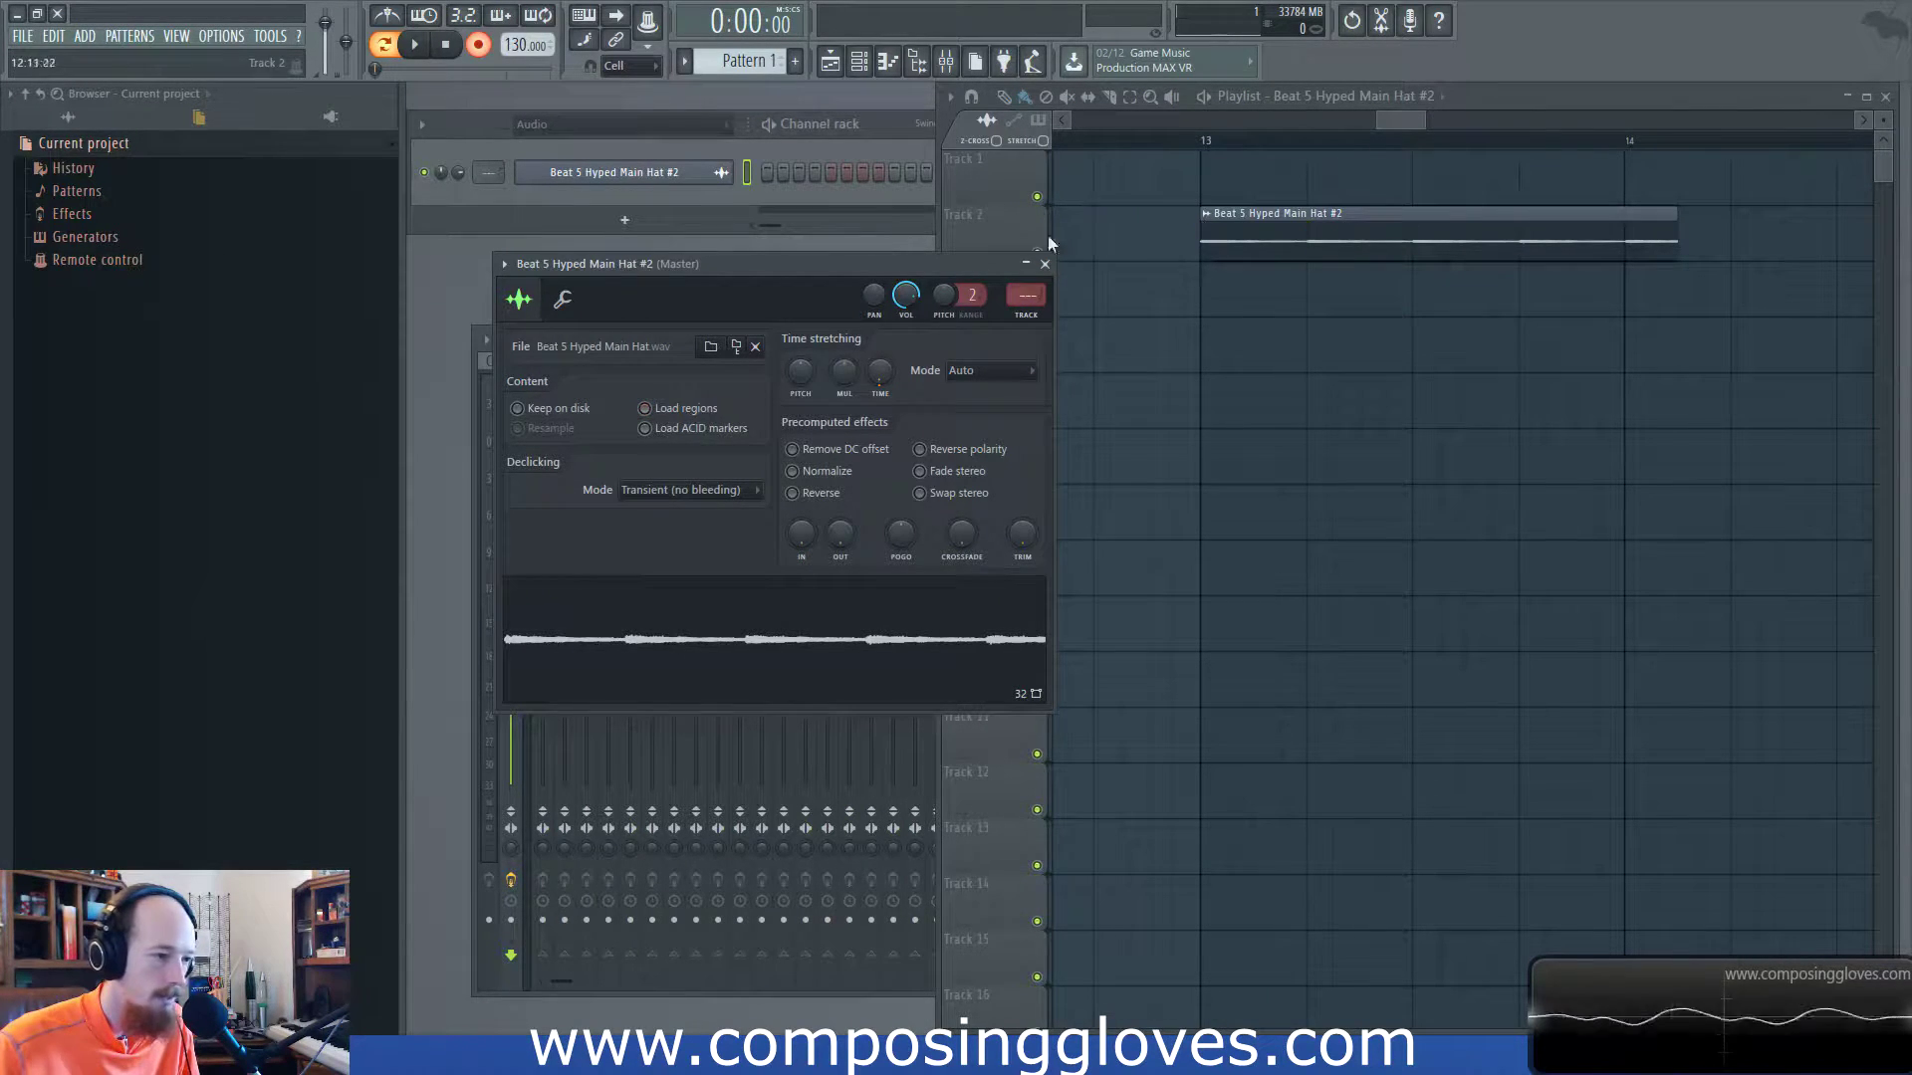
# Delete the audio clip from Track 2 in the playlist and close its channel settings.
pyautogui.rightClick(1225, 224)
pyautogui.click(1045, 264)
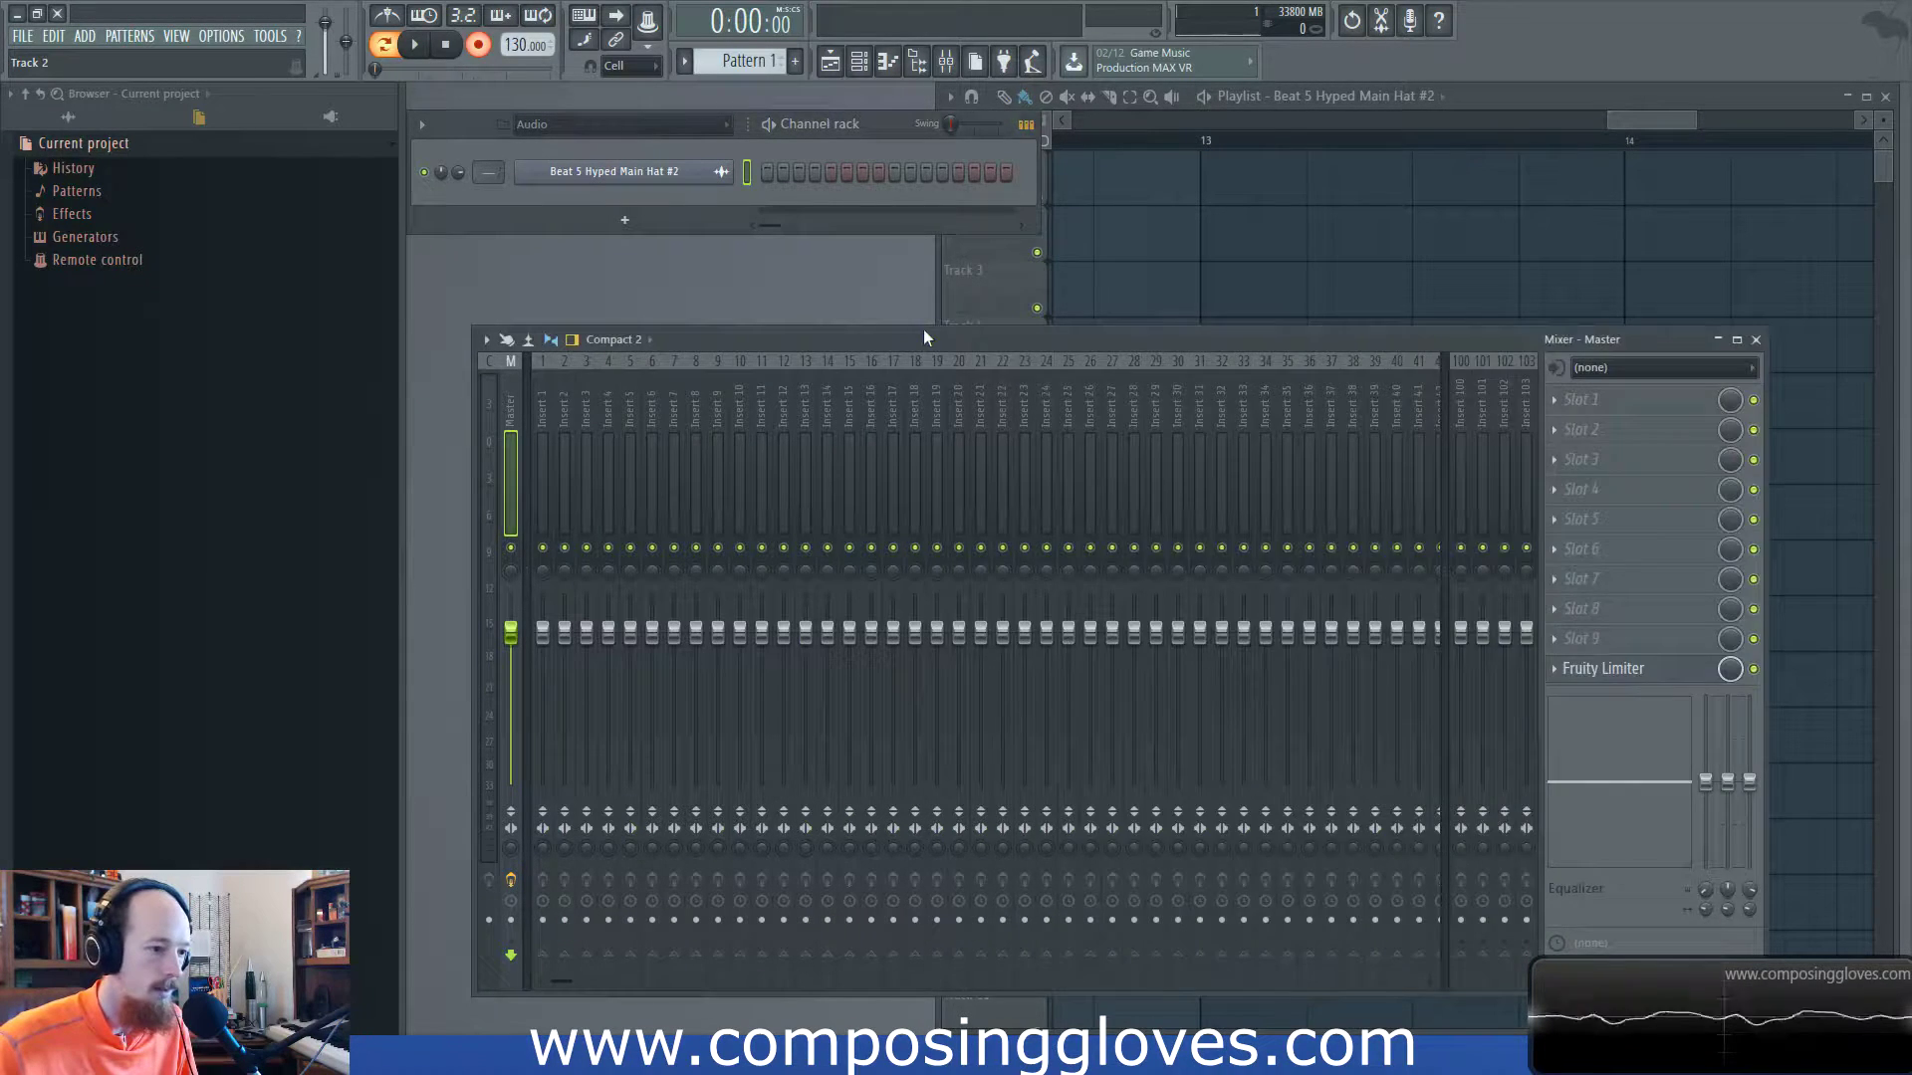
# Show the Unsorted channels in the channel rack and reopen the Beat 5 Hyped Main Hat channel.
pyautogui.click(618, 125)
pyautogui.click(606, 190)
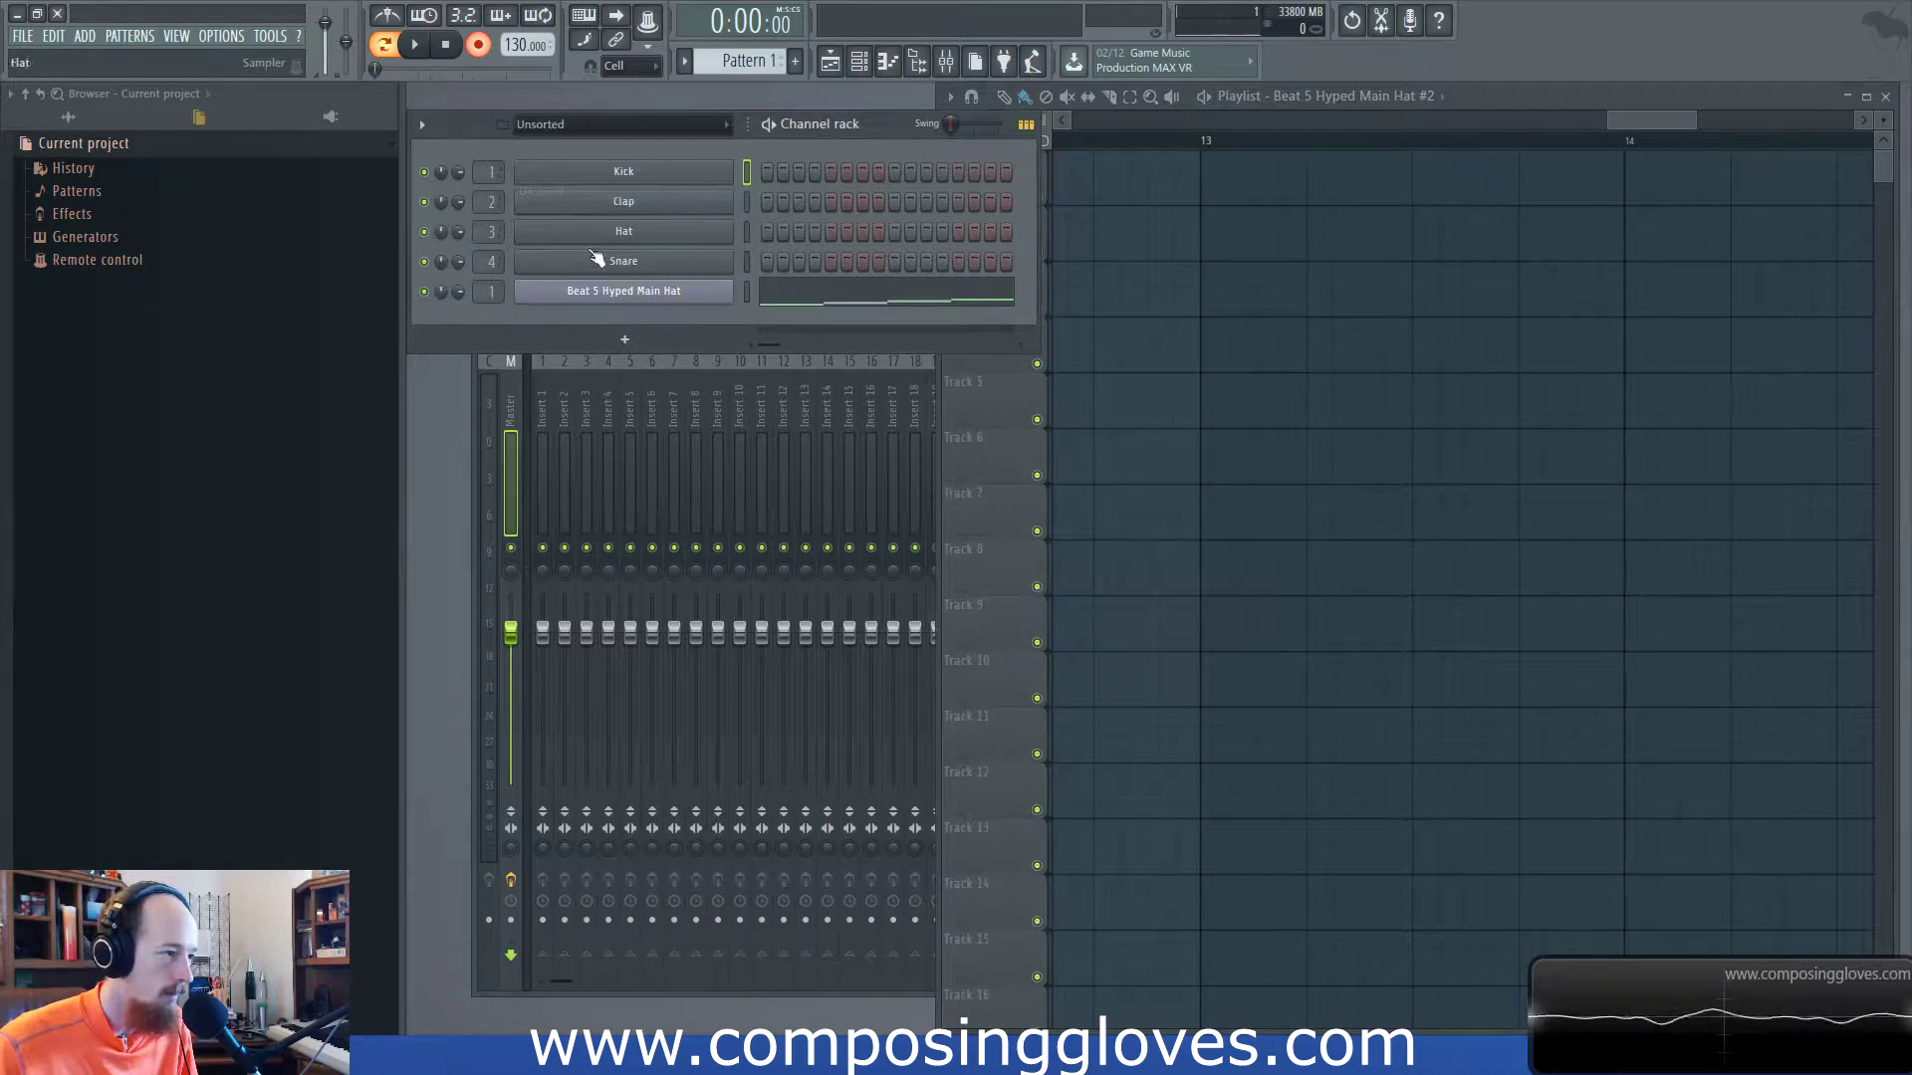
pyautogui.click(623, 292)
# Set a loop over the selected range of the sample, from 002:01:000 to 003:01:048.
pyautogui.click(1107, 563)
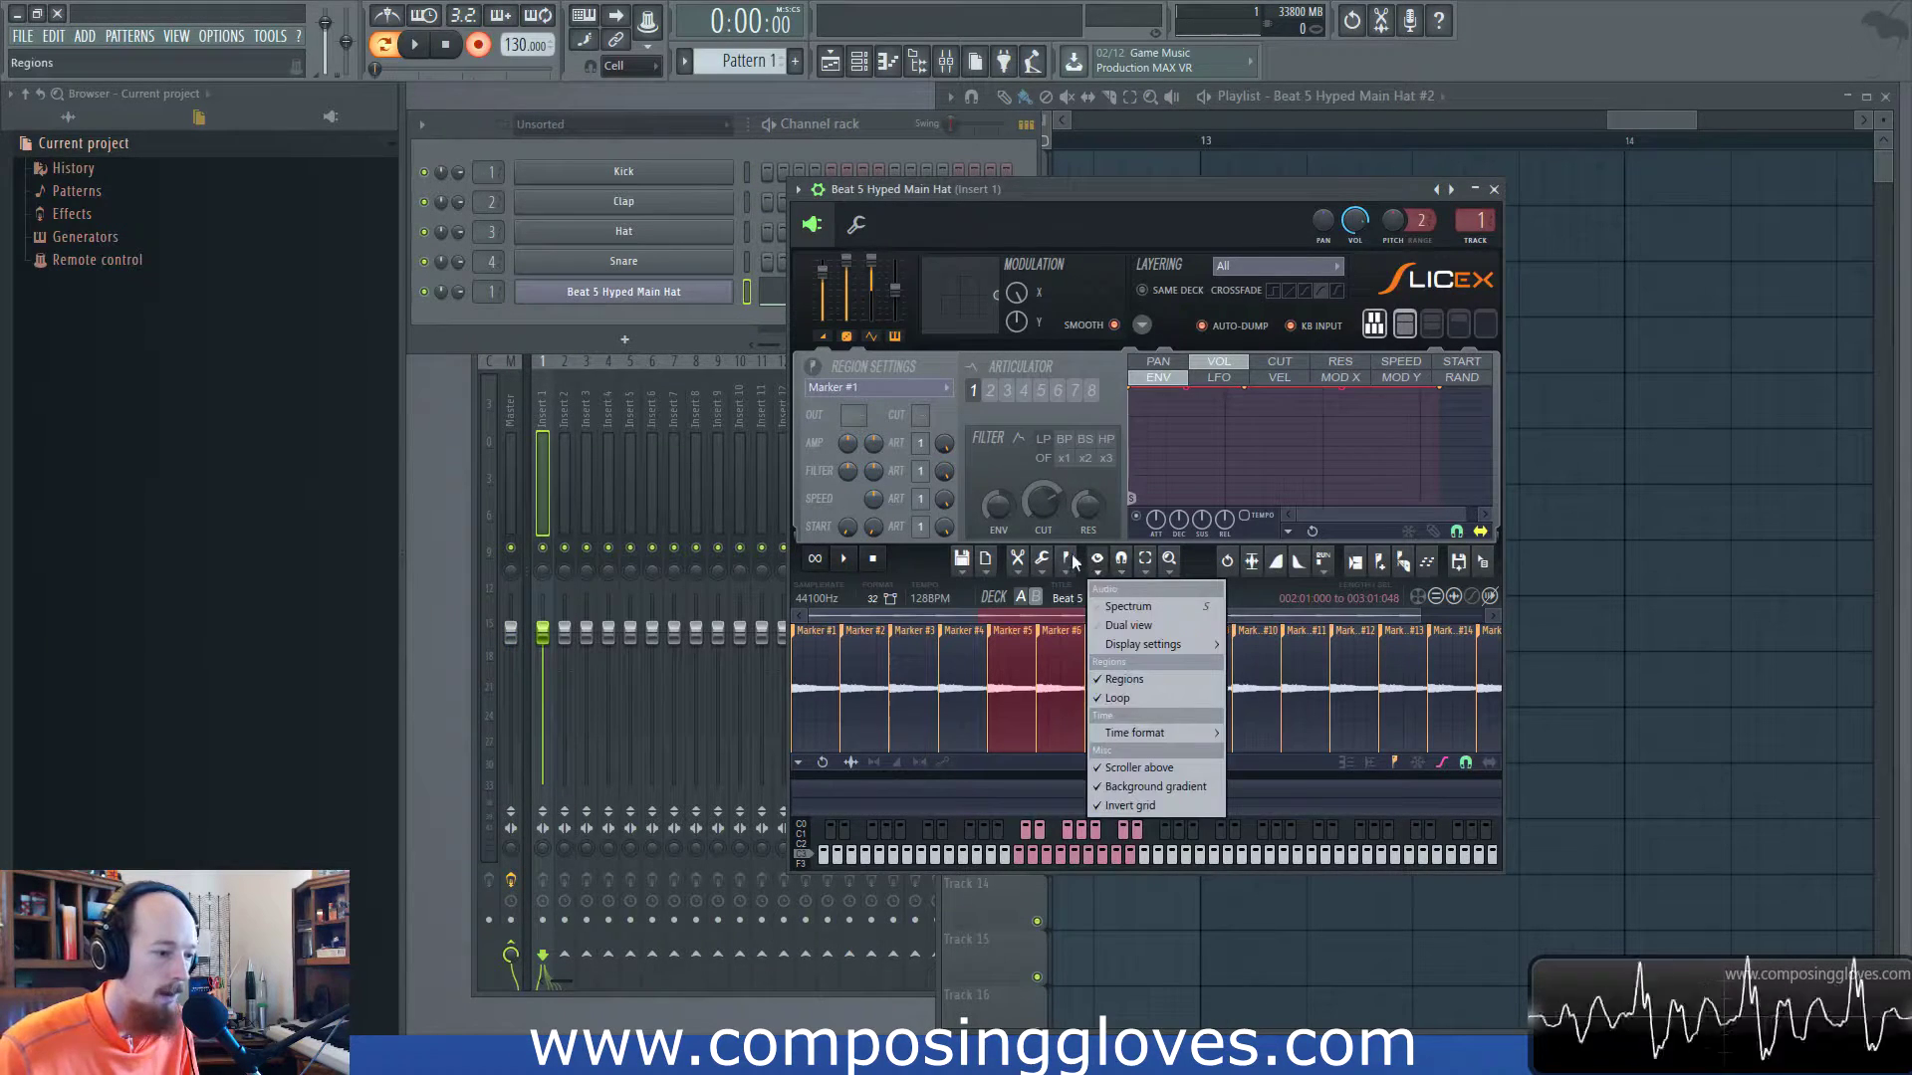
pyautogui.click(1069, 560)
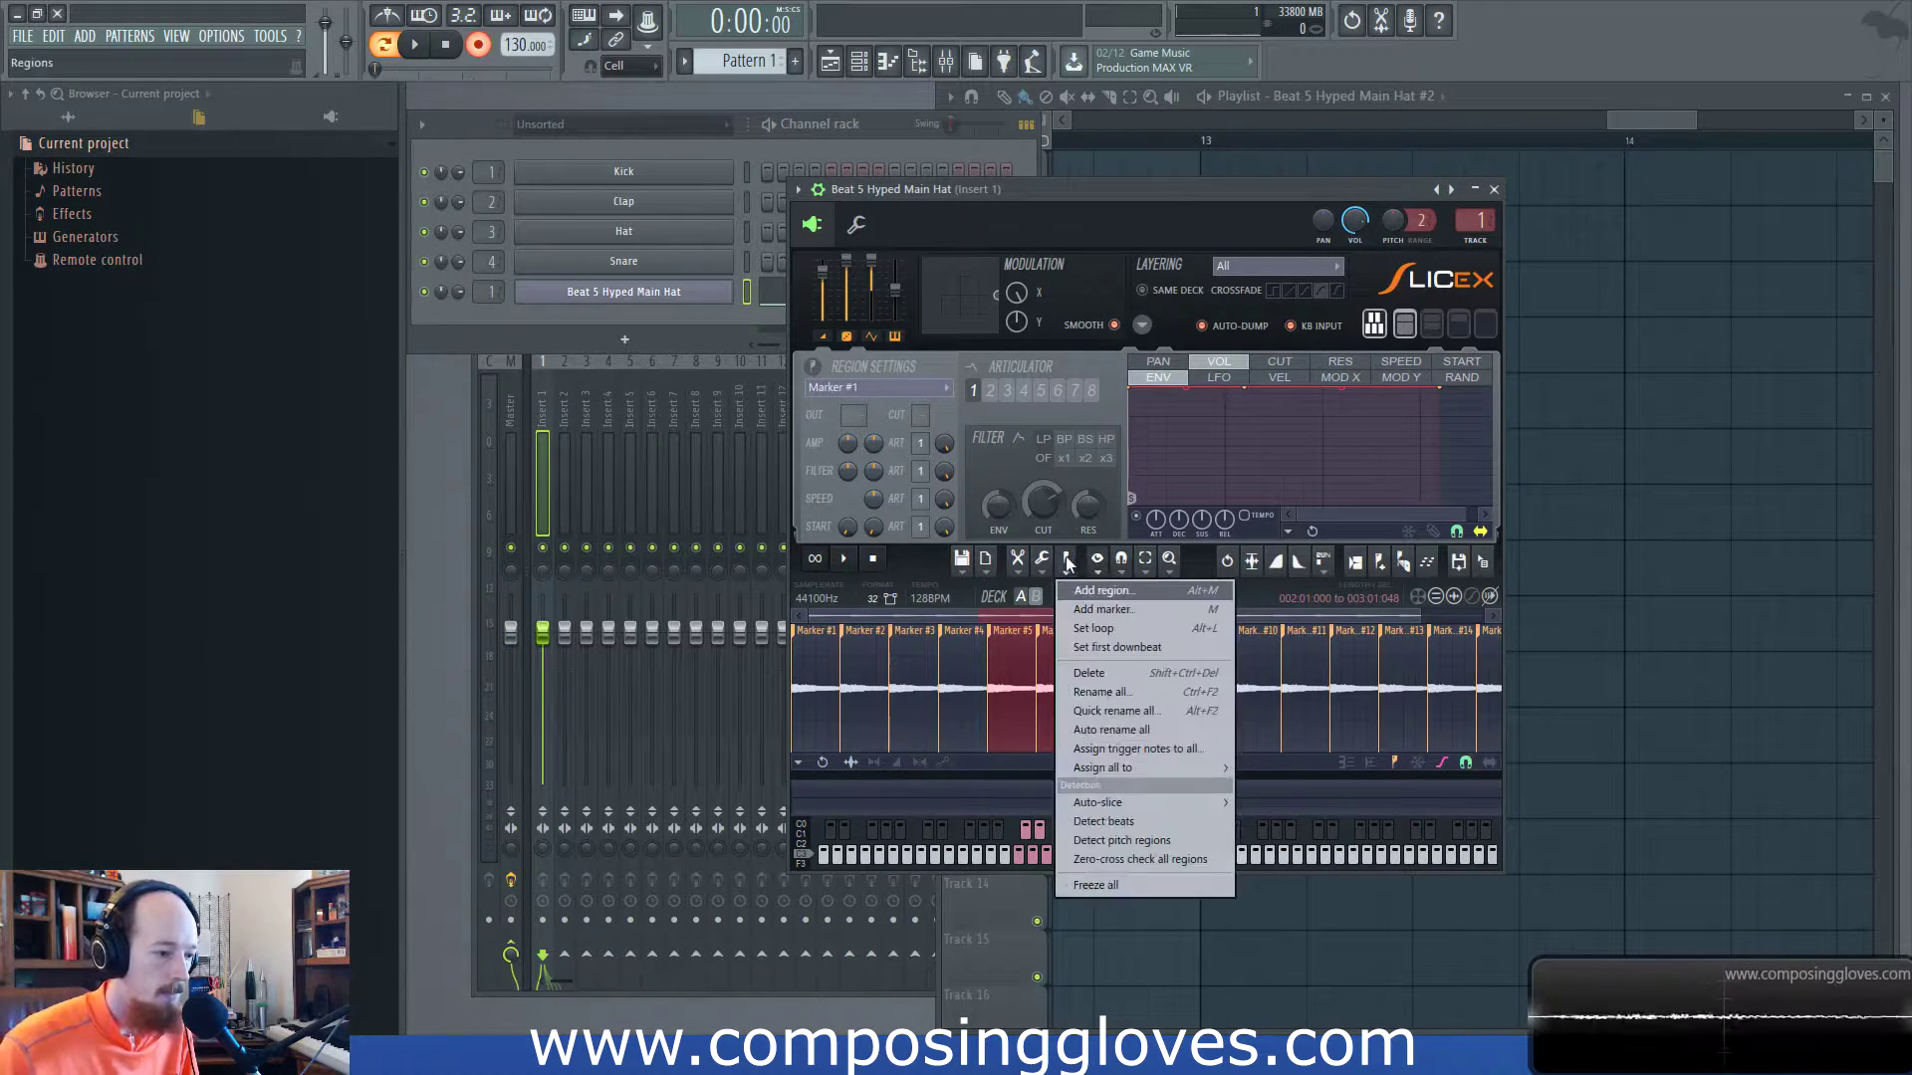
pyautogui.click(1166, 633)
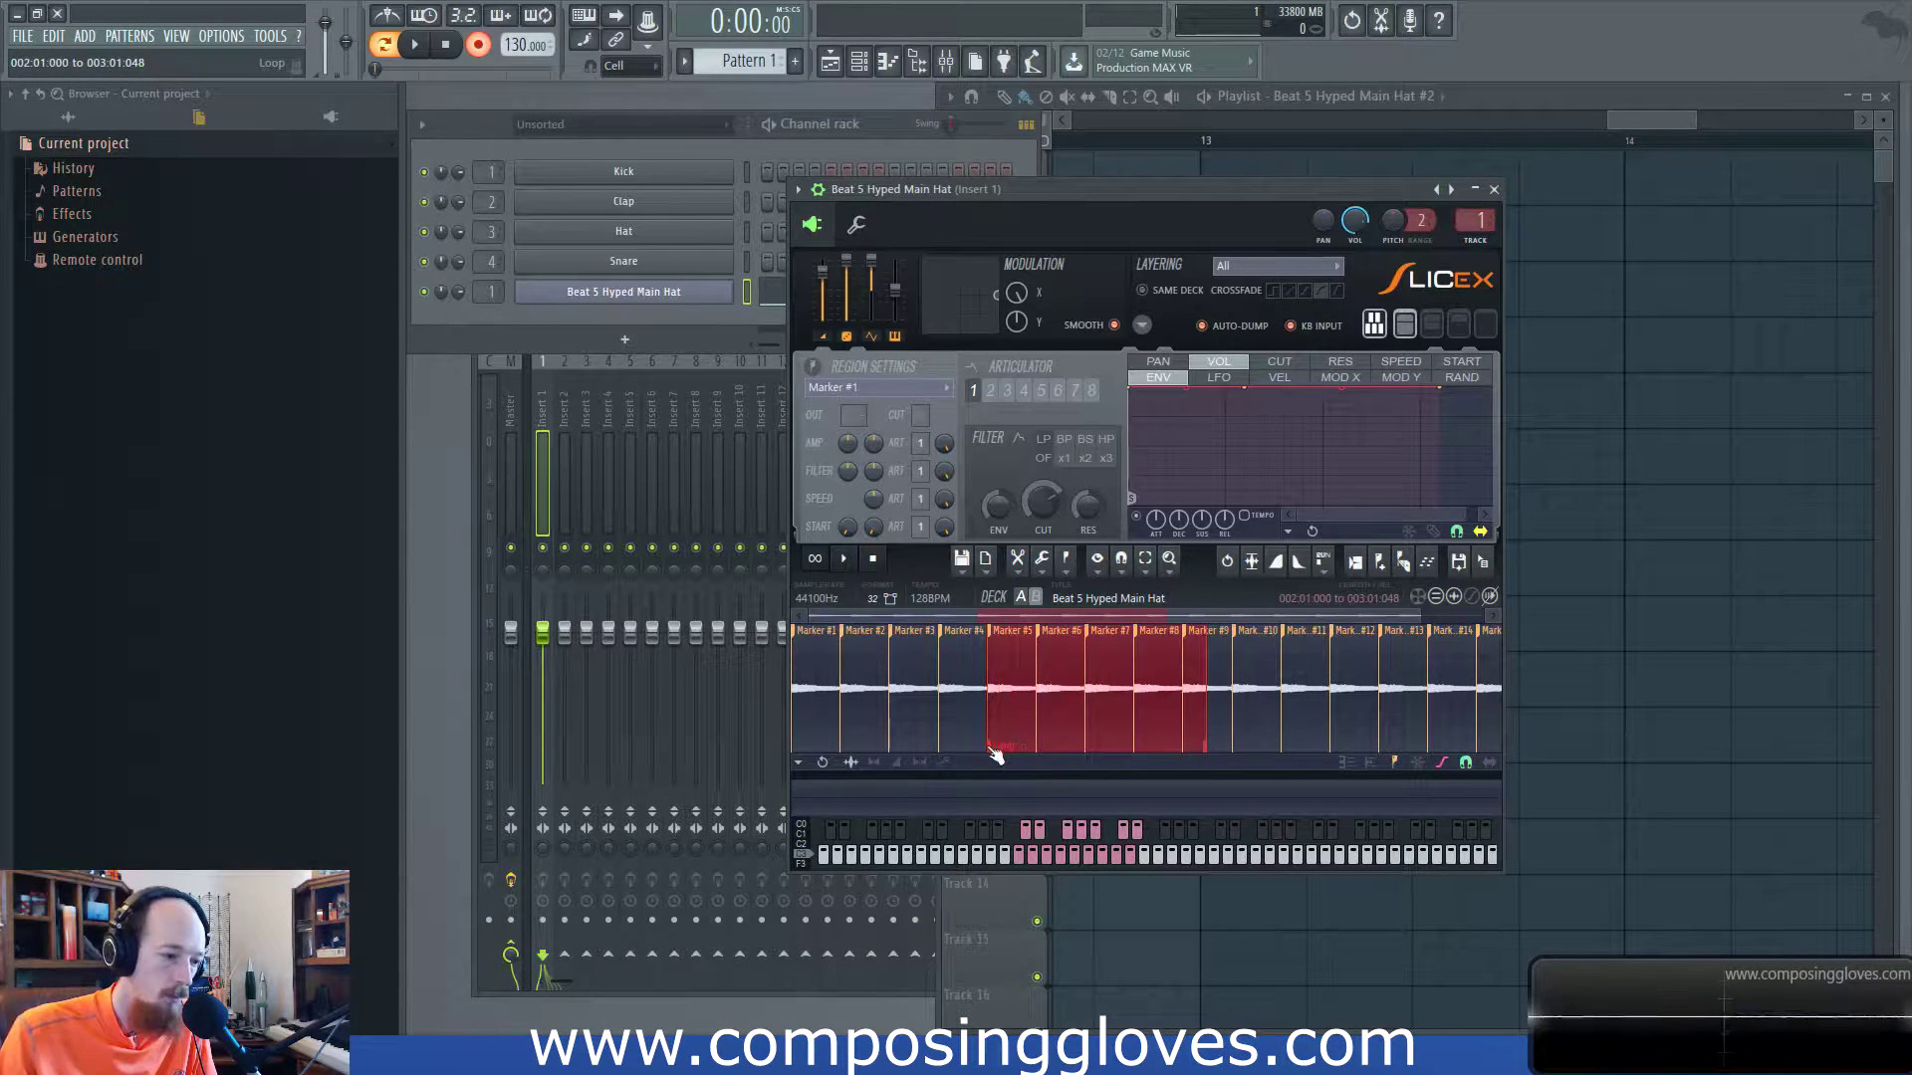
# Set the first downbeat marker in the sample and move it to the very start of the waveform.
pyautogui.click(1068, 560)
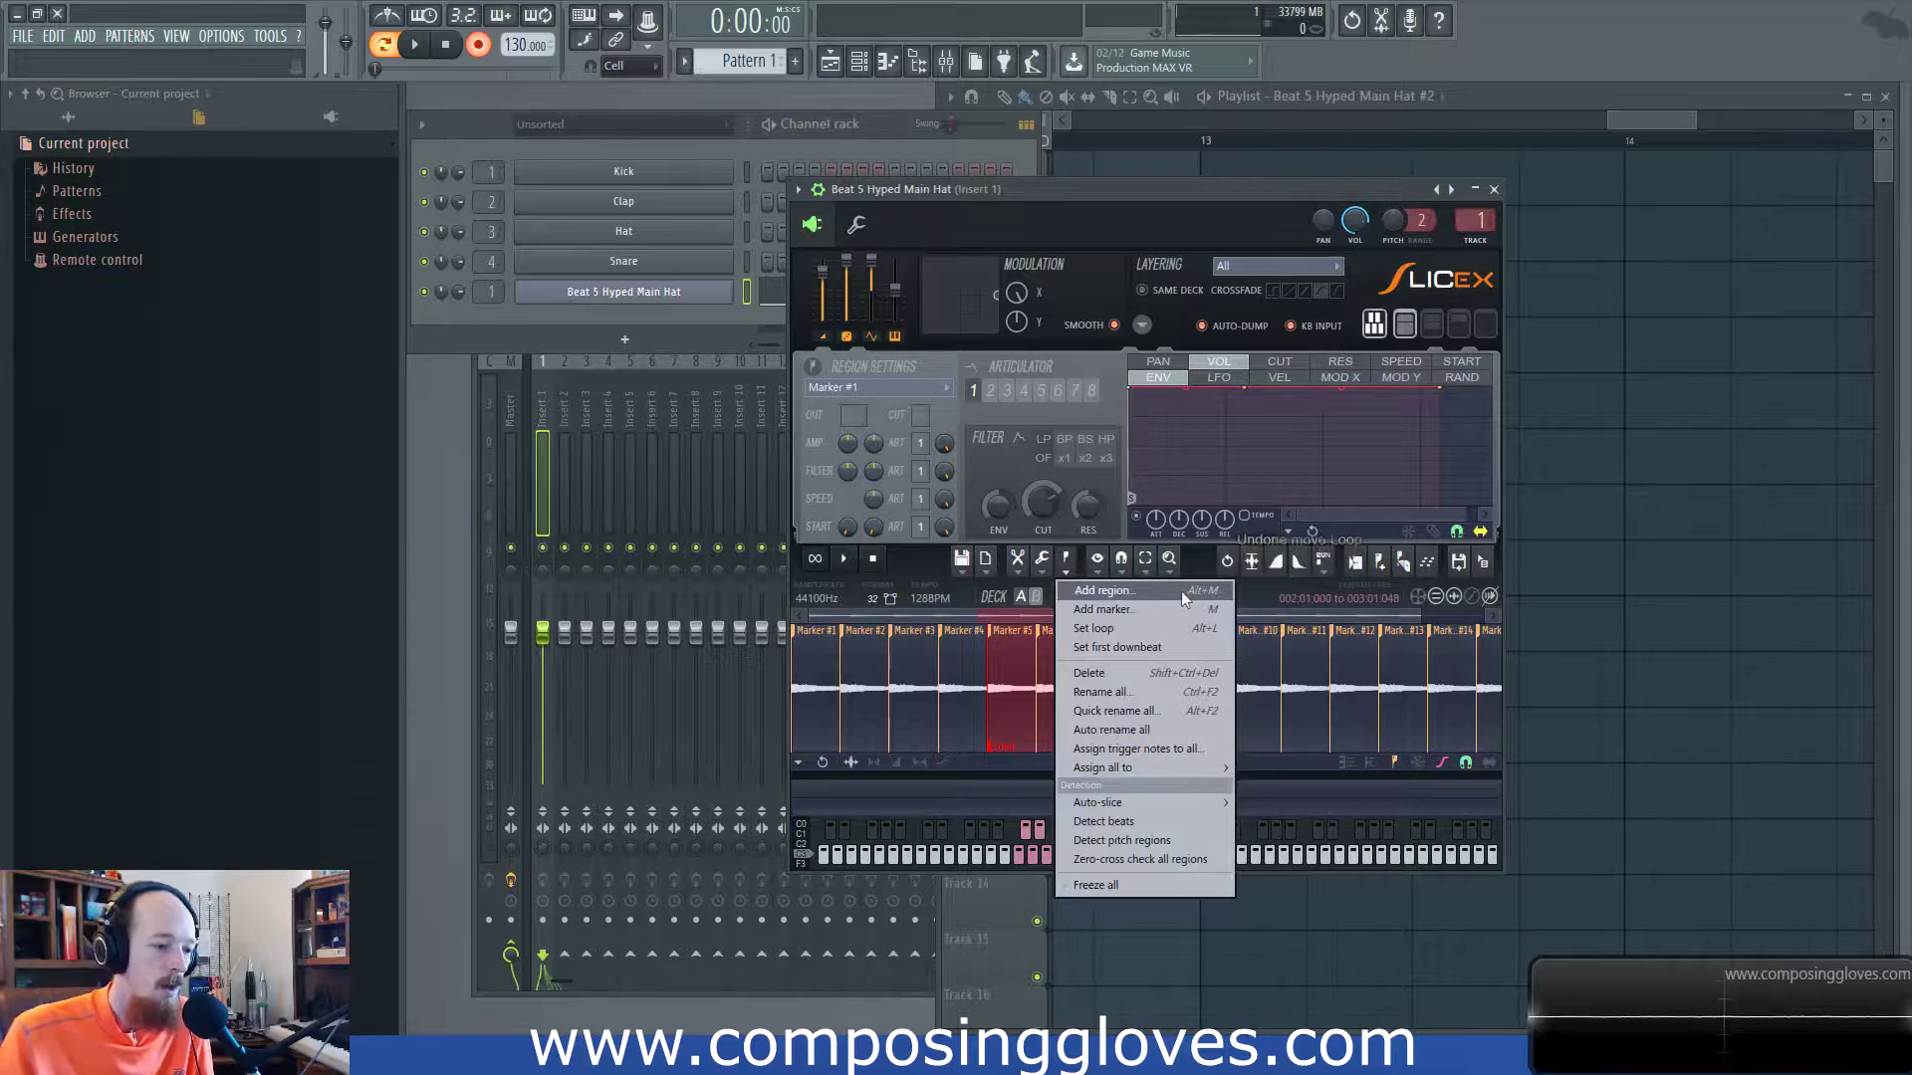
pyautogui.click(1179, 648)
pyautogui.moveTo(996, 635); pyautogui.dragTo(892, 637)
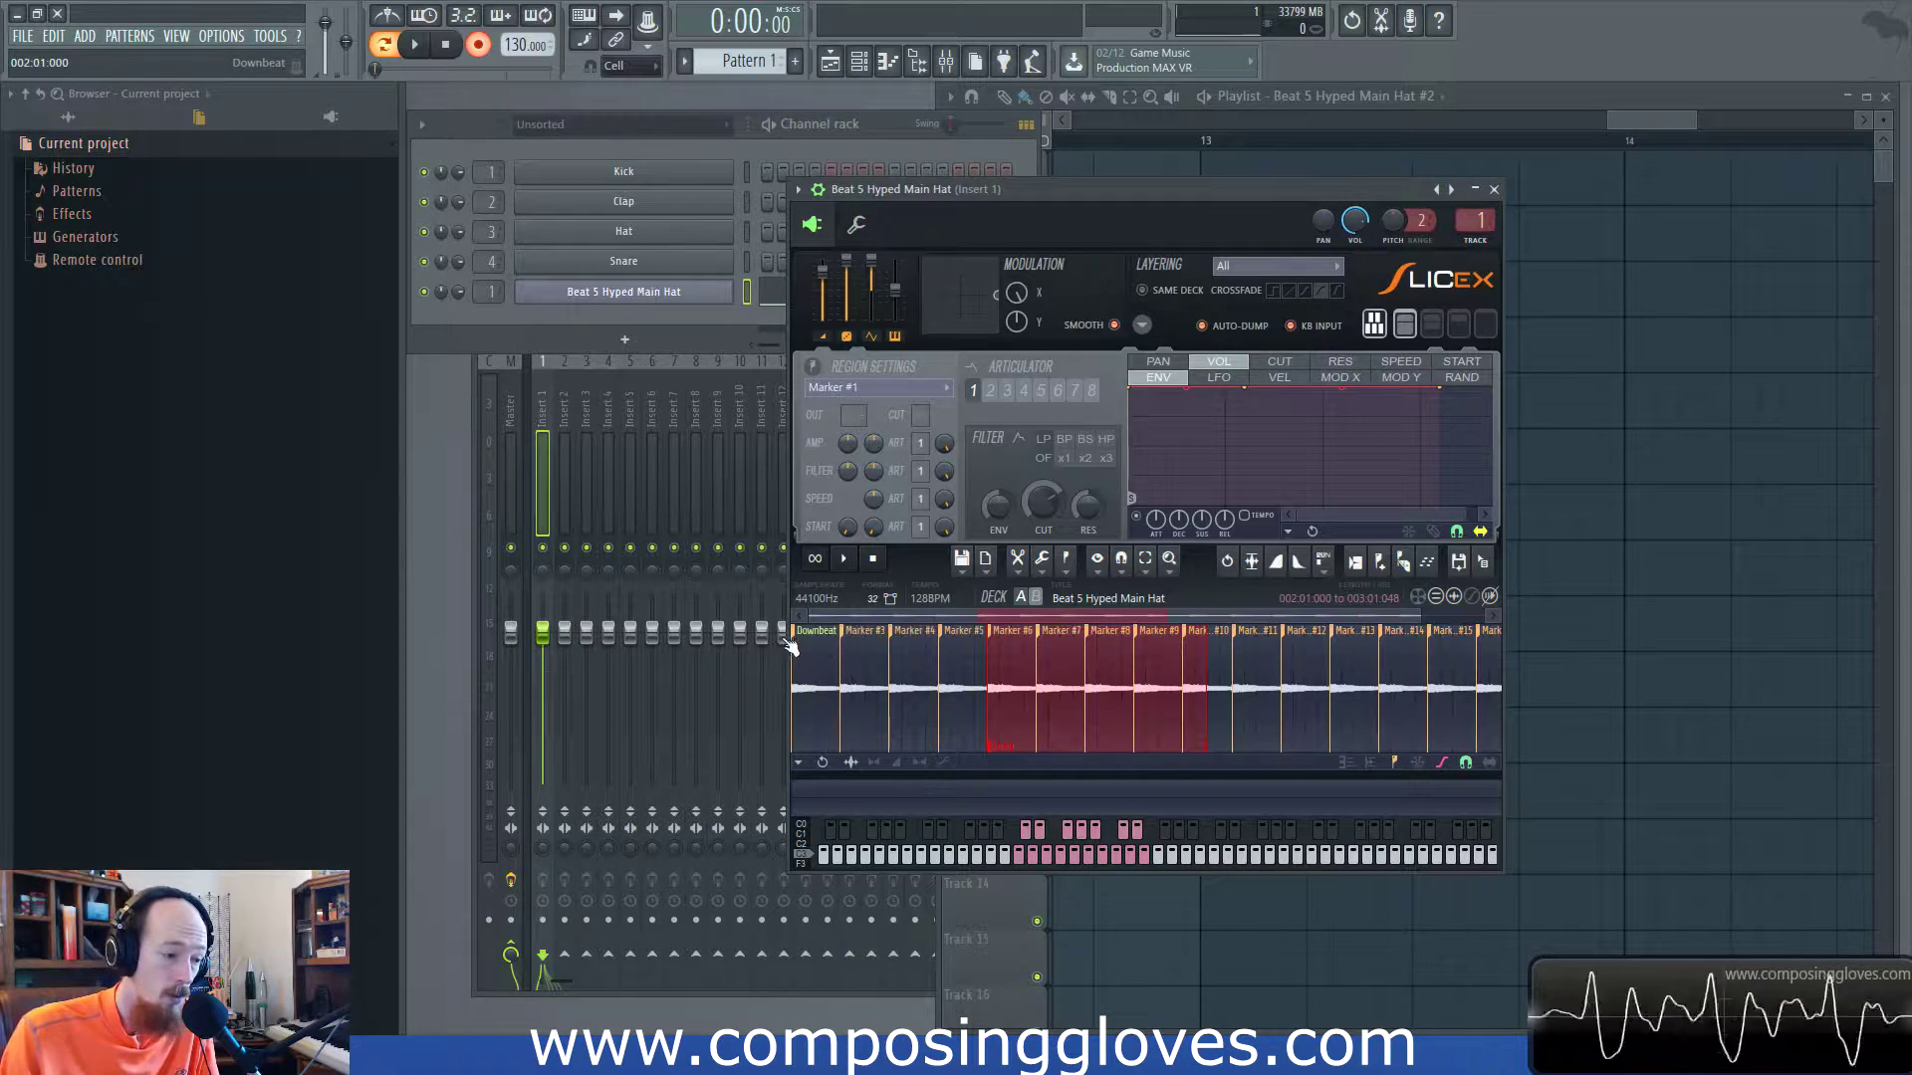
# Examine the preset drum names offered by the quick rename of all regions, and cancel the renaming.
pyautogui.click(1039, 563)
pyautogui.click(1065, 563)
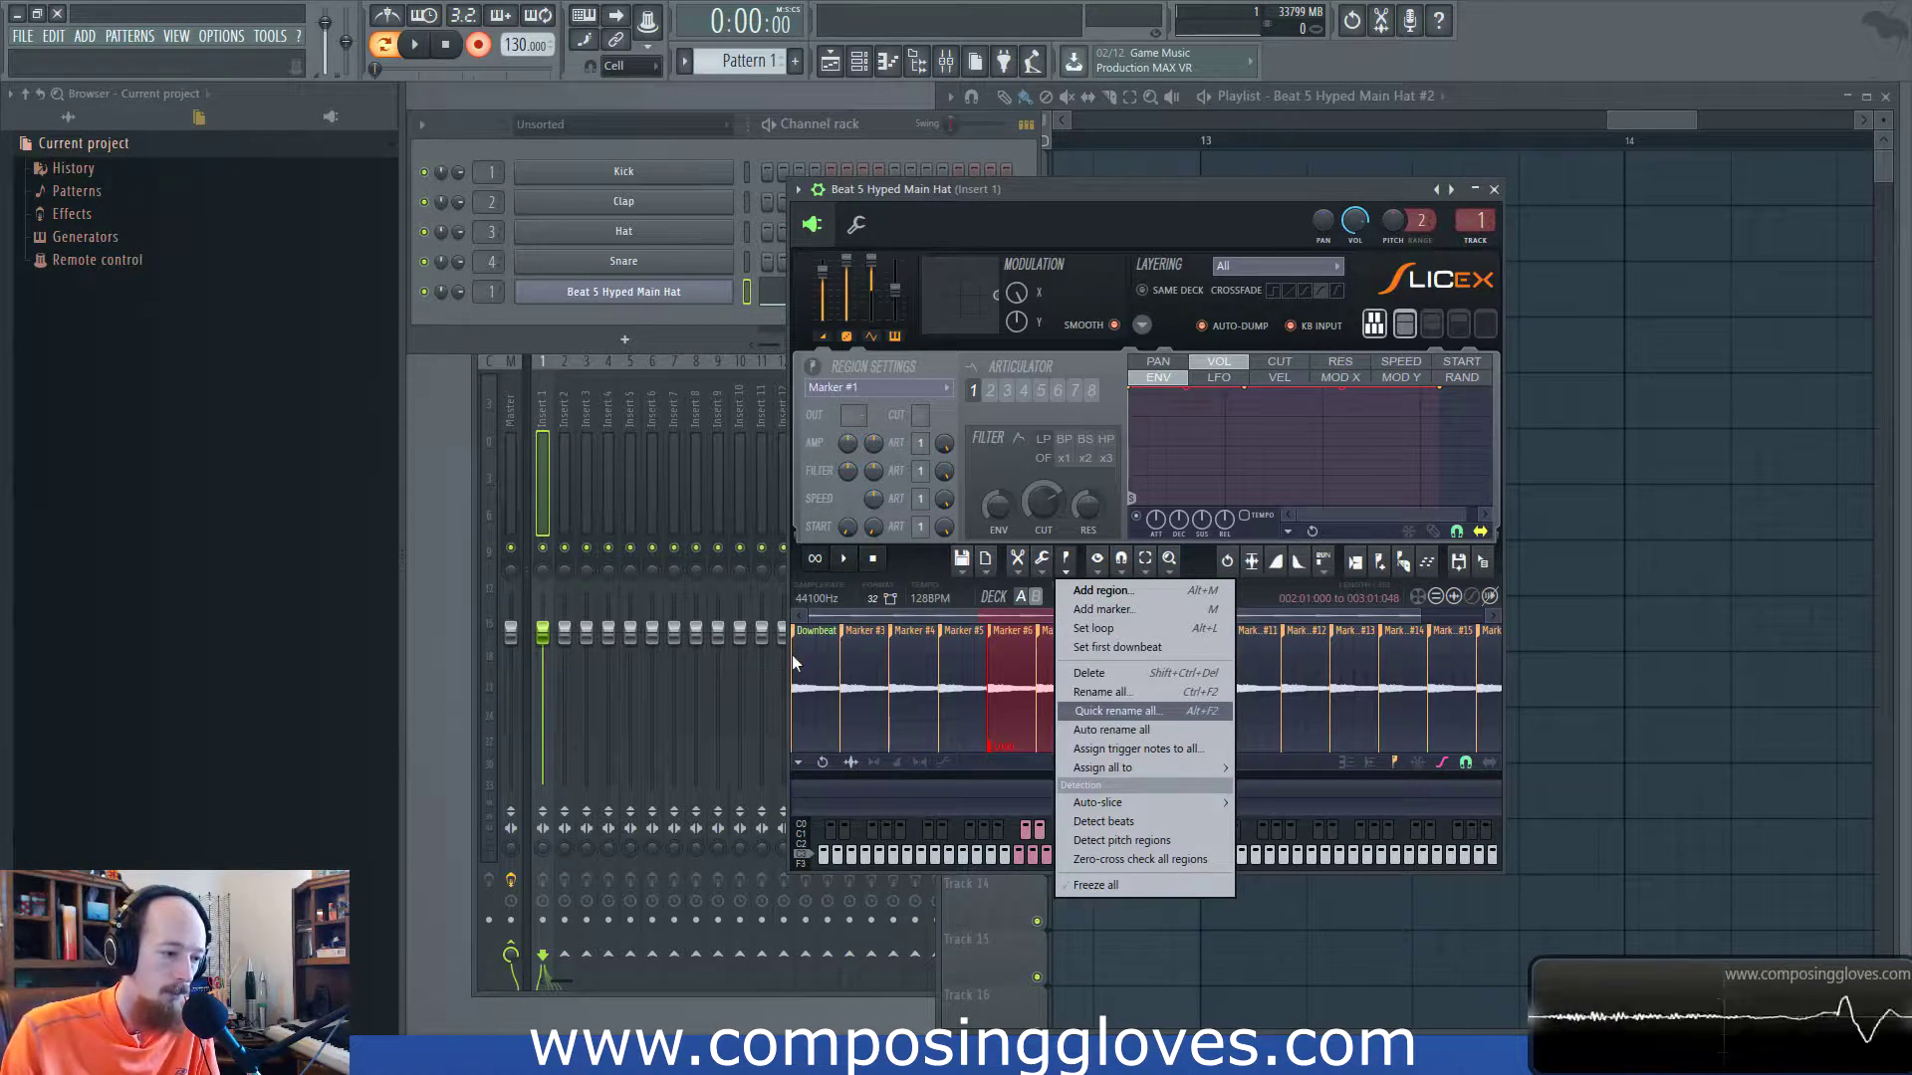
pyautogui.click(1168, 717)
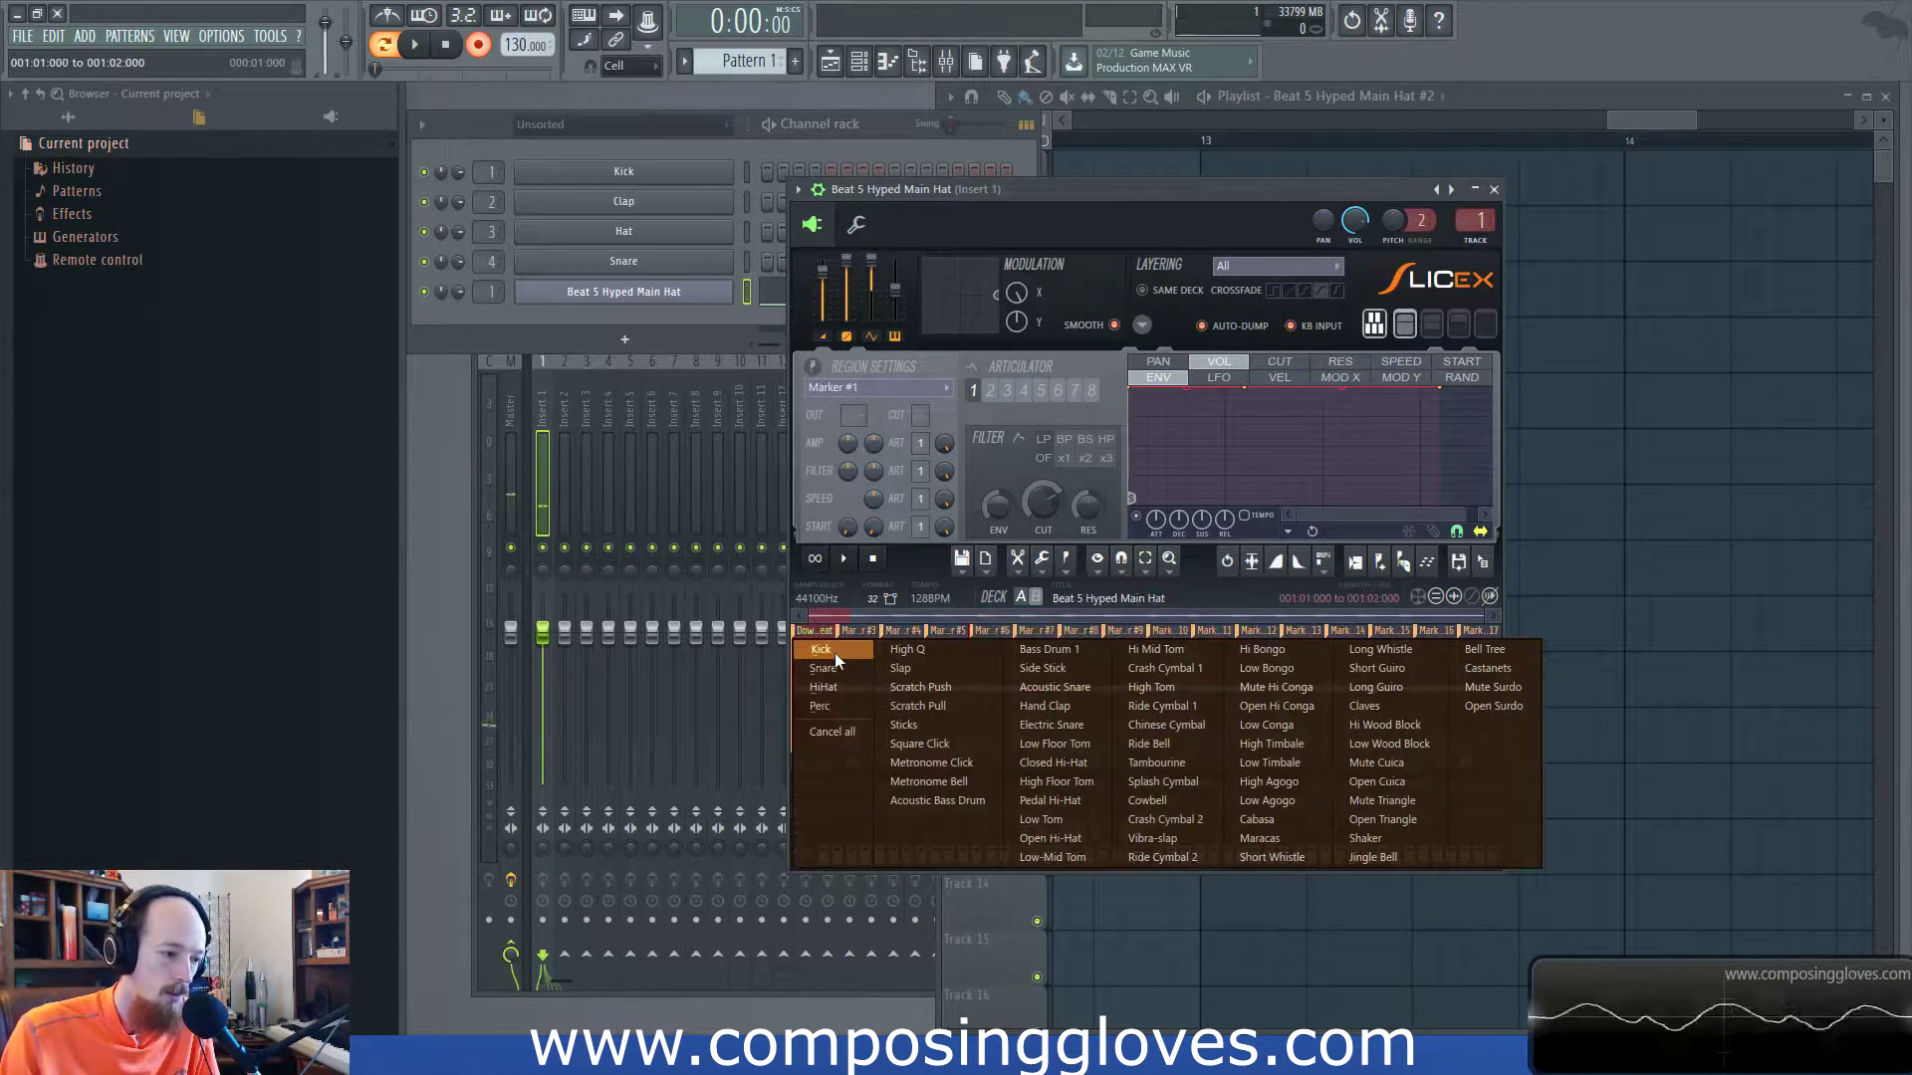
pyautogui.click(835, 729)
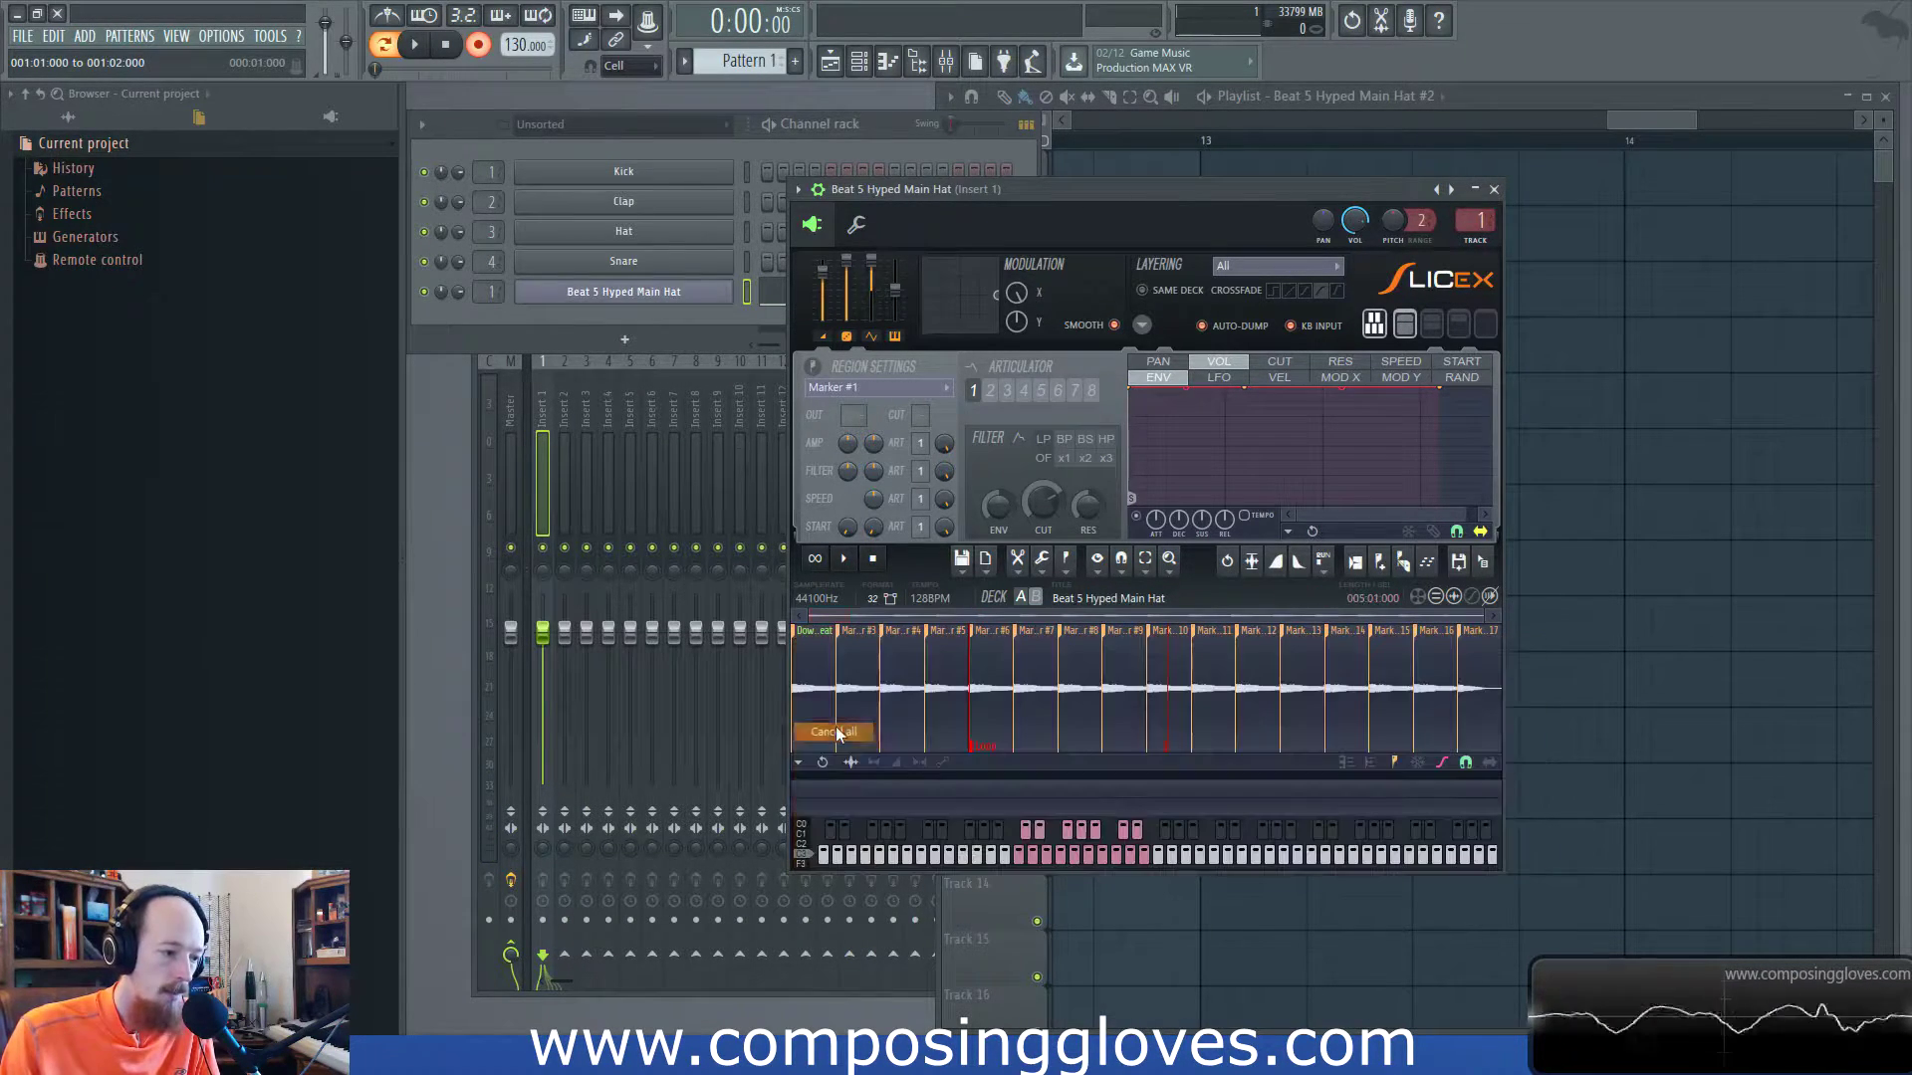
# Examine the note targets offered for assigning all regions, along with the region detection commands.
pyautogui.click(1072, 576)
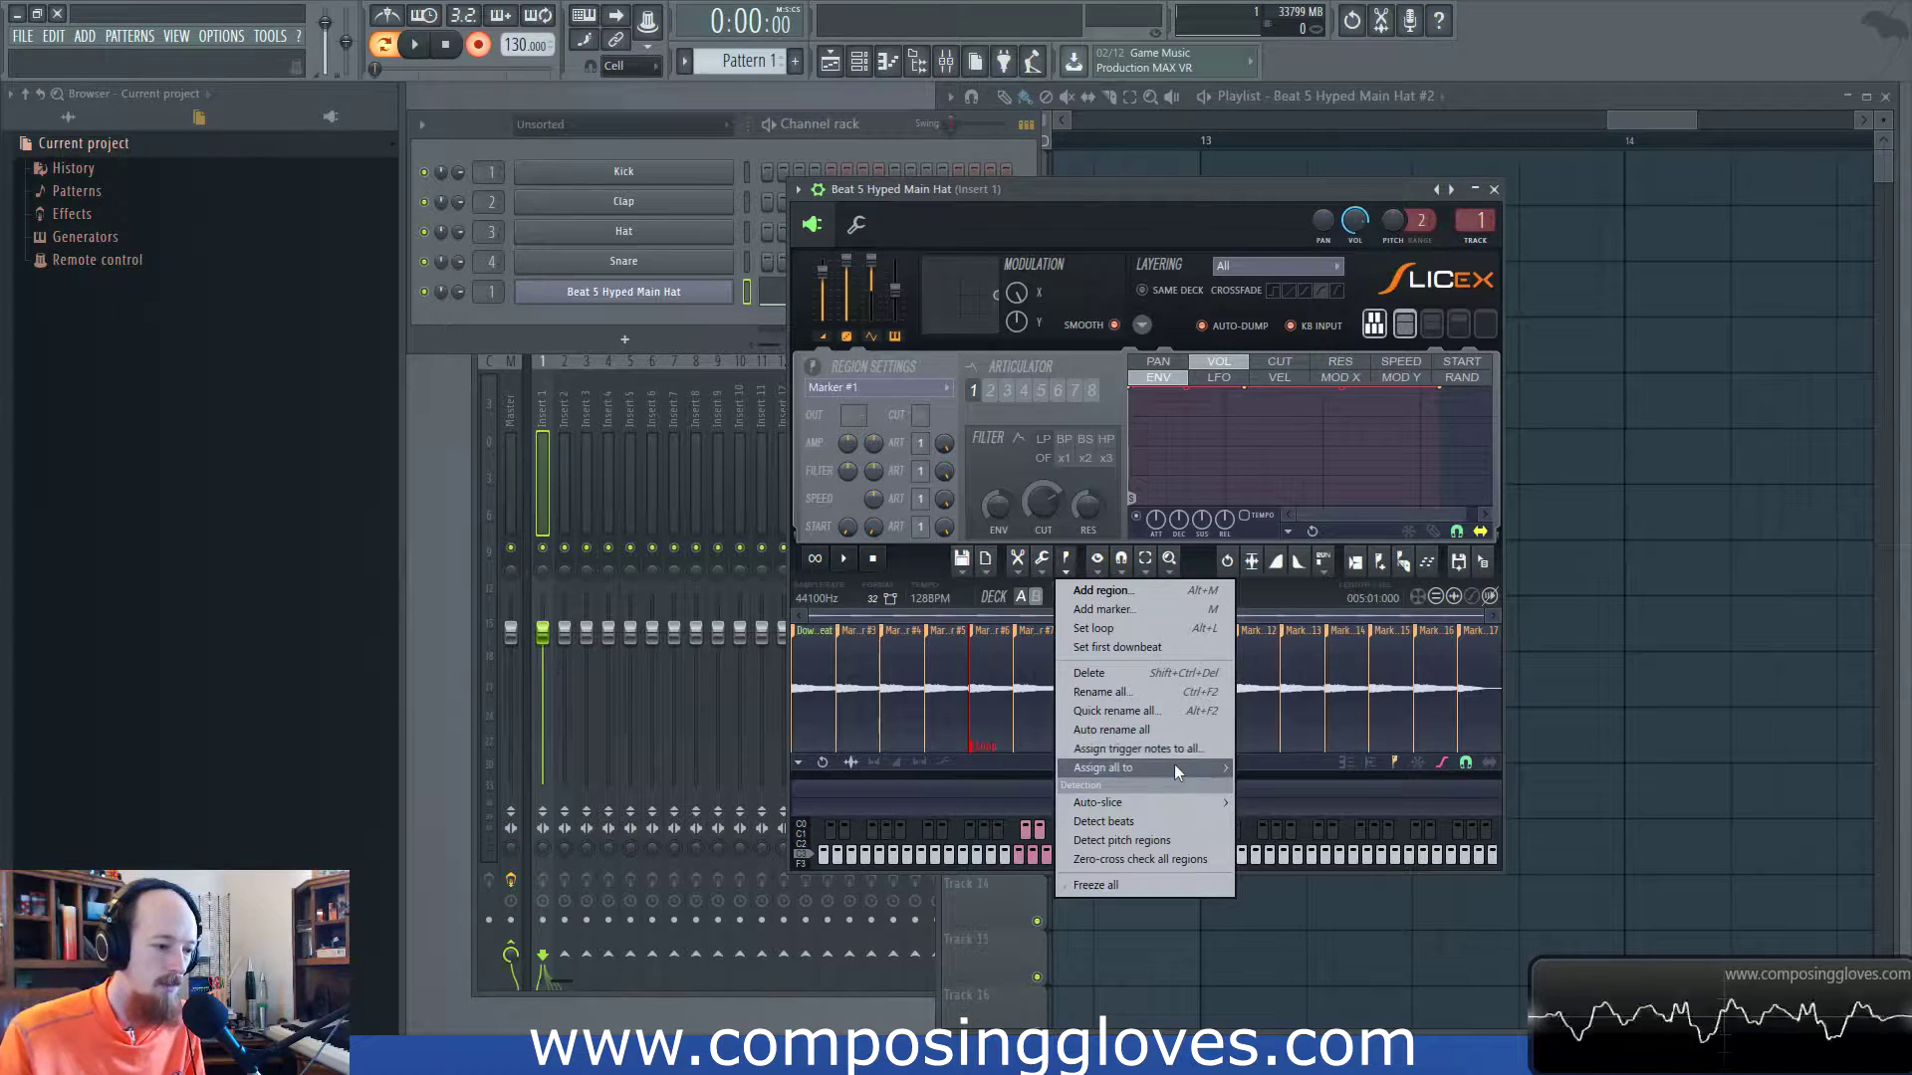
pyautogui.moveTo(1174, 763)
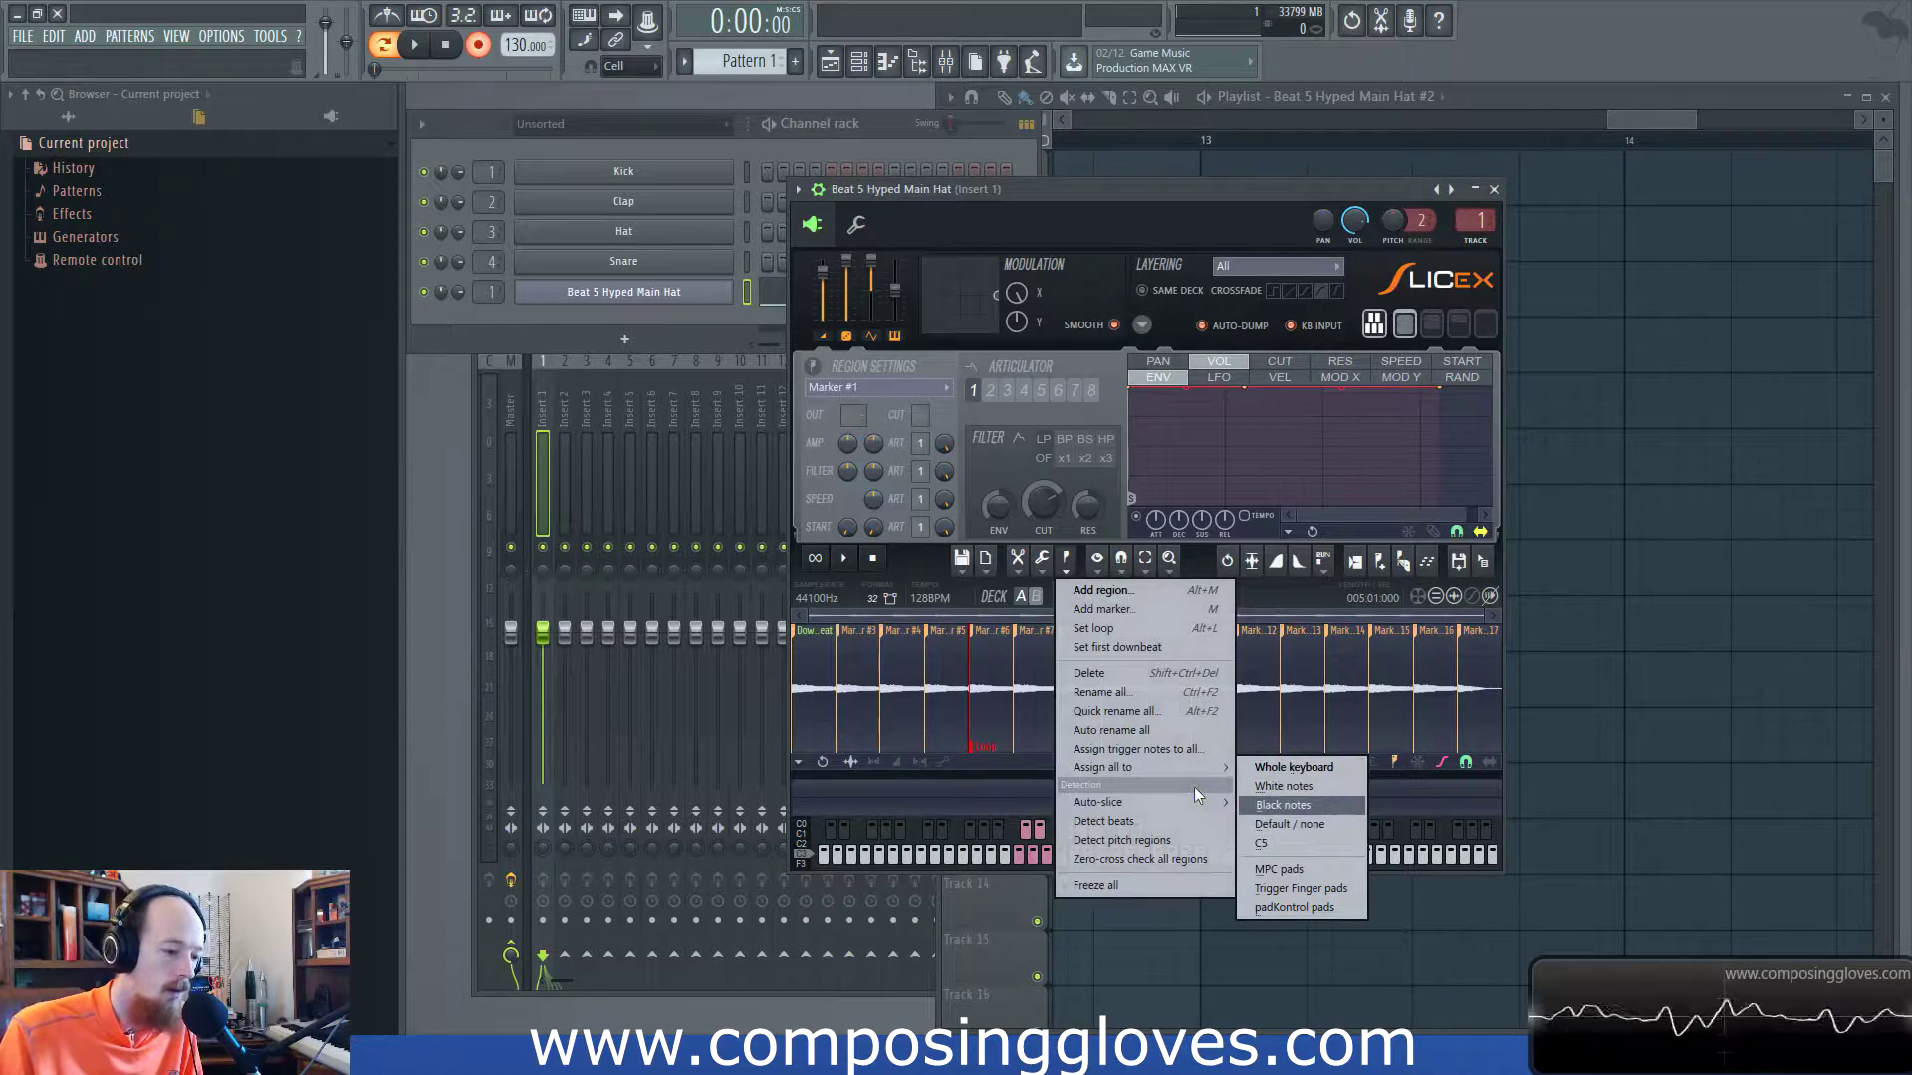
pyautogui.moveTo(1143, 801)
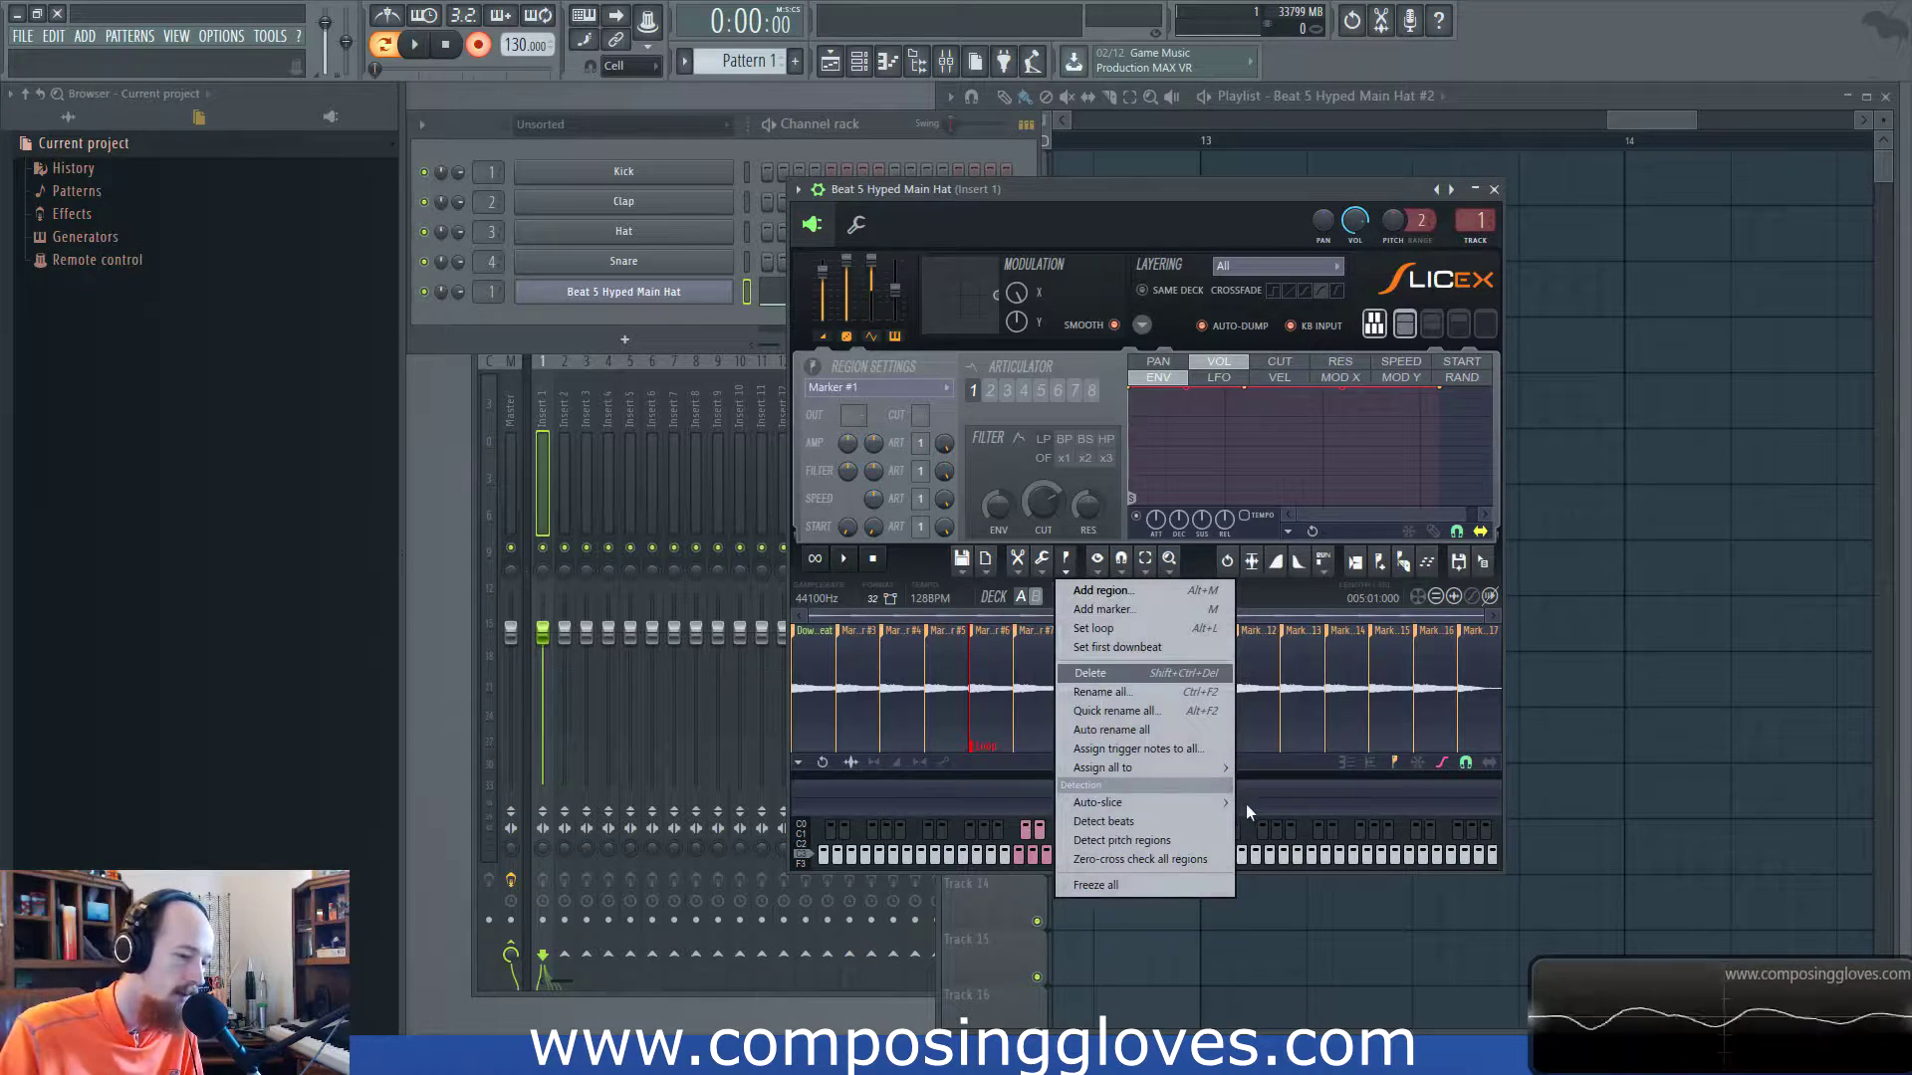
pyautogui.click(1022, 677)
# Shift Marker #7 and Marker #8 along the waveform, and re-slice the sample with Medium auto-slicing.
pyautogui.moveTo(1017, 644)
pyautogui.mouseDown()
pyautogui.moveTo(1109, 633)
pyautogui.moveTo(817, 635)
pyautogui.moveTo(1152, 634)
pyautogui.mouseUp()
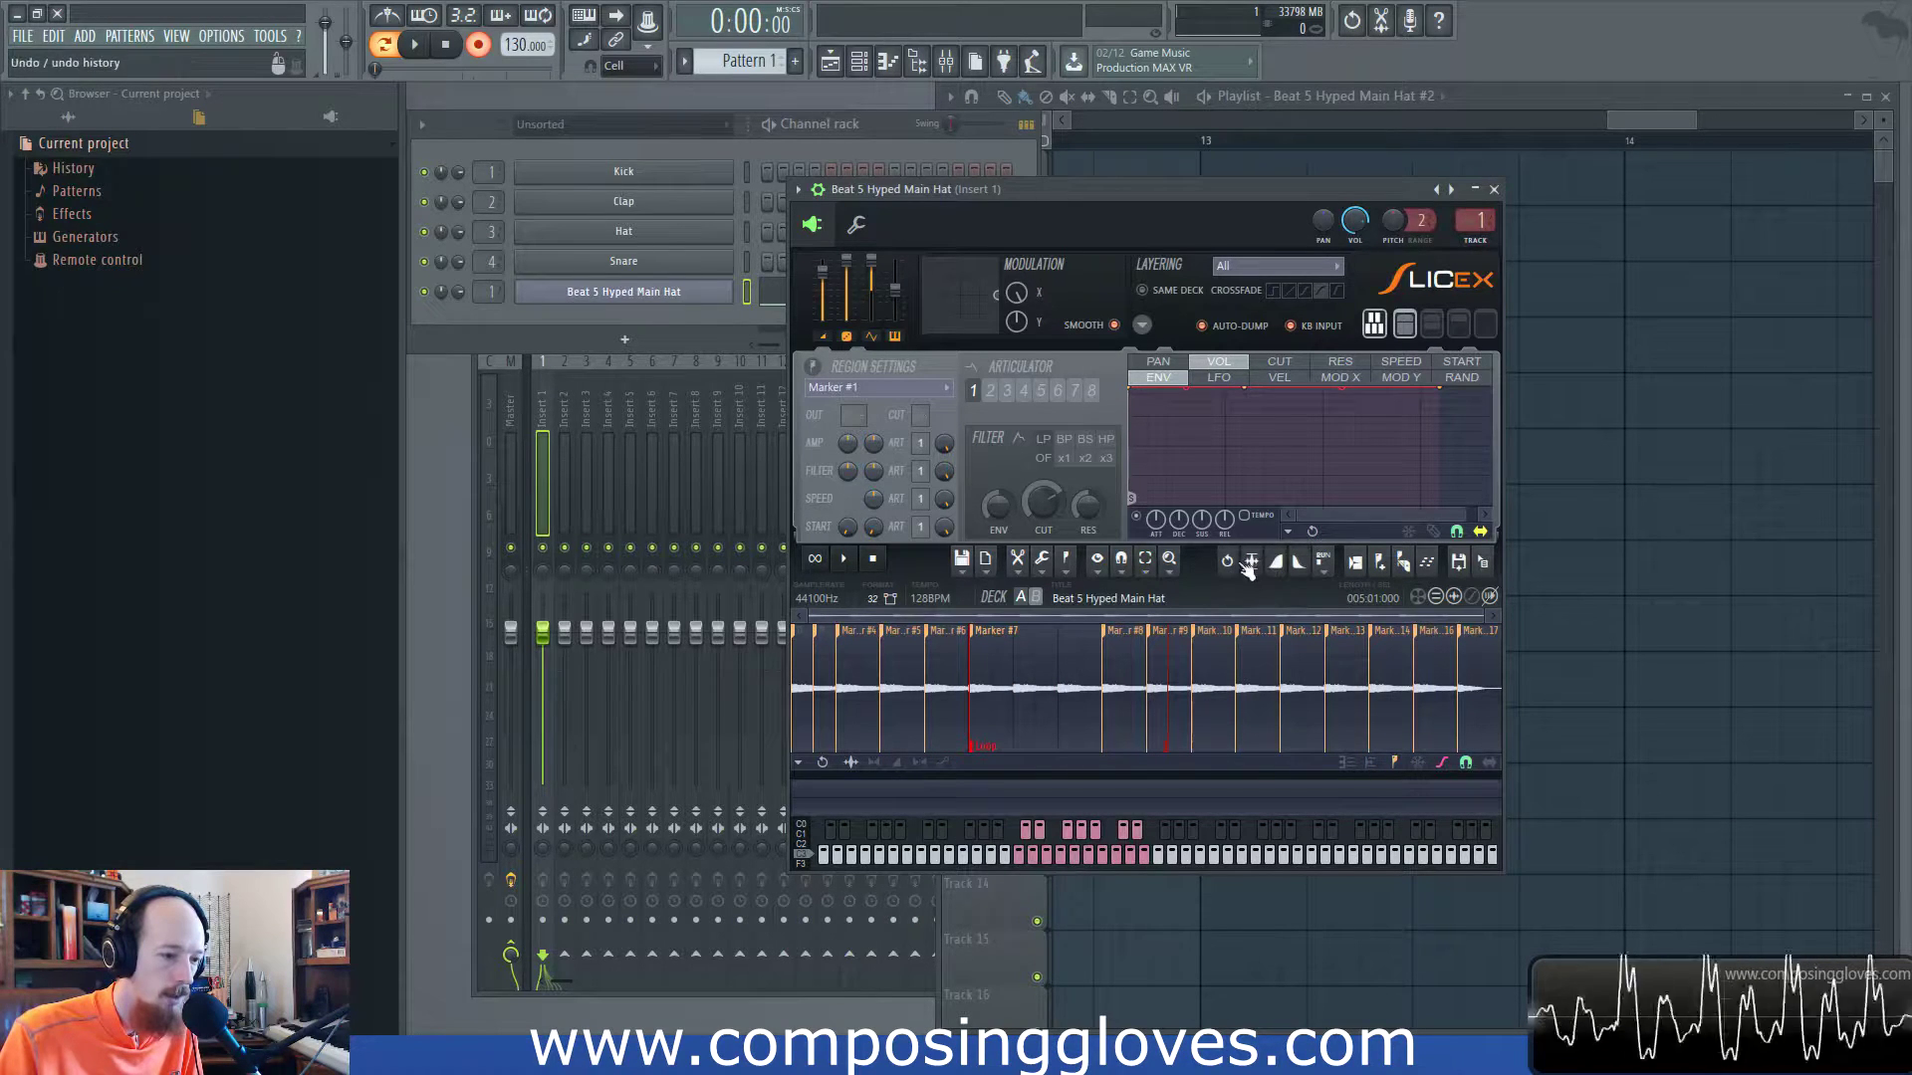
pyautogui.click(1403, 563)
pyautogui.click(1436, 603)
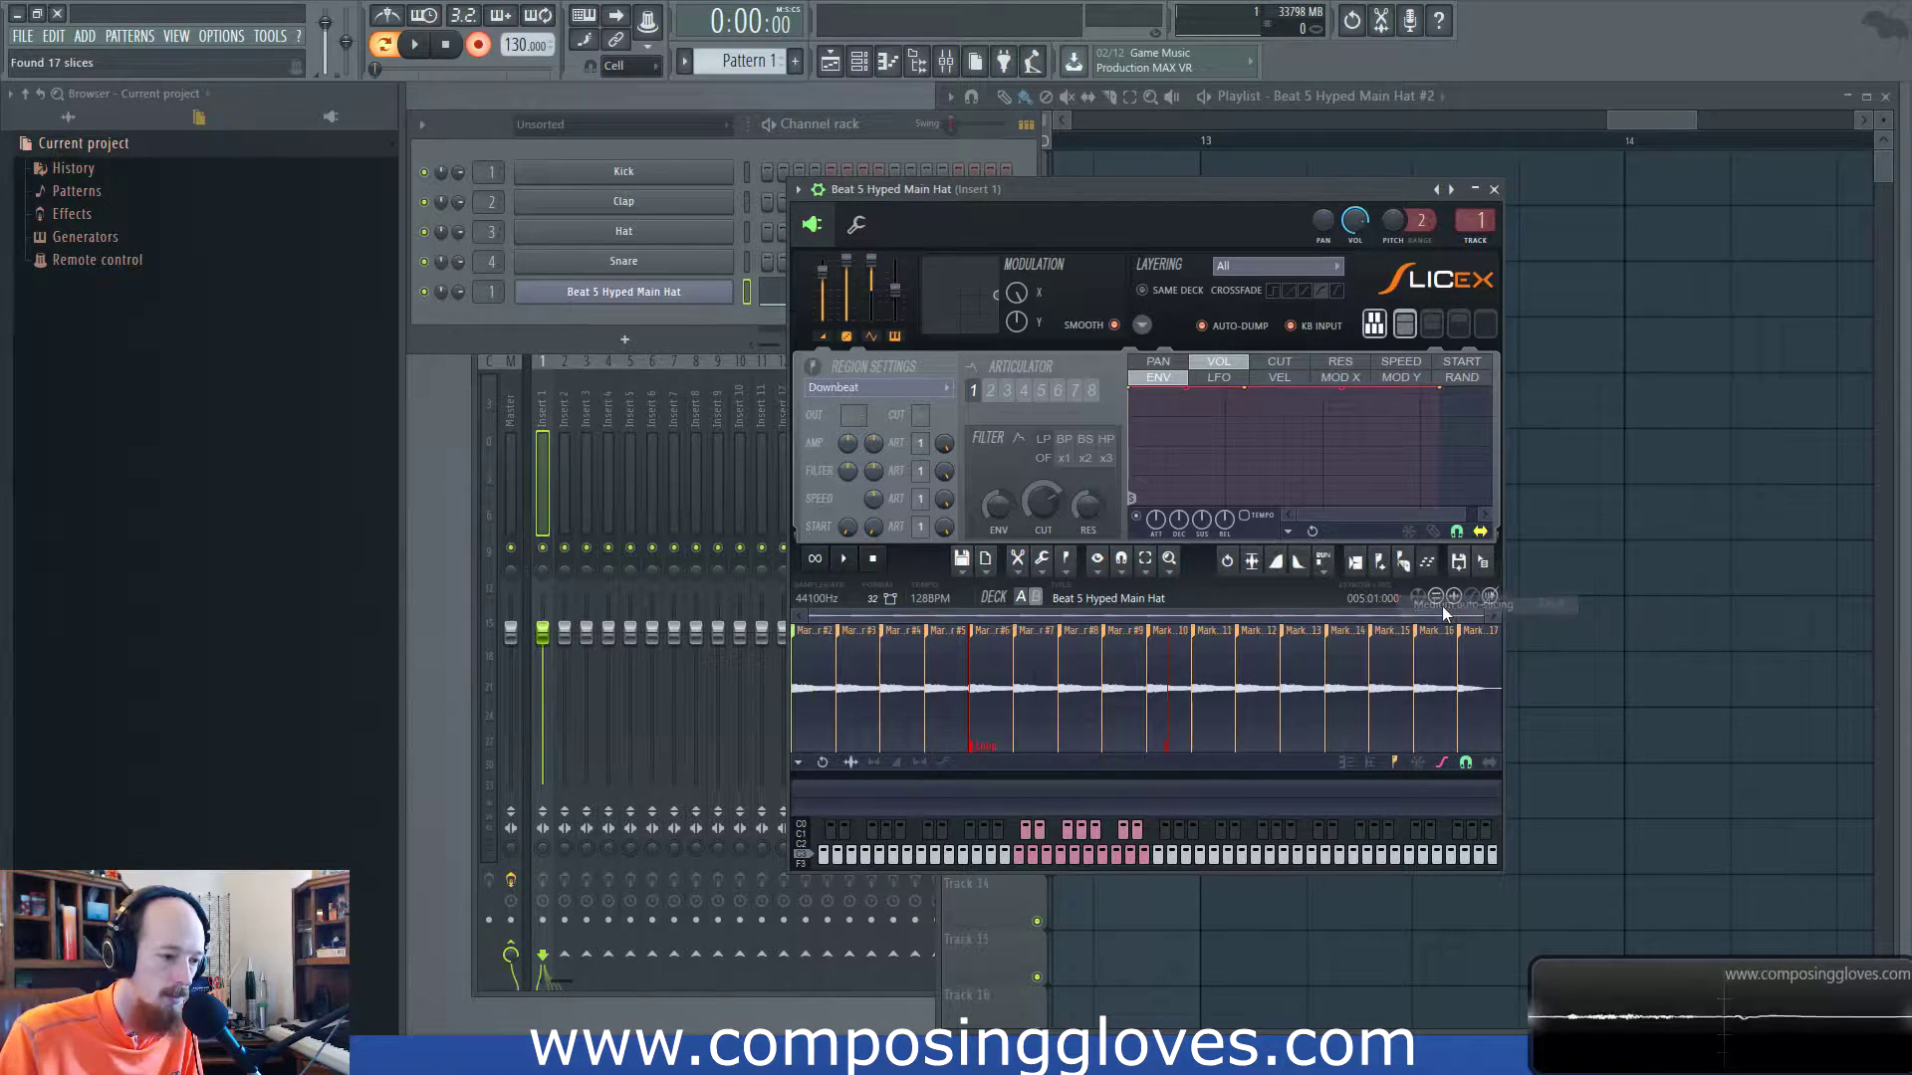
# Displace Marker #10 and re-slice only the range from 002:03:048 to 004:01:000 with Sharp auto-slicing.
pyautogui.moveTo(1084, 701); pyautogui.dragTo(1329, 682)
pyautogui.moveTo(1151, 638); pyautogui.dragTo(1192, 632)
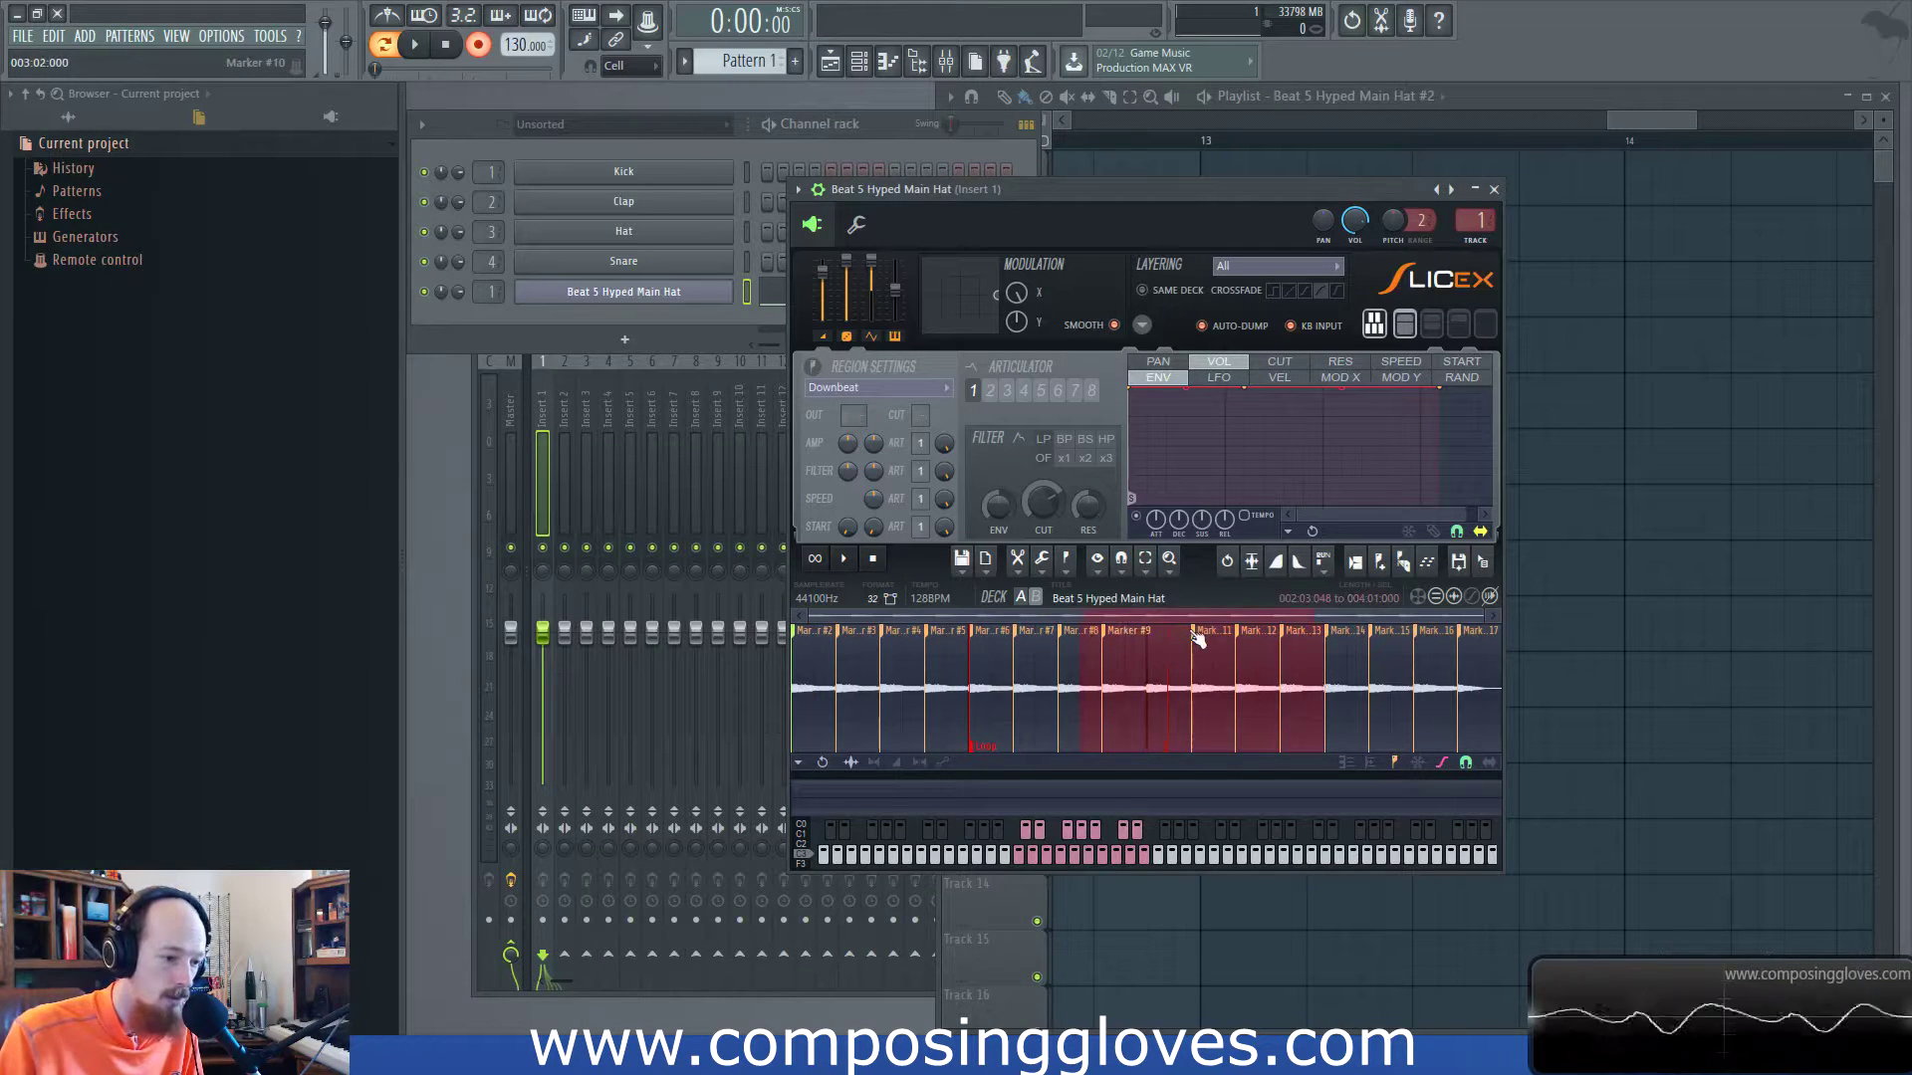
pyautogui.click(1403, 562)
pyautogui.click(1494, 615)
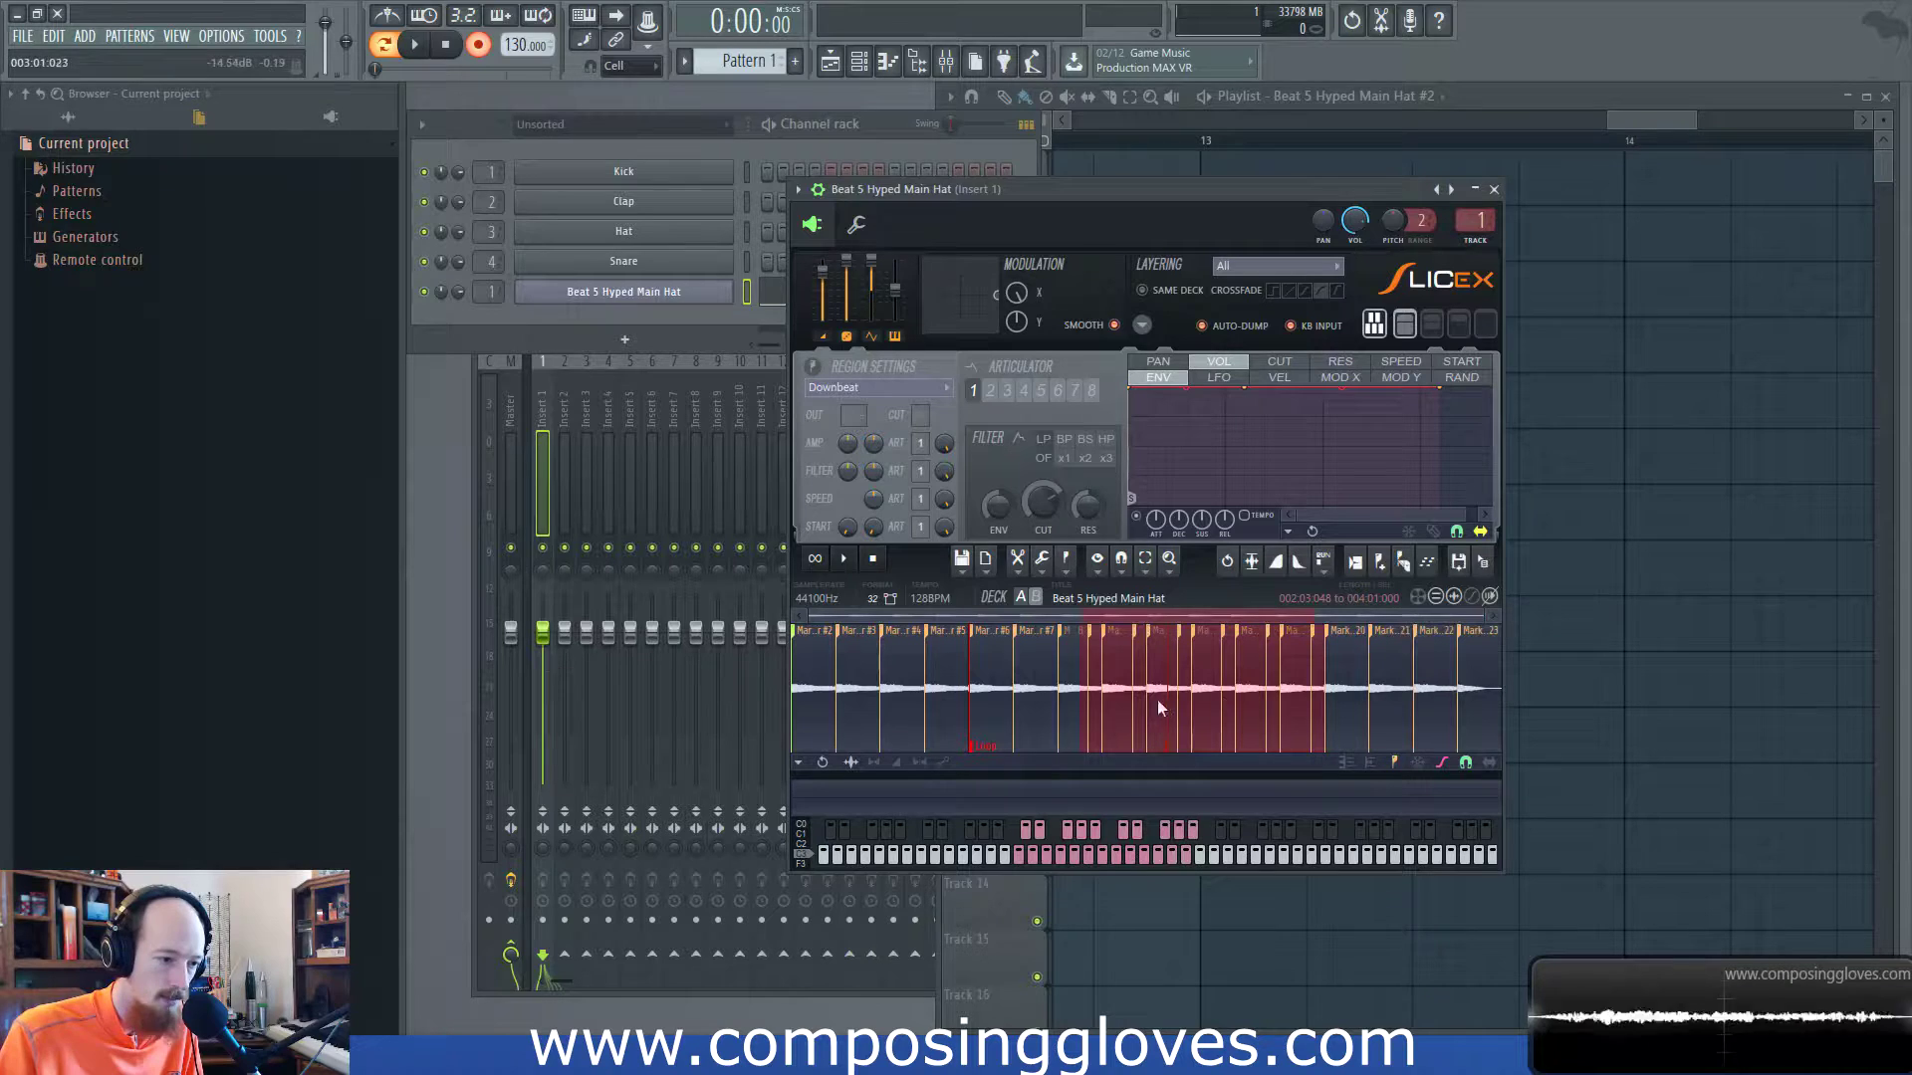
# Re-slice the whole sample, from 001:01:000 to 005:01:000, with Dull auto-slicing.
pyautogui.click(1368, 652)
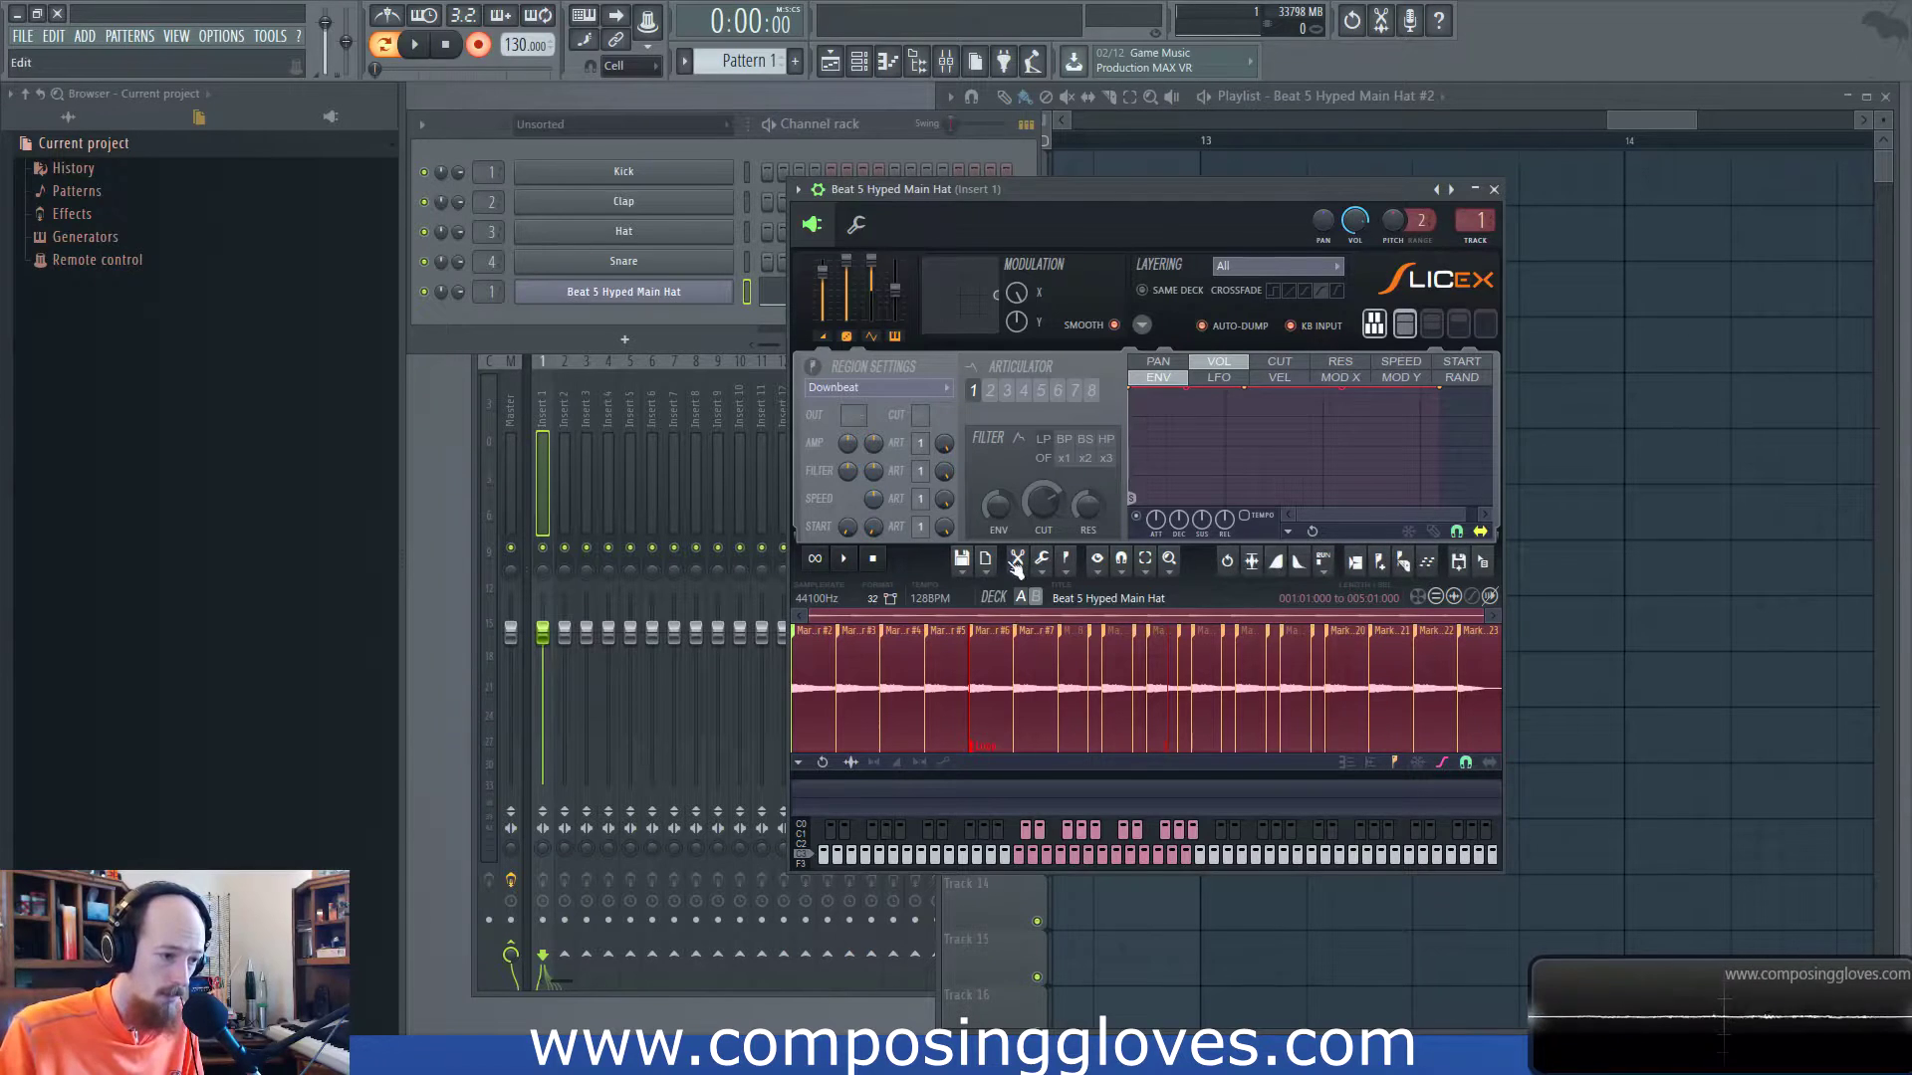
pyautogui.click(1403, 563)
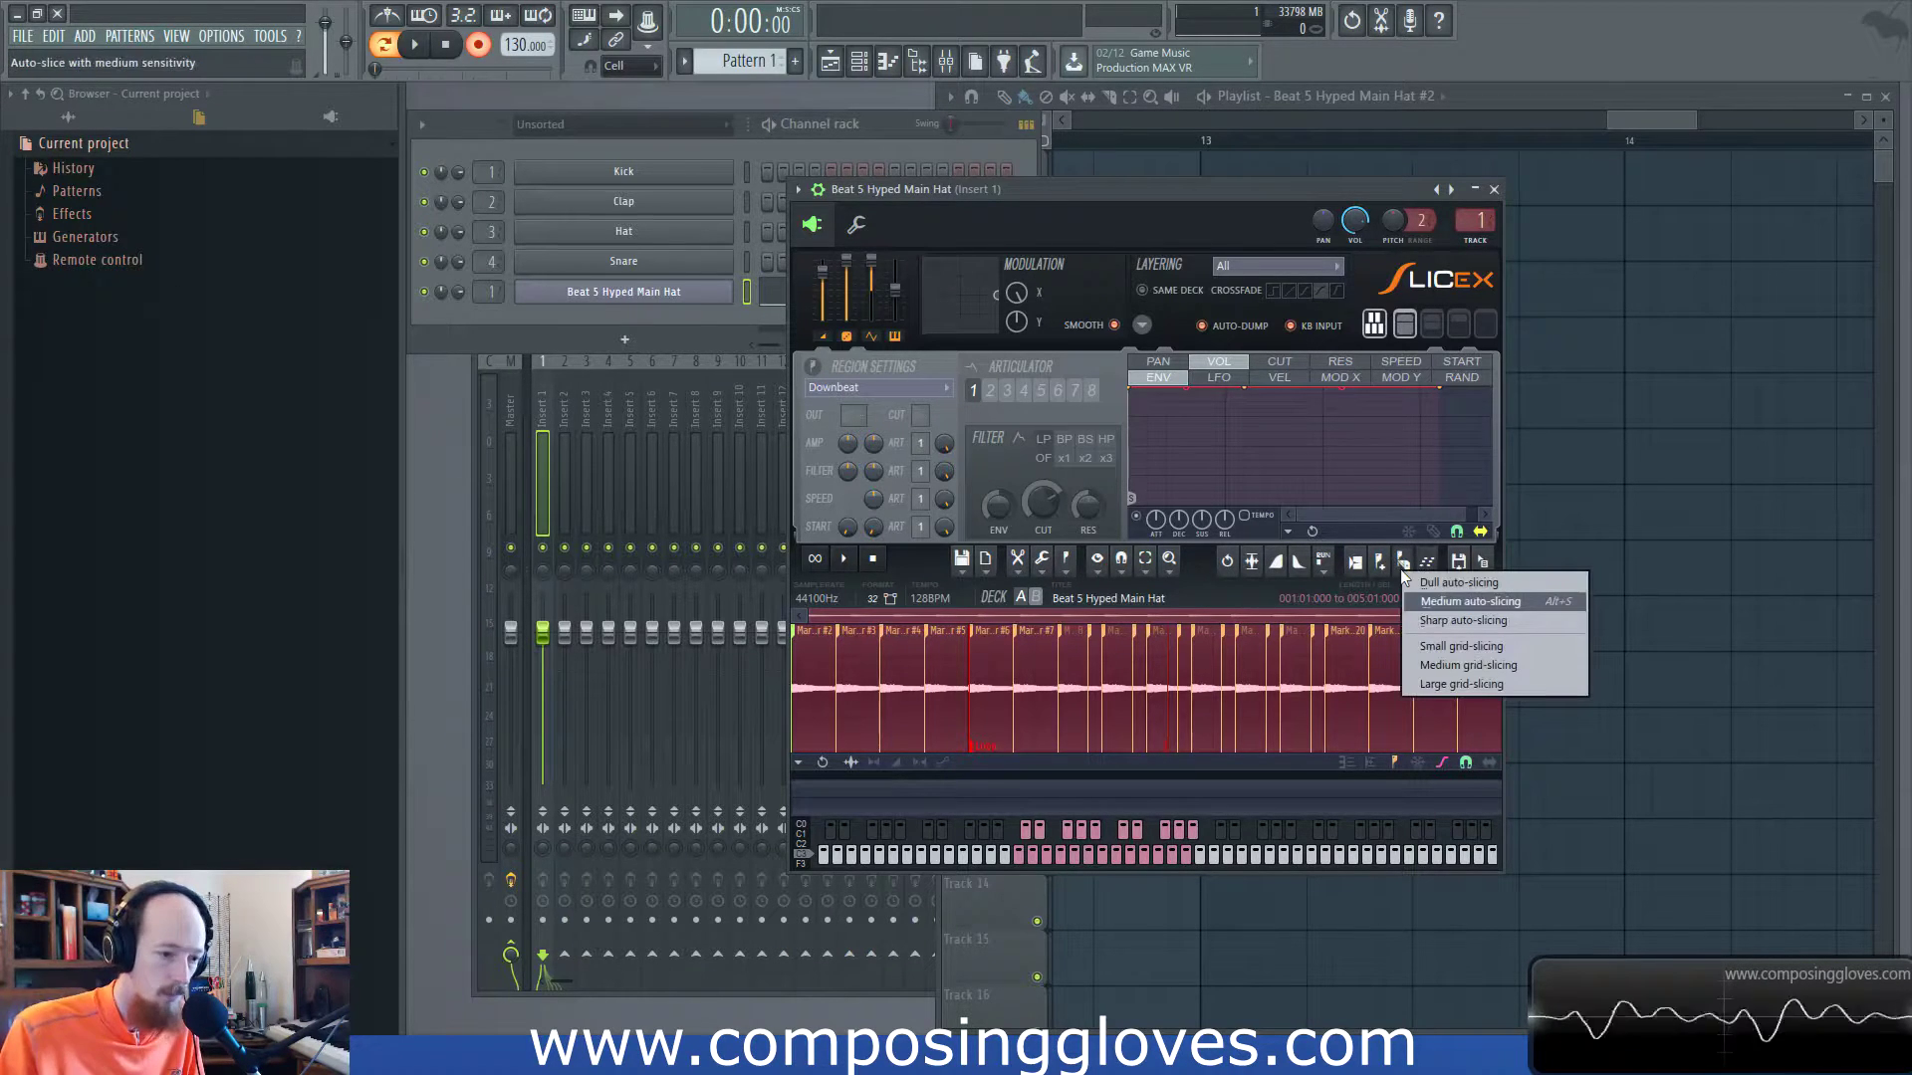
pyautogui.click(1488, 584)
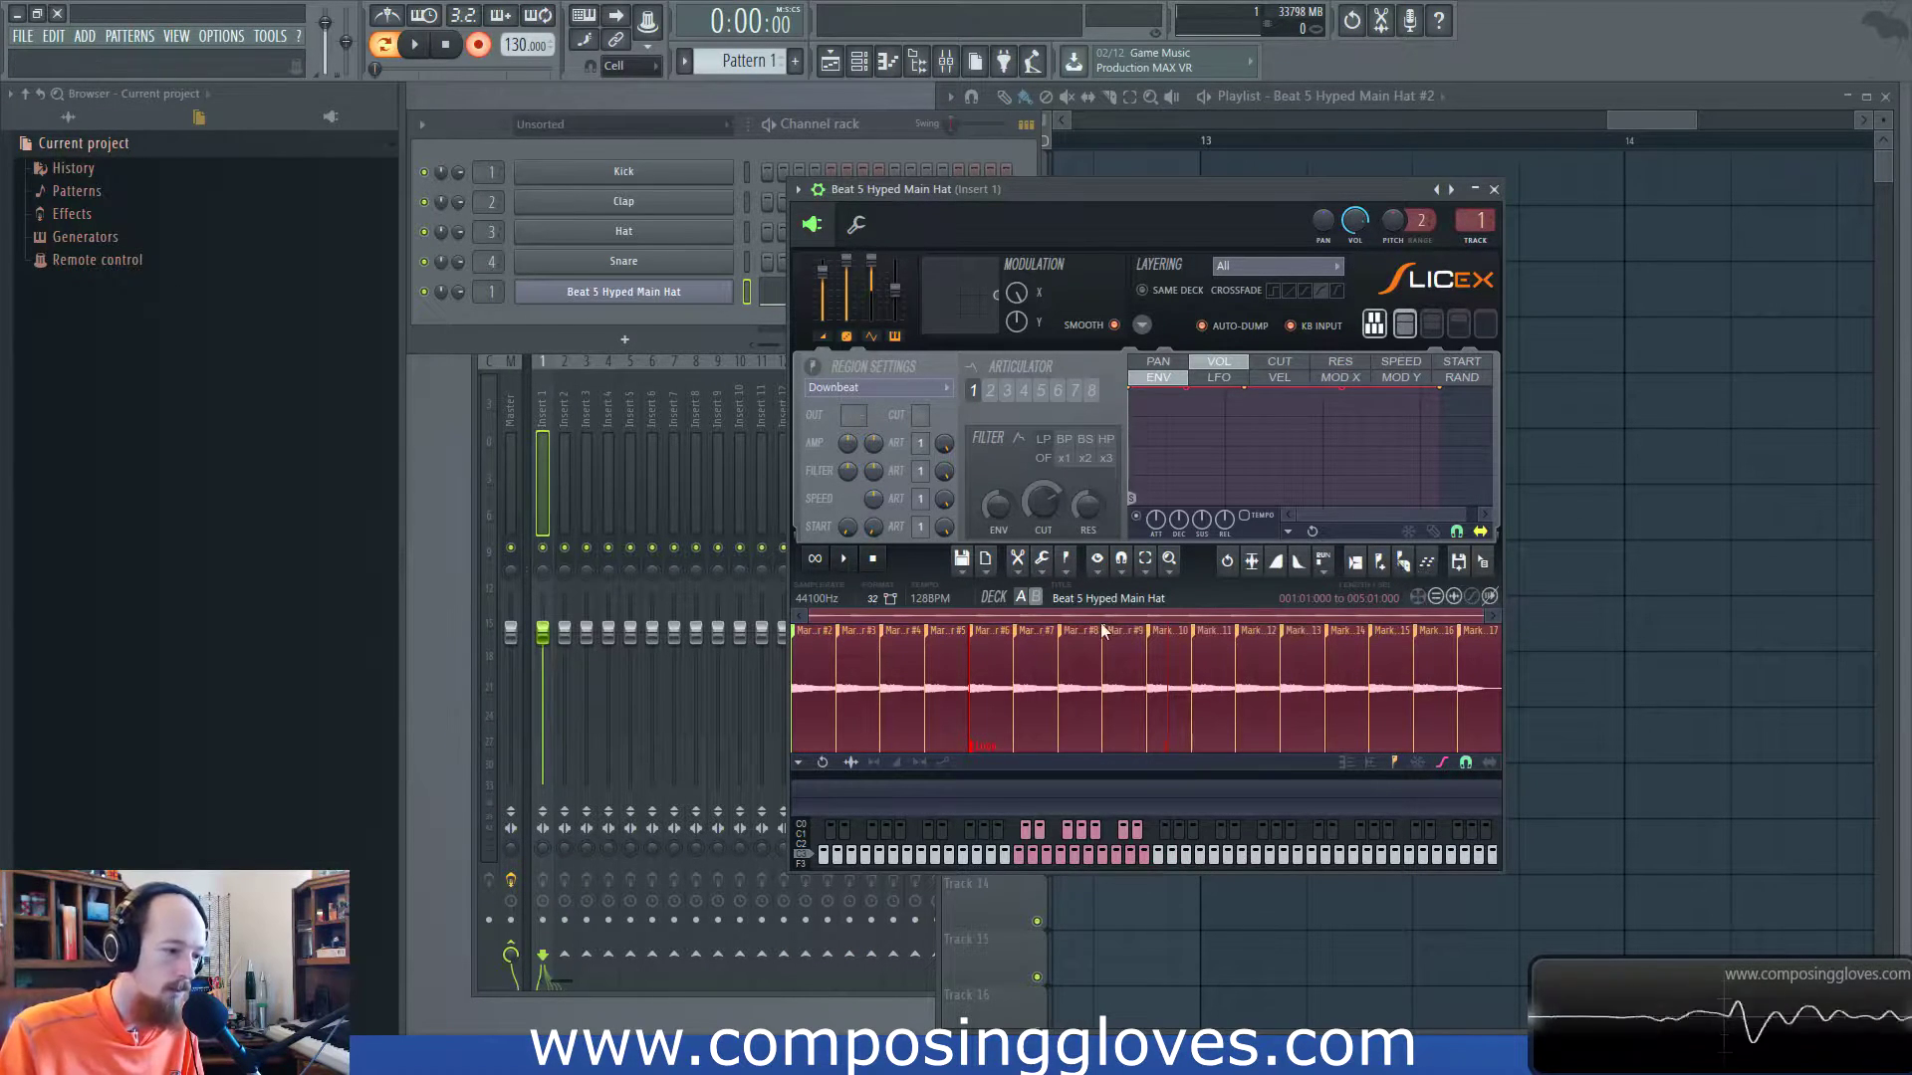
# Examine the script categories that can be run on the sample, from Amp through User.
pyautogui.click(1042, 562)
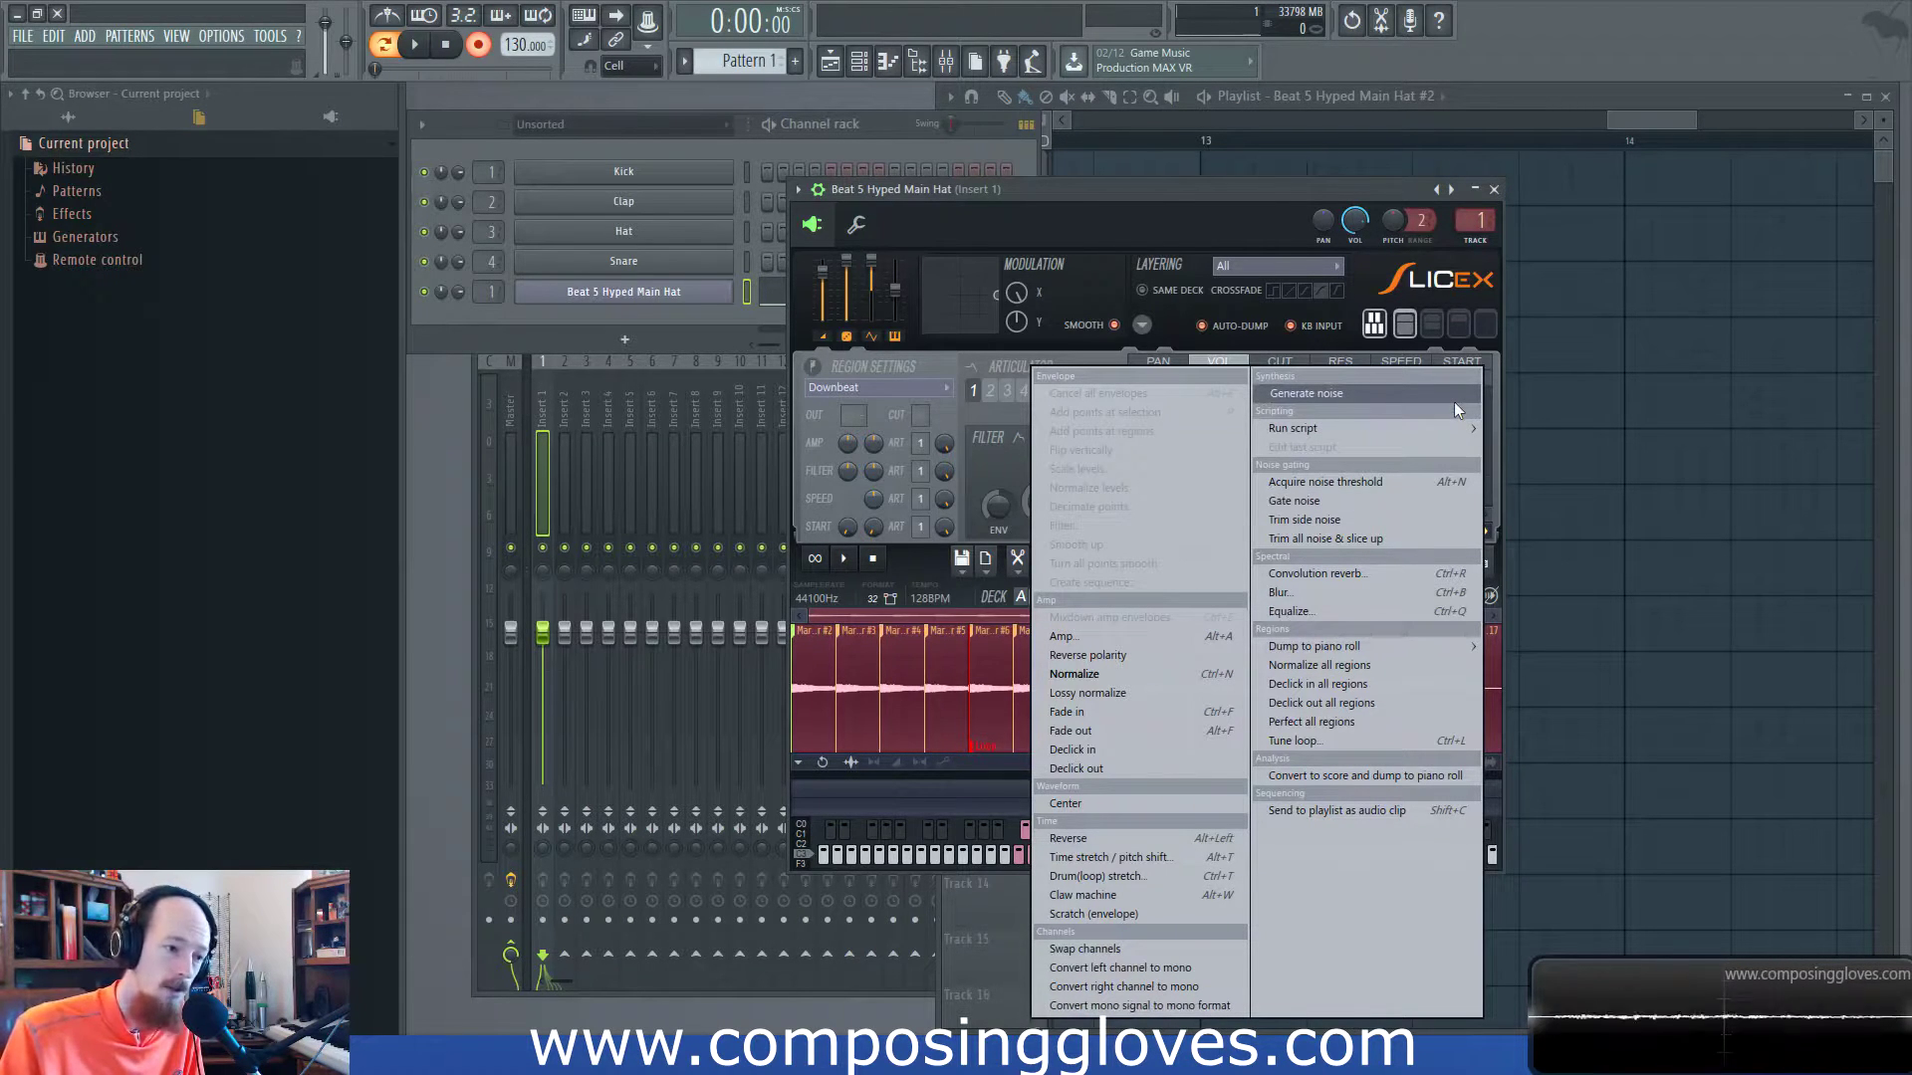
pyautogui.moveTo(1306, 428)
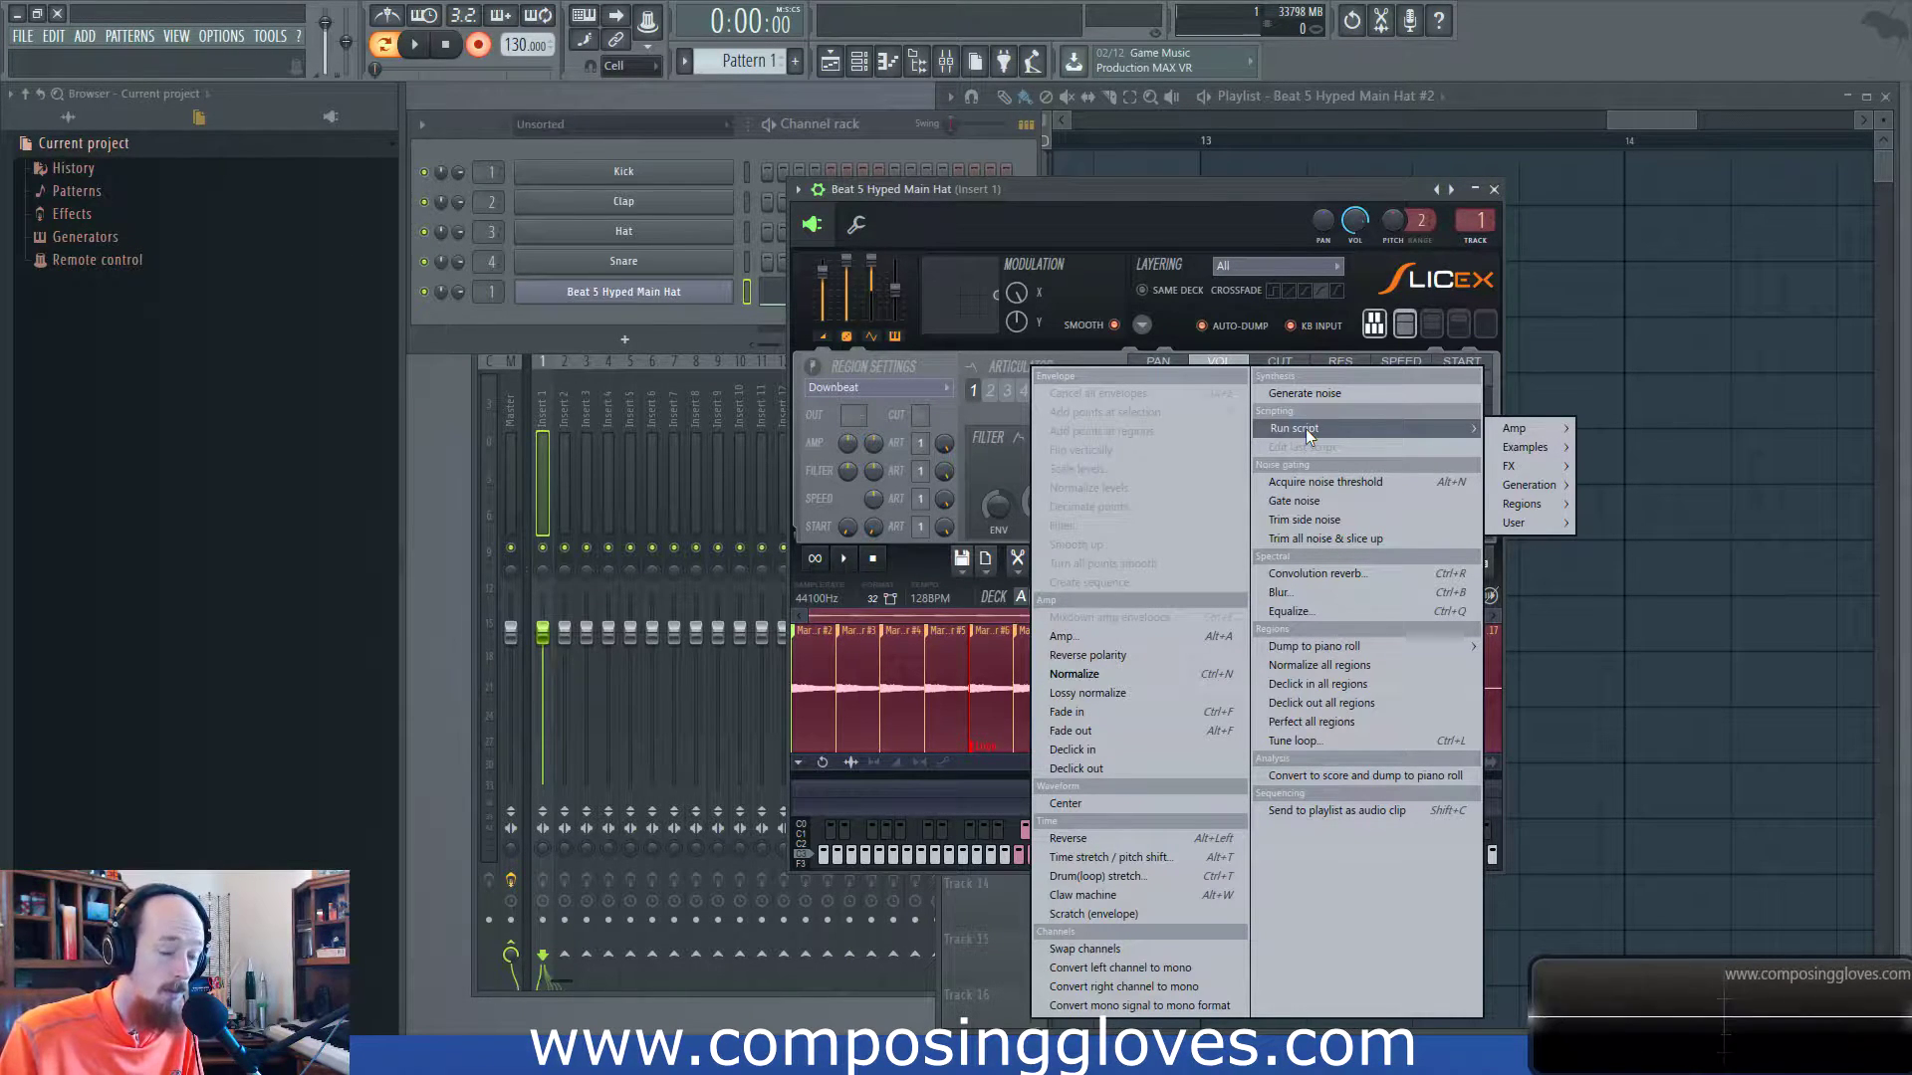
pyautogui.moveTo(1558, 435)
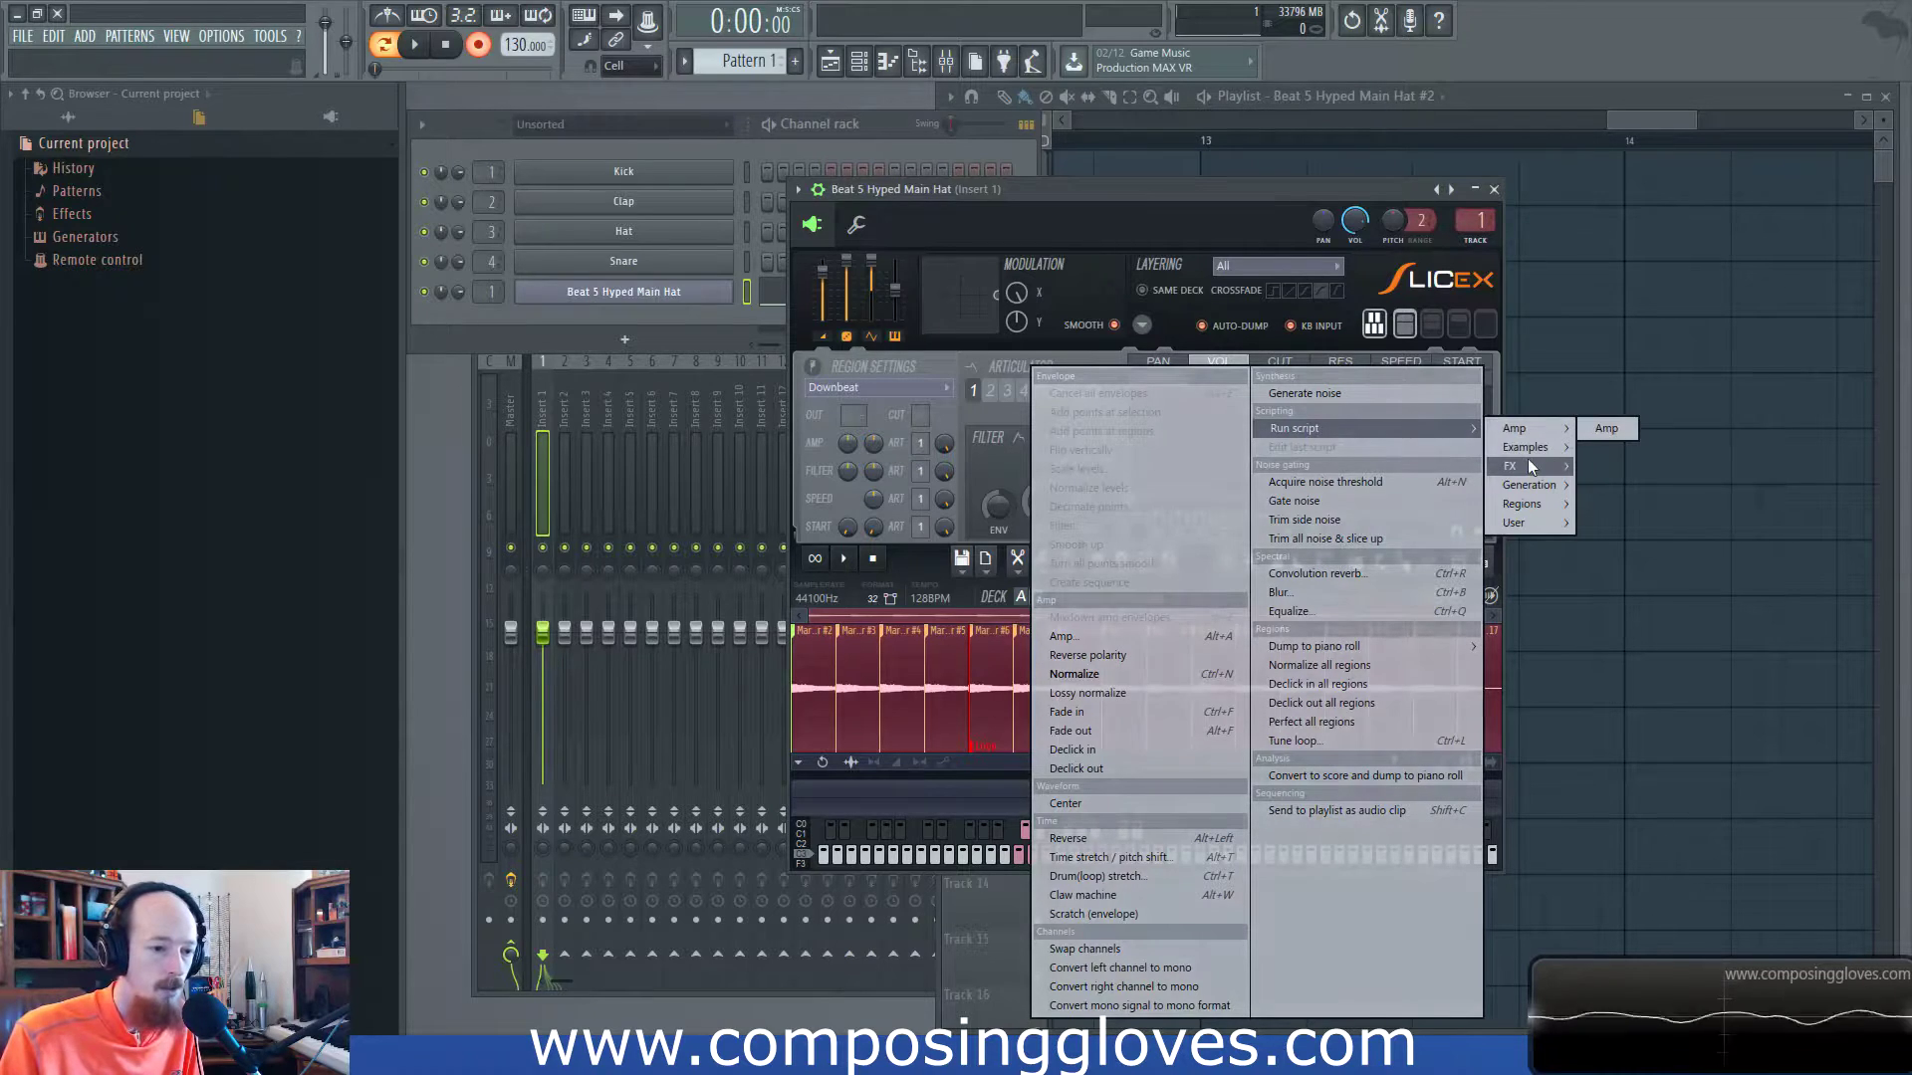
pyautogui.moveTo(1527, 522)
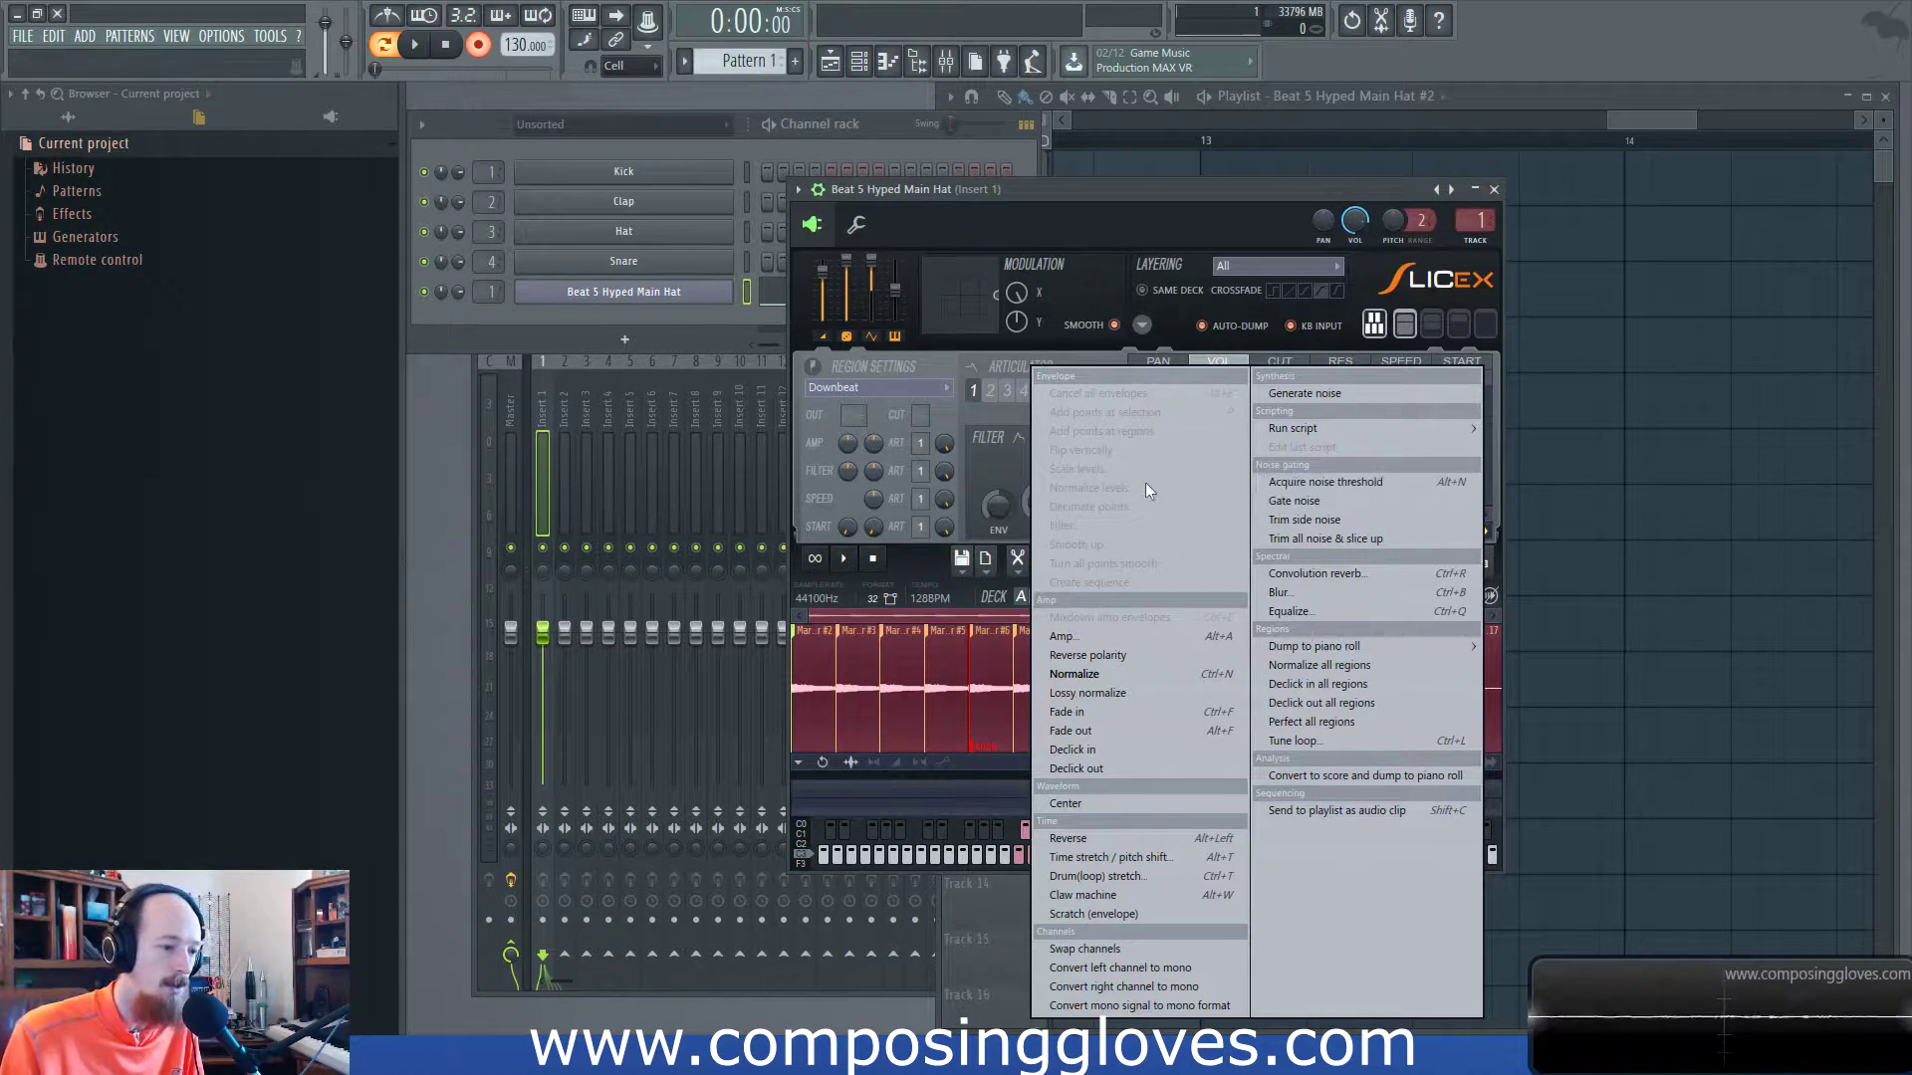
pyautogui.click(964, 547)
# Acquire the noise threshold from the quiet tail of the Marker #6 slice, between 002:01:048 and 002:01:071.
pyautogui.click(958, 685)
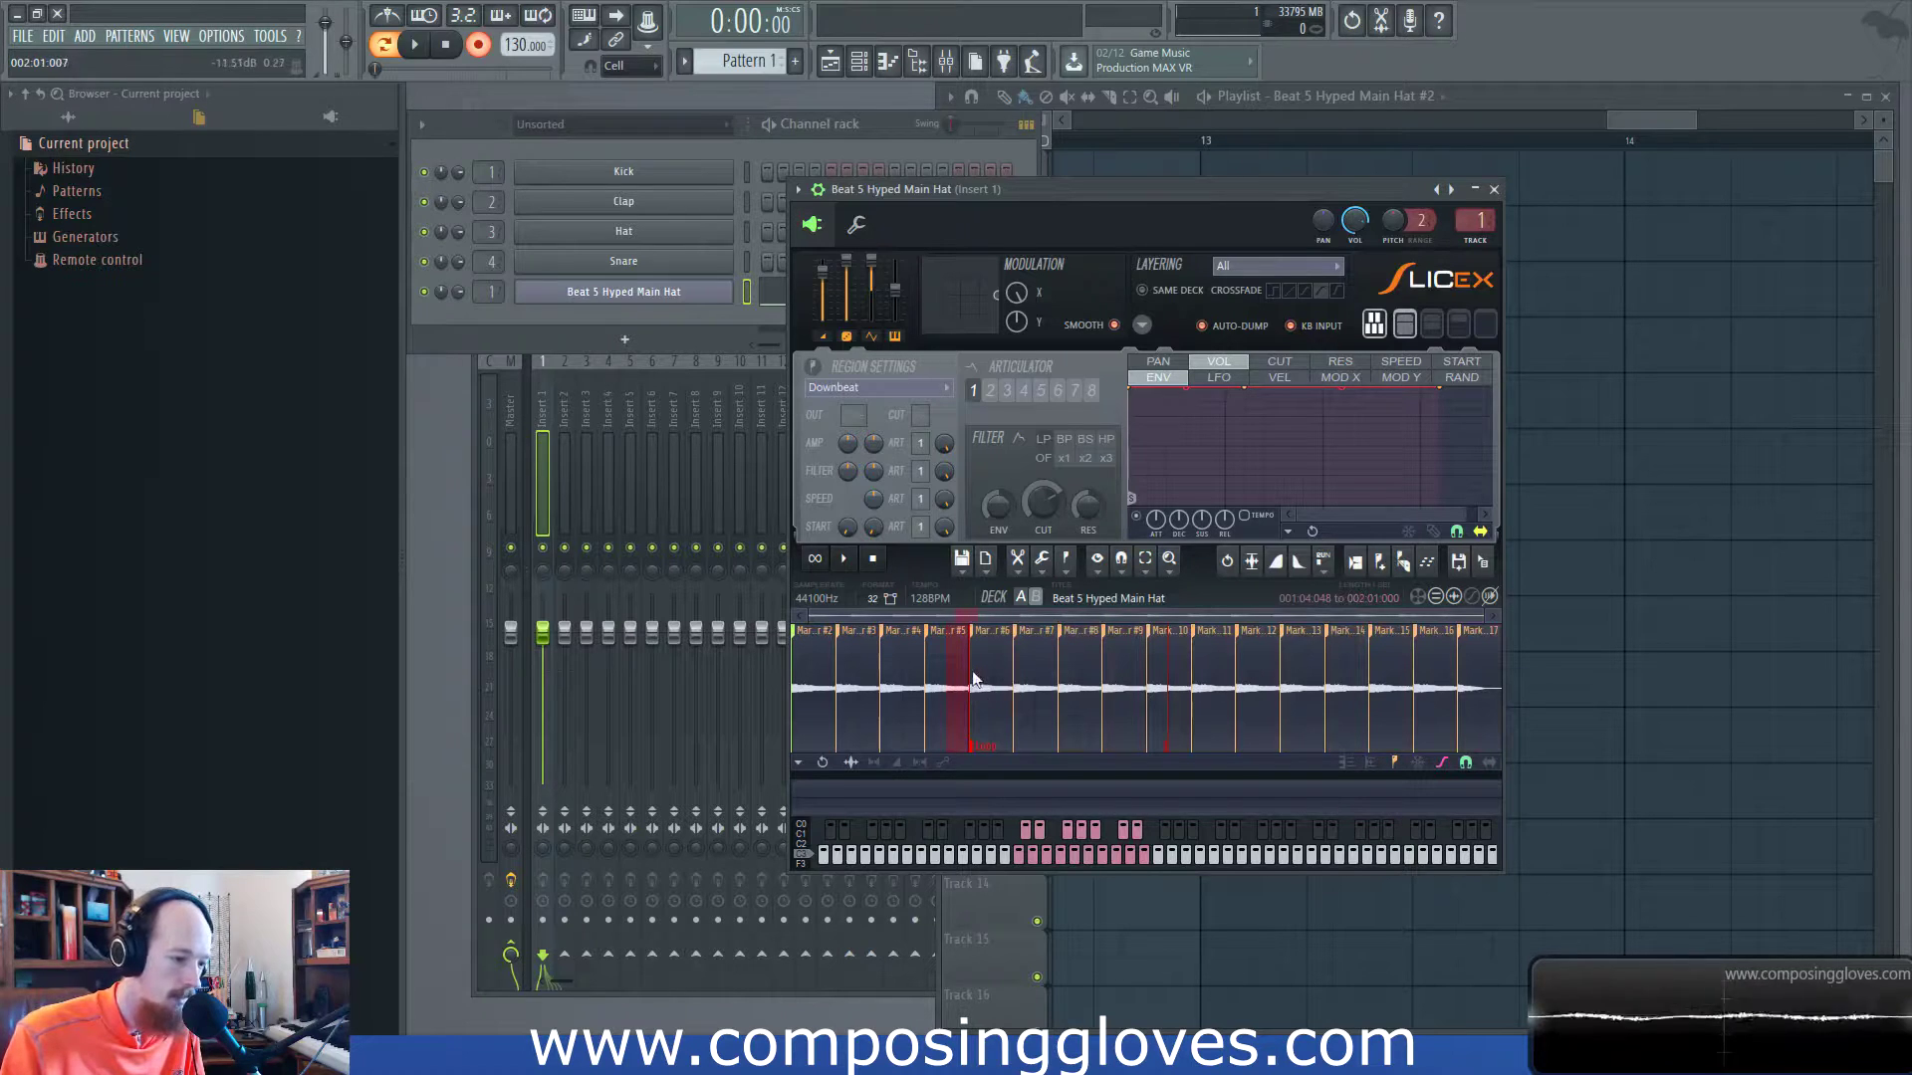
pyautogui.scroll(3, 968, 692)
pyautogui.scroll(1, 968, 691)
pyautogui.moveTo(904, 654)
pyautogui.mouseDown()
pyautogui.moveTo(941, 663)
pyautogui.moveTo(925, 674)
pyautogui.mouseUp()
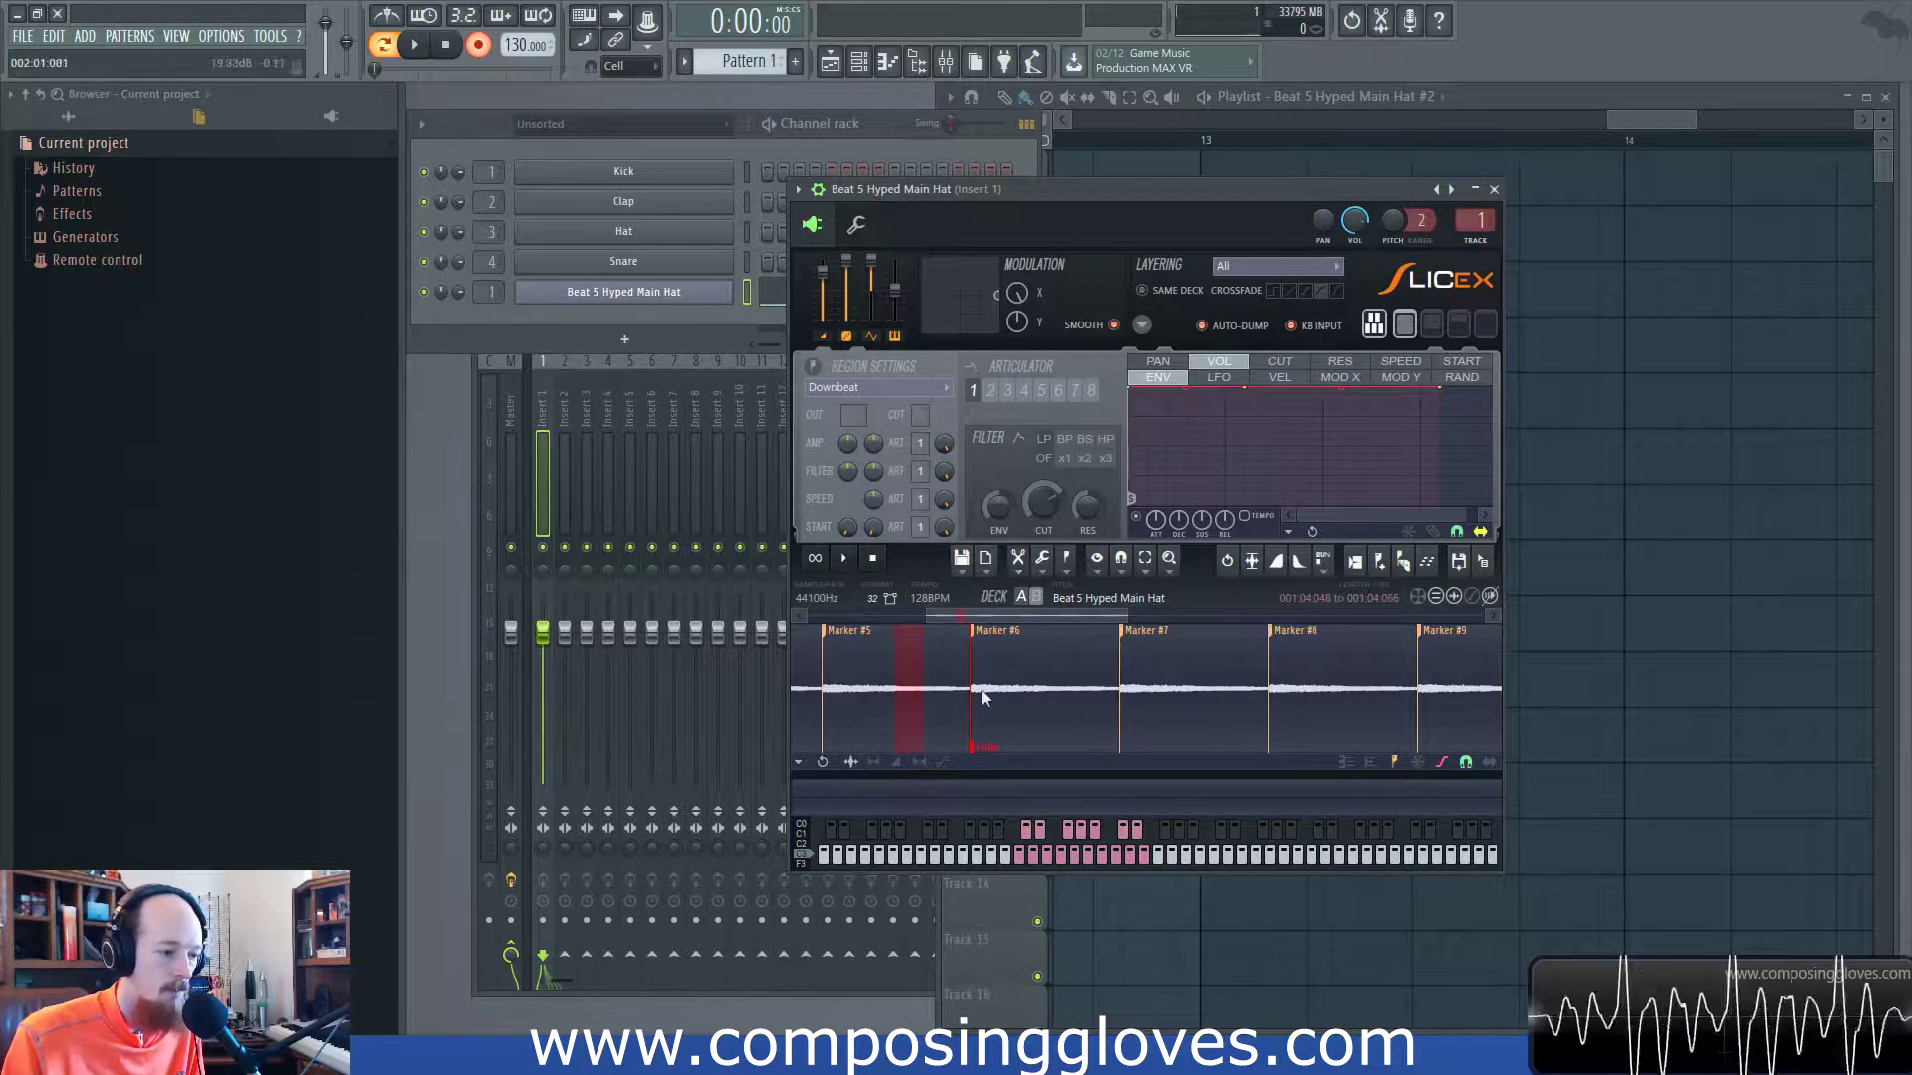
pyautogui.click(1046, 657)
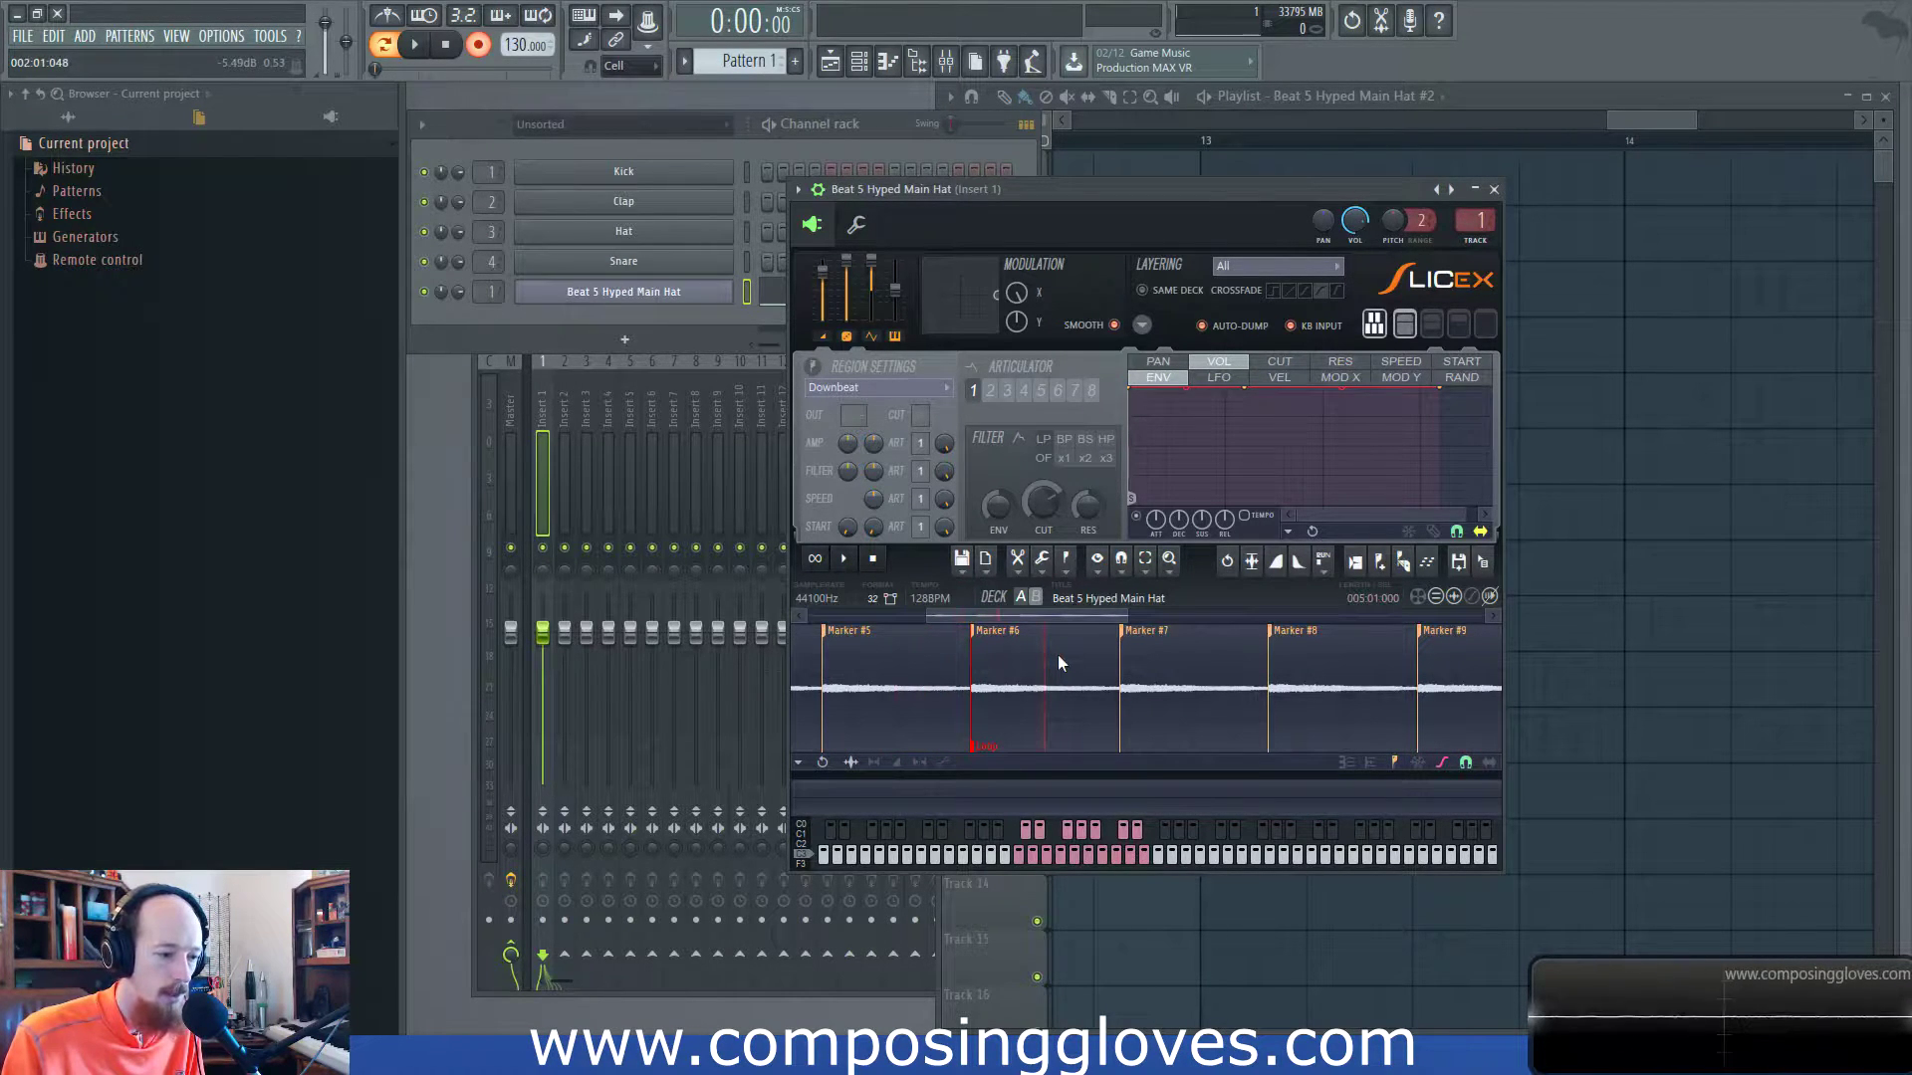
pyautogui.moveTo(1057, 654); pyautogui.dragTo(1104, 655)
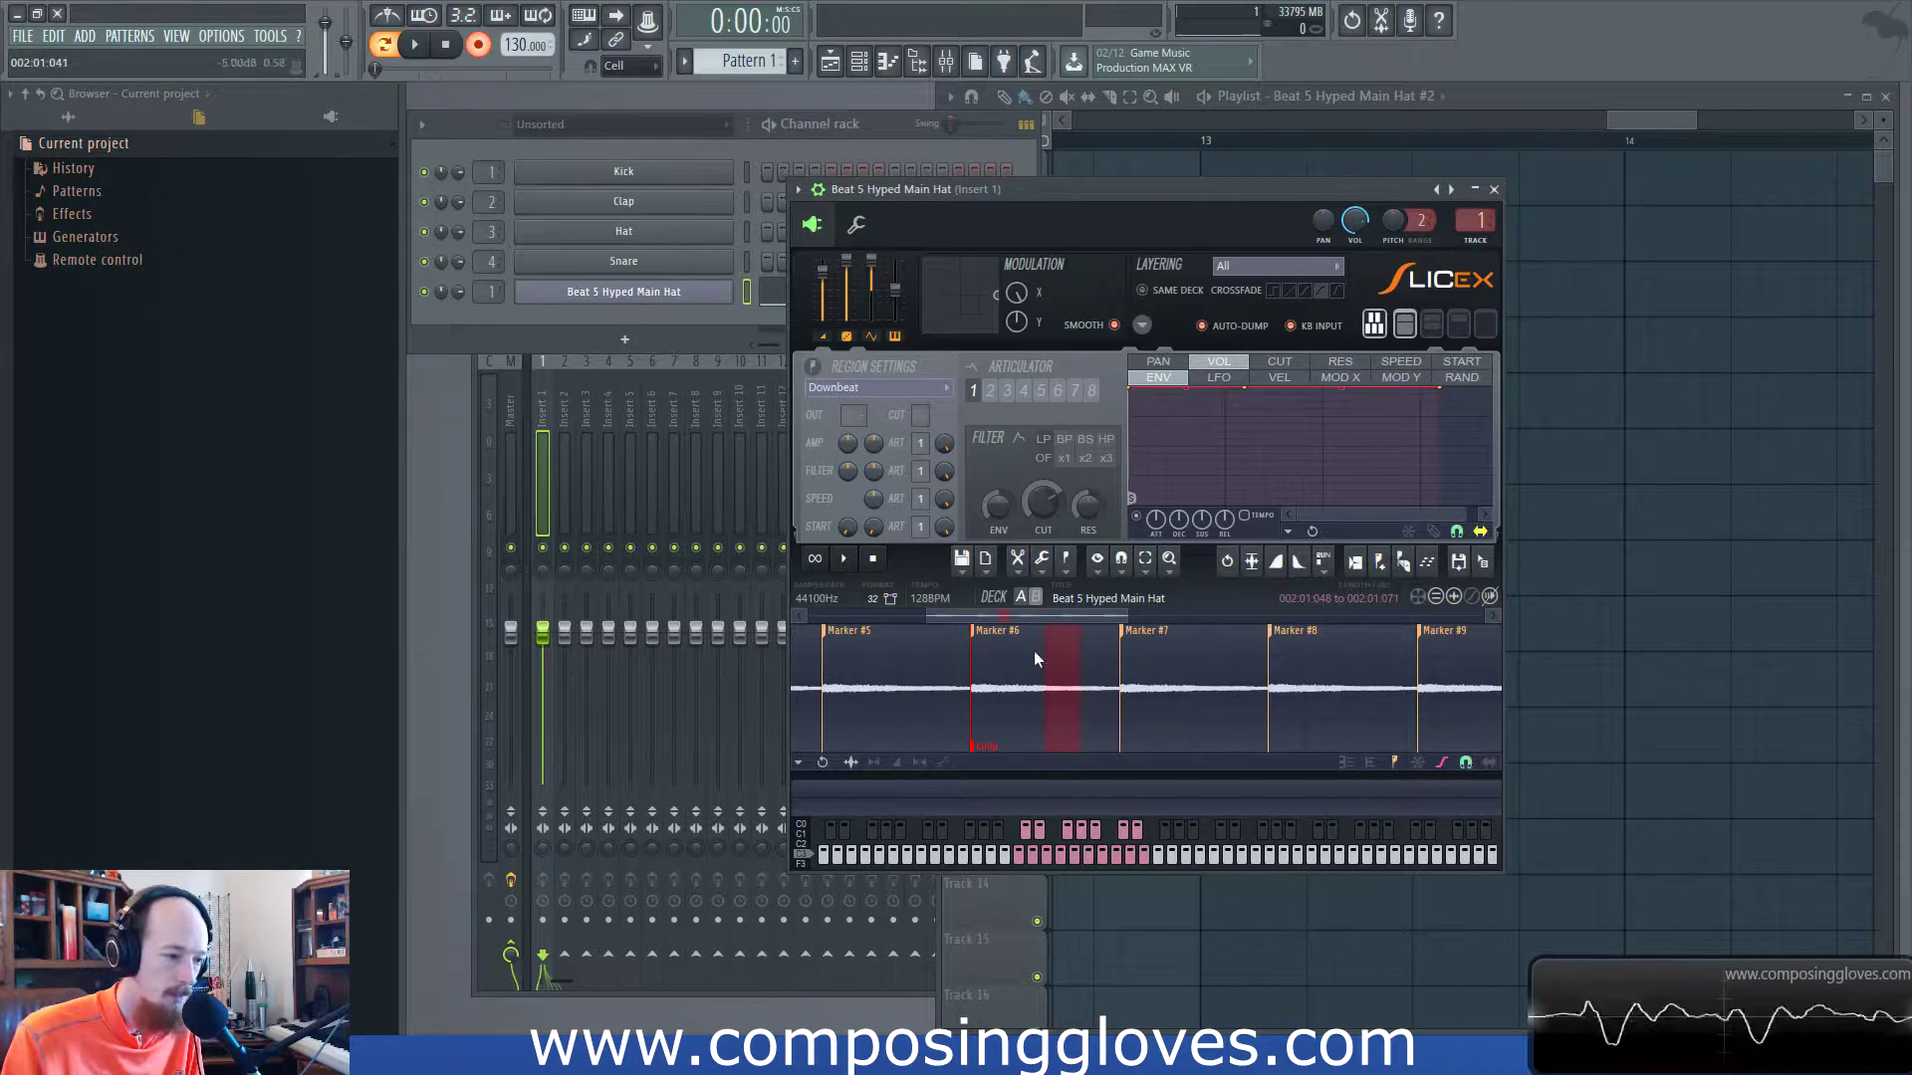
pyautogui.click(1016, 559)
pyautogui.moveTo(1139, 631)
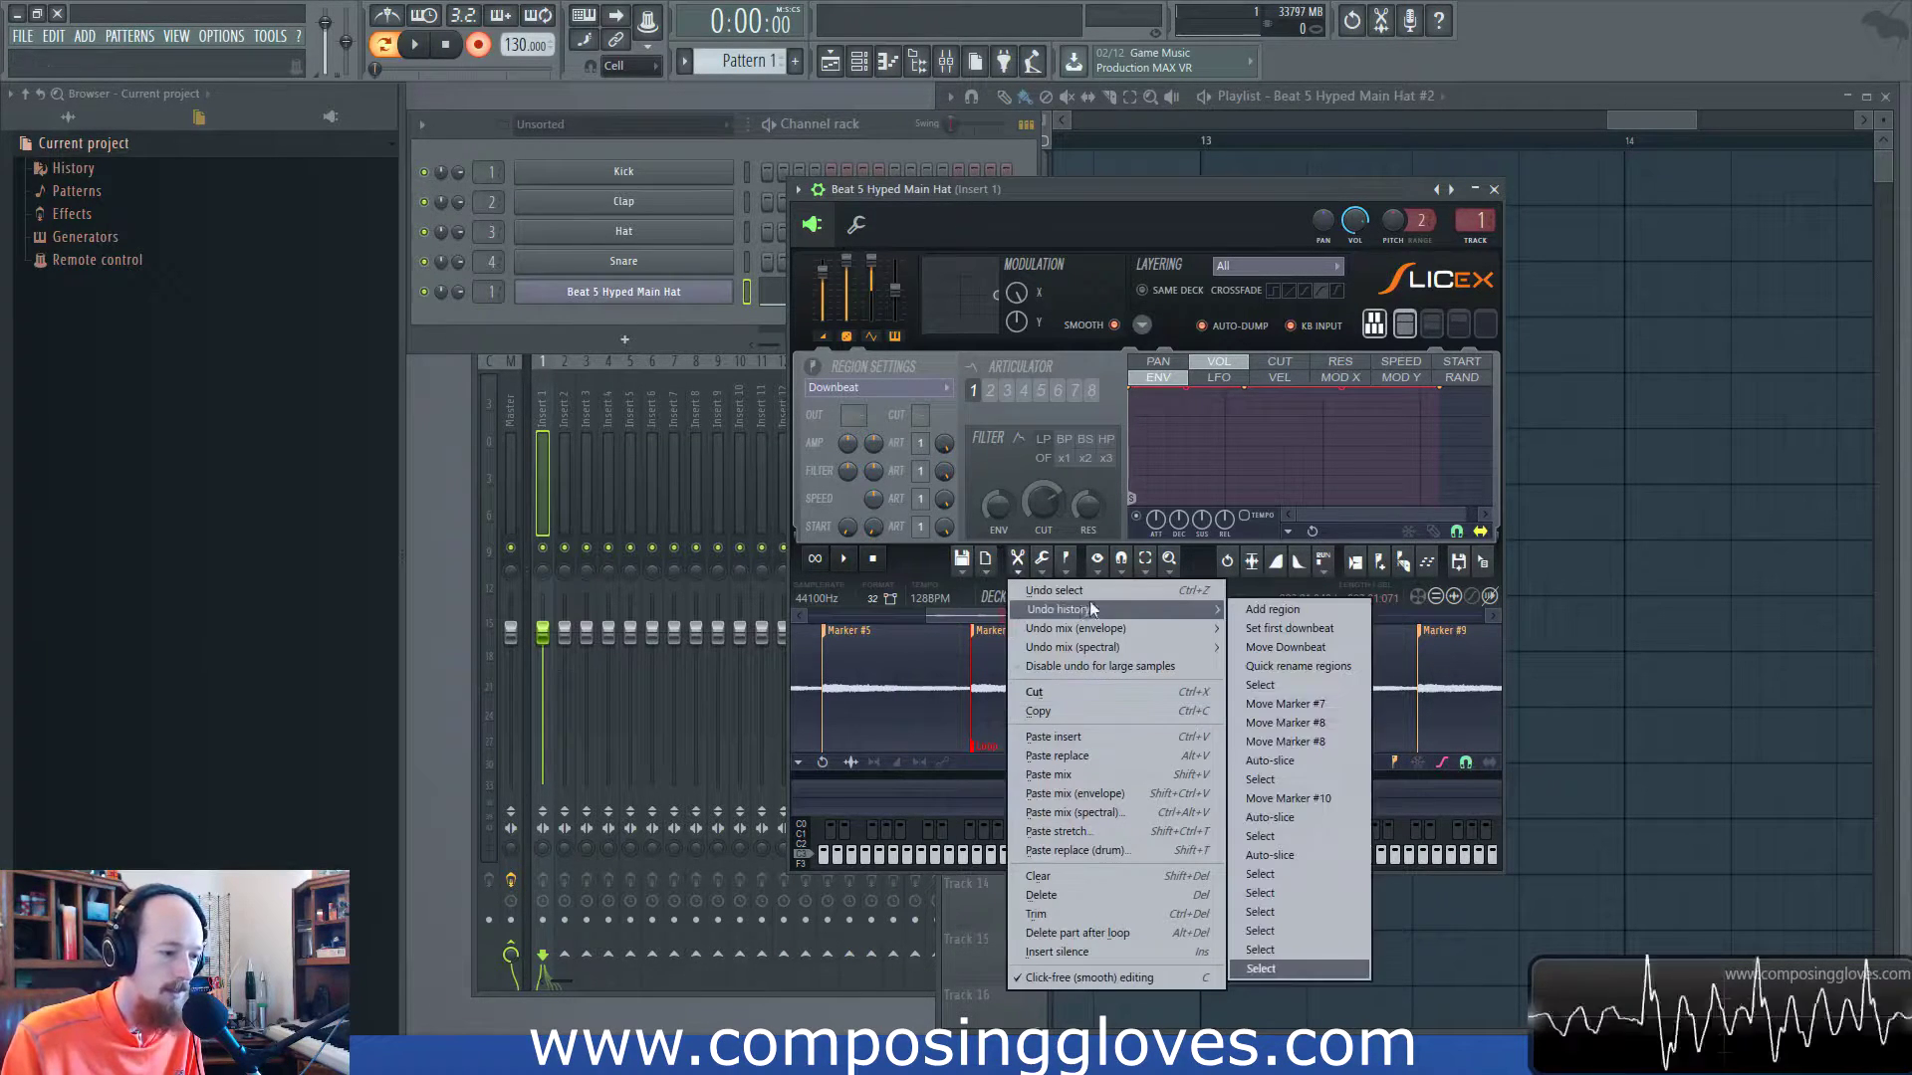
pyautogui.click(1039, 560)
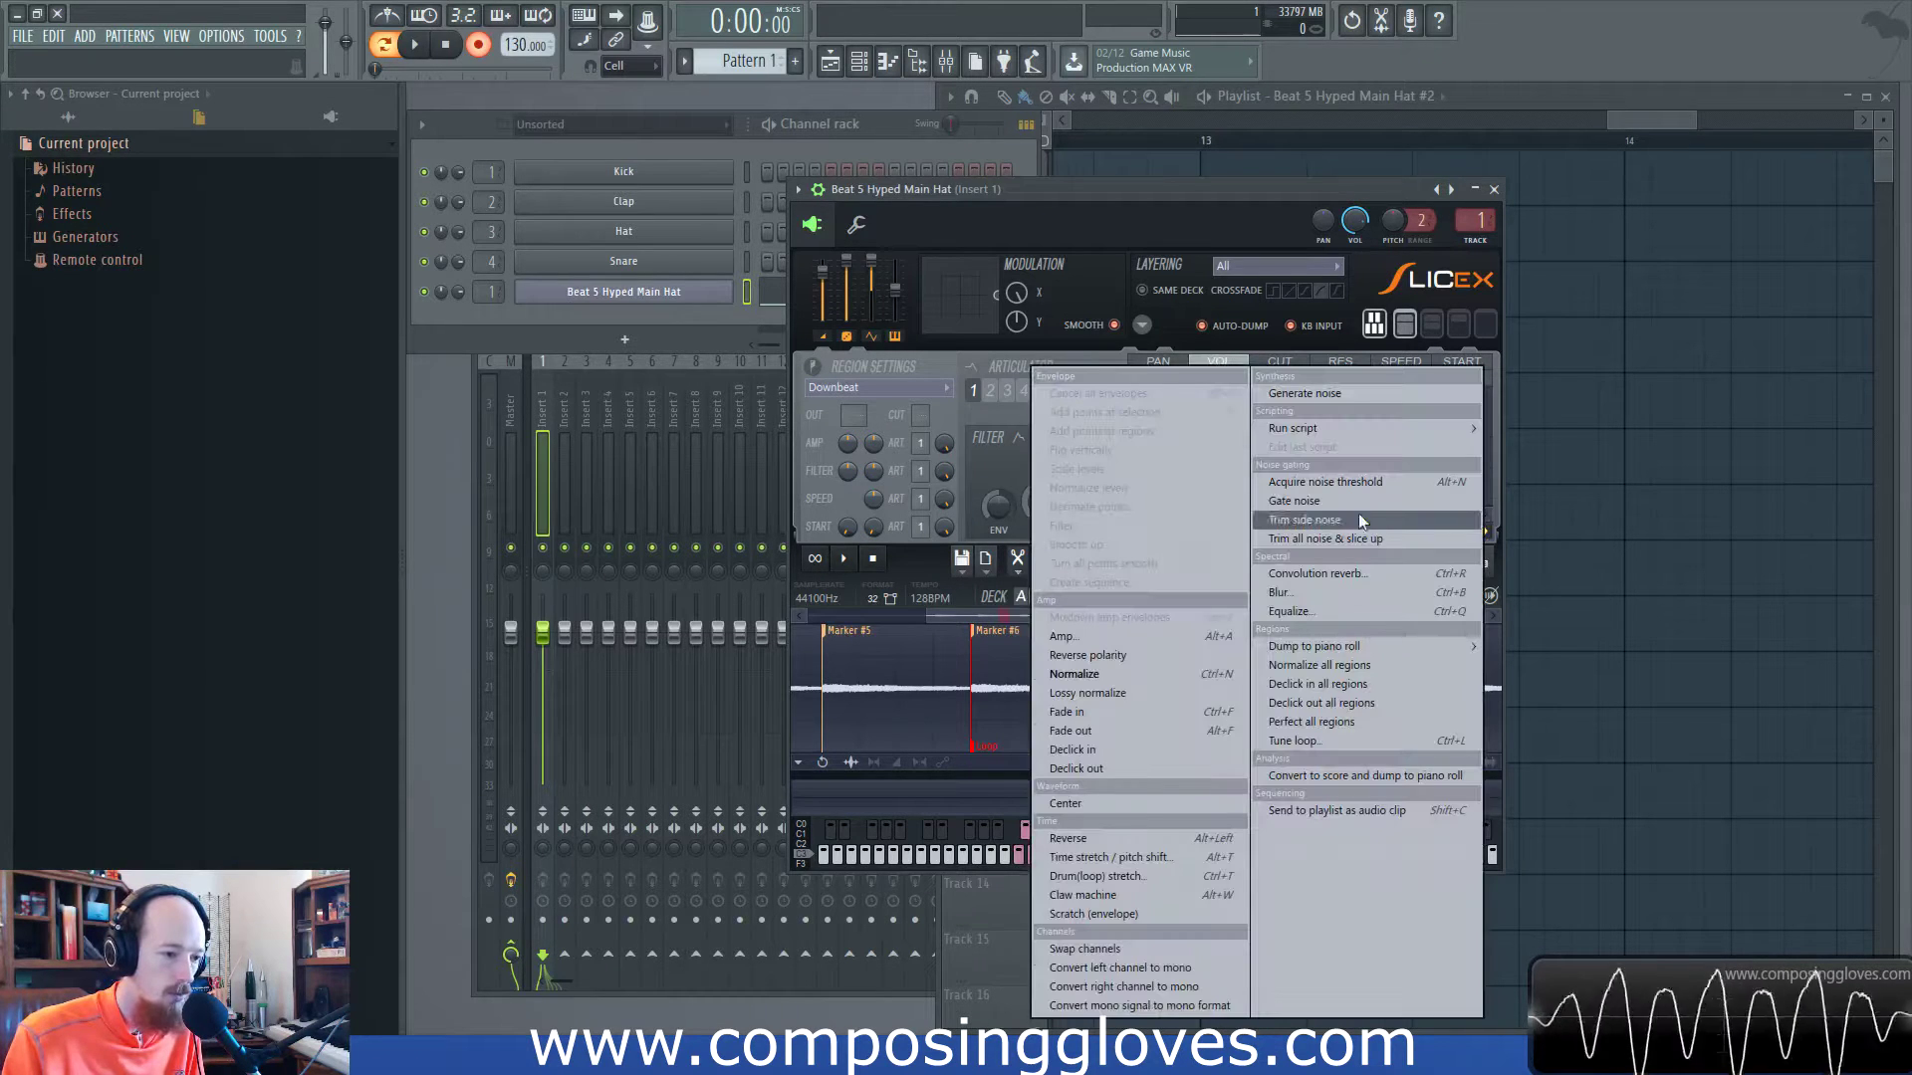
pyautogui.click(1410, 484)
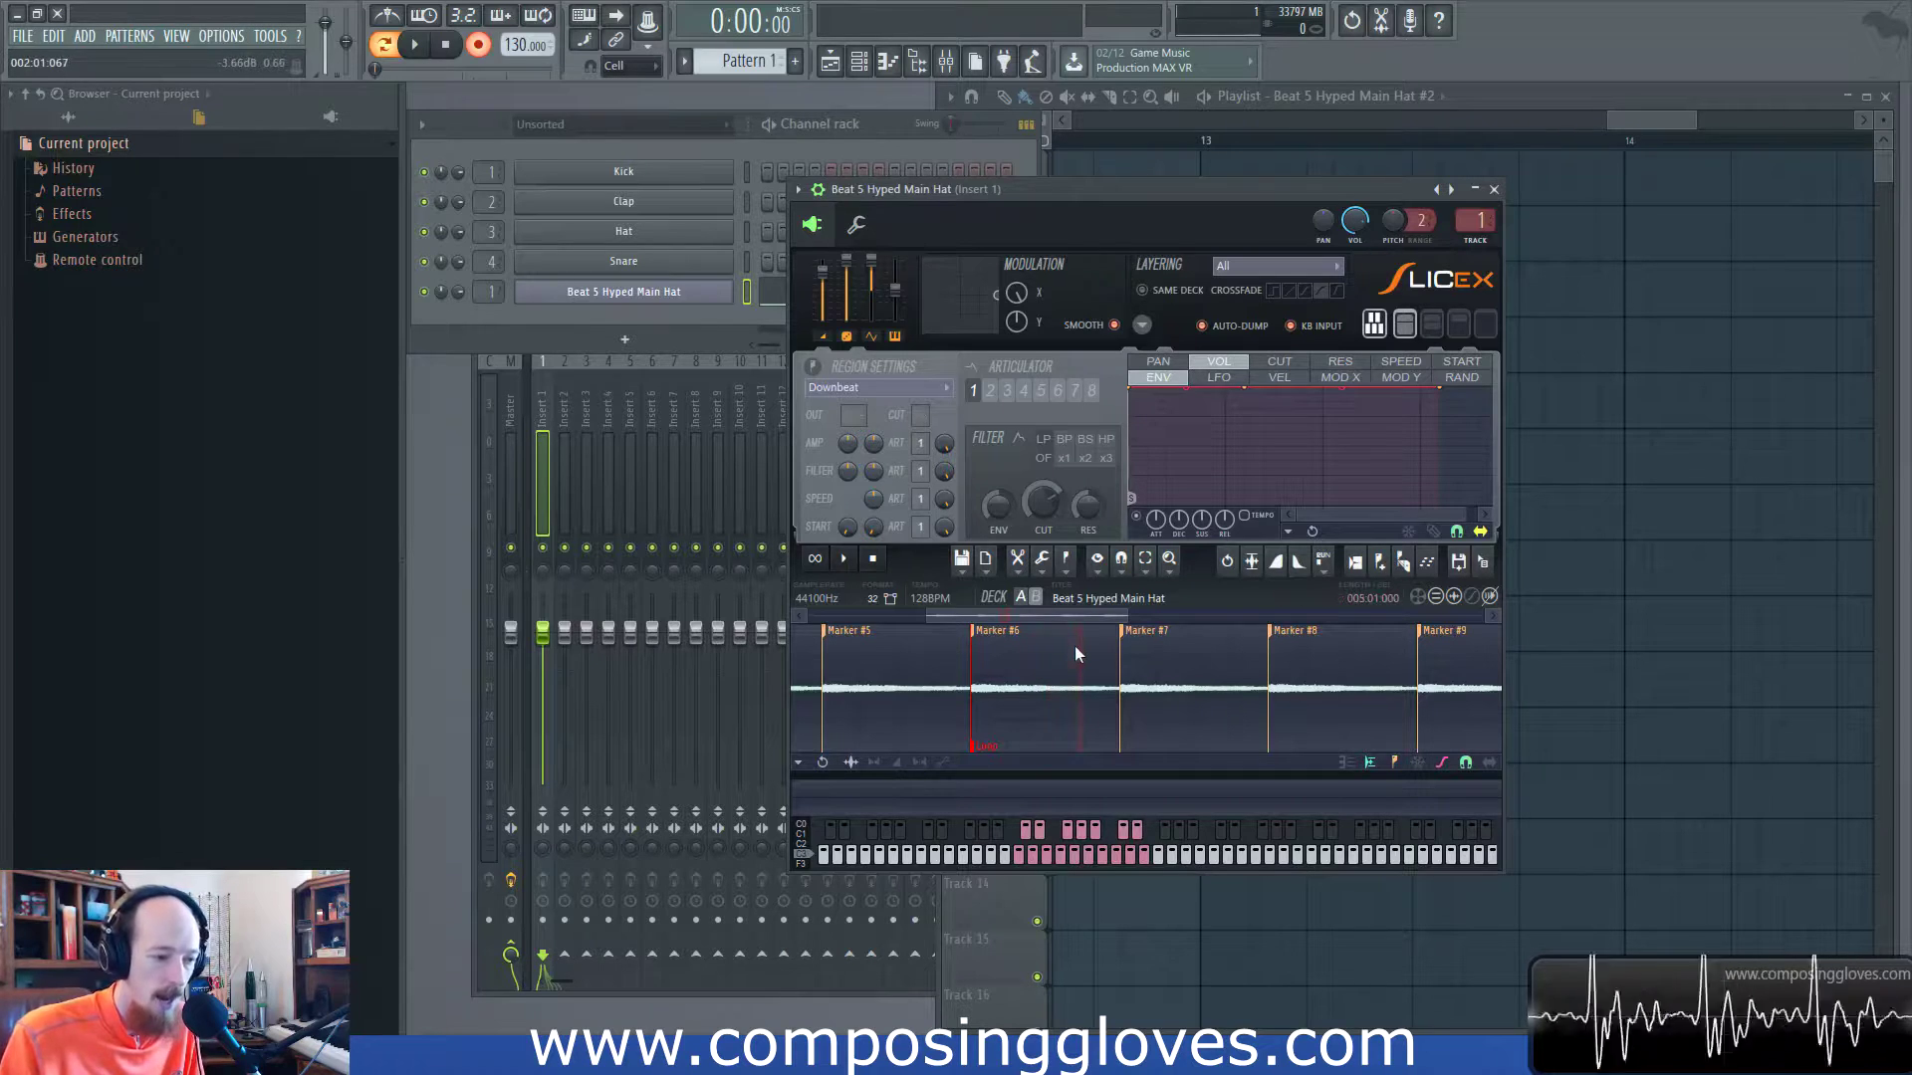
# Try gating the noise across the sample, audition the Marker #6 slice, and undo the gating.
pyautogui.click(1042, 558)
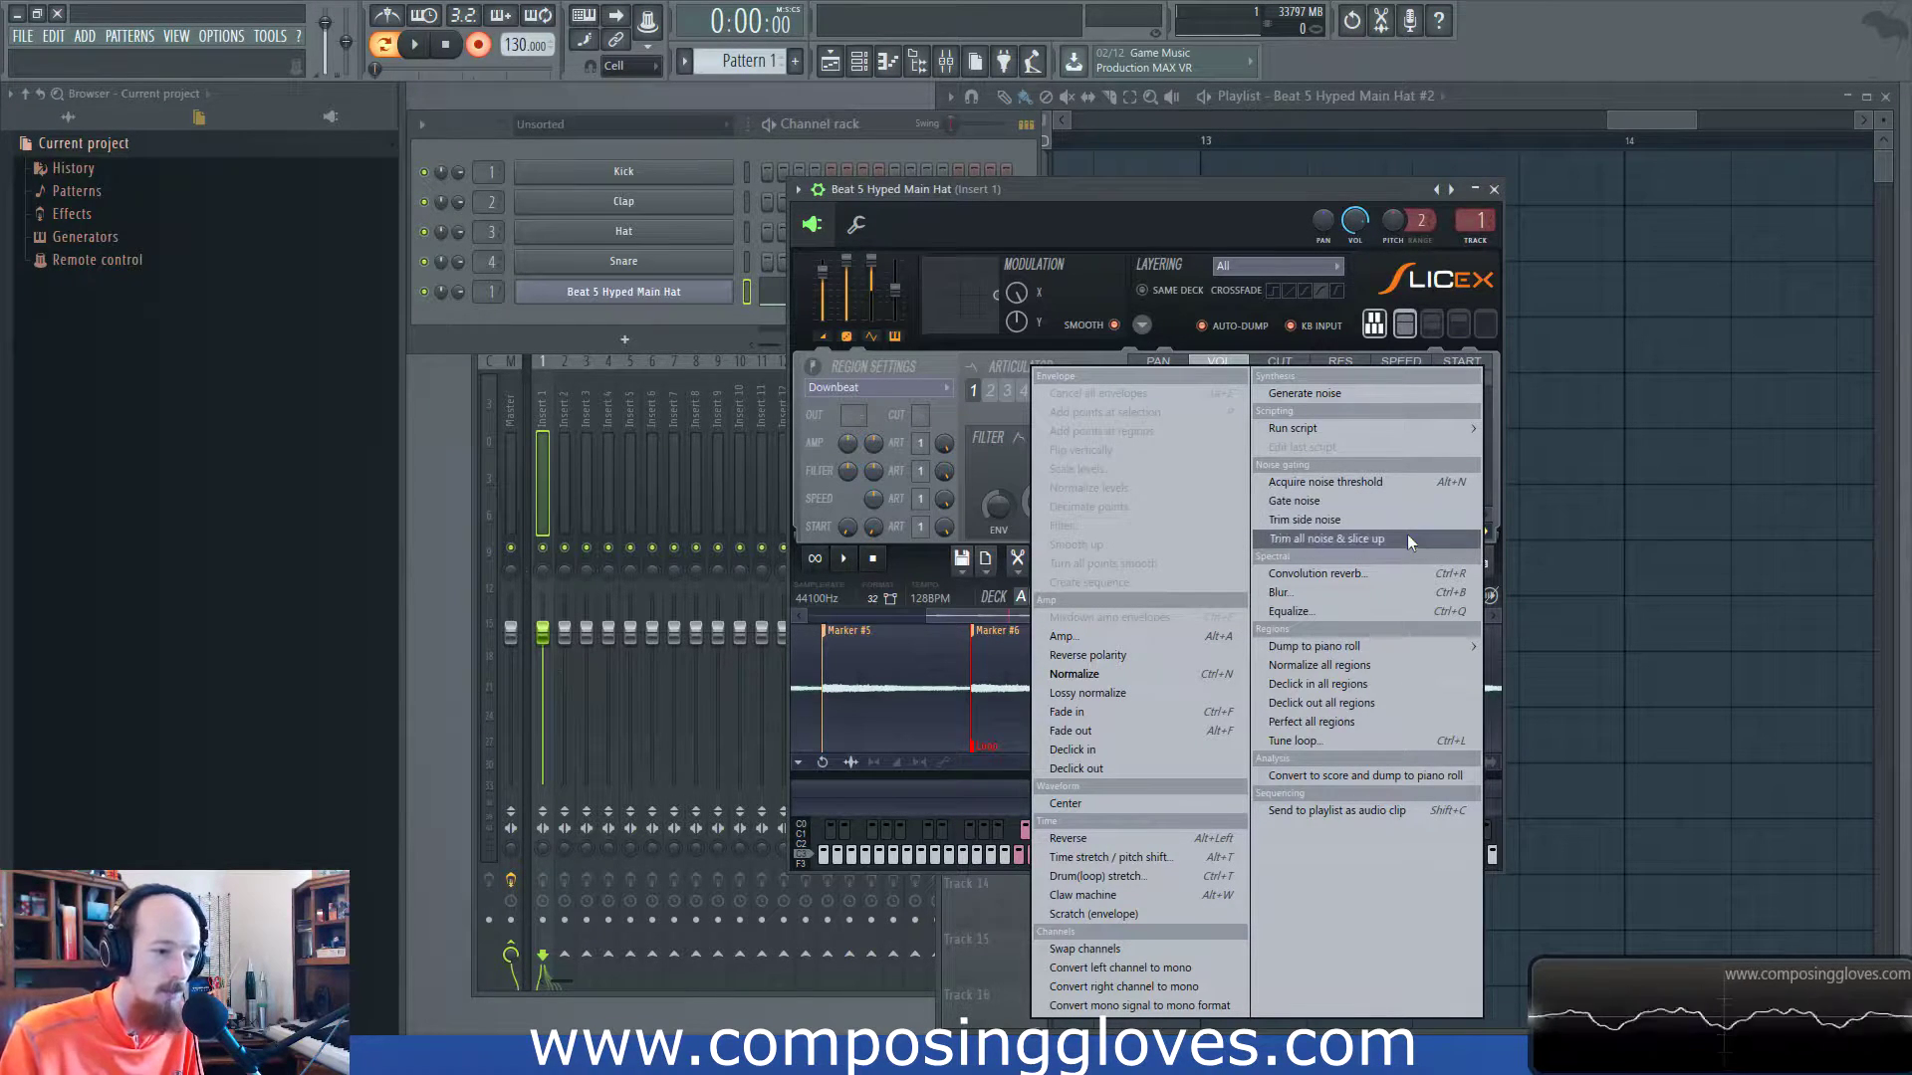
pyautogui.scroll(-3, 1407, 522)
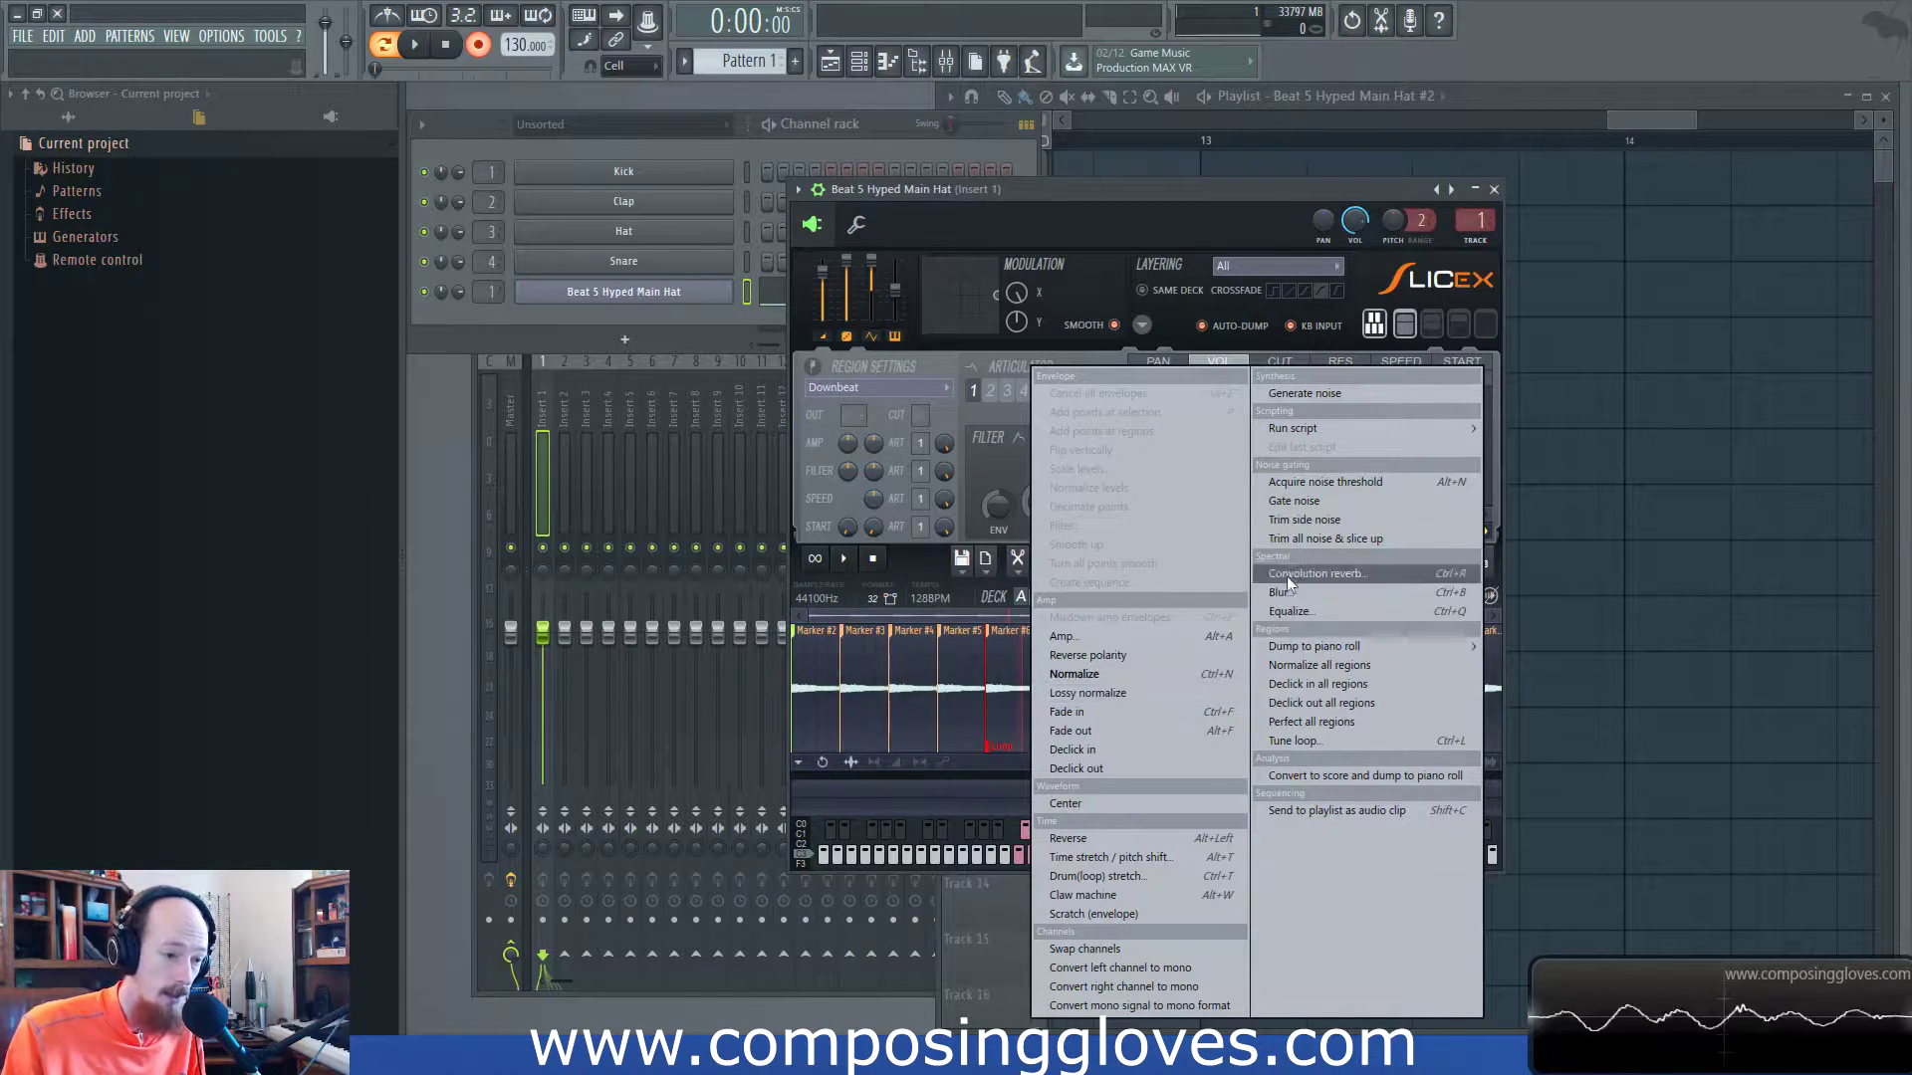
pyautogui.click(1371, 500)
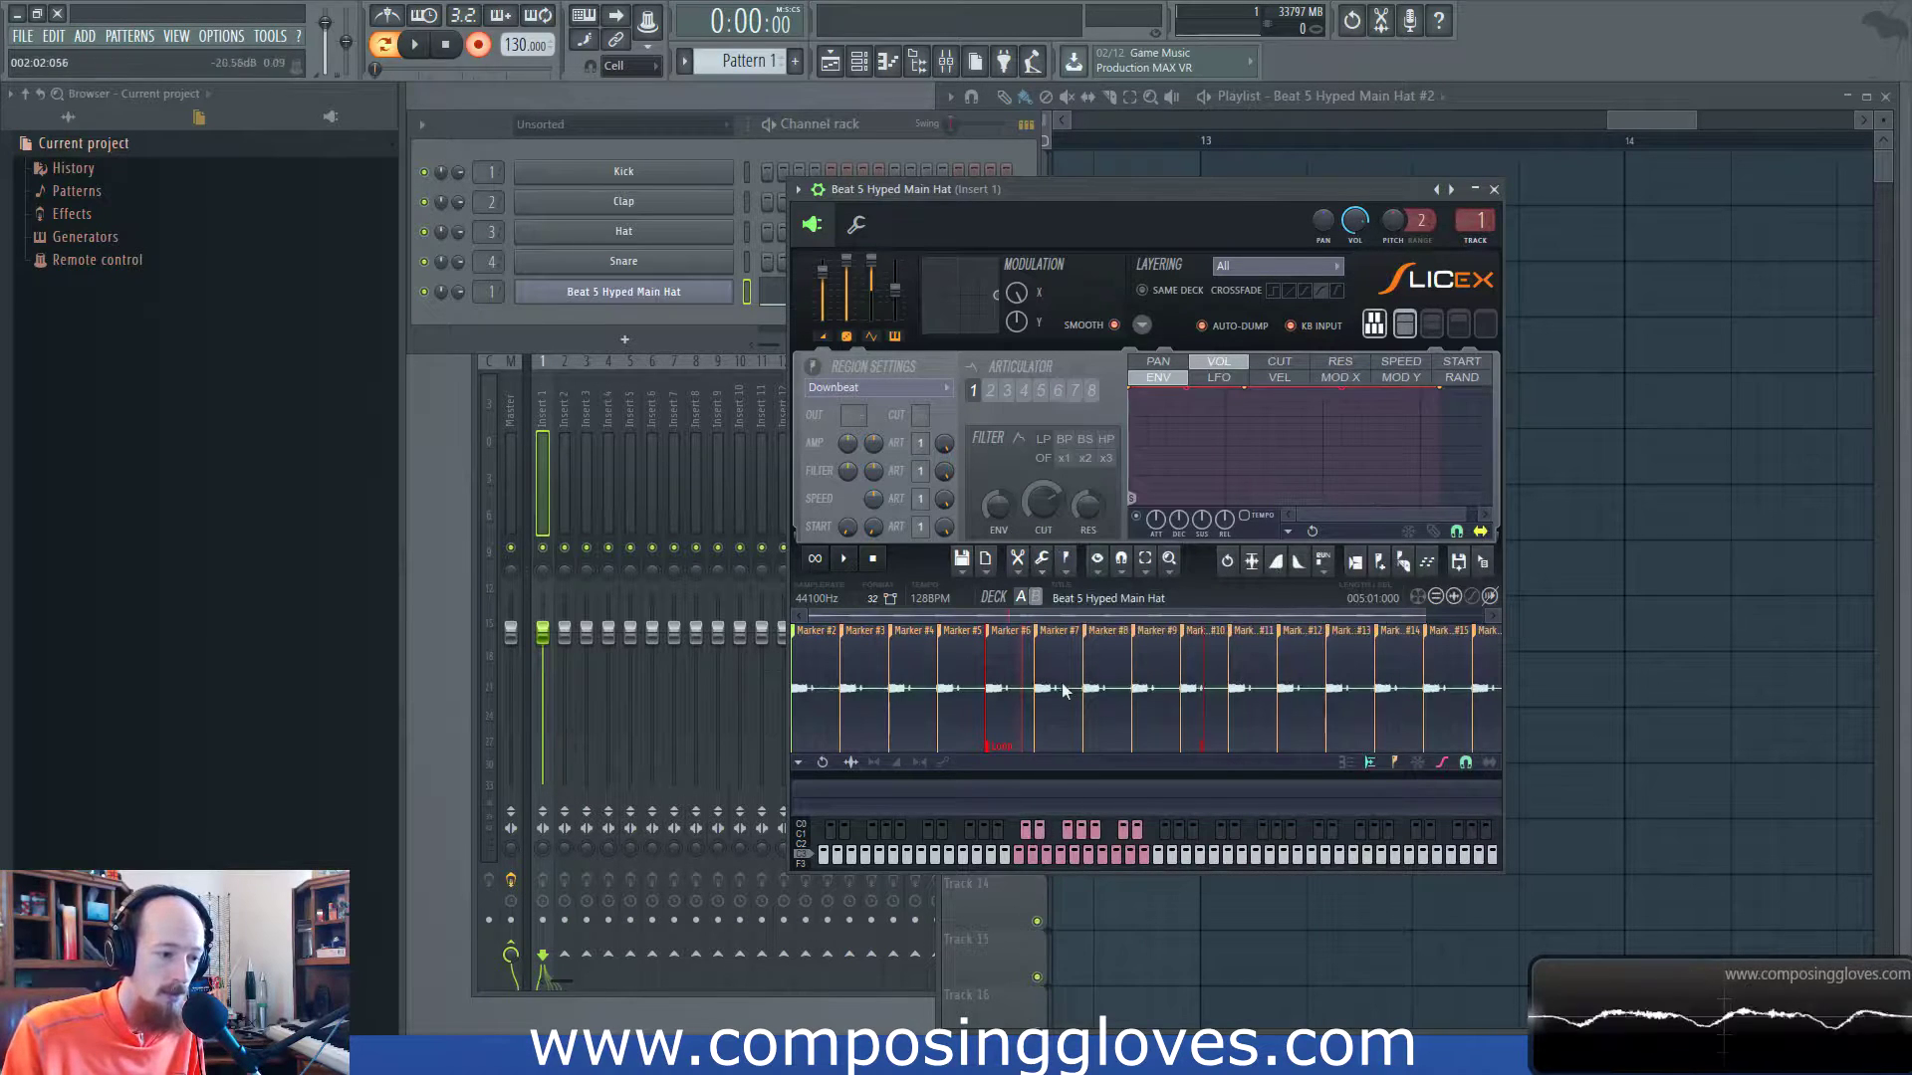
pyautogui.scroll(3, 1008, 702)
pyautogui.scroll(2, 1008, 702)
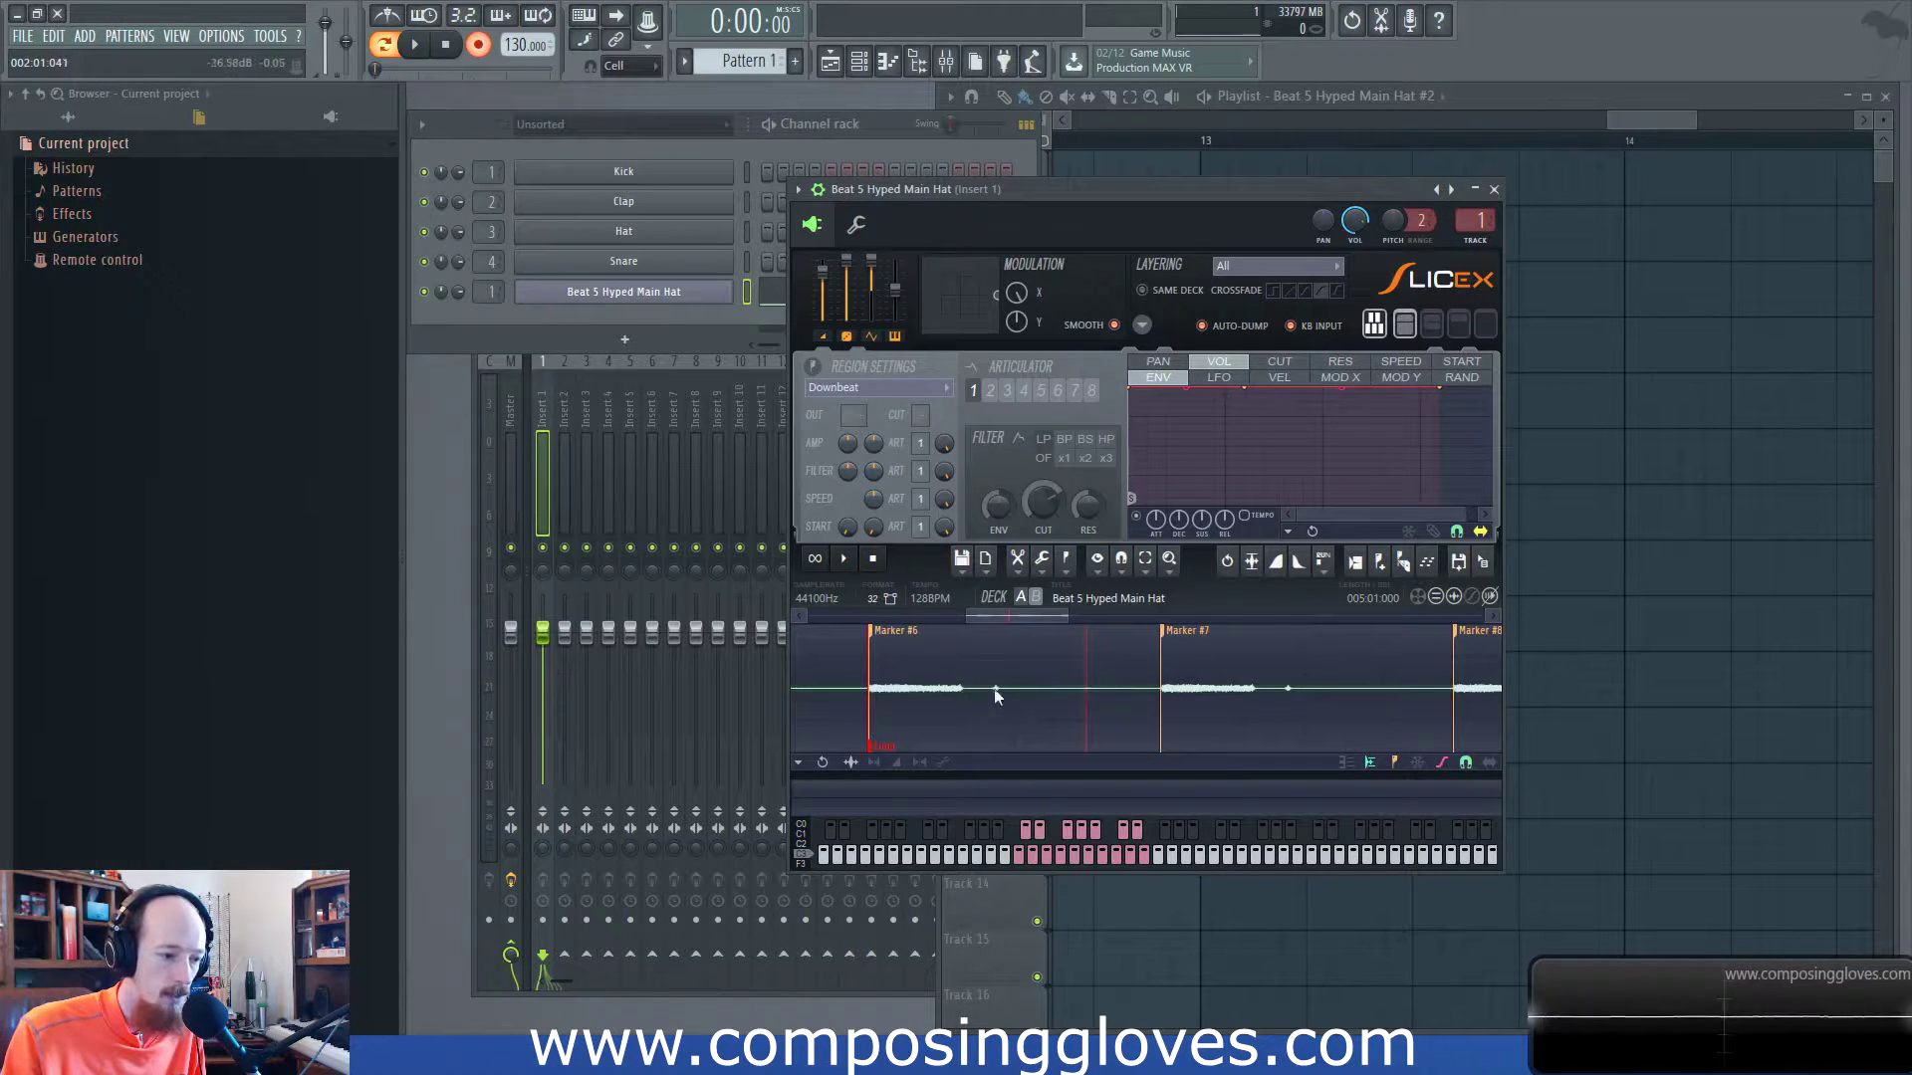
pyautogui.click(875, 649)
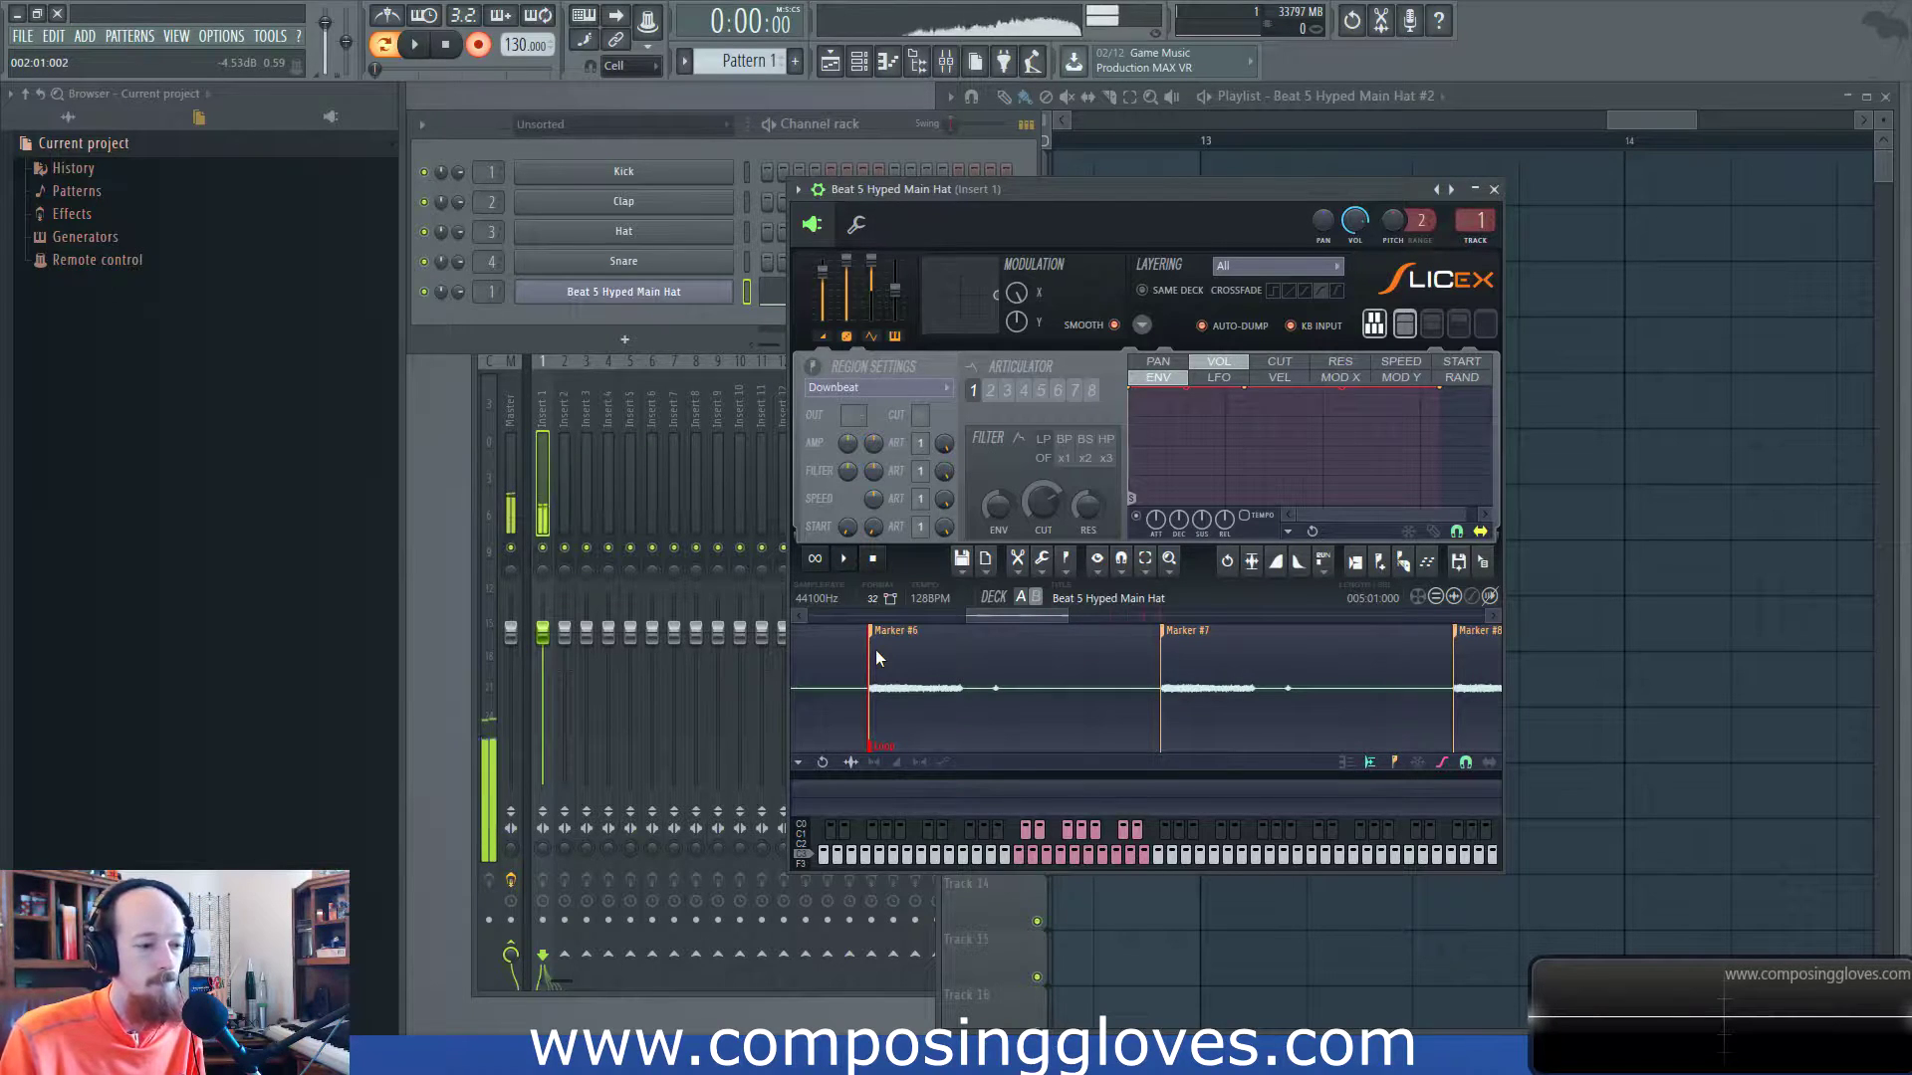
pyautogui.scroll(-3, 904, 648)
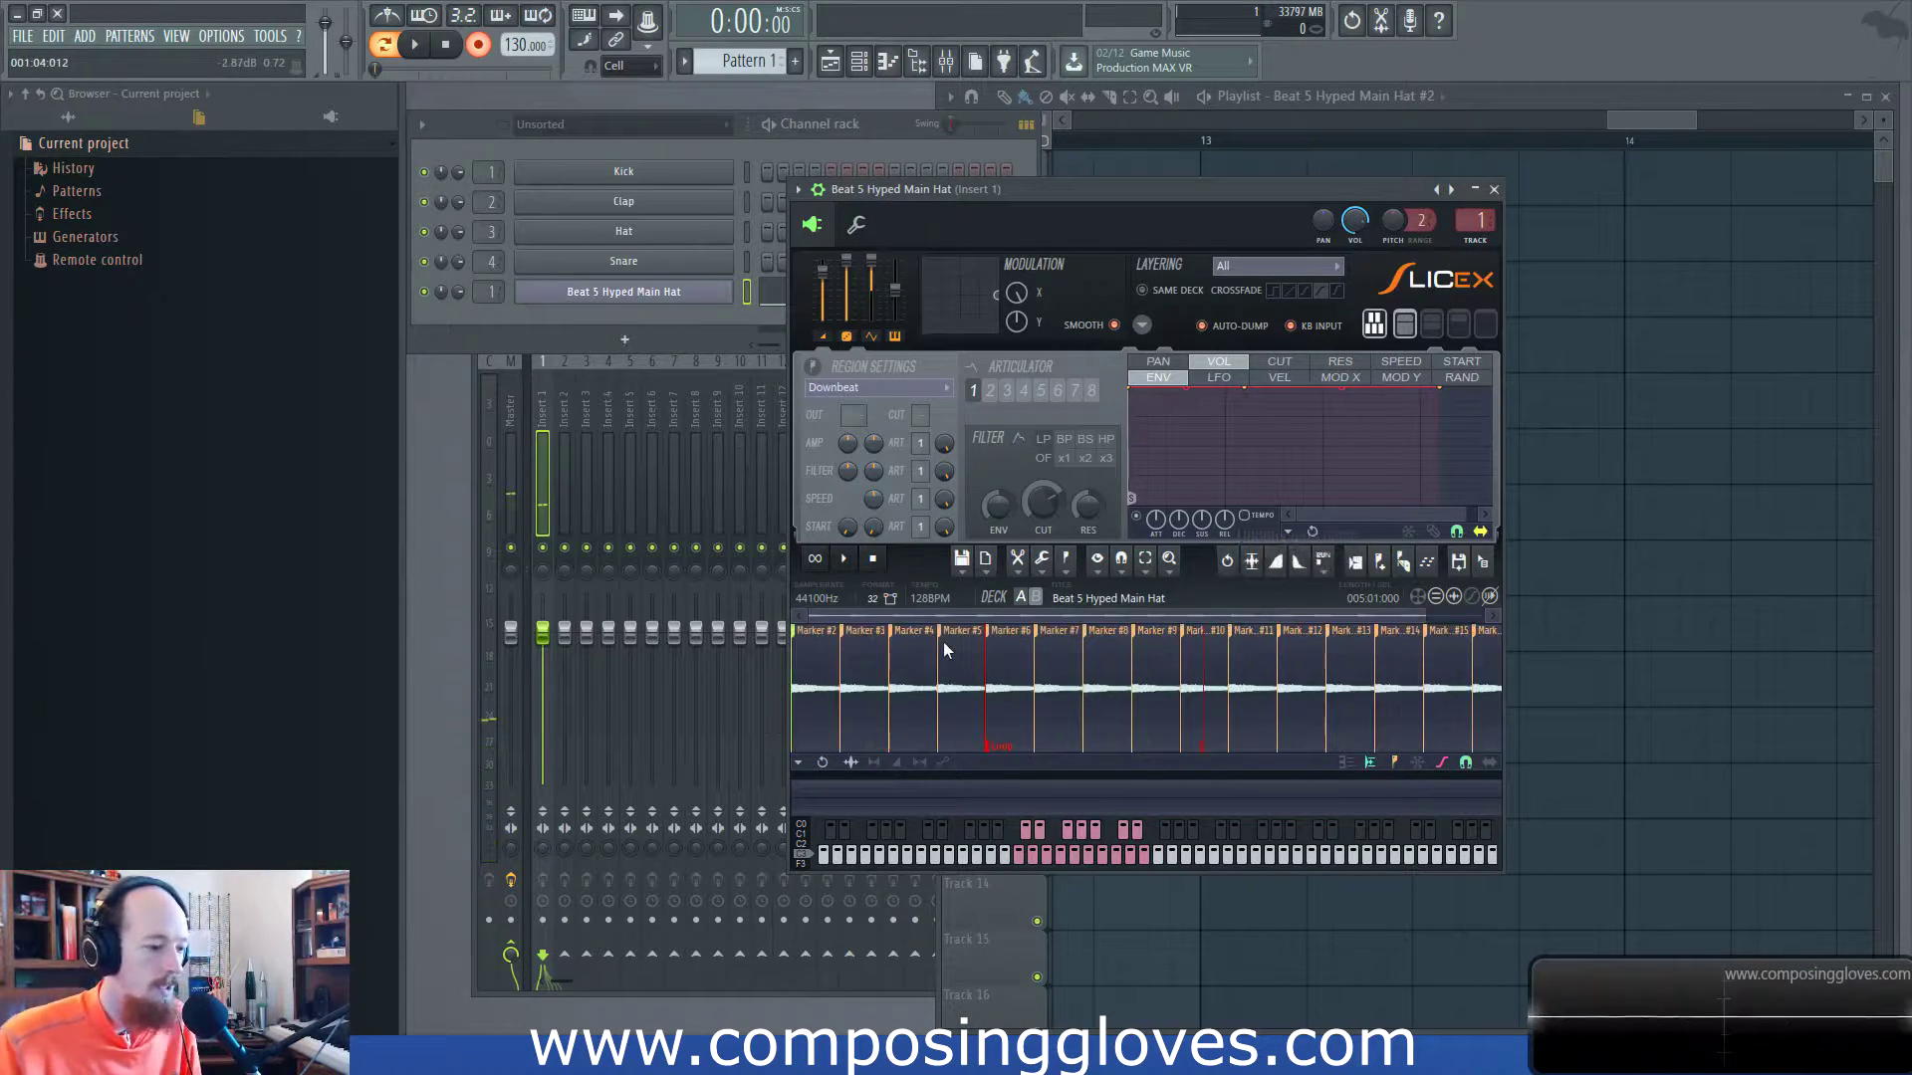
# Examine the waveform closely around Marker #8 and review the editor's snapping options.
pyautogui.click(1371, 764)
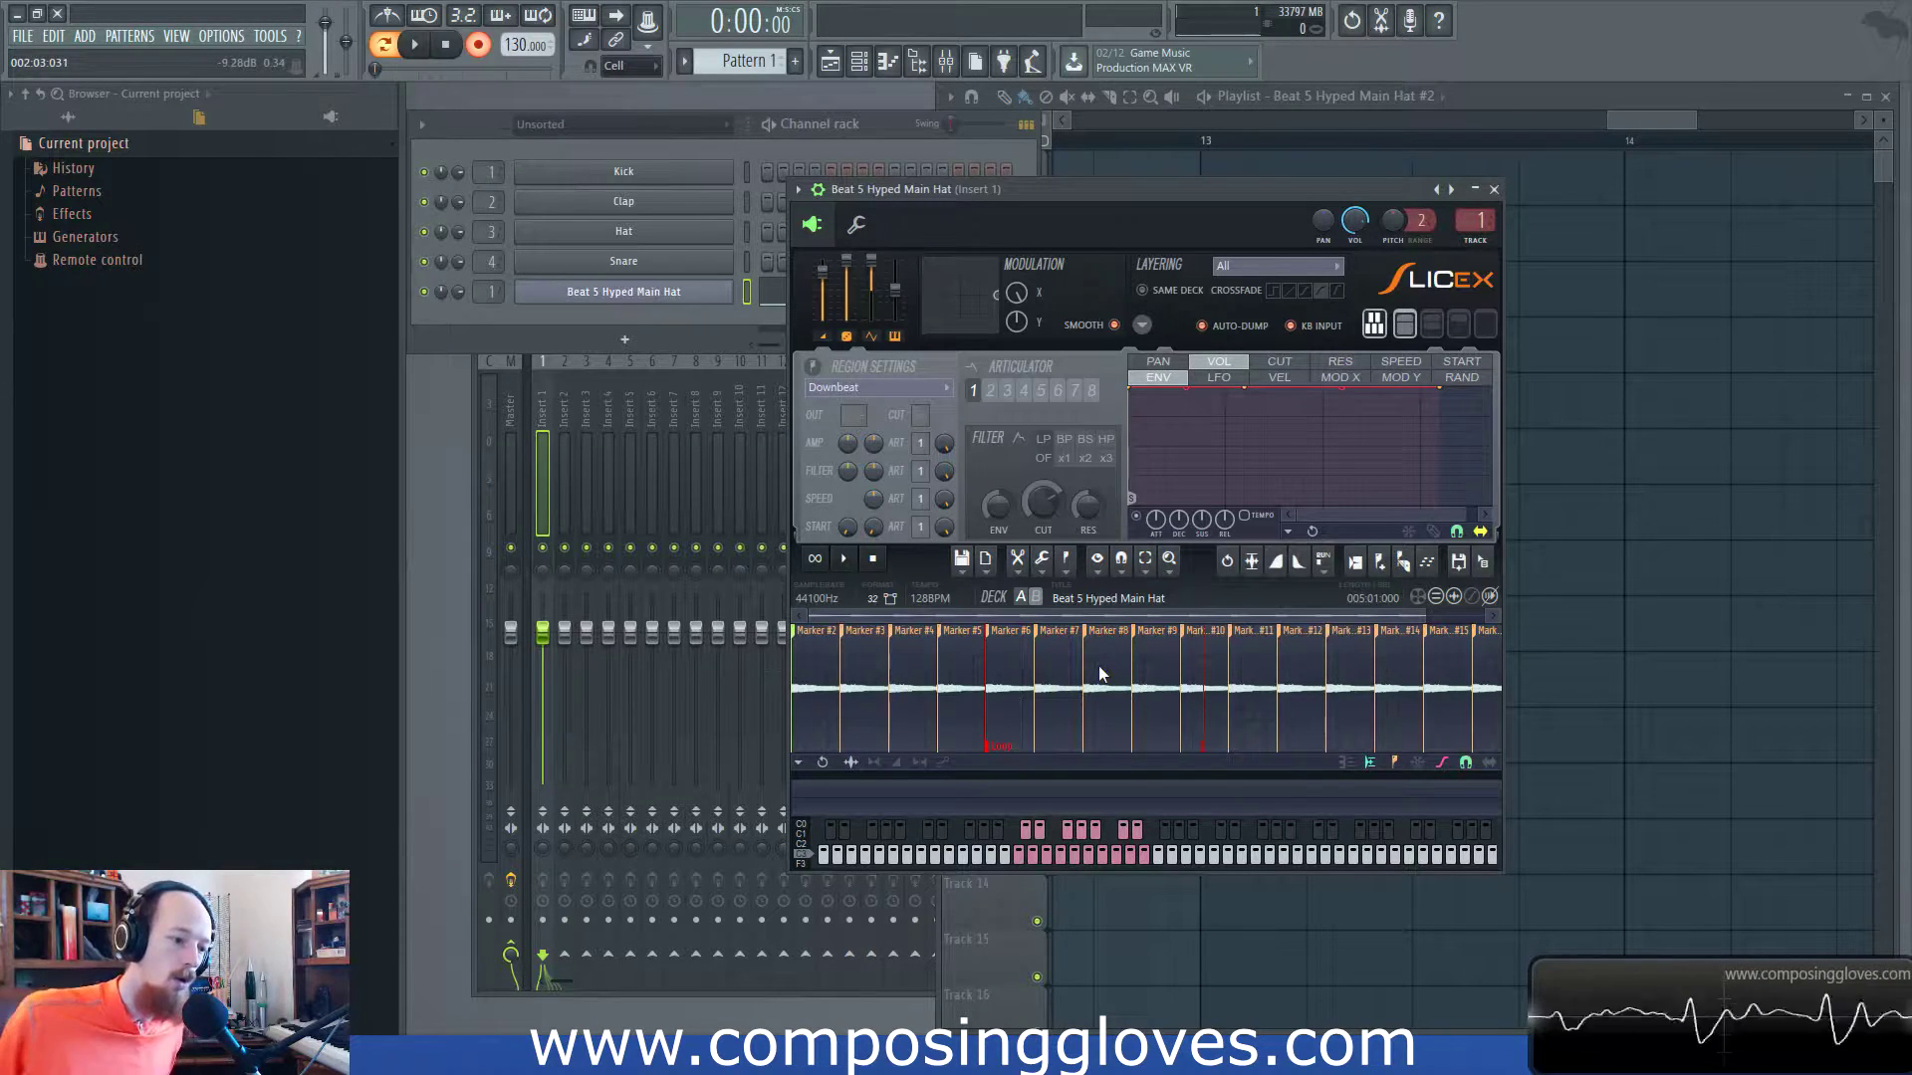
pyautogui.scroll(5, 1098, 677)
pyautogui.scroll(5, 1096, 687)
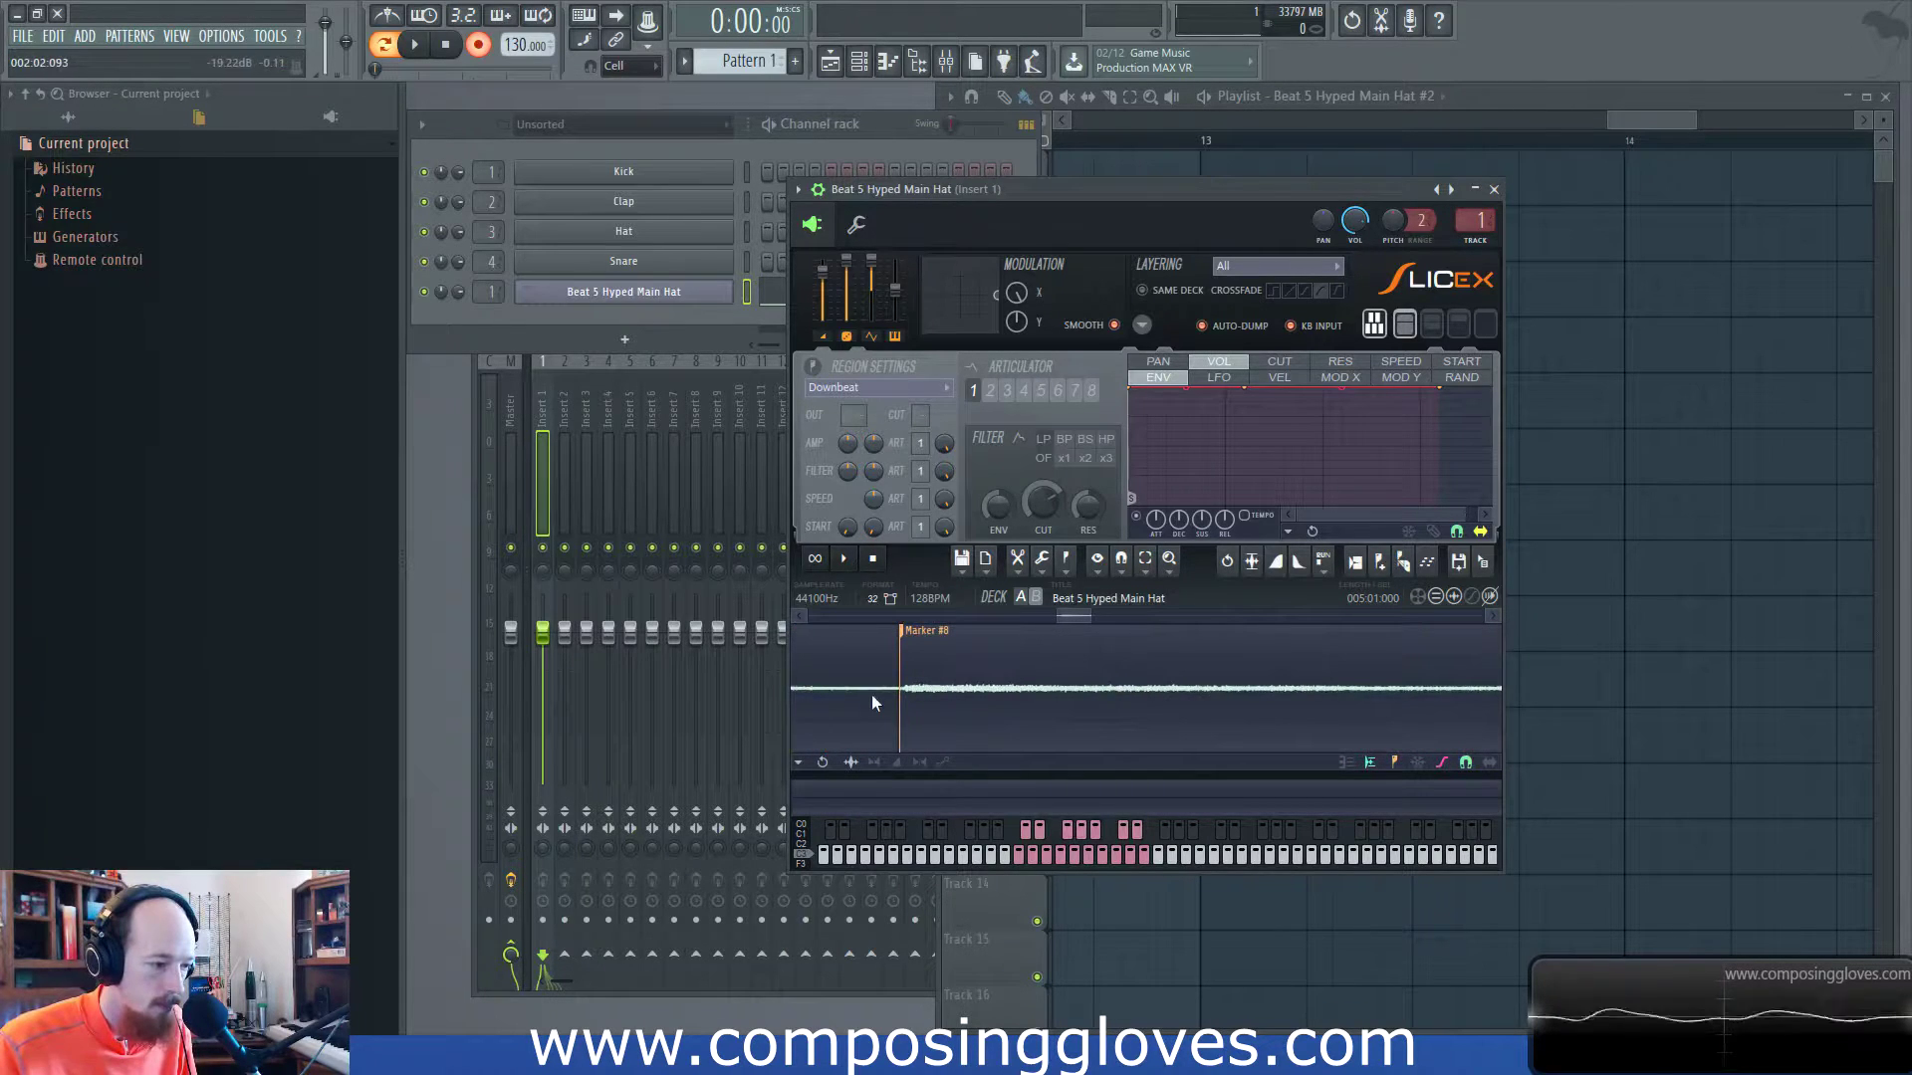
pyautogui.scroll(-3, 1090, 687)
pyautogui.scroll(-4, 1090, 685)
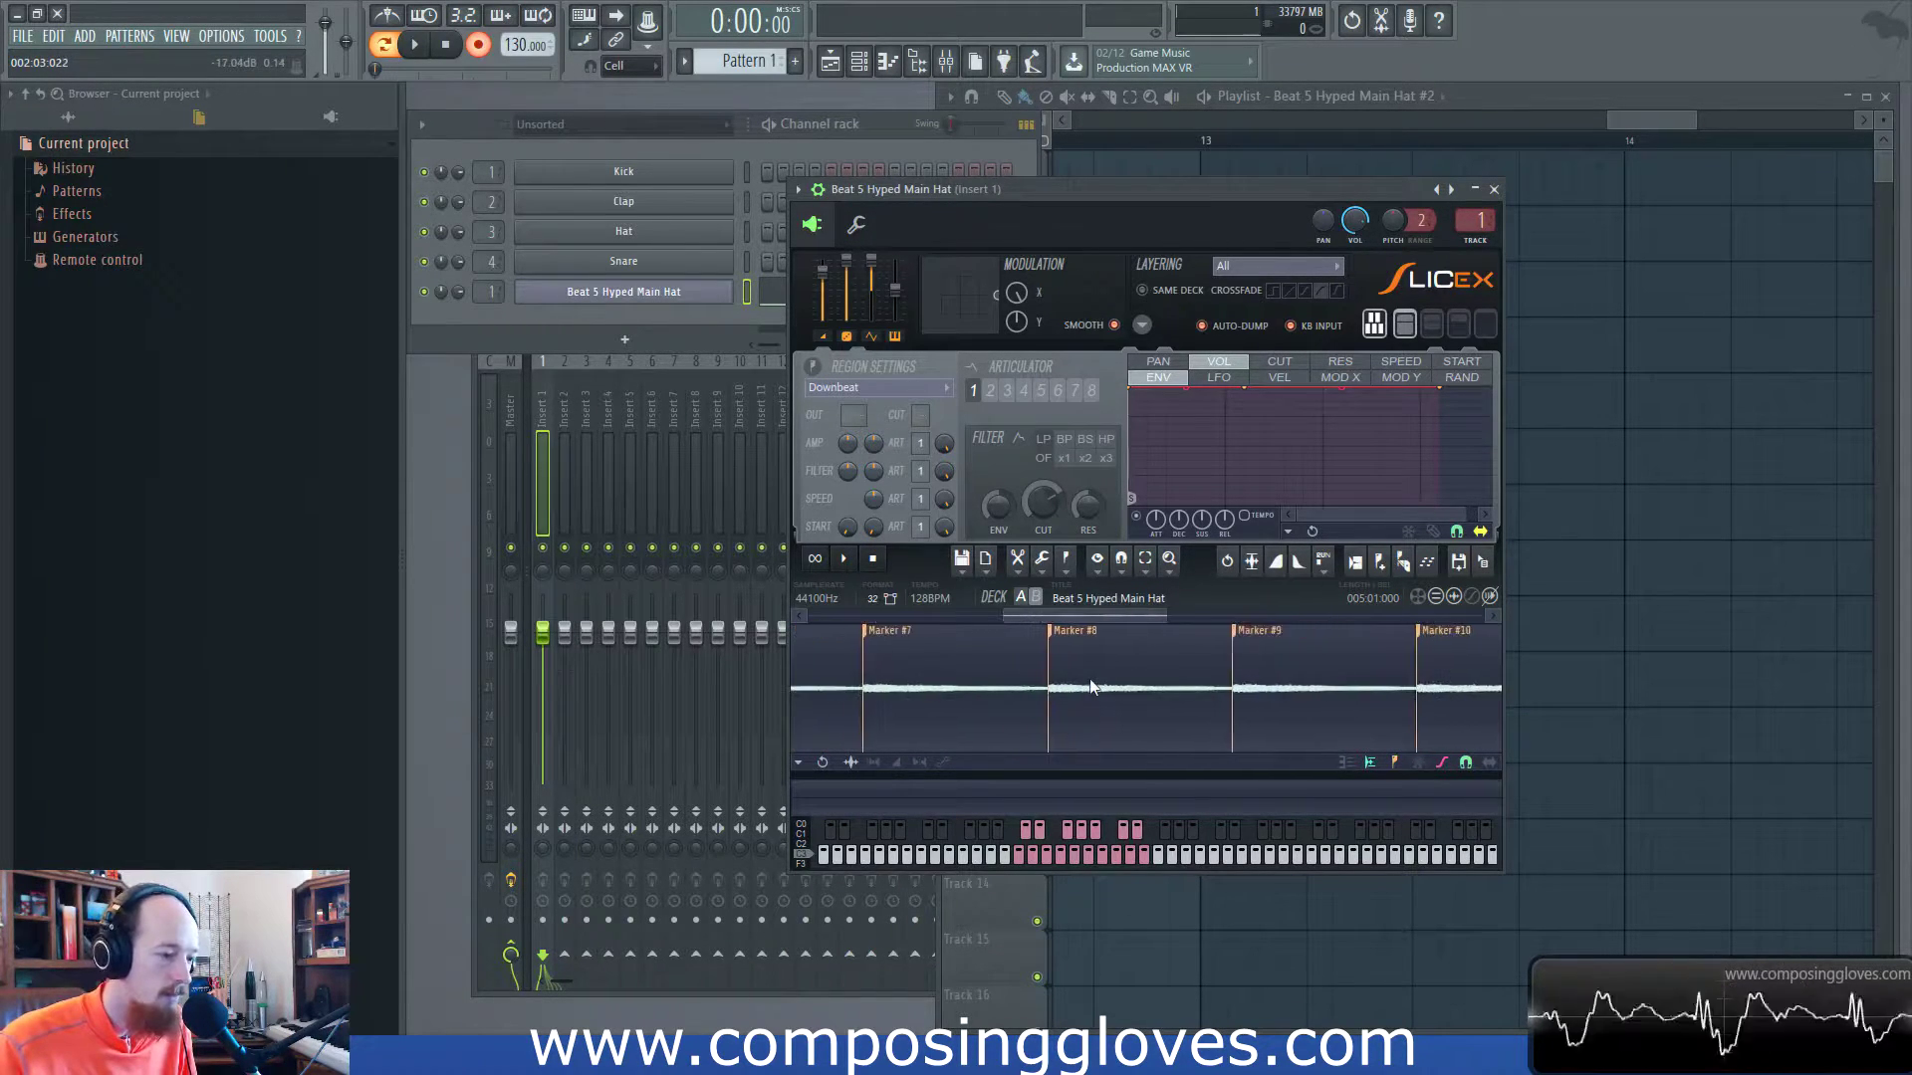
pyautogui.click(1072, 573)
pyautogui.click(1121, 573)
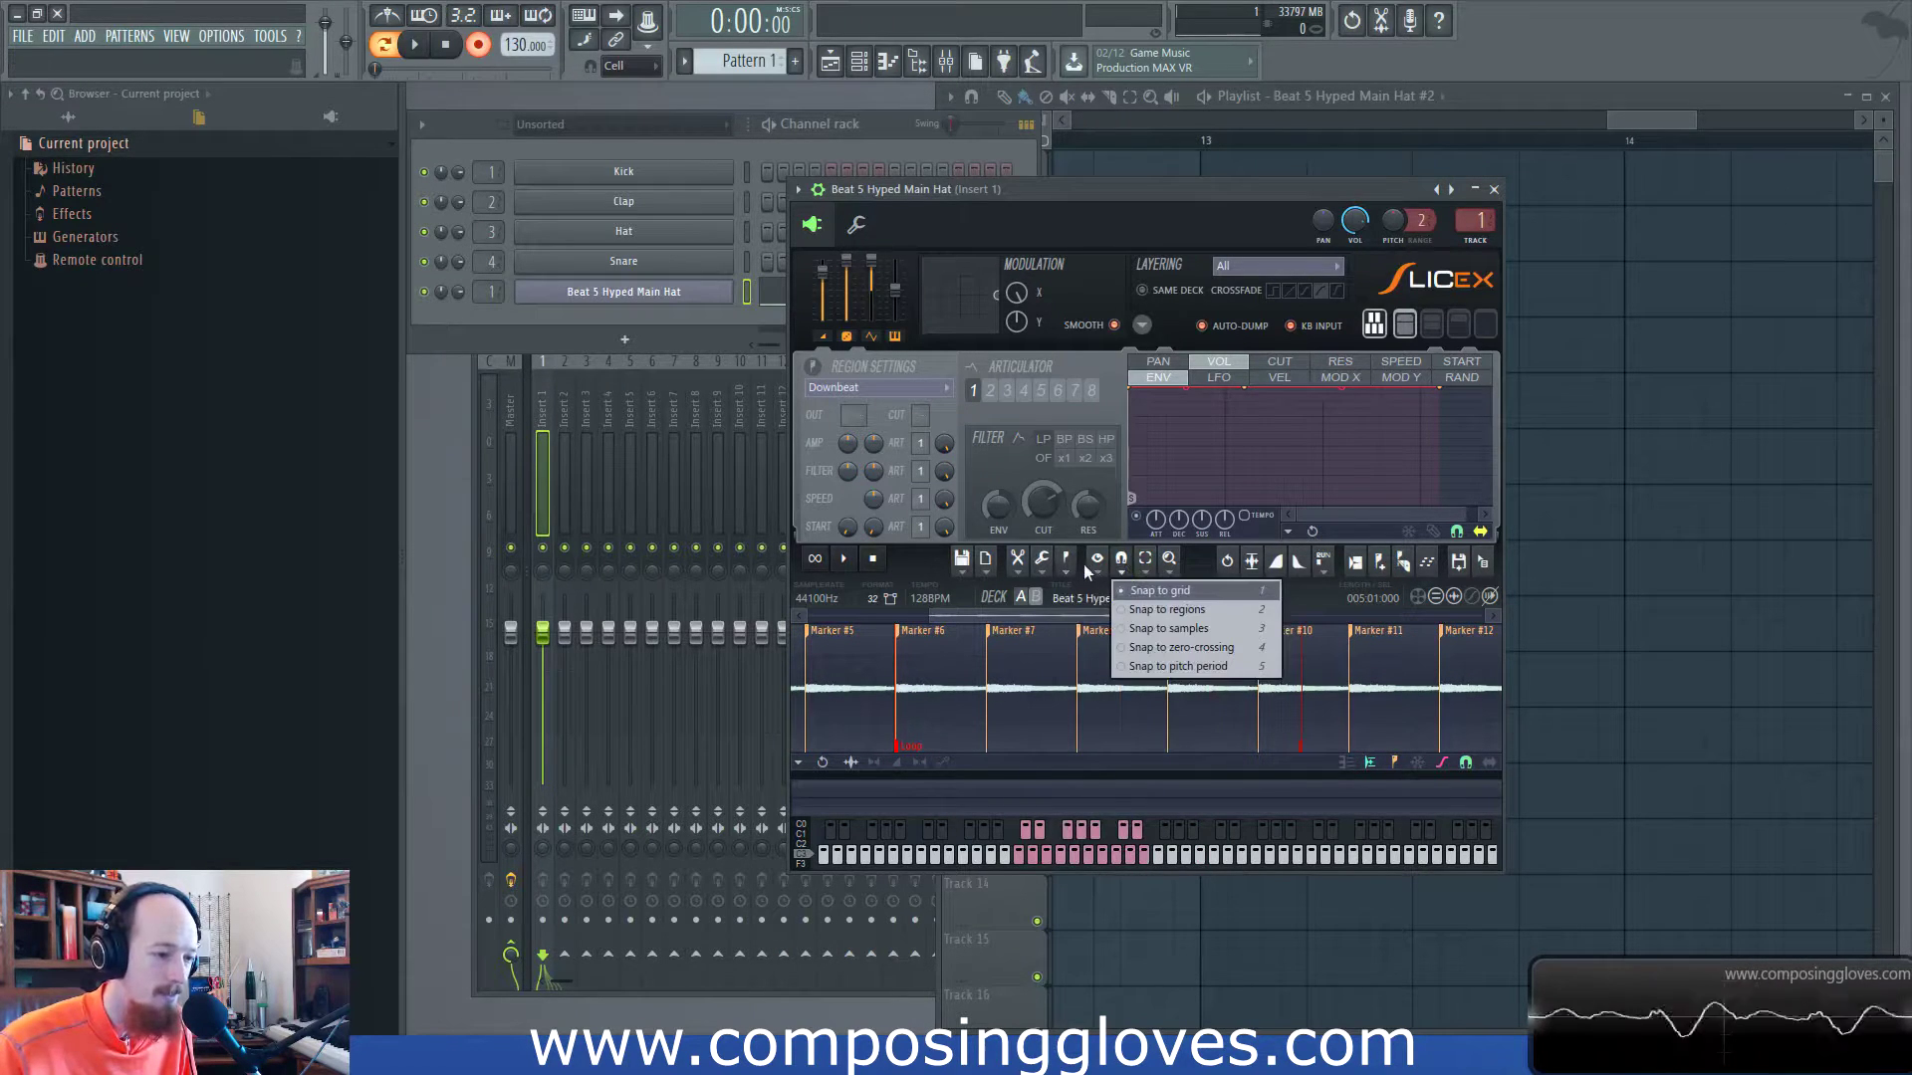
pyautogui.click(1095, 567)
pyautogui.click(1065, 568)
# Open the spectral Equalizer for the sample, review its envelope's Filter unharmonics options, and close it without applying anything.
pyautogui.click(1043, 564)
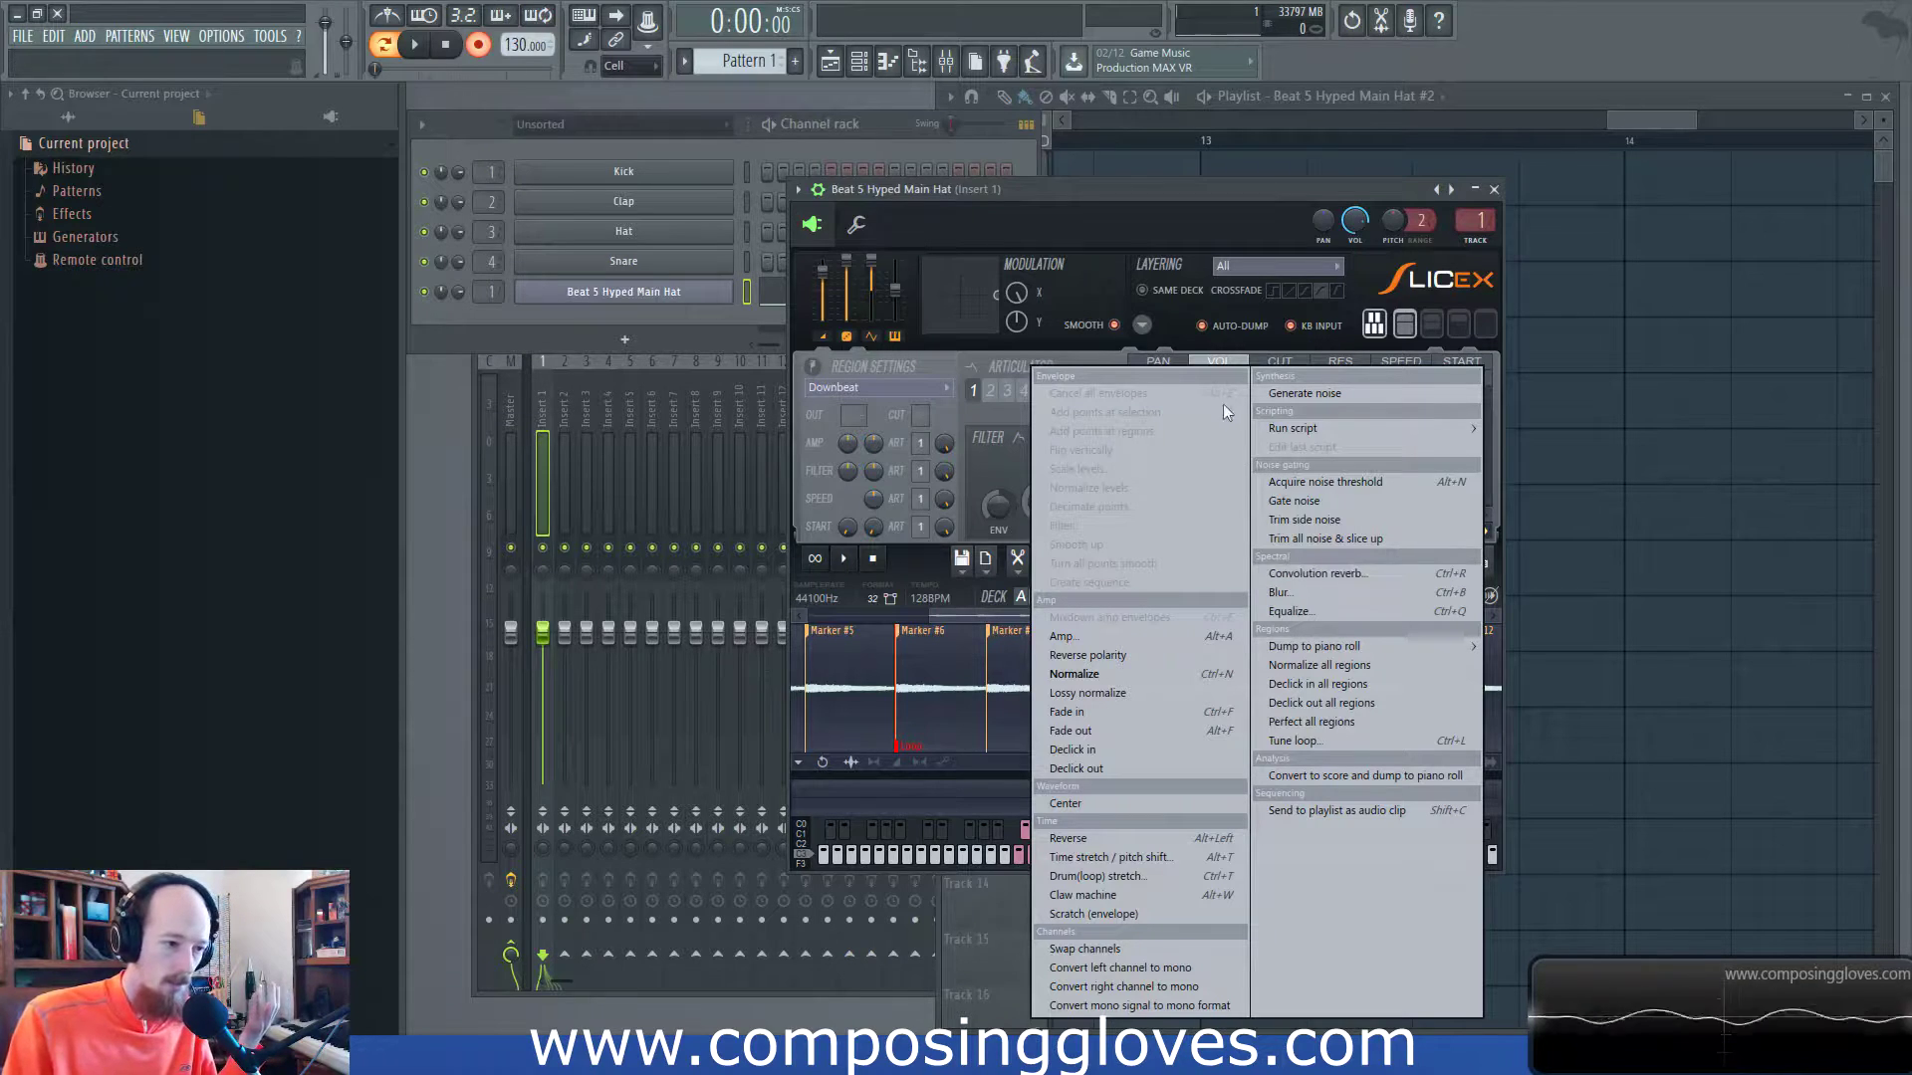
pyautogui.click(1360, 605)
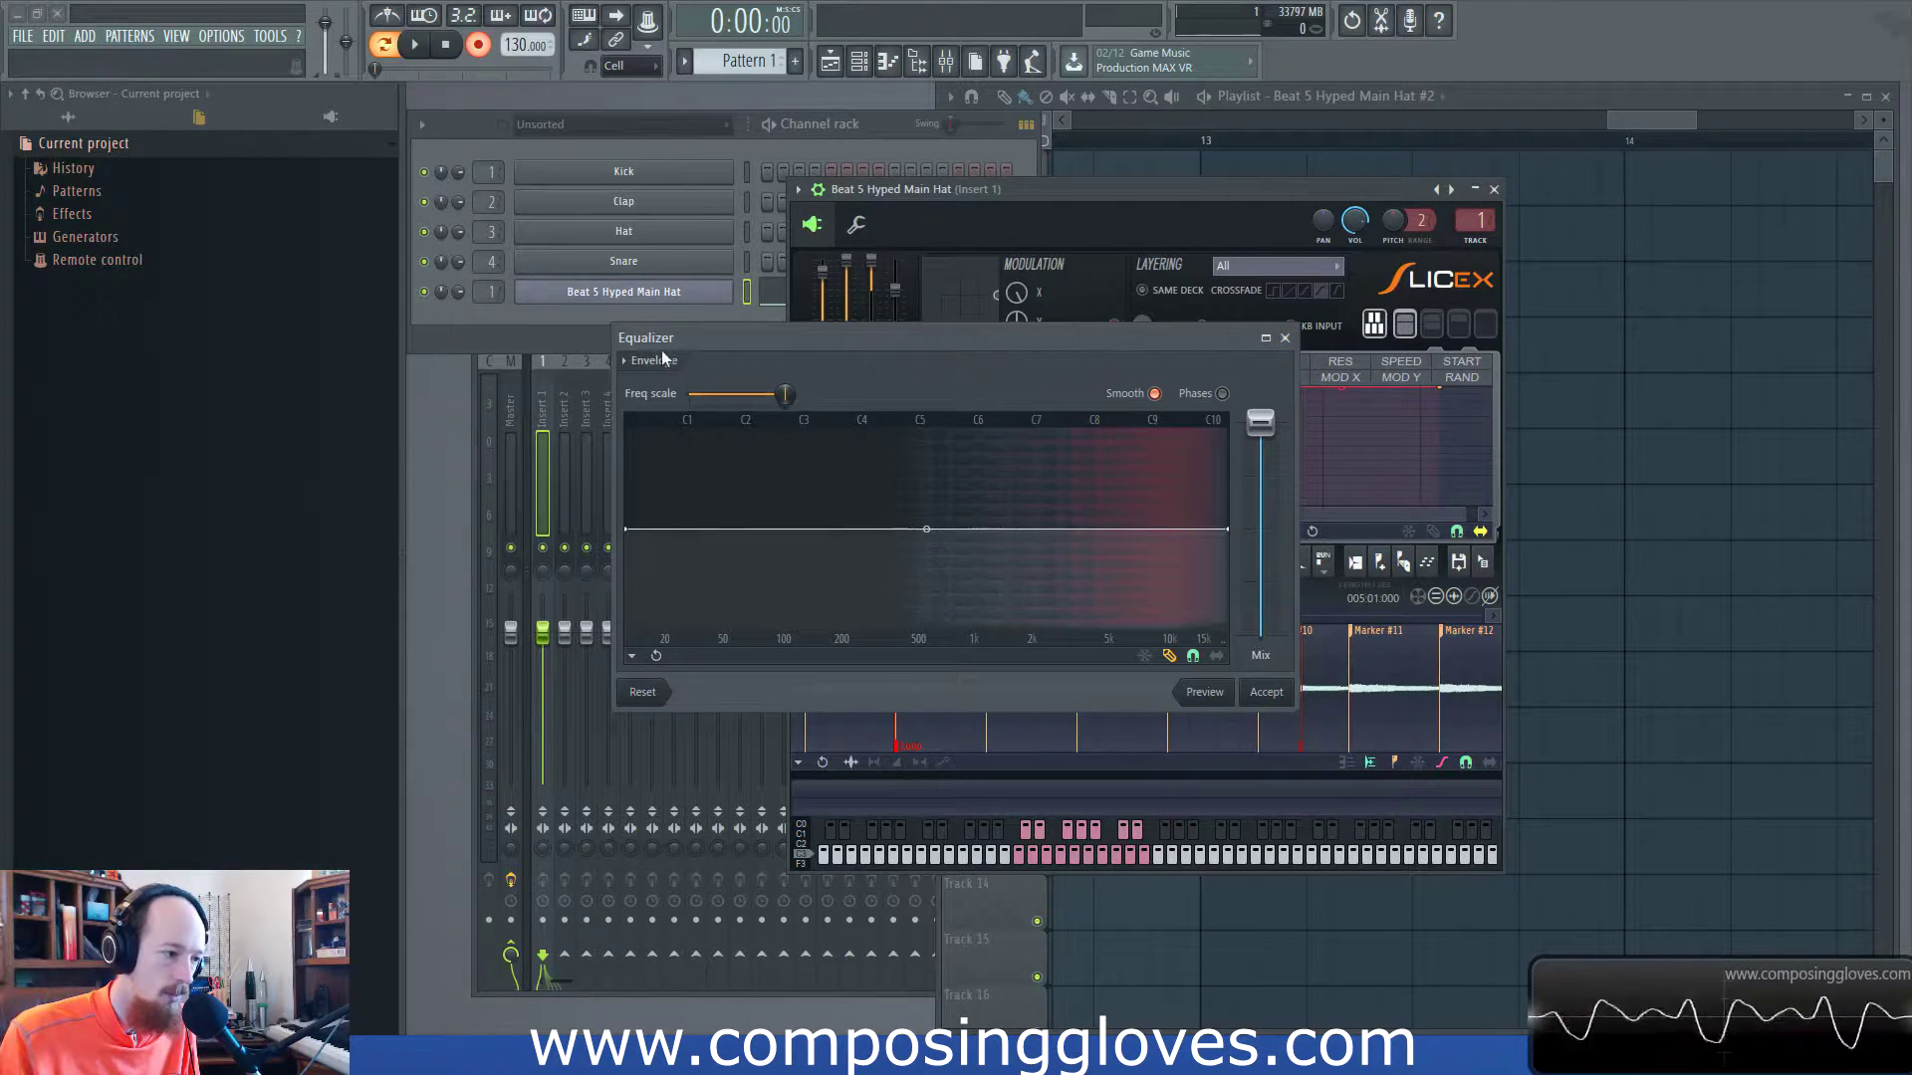
pyautogui.click(626, 365)
pyautogui.click(626, 365)
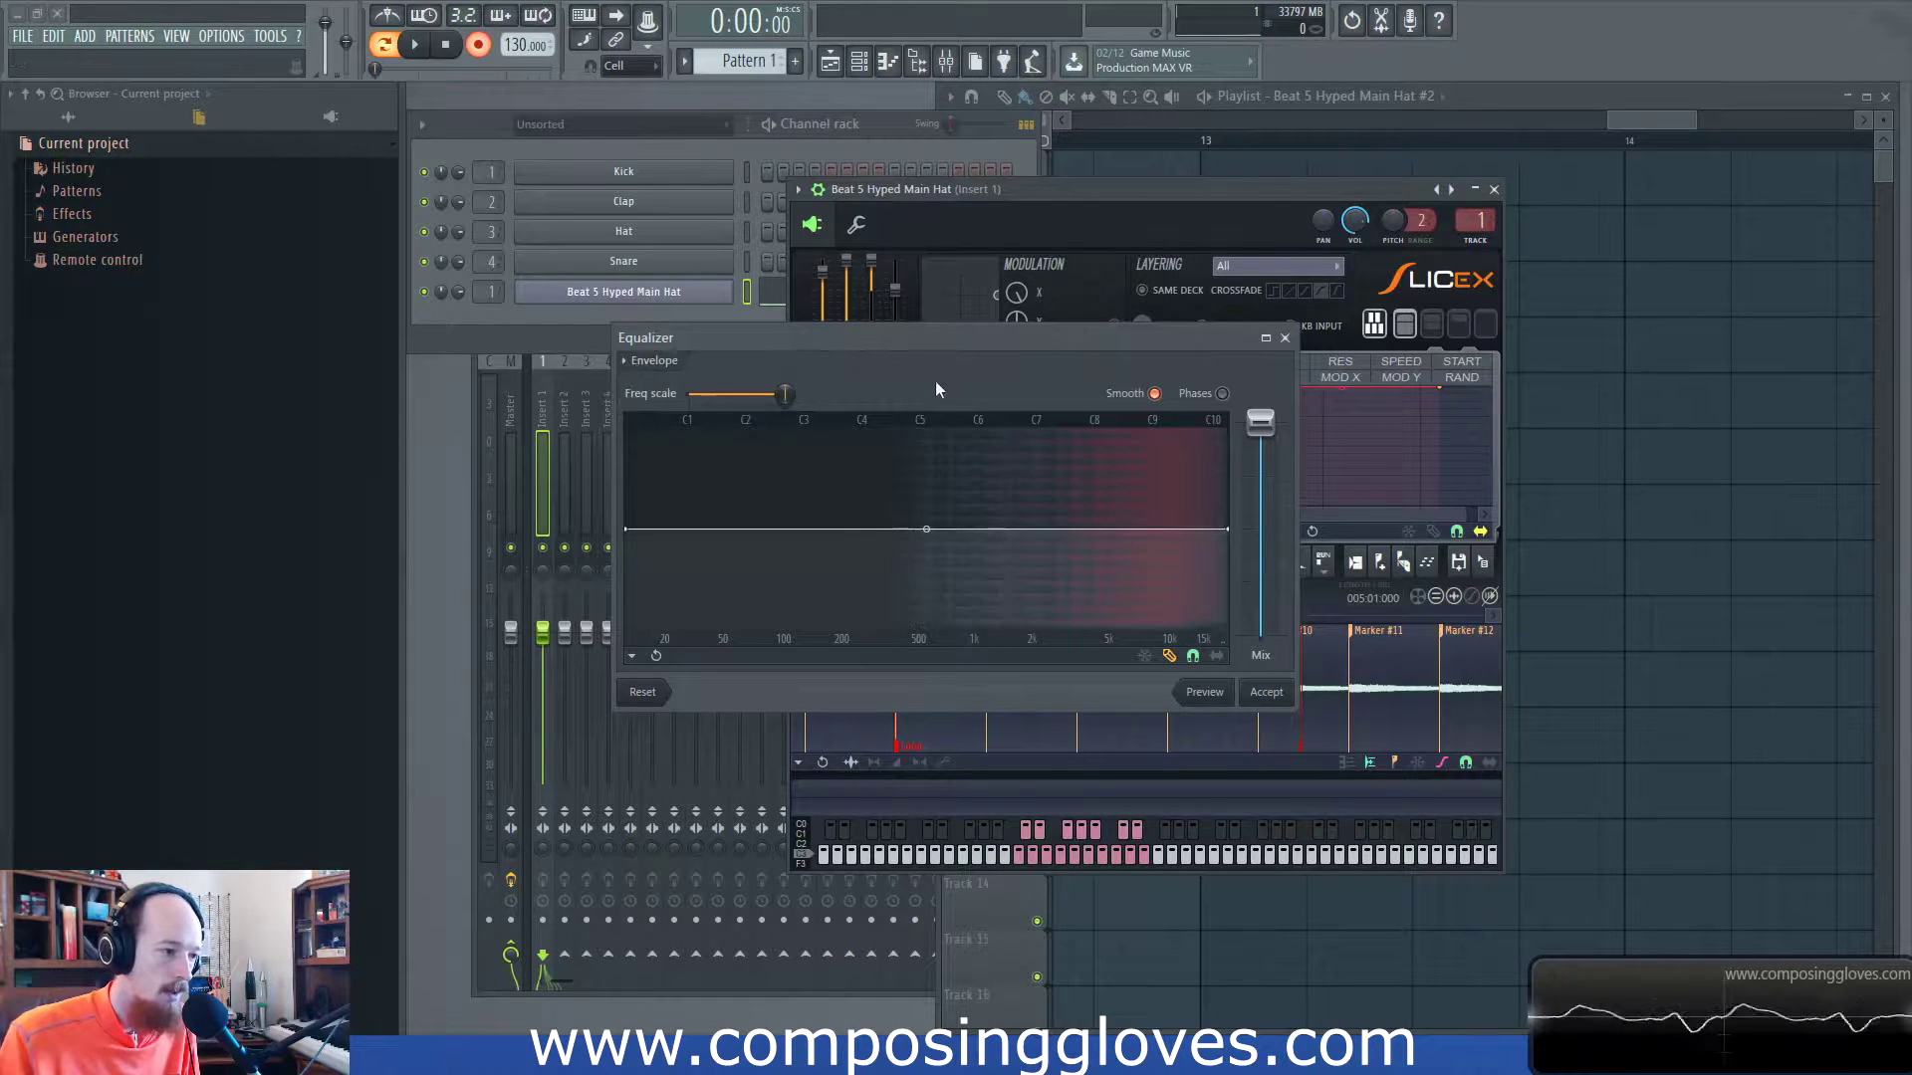
pyautogui.click(636, 363)
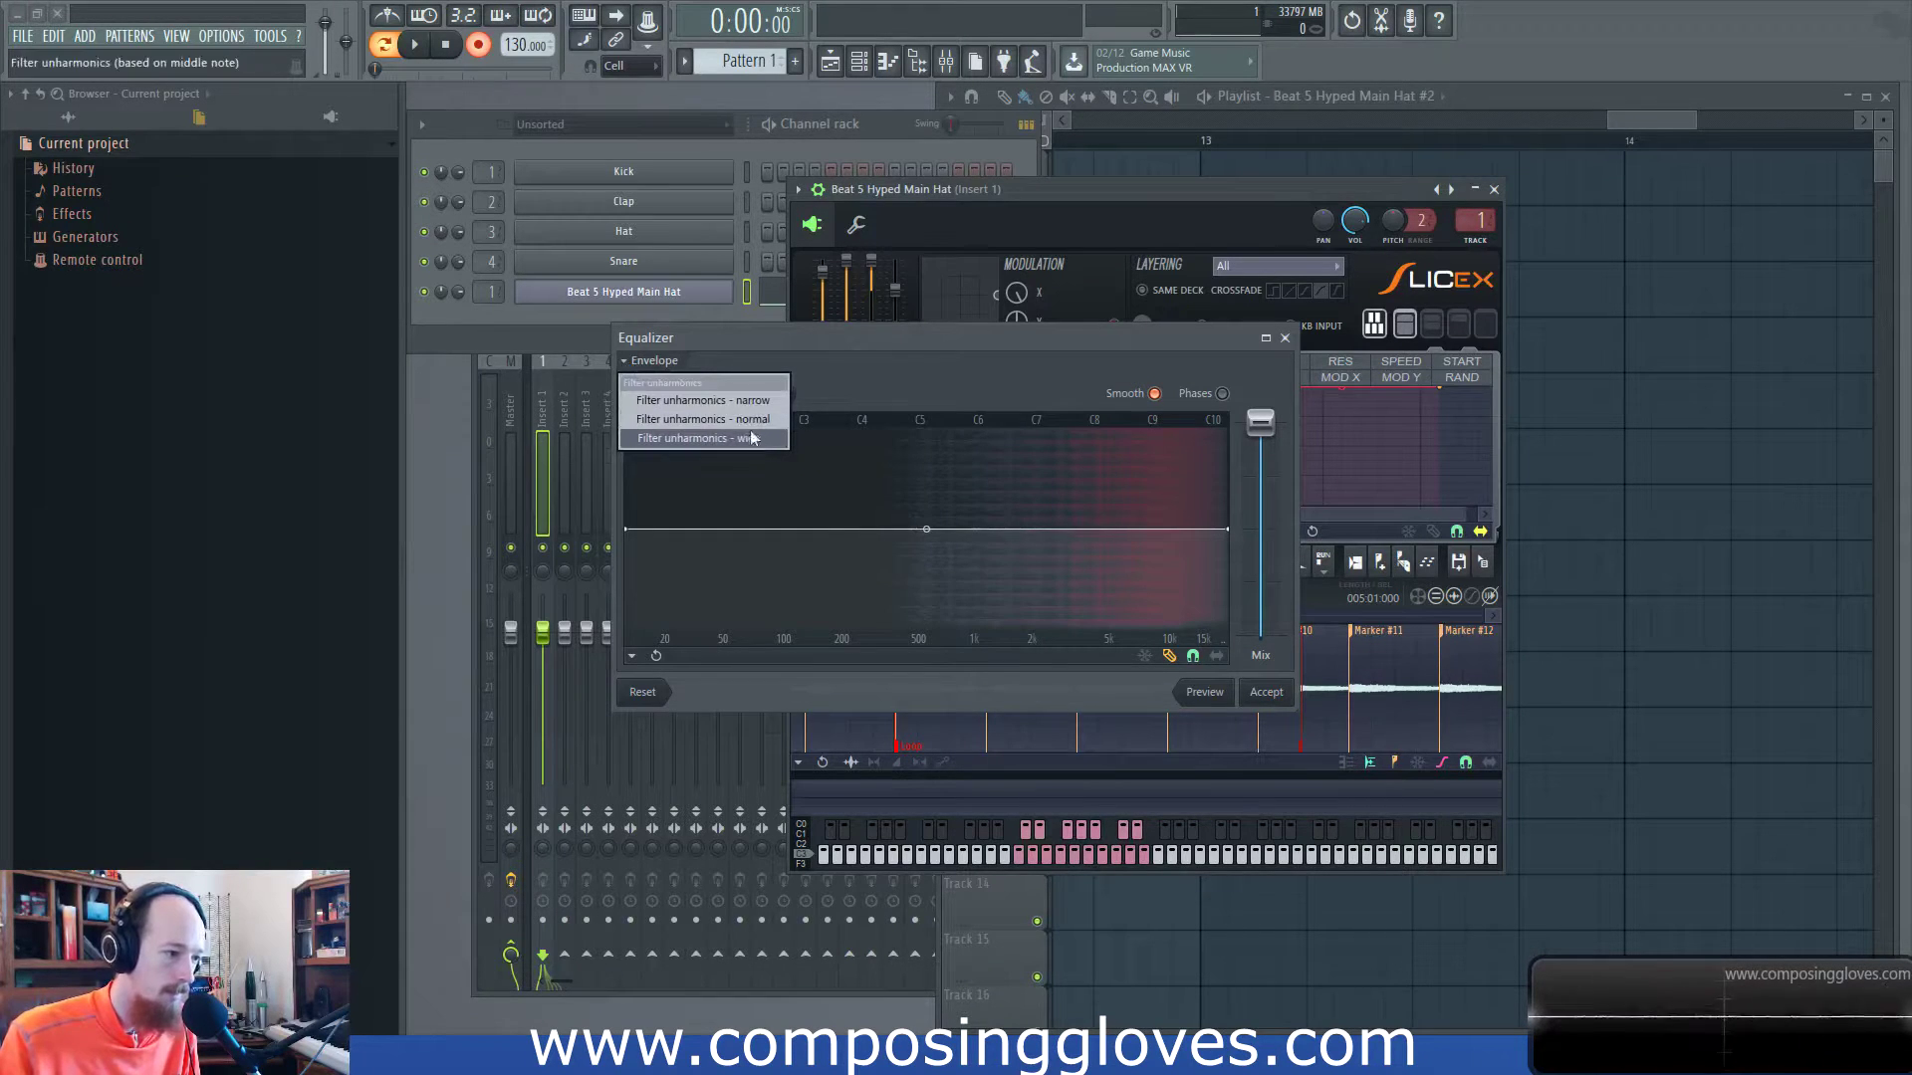
pyautogui.click(1240, 350)
pyautogui.click(1284, 338)
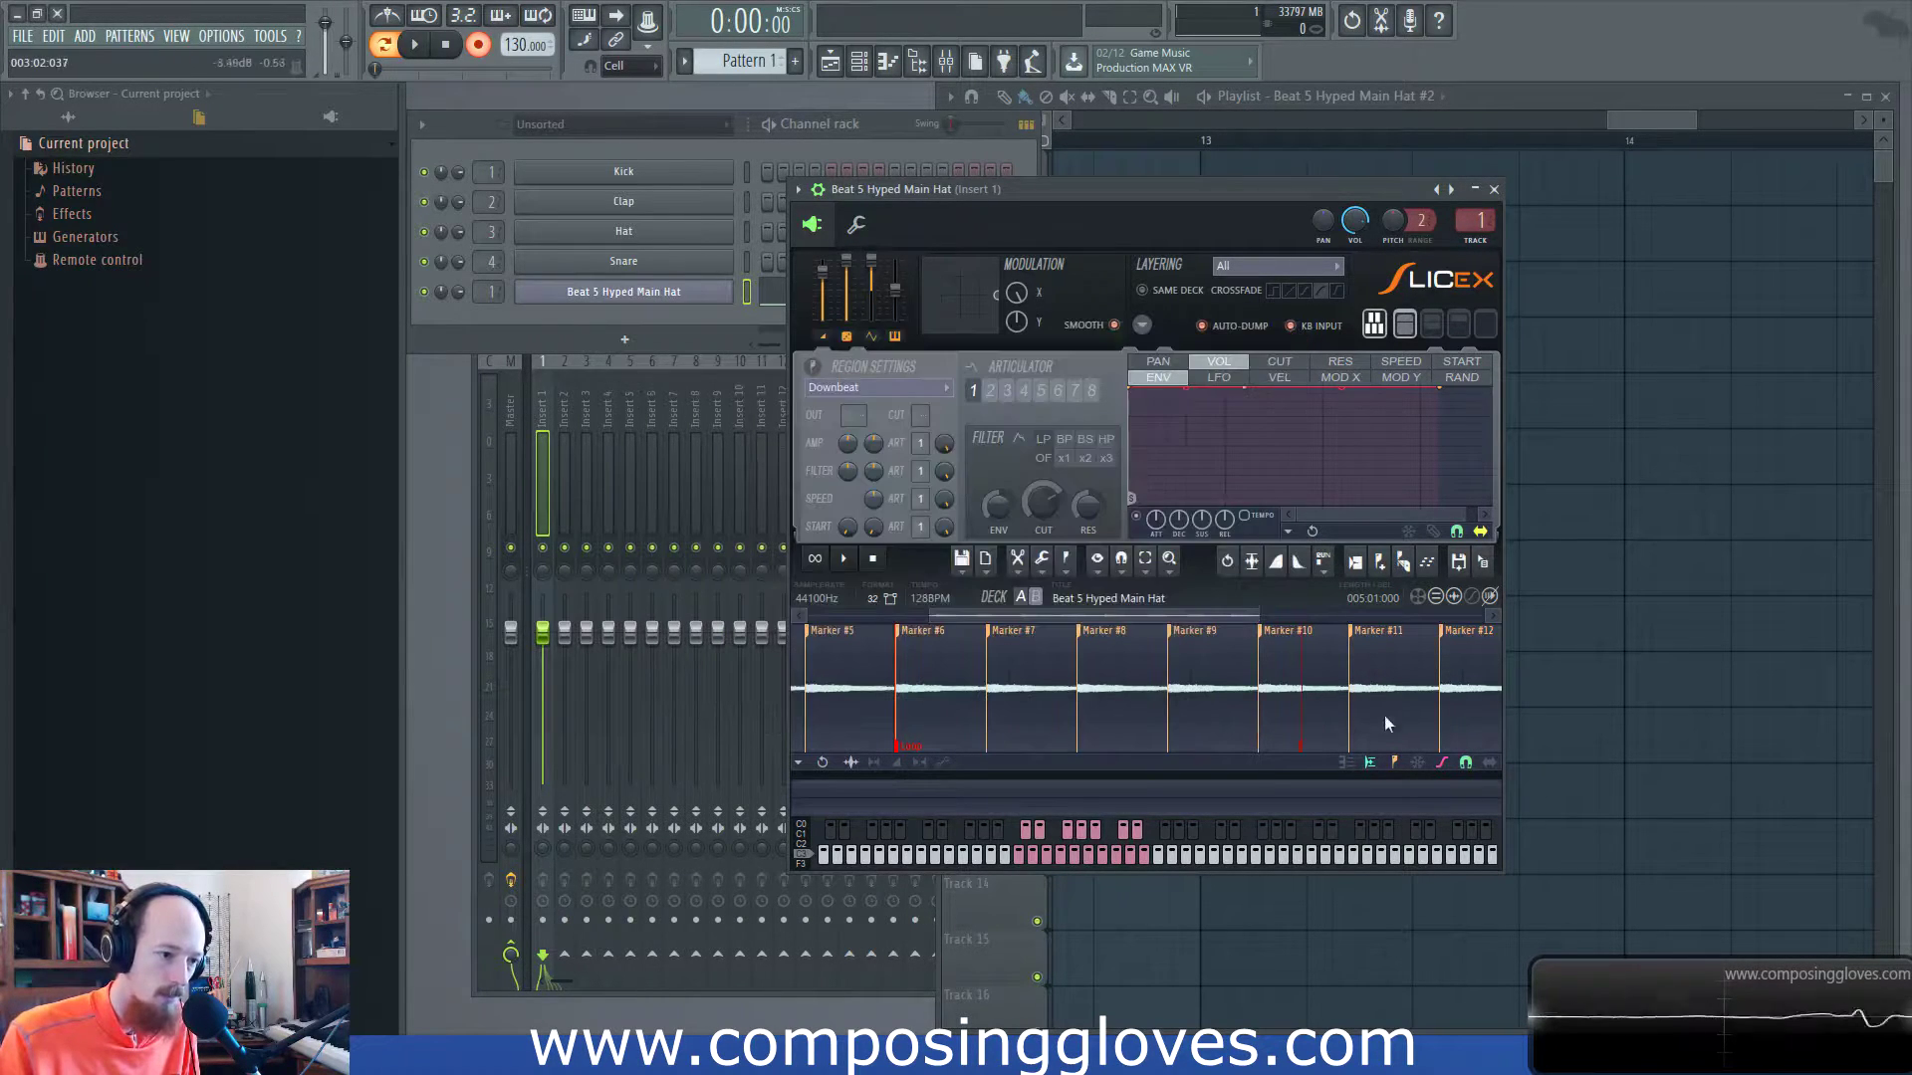
# Review the wave editor's view options and the commands that process all regions of the sample.
pyautogui.click(1107, 560)
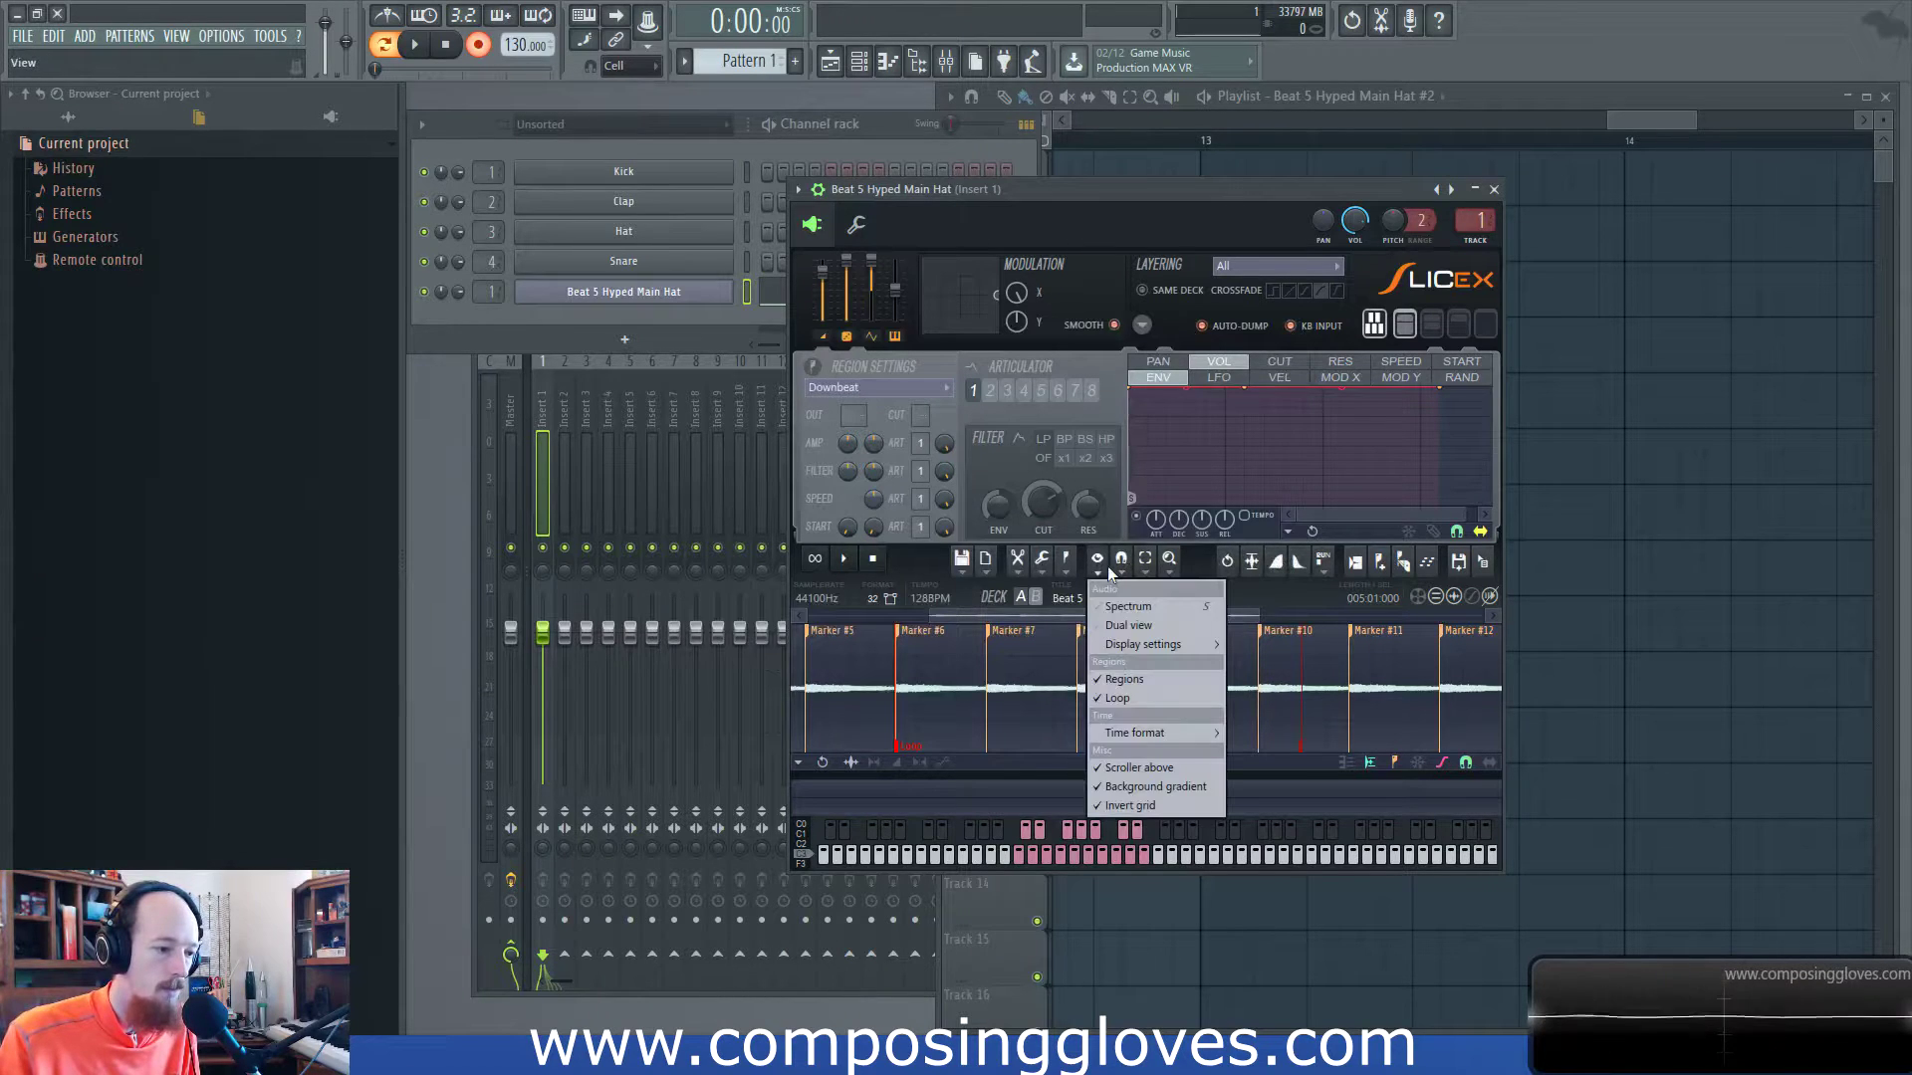
pyautogui.moveTo(1038, 570)
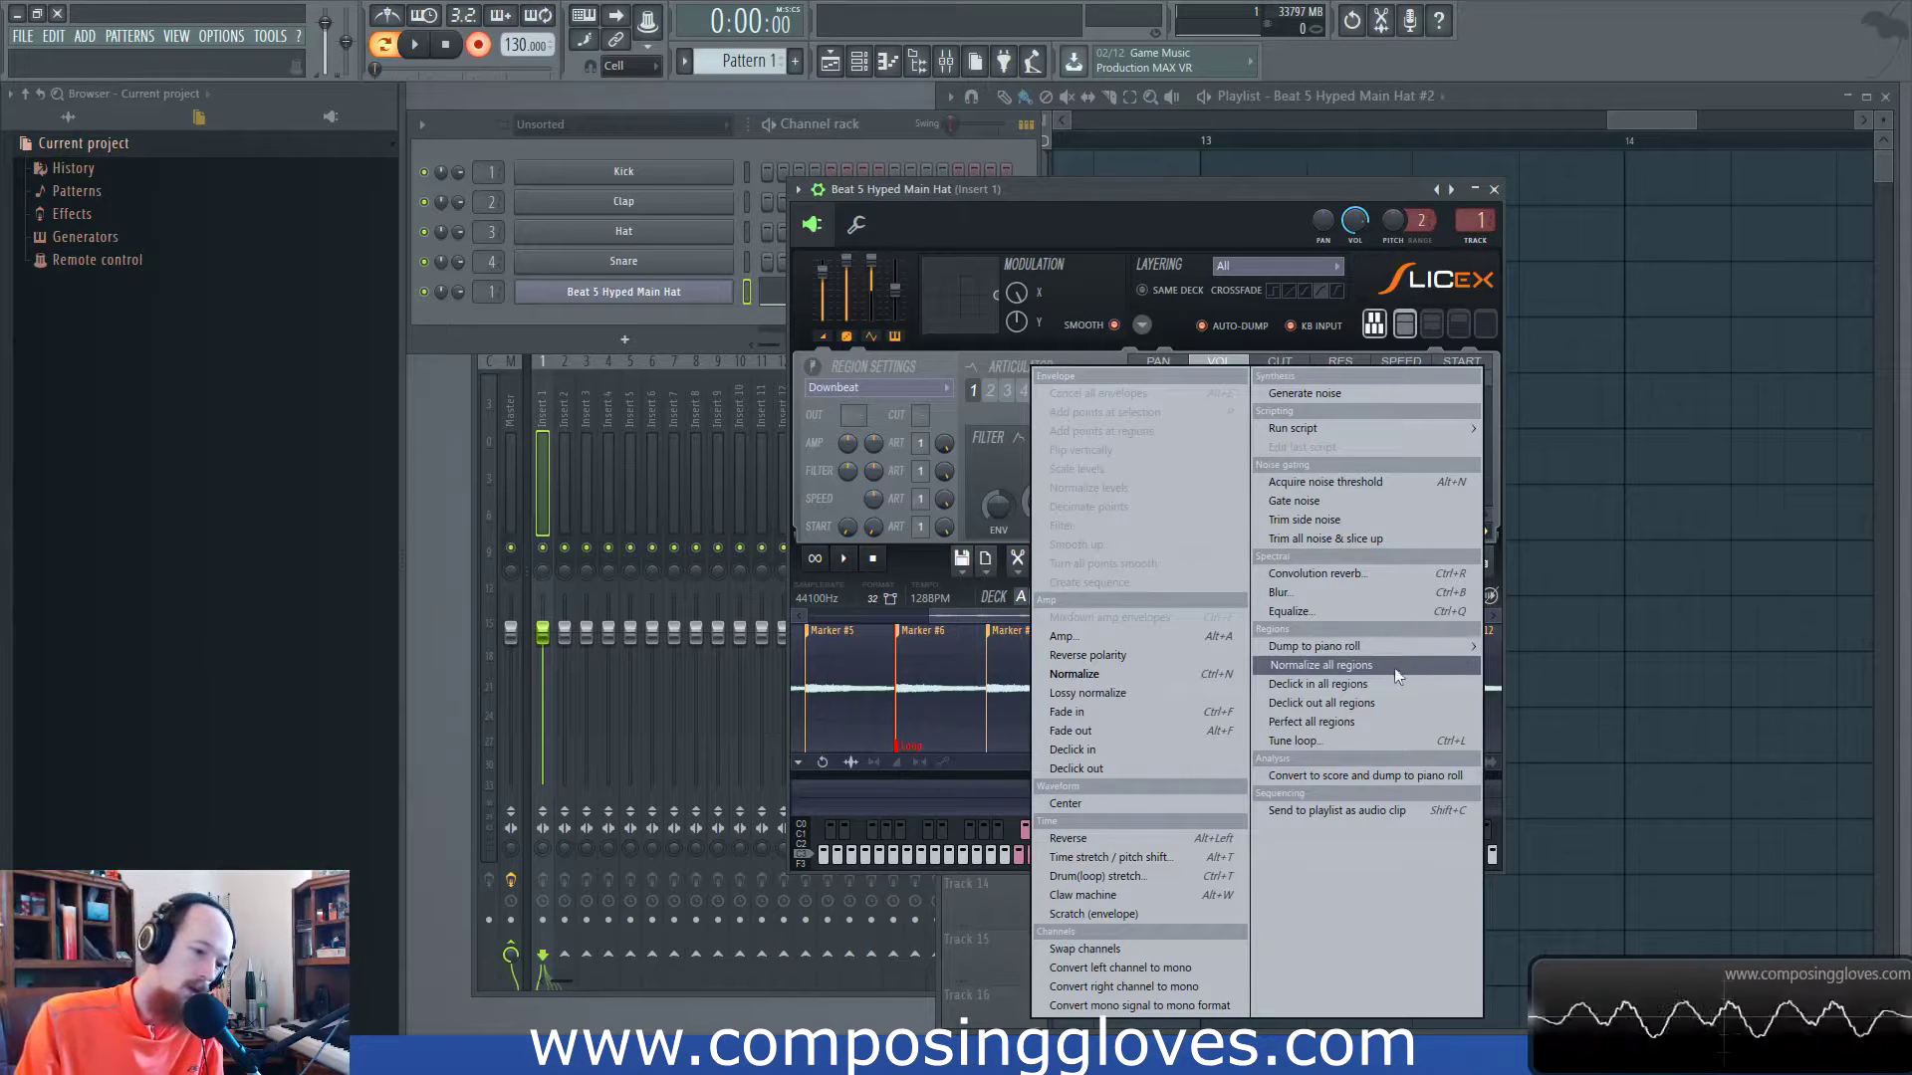
pyautogui.click(916, 560)
pyautogui.scroll(4, 1185, 637)
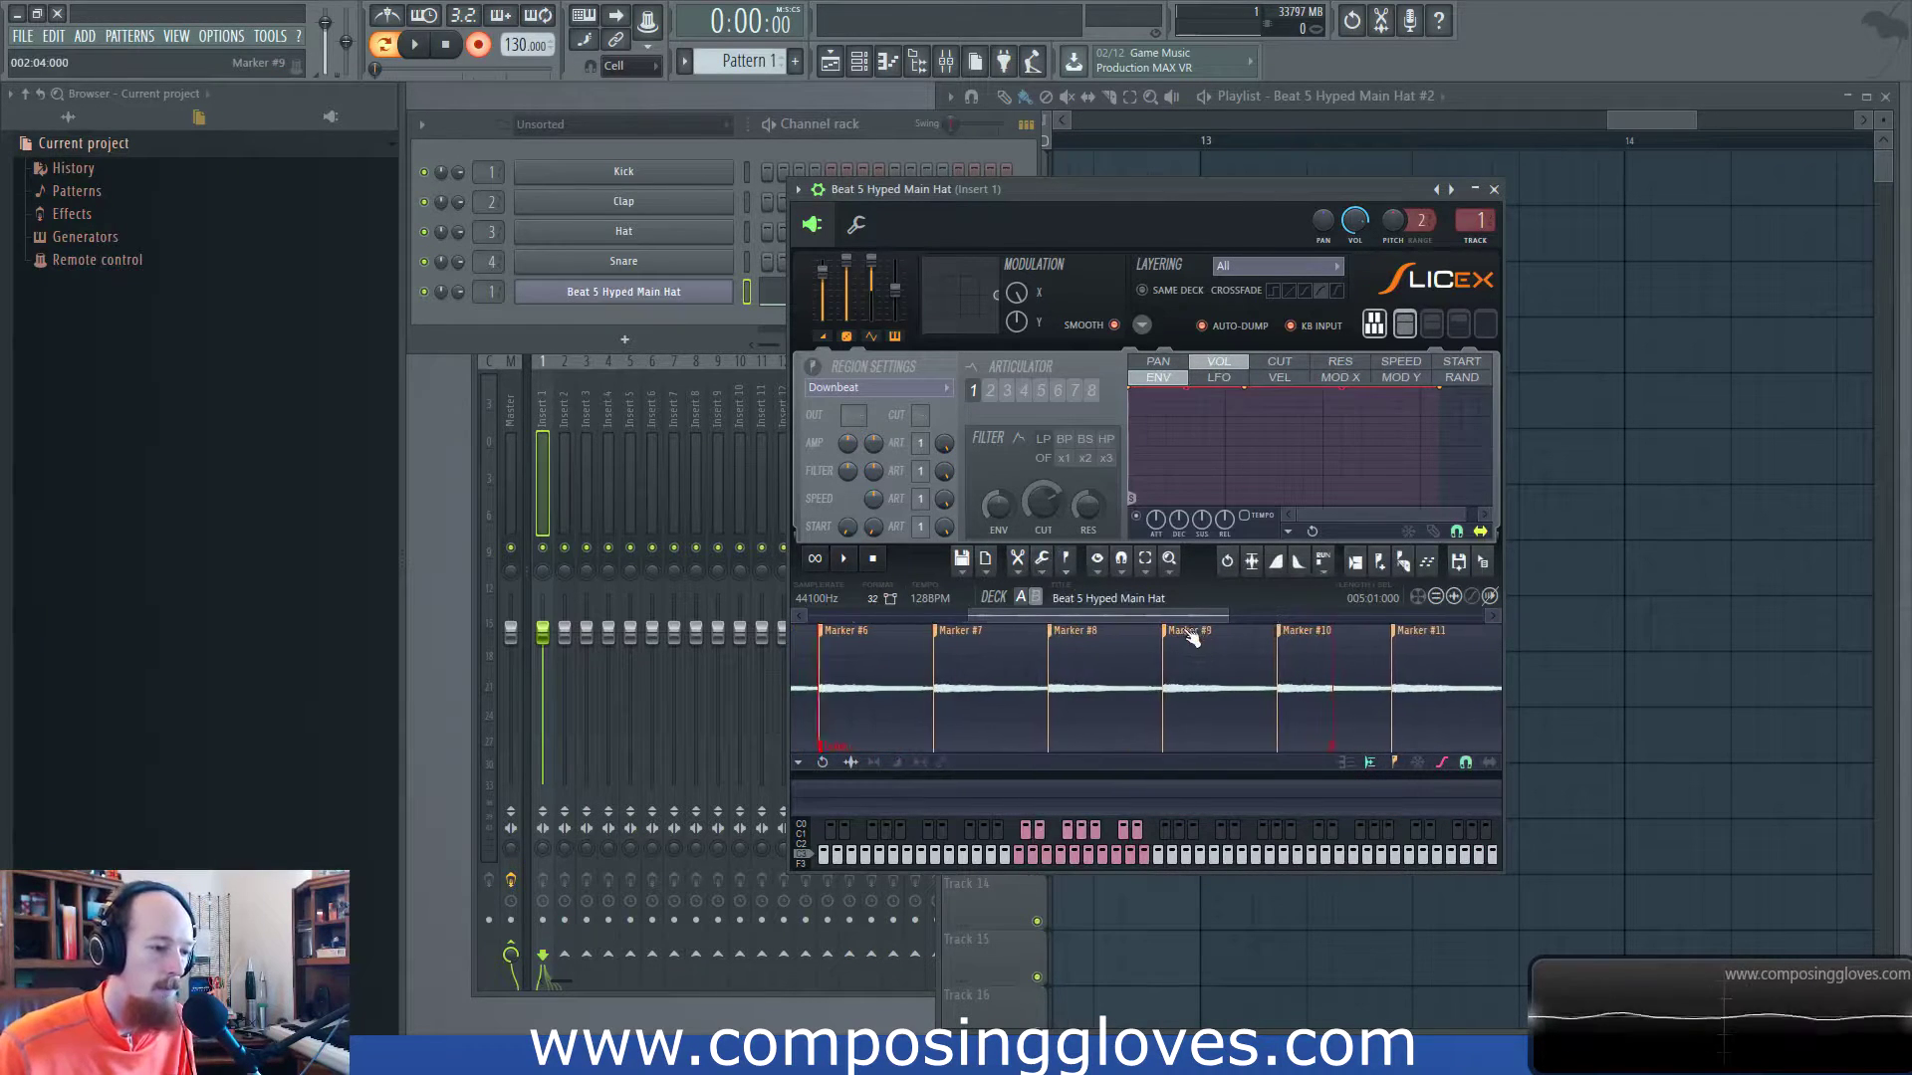
# Examine the snapping modes and the selection commands available for the regions around Marker #6.
pyautogui.click(1122, 560)
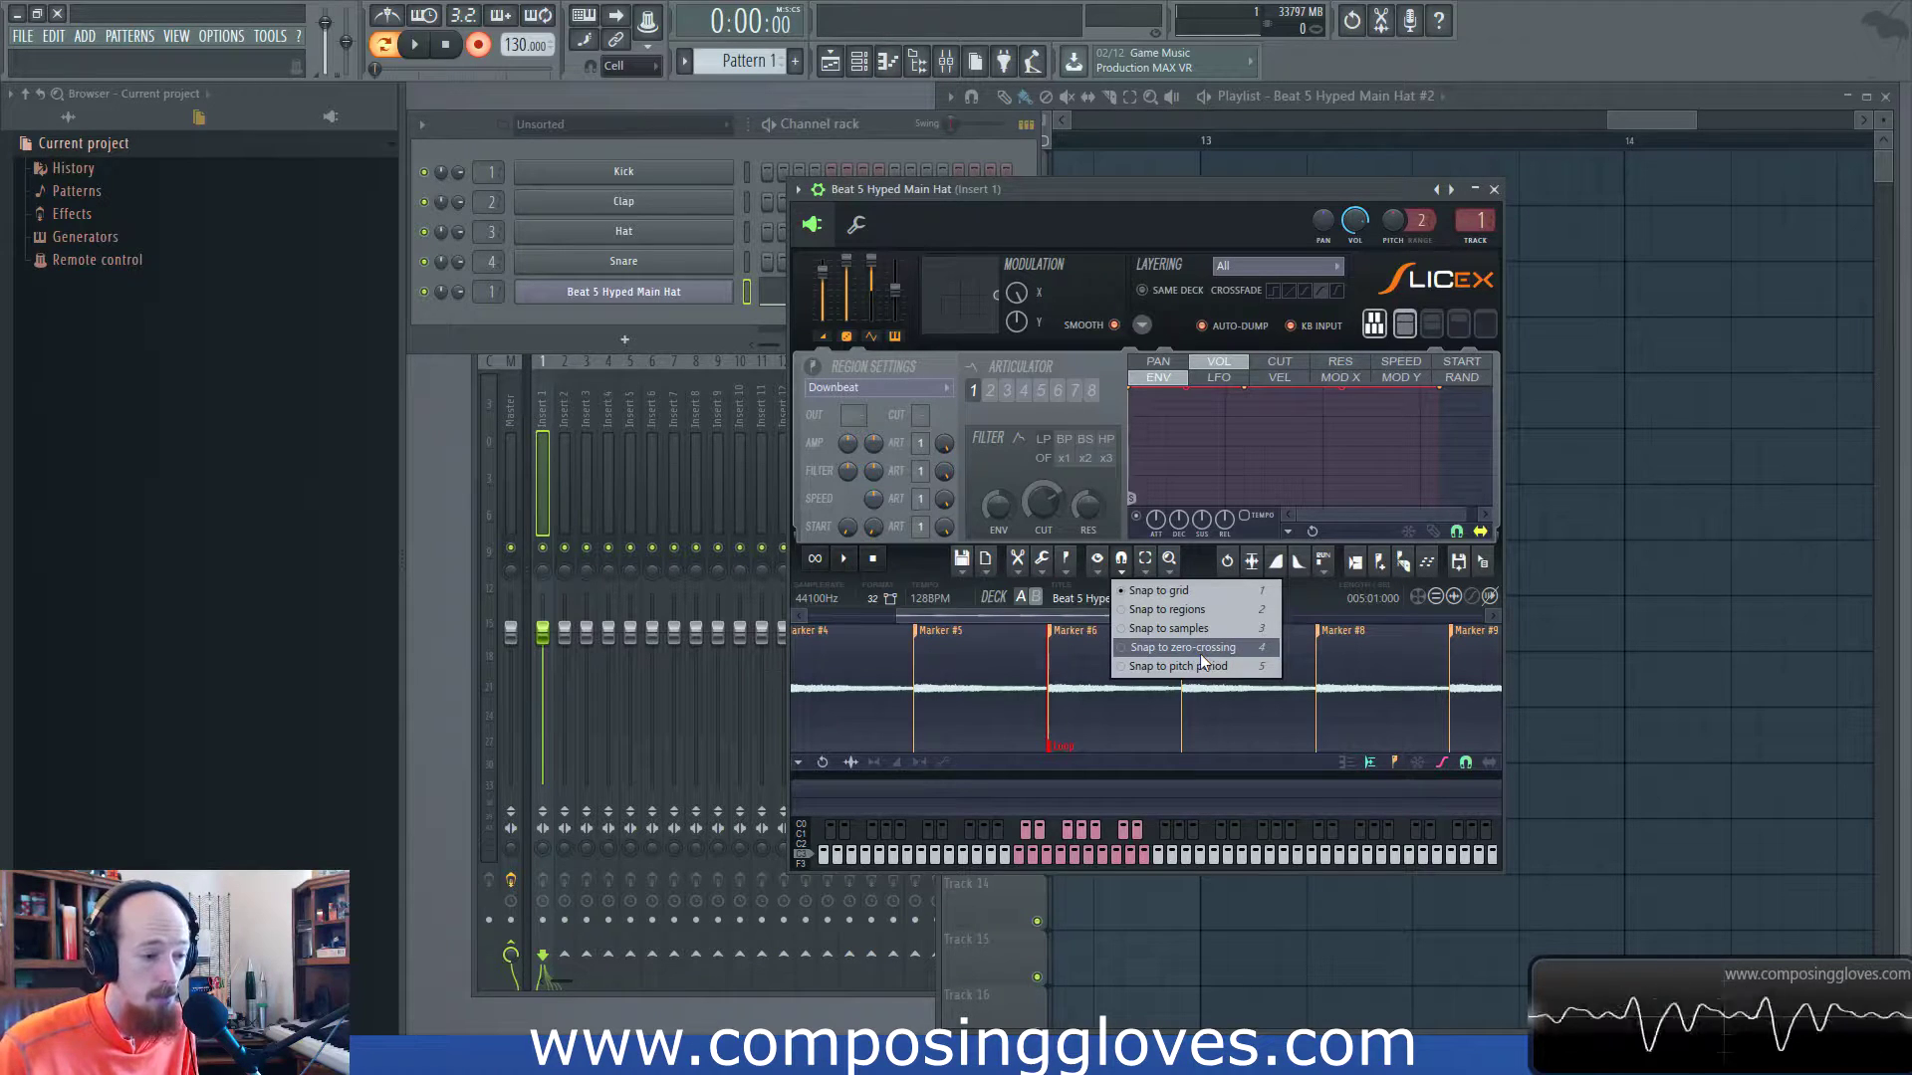
pyautogui.click(1069, 582)
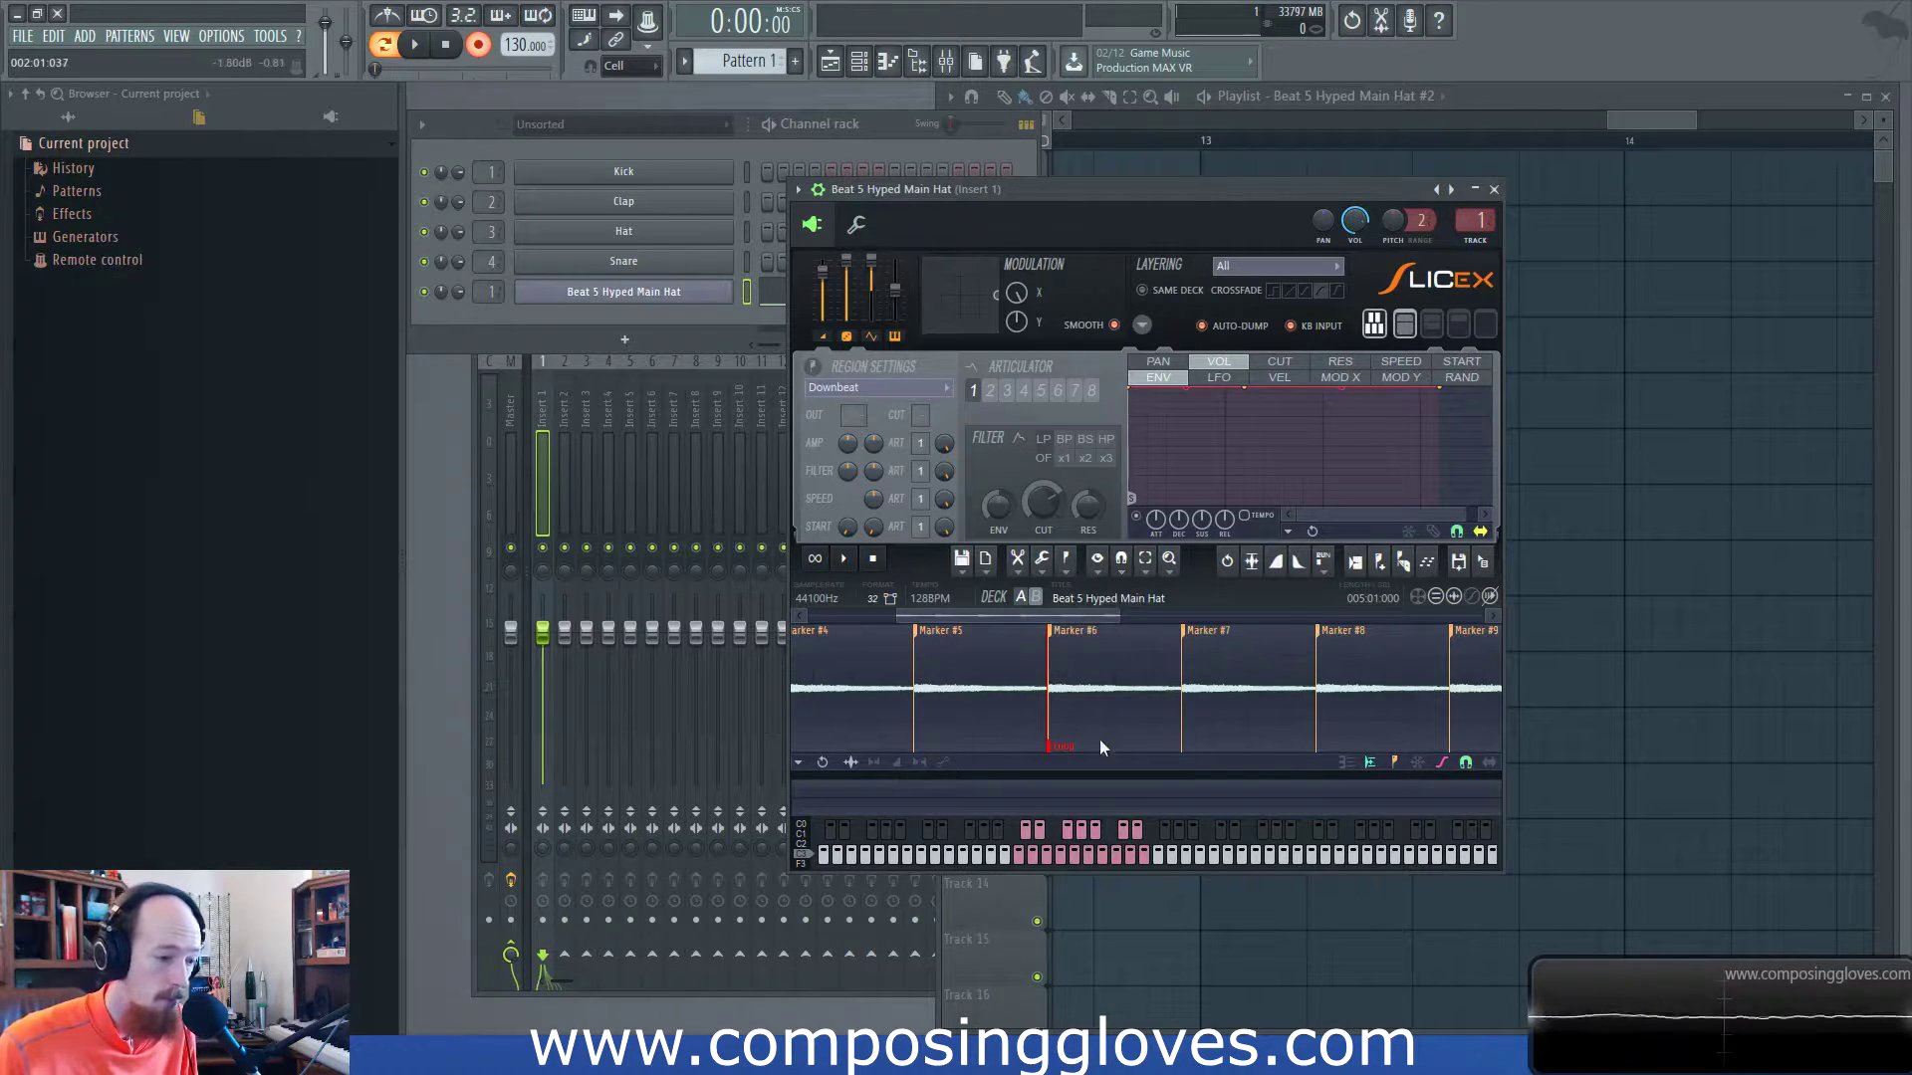
pyautogui.scroll(5, 1099, 739)
pyautogui.scroll(-3, 1106, 739)
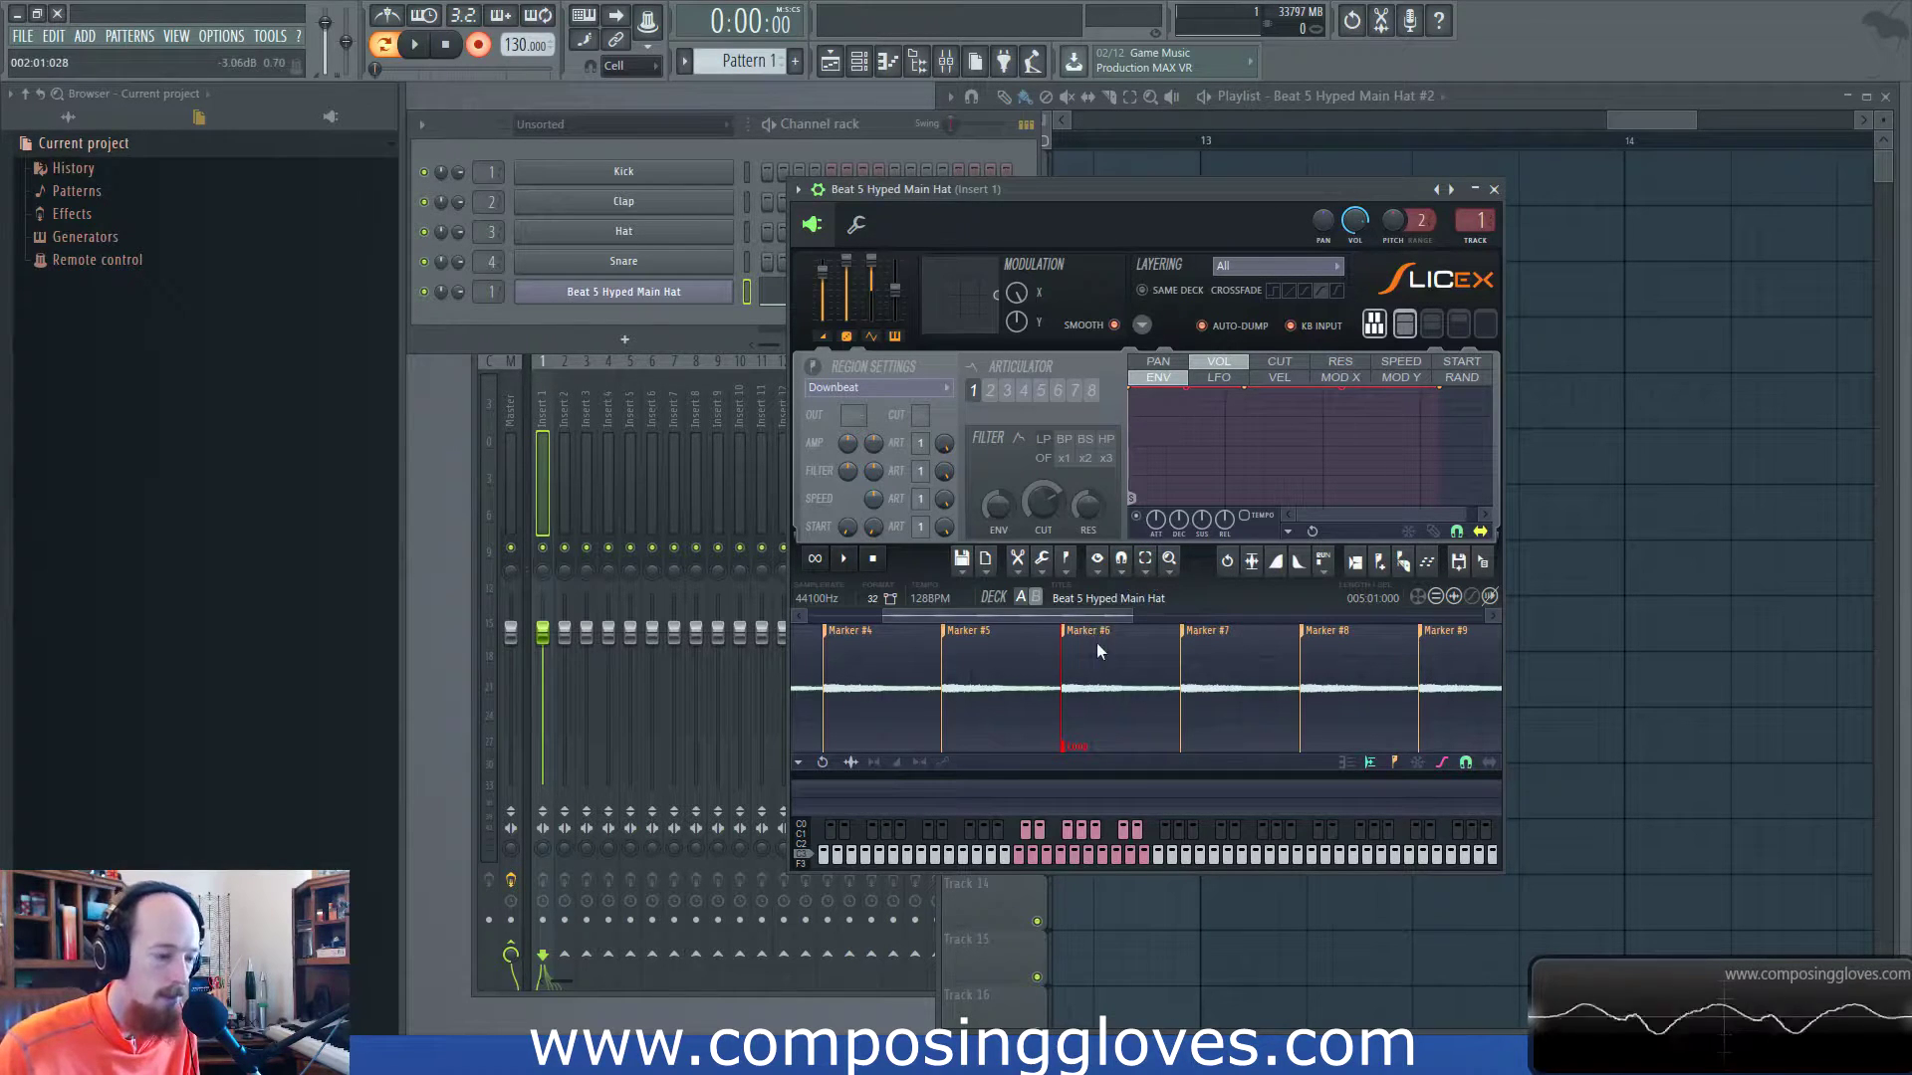
pyautogui.click(1147, 562)
pyautogui.click(1147, 562)
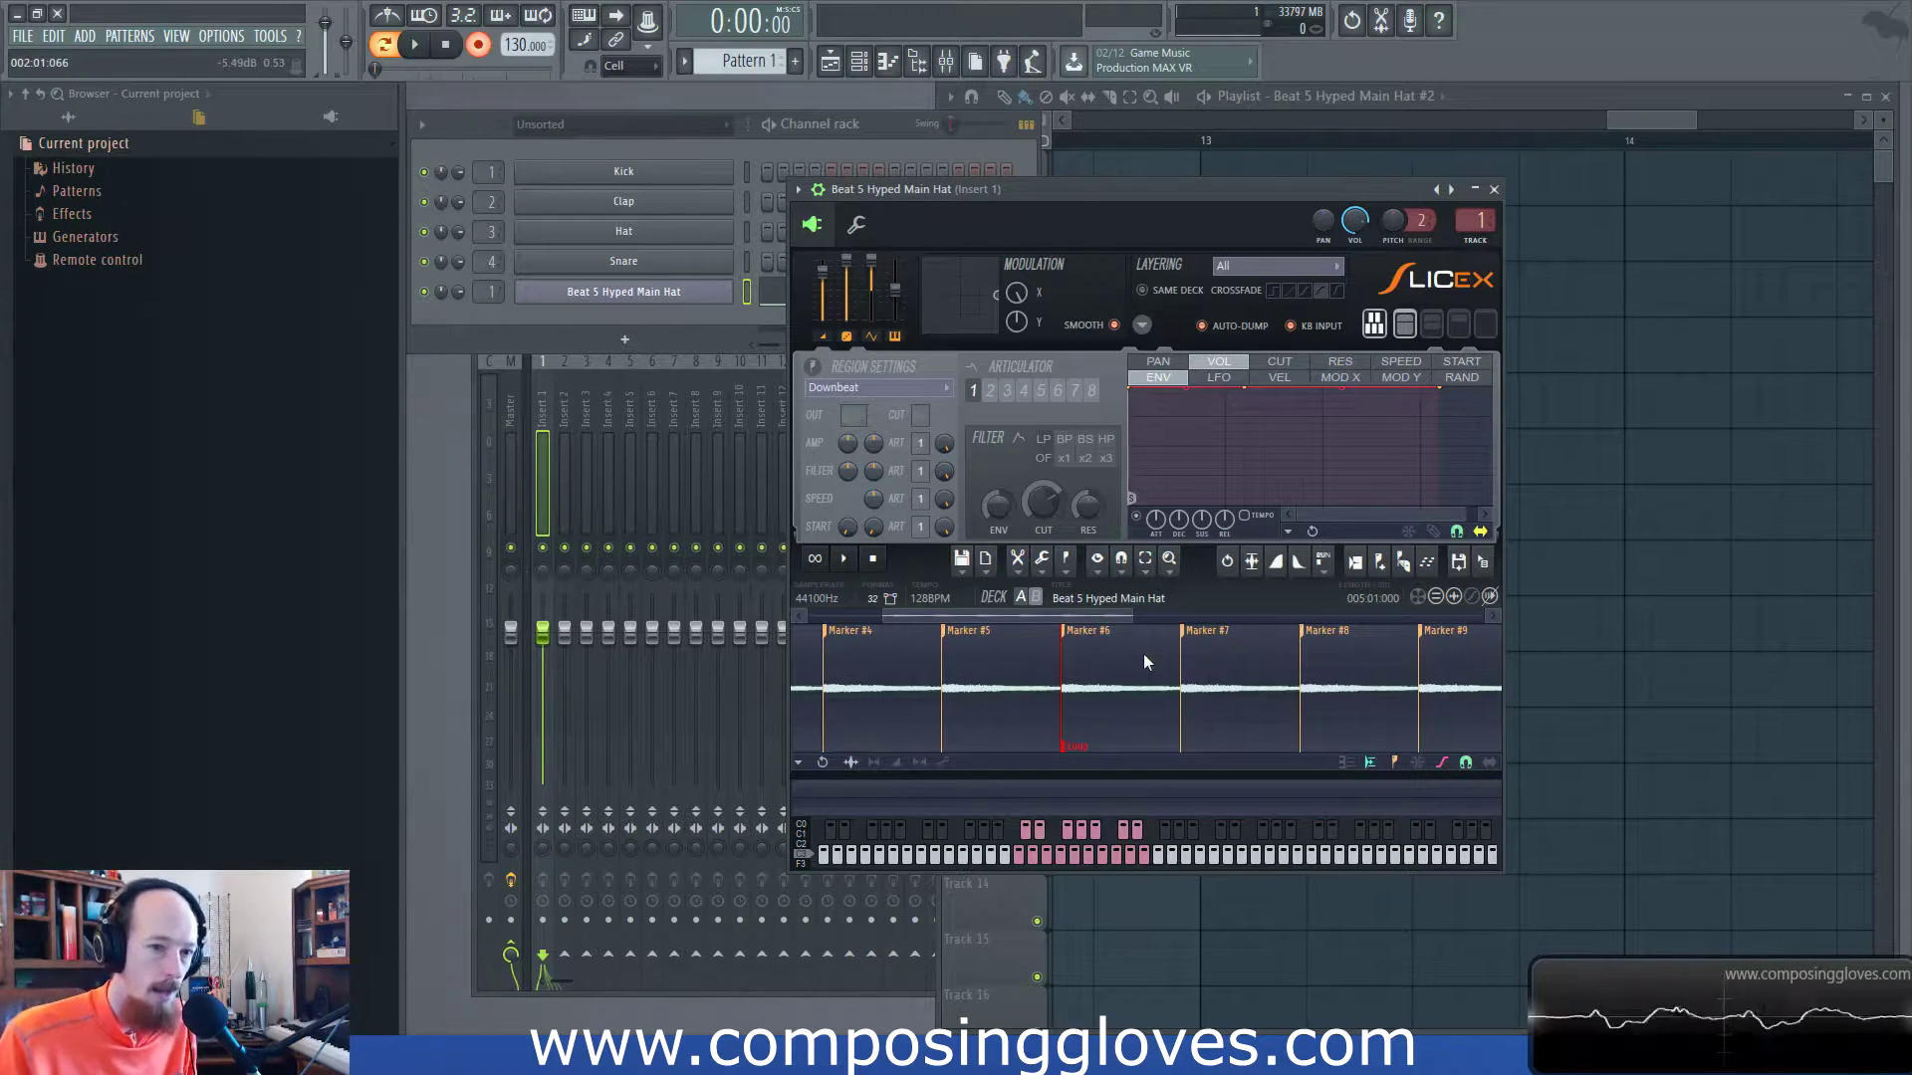
pyautogui.click(1152, 575)
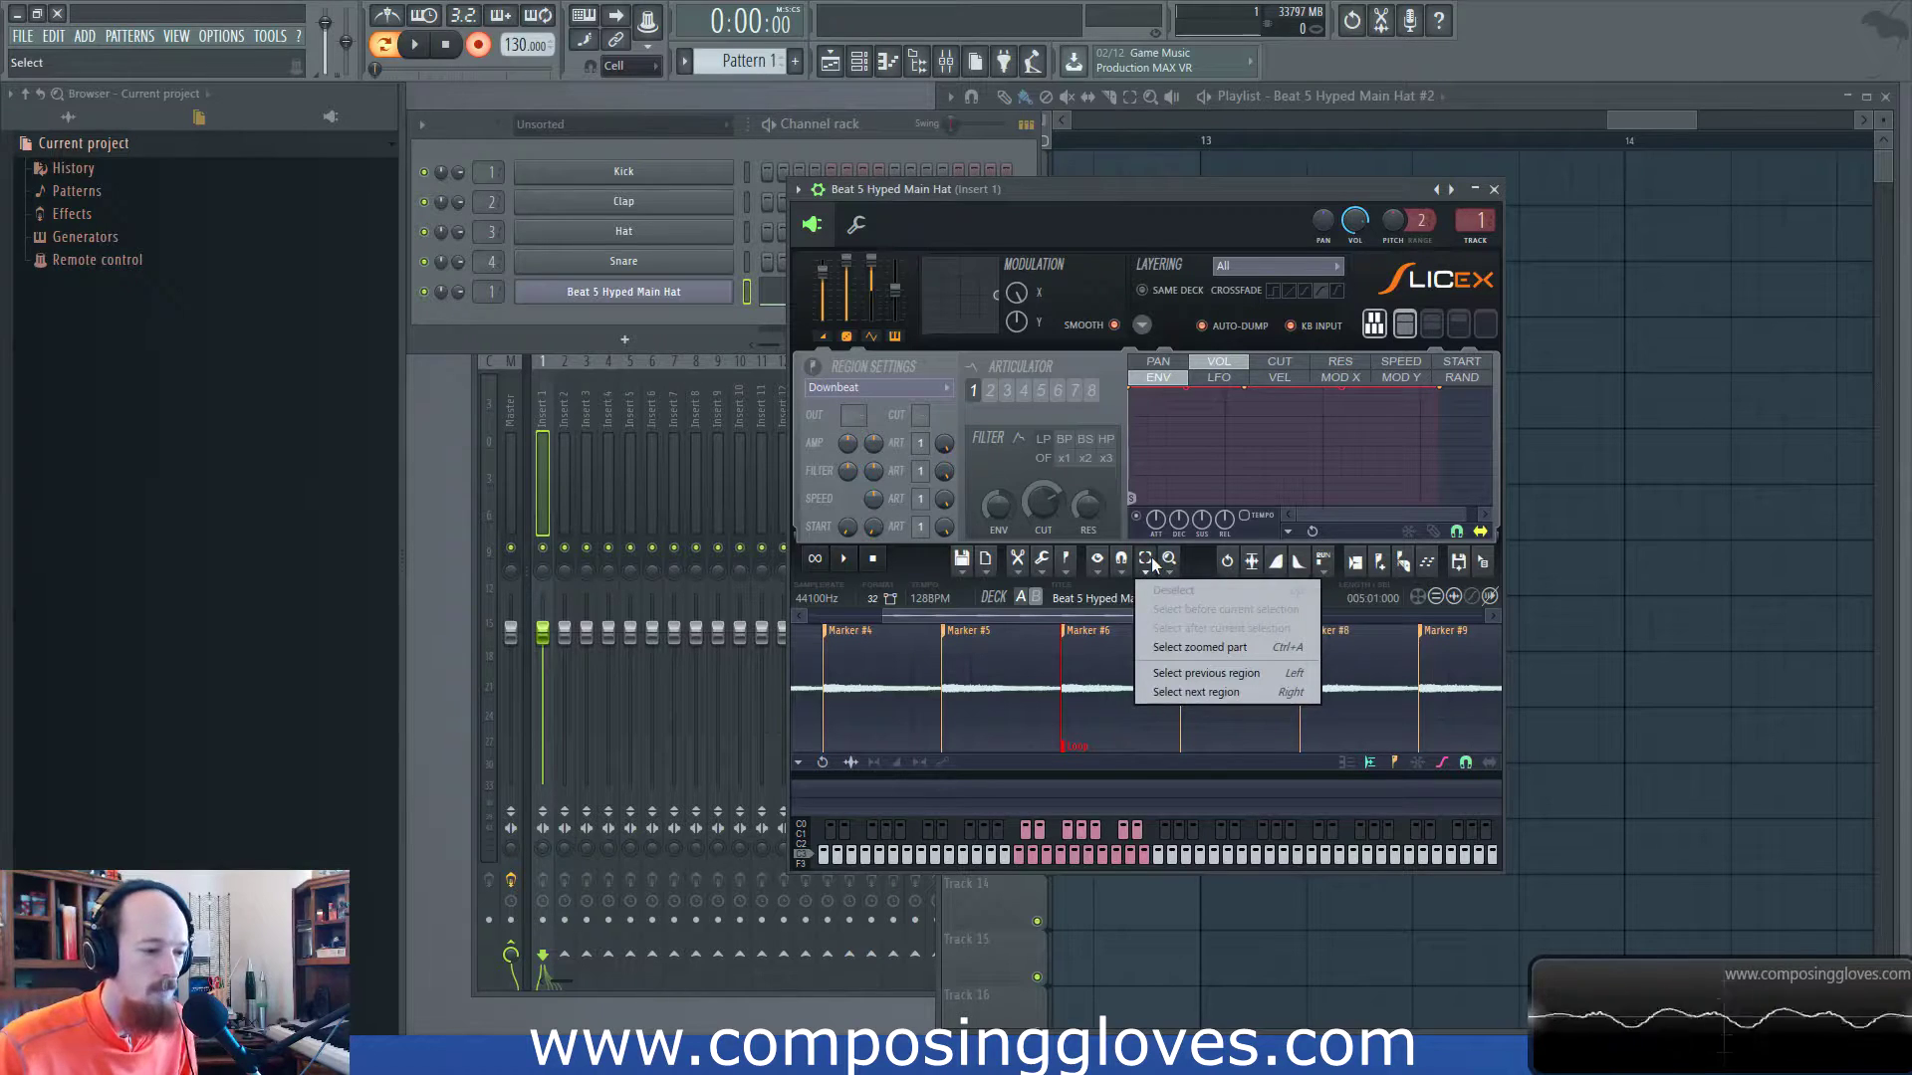
# Try normalizing the sample twice, undoing the normalization each time.
pyautogui.click(1266, 576)
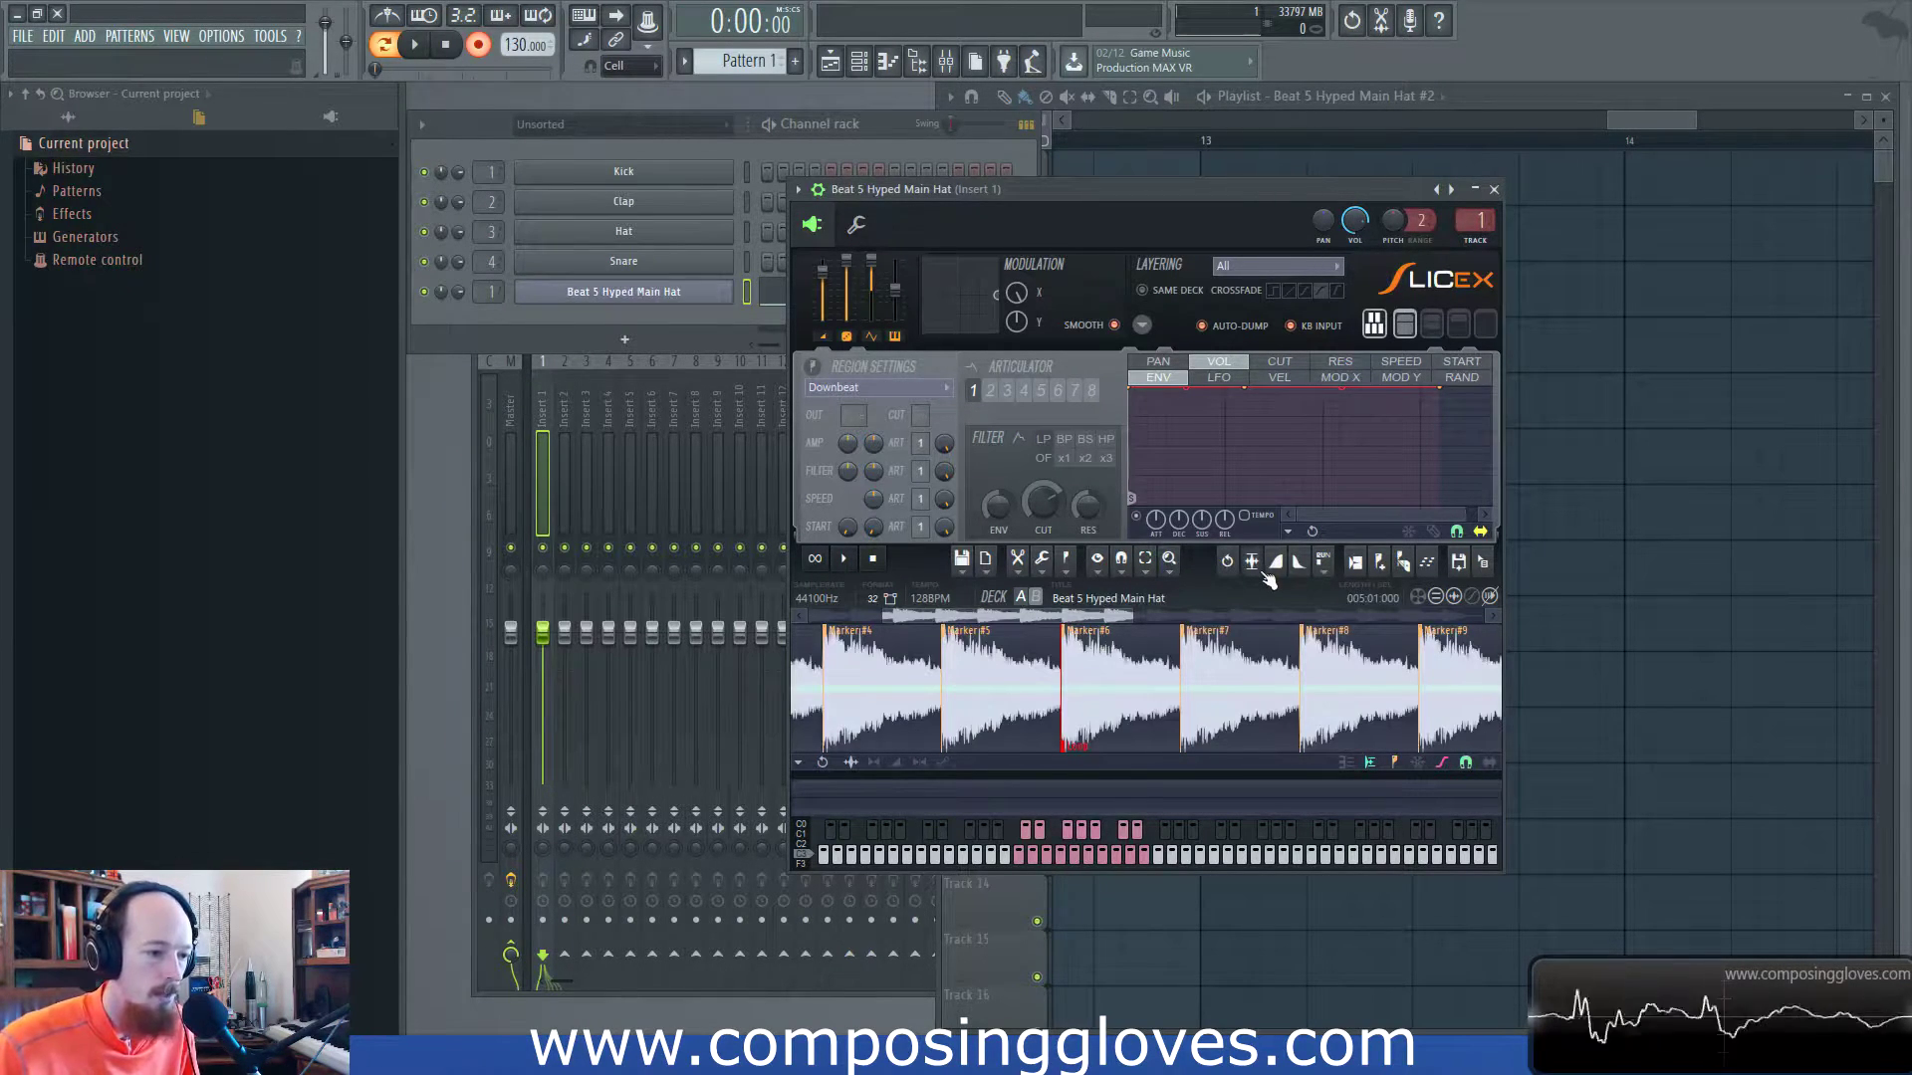
pyautogui.hotkey('ctrl', 'z')
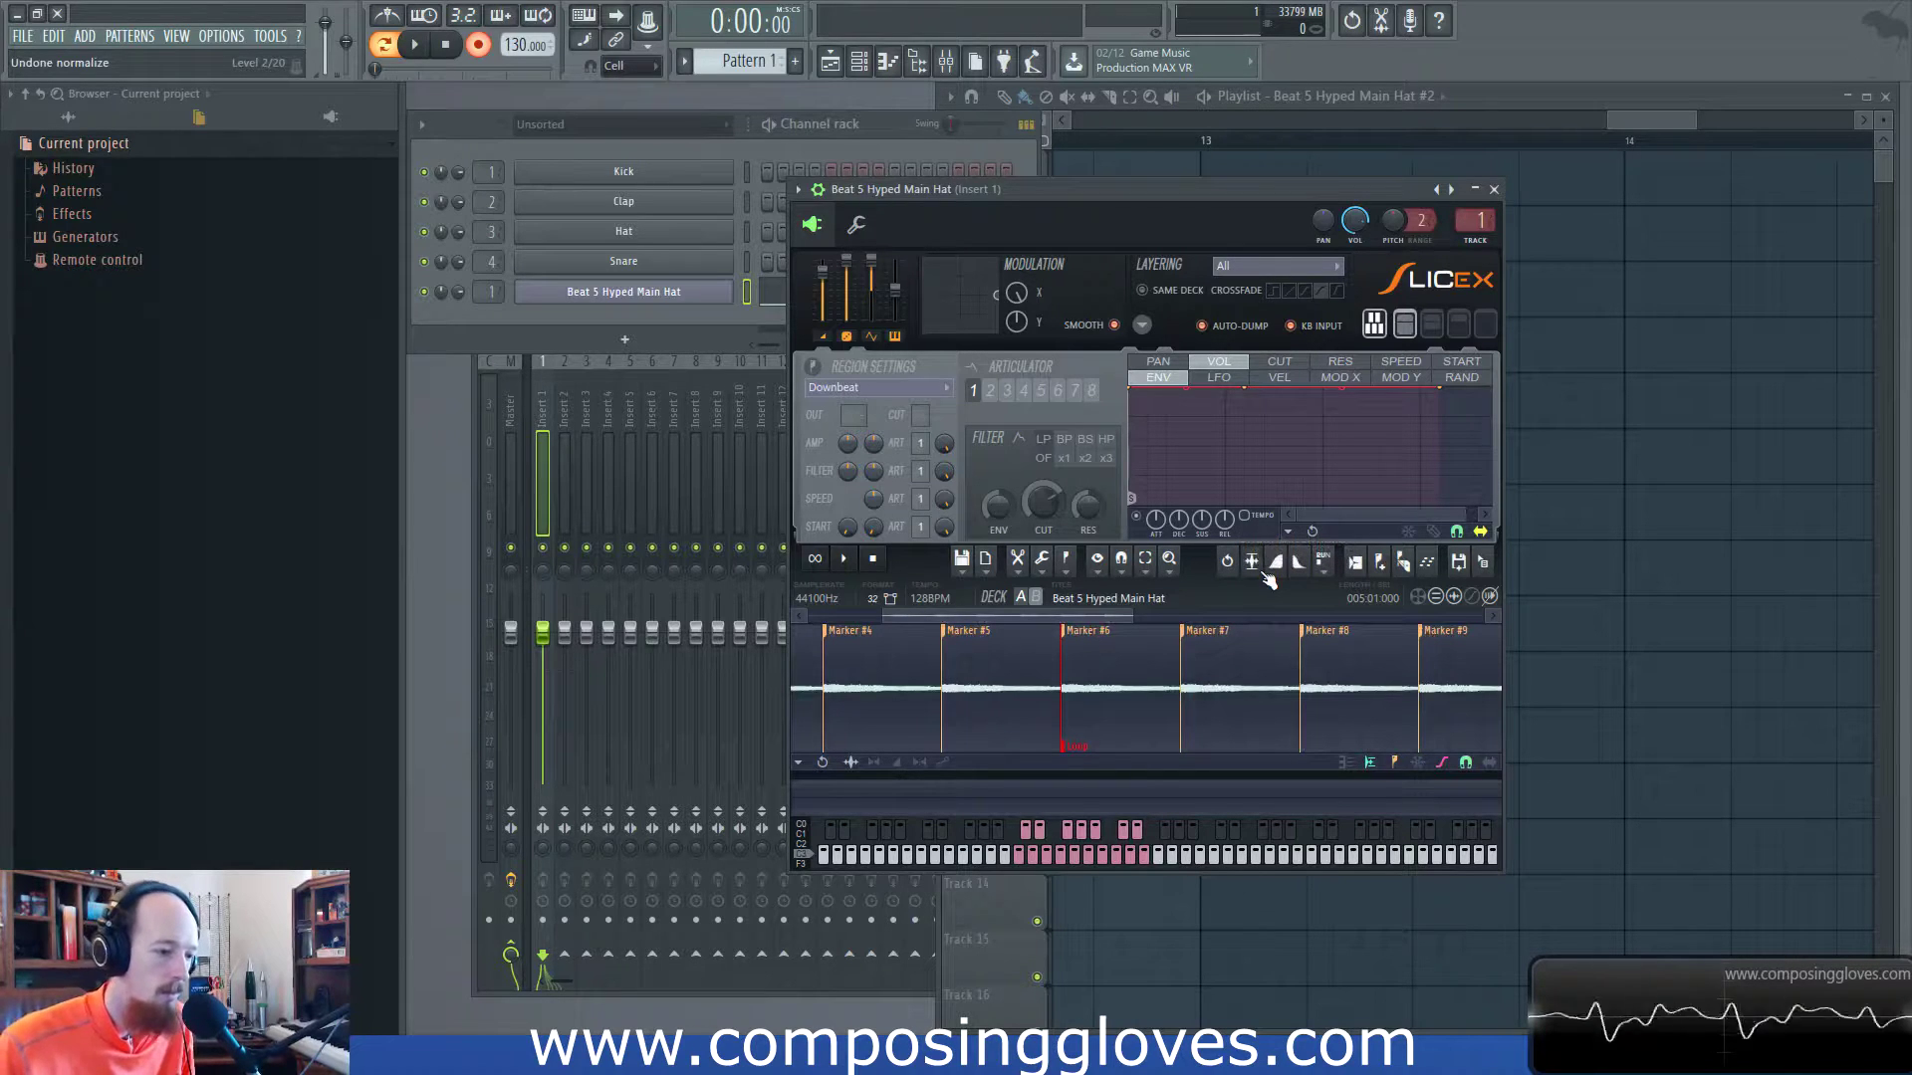
pyautogui.click(1266, 576)
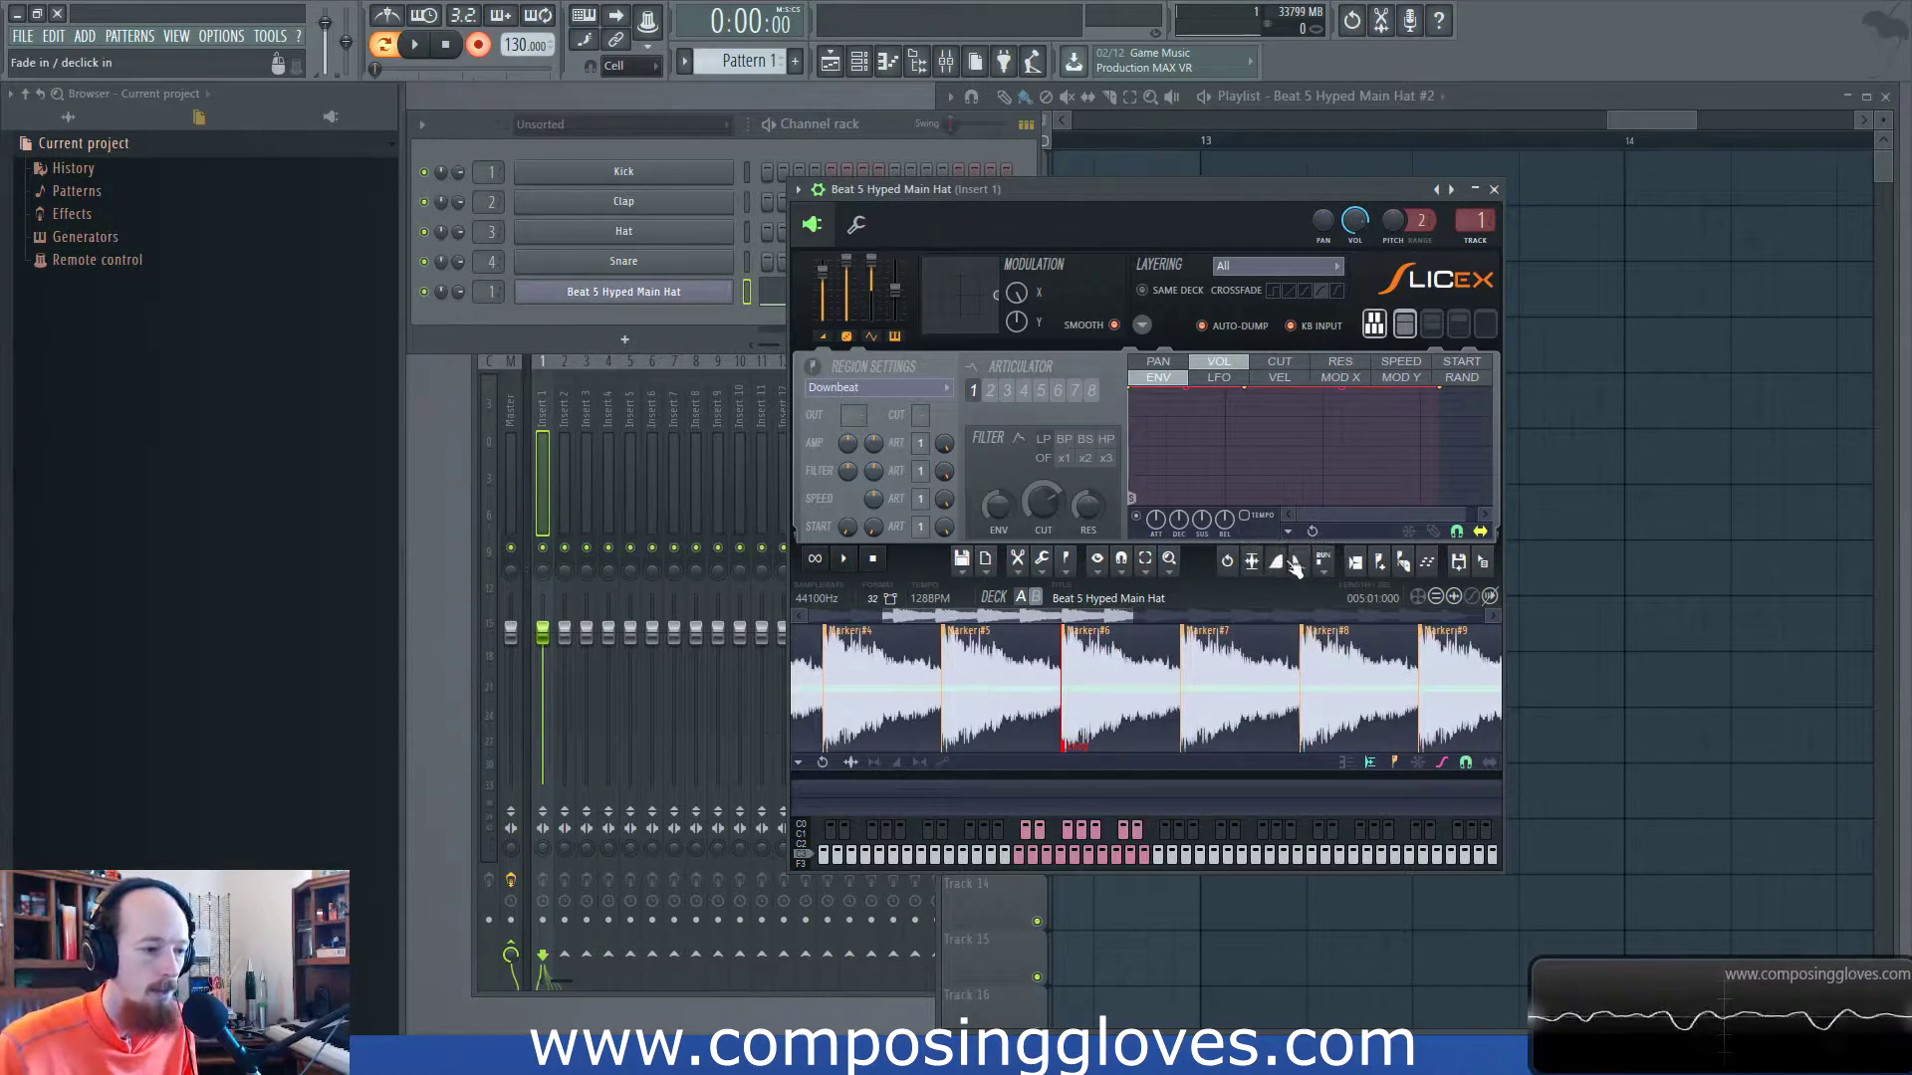
pyautogui.hotkey('ctrl', 'z')
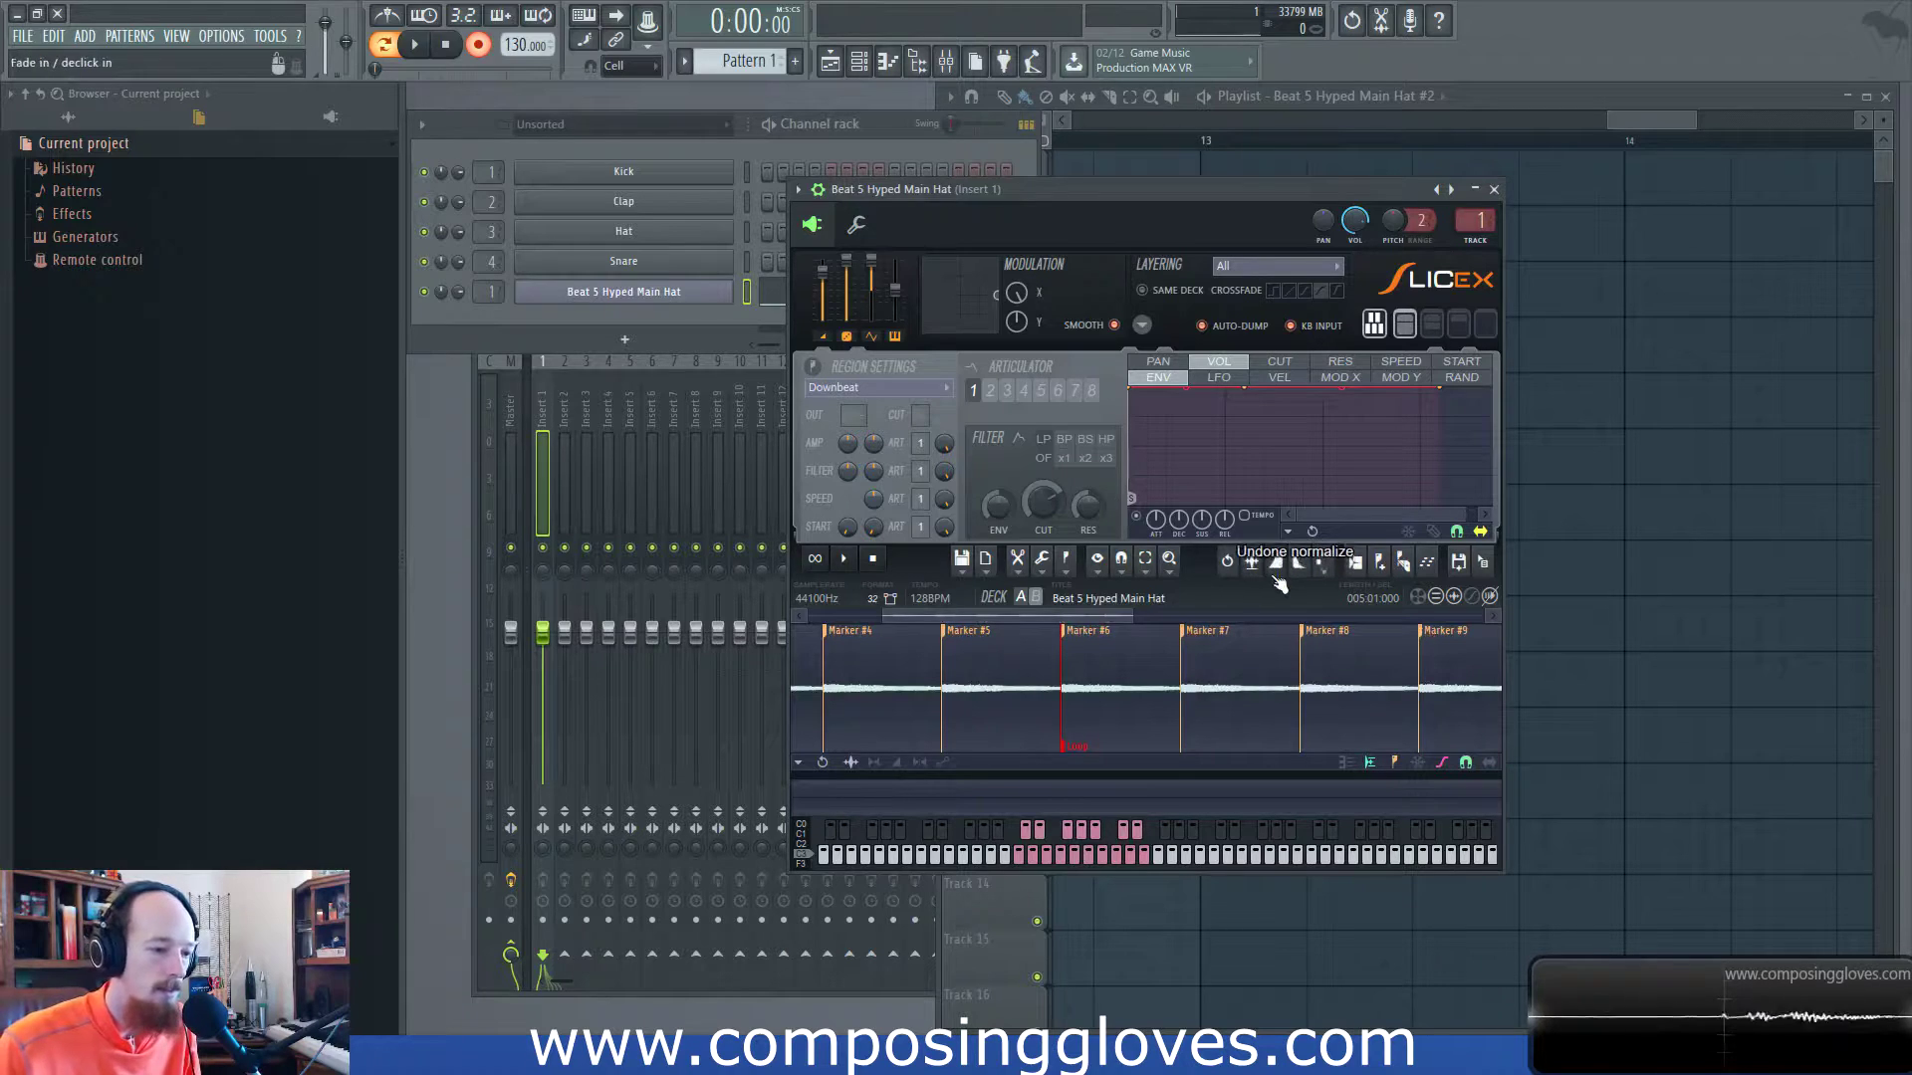
# Try applying a fade in to the sample several times in a row, and undo the fades.
pyautogui.click(1283, 563)
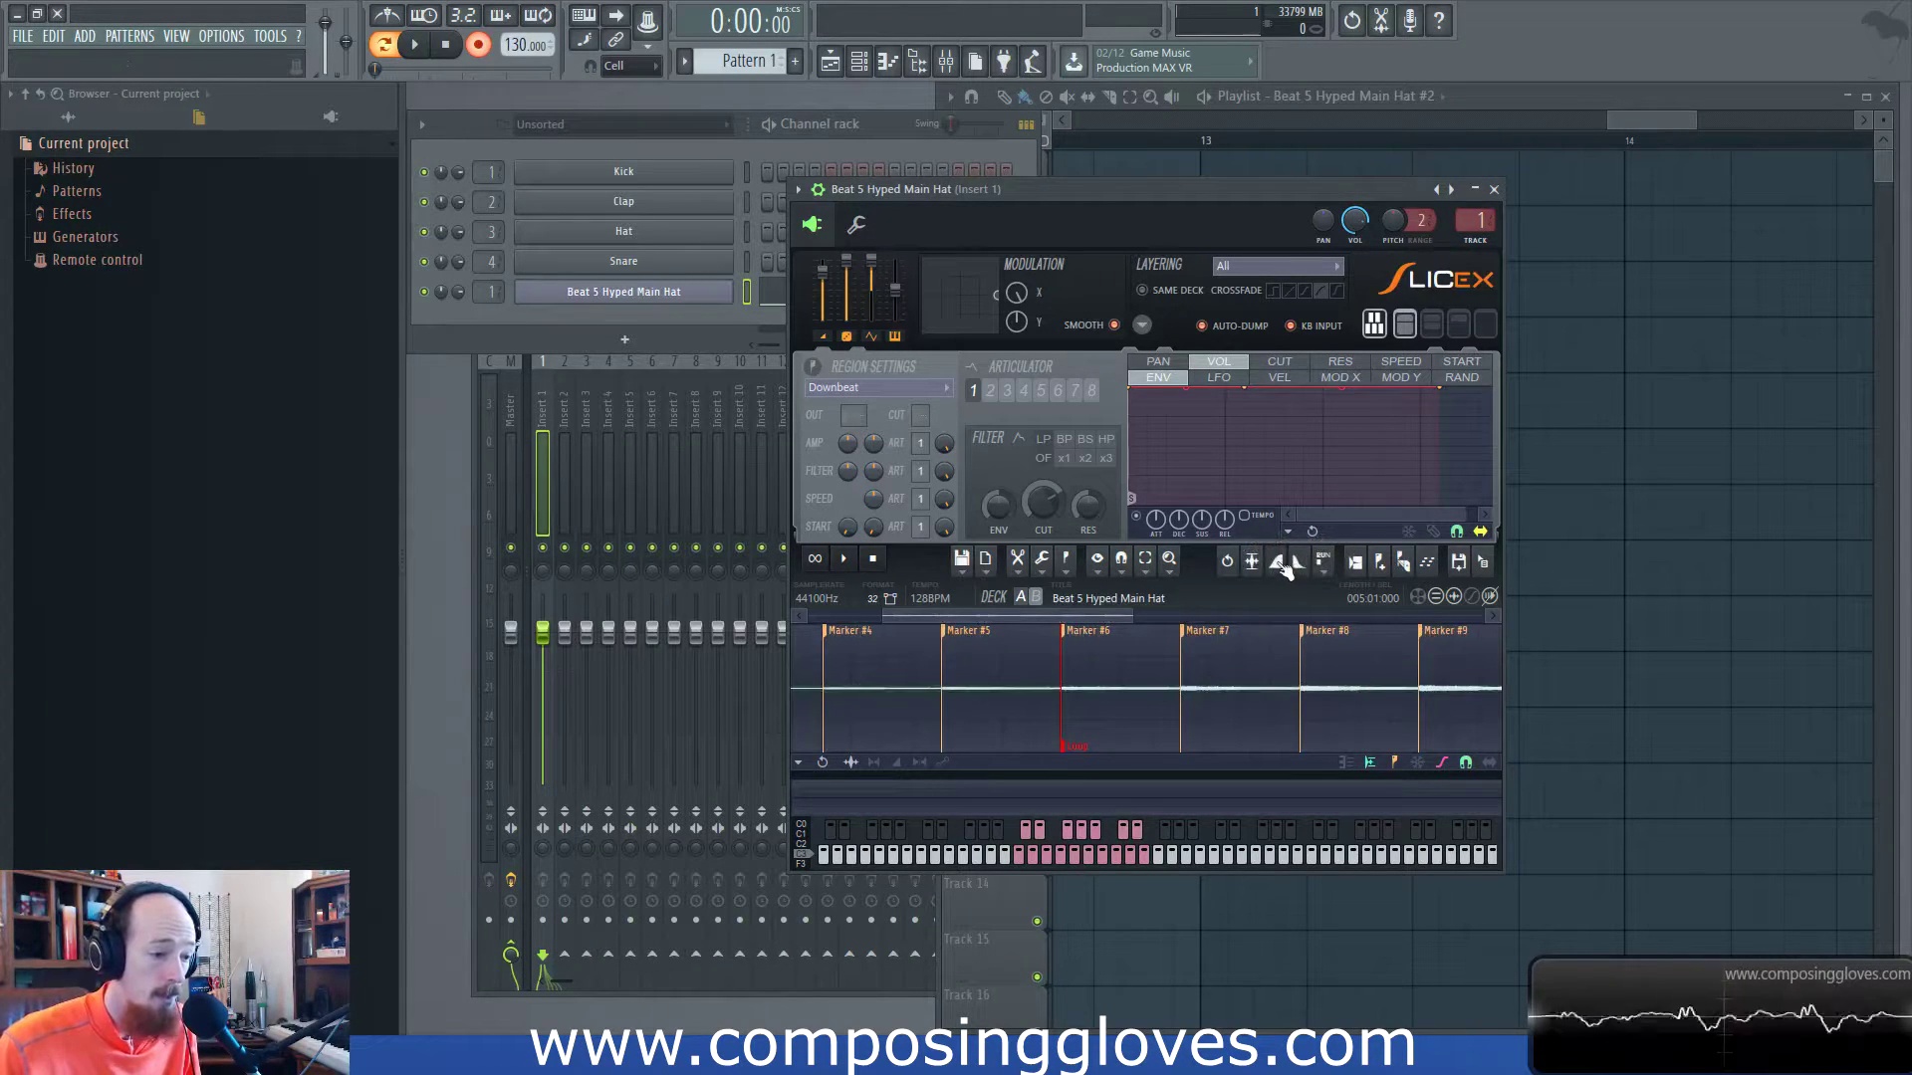
pyautogui.scroll(-5, 1272, 670)
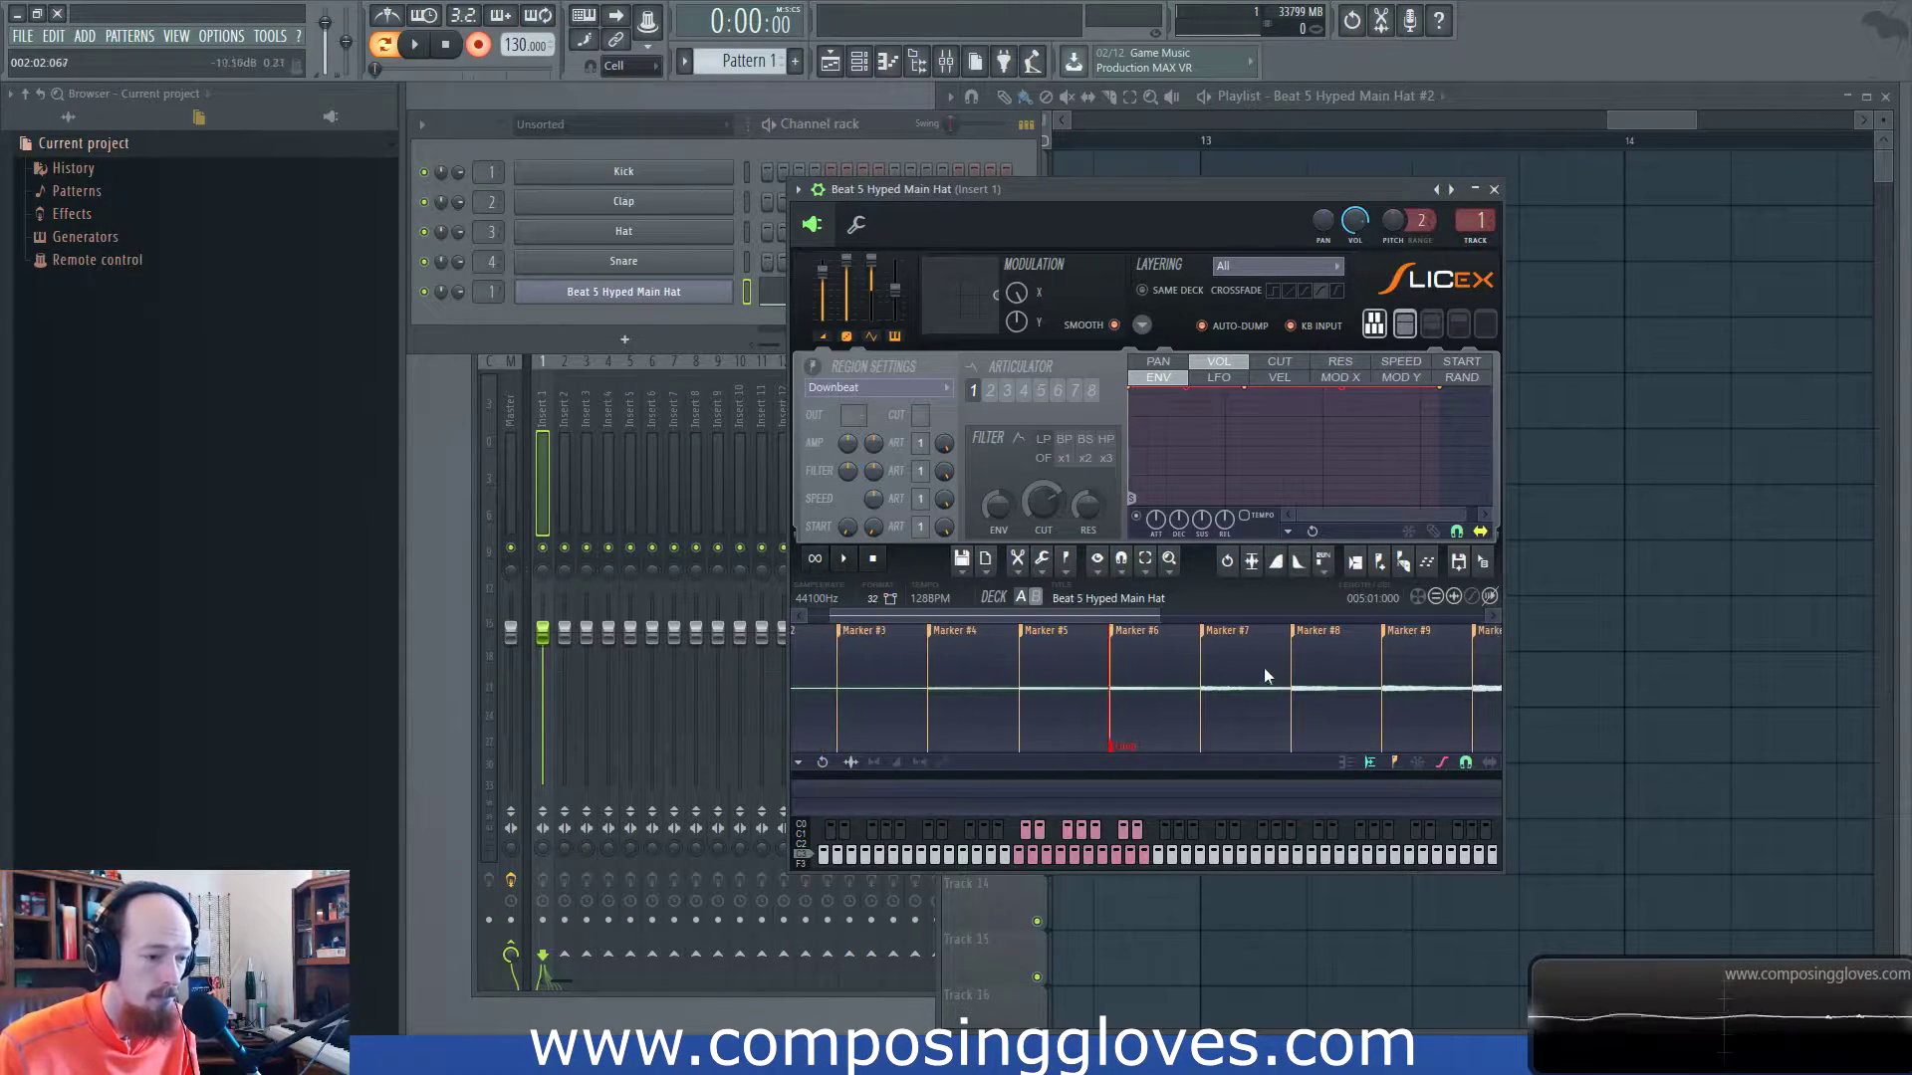
pyautogui.click(1282, 562)
pyautogui.click(1282, 561)
pyautogui.click(1282, 562)
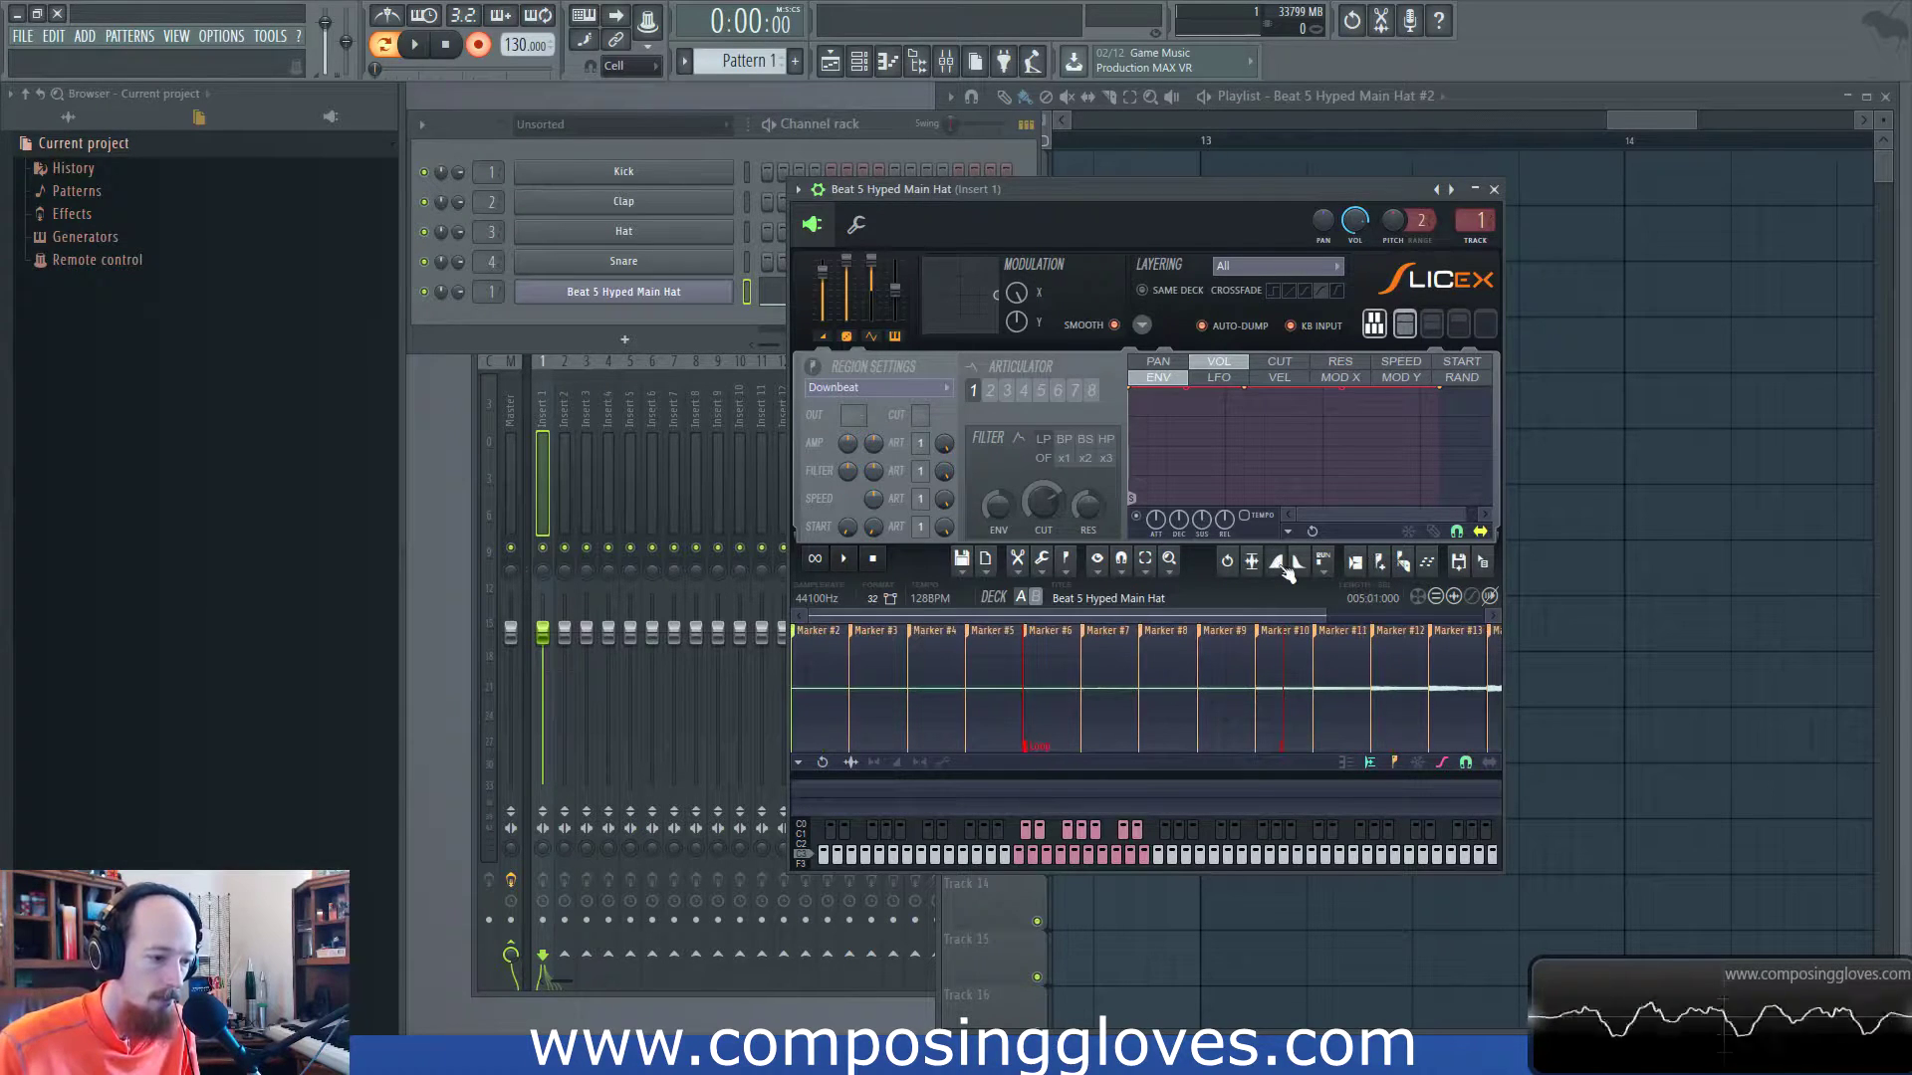
pyautogui.click(1227, 562)
pyautogui.click(1277, 836)
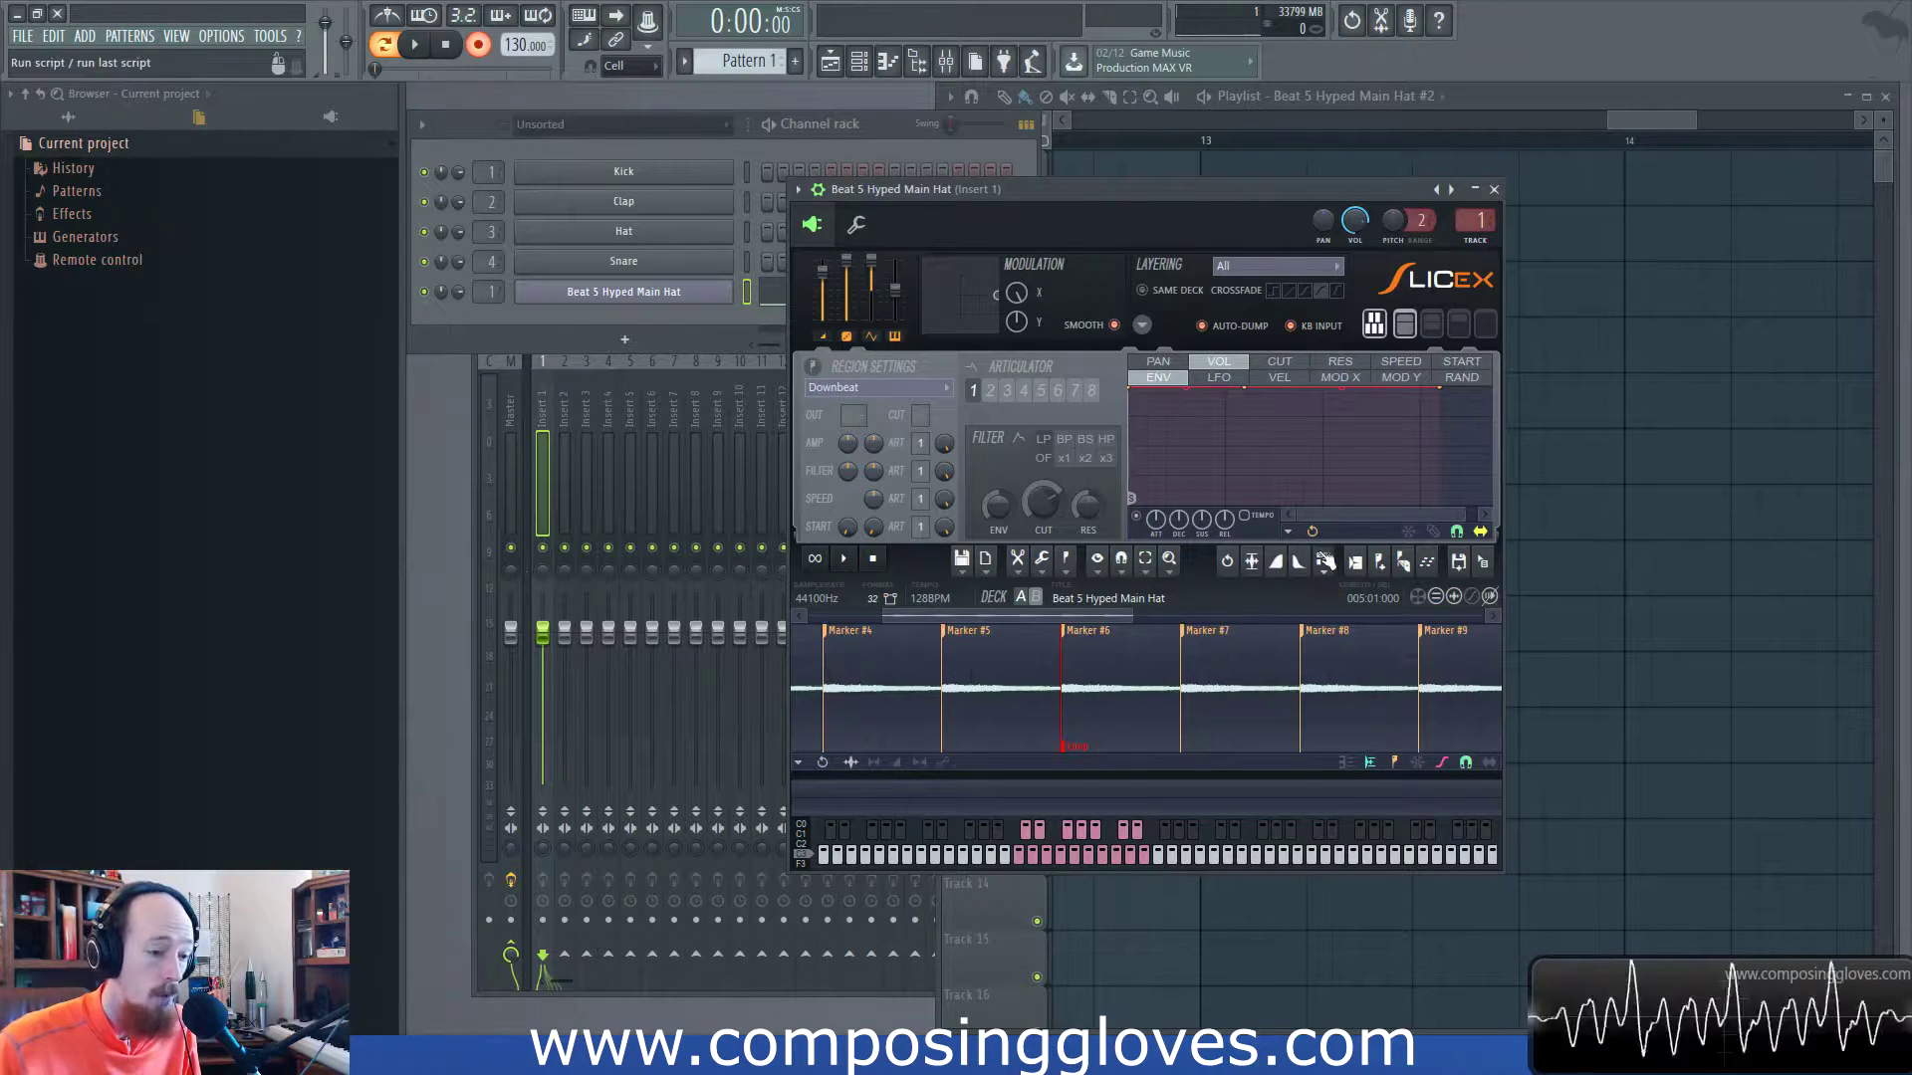
# Review the script categories and the Drum(loop) stretcher's settings, and cancel the stretcher without applying it.
pyautogui.click(1323, 563)
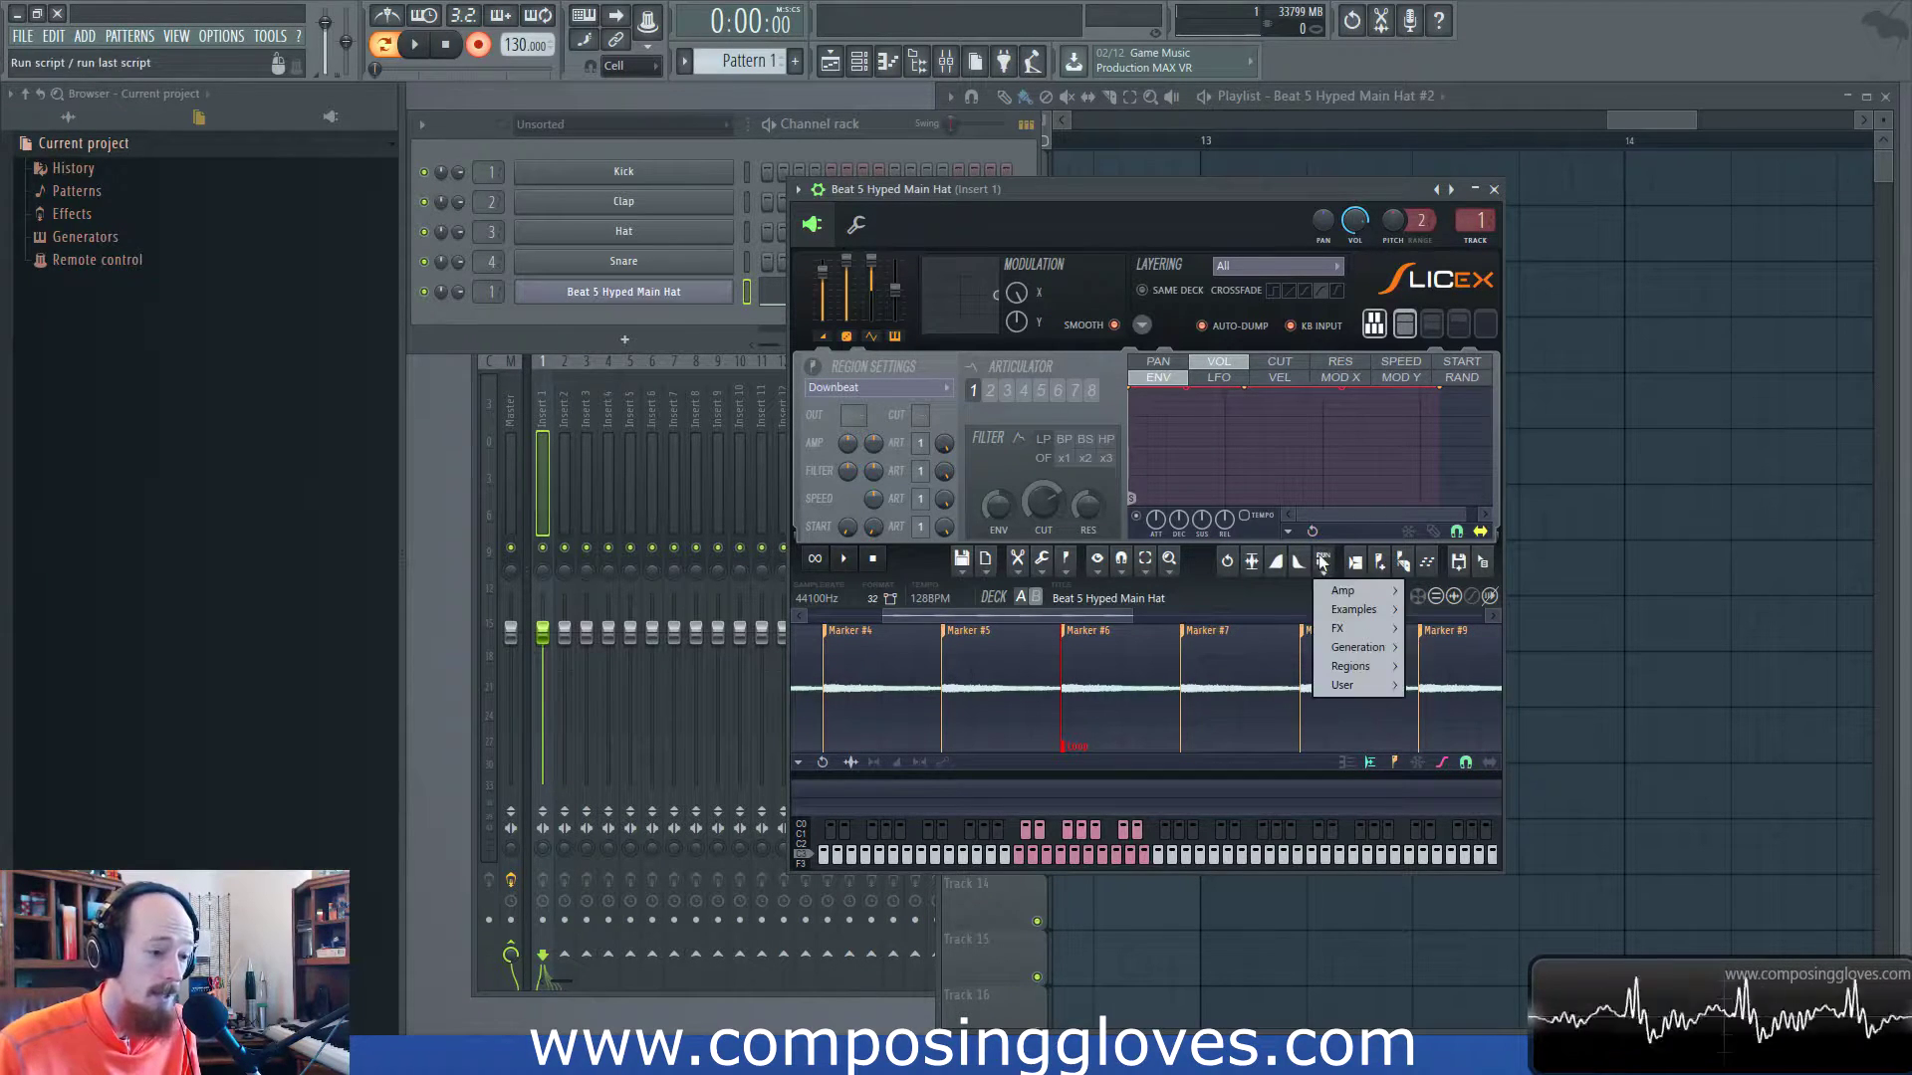
pyautogui.click(1165, 604)
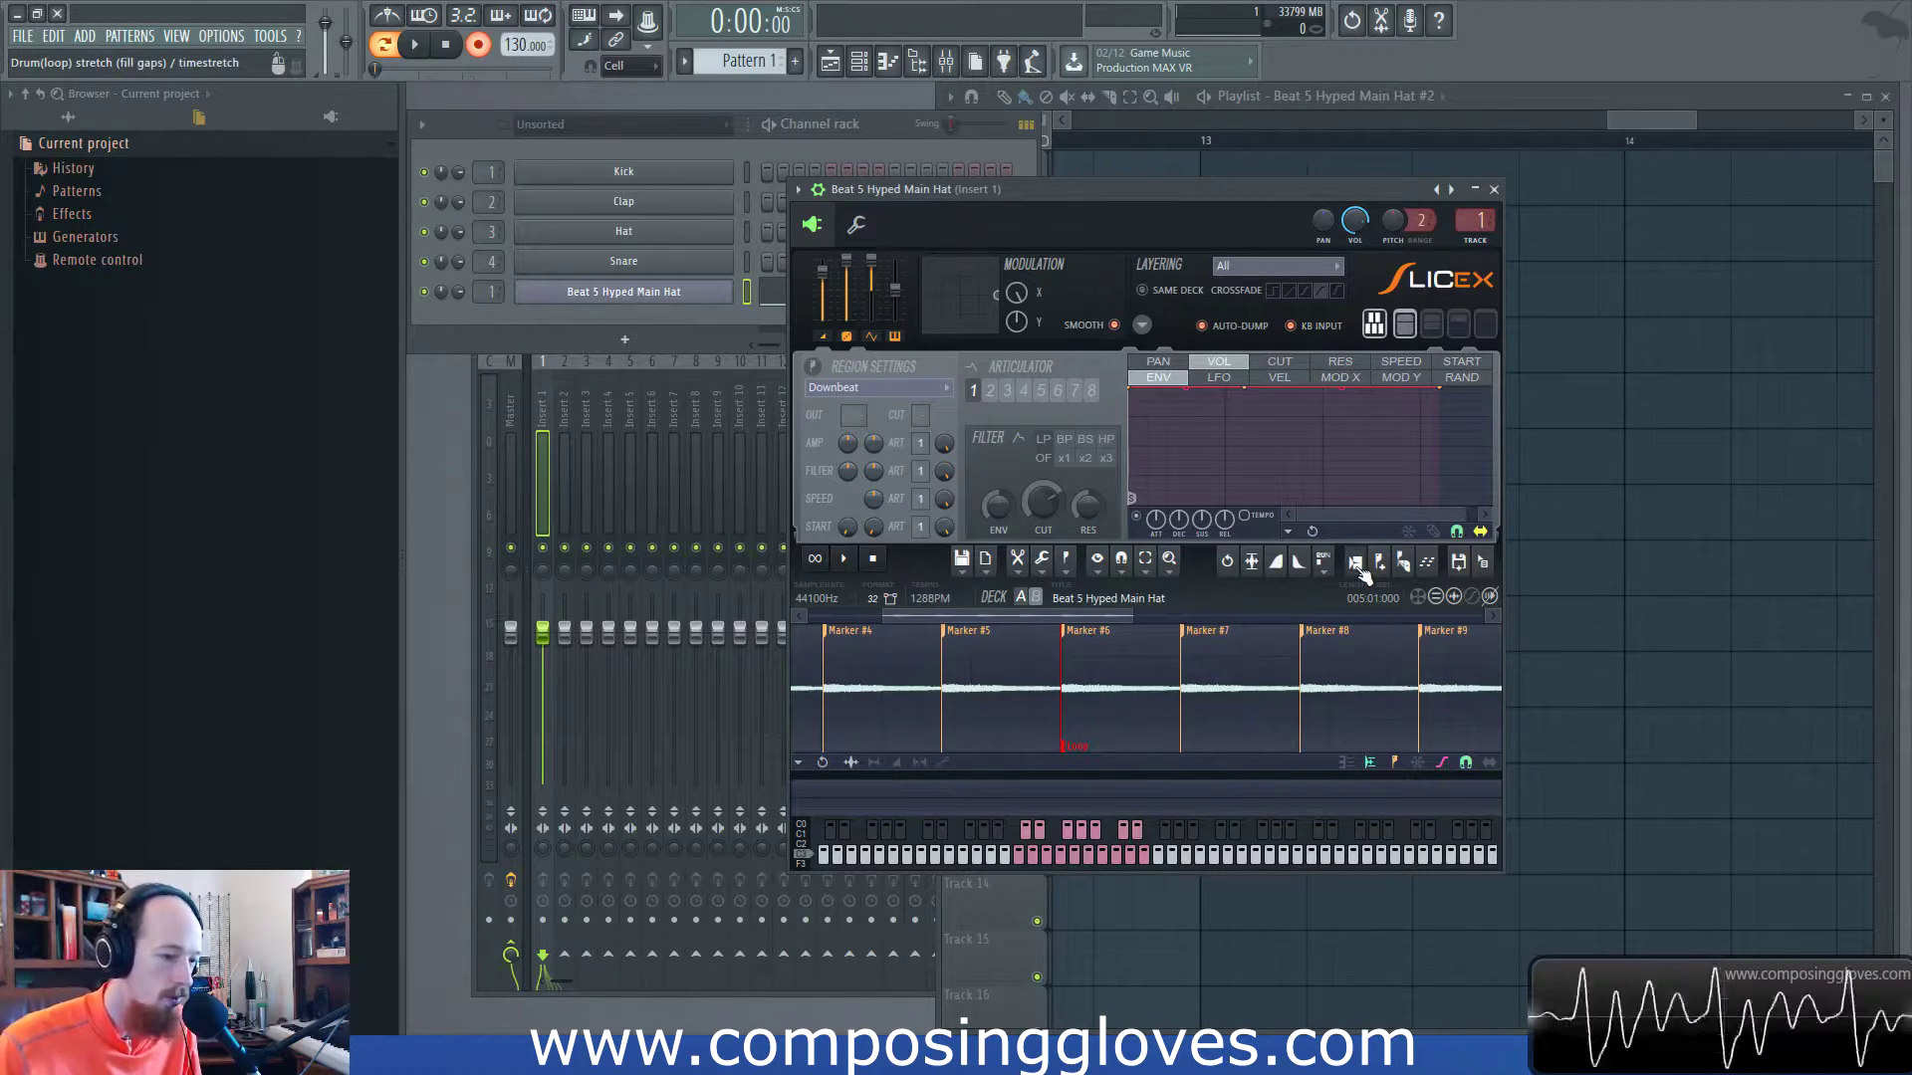
pyautogui.scroll(-4, 1078, 695)
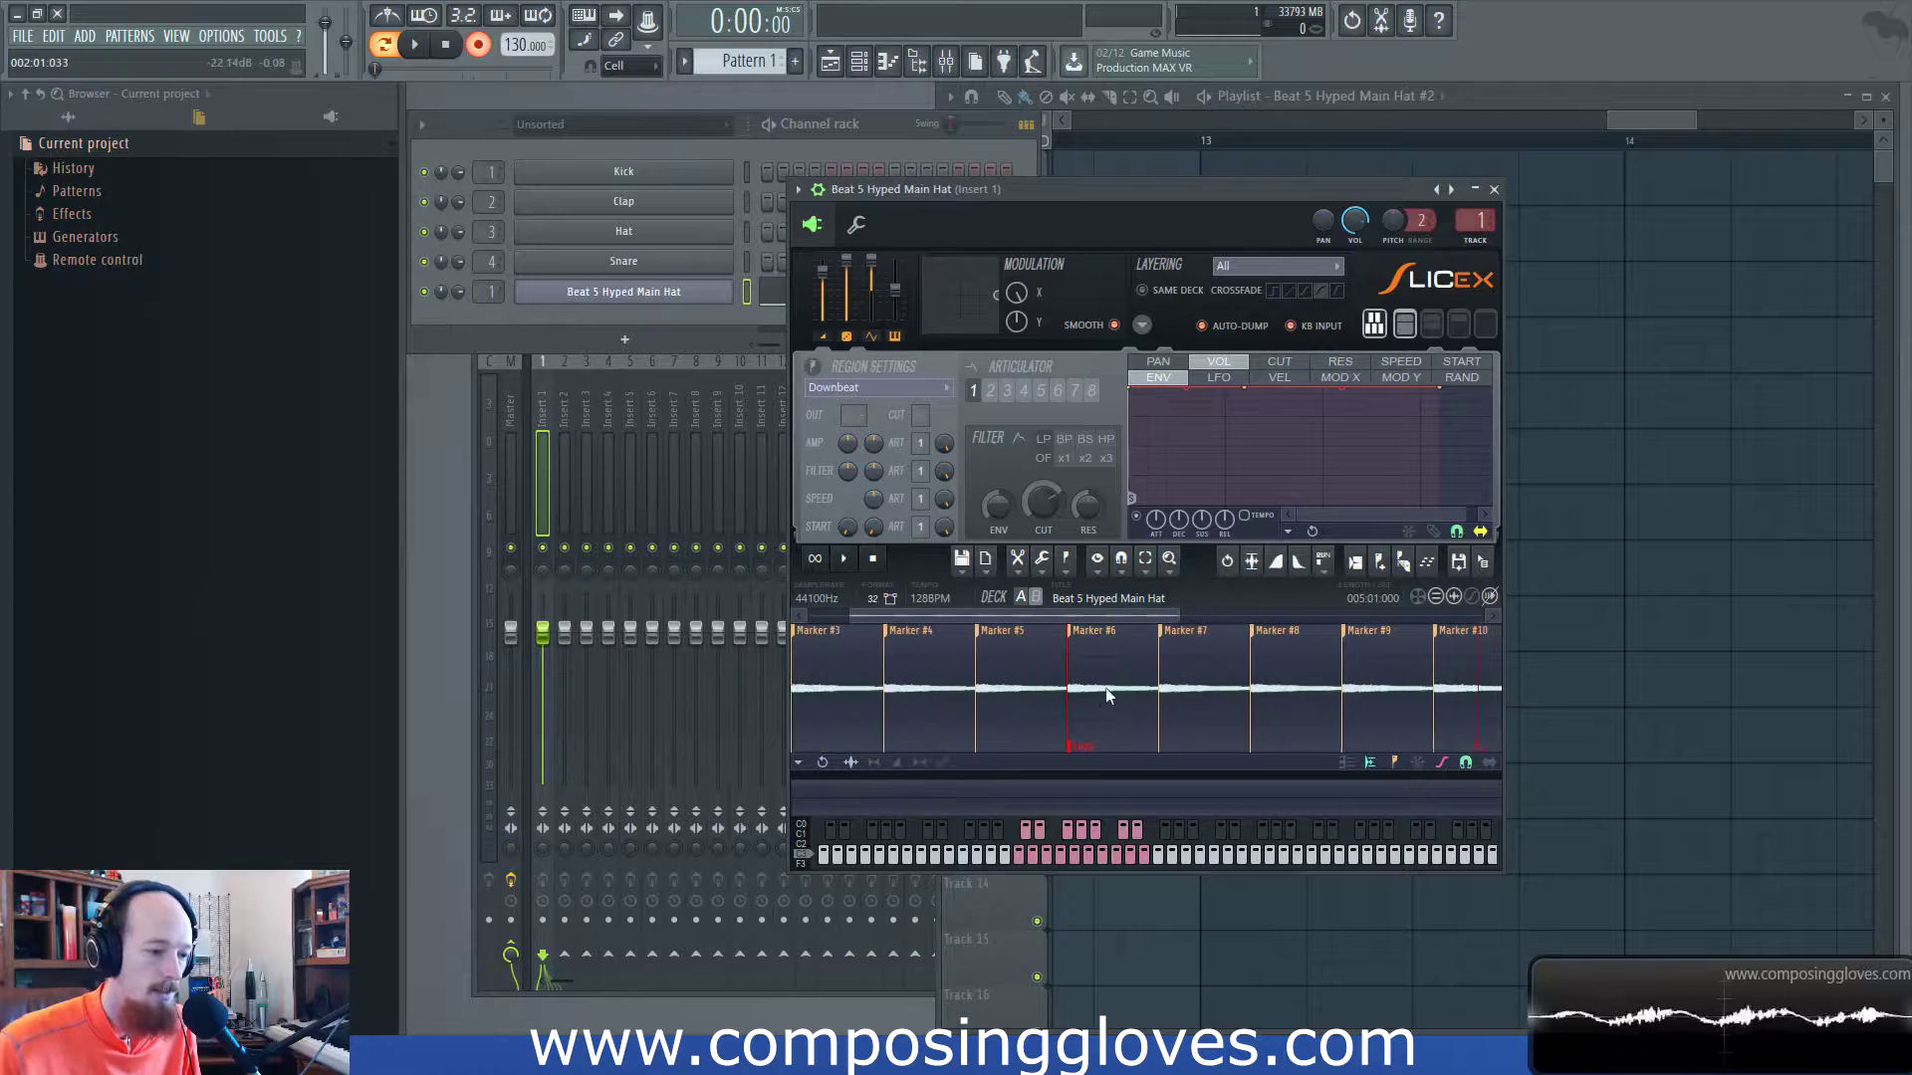
pyautogui.rightClick(968, 745)
pyautogui.click(1018, 773)
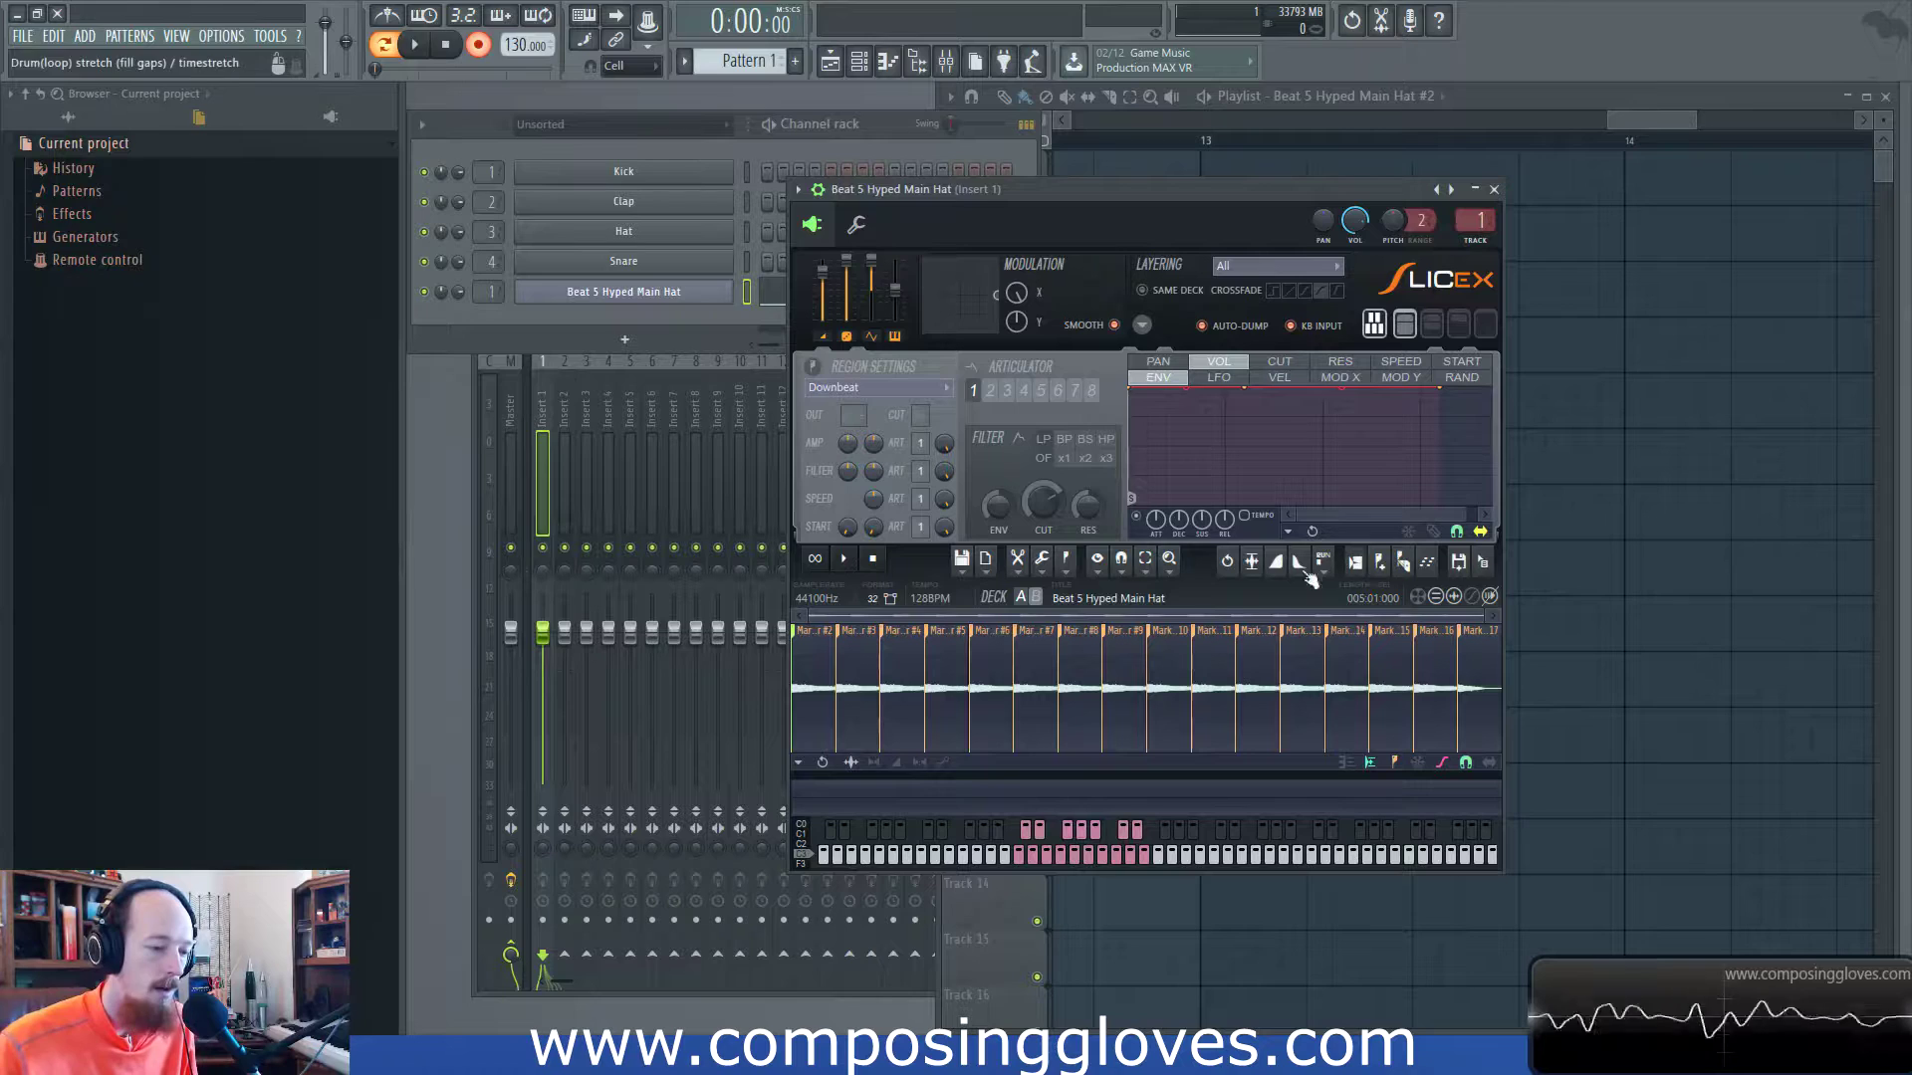
pyautogui.scroll(4, 1138, 690)
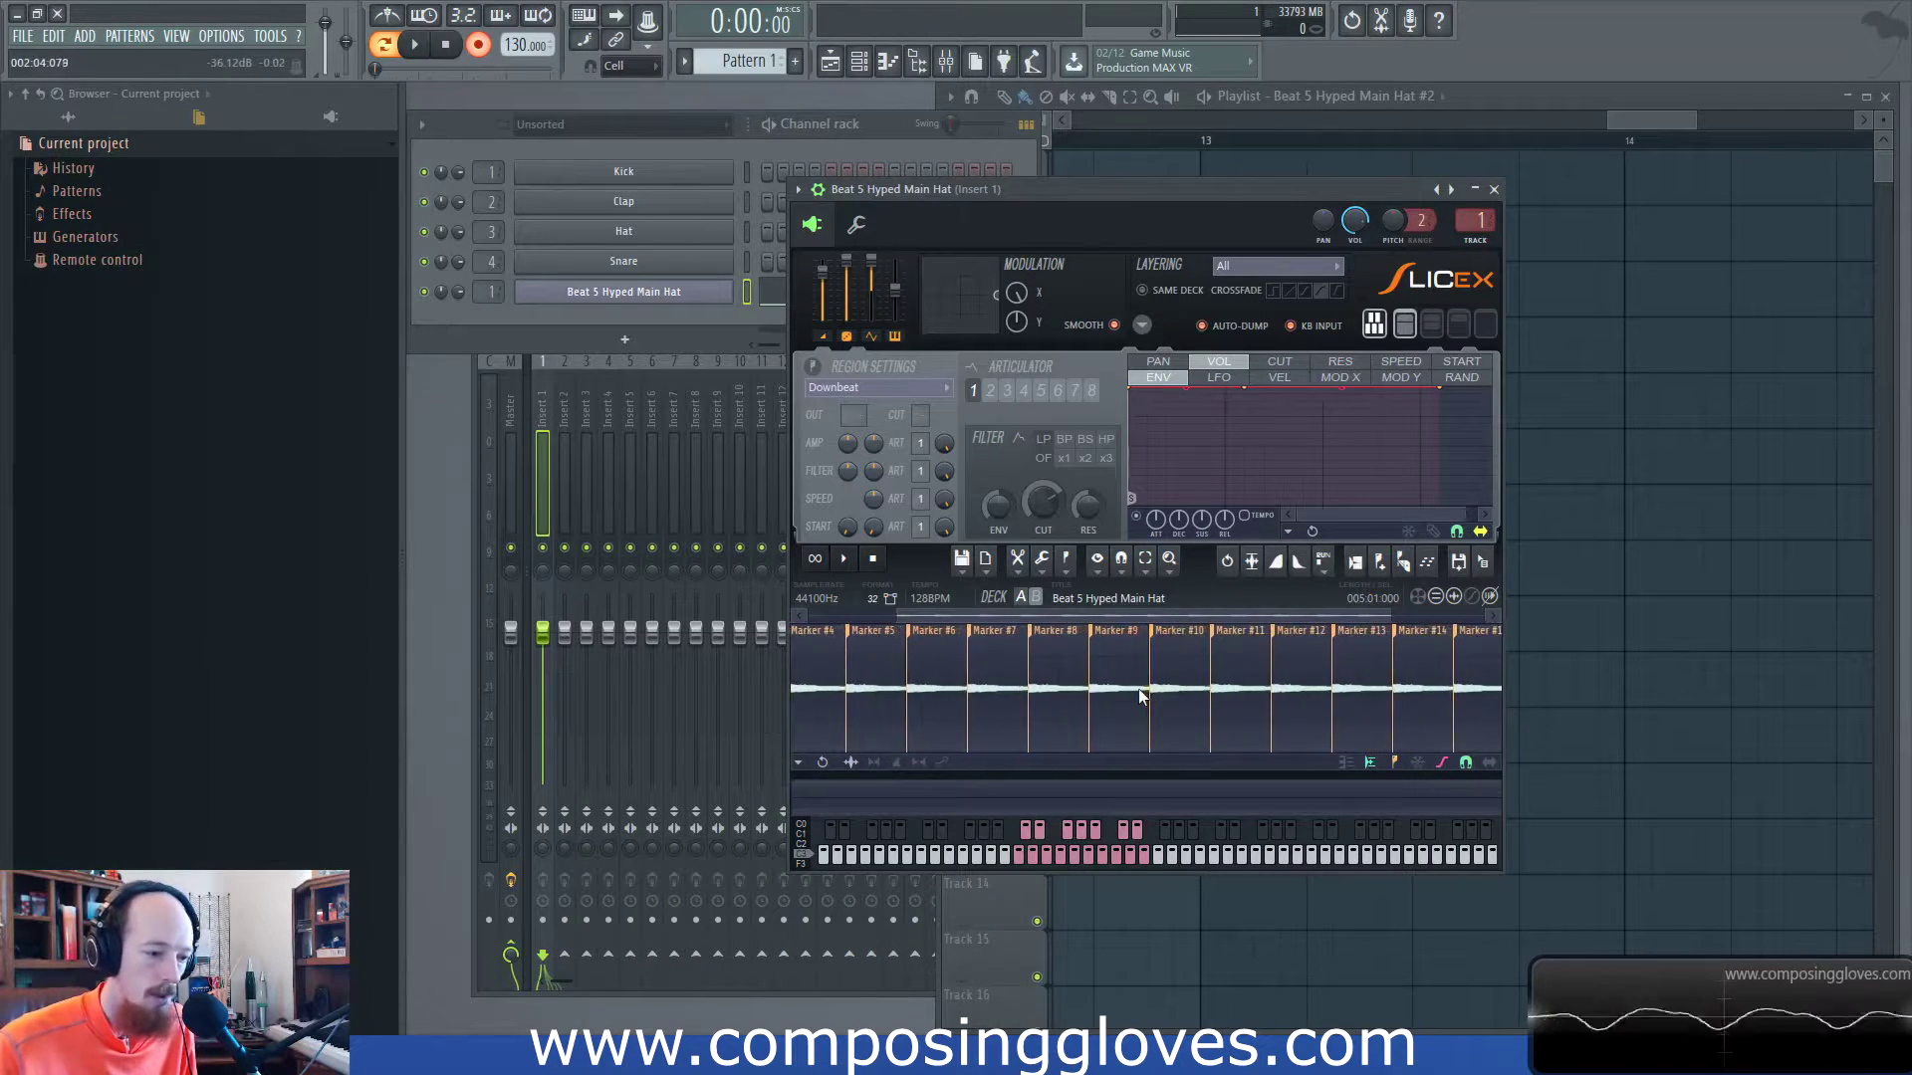
pyautogui.click(1357, 564)
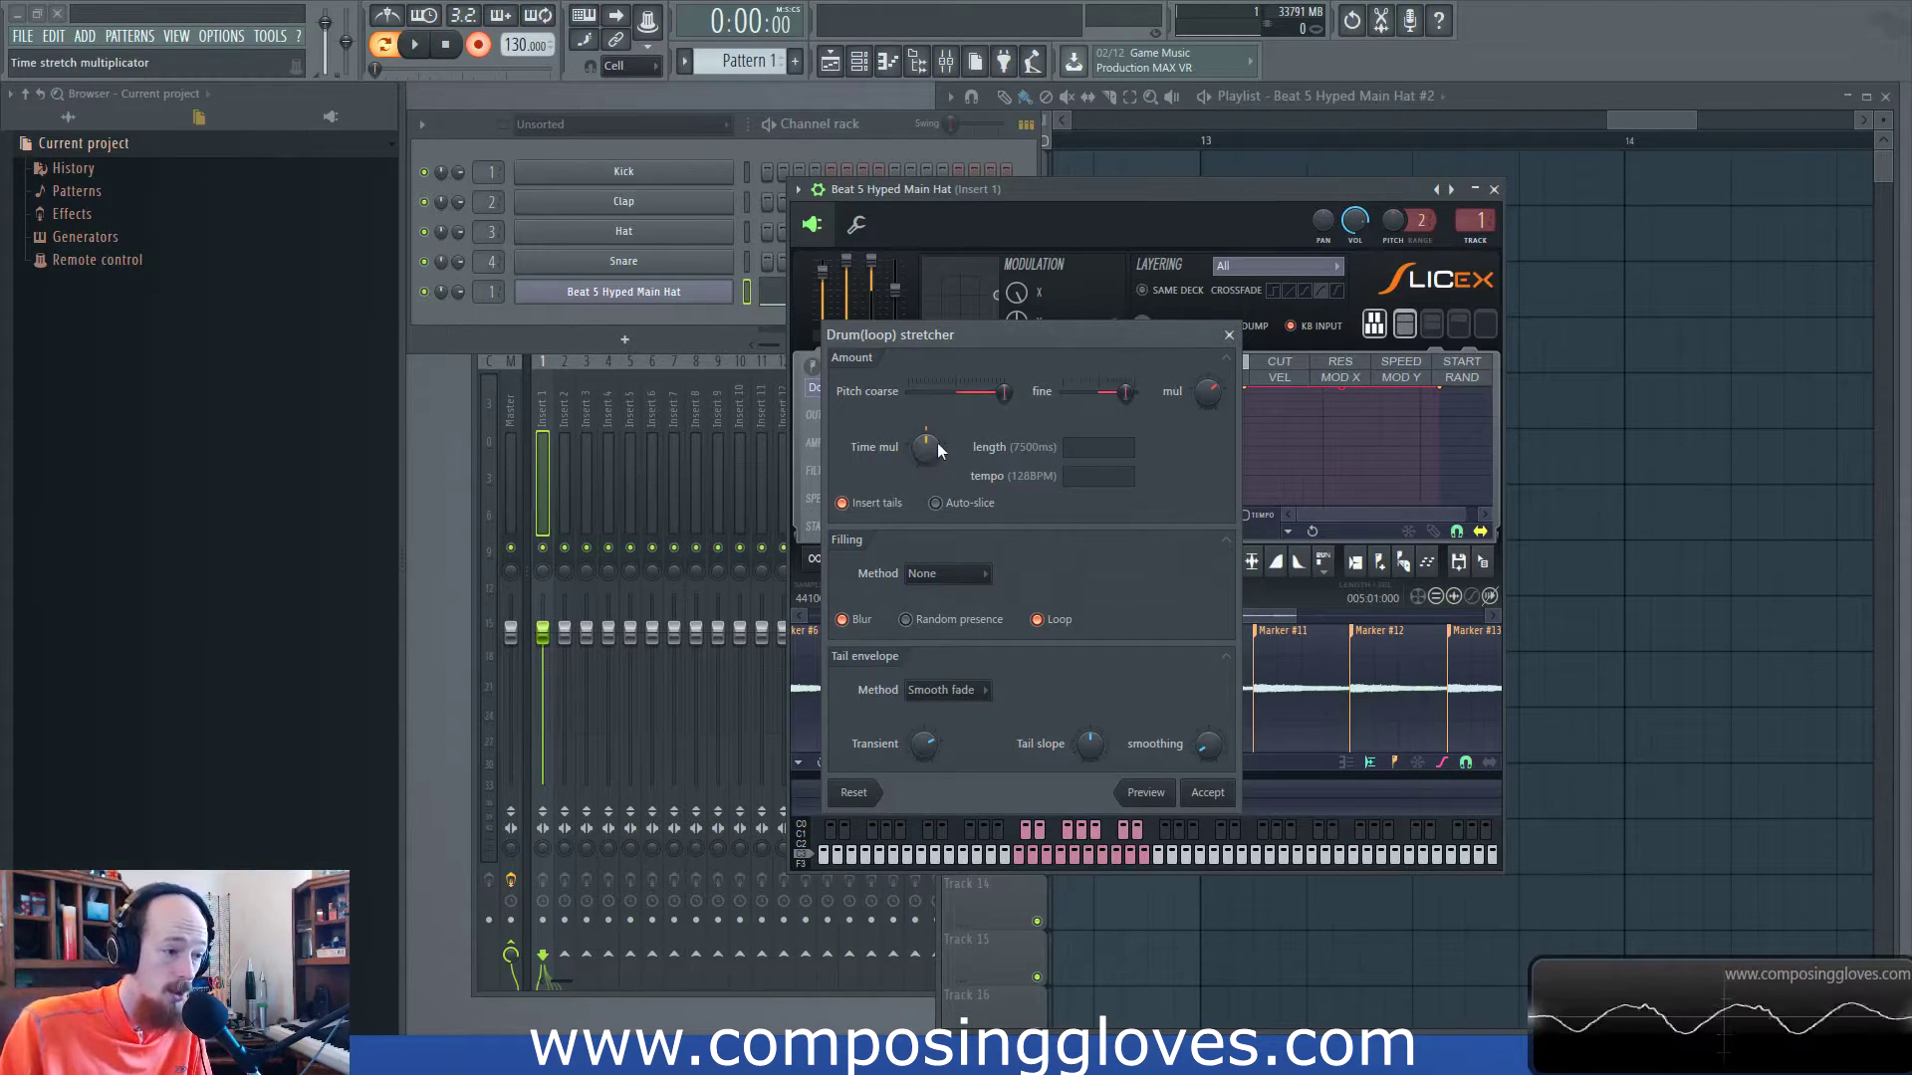
pyautogui.press('Escape')
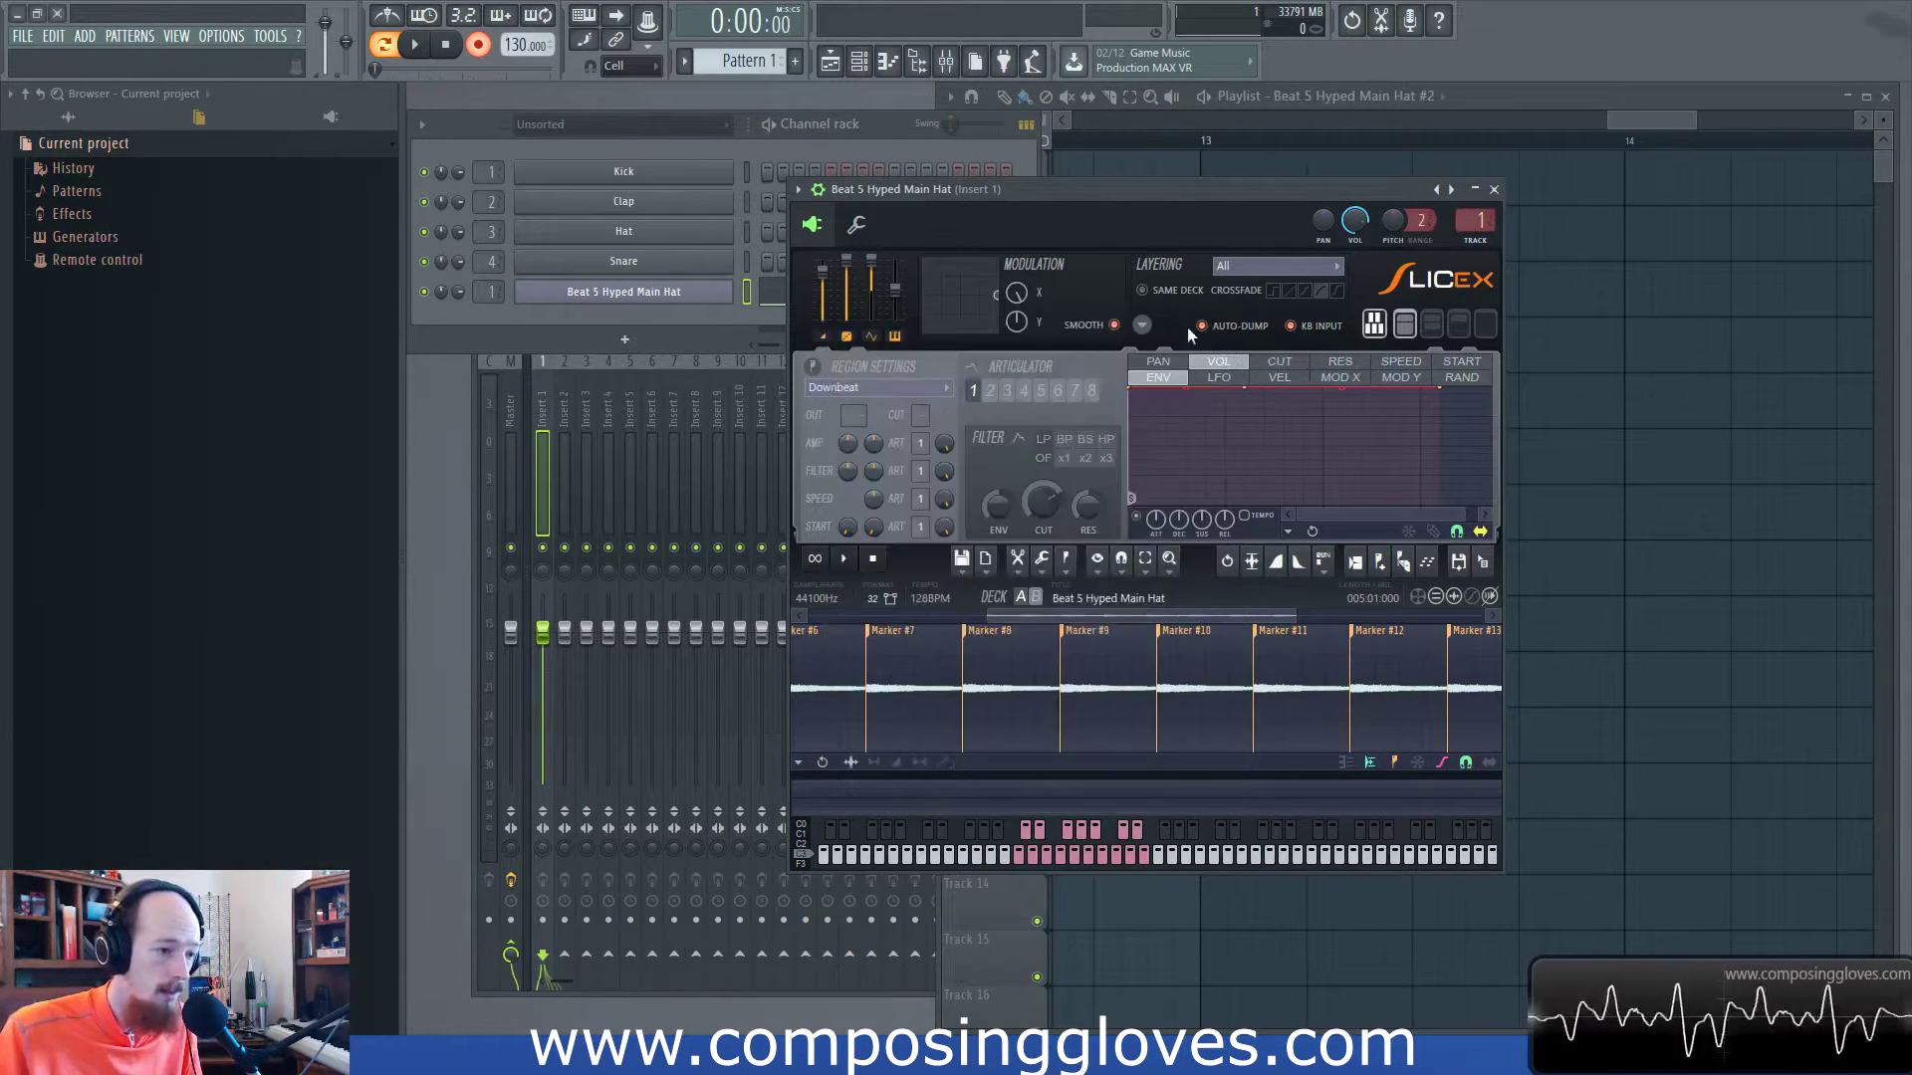
# Open the Kick channel's sampler settings, try changing the time-stretch multiplier in Resample mode, and reset it.
pyautogui.click(624, 172)
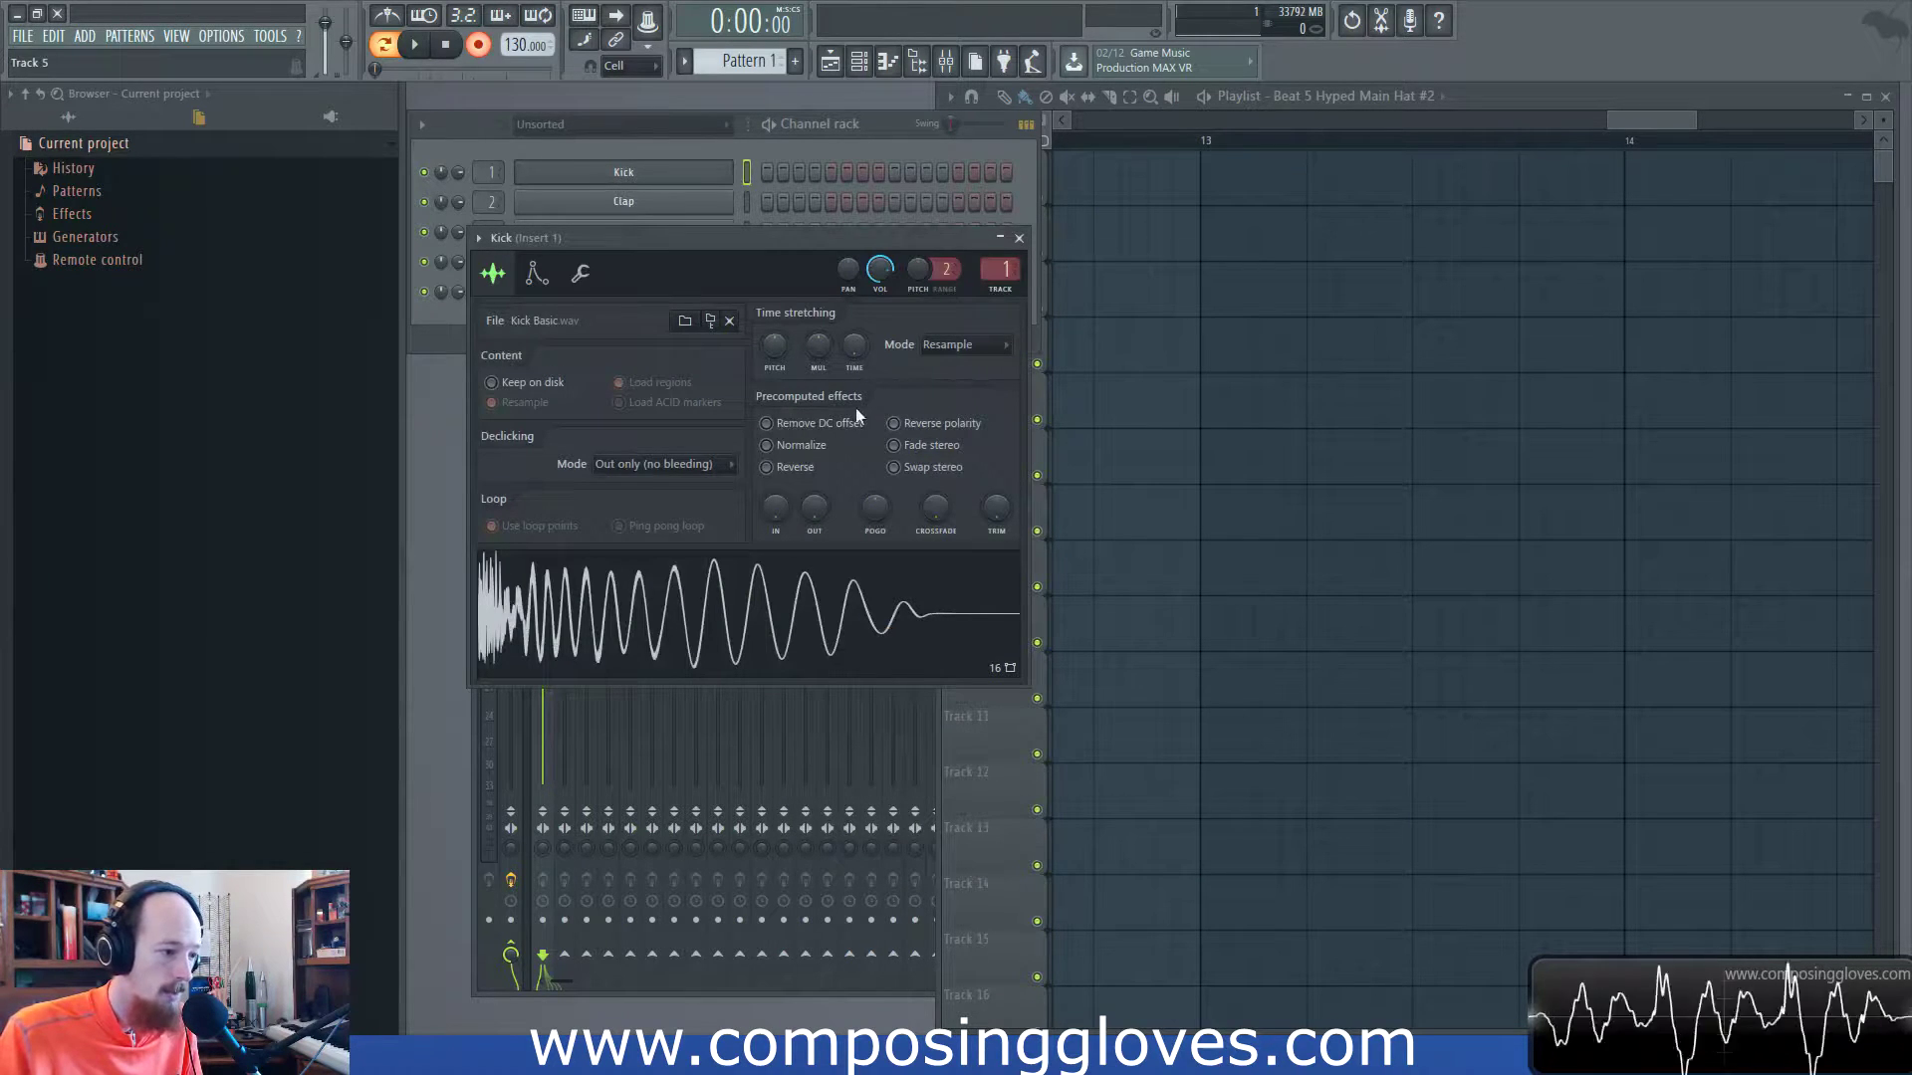
pyautogui.click(966, 344)
pyautogui.click(966, 344)
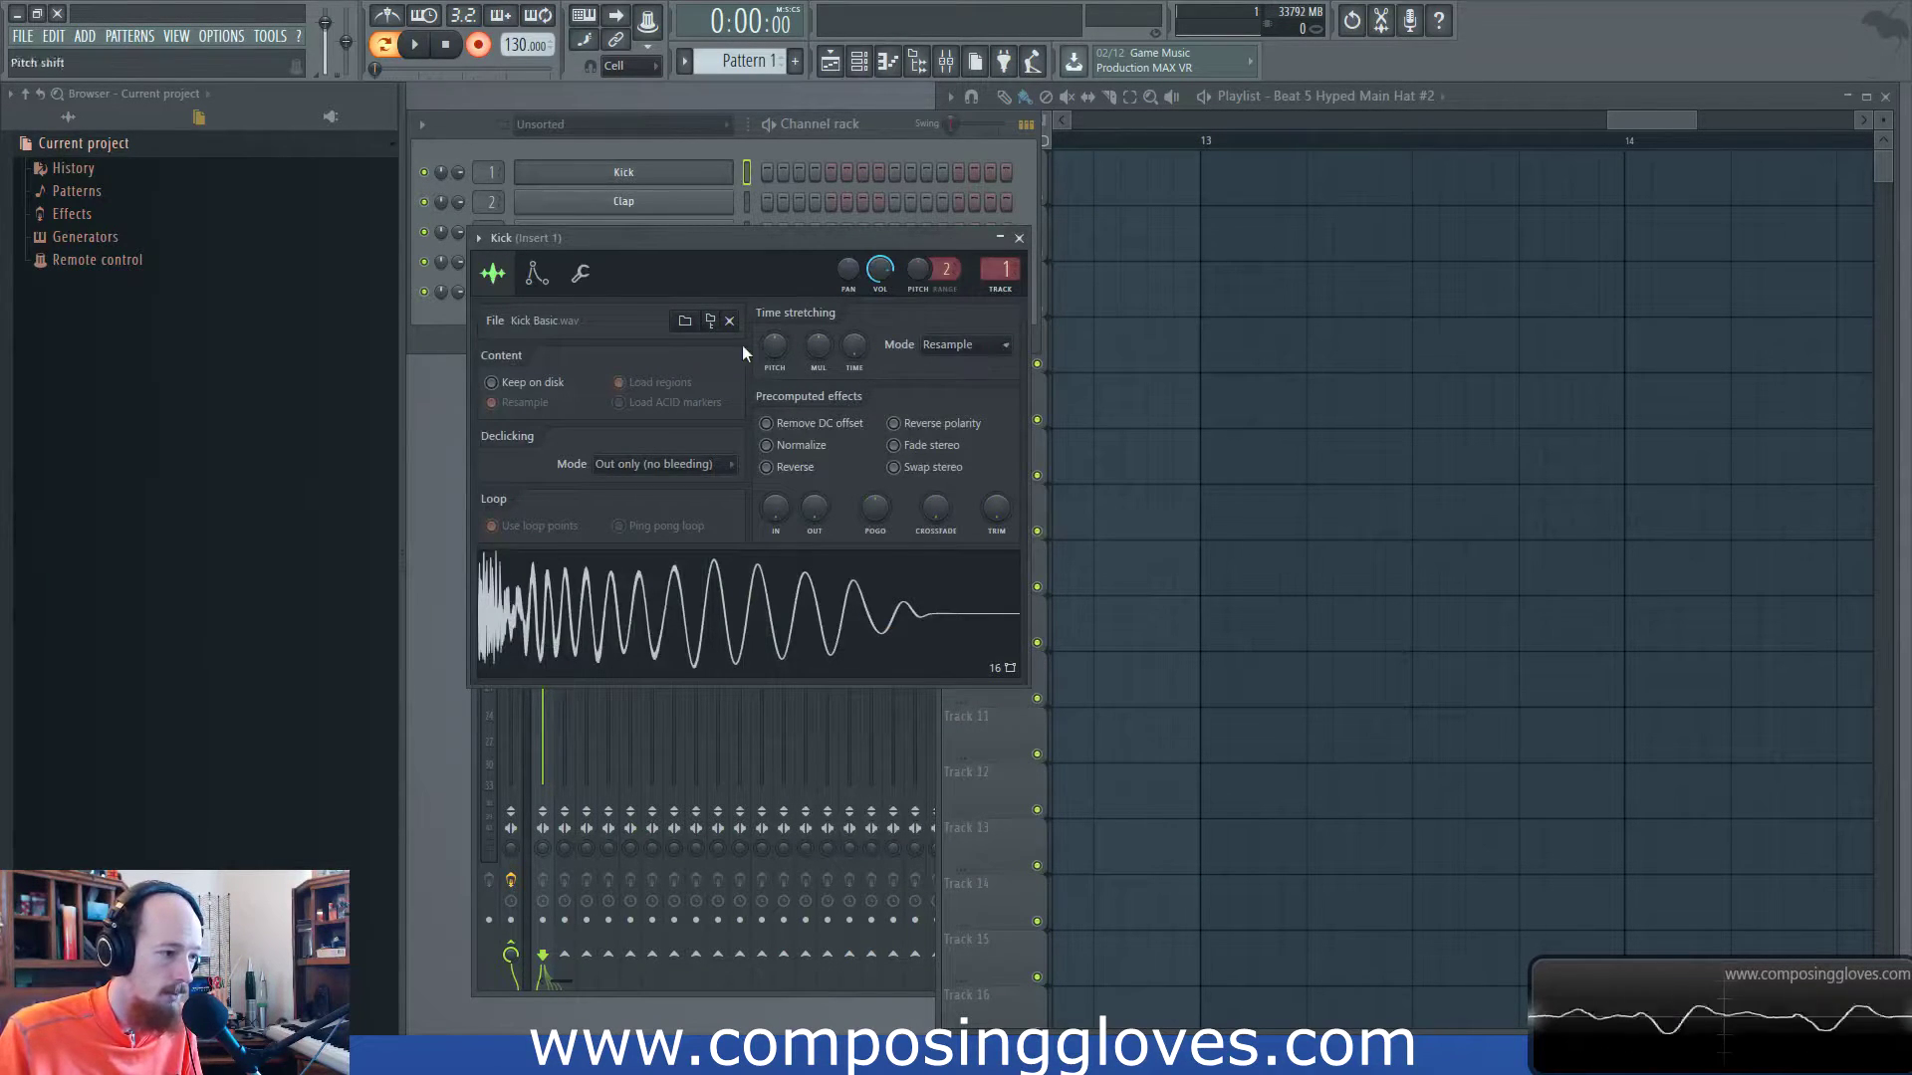
pyautogui.moveTo(819, 345); pyautogui.dragTo(809, 421)
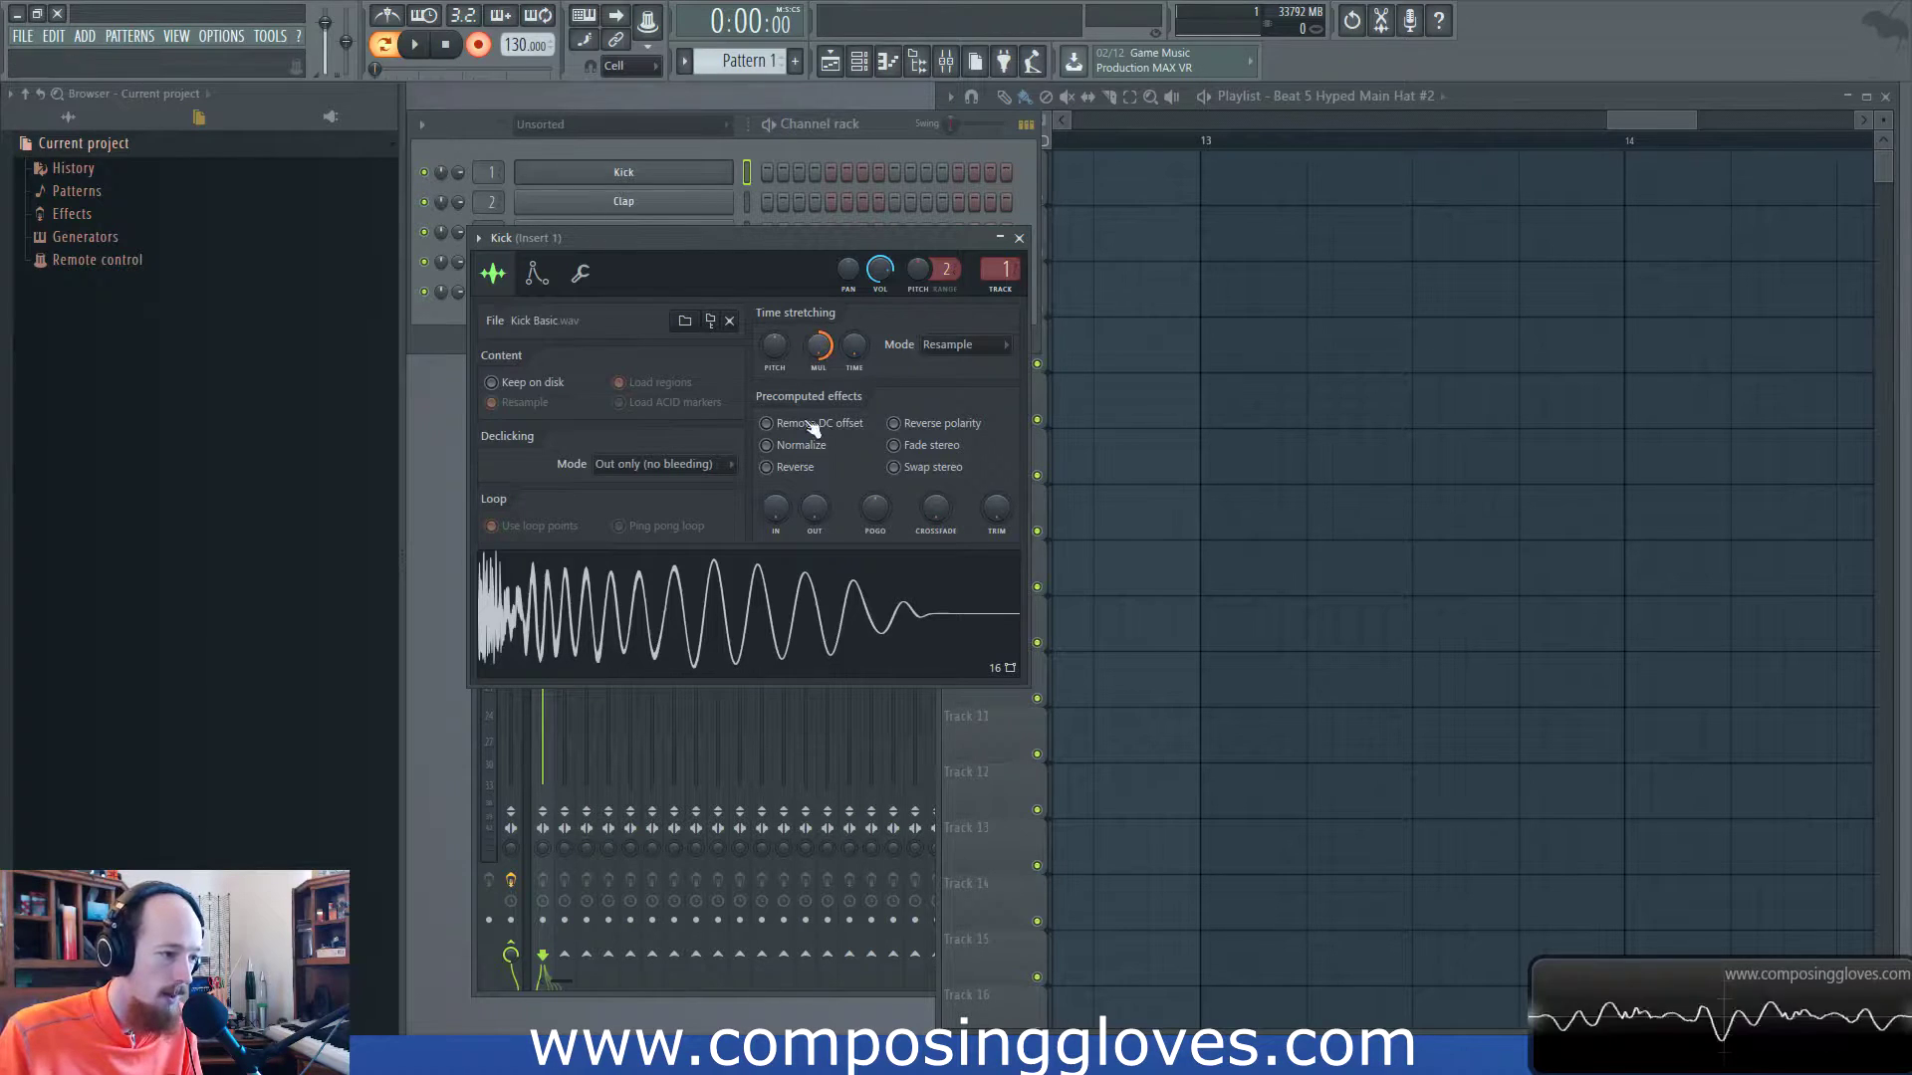
pyautogui.keyDown('alt'); pyautogui.click(813, 350); pyautogui.keyUp('alt')
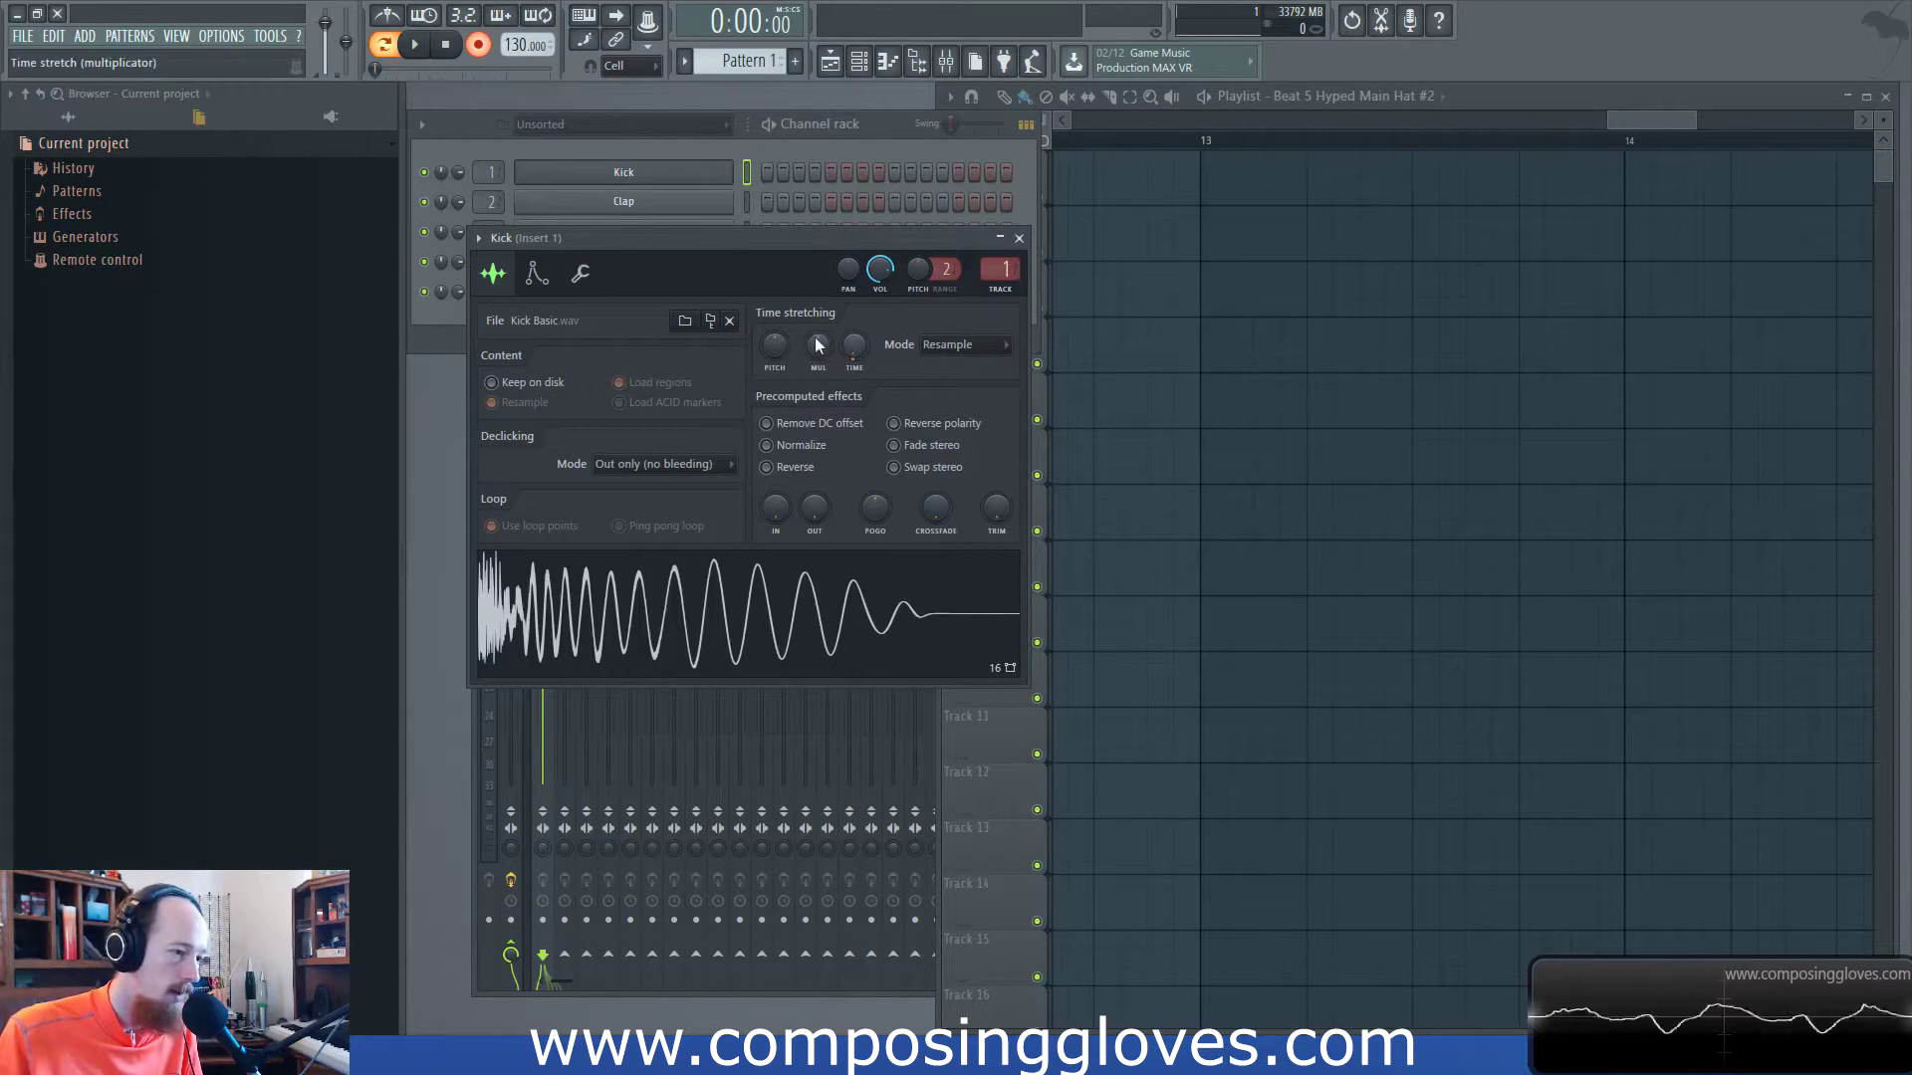
# Set the Kick's time-stretching mode to e3 mono, stretch the sample with the multiplier, and close its channel window.
pyautogui.click(974, 349)
pyautogui.click(954, 455)
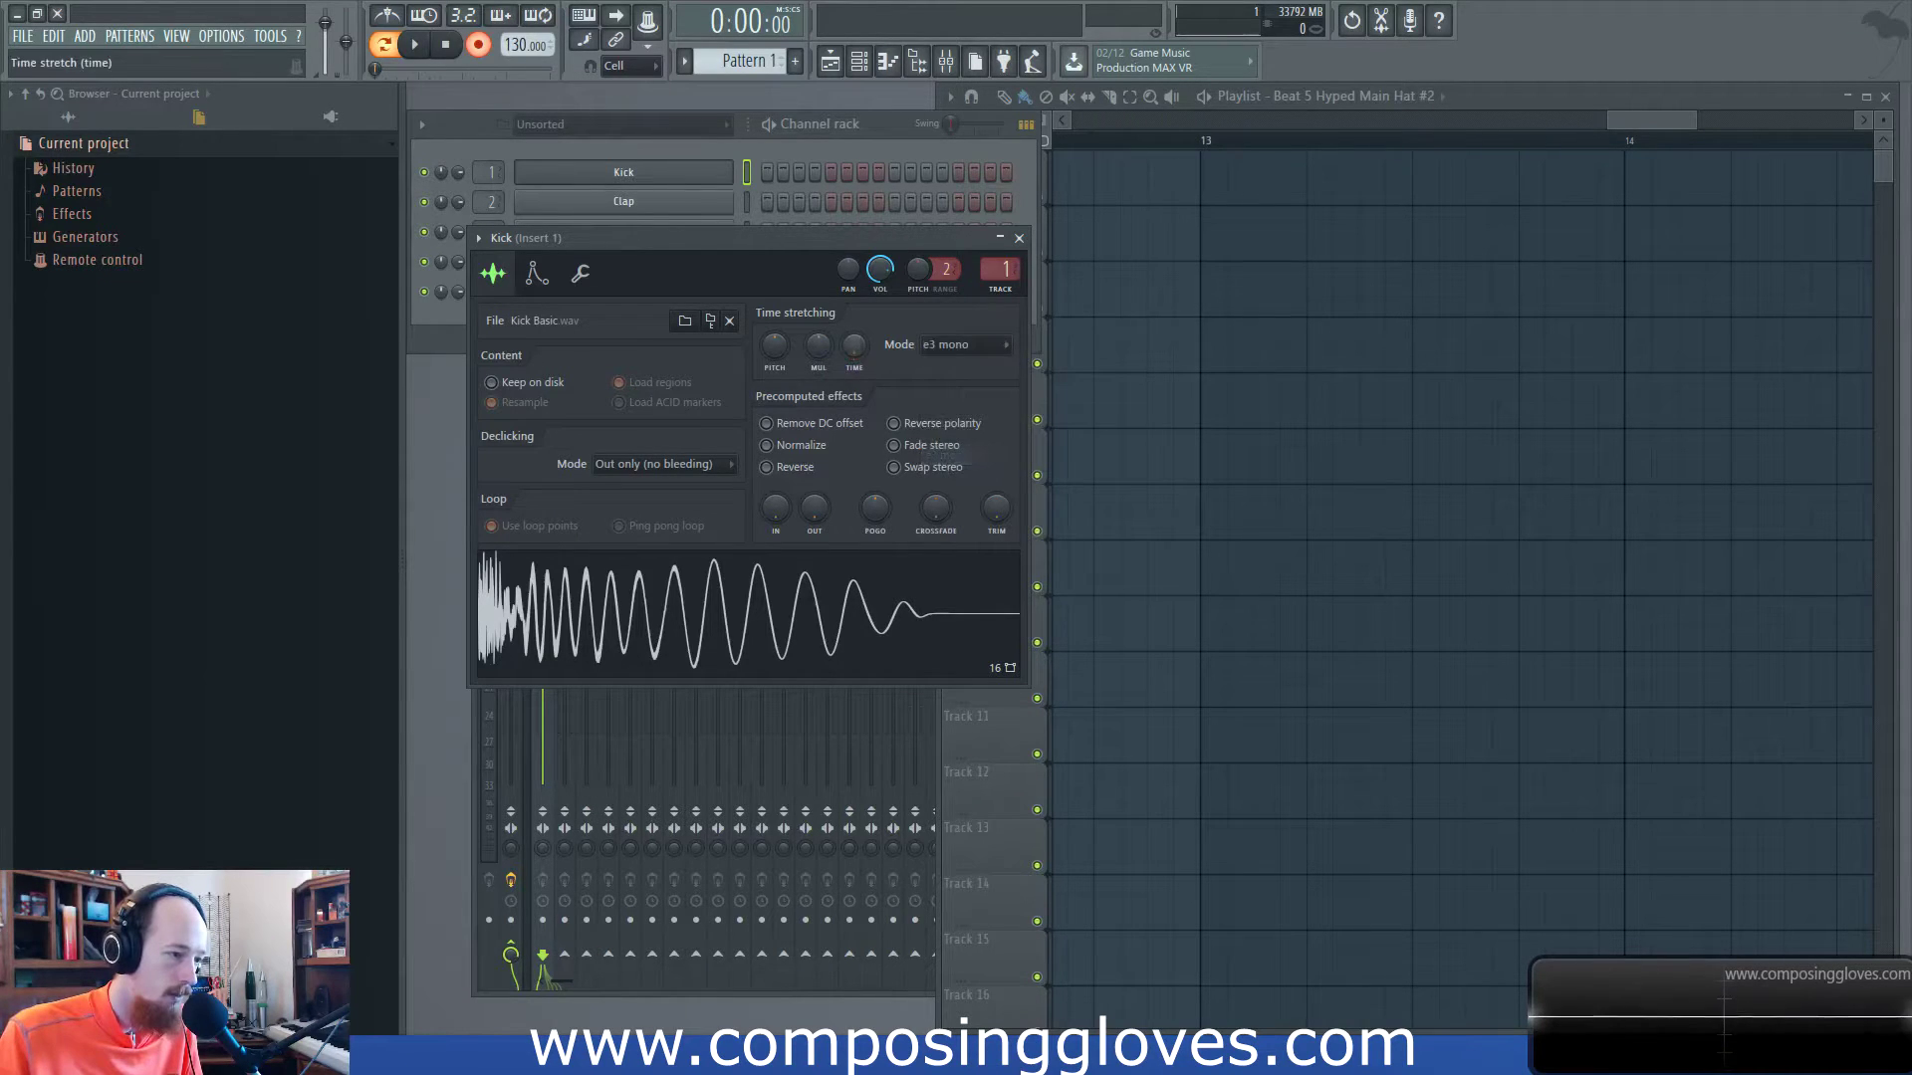
pyautogui.moveTo(818, 370); pyautogui.dragTo(823, 345)
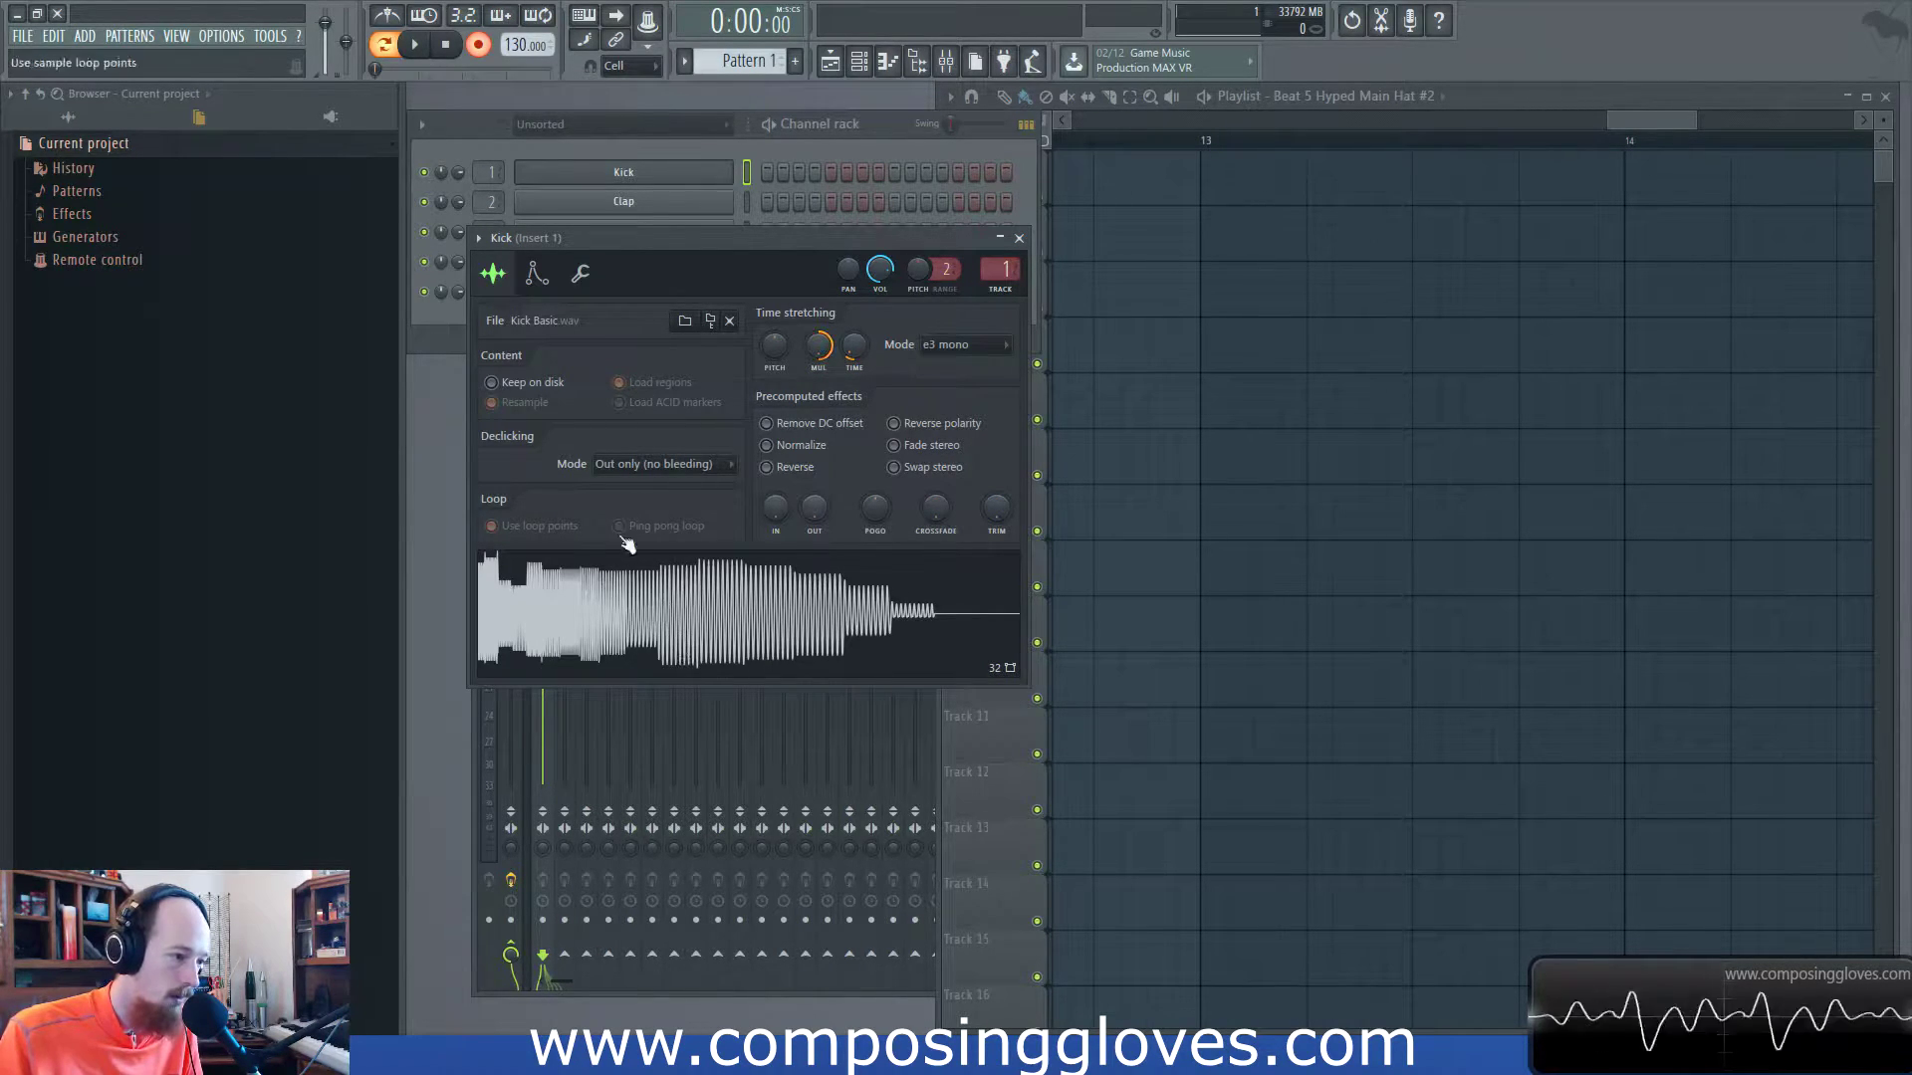
pyautogui.click(1001, 242)
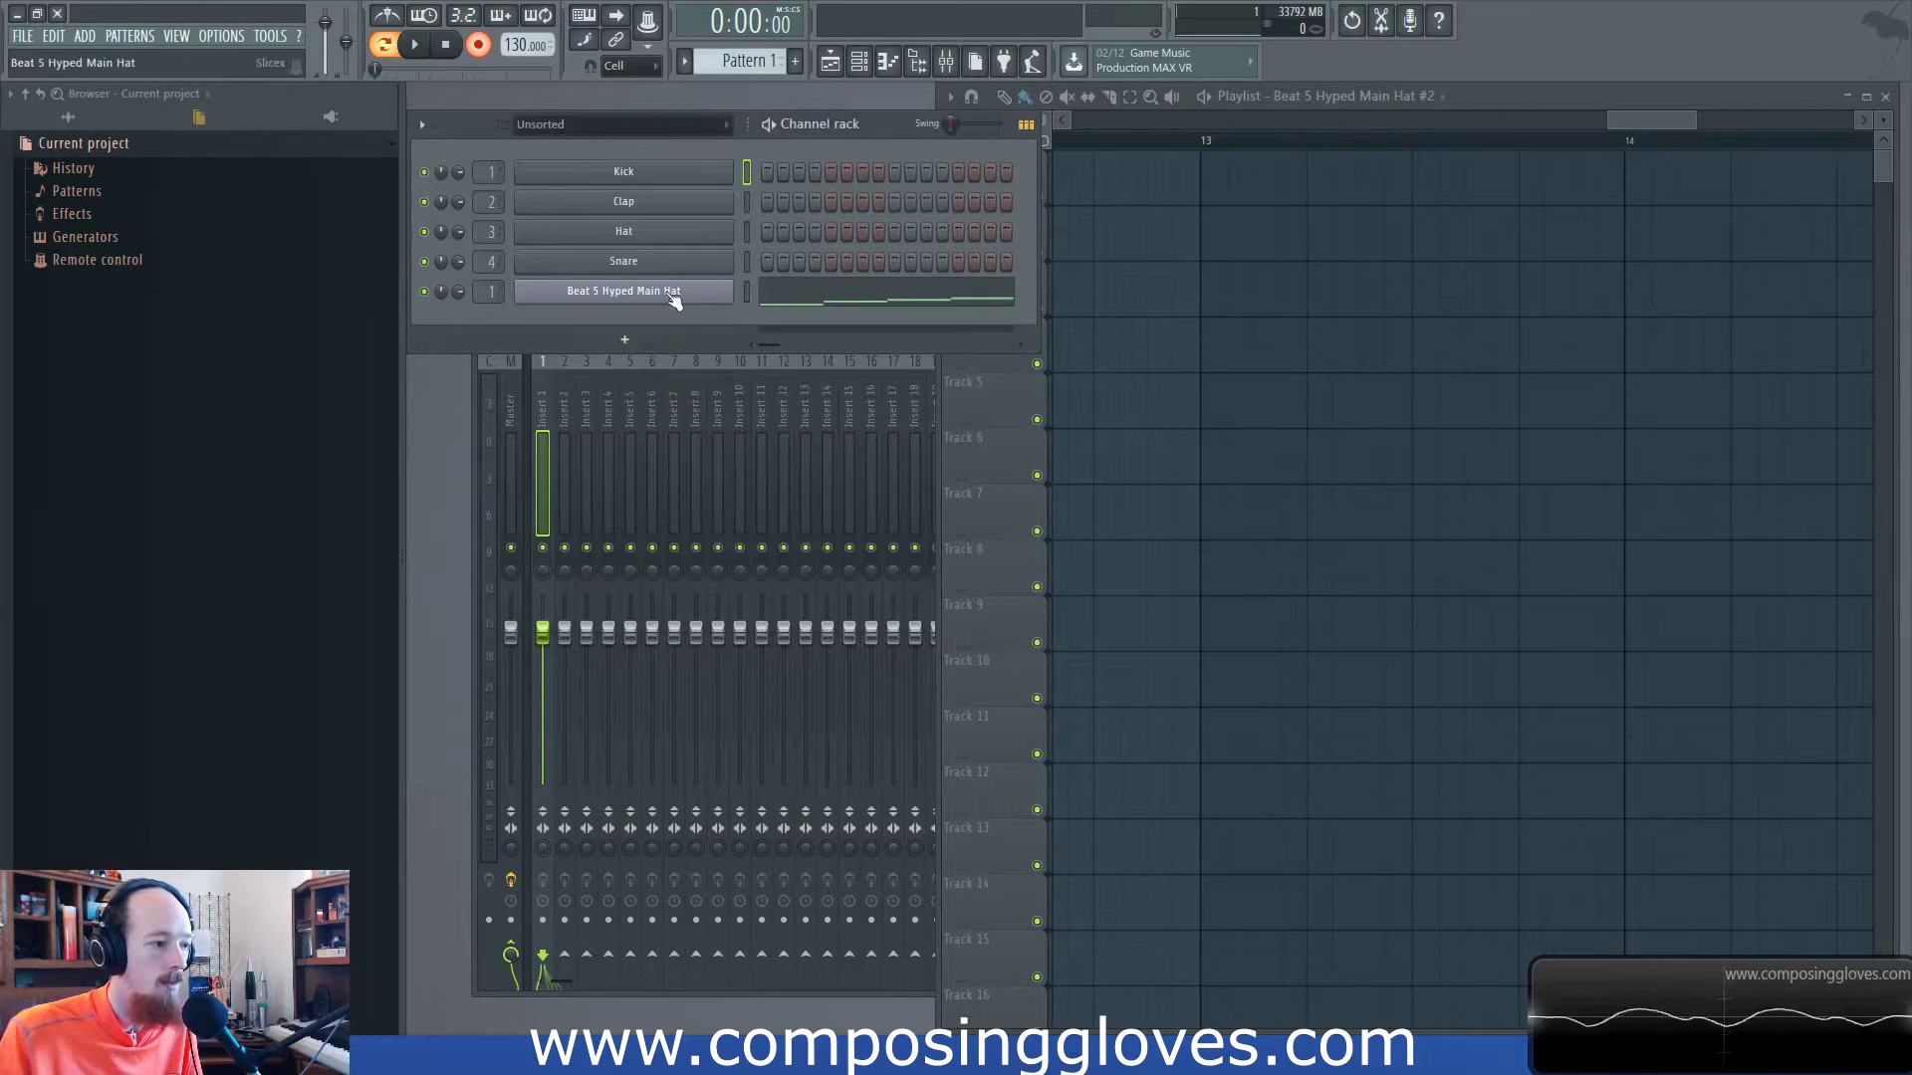
# Open the Drum(loop) stretcher for the Beat 5 Hyped Main Hat sample in Slicex and place it beside the waveform.
pyautogui.click(657, 291)
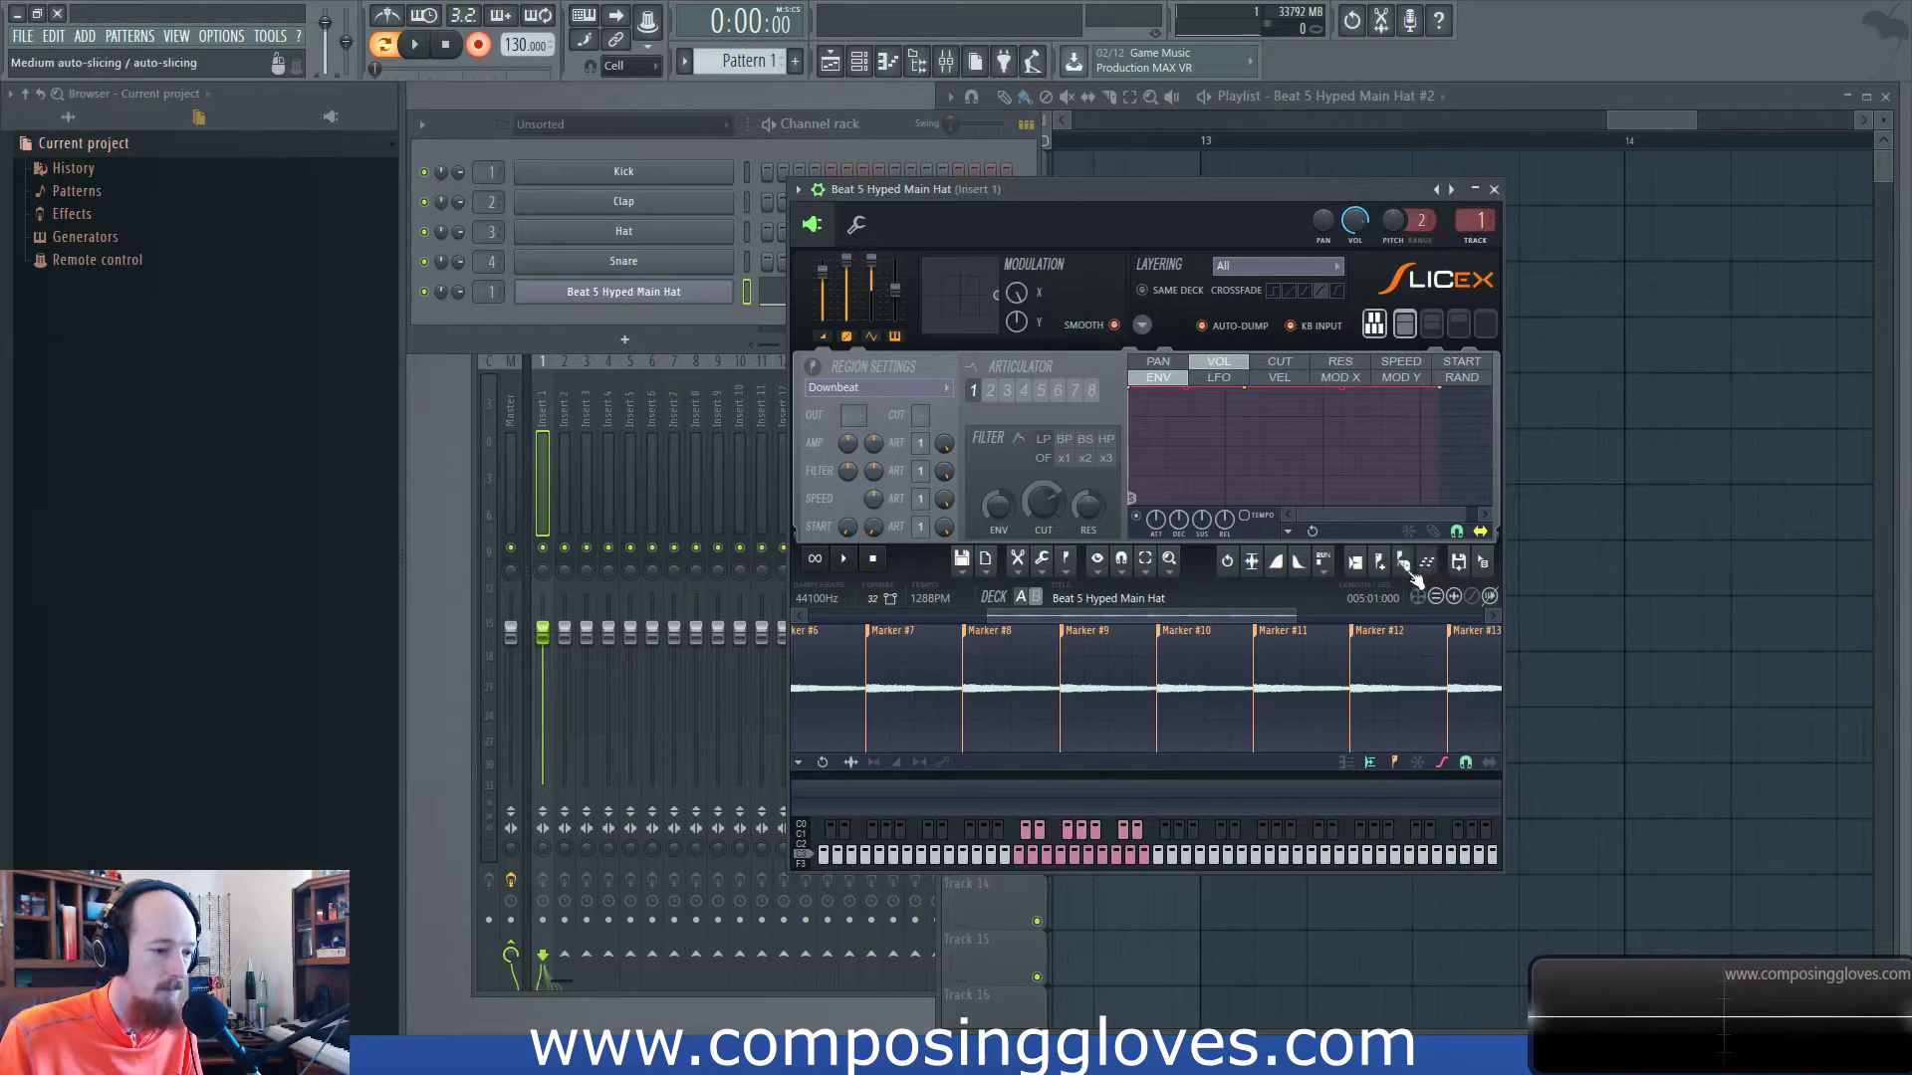
pyautogui.click(697, 202)
pyautogui.click(1045, 264)
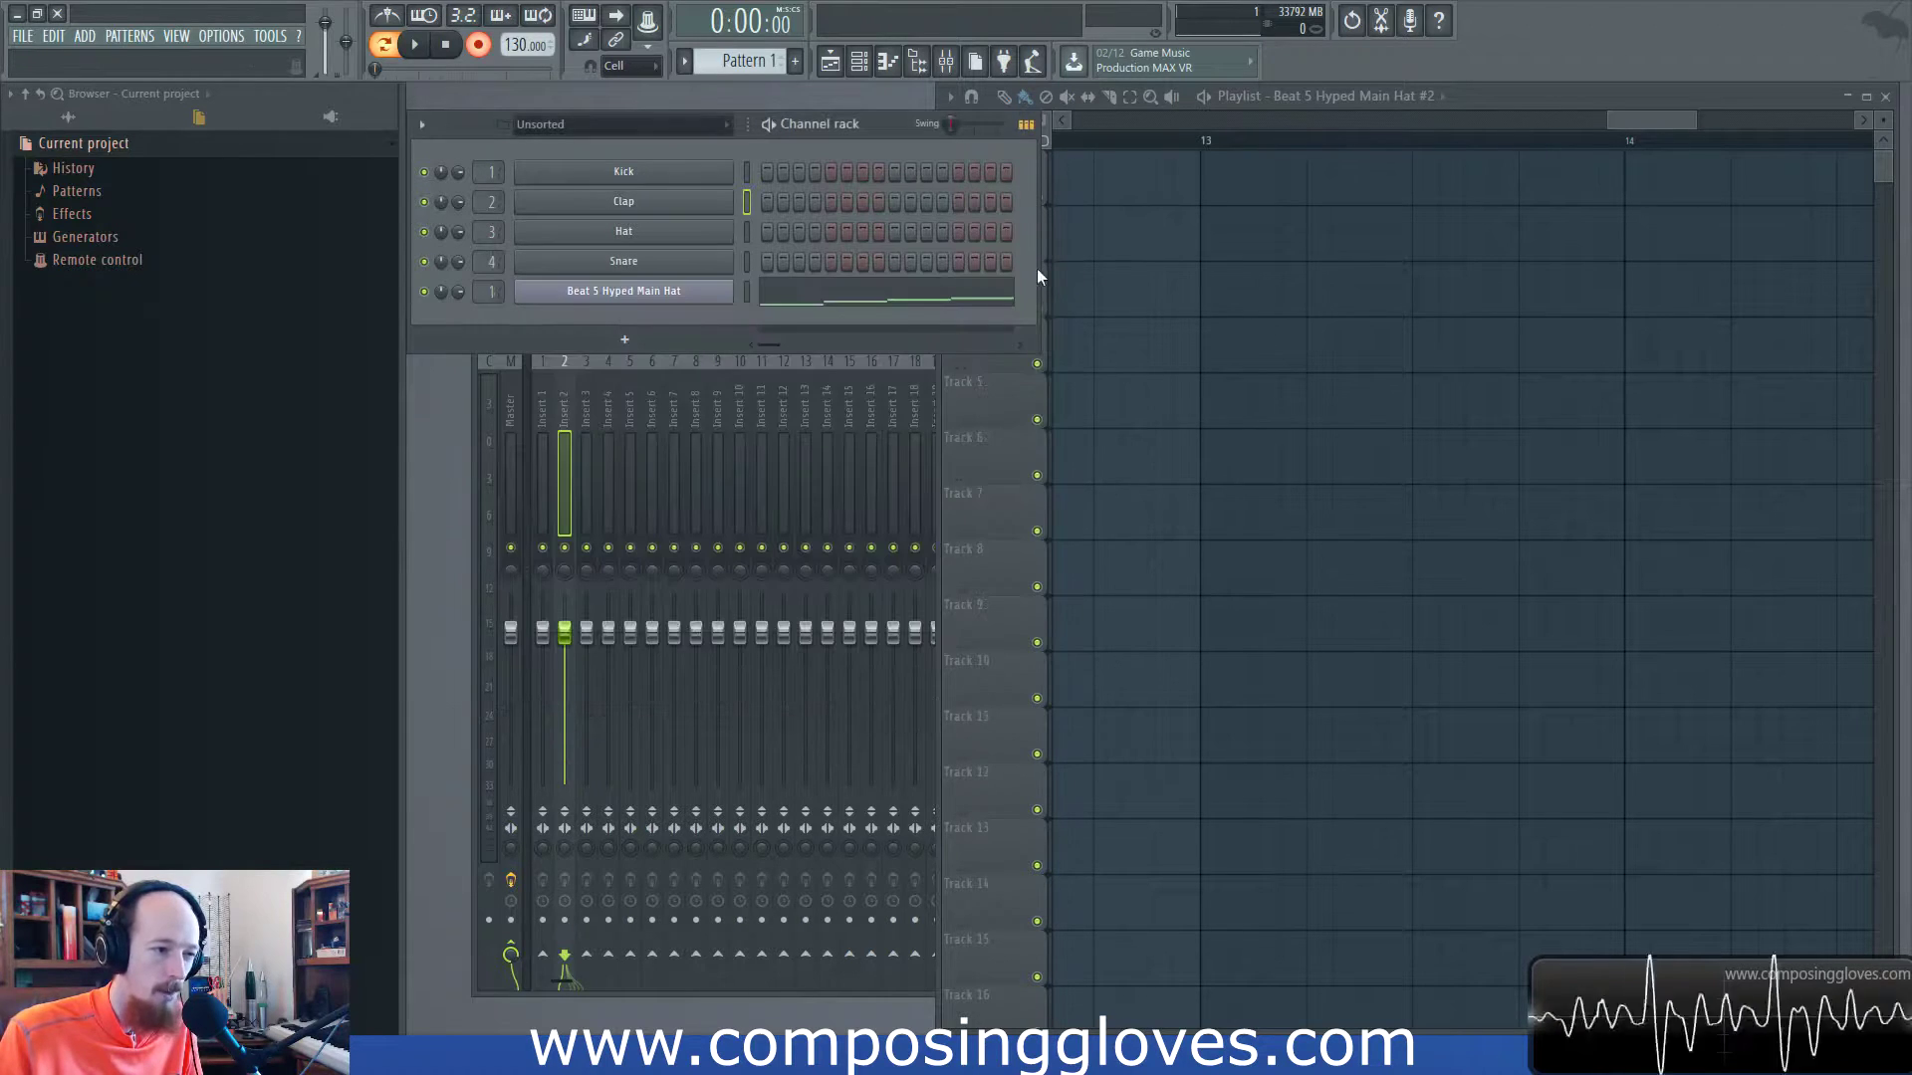
pyautogui.click(691, 292)
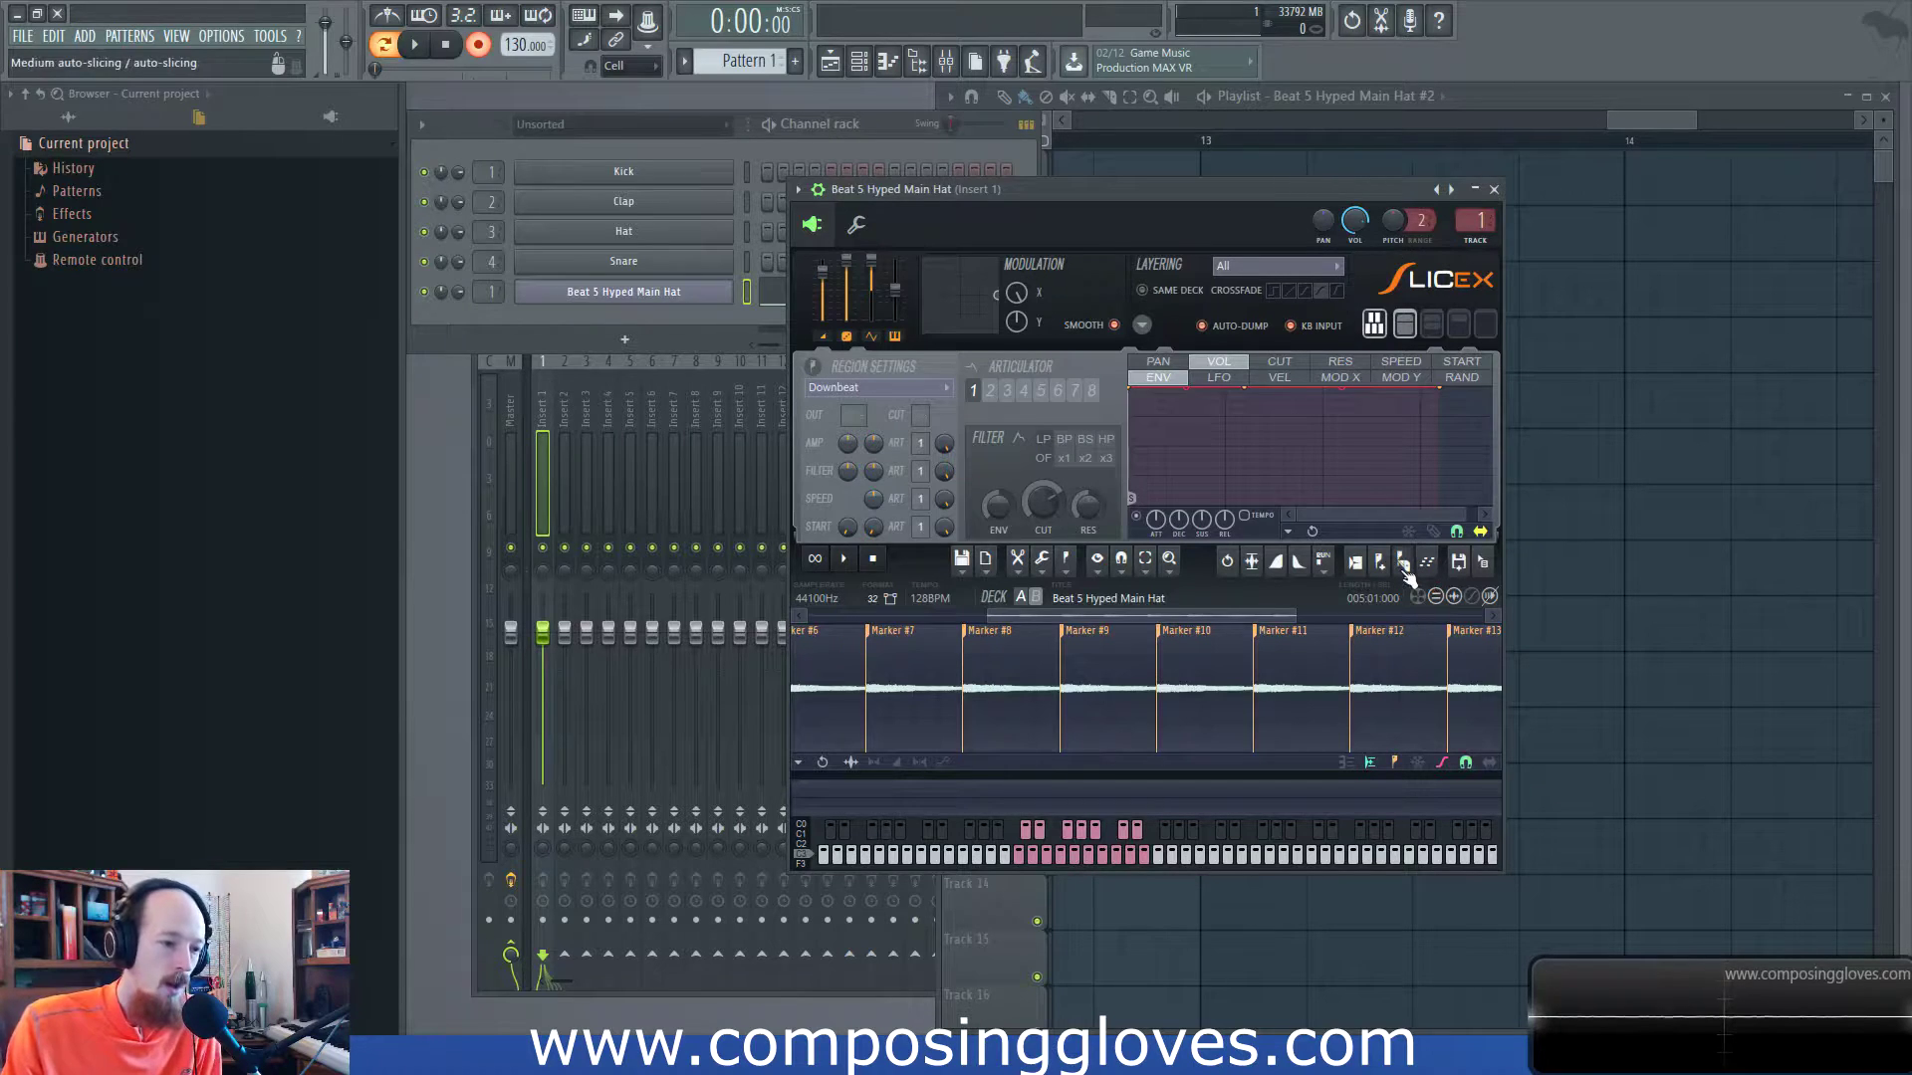
pyautogui.click(1354, 563)
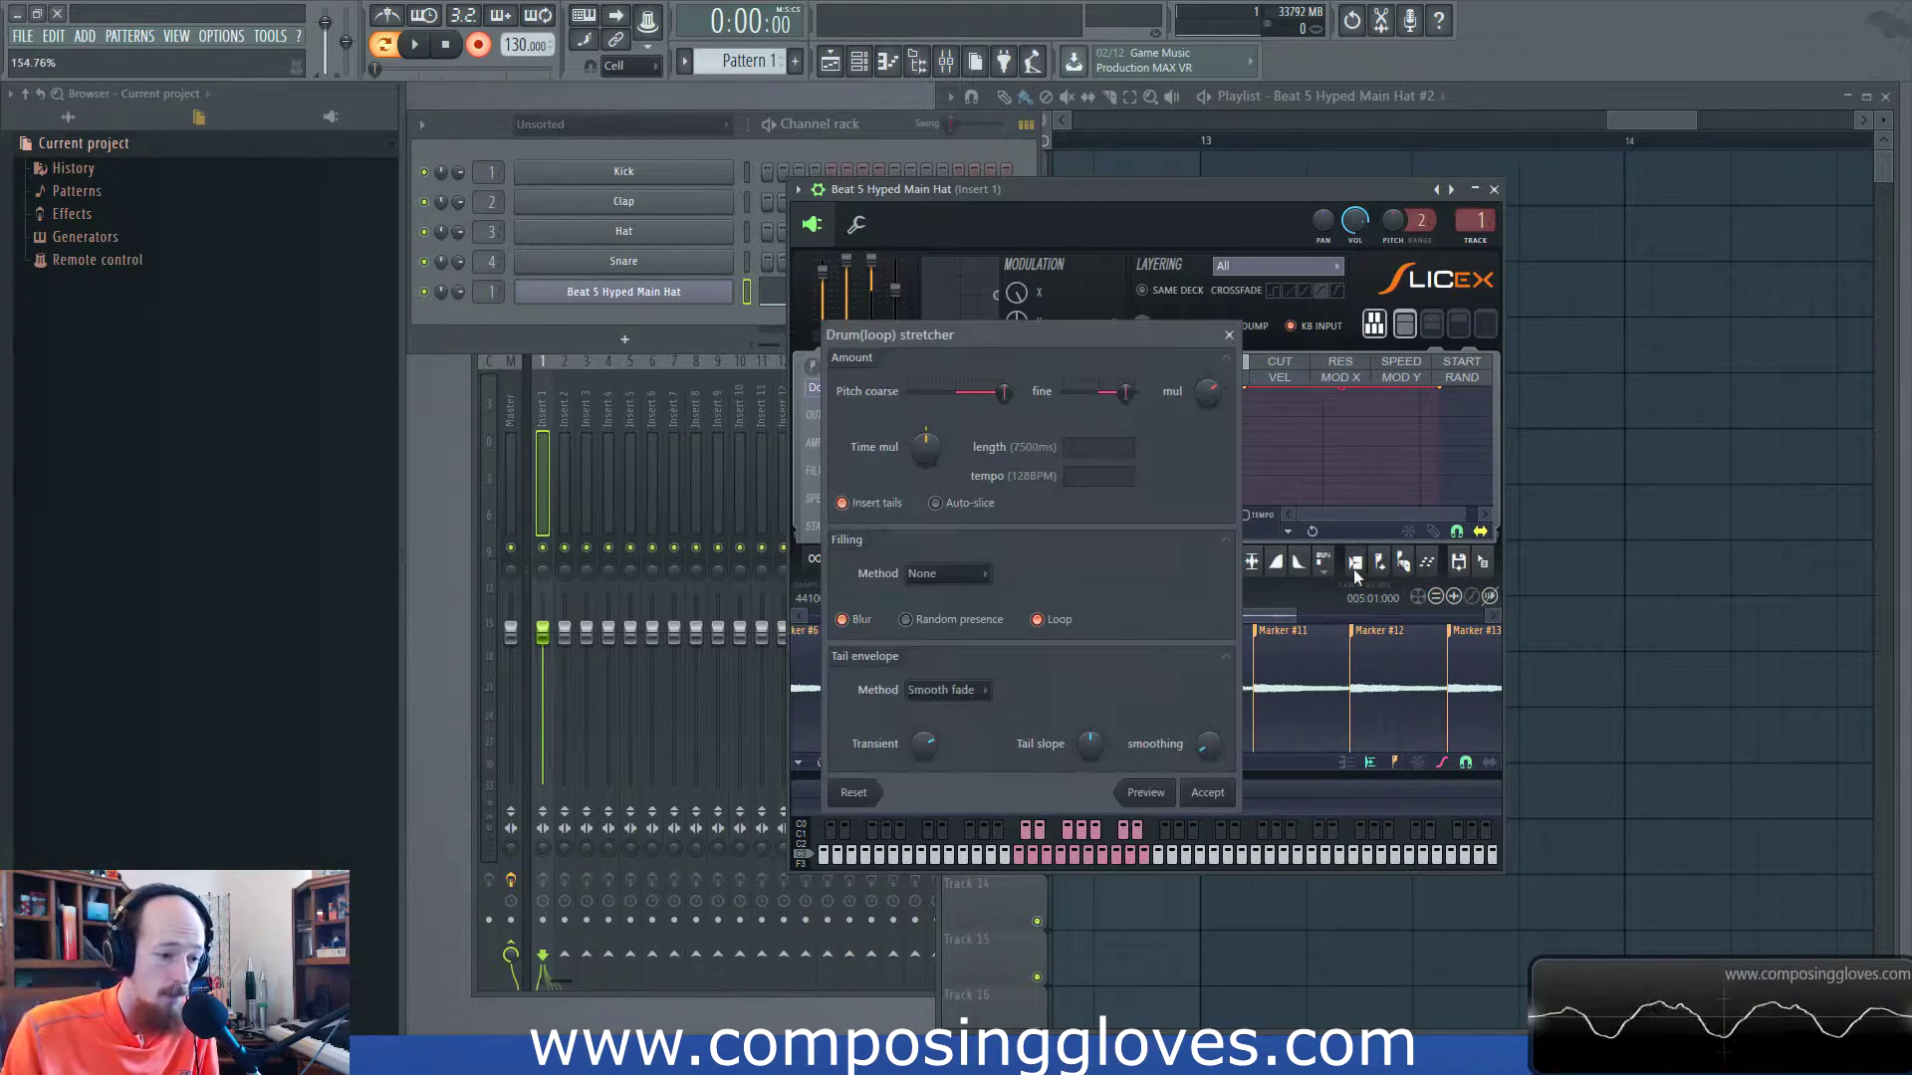
pyautogui.moveTo(1066, 345); pyautogui.dragTo(654, 311)
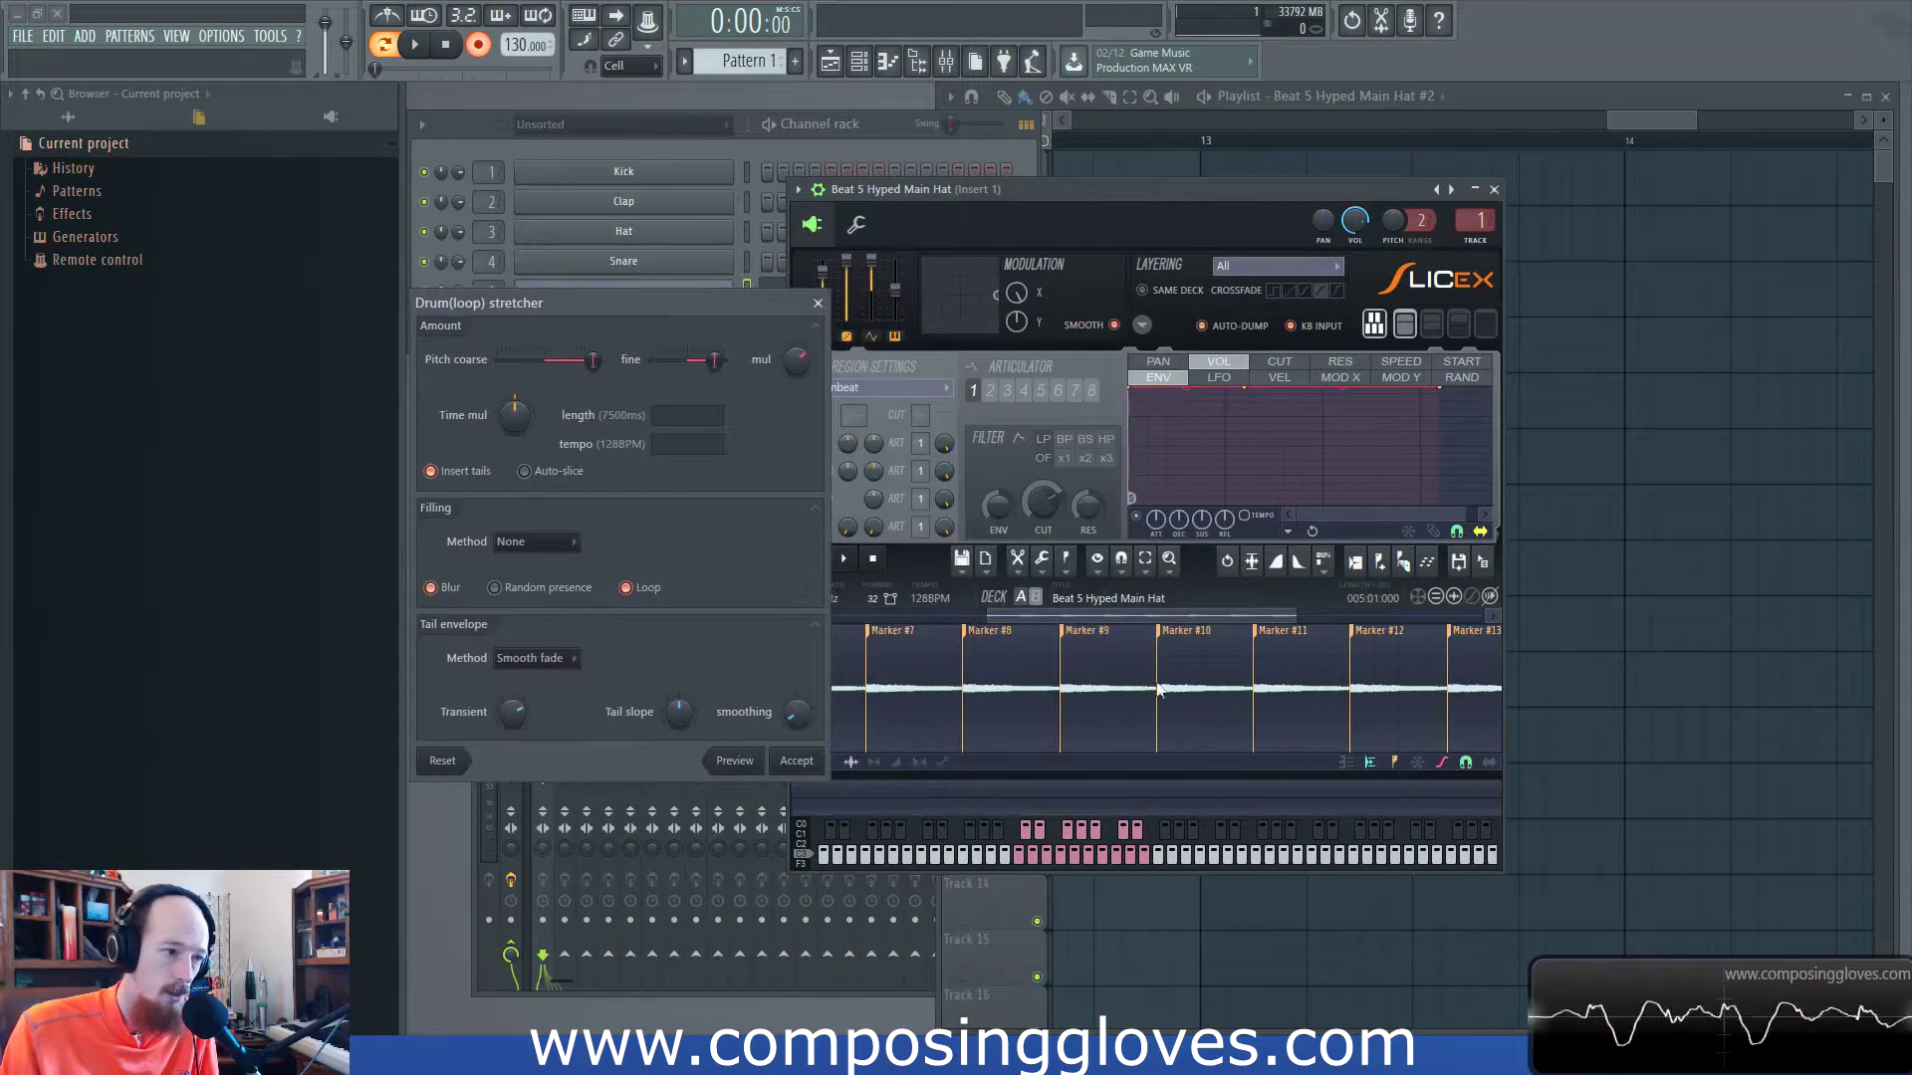
pyautogui.moveTo(624, 312); pyautogui.dragTo(632, 274)
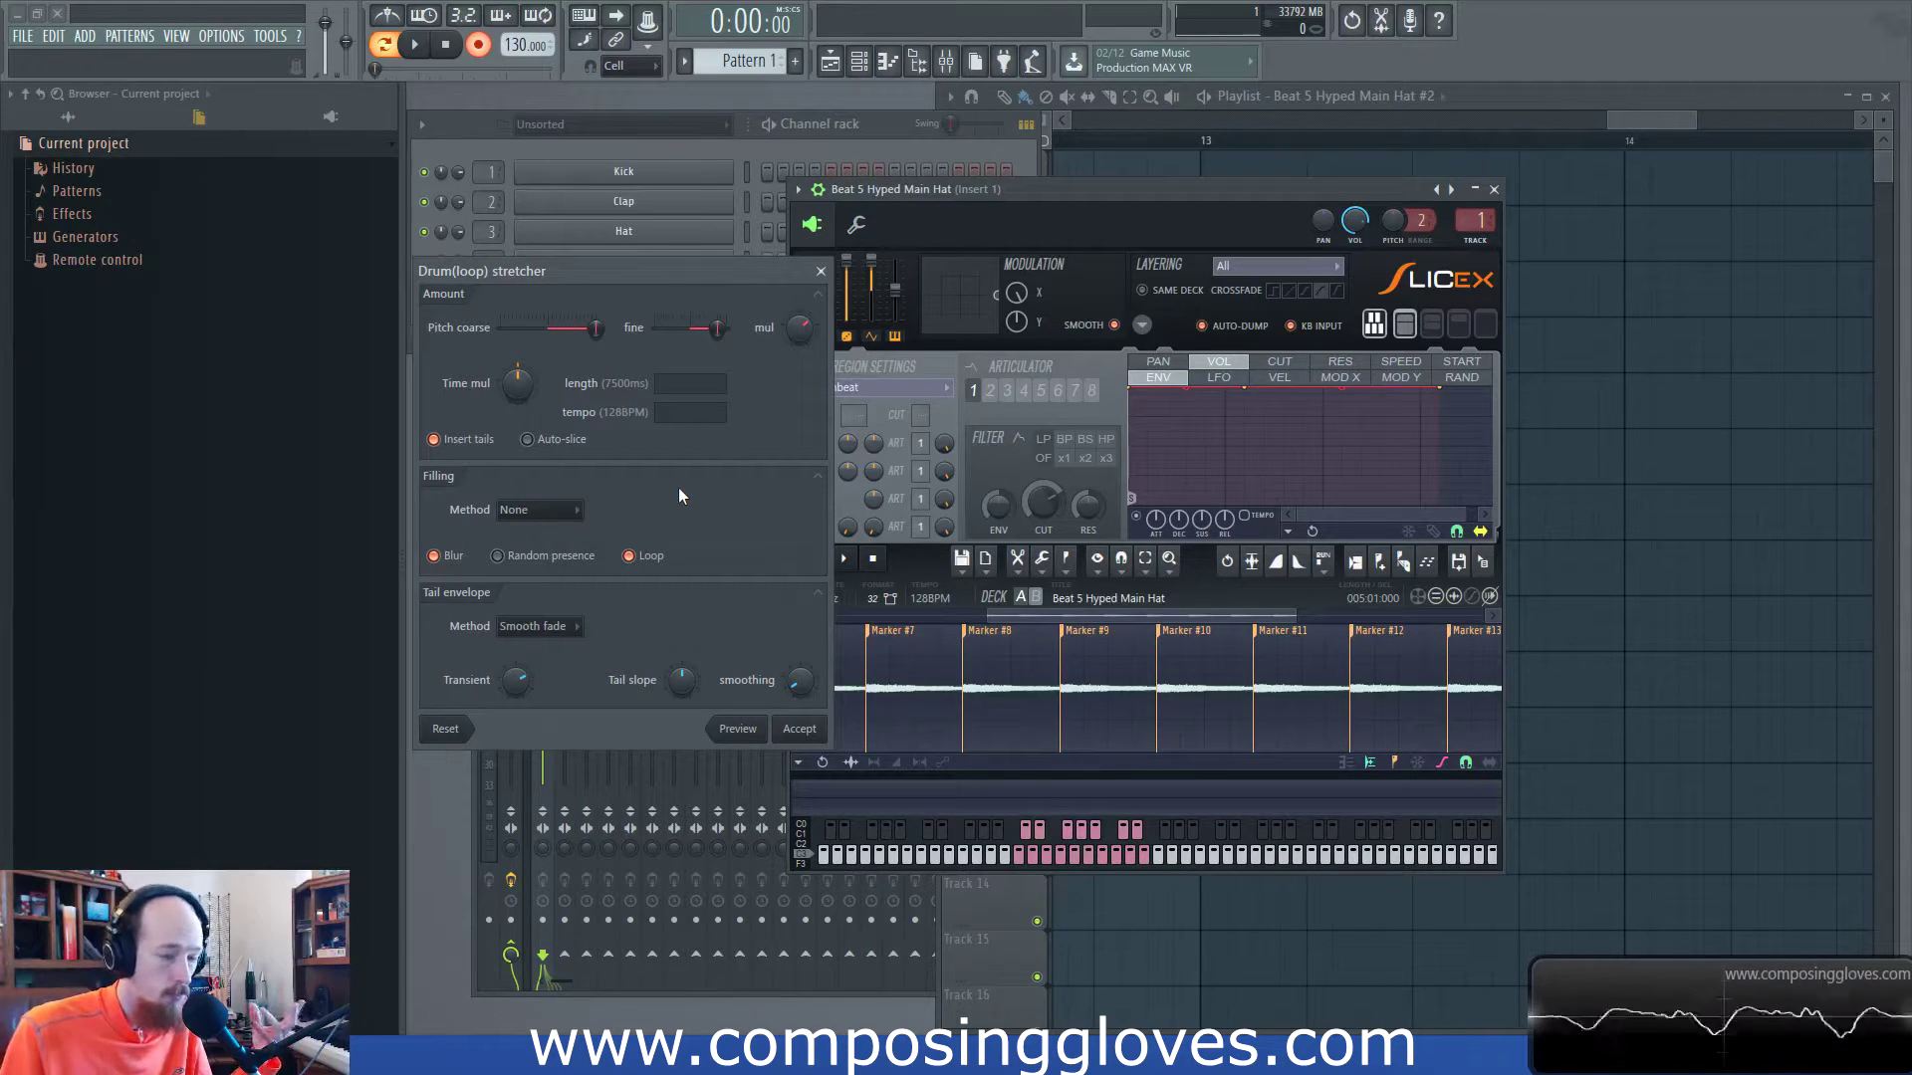
# Review the stretcher's filling and tail envelope method options, keeping Smooth fade as the tail envelope method.
pyautogui.click(540, 511)
pyautogui.click(542, 512)
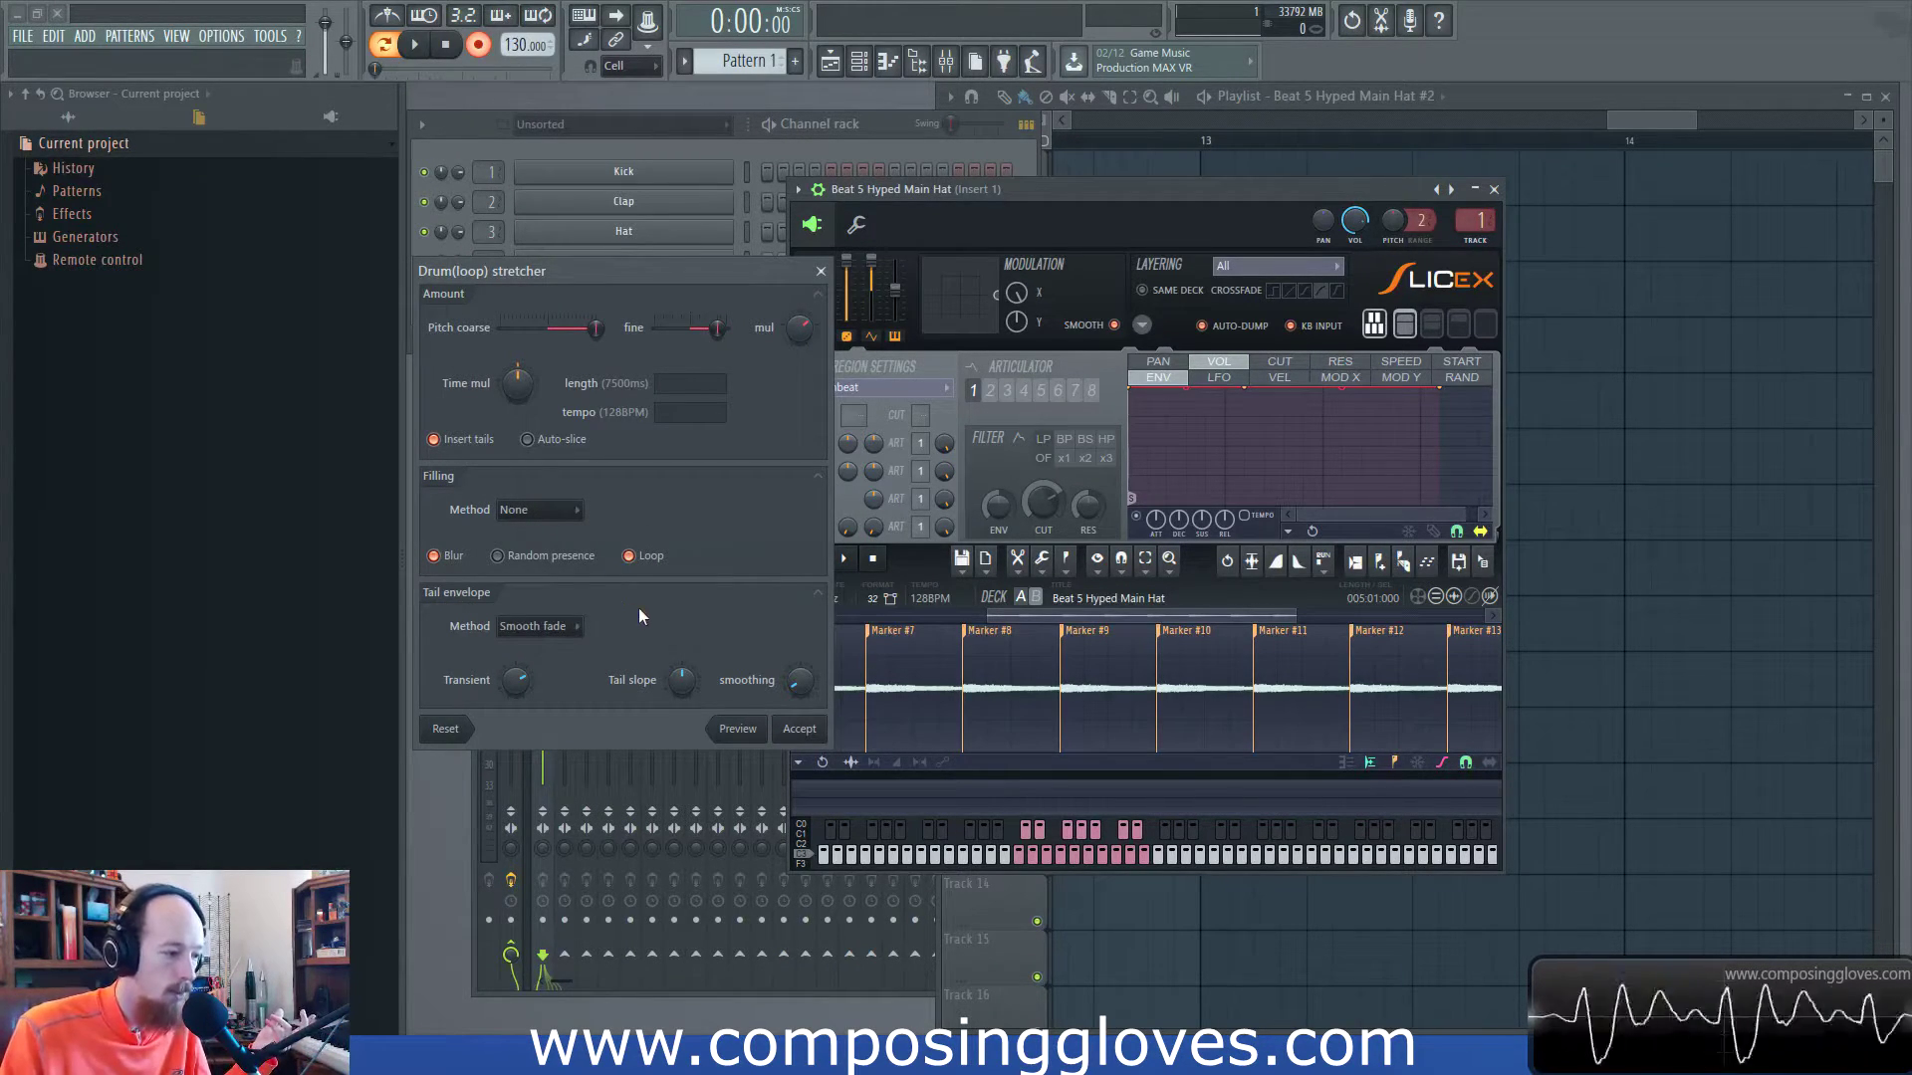
pyautogui.click(539, 630)
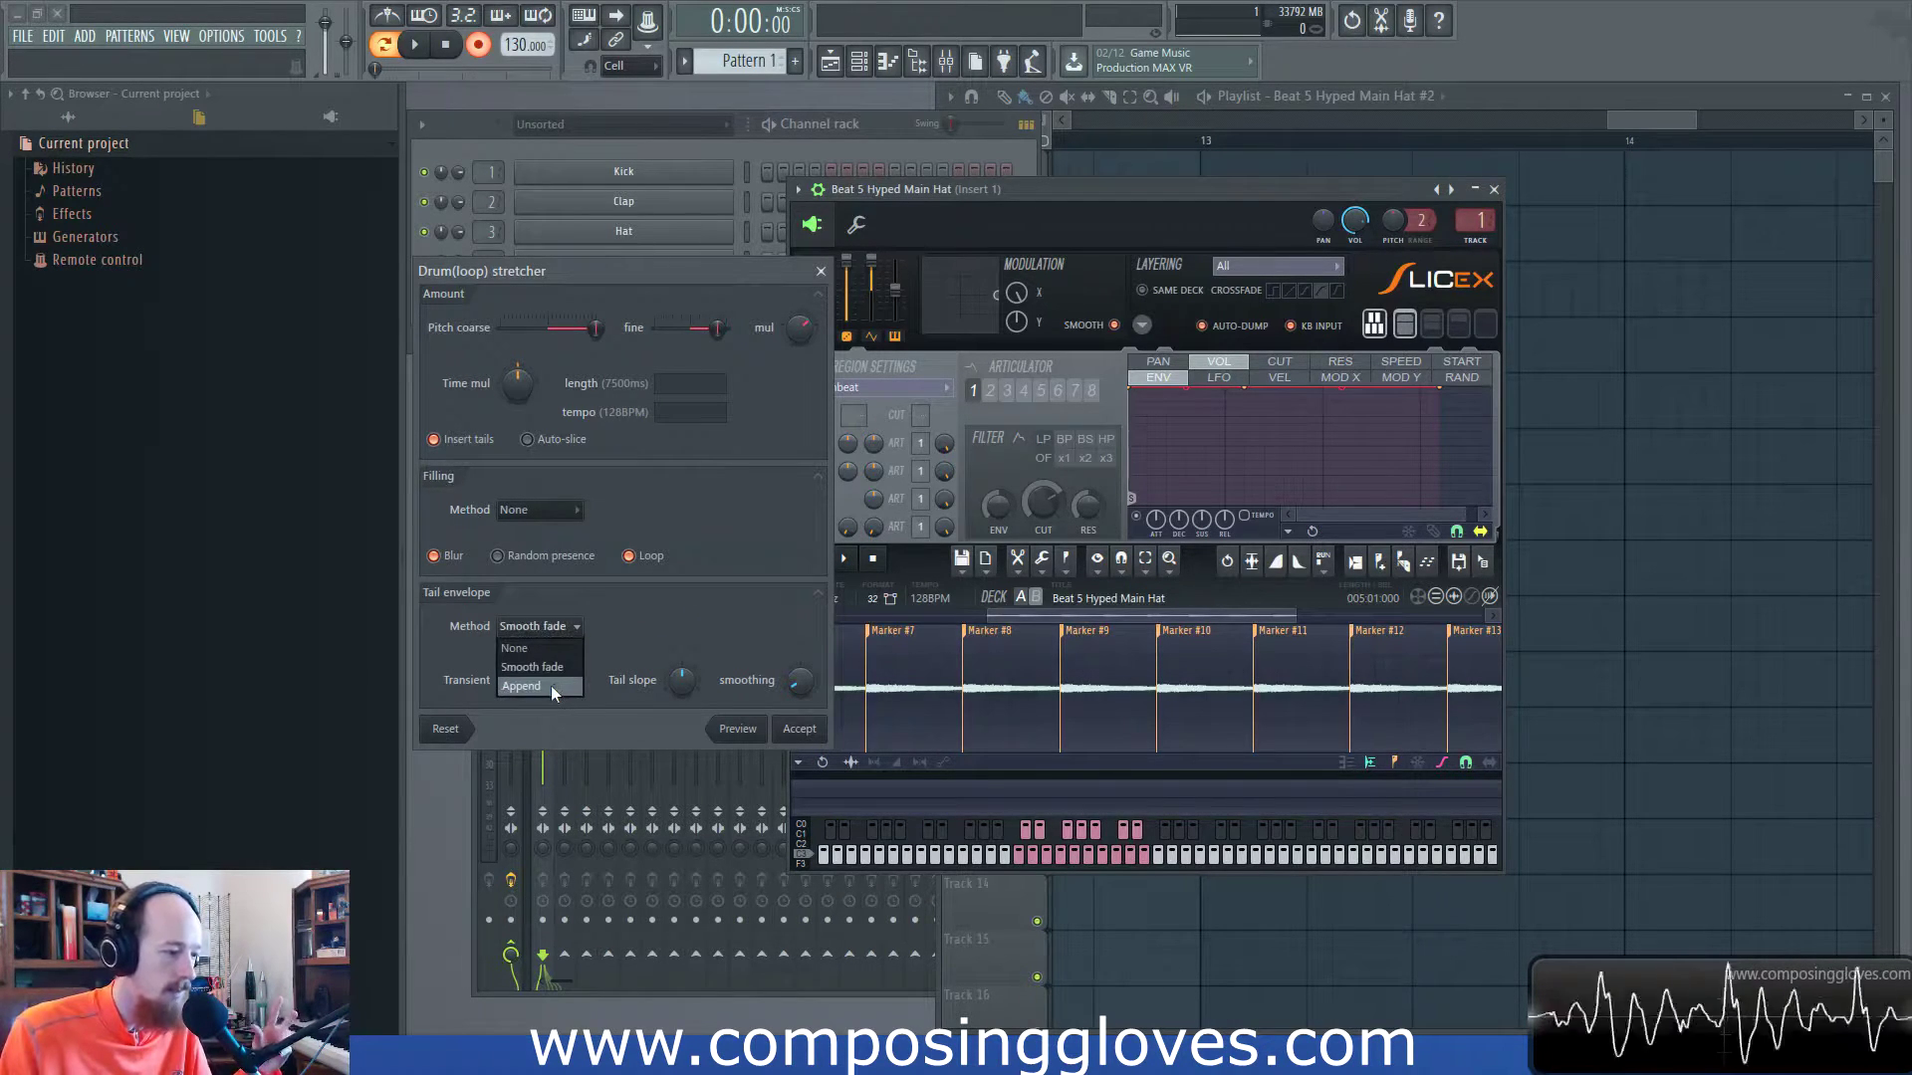
pyautogui.click(548, 667)
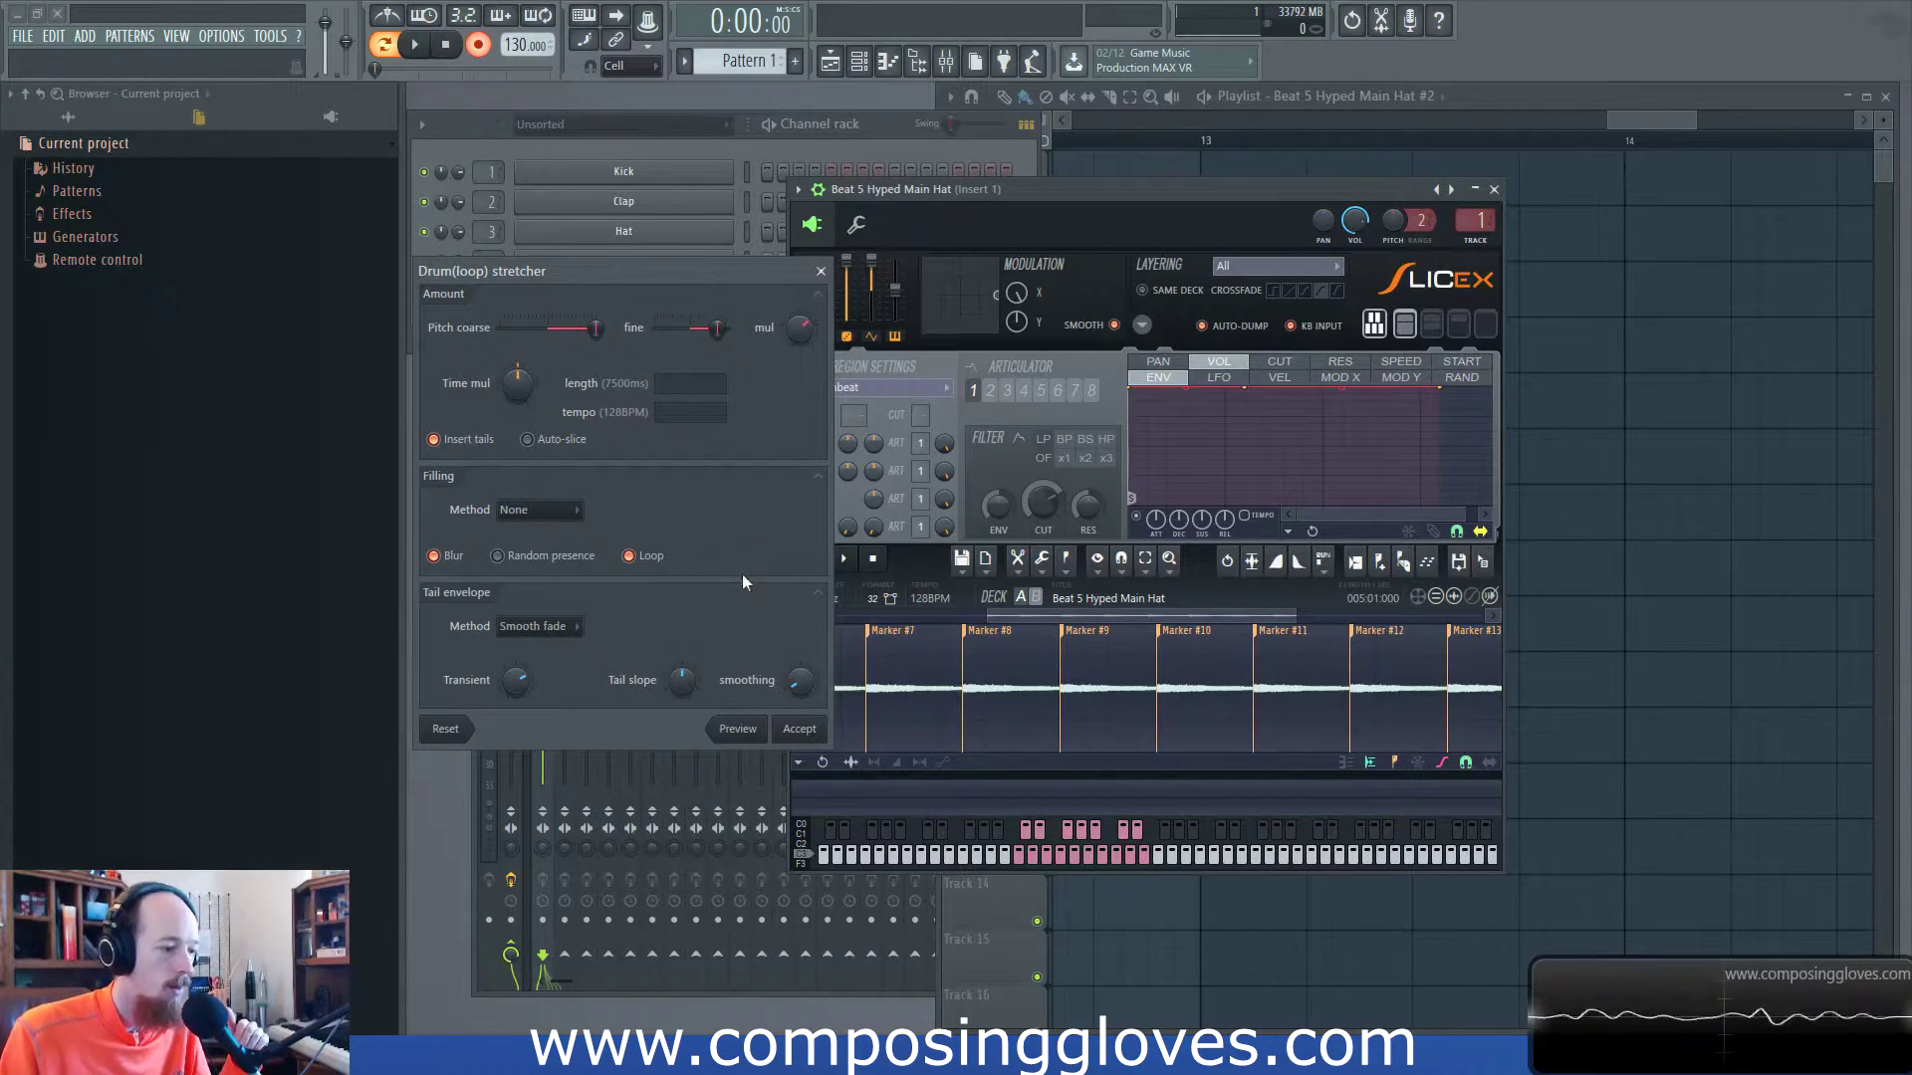
# Preview the drum-loop stretch while trying the time multiplier, and close the stretcher without applying it.
pyautogui.click(739, 730)
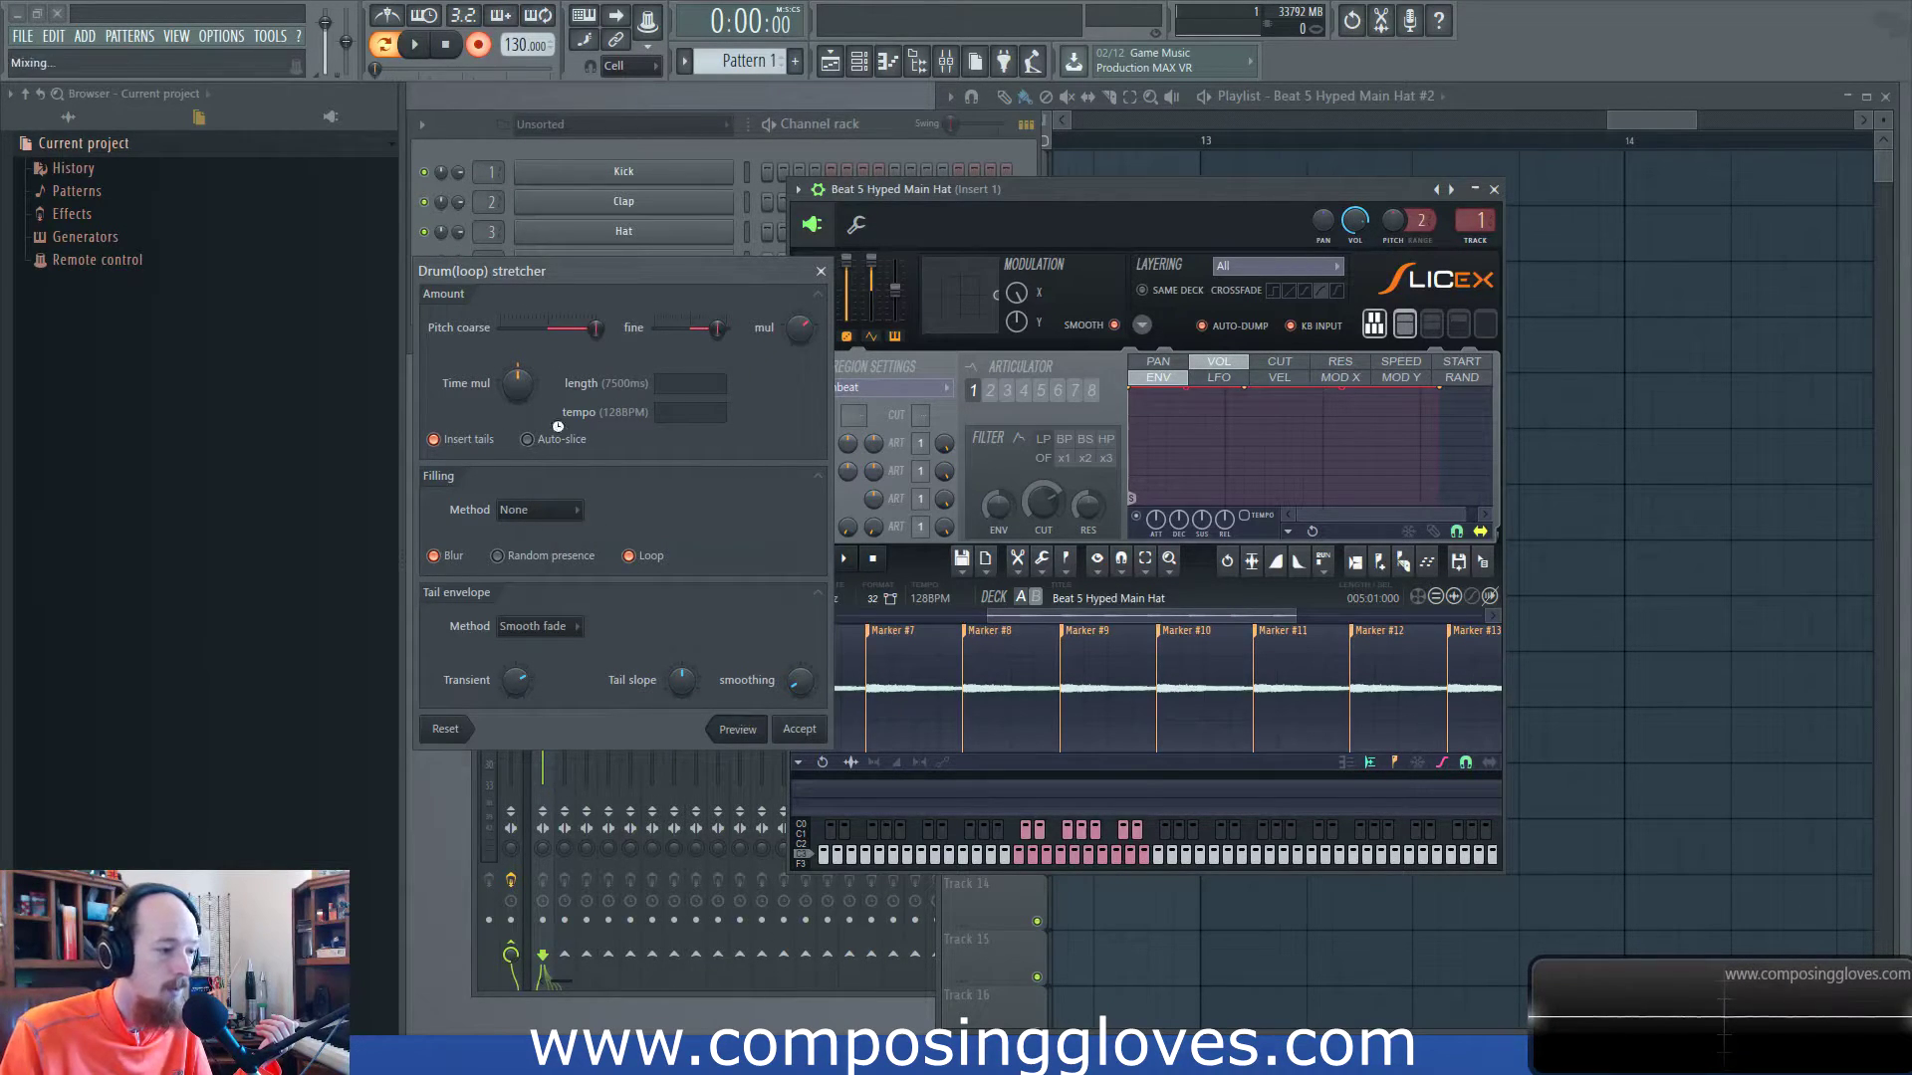
pyautogui.moveTo(520, 380); pyautogui.dragTo(519, 408)
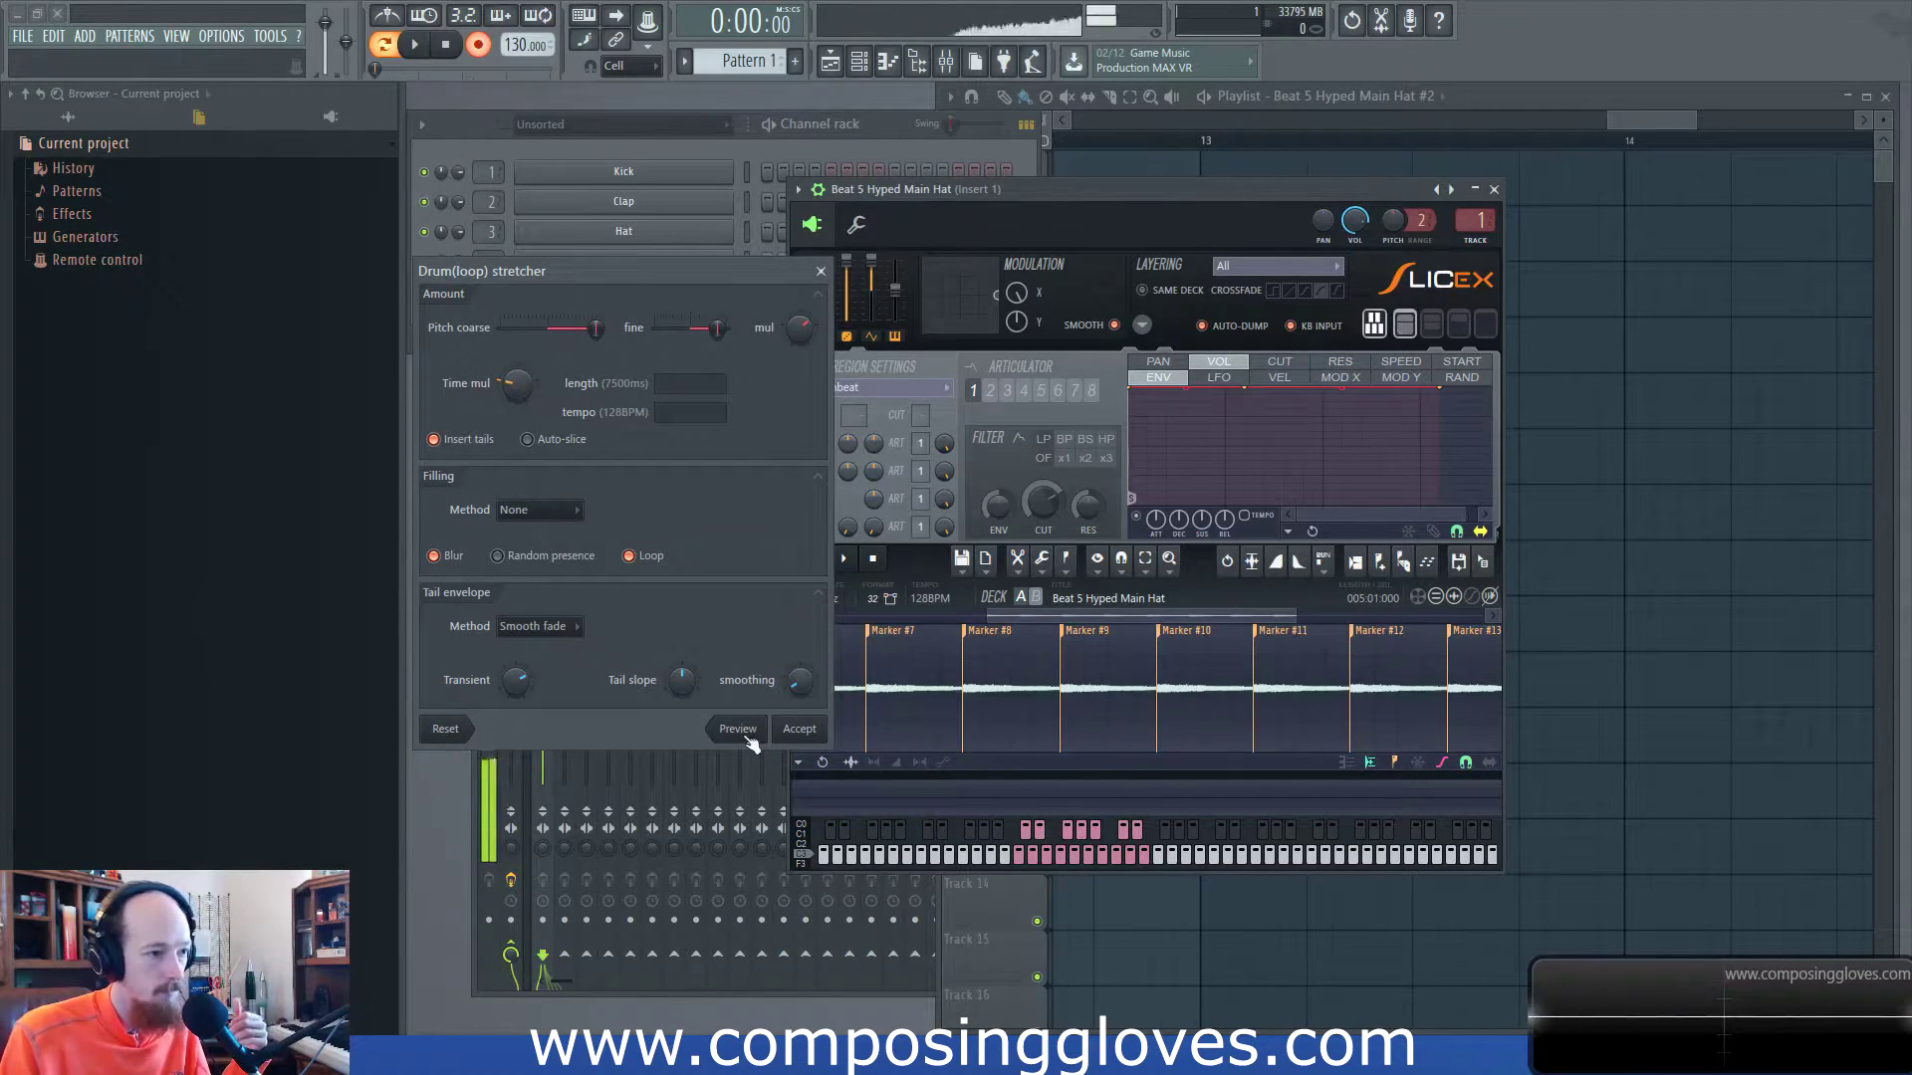
pyautogui.moveTo(516, 392); pyautogui.dragTo(516, 364)
pyautogui.click(523, 627)
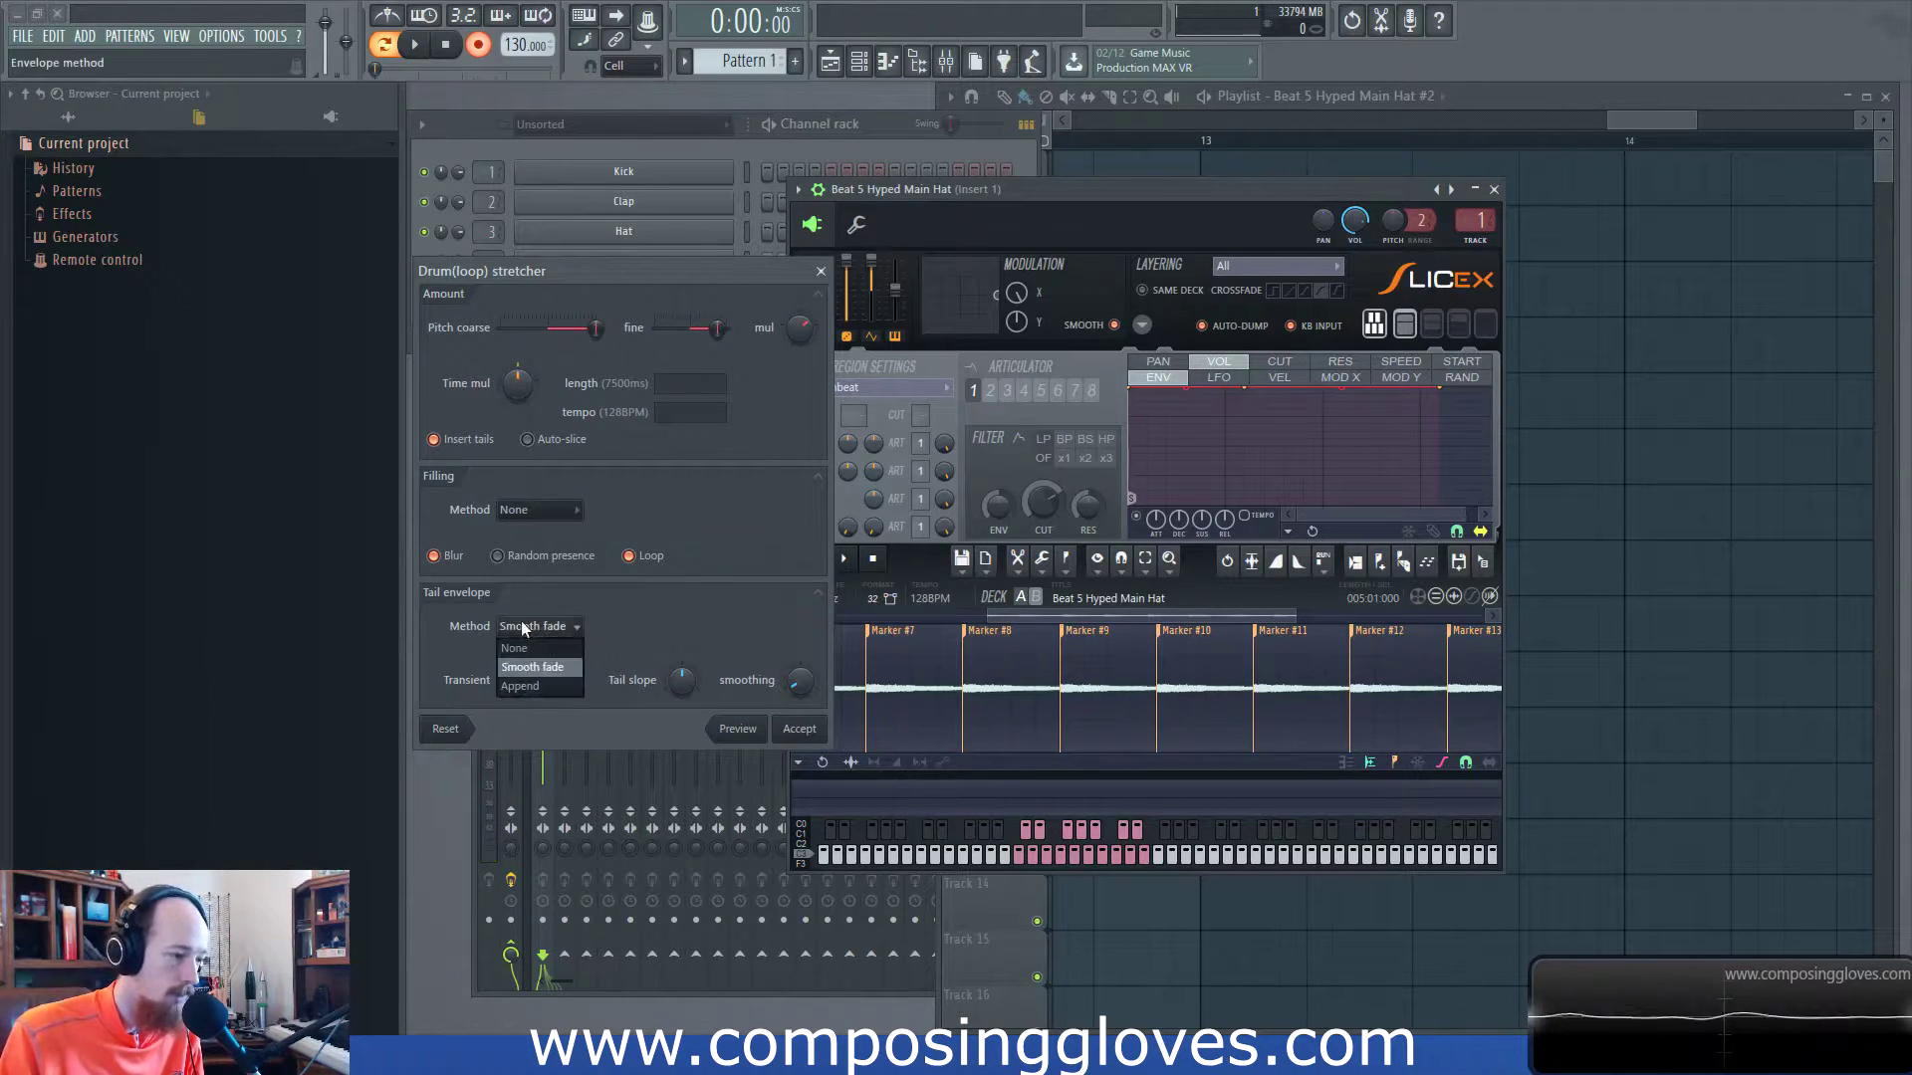
pyautogui.click(588, 632)
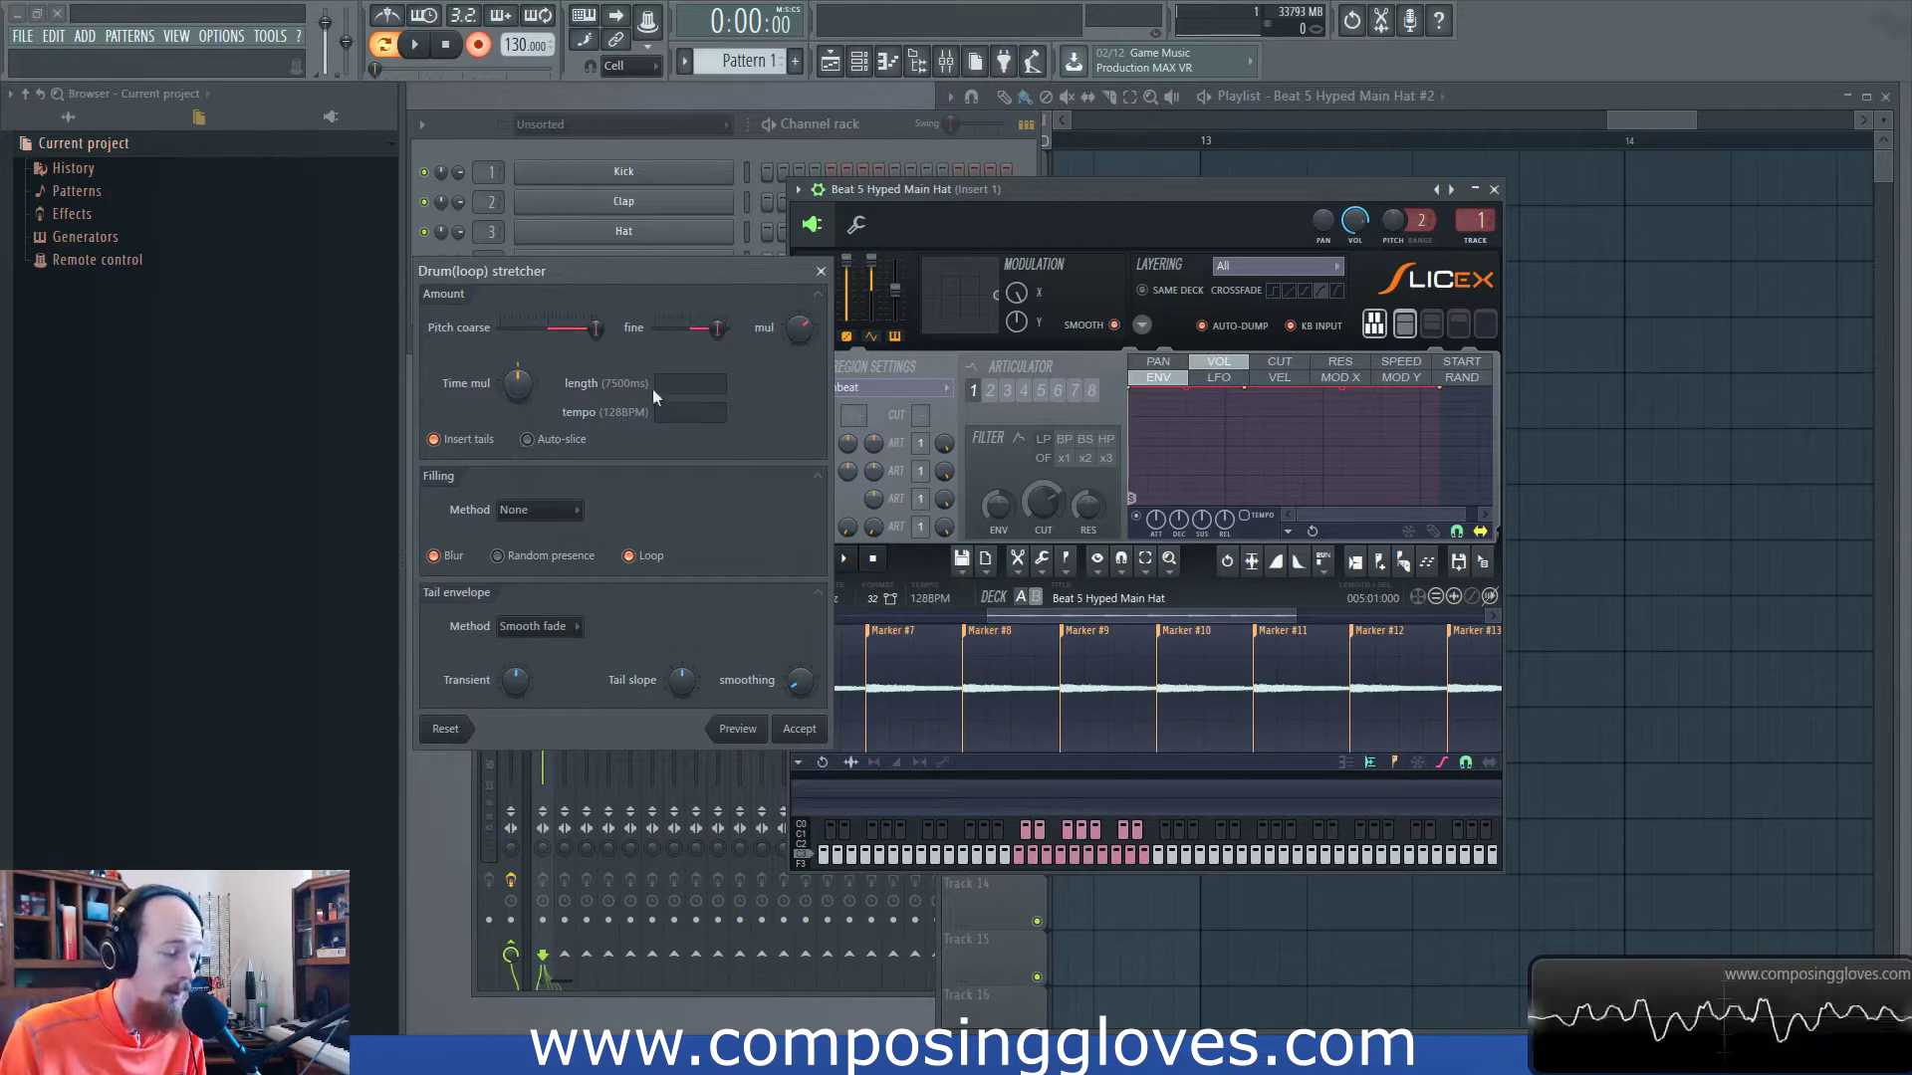
pyautogui.click(823, 272)
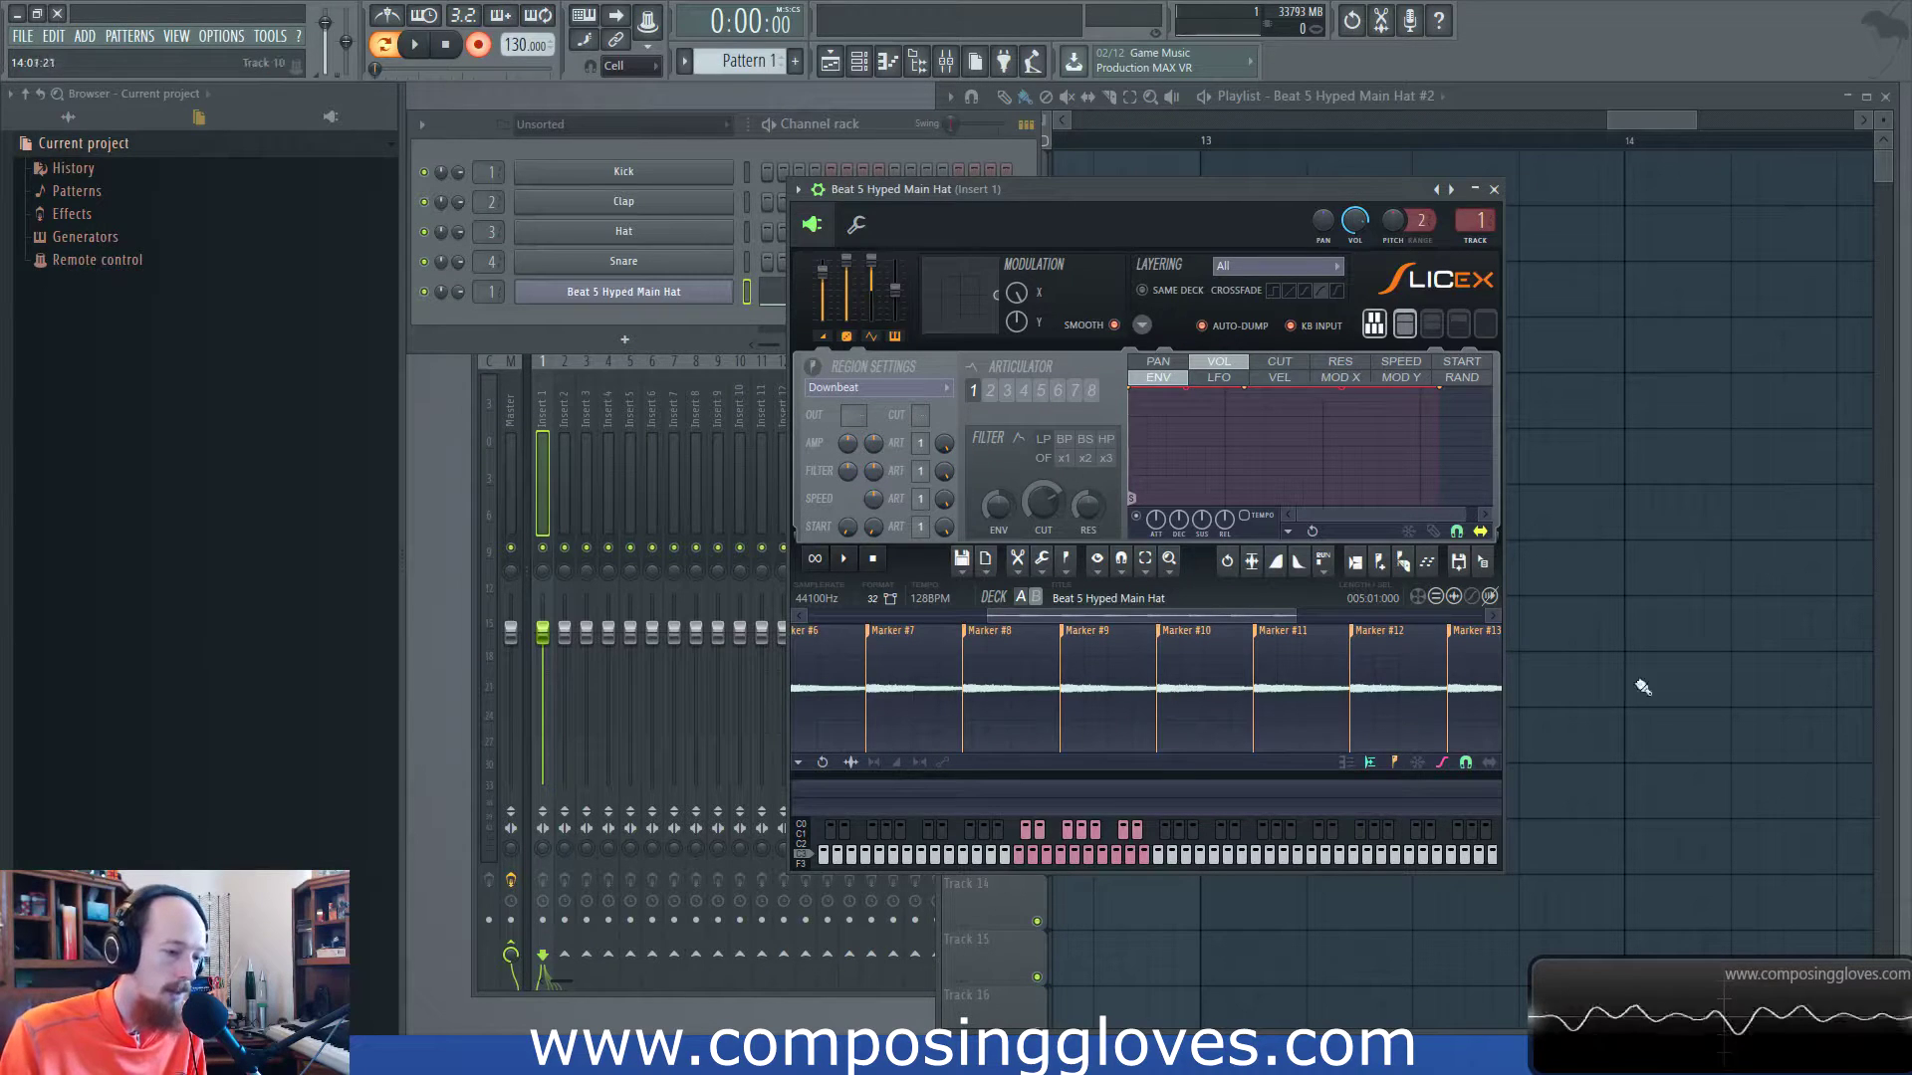
# Turn on slide mode in the wave editor and try moving the Marker #12 slice marker.
pyautogui.click(1488, 762)
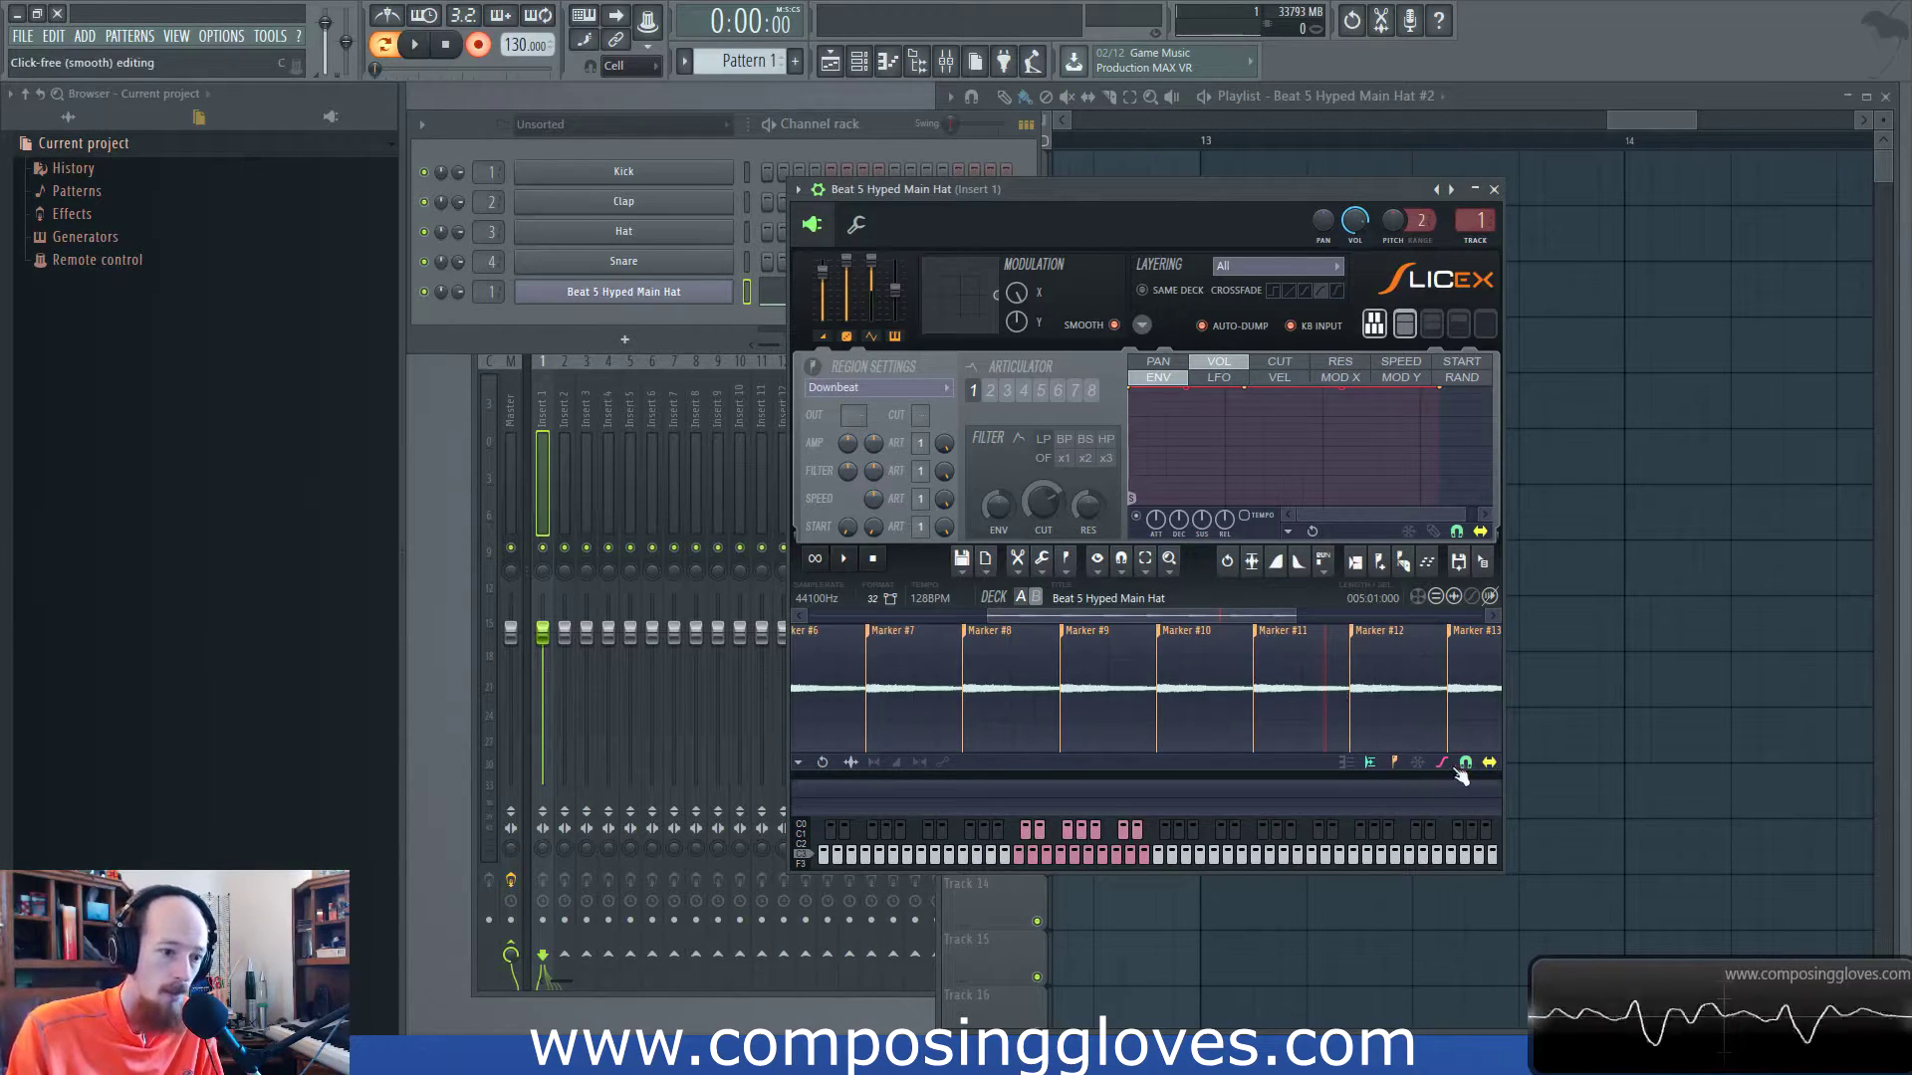
pyautogui.click(1372, 650)
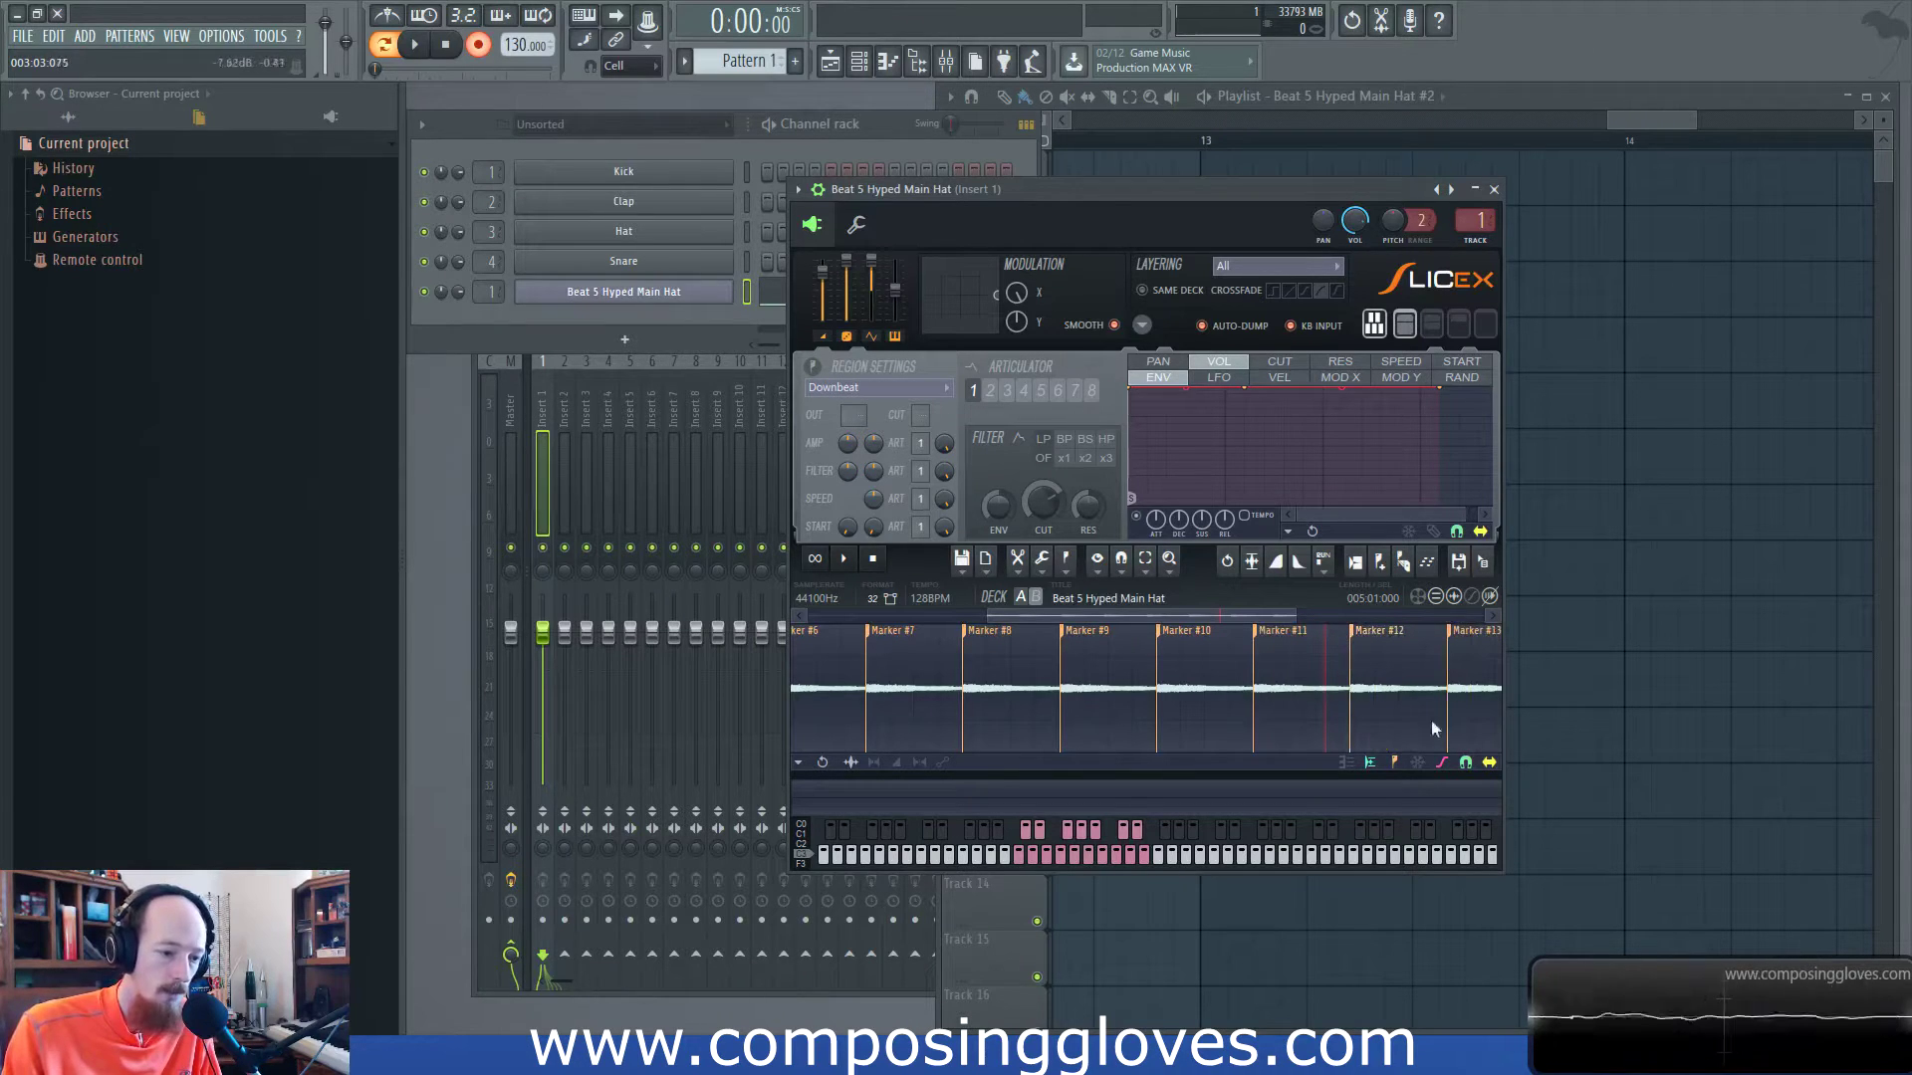
pyautogui.moveTo(1363, 635)
pyautogui.mouseDown()
pyautogui.moveTo(1257, 623)
pyautogui.moveTo(1351, 649)
pyautogui.mouseUp()
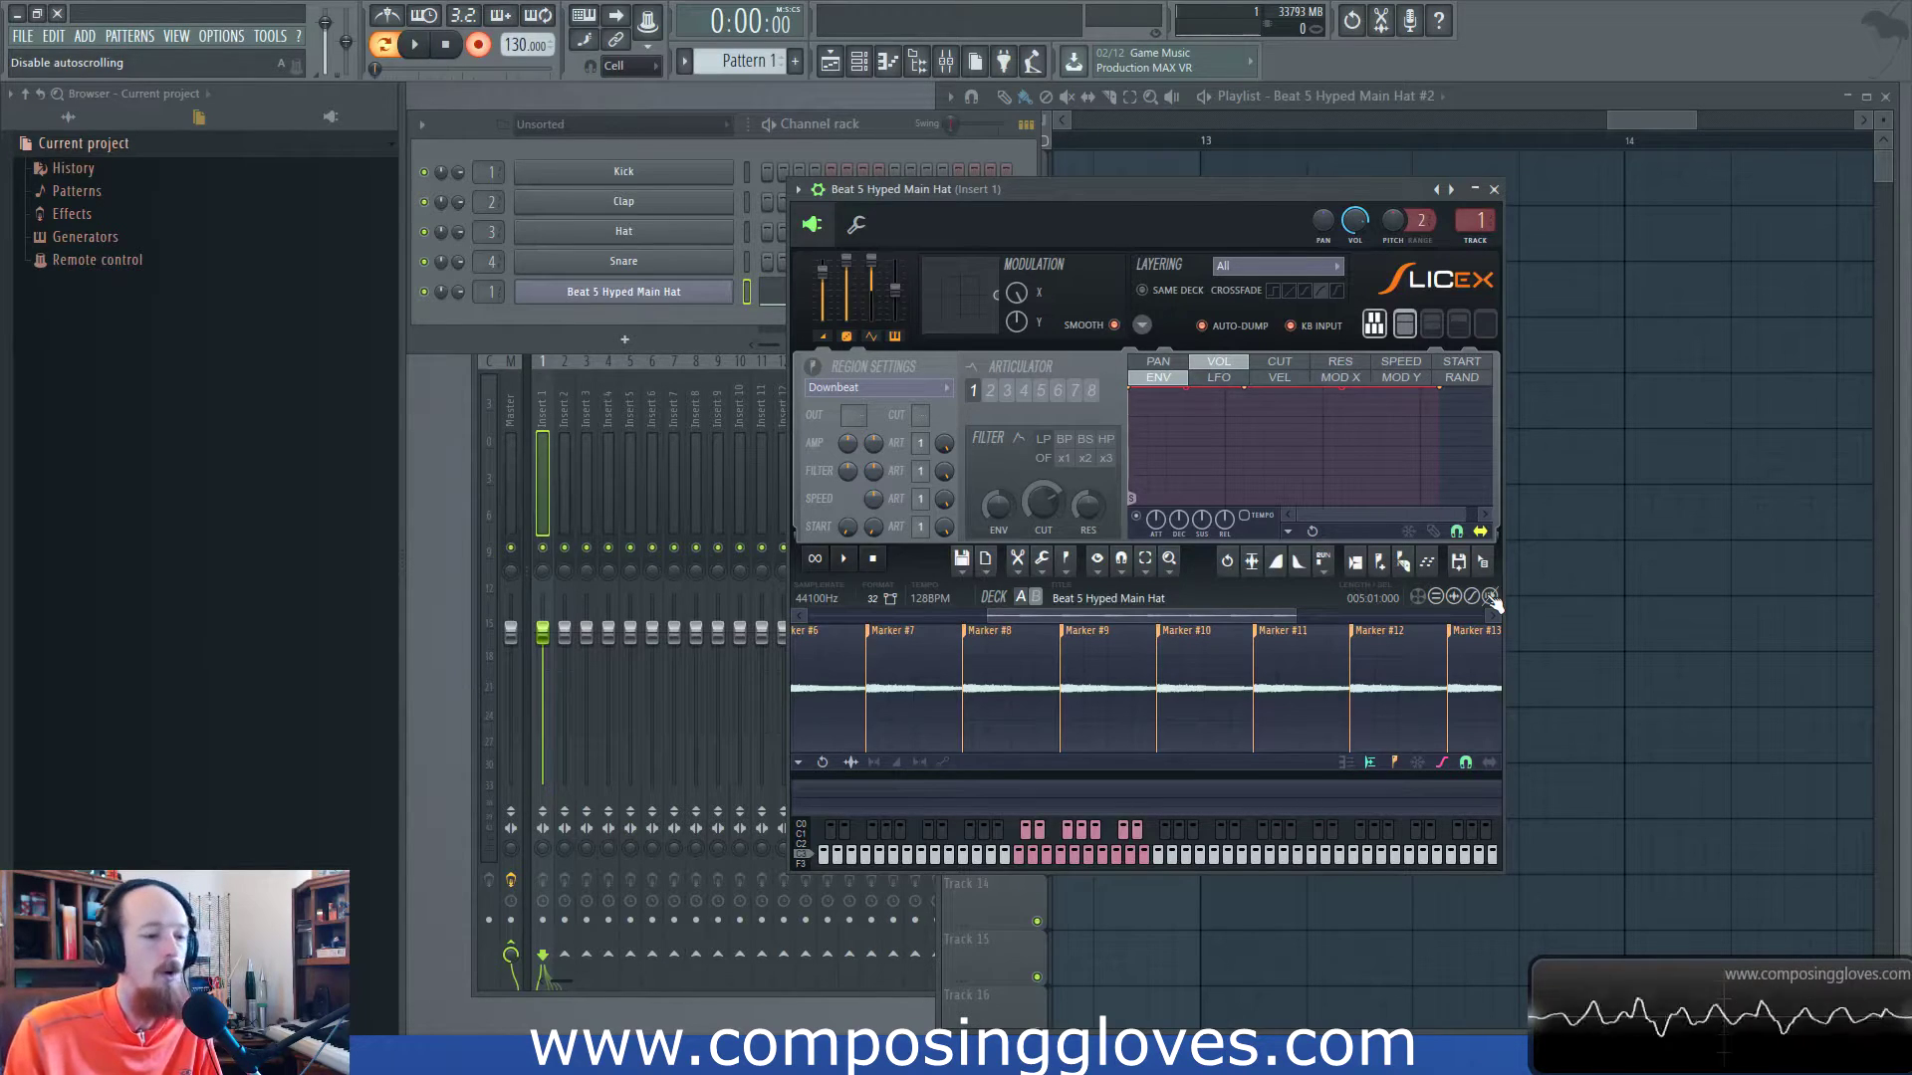
# Play the sample to examine autoscrolling, and scrub through the whole waveform with the scrub wheel.
pyautogui.click(844, 561)
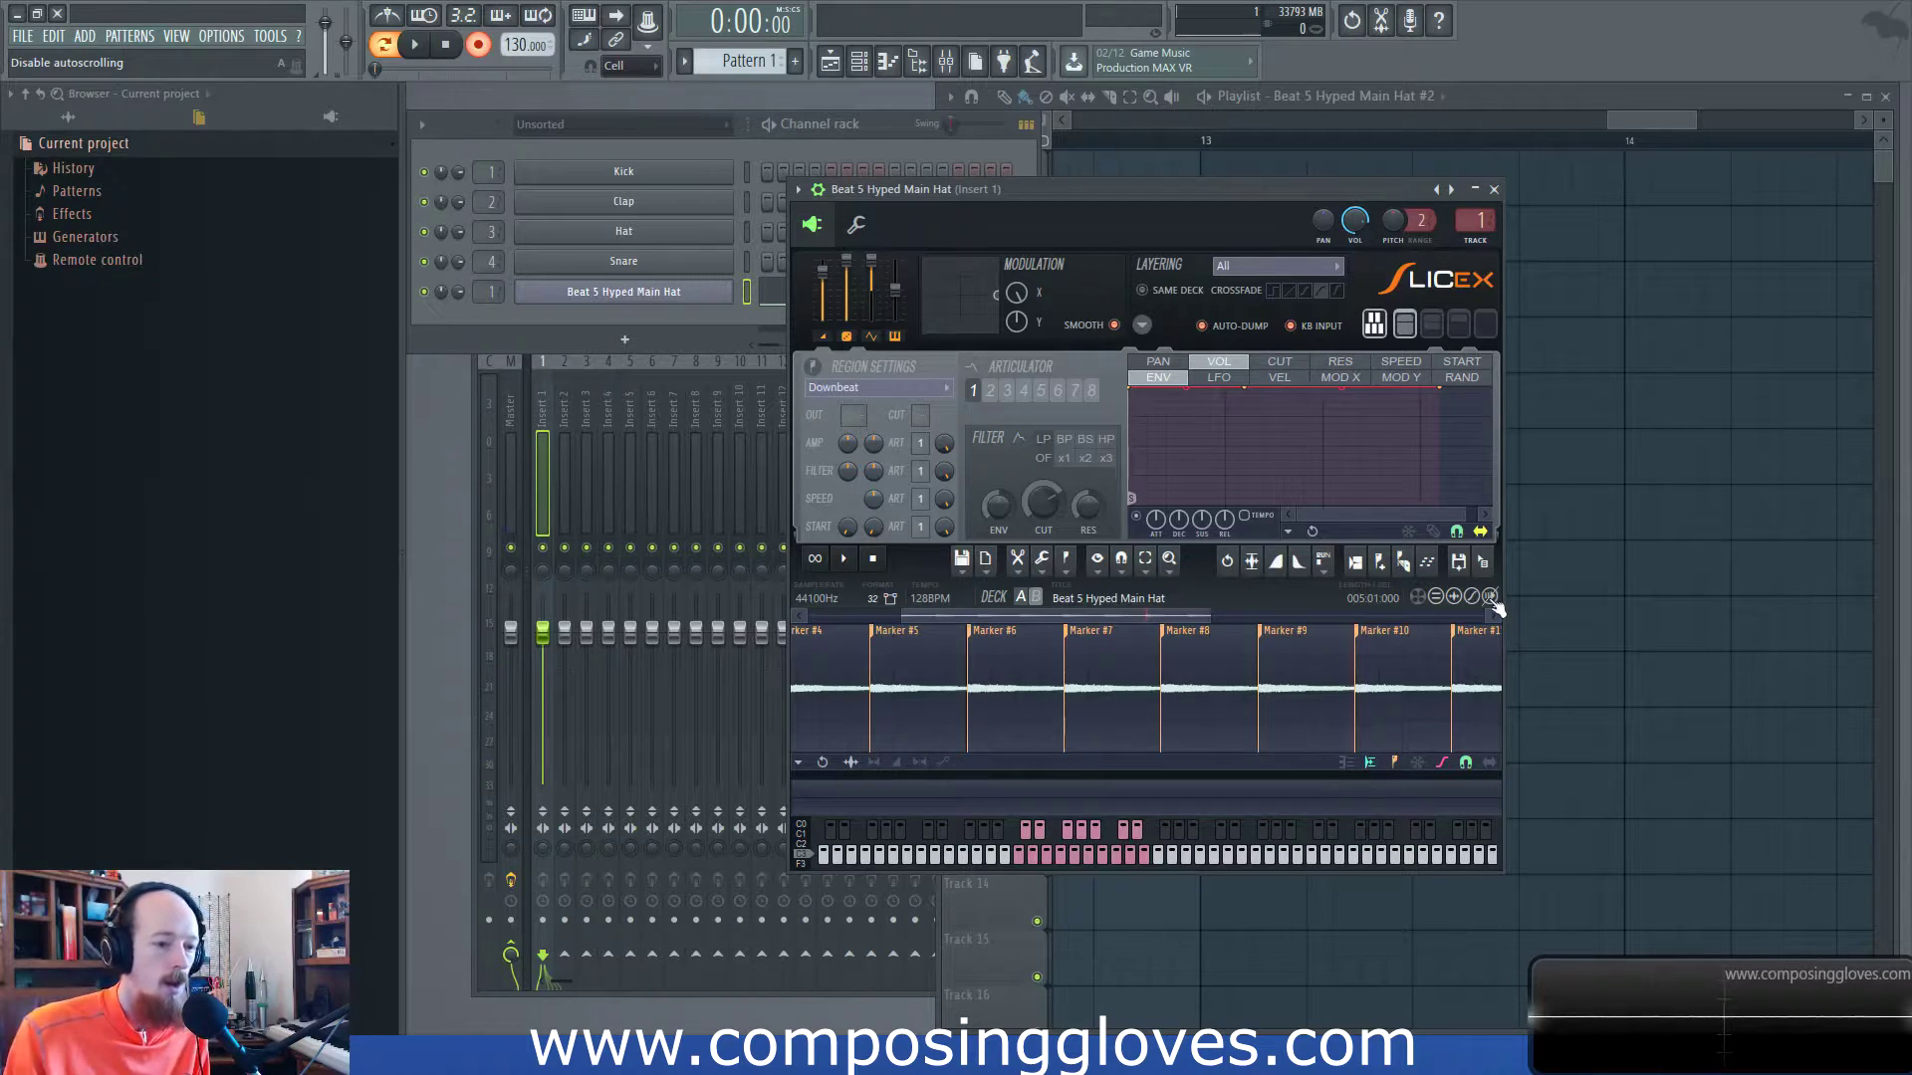
pyautogui.scroll(-6, 1262, 704)
pyautogui.scroll(-1, 1262, 703)
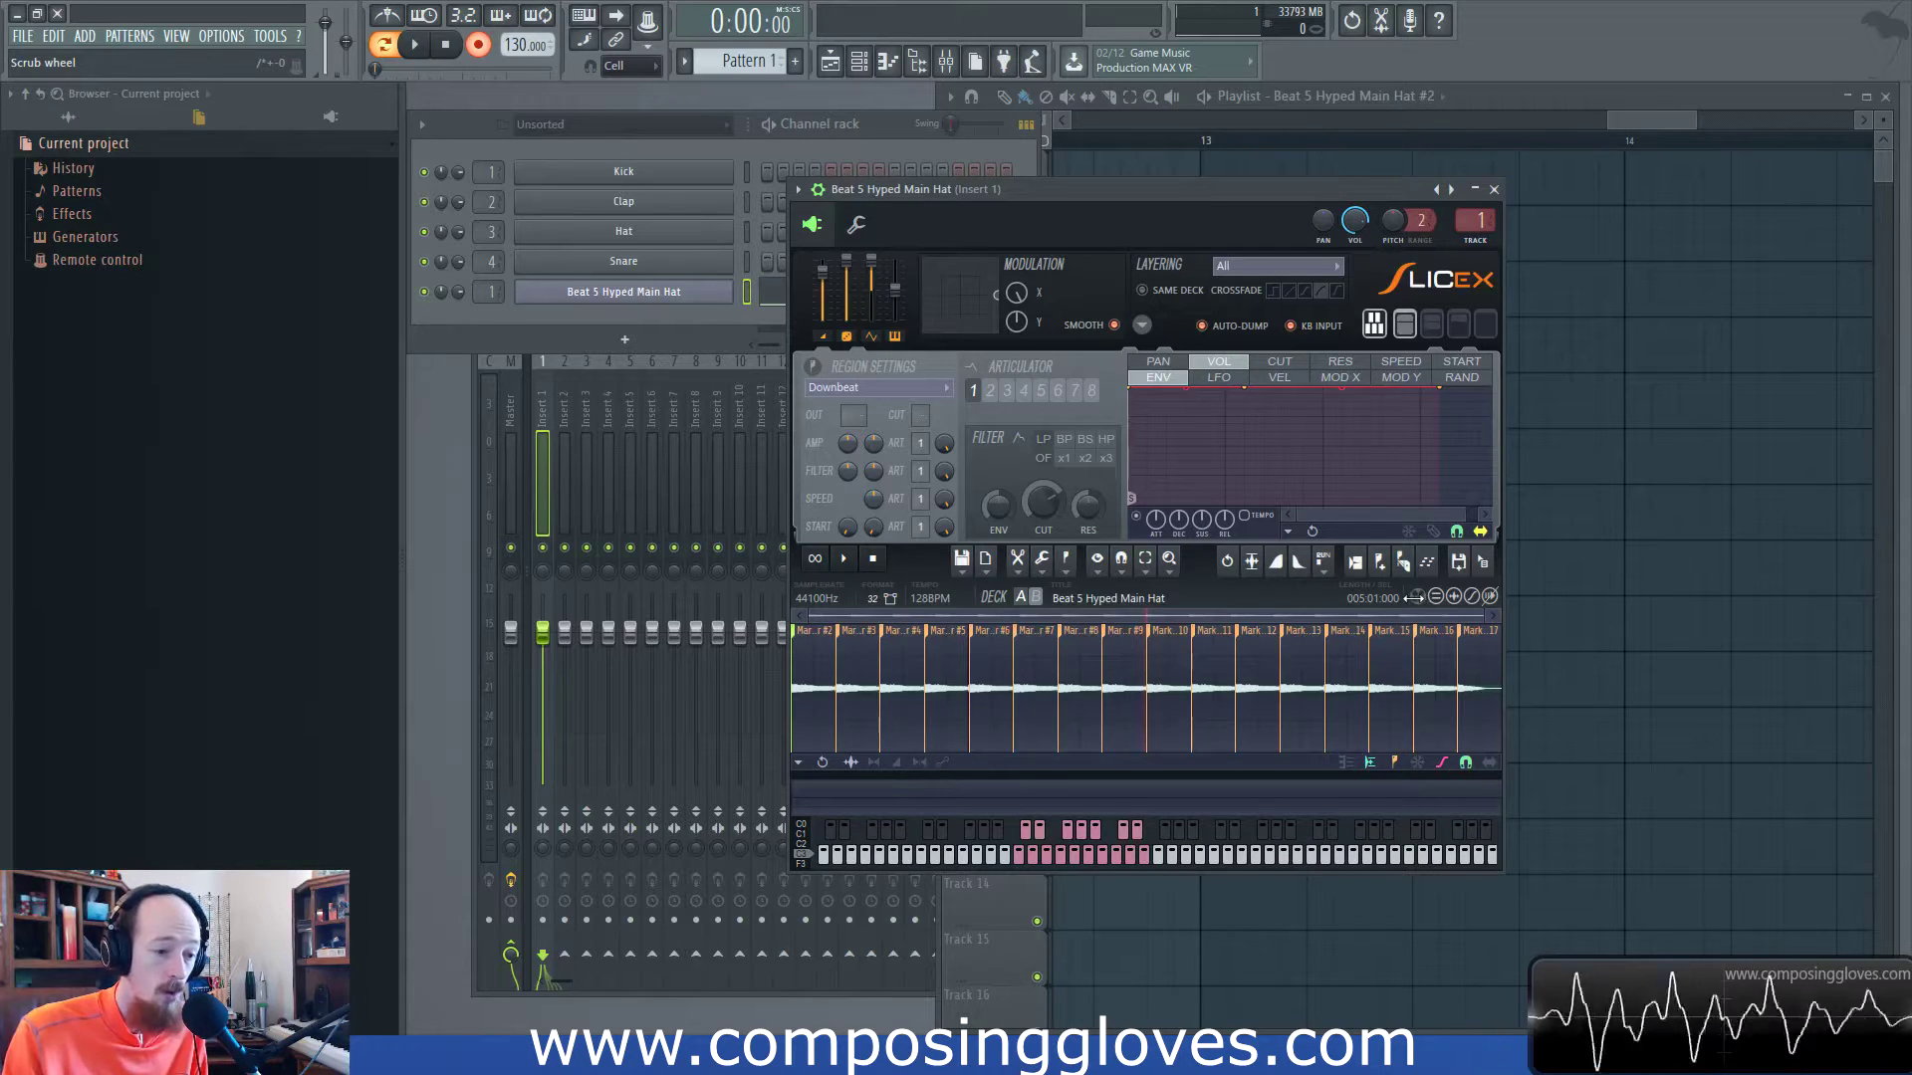
pyautogui.moveTo(1416, 596); pyautogui.dragTo(1382, 607)
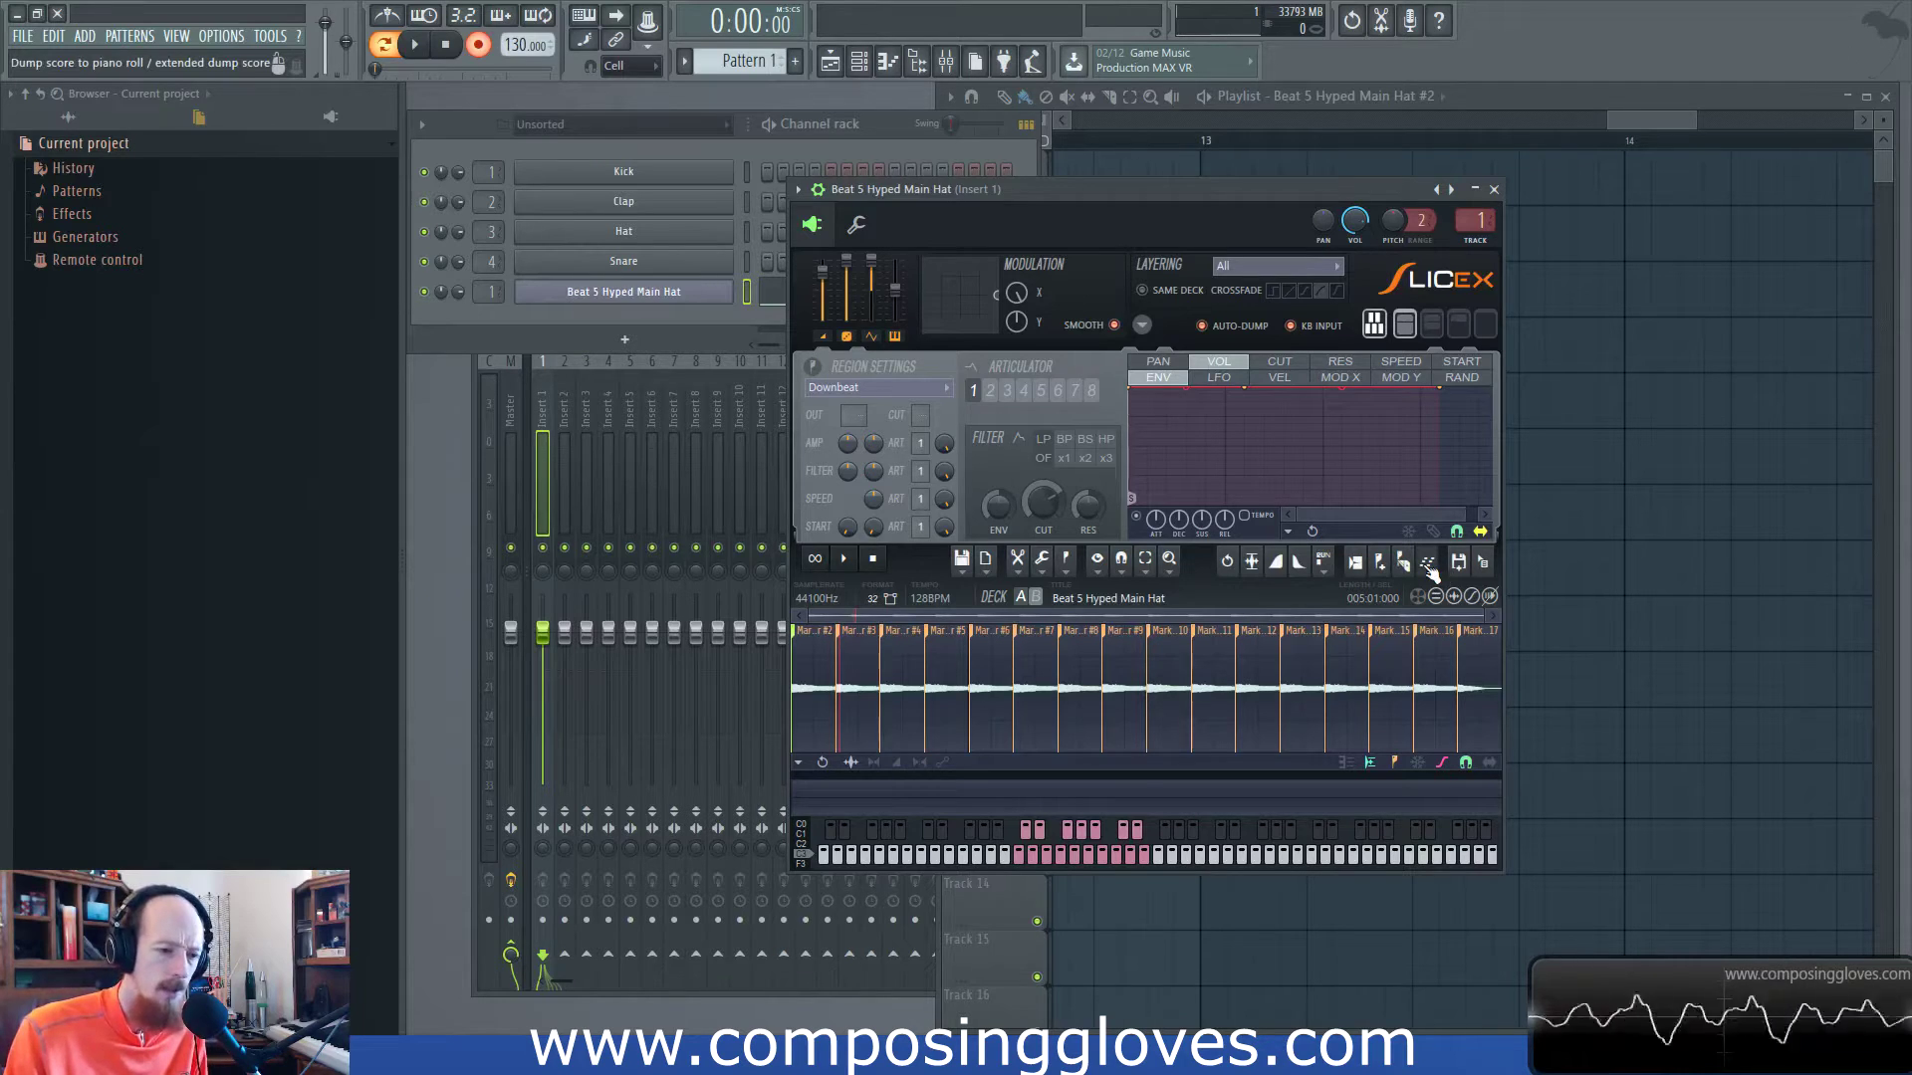
# Open the Beat 5 Hyped Main Hat piano roll and arrange it side by side with the Slicex window.
pyautogui.moveTo(1137, 203); pyautogui.dragTo(1437, 183)
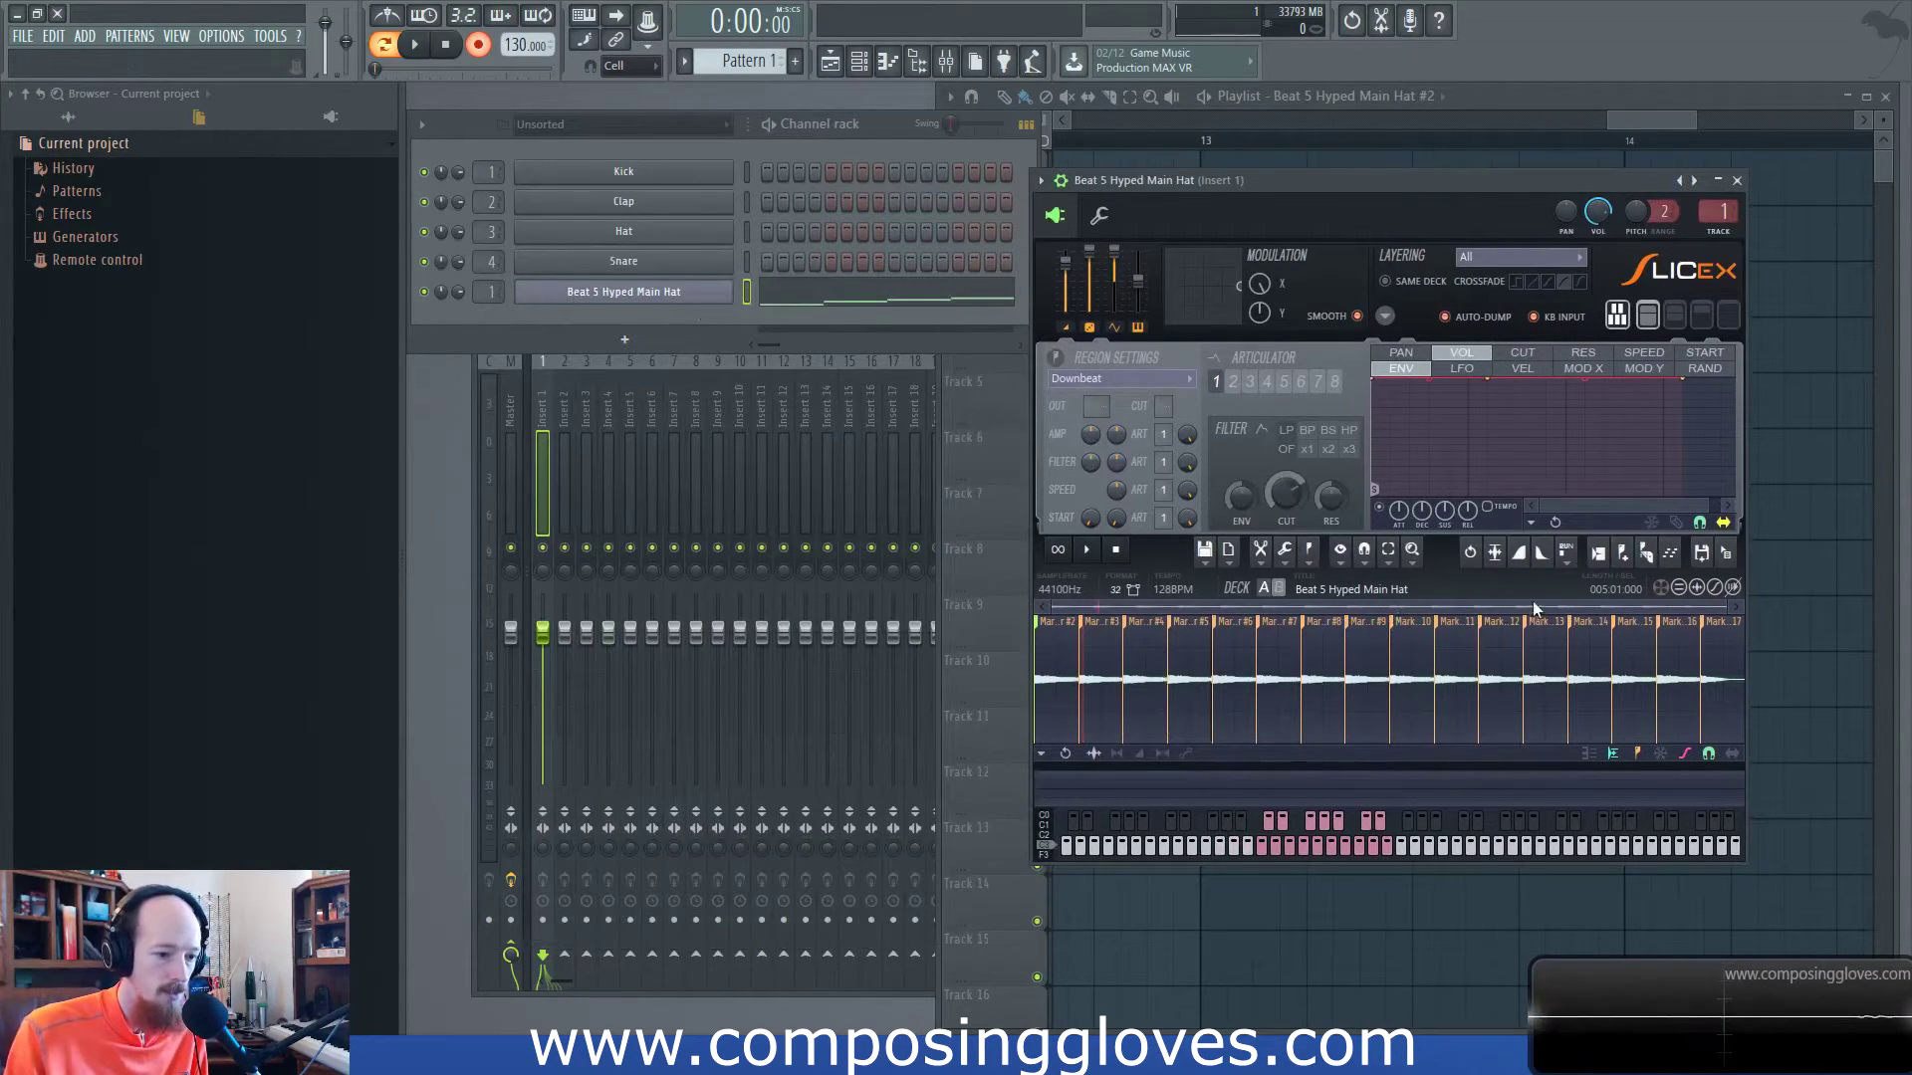
pyautogui.click(810, 297)
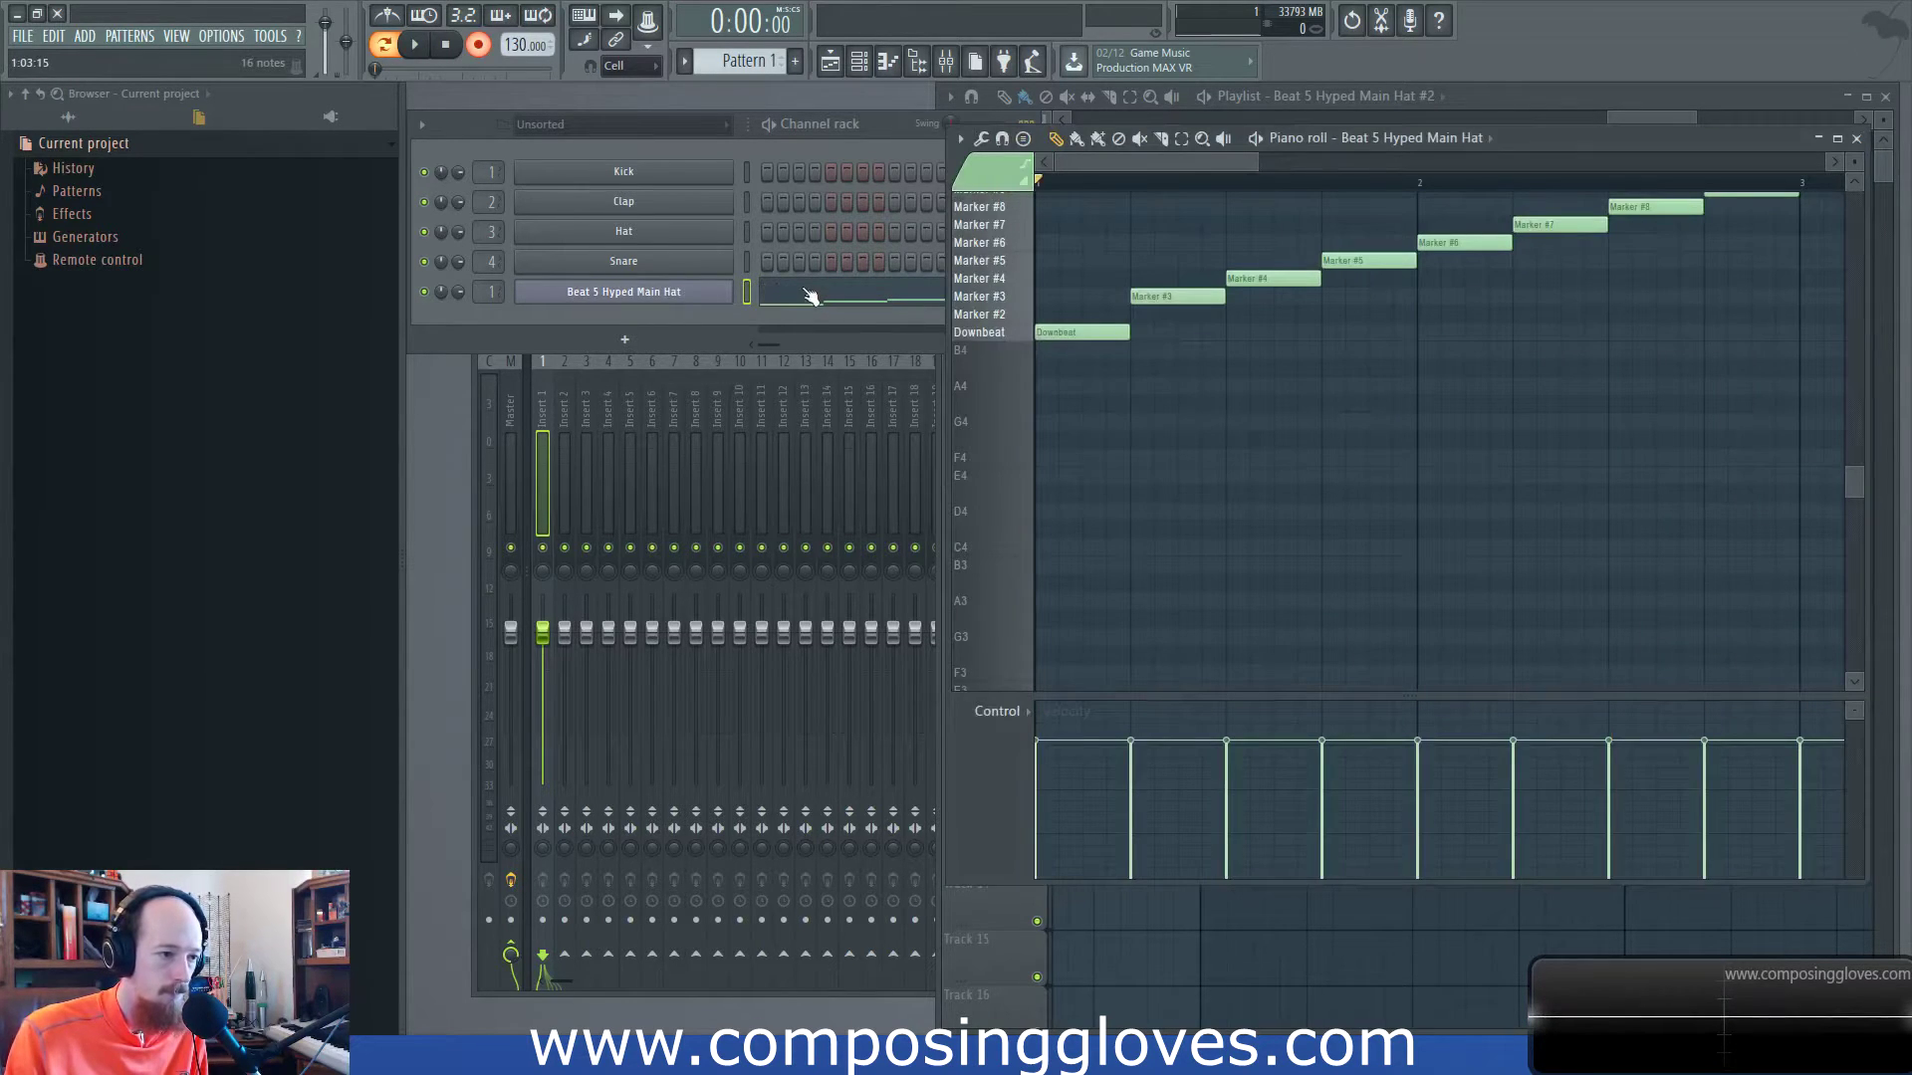
pyautogui.moveTo(1562, 143); pyautogui.dragTo(780, 189)
pyautogui.moveTo(1386, 177); pyautogui.dragTo(1428, 153)
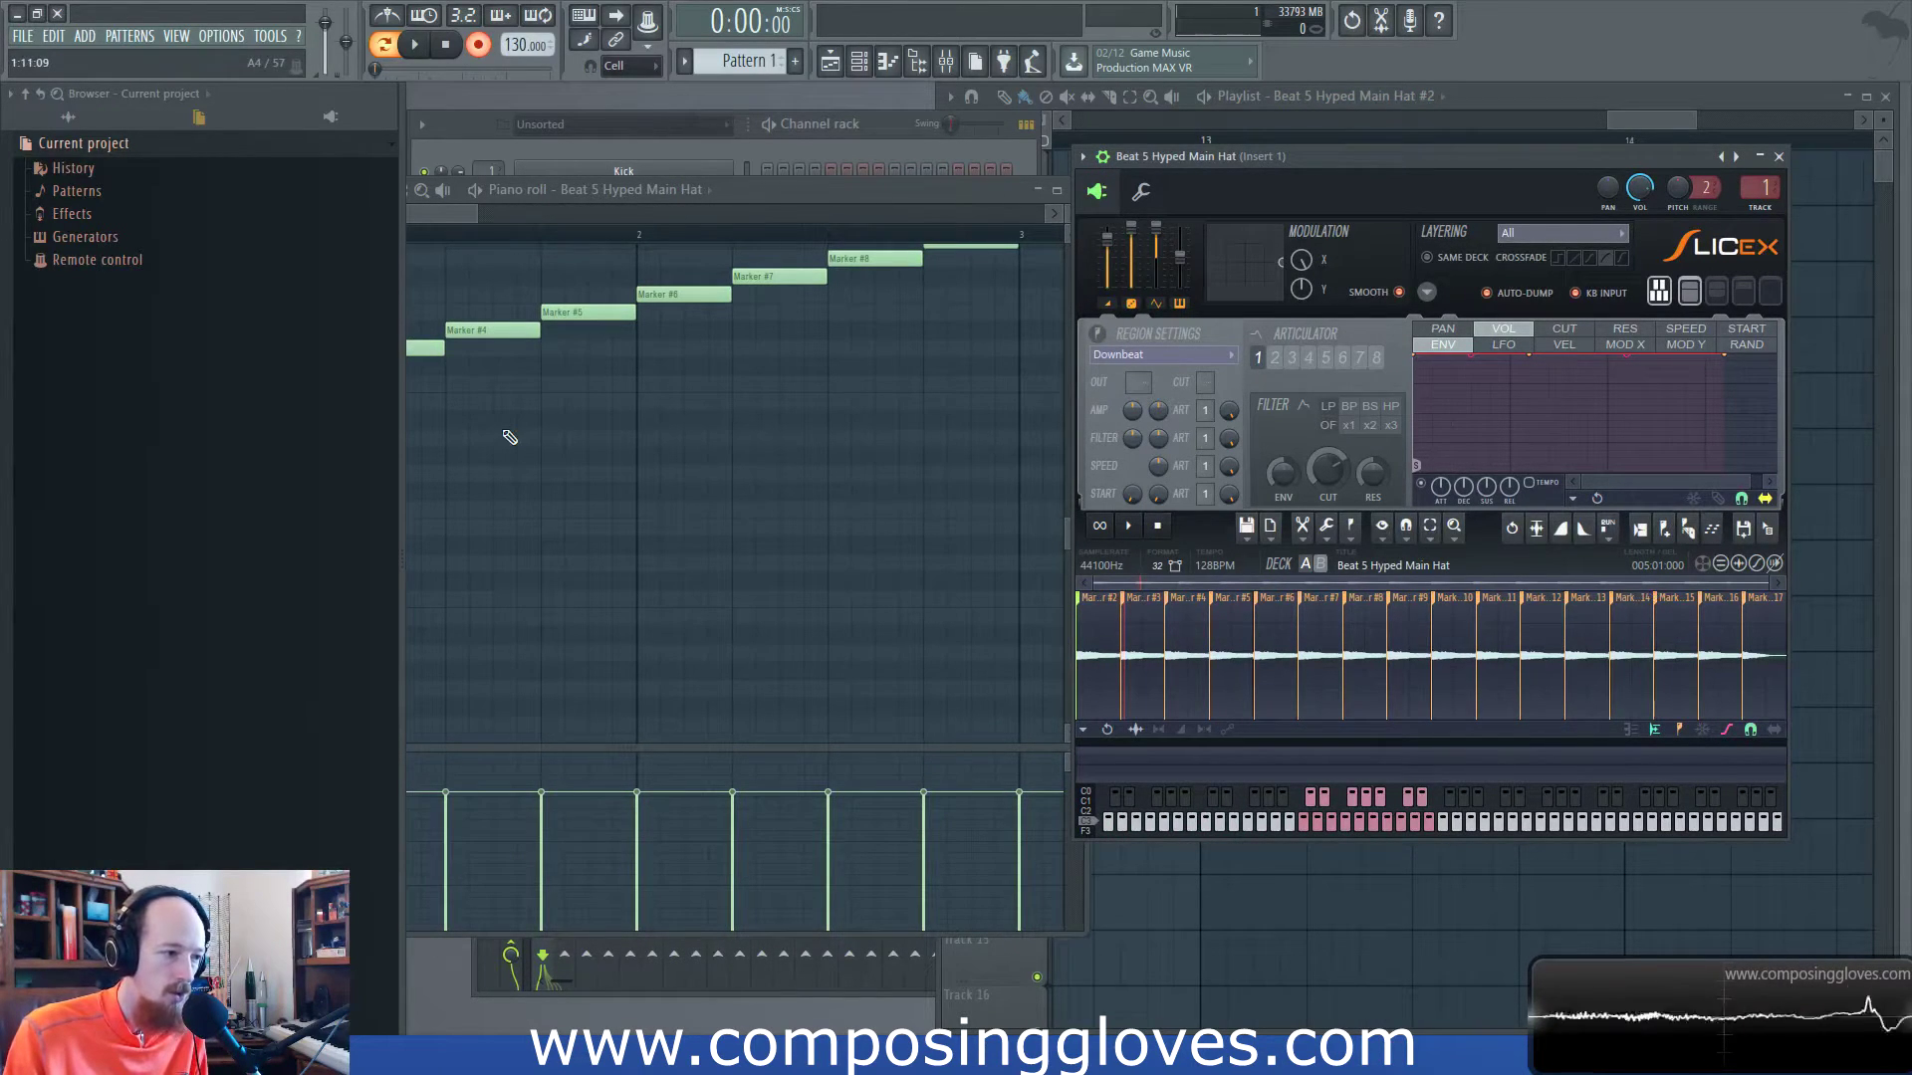
pyautogui.moveTo(786, 188); pyautogui.dragTo(882, 202)
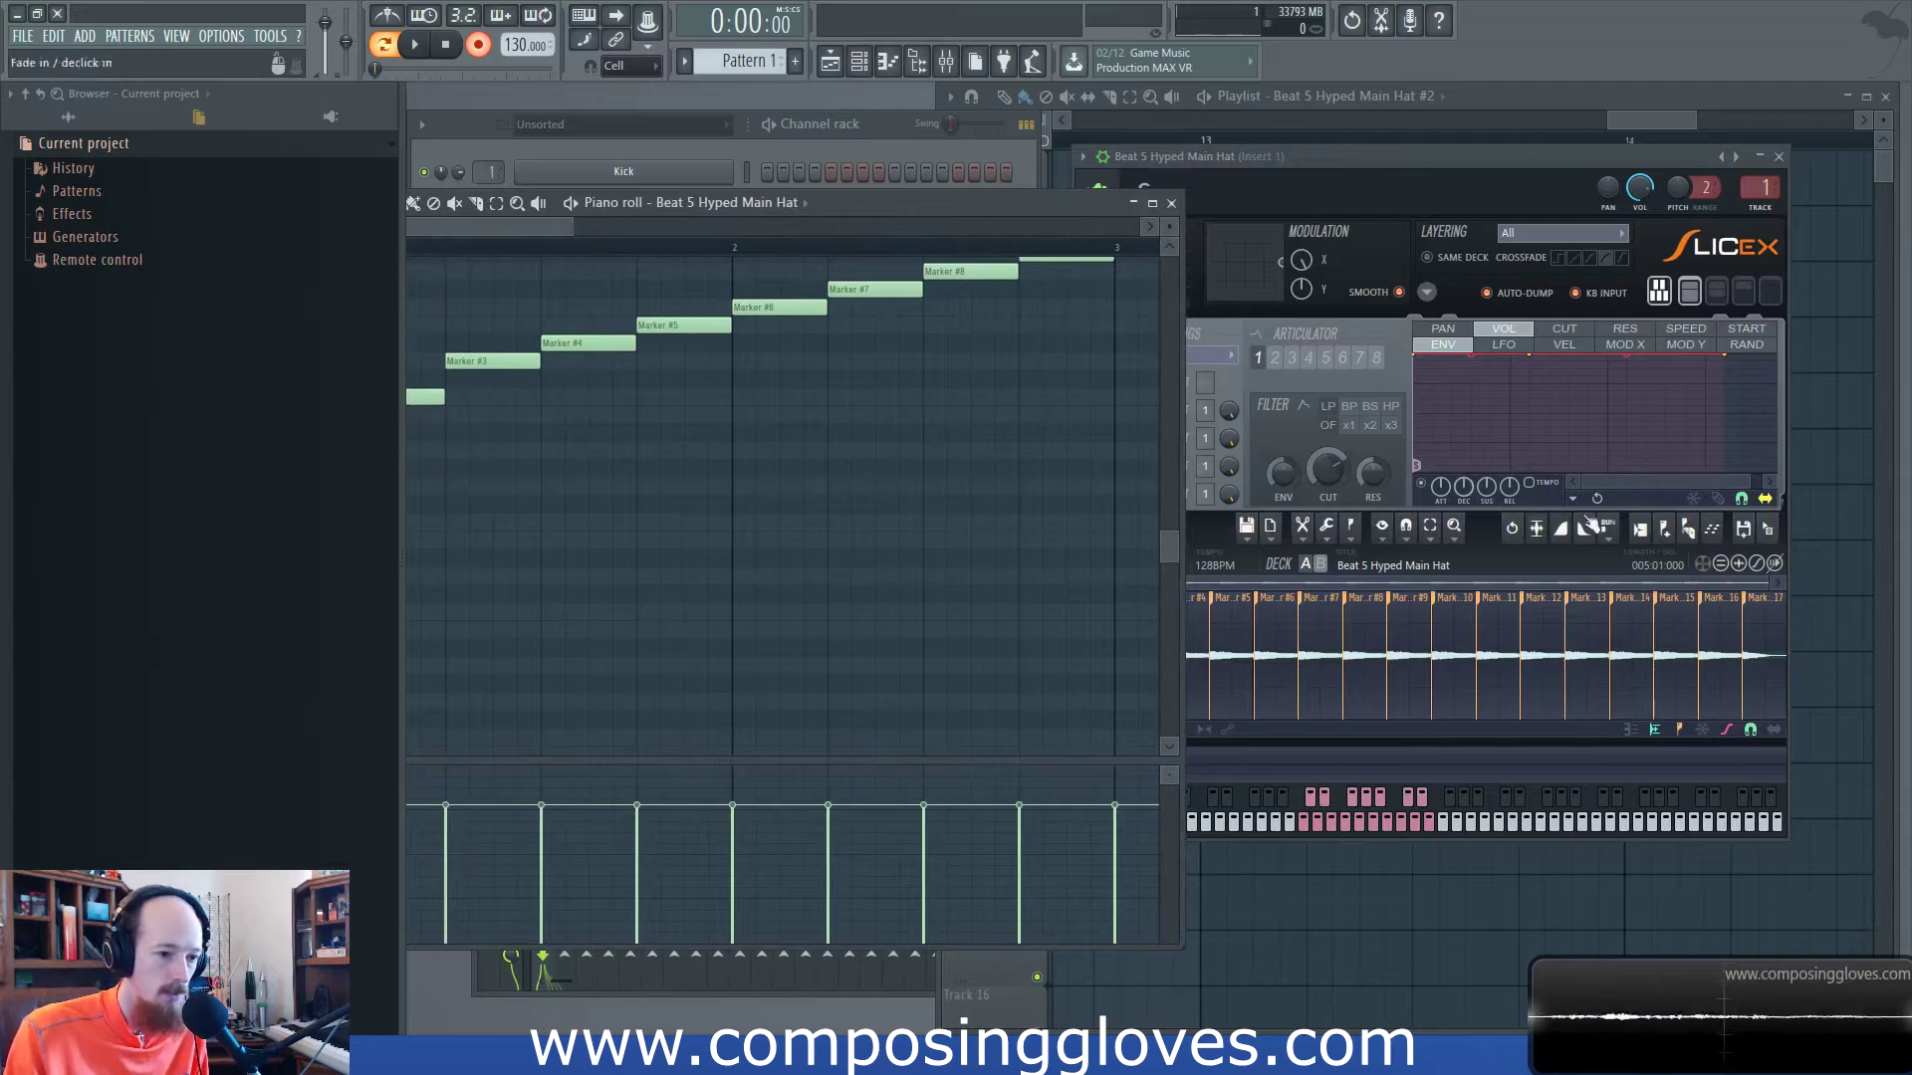
# Try dumping the score to the piano roll with the Flatten (groove), Swing and Accentuate beat variations.
pyautogui.click(1721, 528)
pyautogui.click(1760, 576)
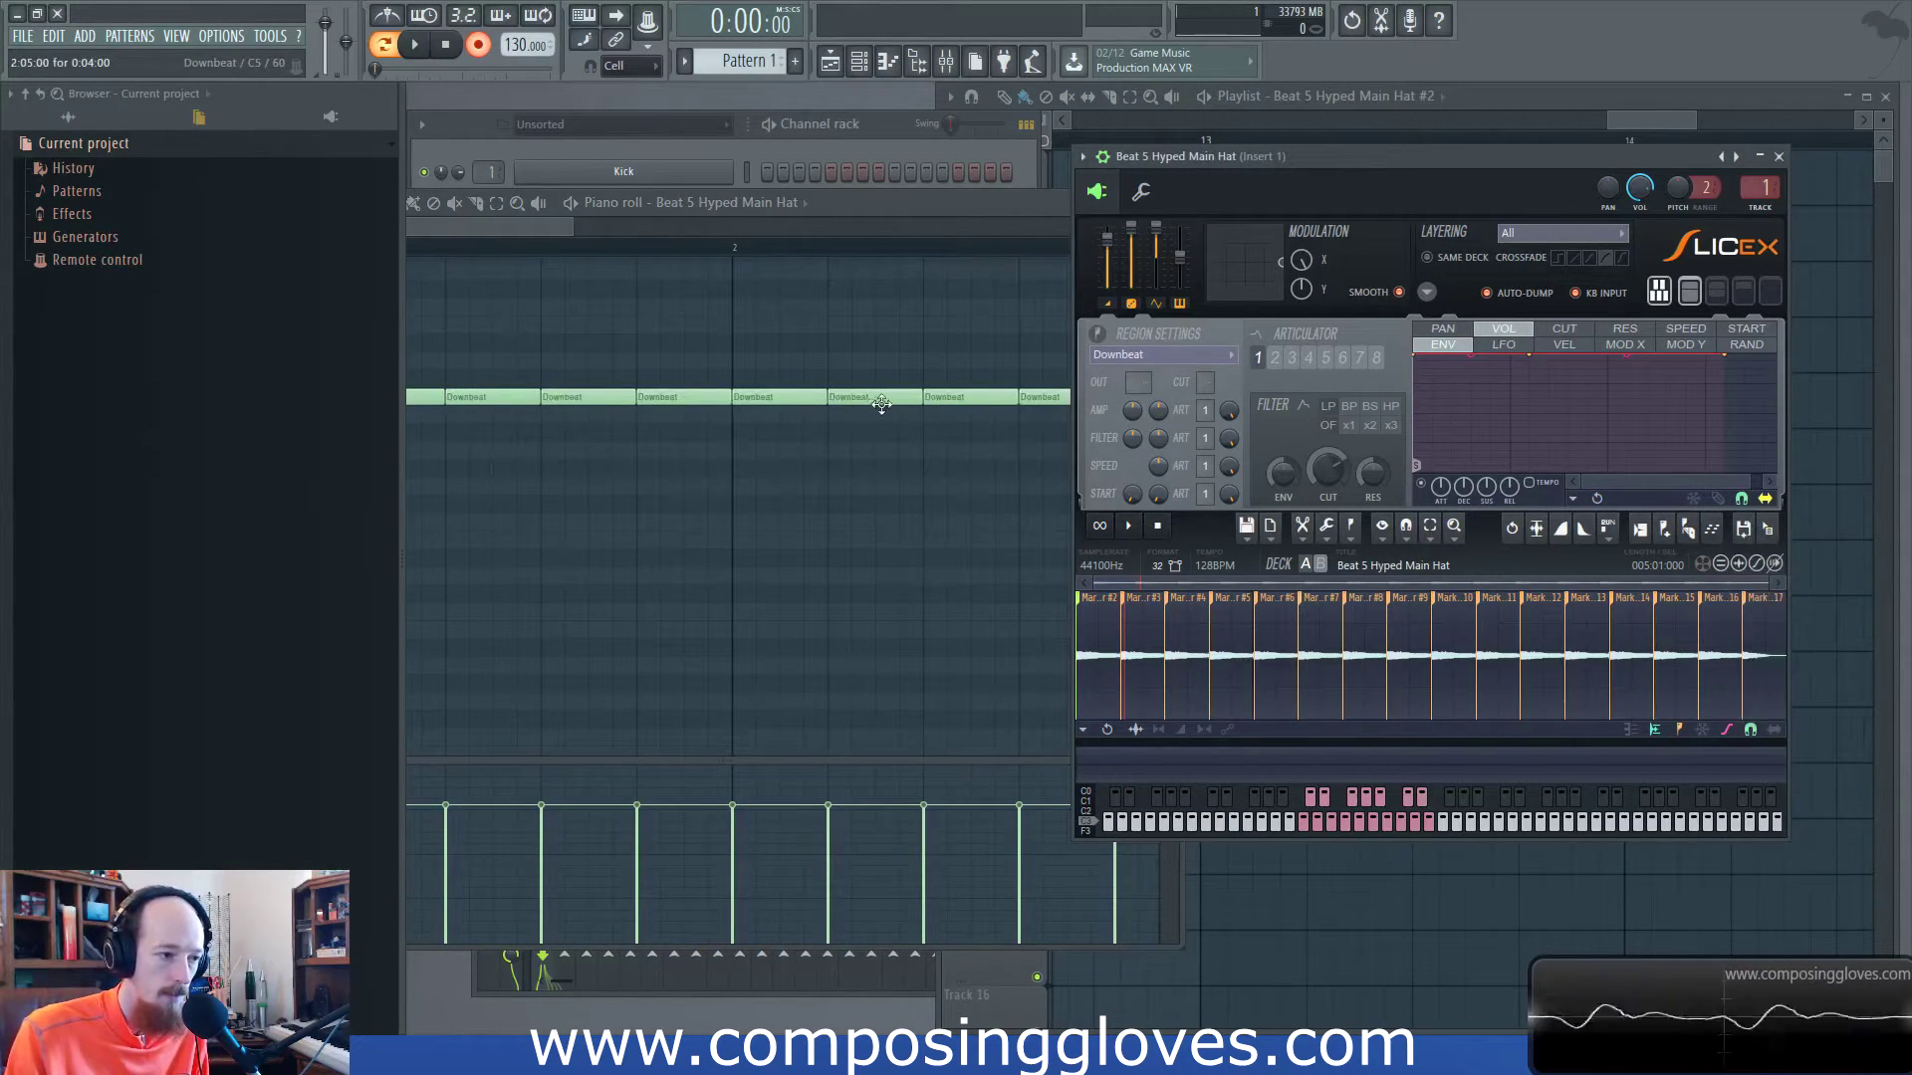
pyautogui.click(1708, 530)
pyautogui.click(1812, 681)
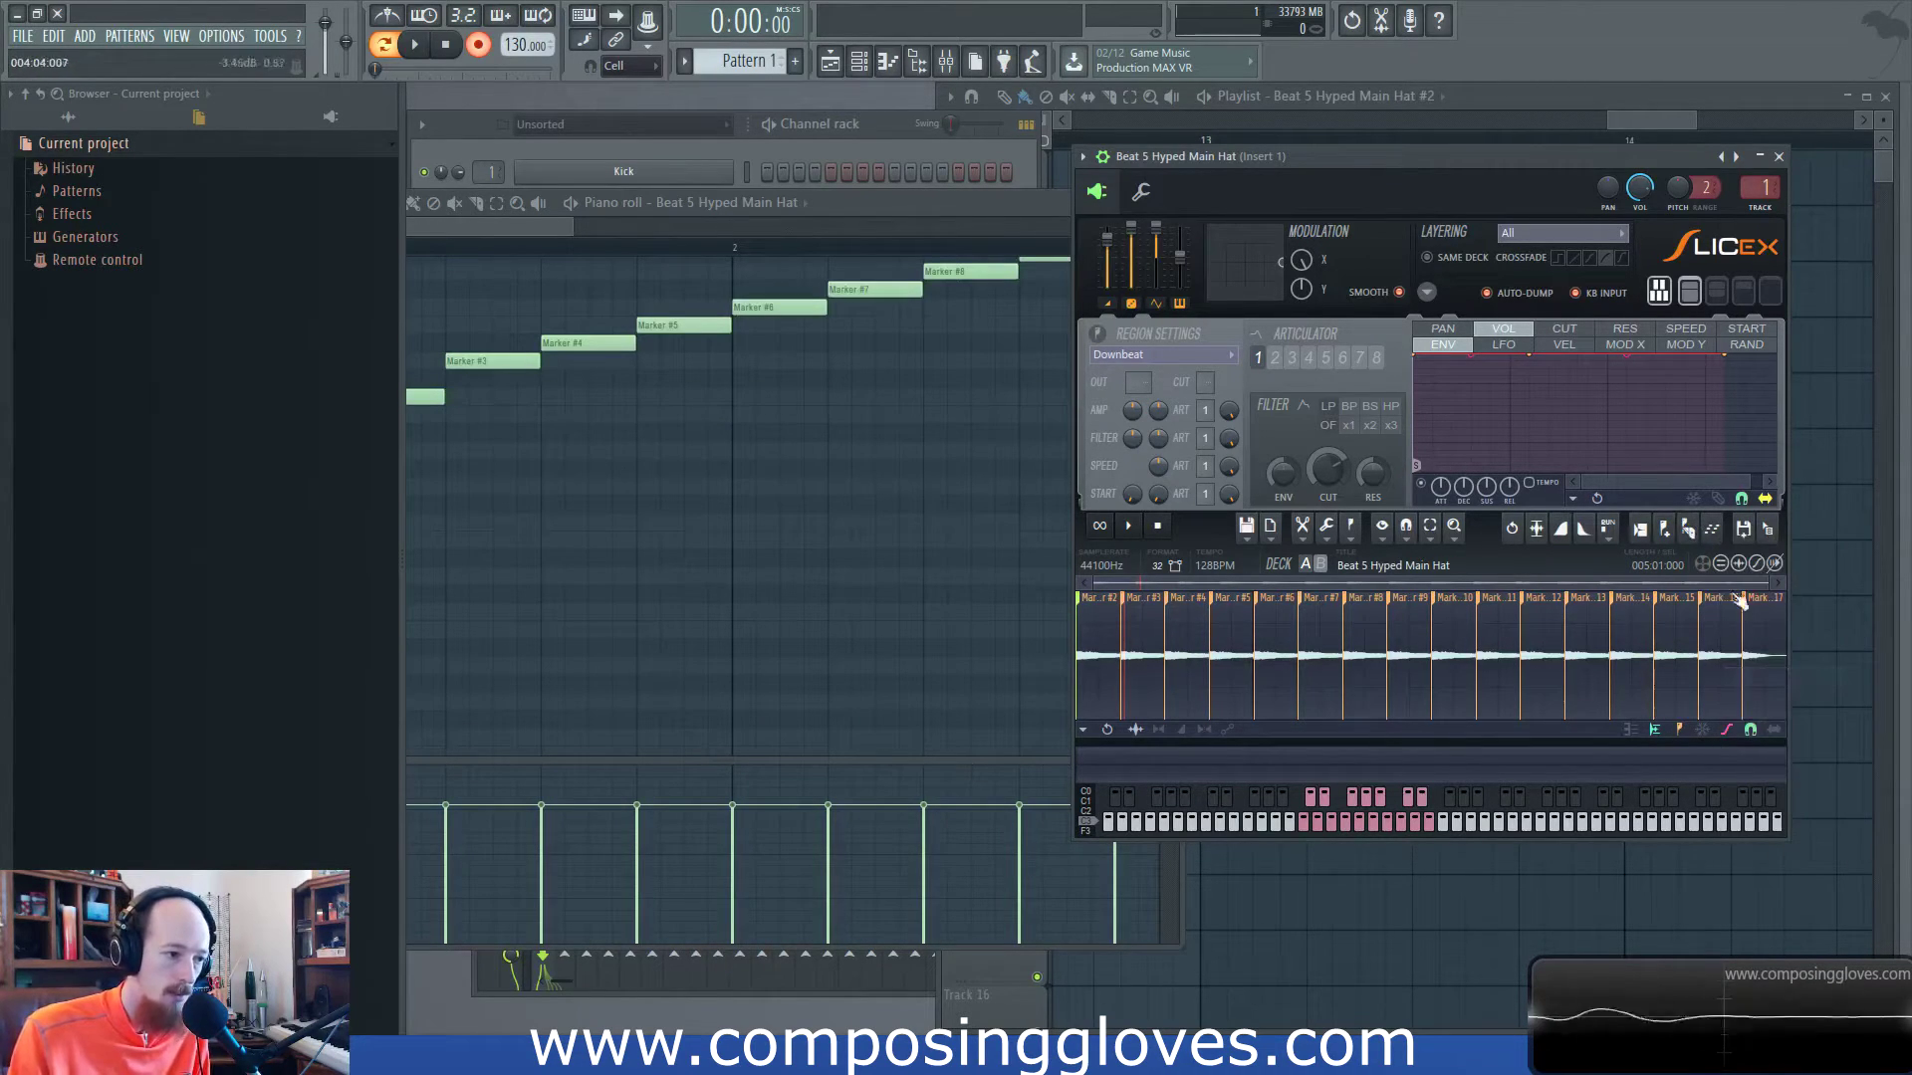
pyautogui.click(1711, 529)
pyautogui.click(1773, 713)
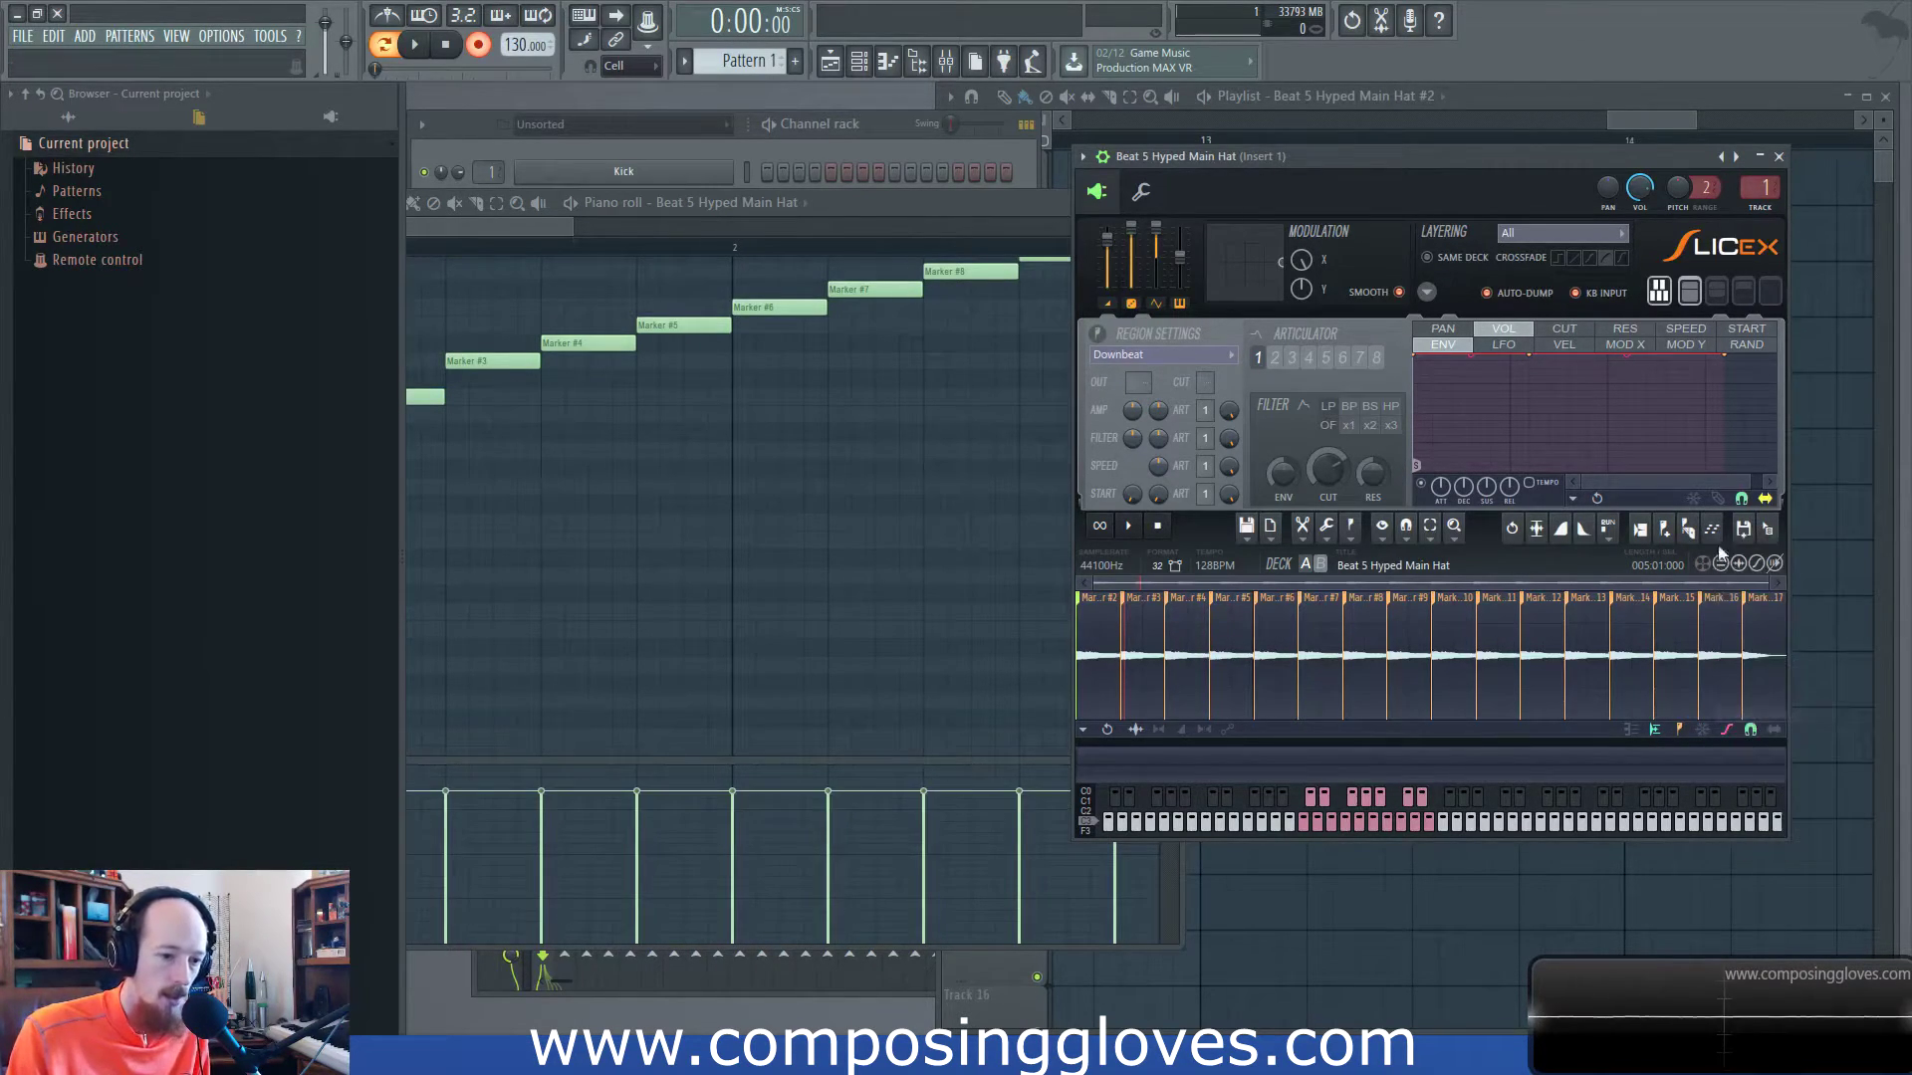
# Dump the score to the piano roll with the Crazy variation, and look over the remaining variations.
pyautogui.click(1711, 529)
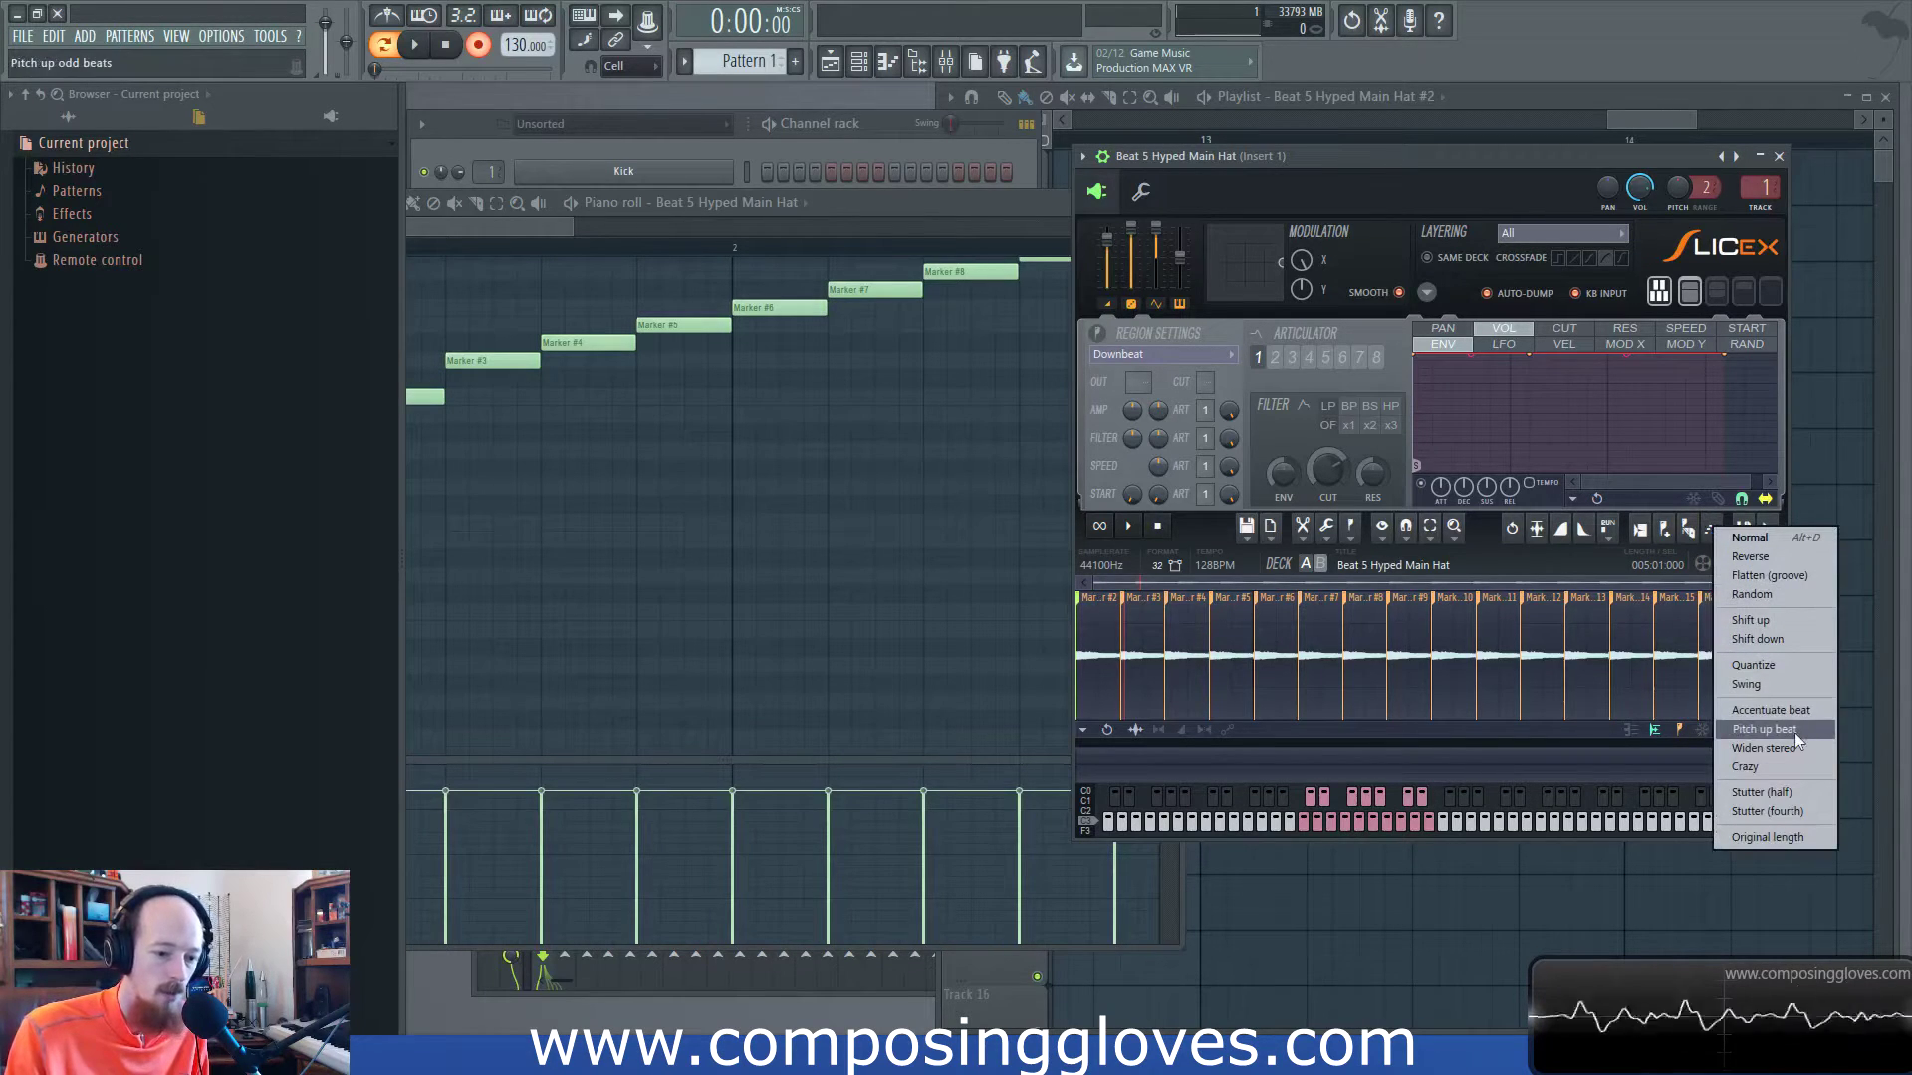
pyautogui.click(1810, 769)
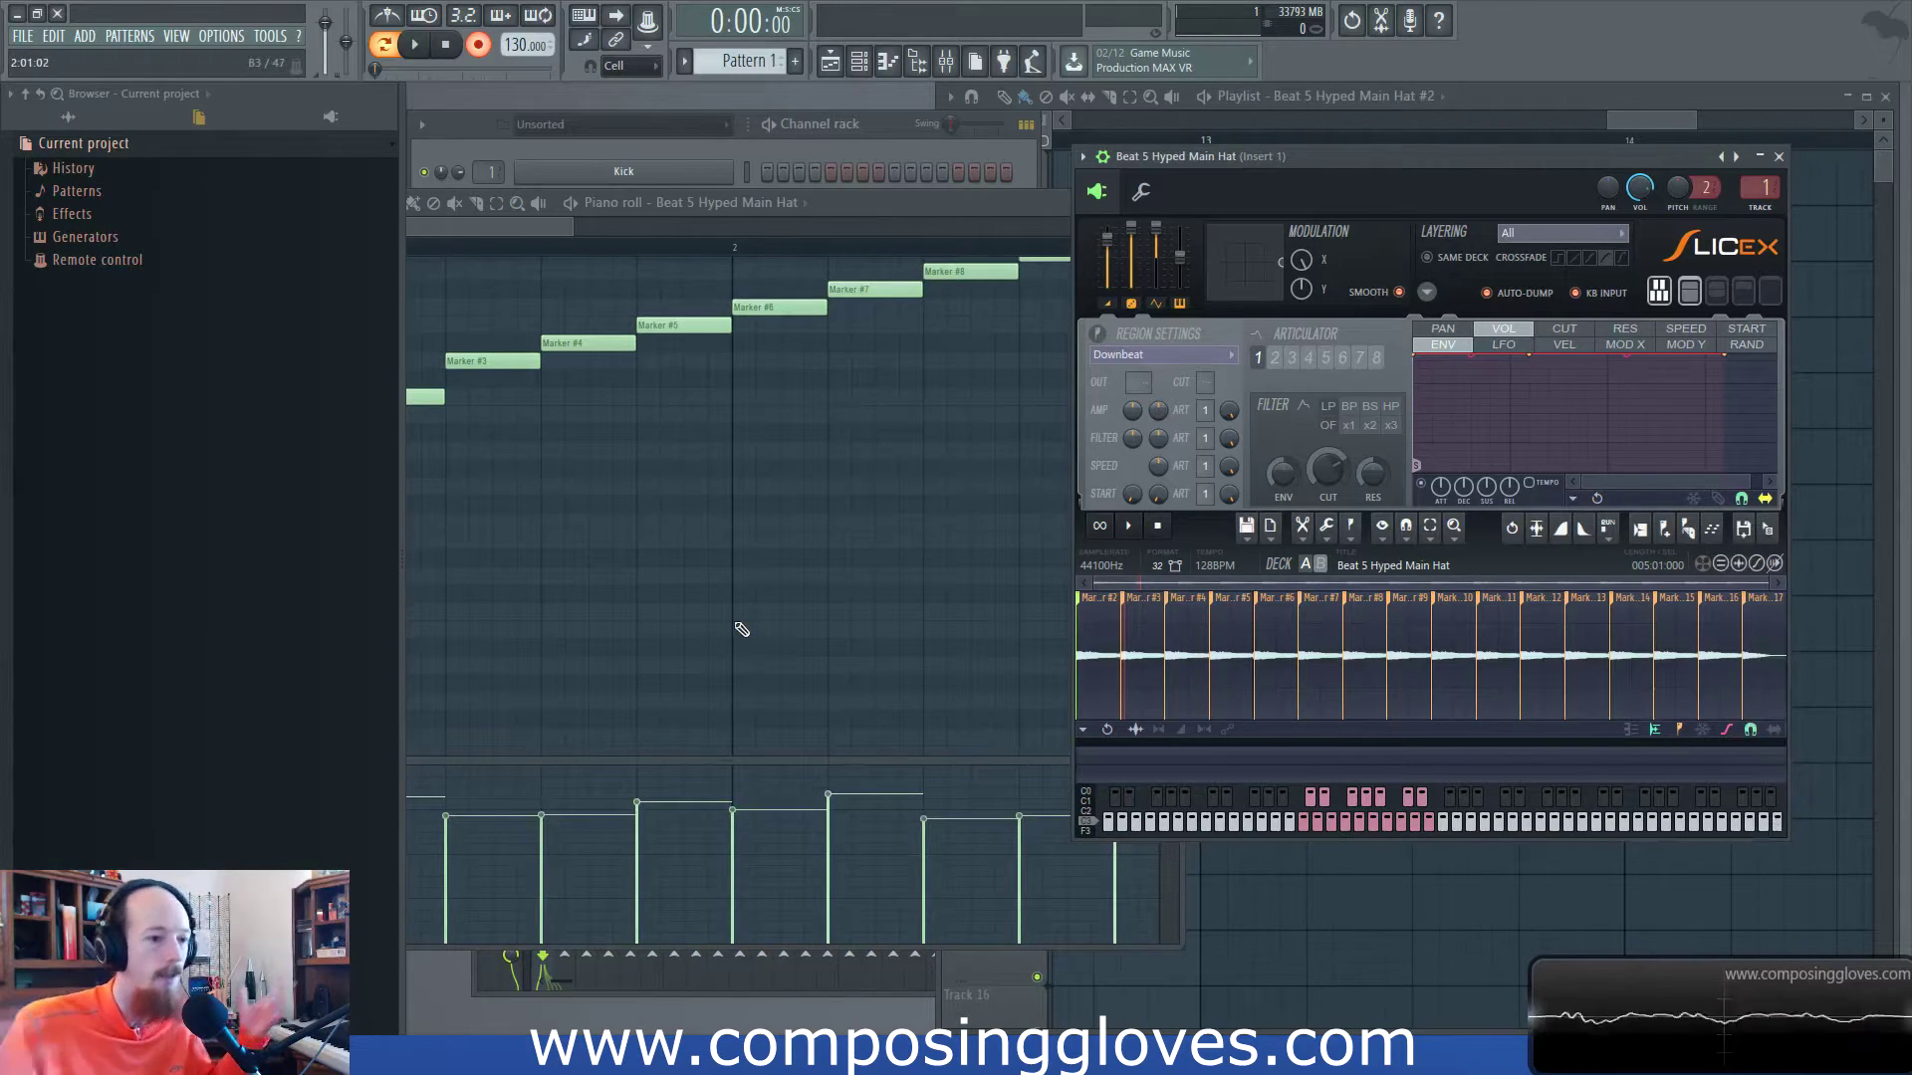
pyautogui.click(1711, 529)
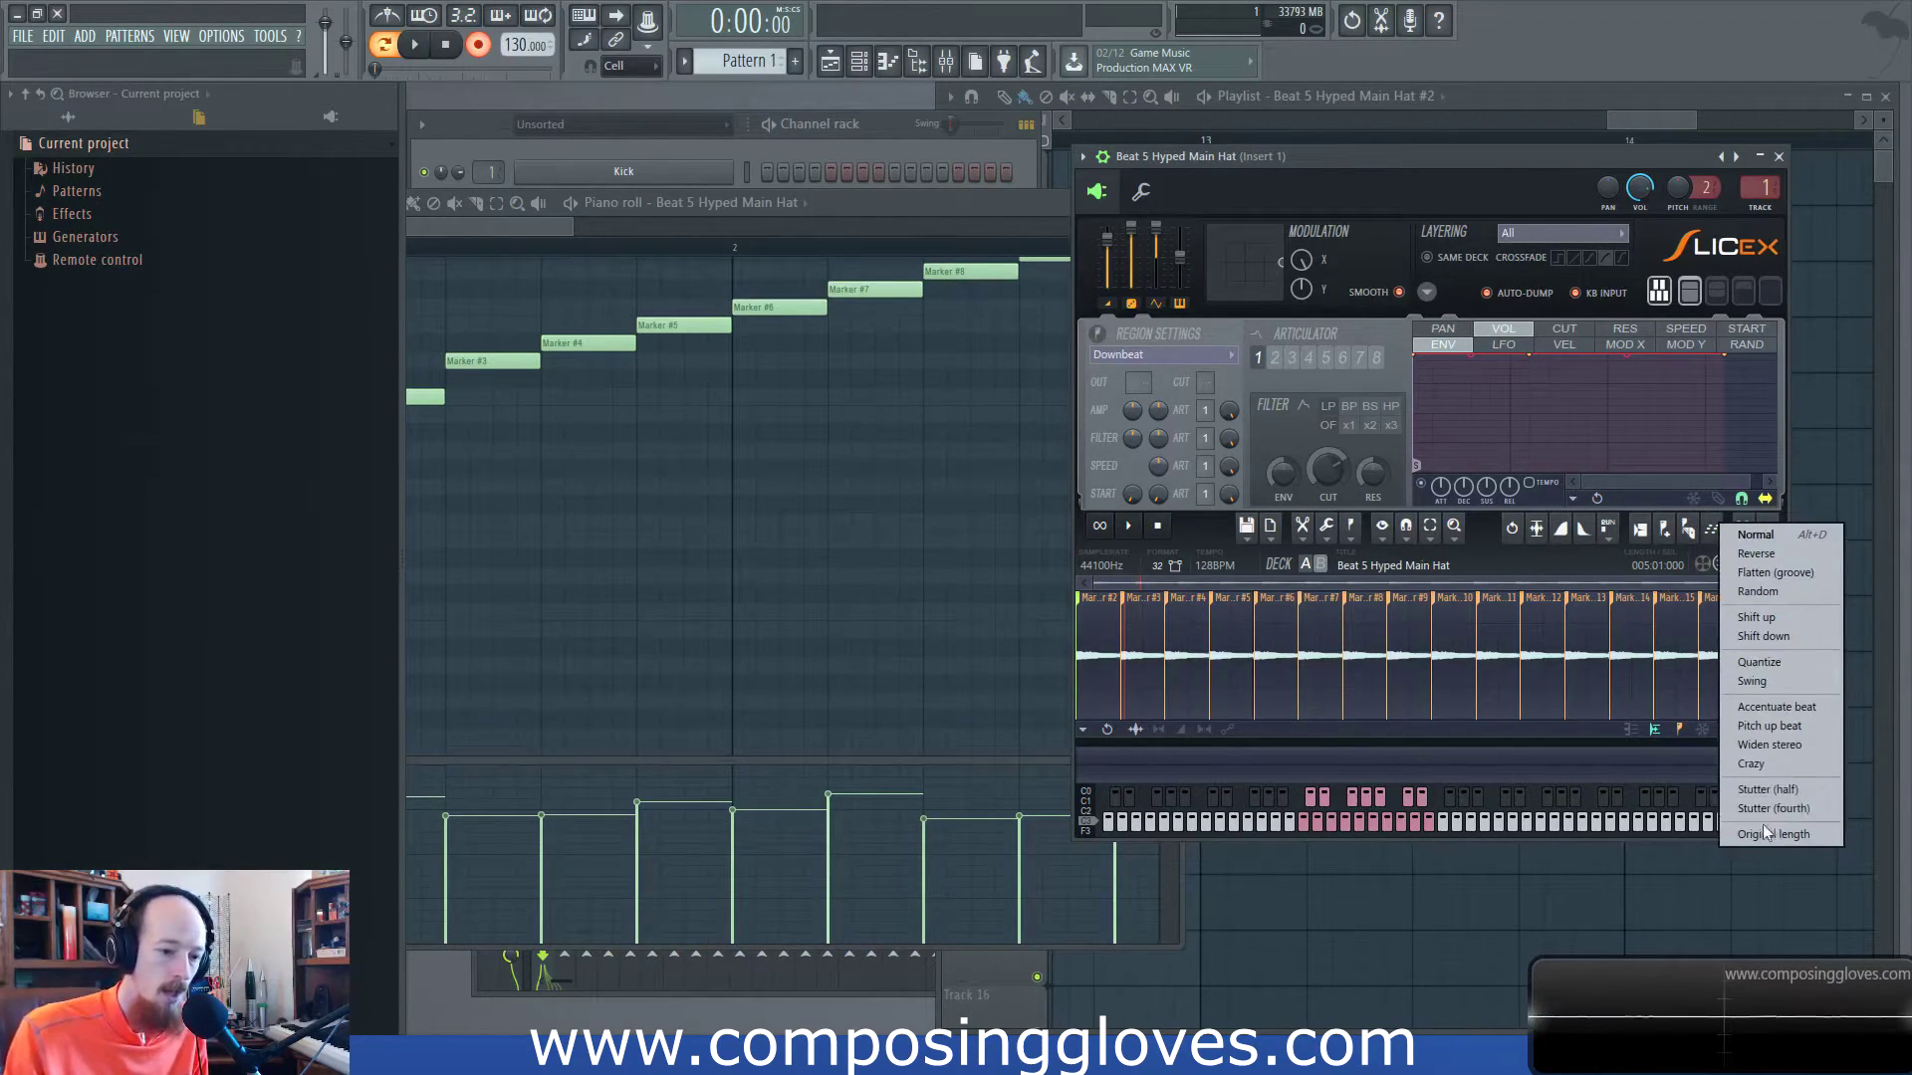
pyautogui.click(1712, 527)
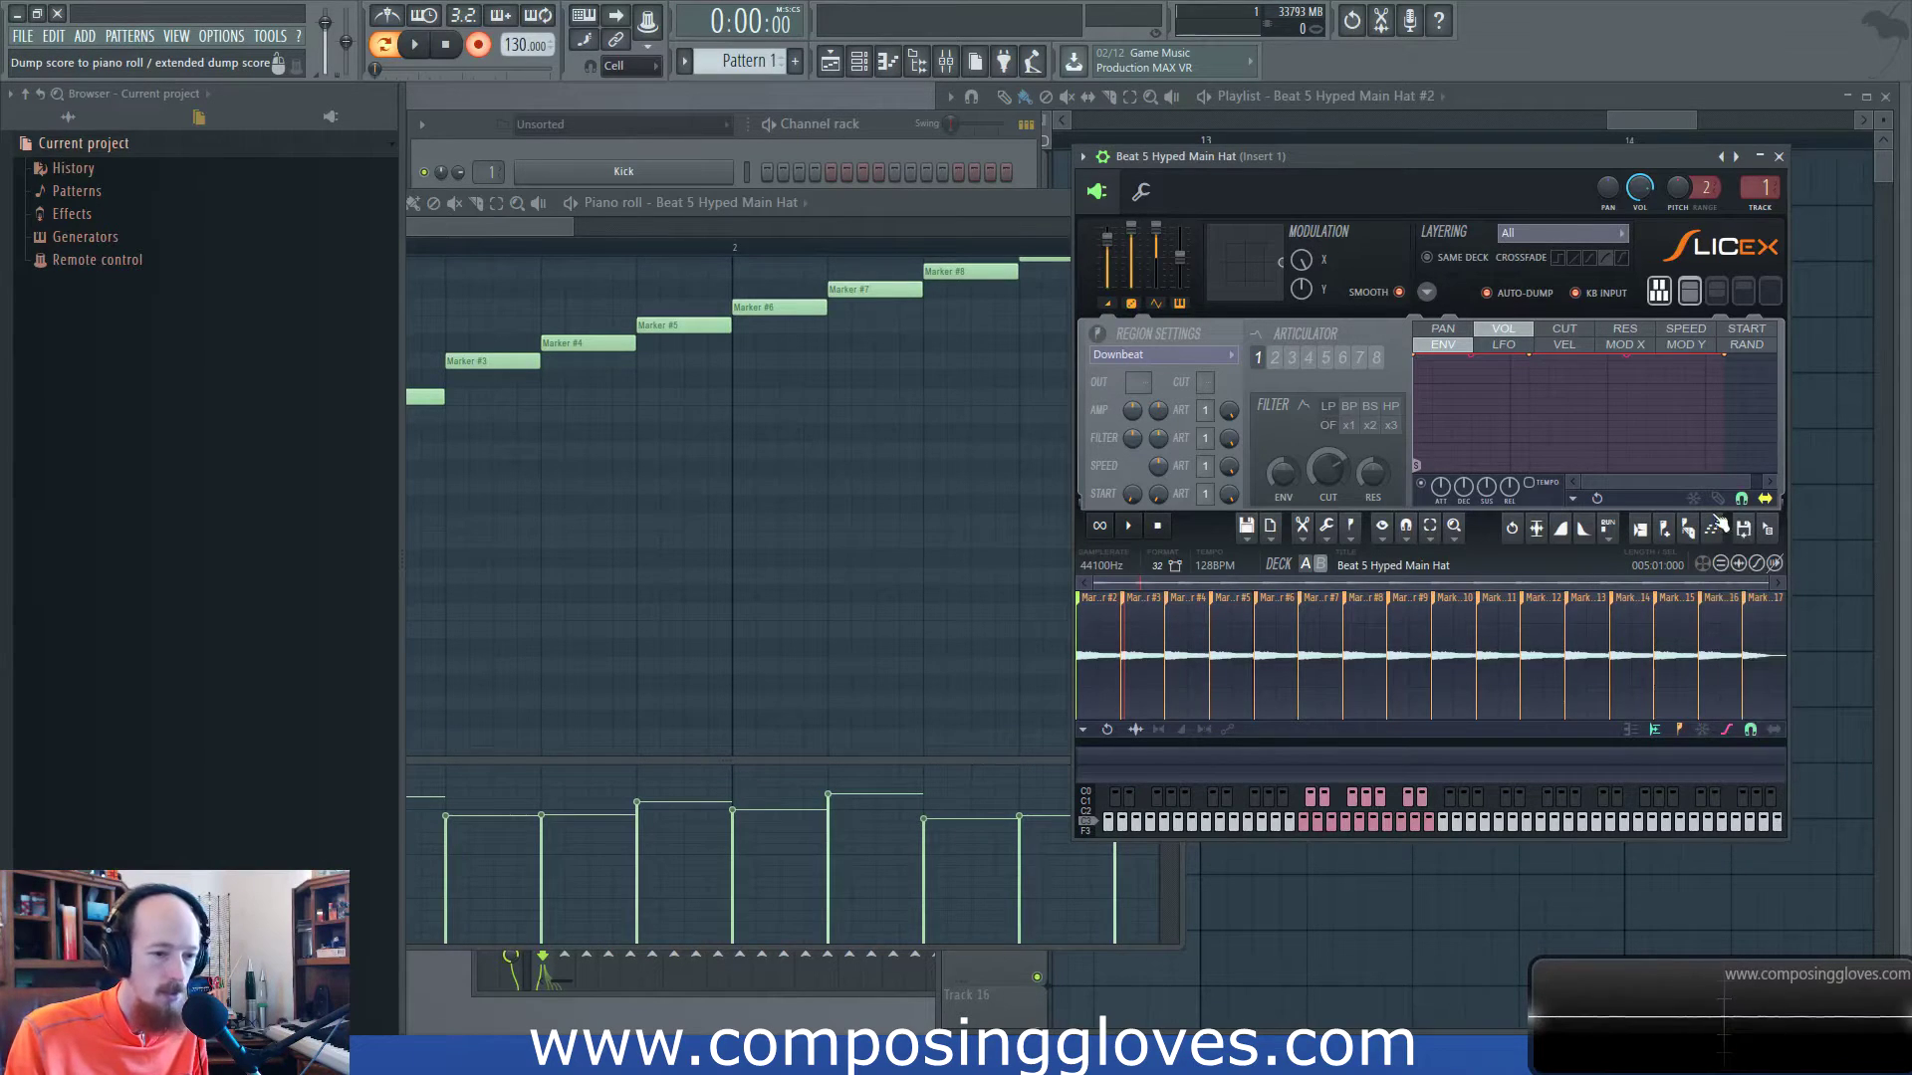
# Open the Save As dialog for the edited sample, and cancel it without saving.
pyautogui.click(1744, 534)
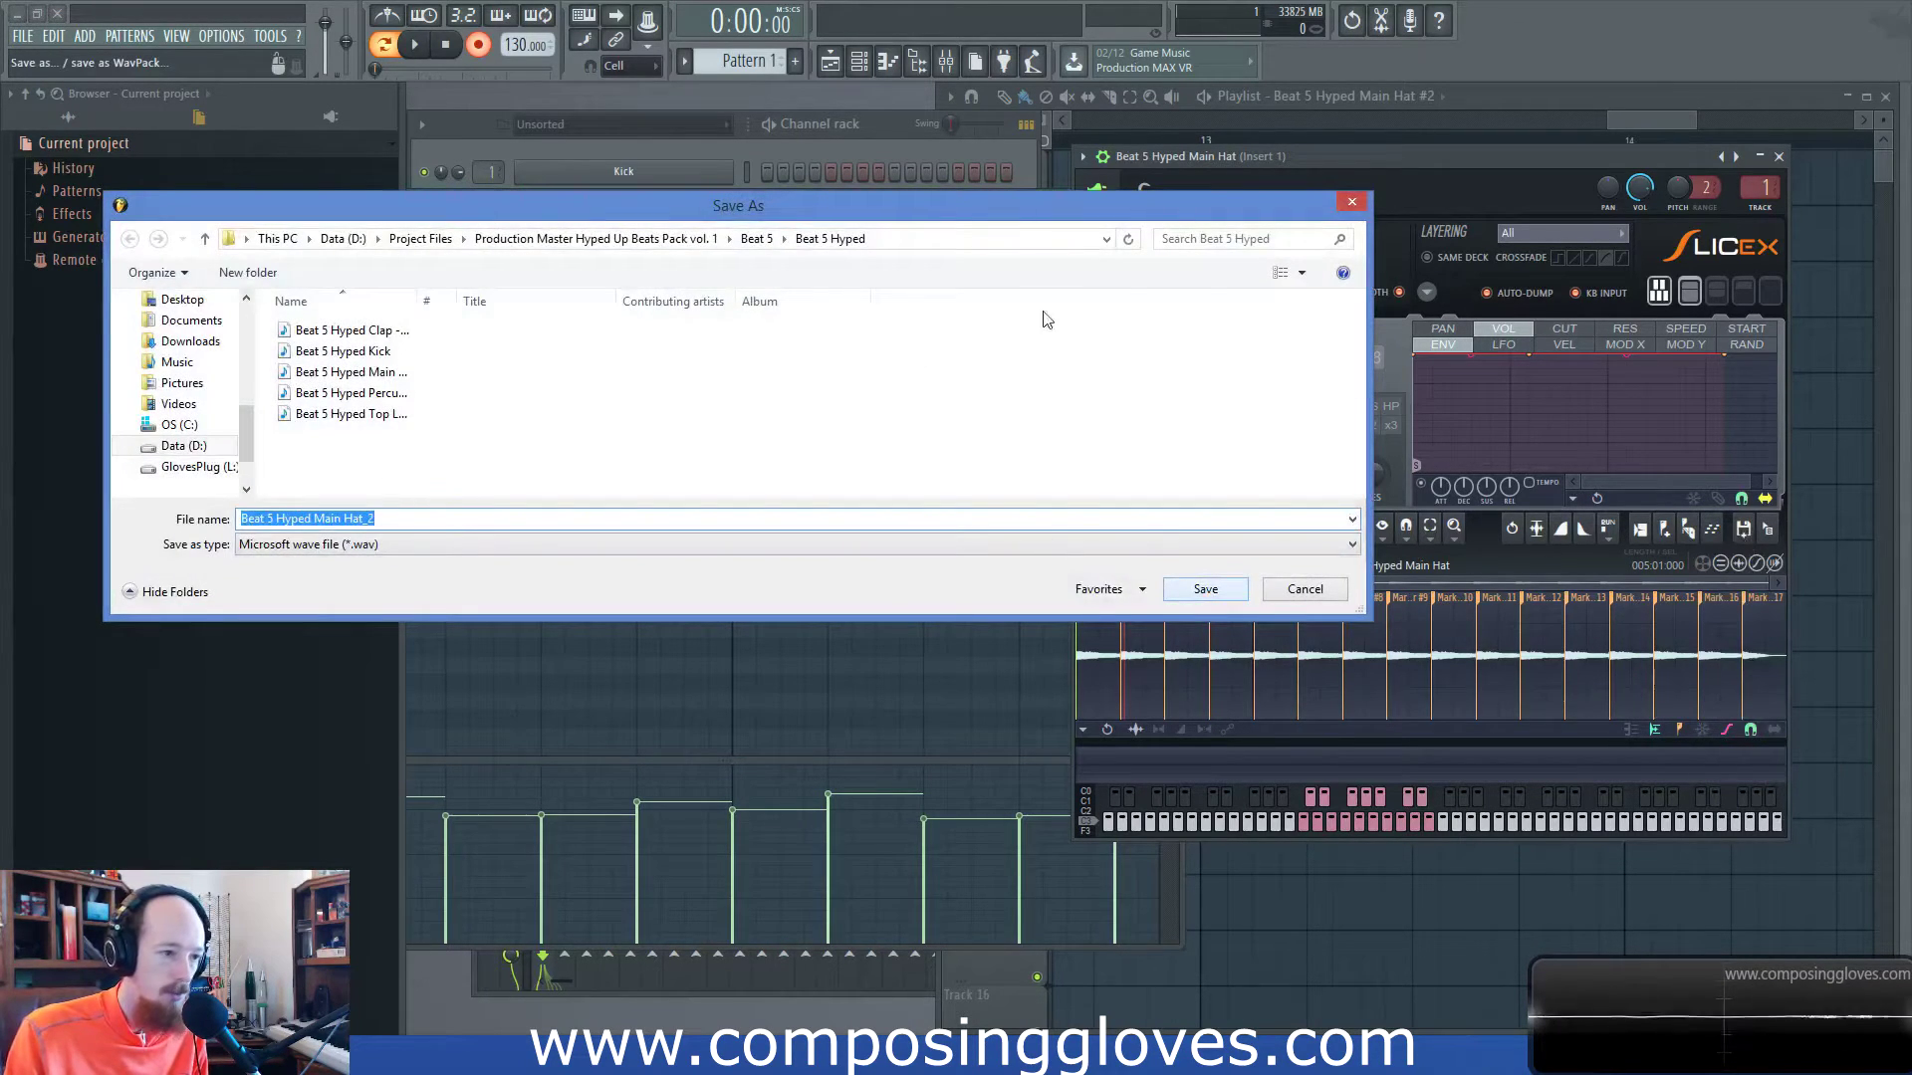
pyautogui.click(1355, 203)
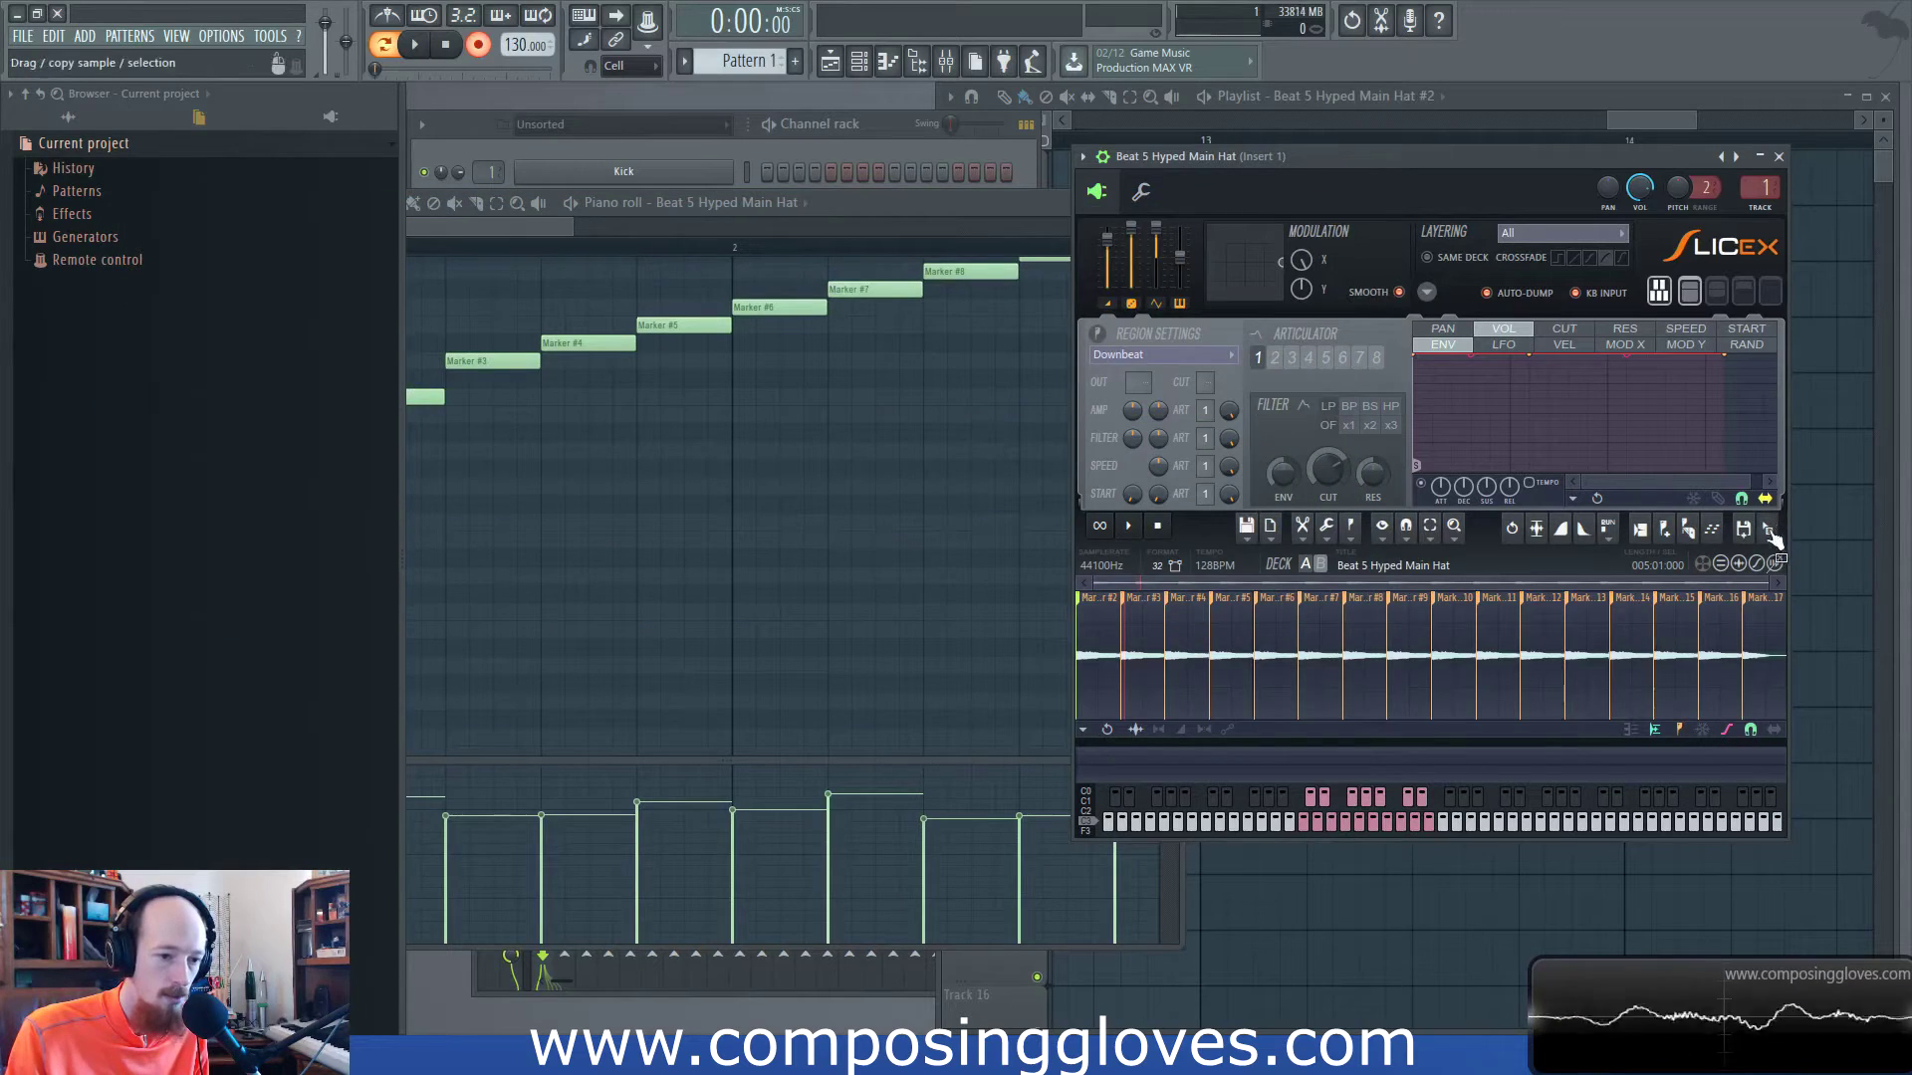
# Send the sample from Slicex to the Playlist as an audio clip, delete the placed clip, and close the piano roll.
pyautogui.moveTo(1768, 530); pyautogui.dragTo(1847, 364)
pyautogui.rightClick(1846, 368)
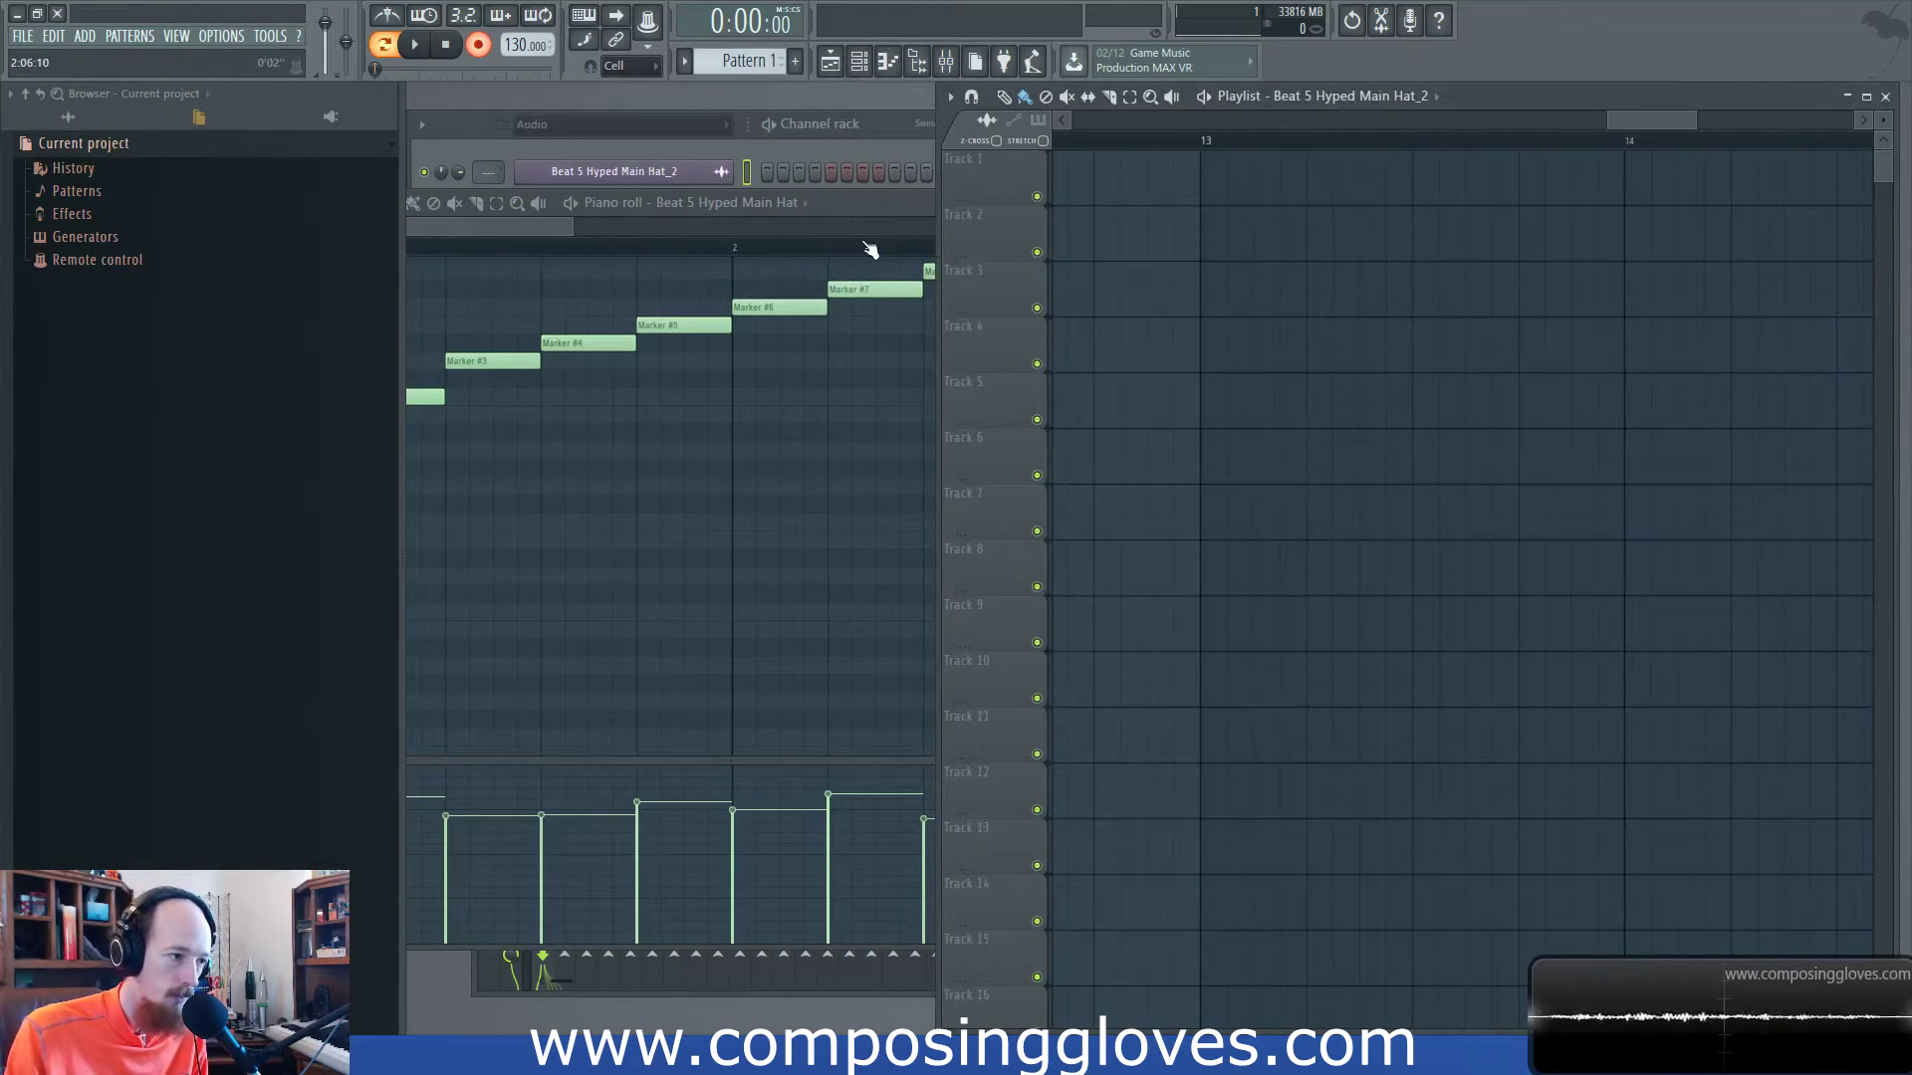
pyautogui.click(867, 242)
pyautogui.click(1171, 203)
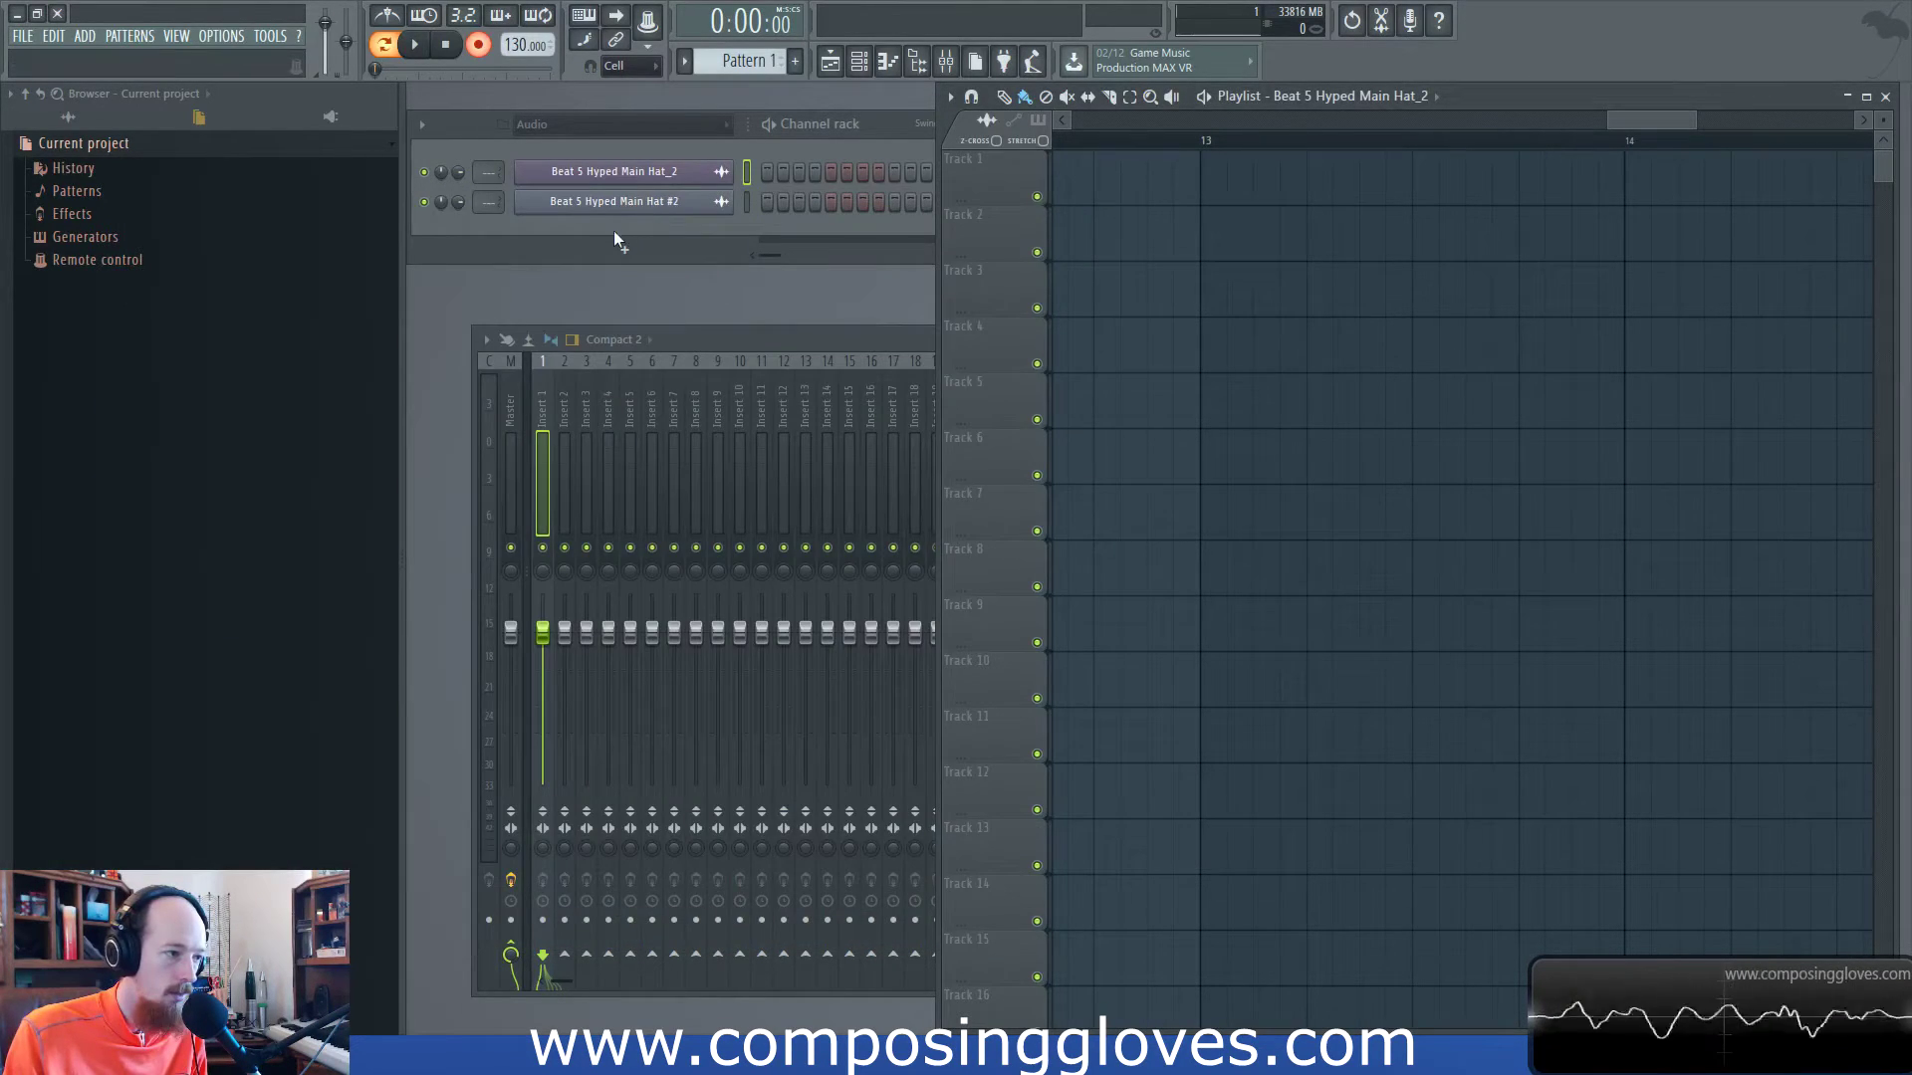
# Show the Unsorted channel group, open the Beat 5 Hyped Main Hat channel in Slicex, and select its whole sample.
pyautogui.click(631, 126)
pyautogui.click(617, 191)
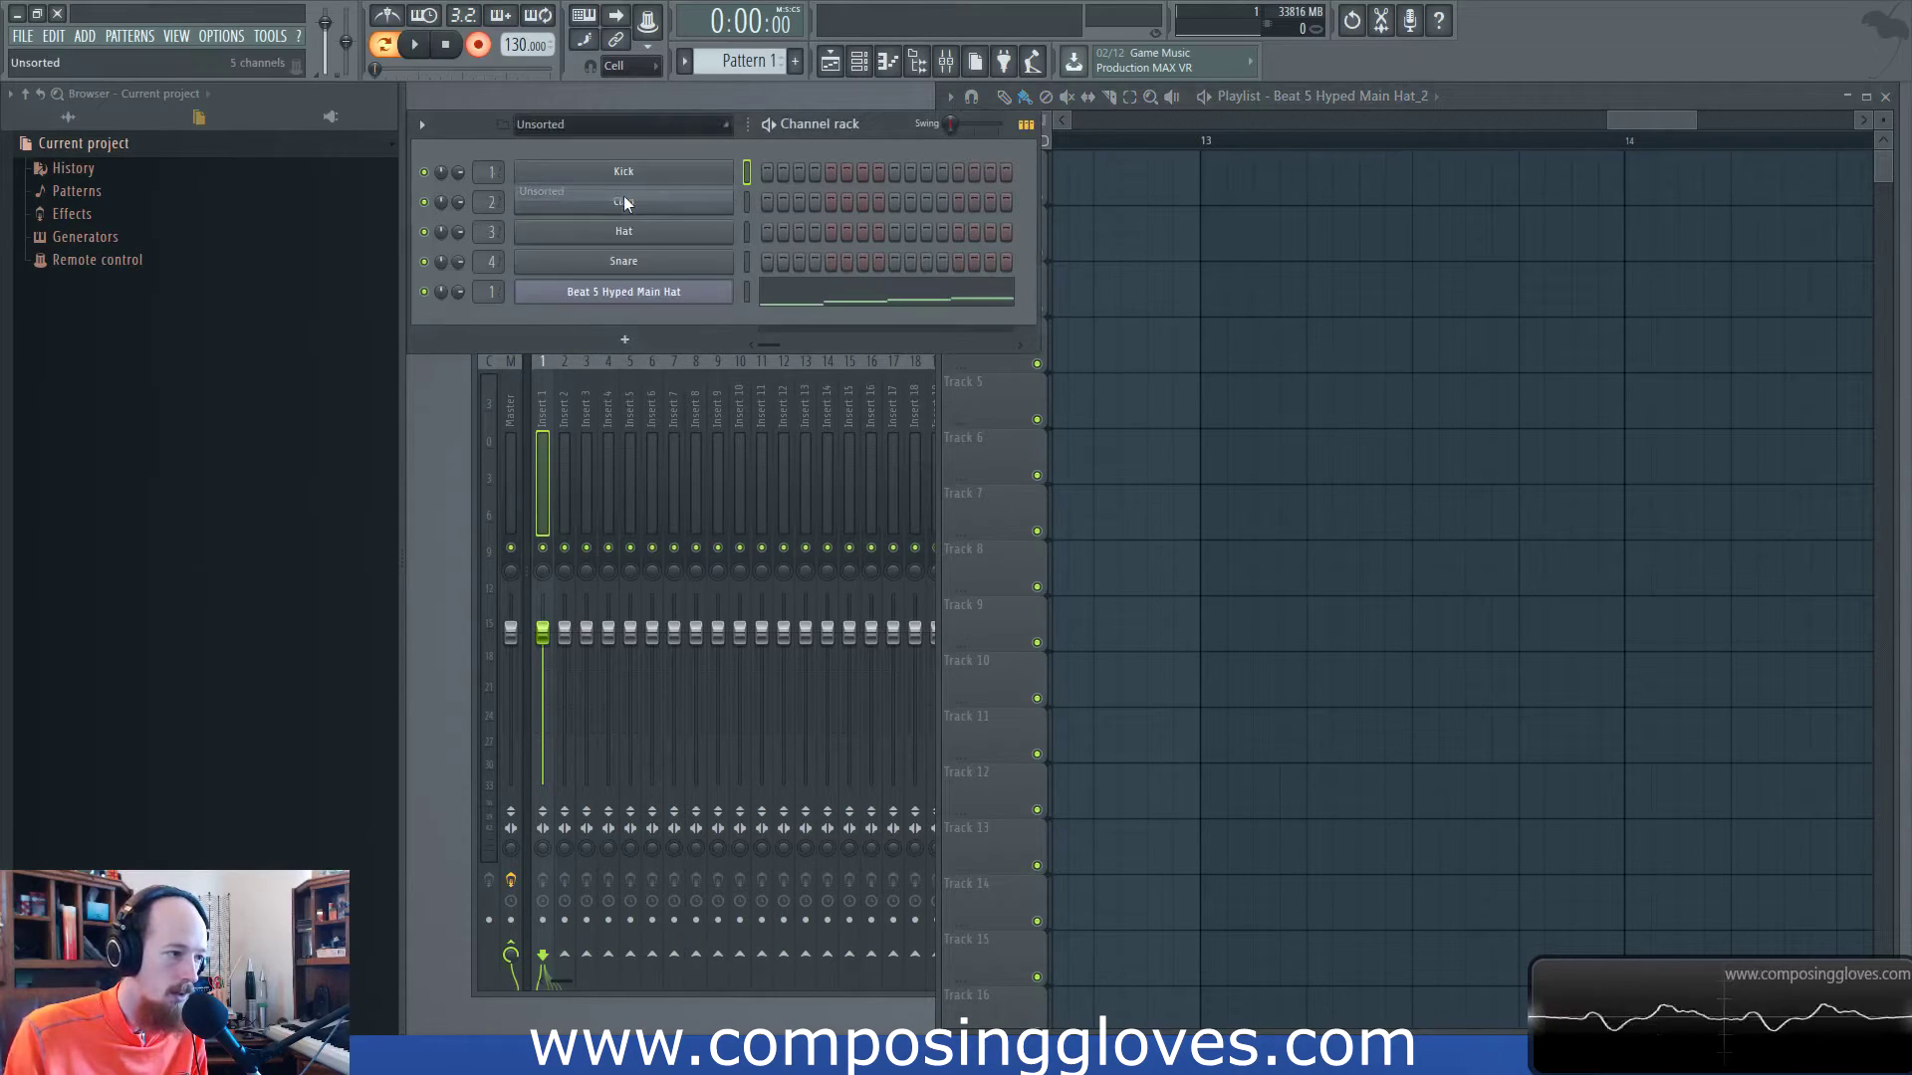
pyautogui.click(647, 292)
pyautogui.hotkey('ctrl', 'a')
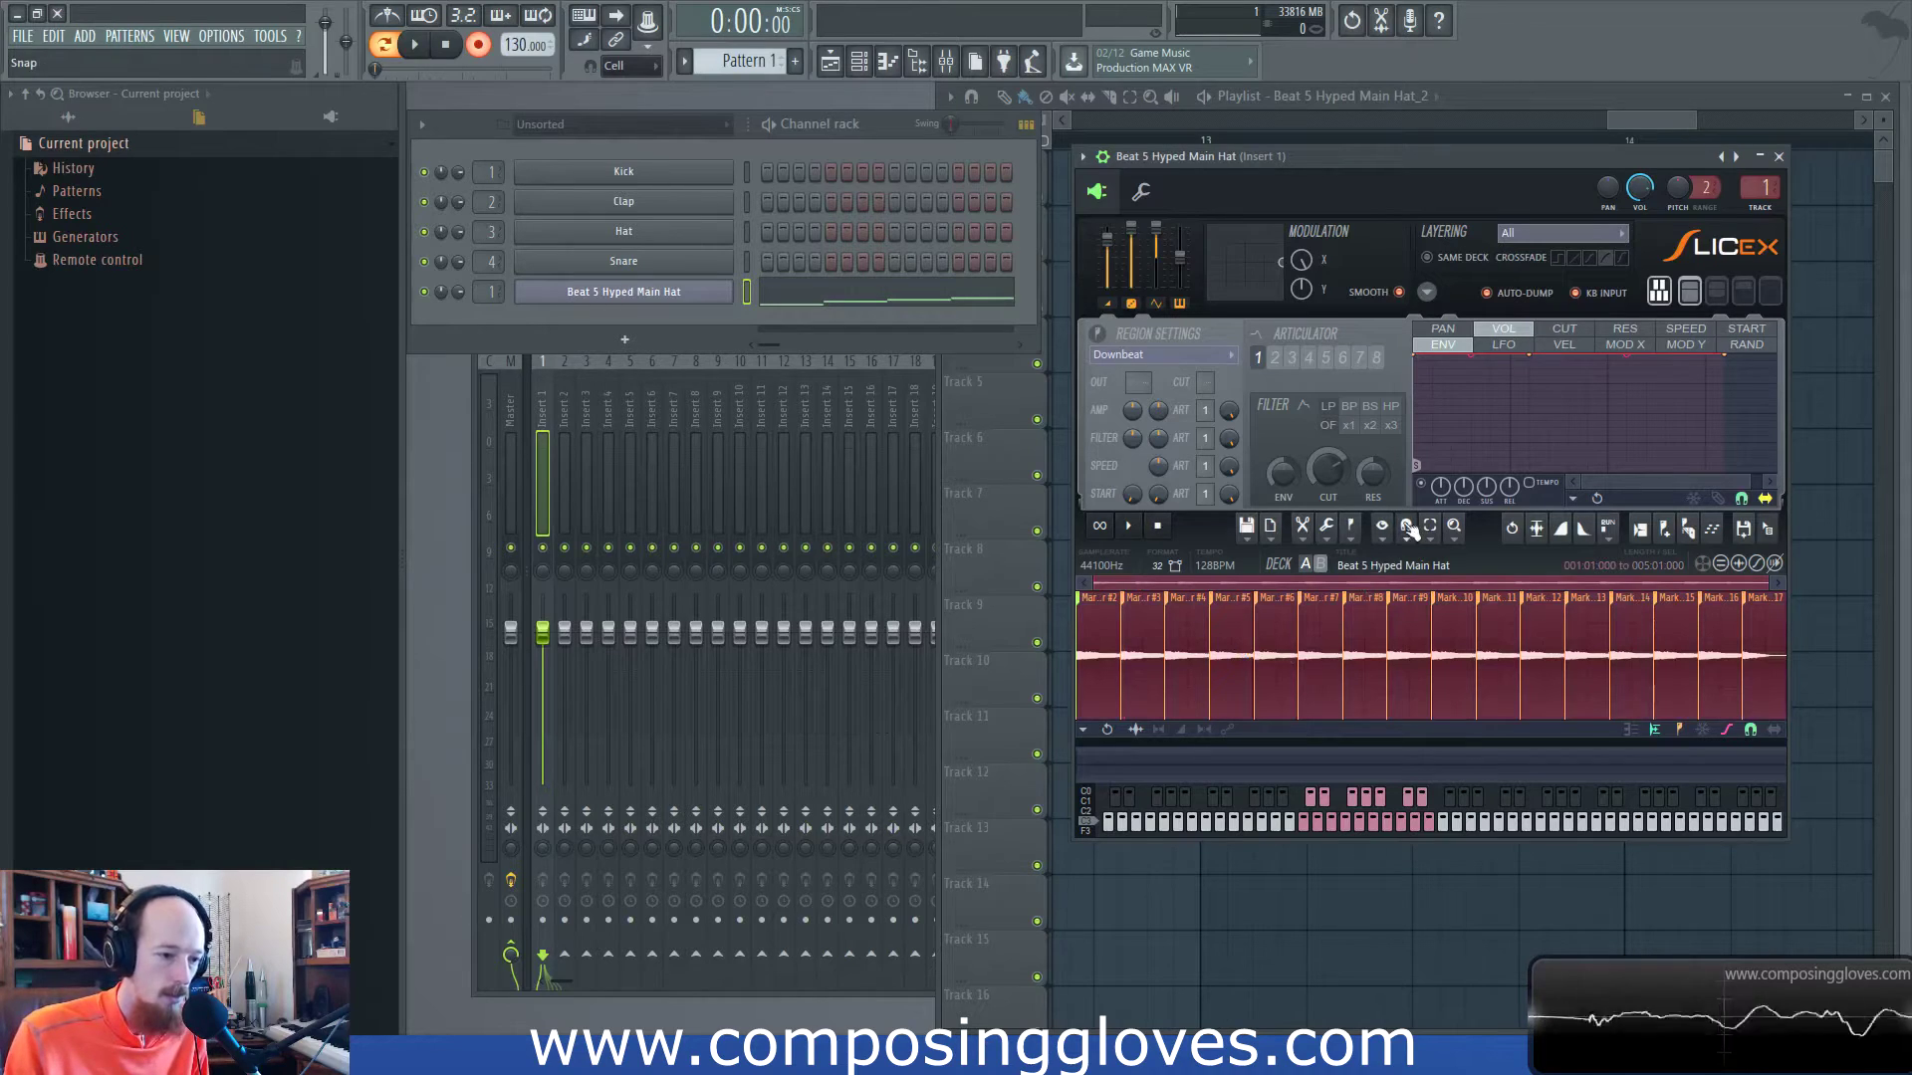
# Preview the Claw machine on the sample with a 1/4 beat period, trashing every 1/4 block, and 0% compensation stretching.
pyautogui.click(1324, 531)
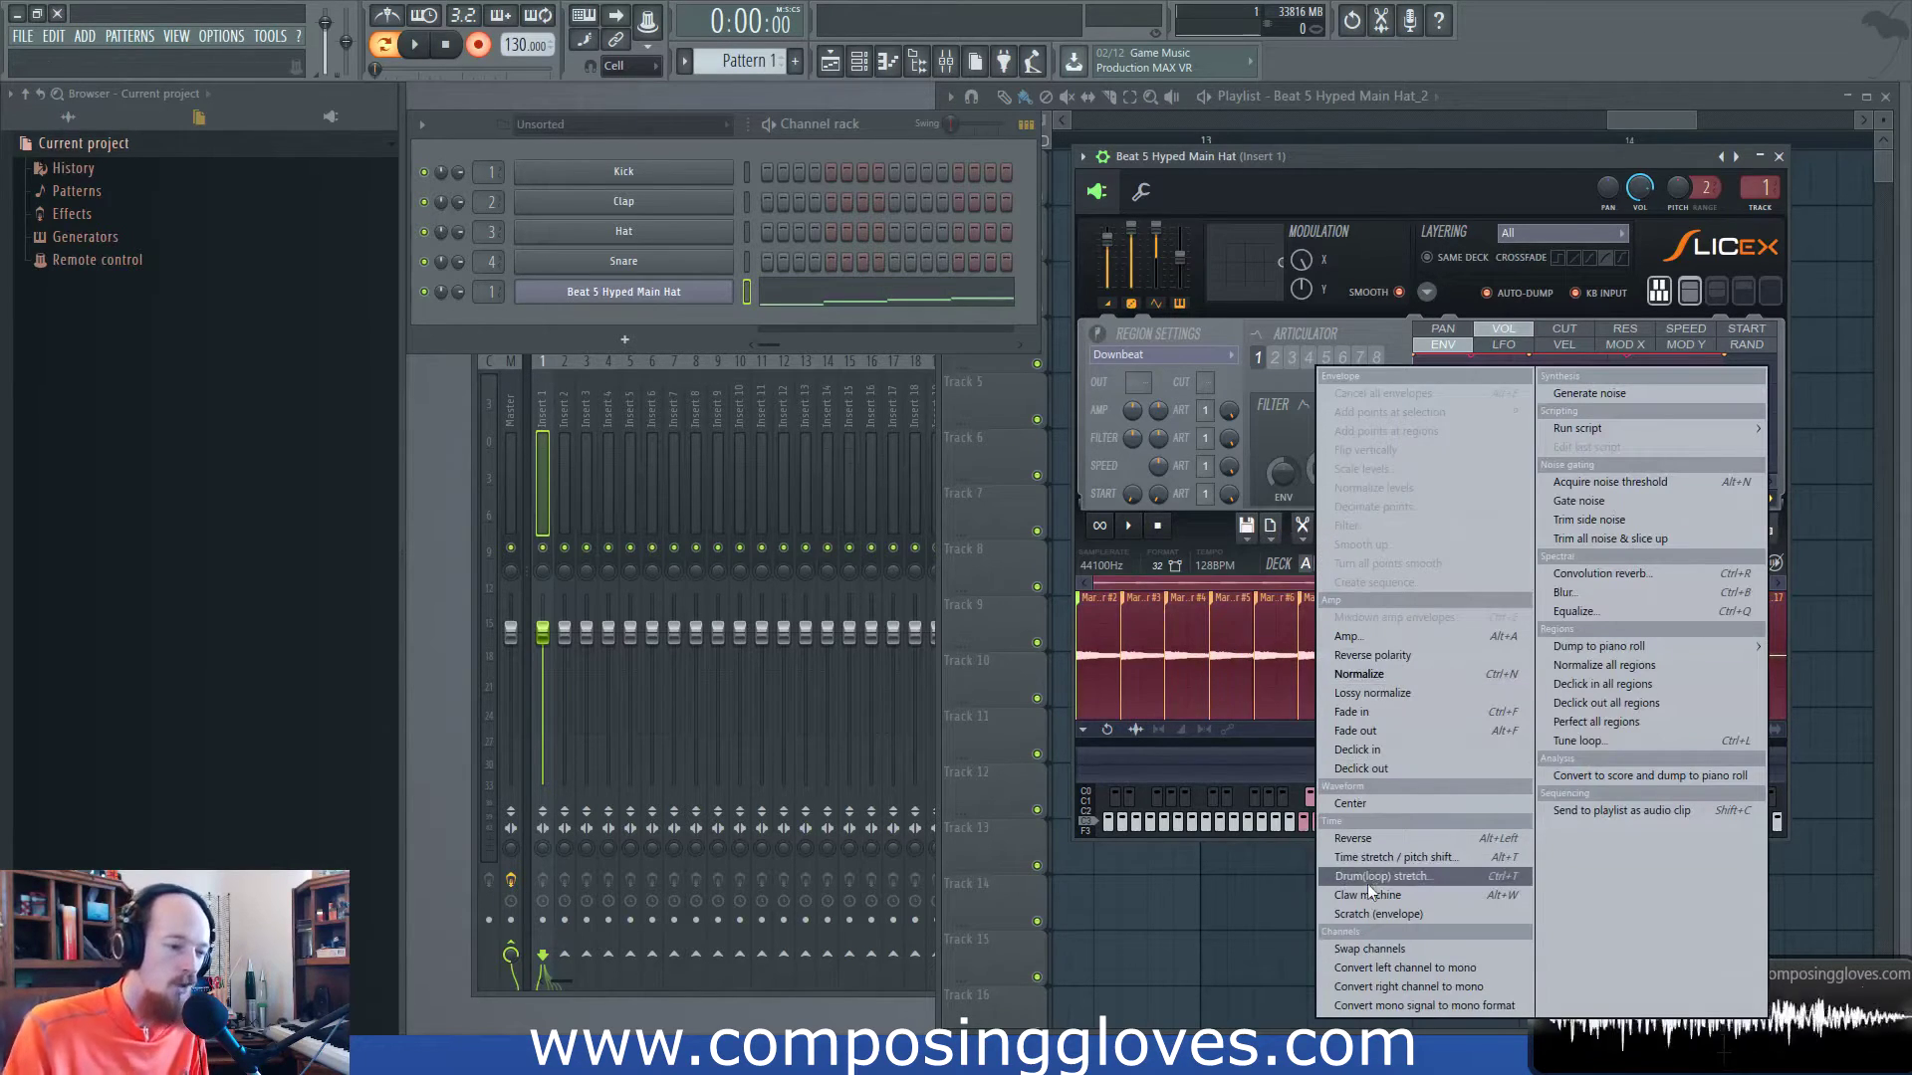
pyautogui.click(1462, 895)
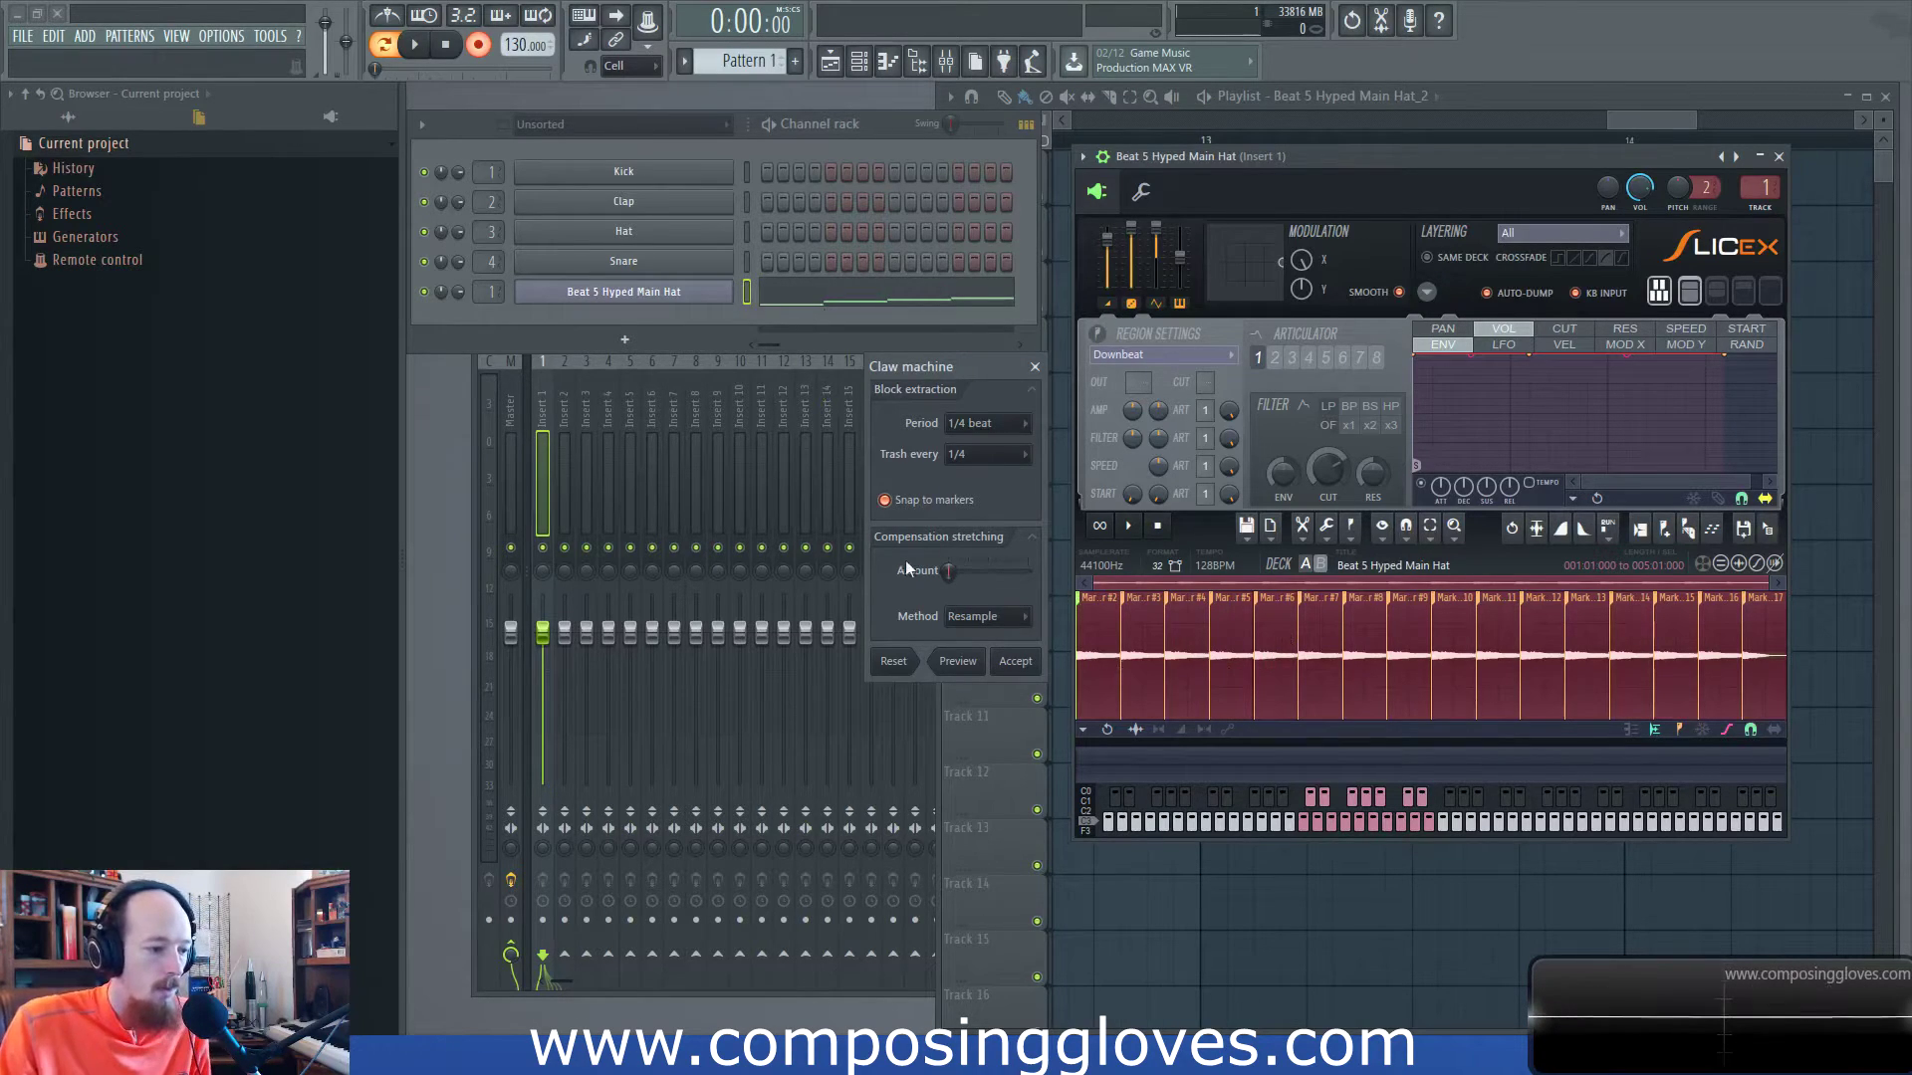
pyautogui.click(992, 424)
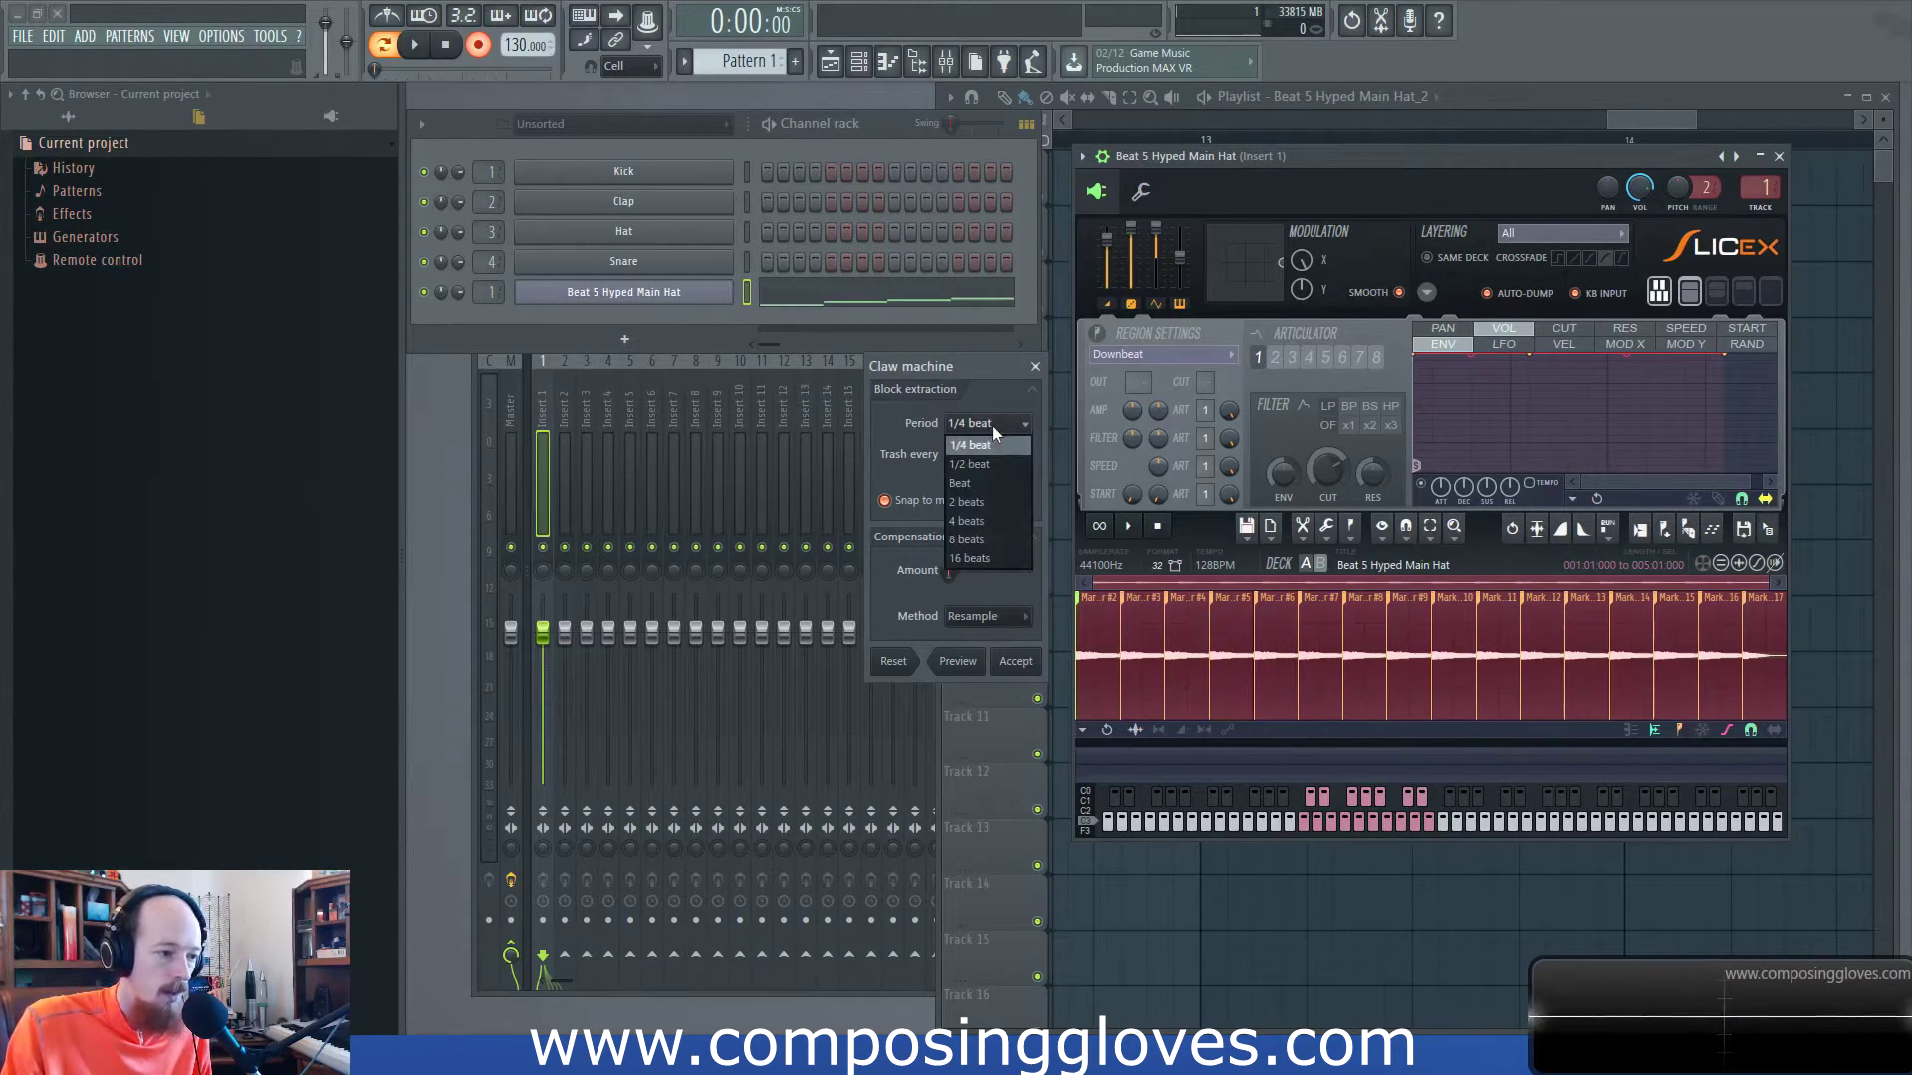
pyautogui.click(971, 445)
pyautogui.click(983, 455)
pyautogui.click(971, 476)
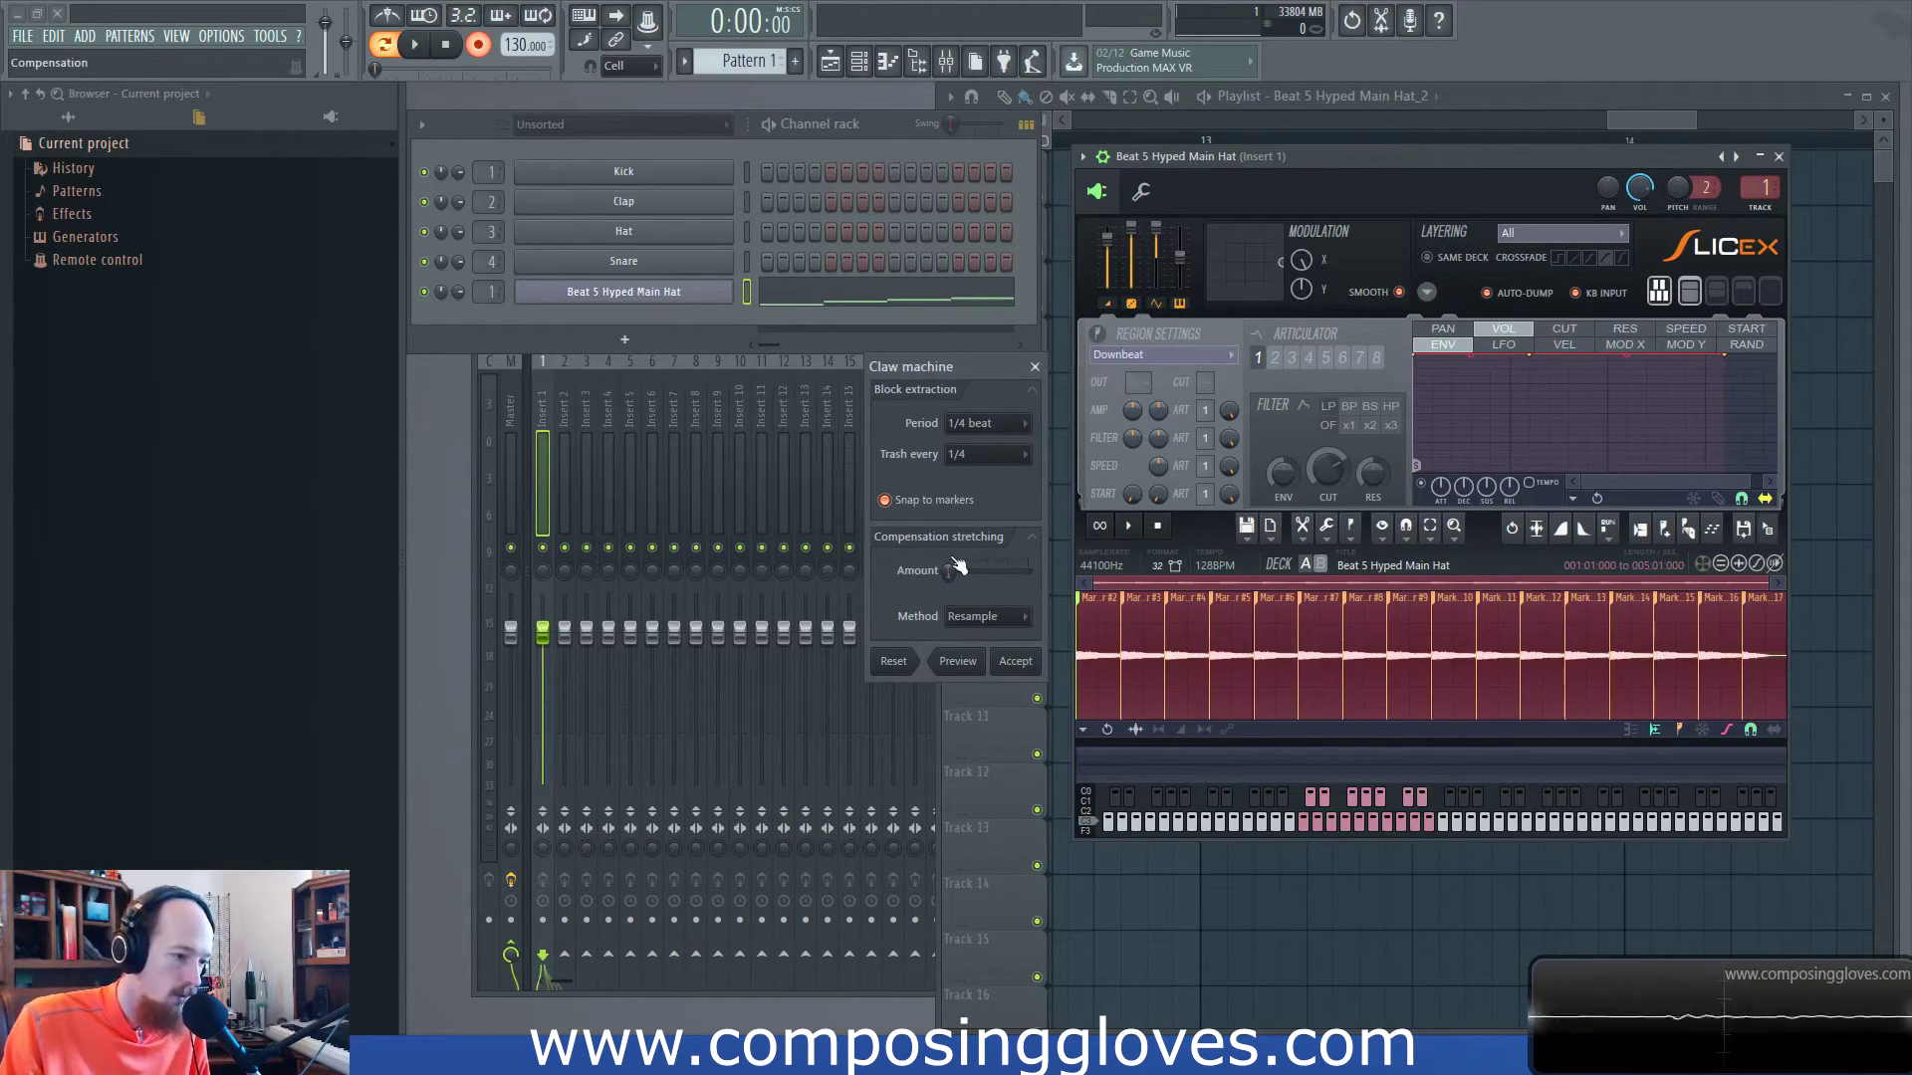
pyautogui.moveTo(951, 573); pyautogui.dragTo(951, 574)
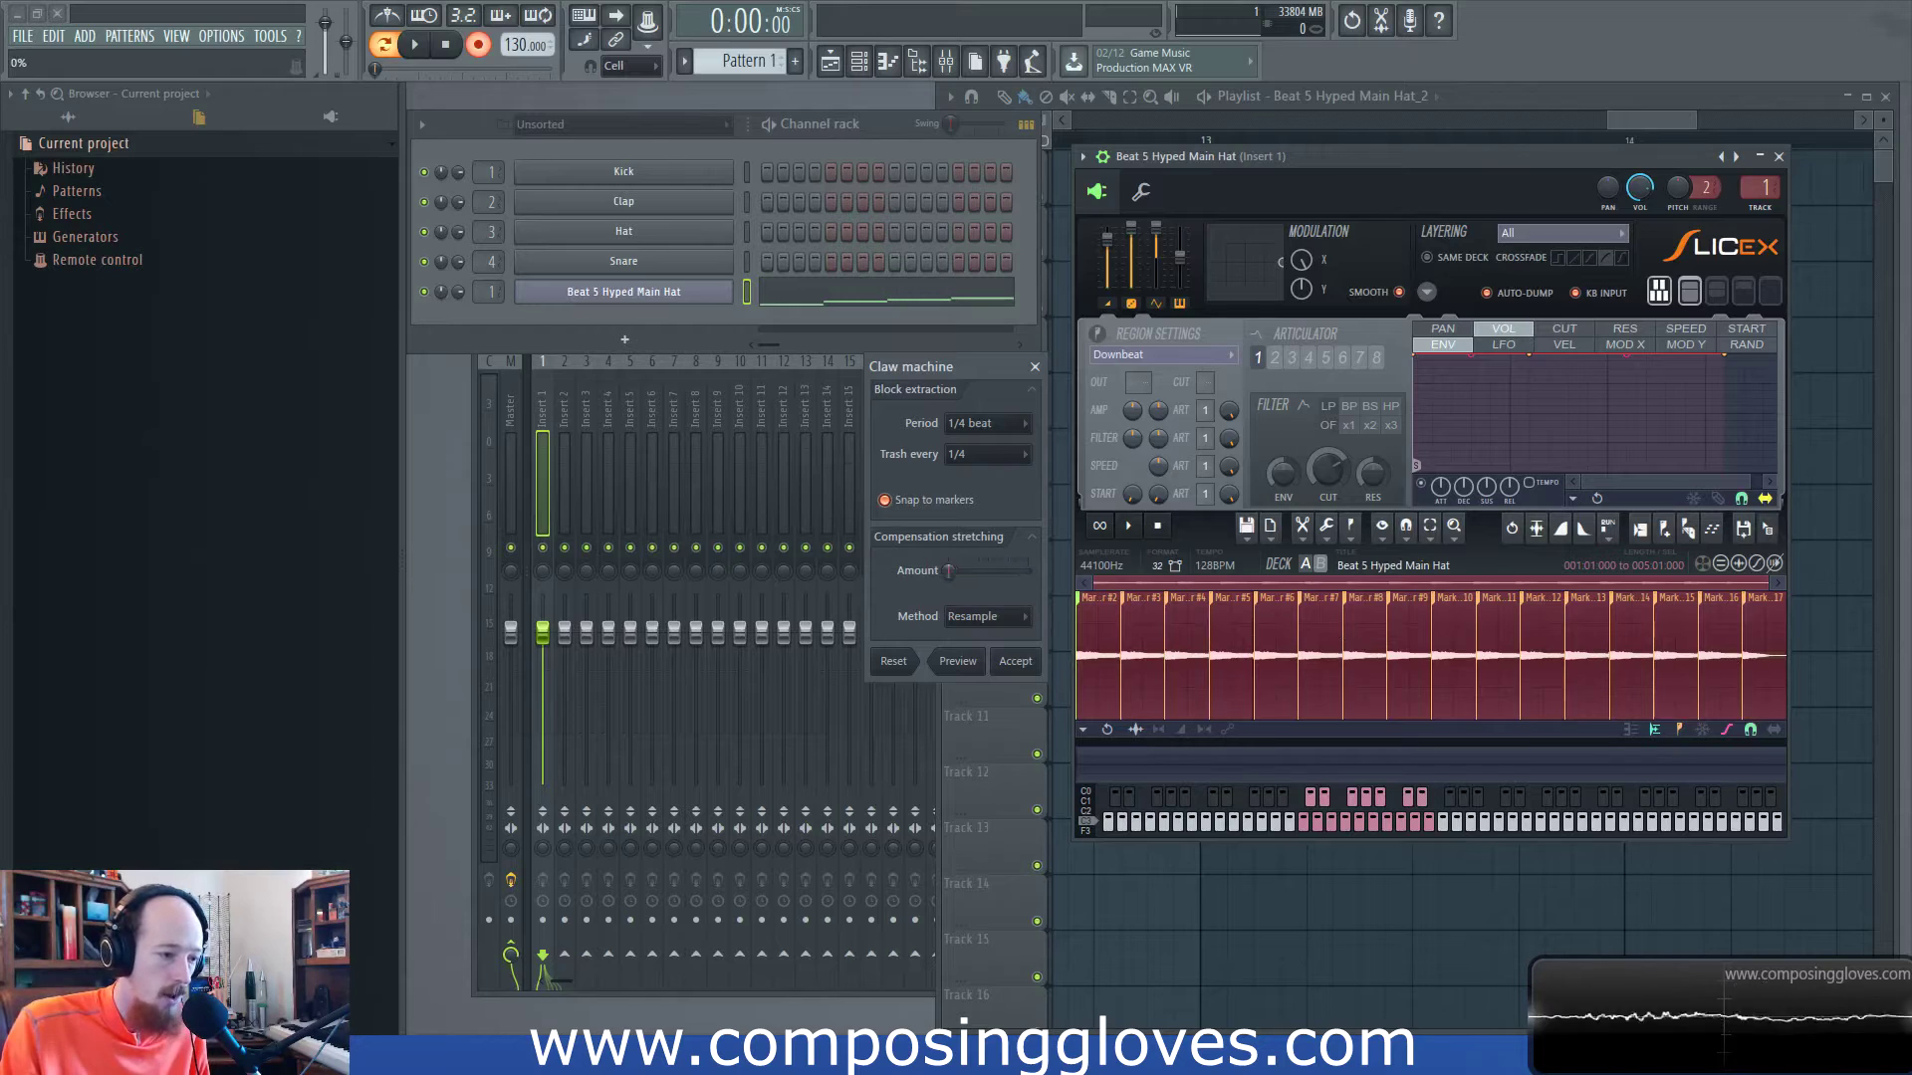
pyautogui.click(958, 661)
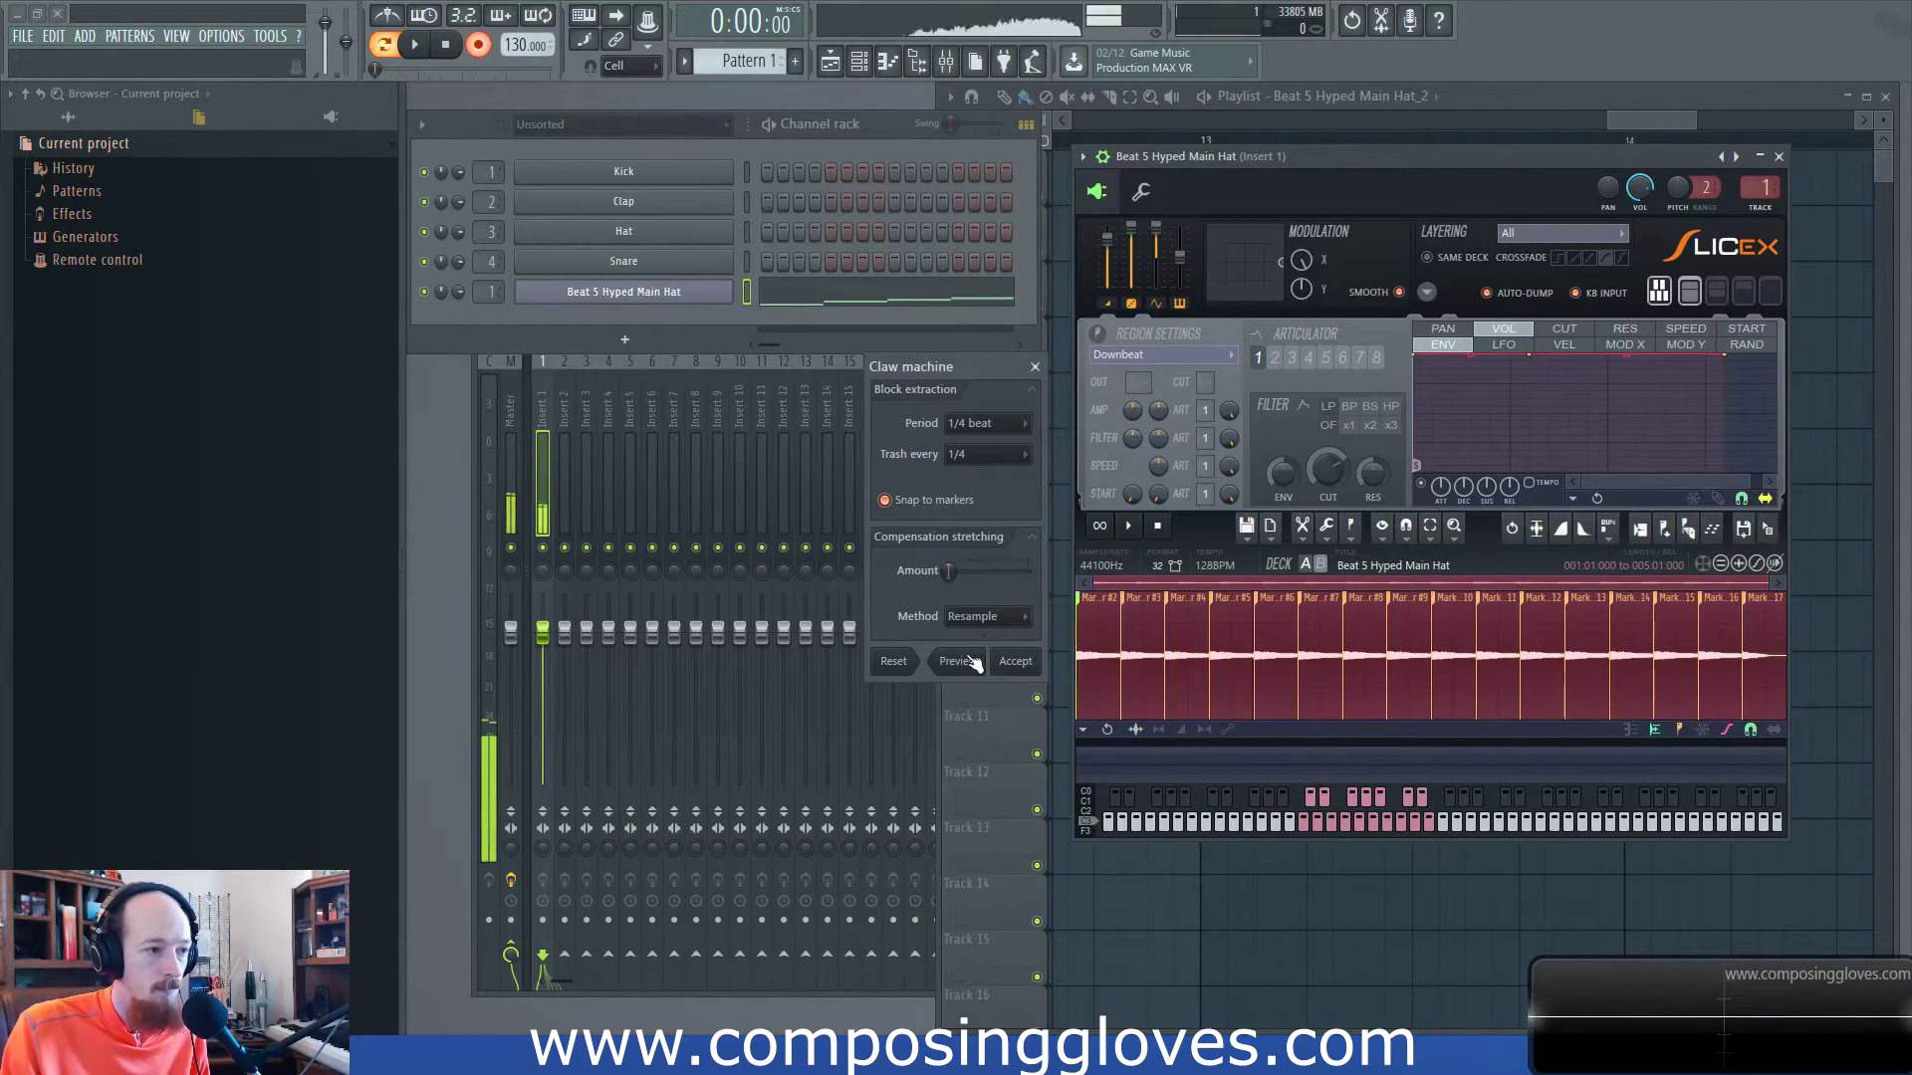
# Try the Claw machine with a period of 2 beats, preview it, and return the period to 1/4 beat.
pyautogui.click(973, 428)
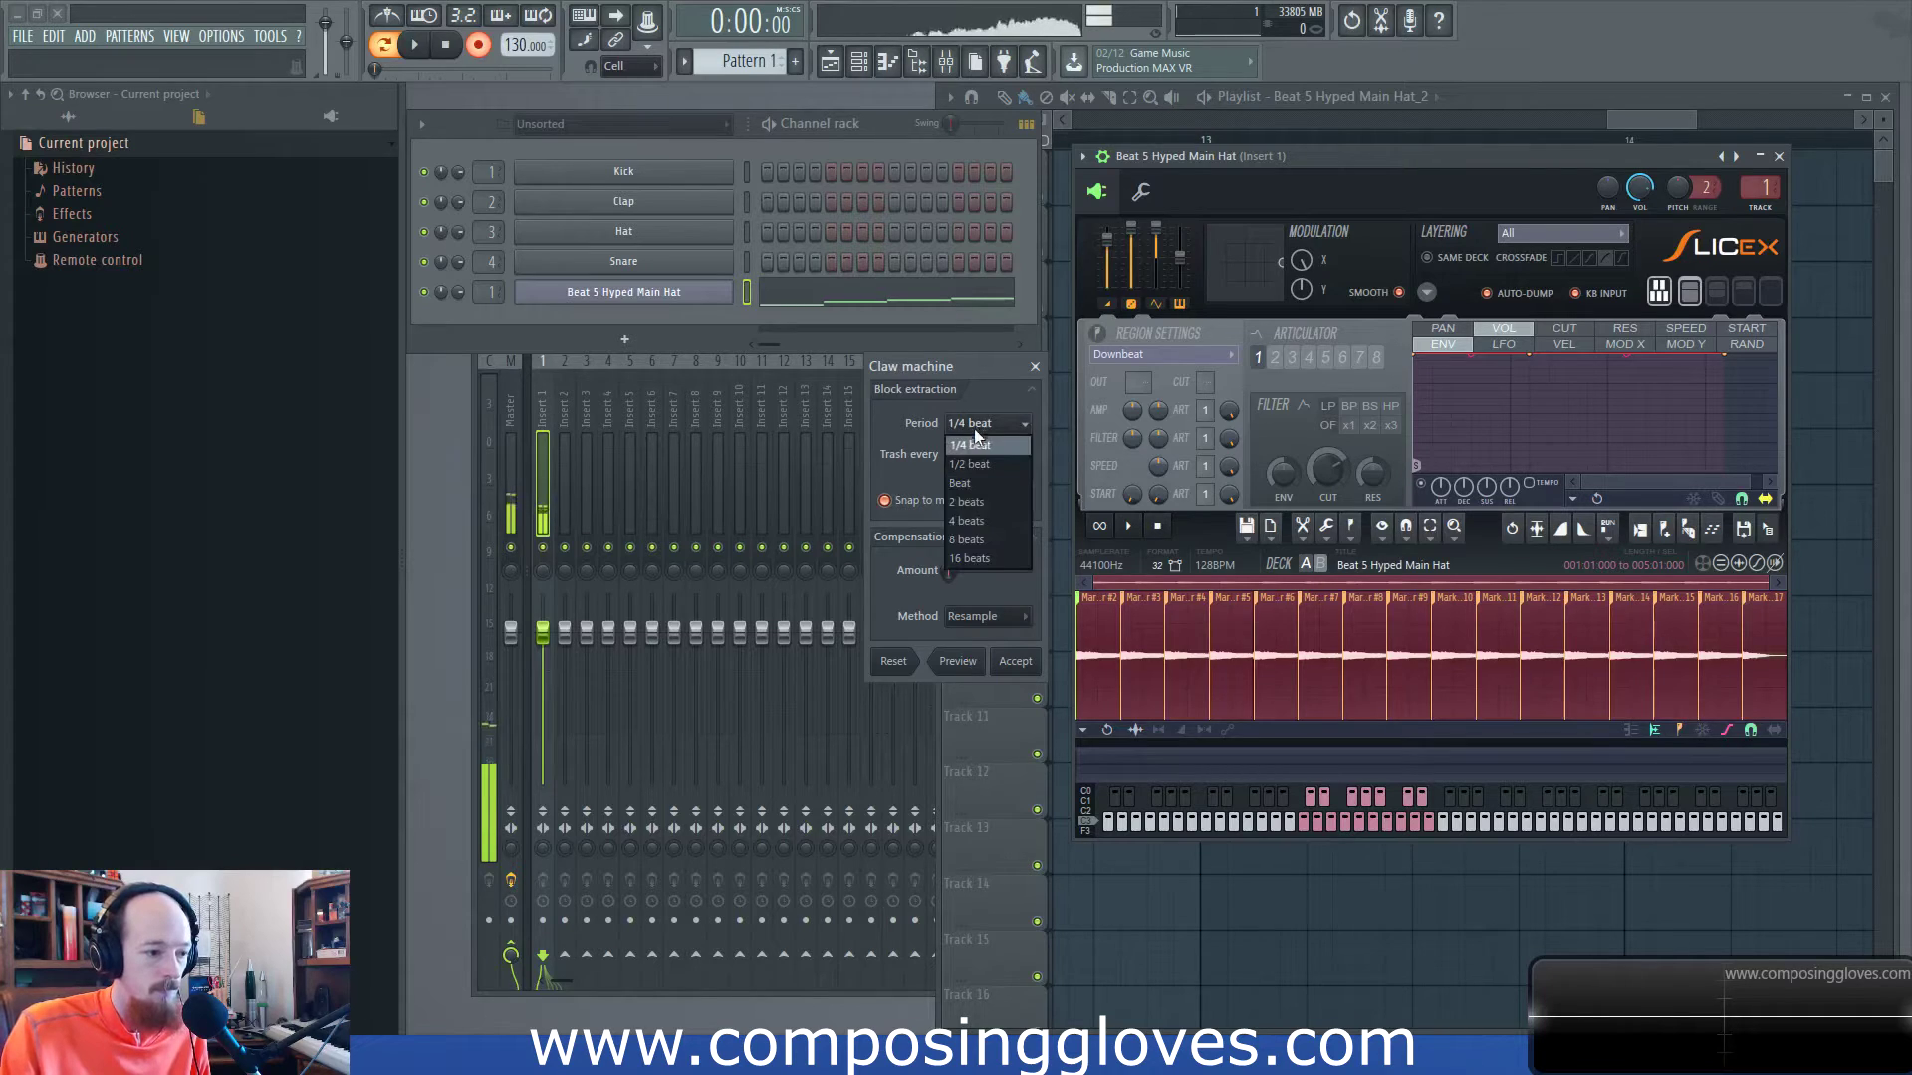
pyautogui.click(962, 498)
pyautogui.click(960, 662)
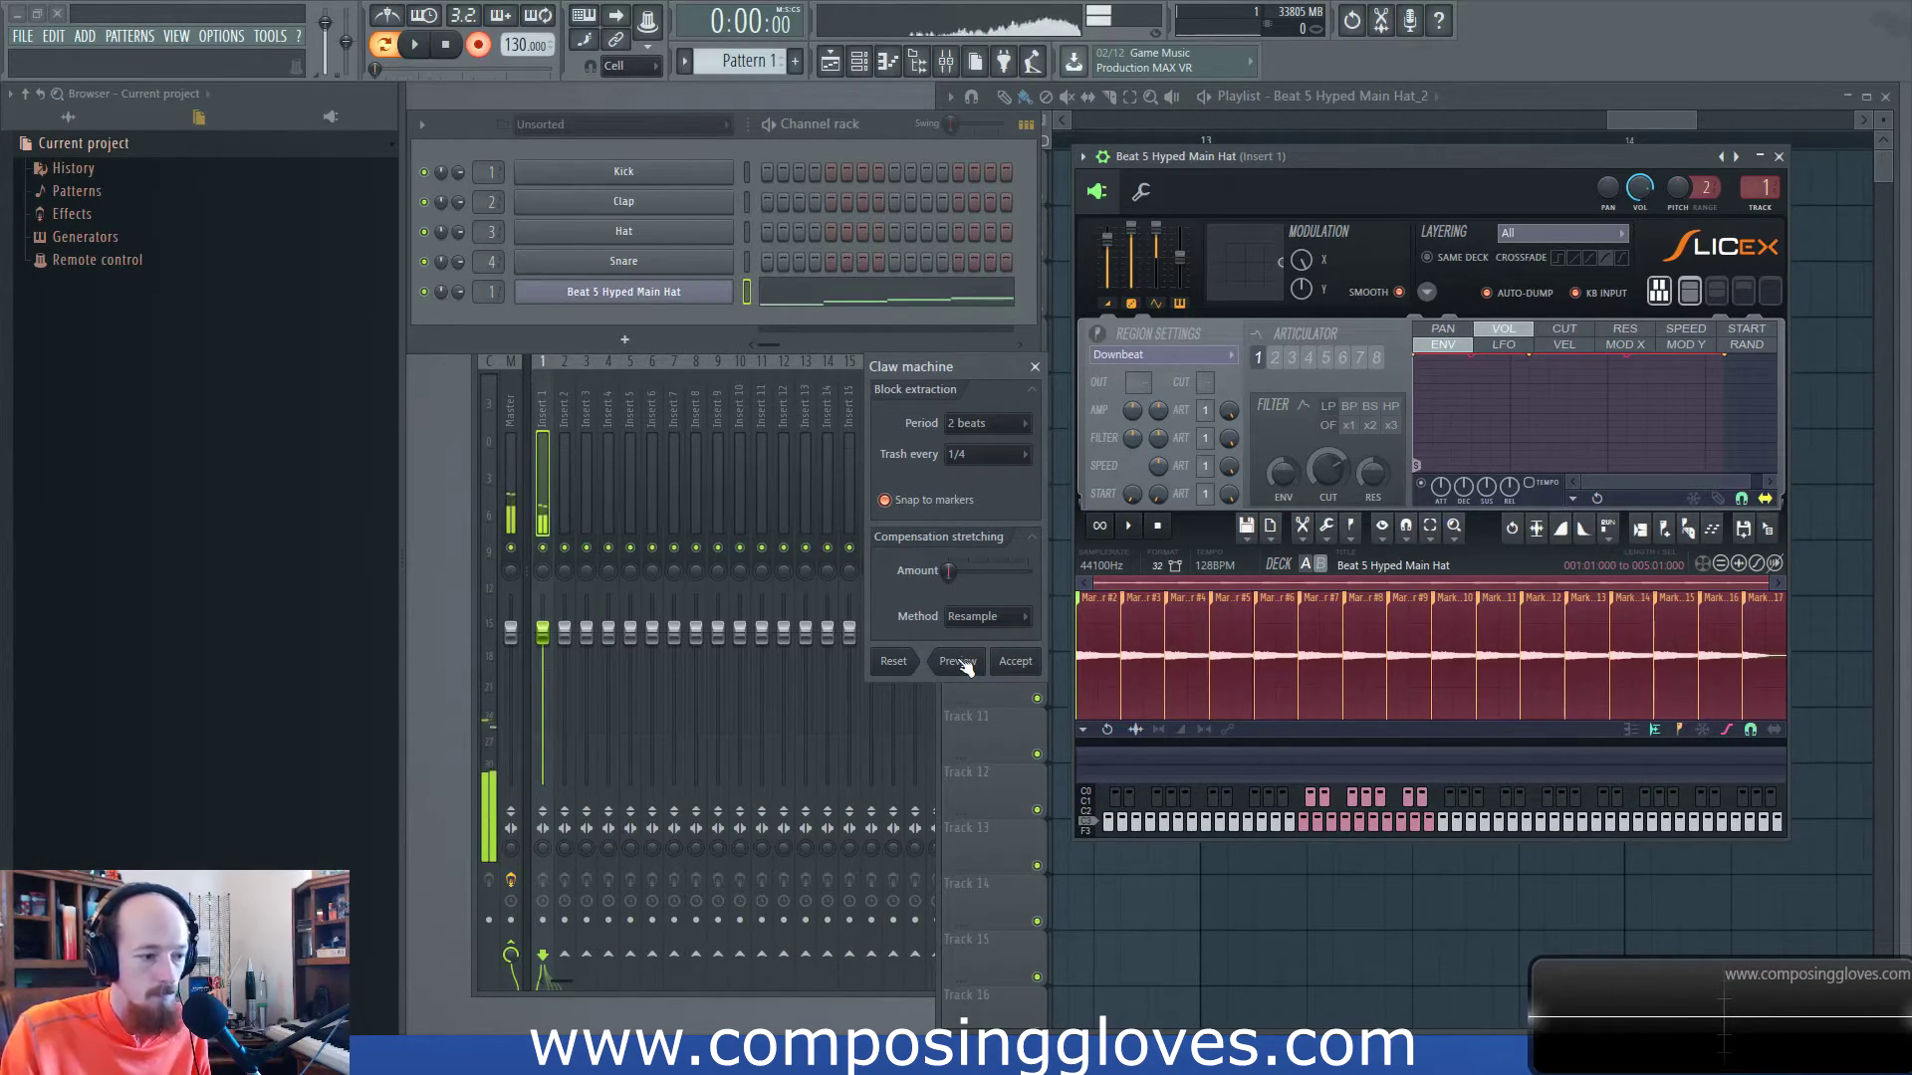
pyautogui.click(1000, 422)
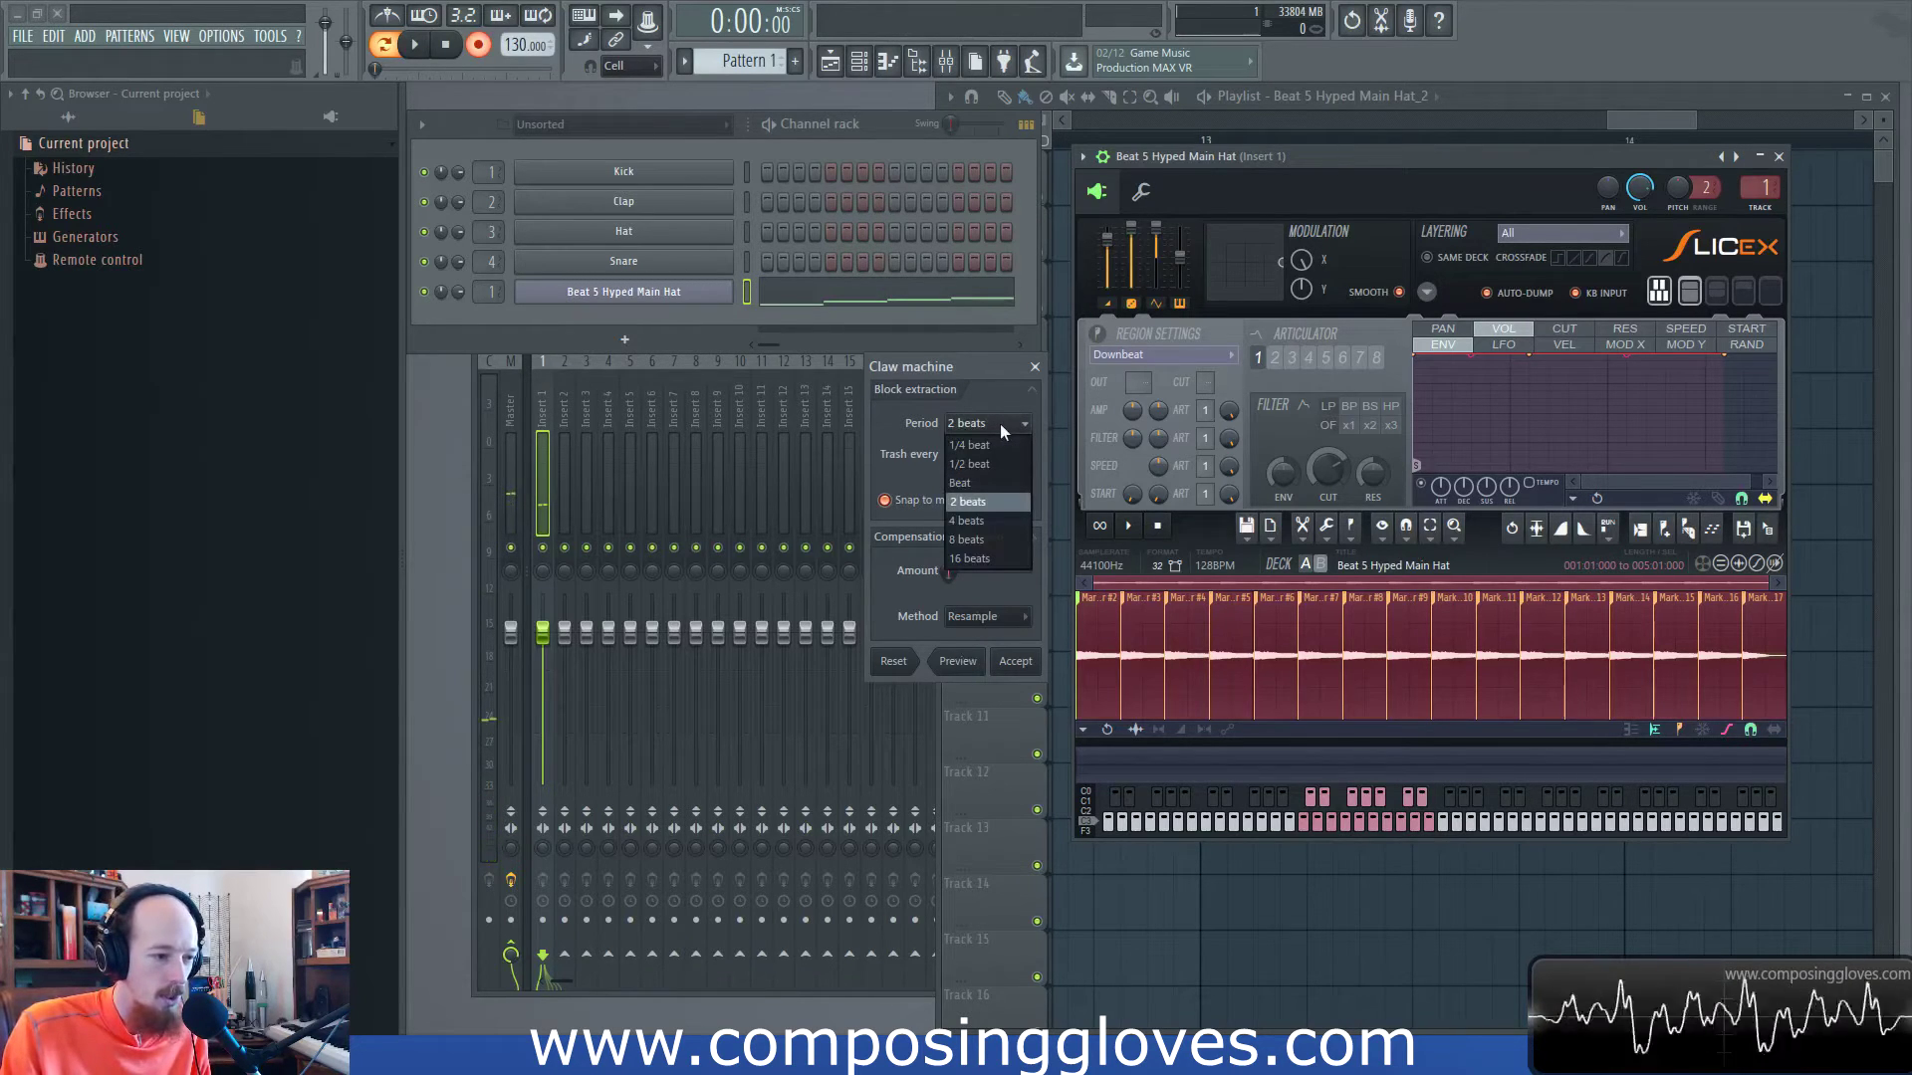
pyautogui.click(994, 449)
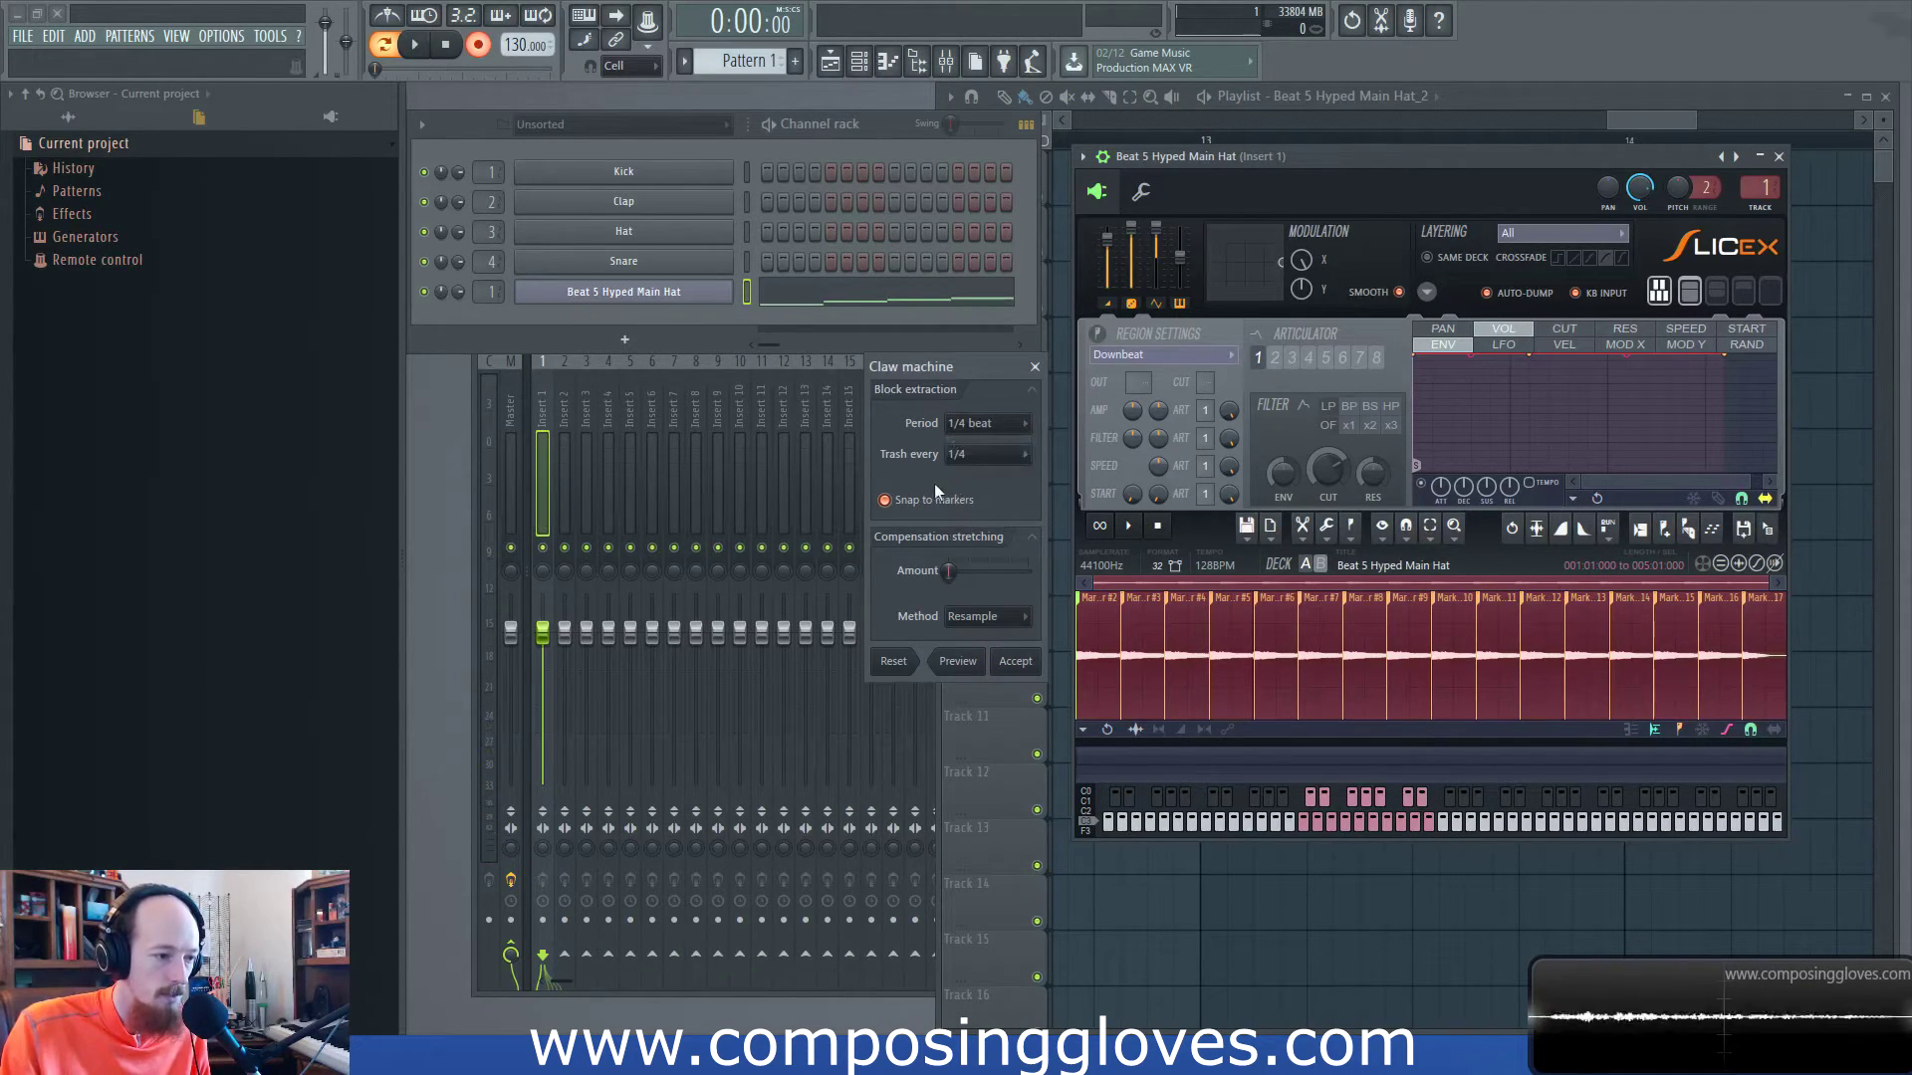
# Preview the Claw machine with 100% compensation stretching and the e3 mono method, and close the tool without accepting.
pyautogui.moveTo(949, 571); pyautogui.dragTo(1028, 572)
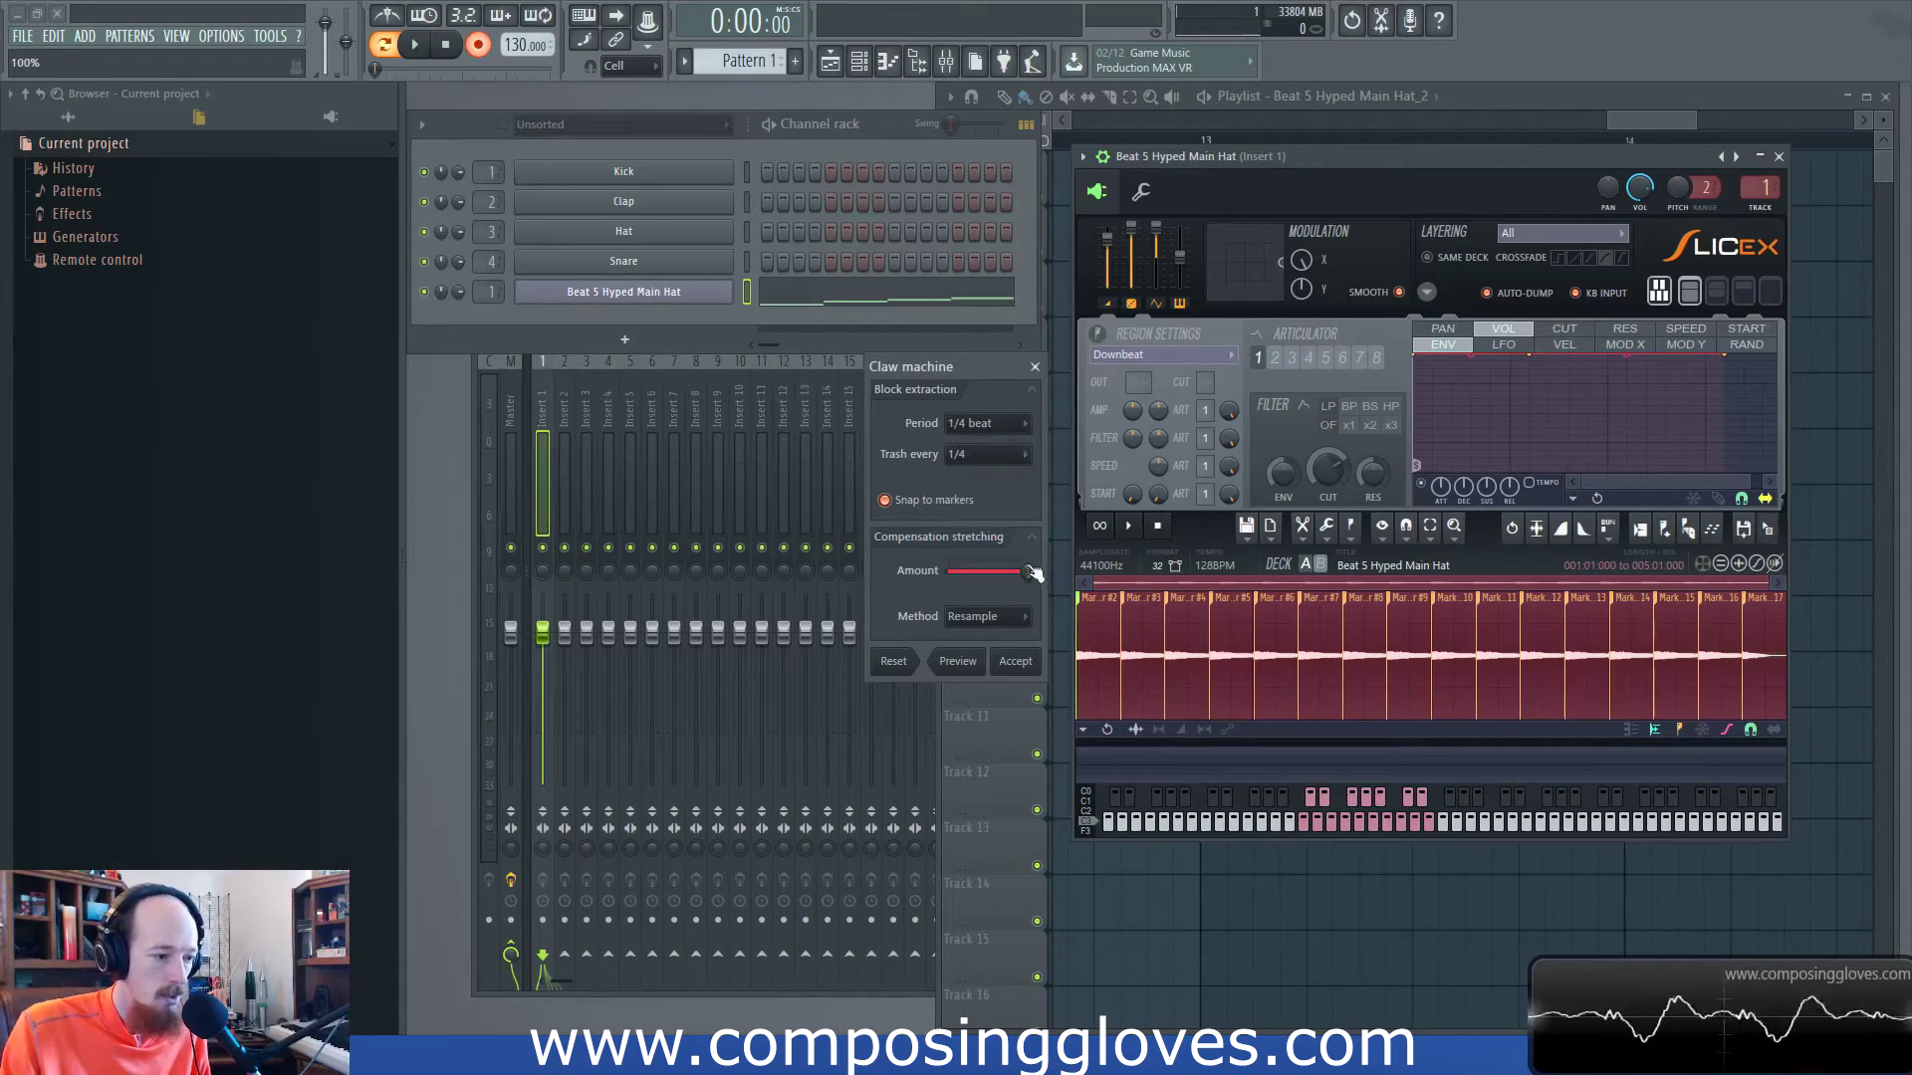
pyautogui.click(981, 617)
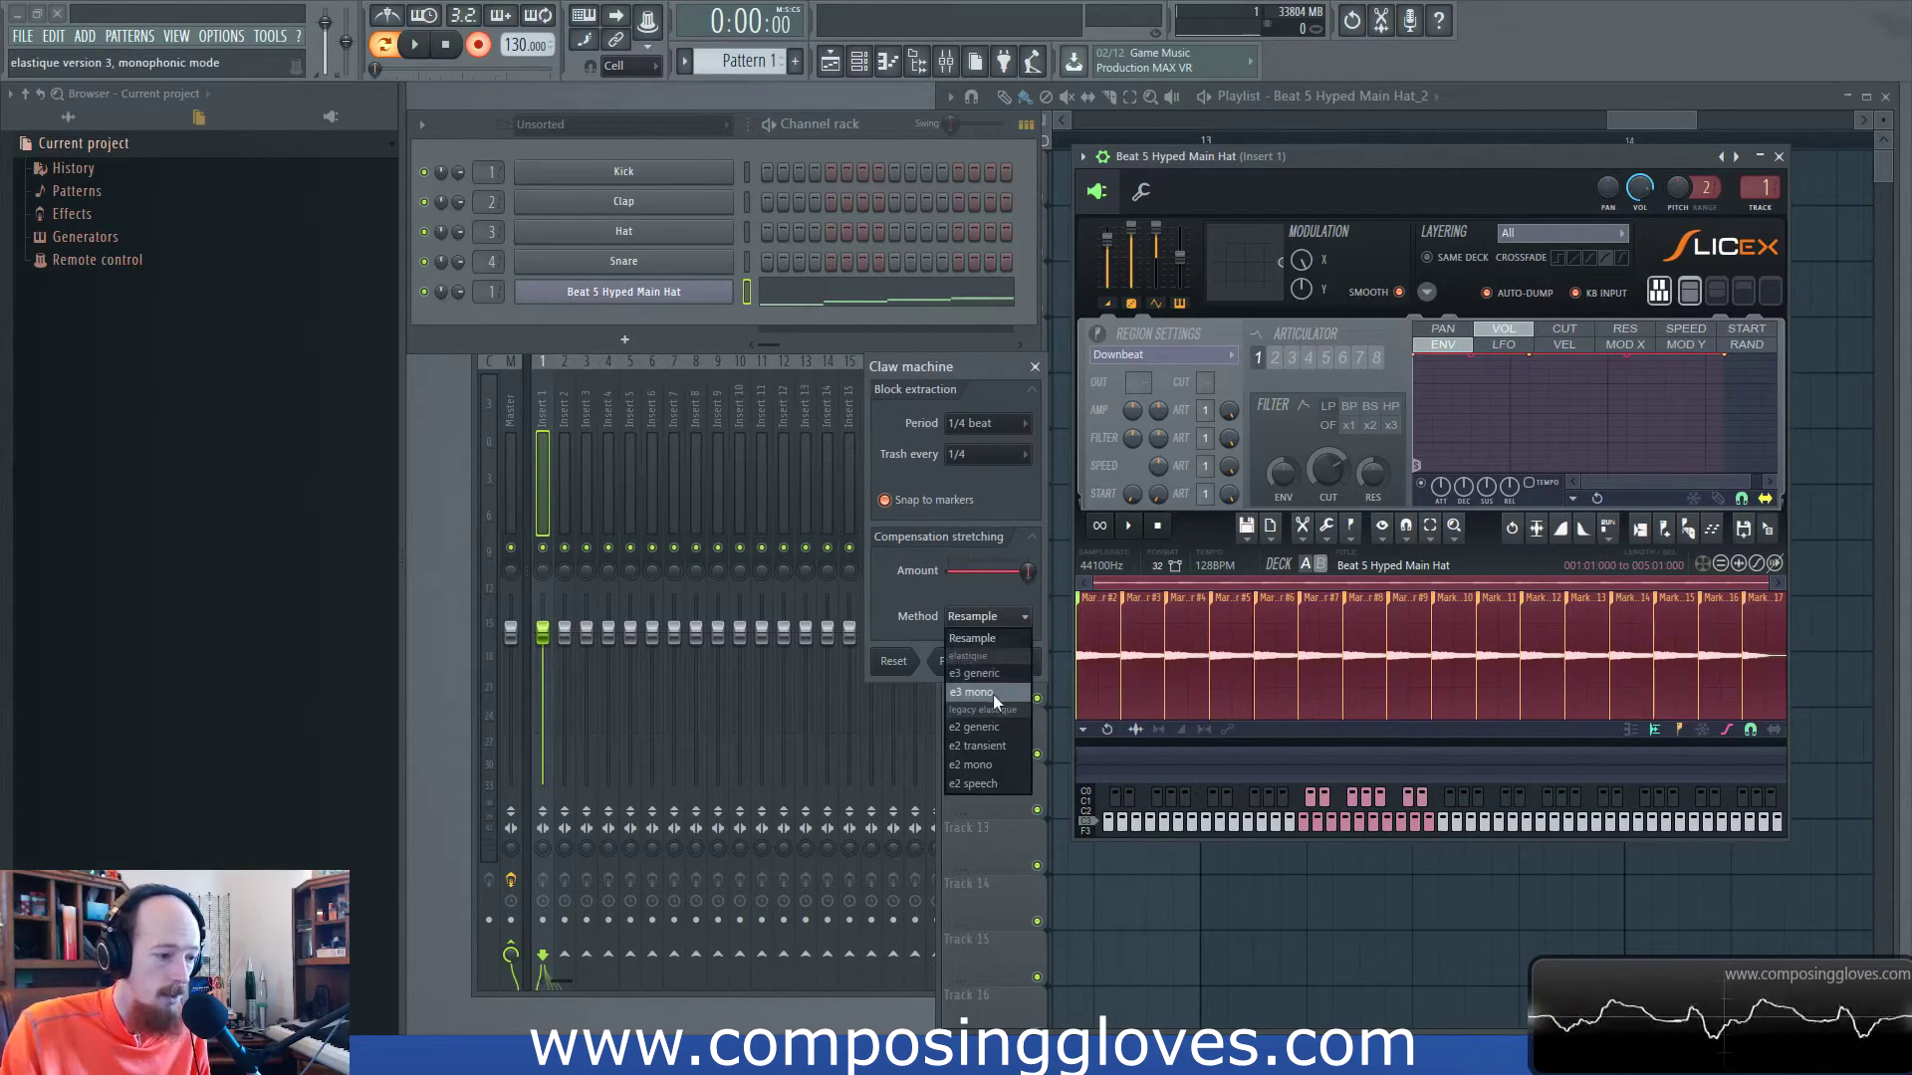
pyautogui.click(994, 695)
pyautogui.click(957, 662)
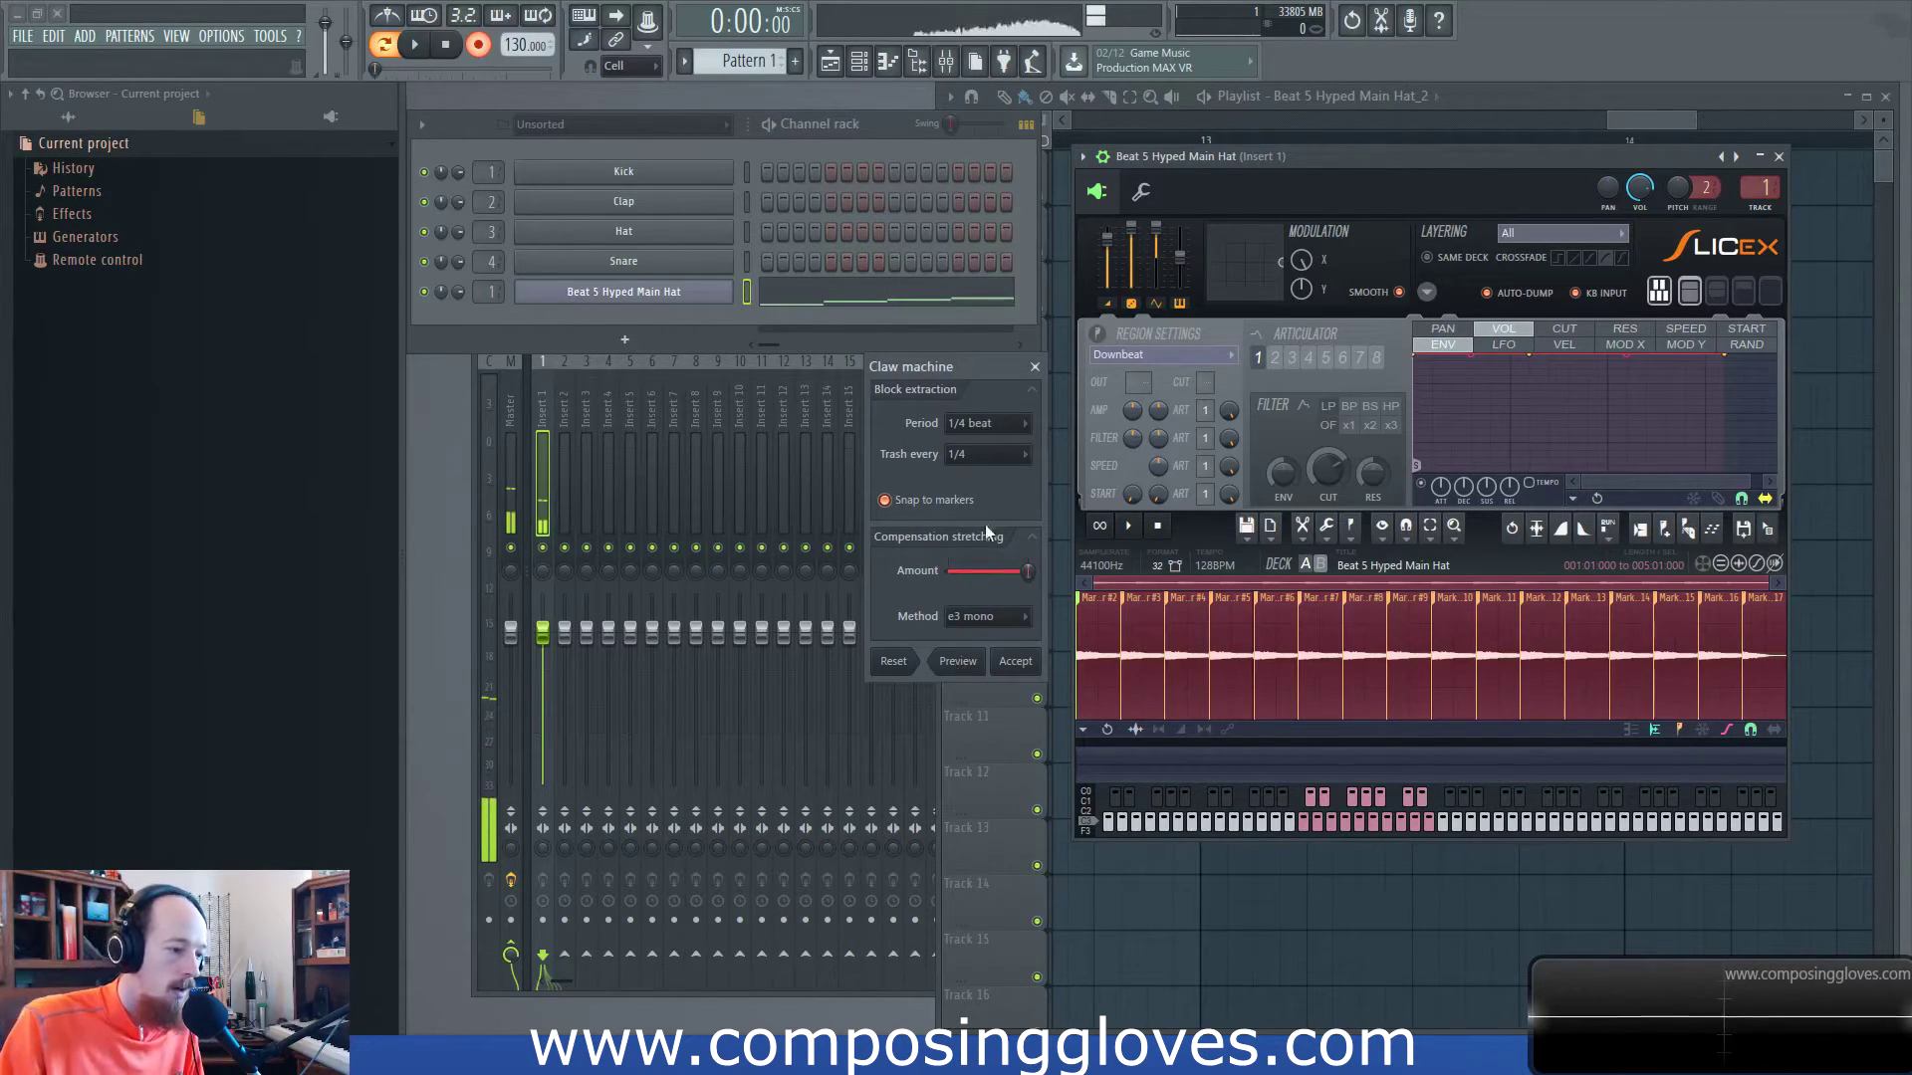
pyautogui.click(1037, 539)
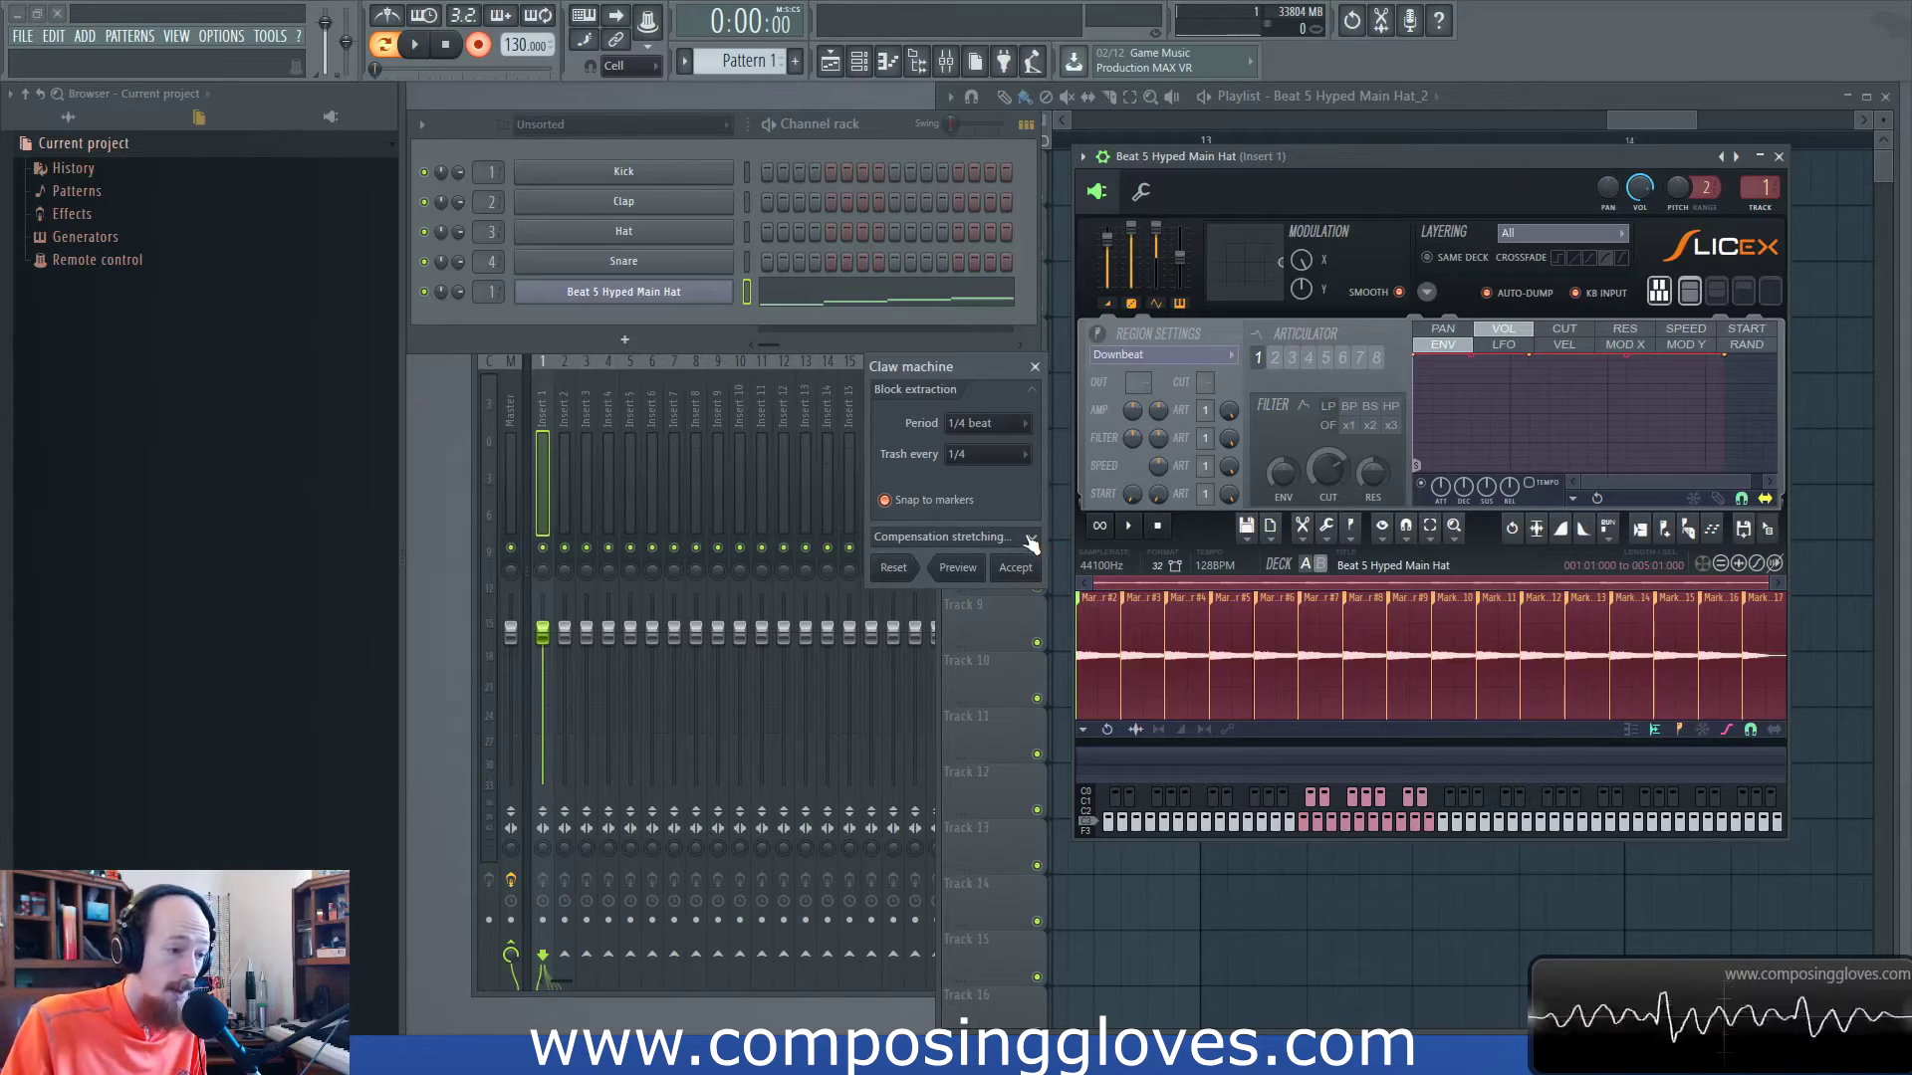
pyautogui.click(1035, 367)
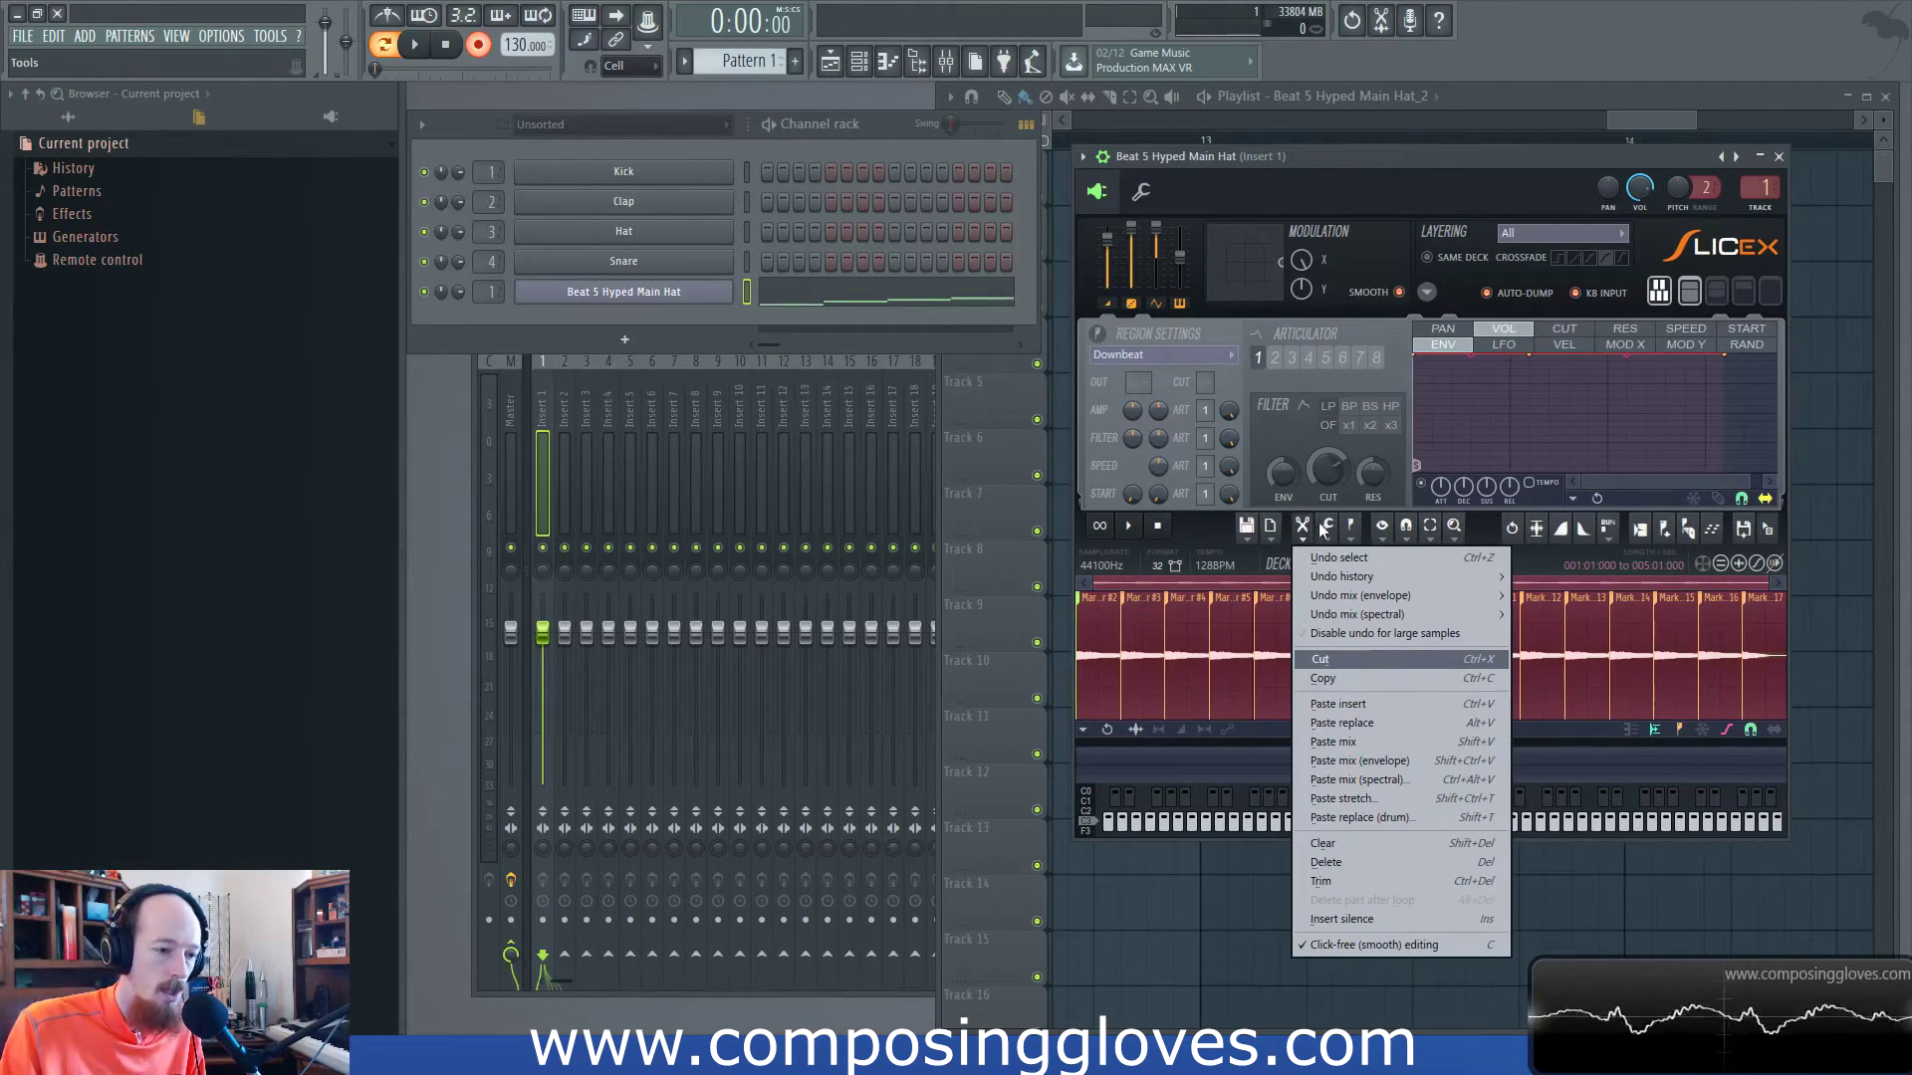
# Return to deck A and draw a freehand wavy curve across the sample in the all-purpose envelope.
pyautogui.click(1325, 525)
pyautogui.click(1444, 914)
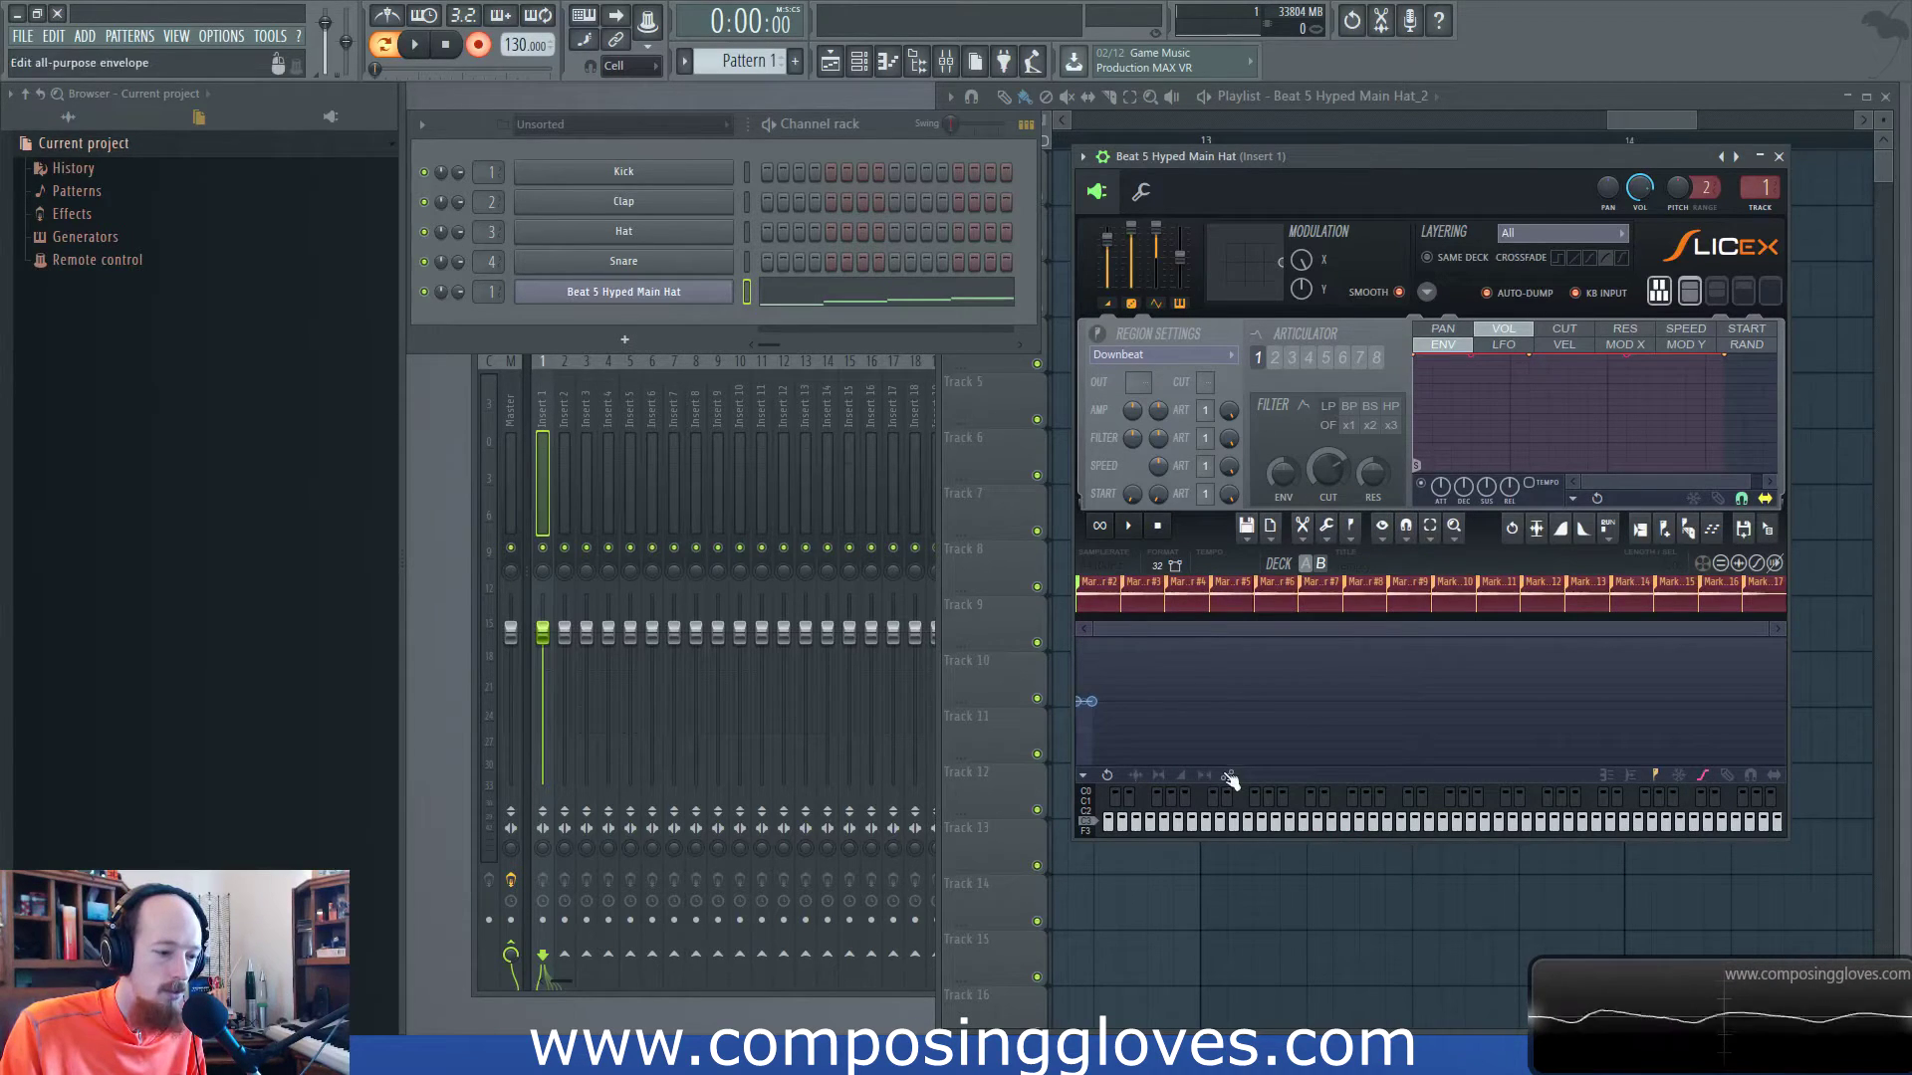
pyautogui.click(1306, 564)
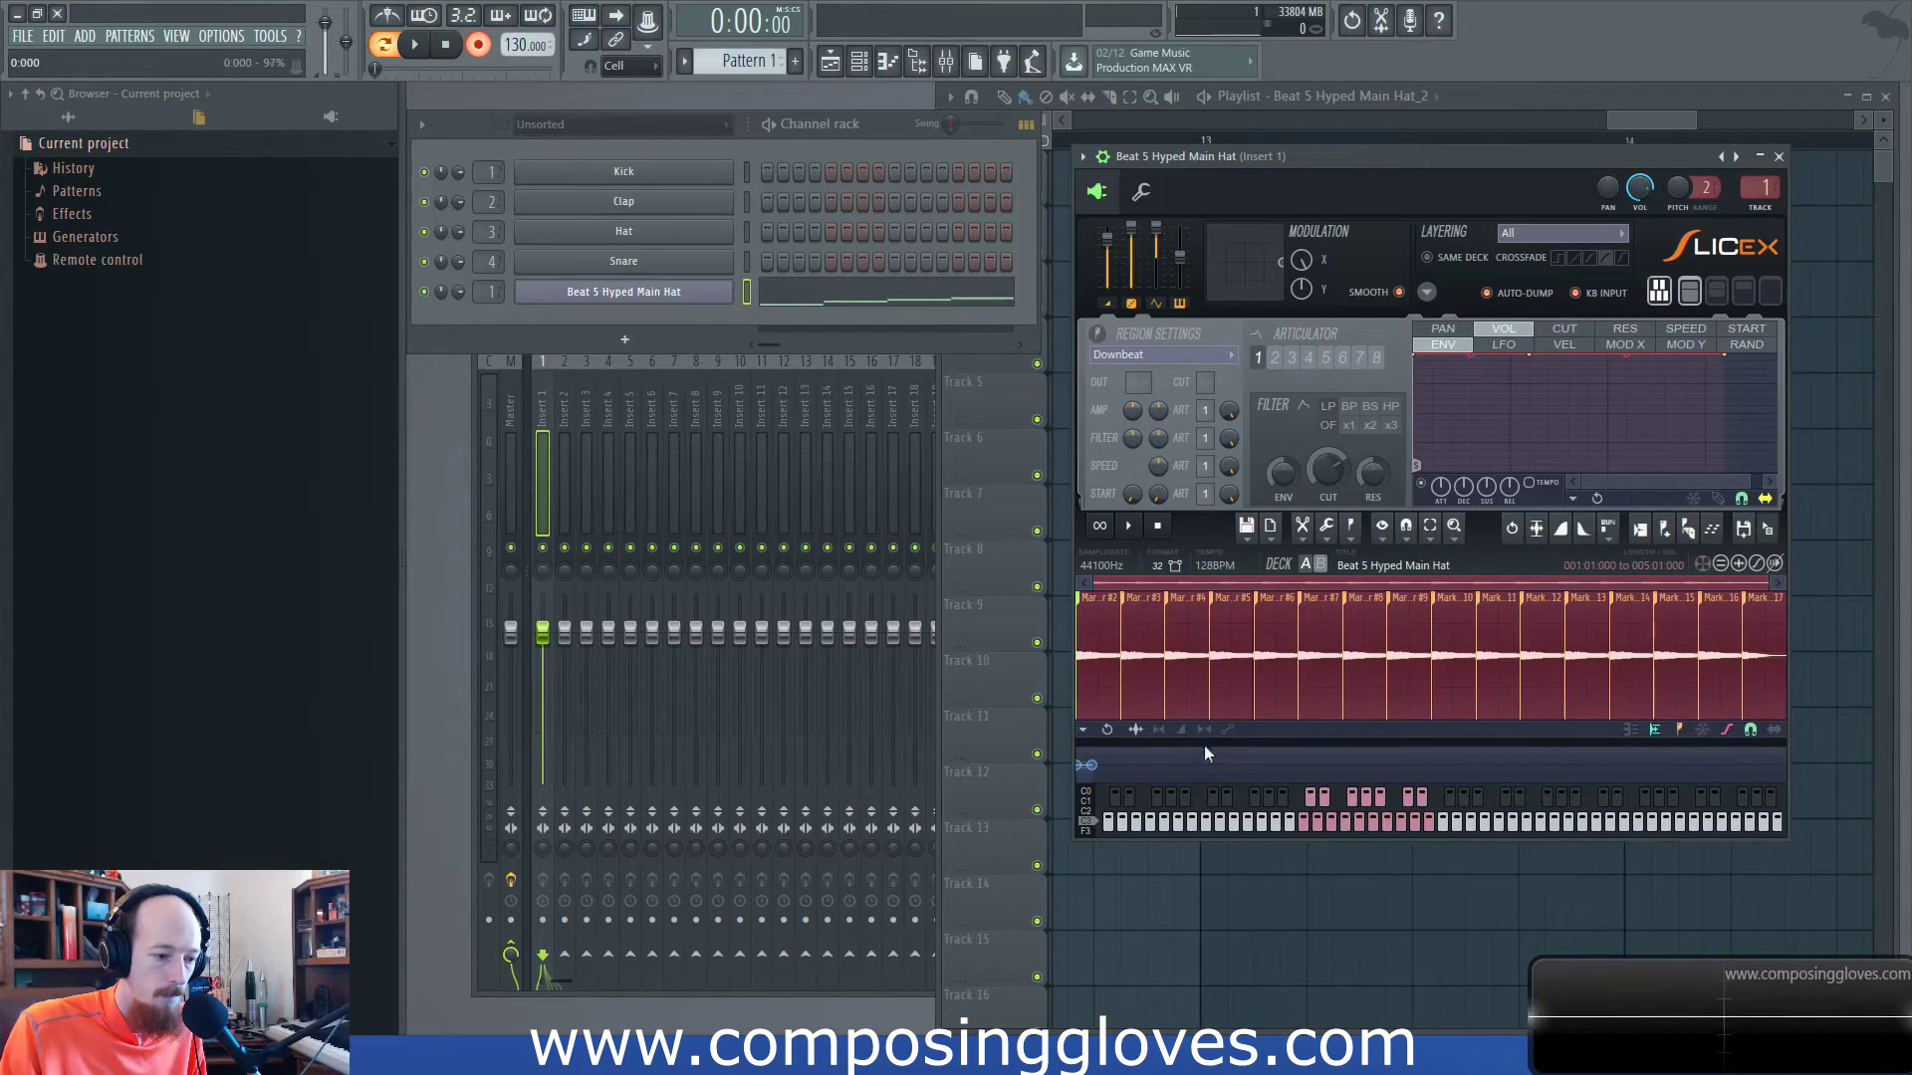
pyautogui.click(1229, 730)
pyautogui.moveTo(1166, 687)
pyautogui.mouseDown()
pyautogui.moveTo(1183, 703)
pyautogui.moveTo(1294, 648)
pyautogui.moveTo(1434, 632)
pyautogui.moveTo(1558, 659)
pyautogui.moveTo(1683, 642)
pyautogui.mouseUp()
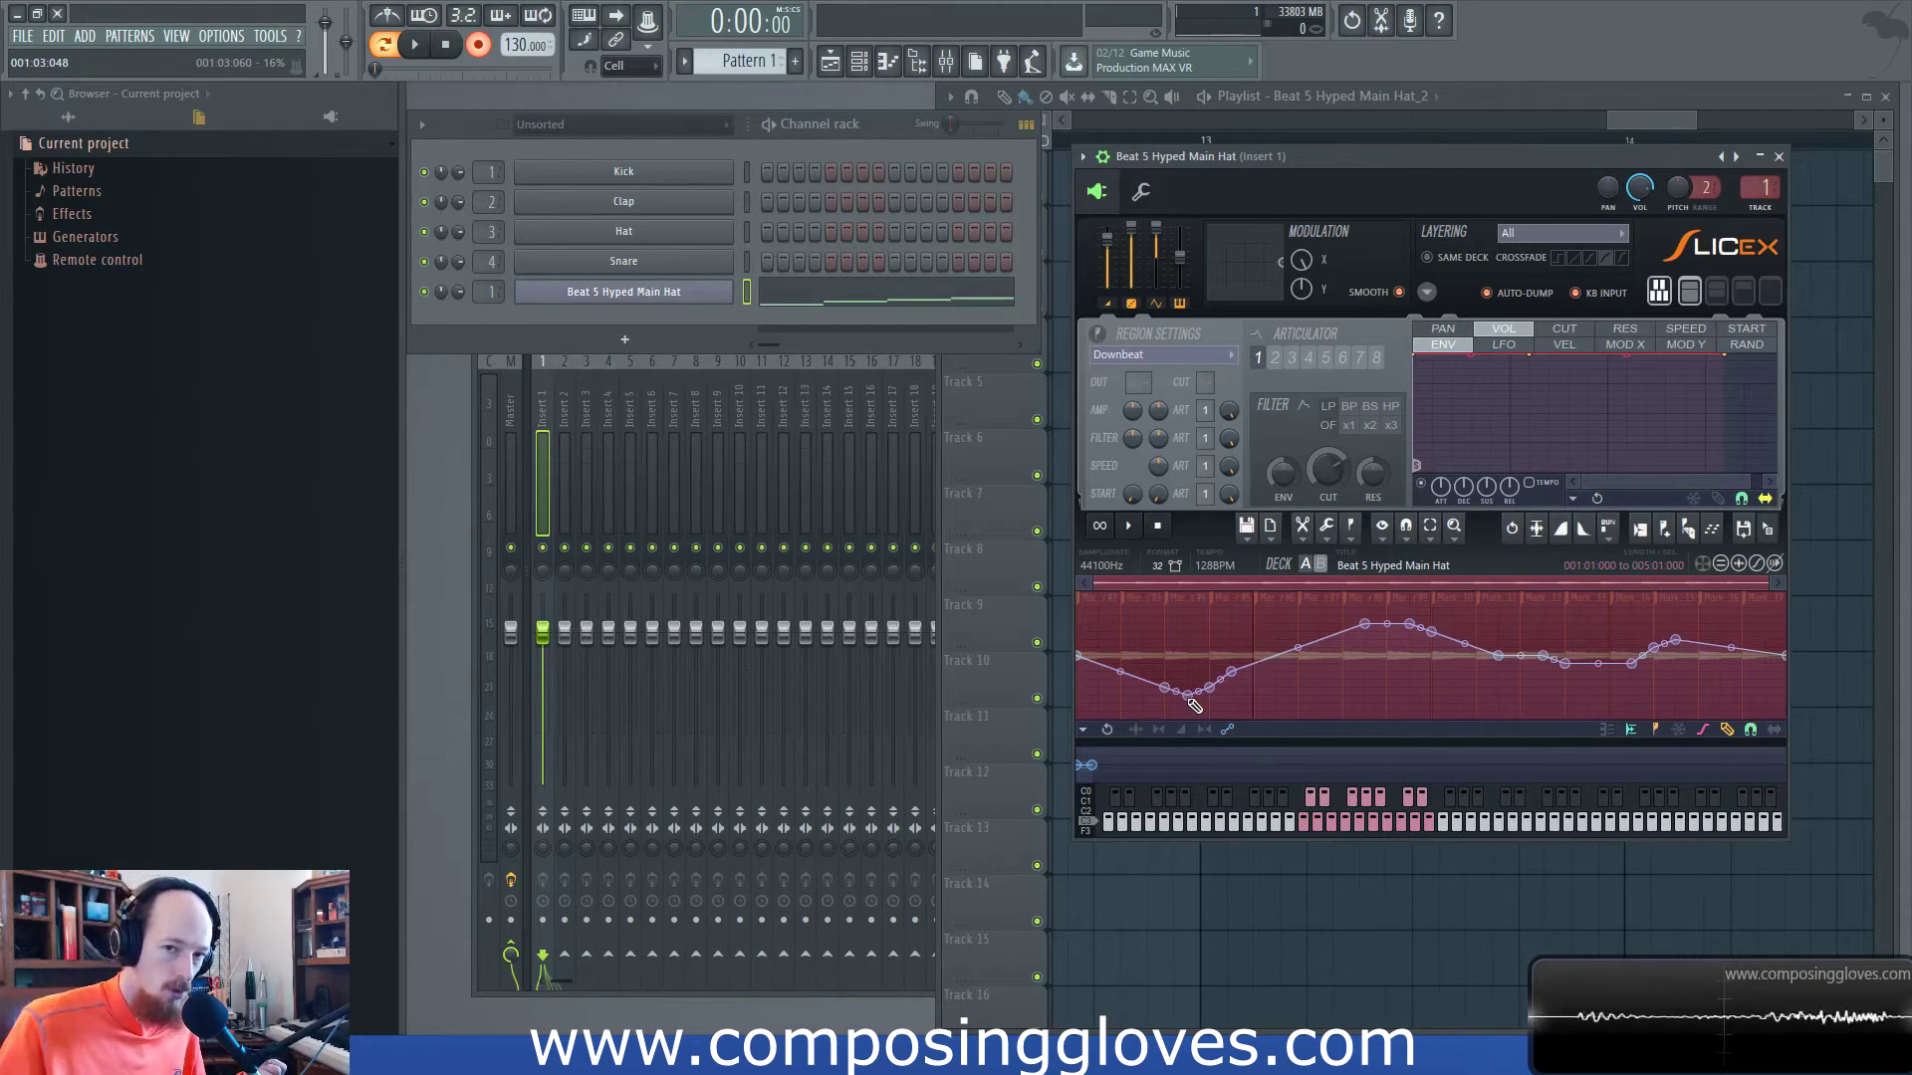
pyautogui.click(1302, 527)
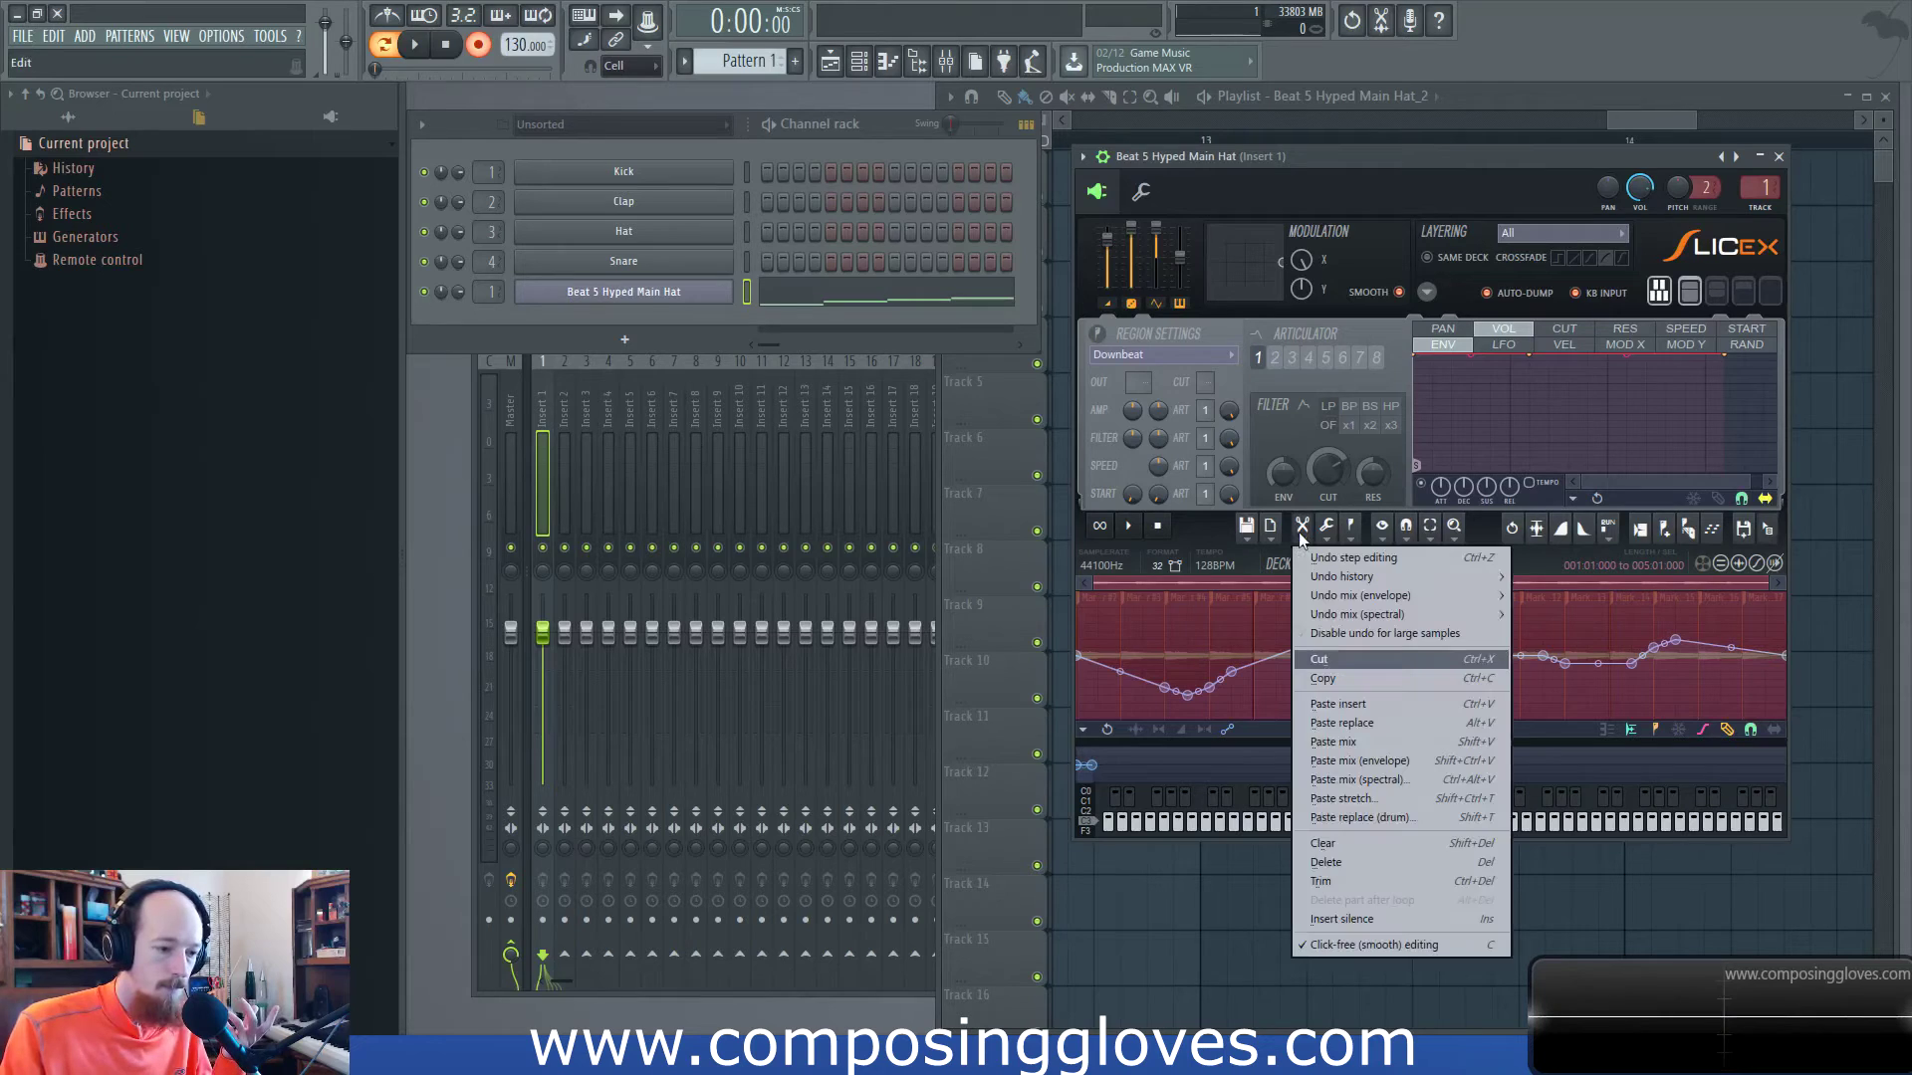
pyautogui.click(1272, 529)
pyautogui.click(1301, 539)
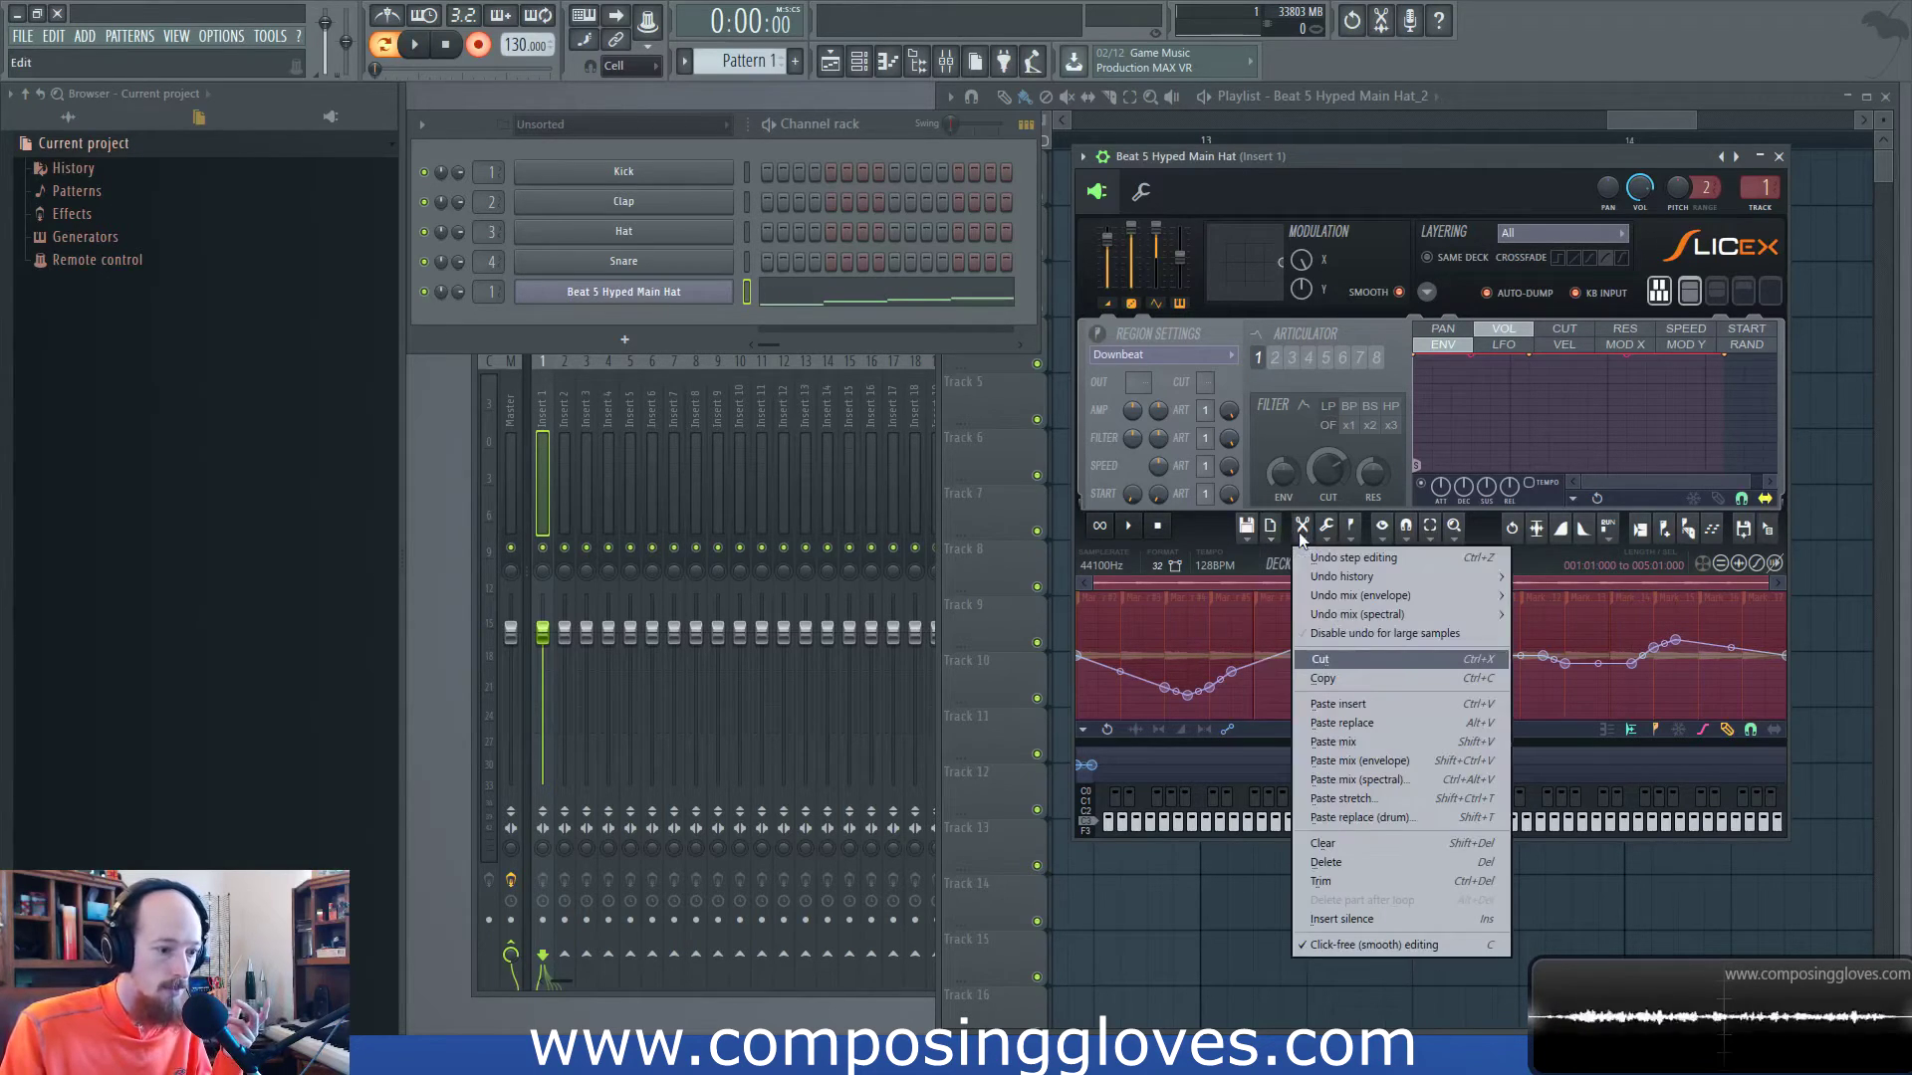
pyautogui.click(1350, 537)
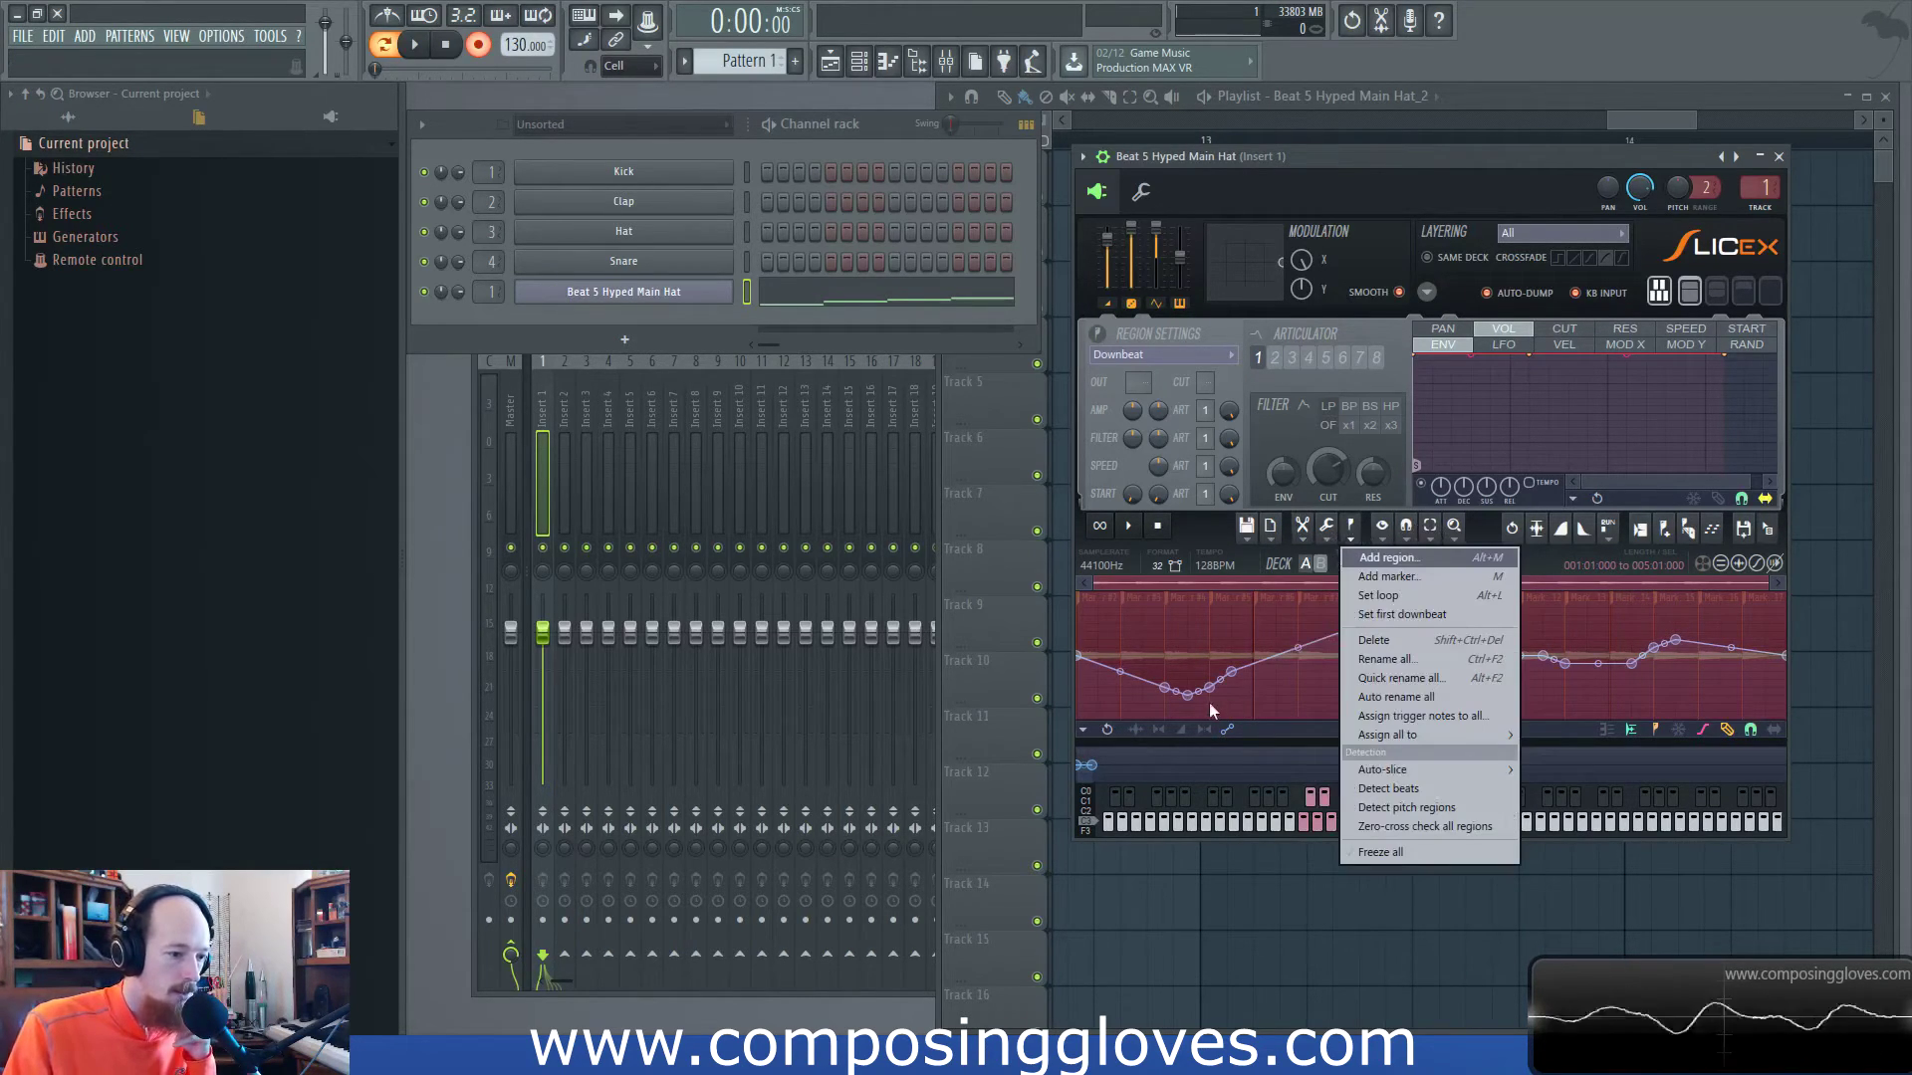
pyautogui.click(1405, 528)
pyautogui.click(1384, 530)
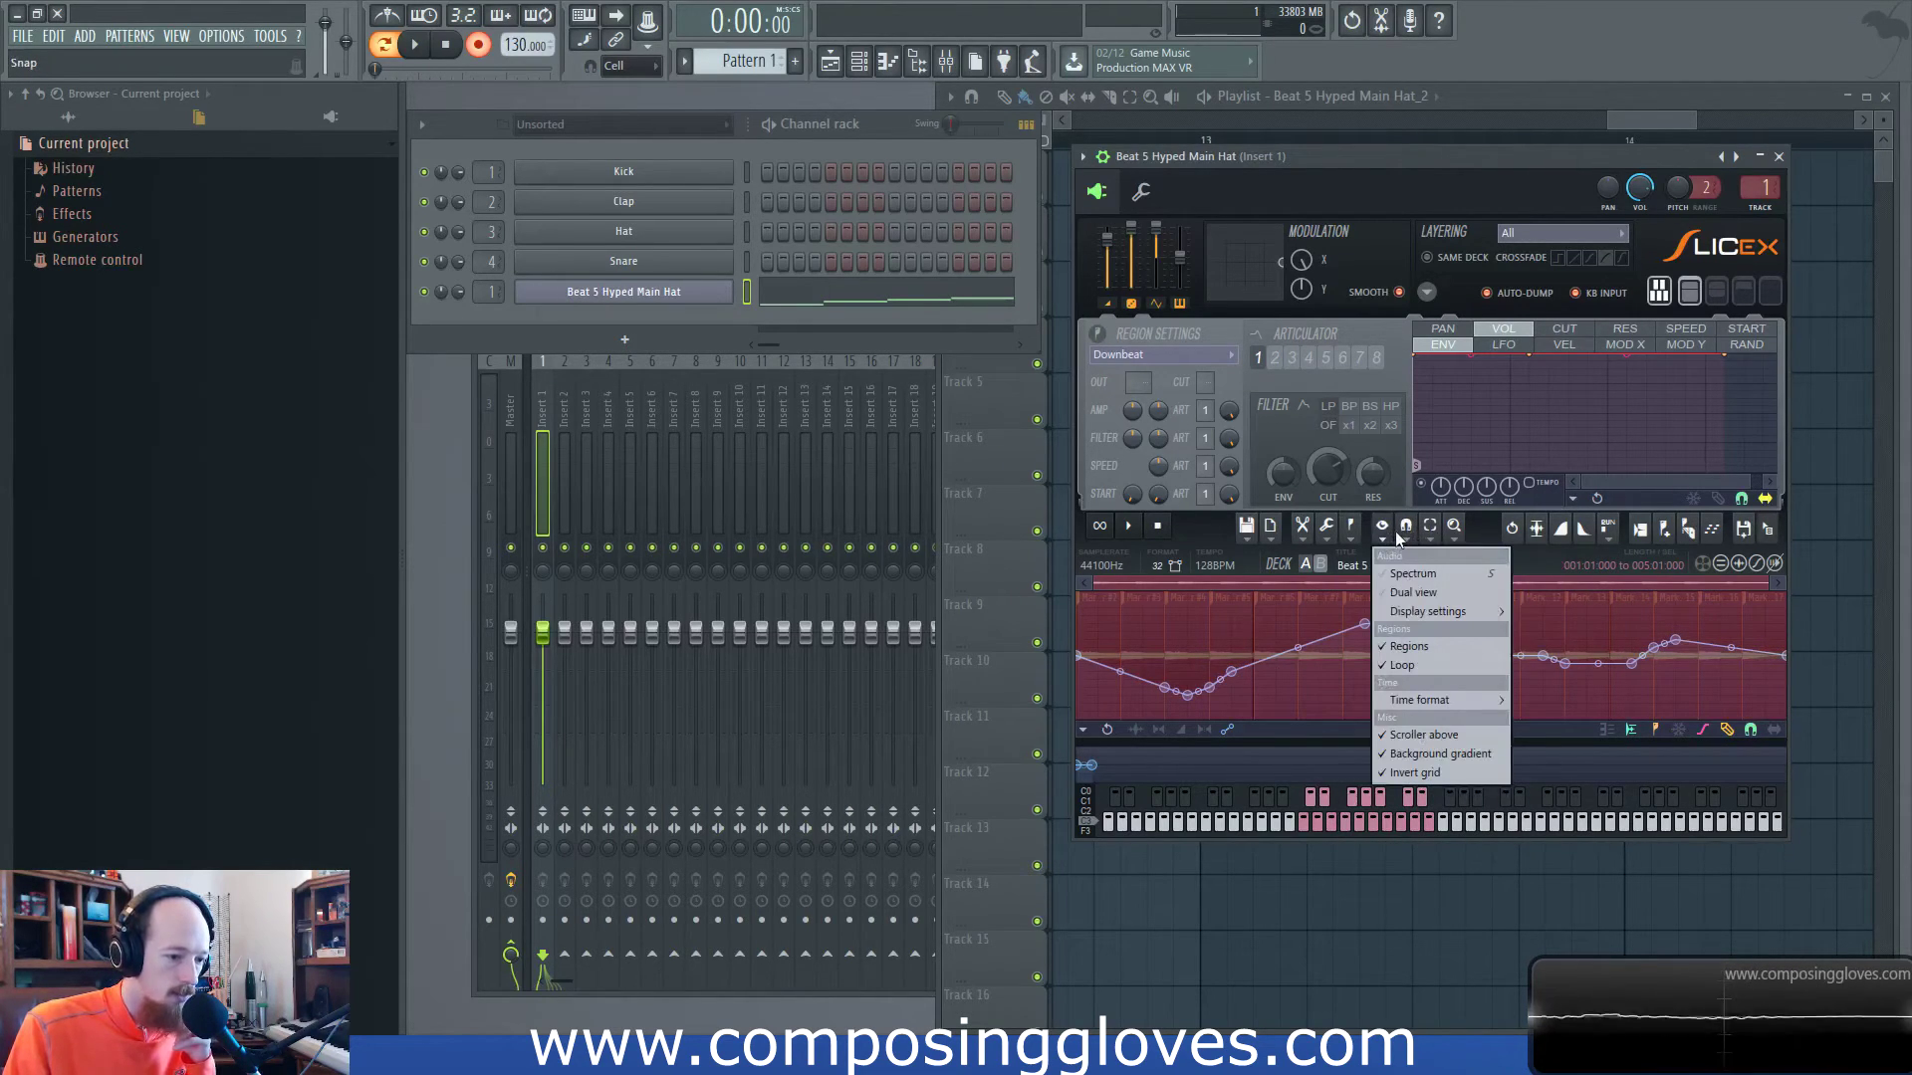
pyautogui.click(1399, 529)
# Undo the curve drawn in the all-purpose envelope.
pyautogui.click(1234, 739)
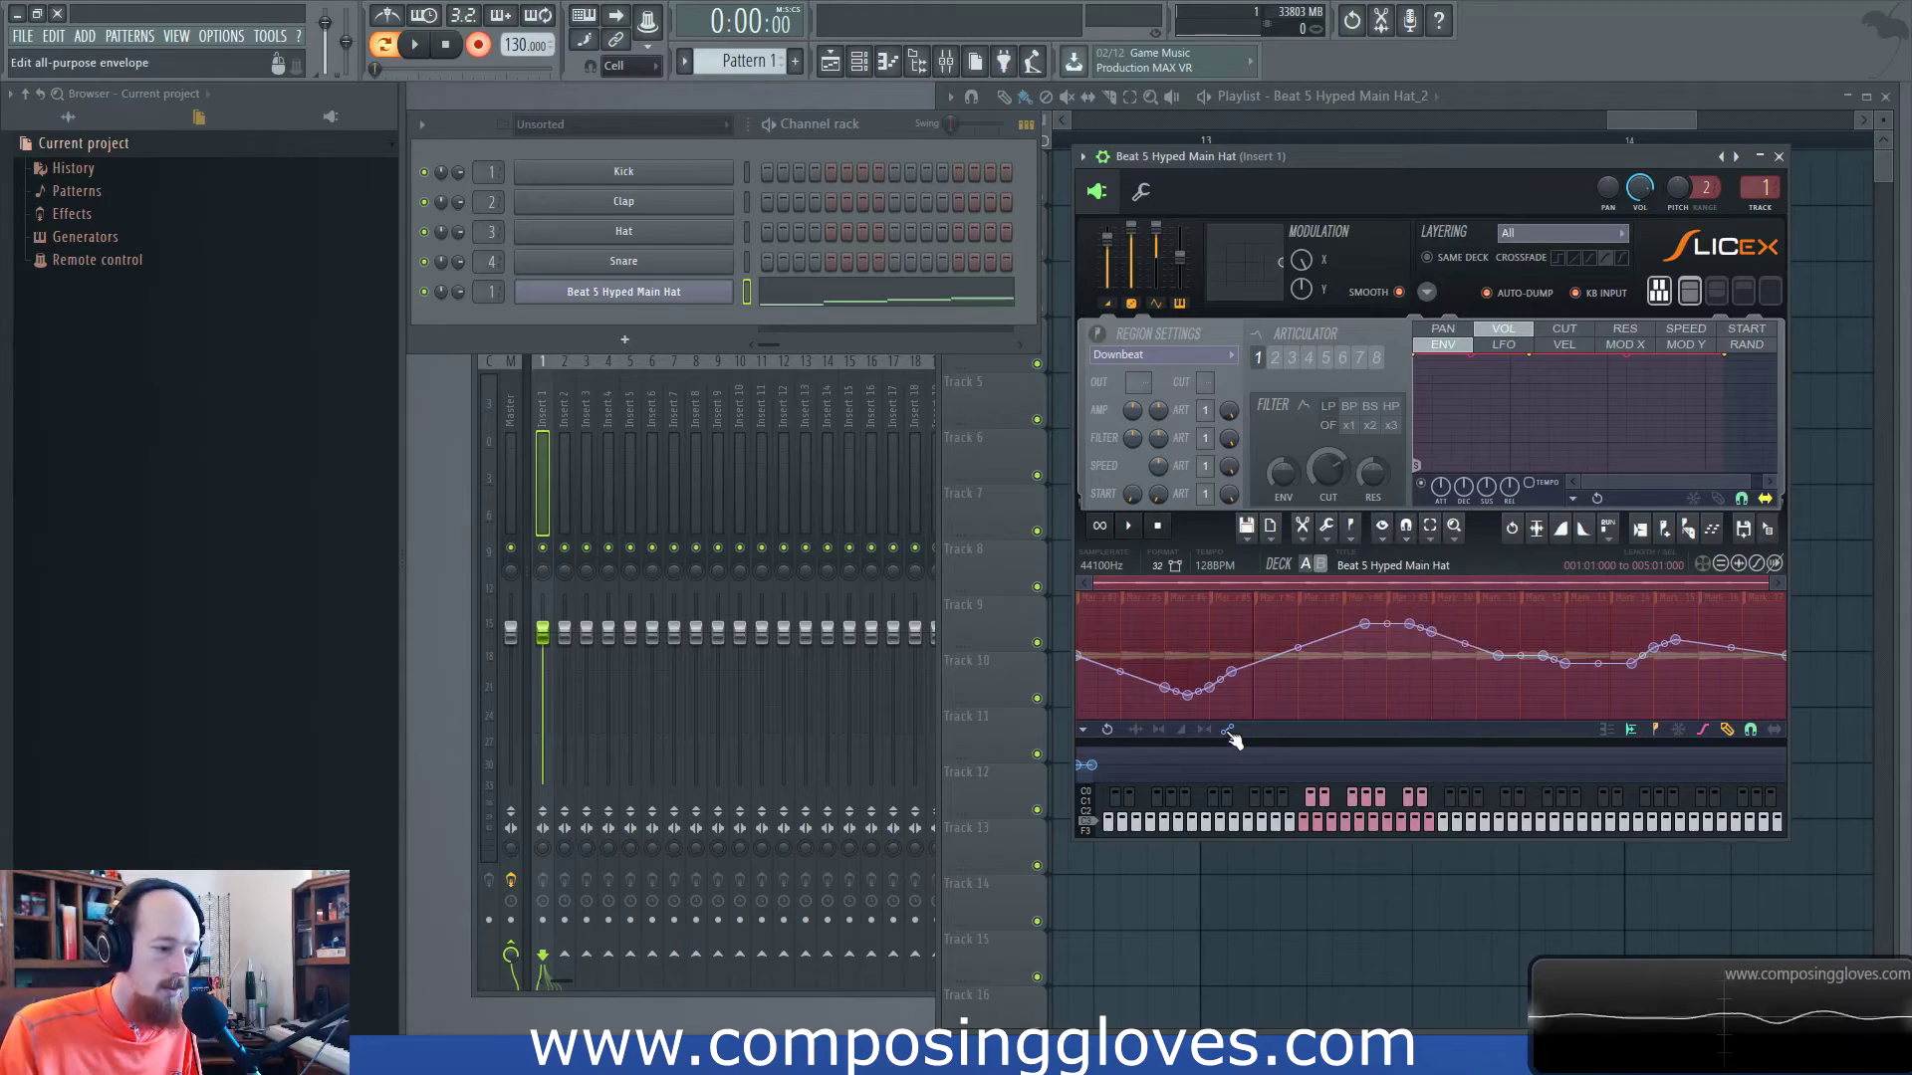
pyautogui.hotkey('ctrl', 'z')
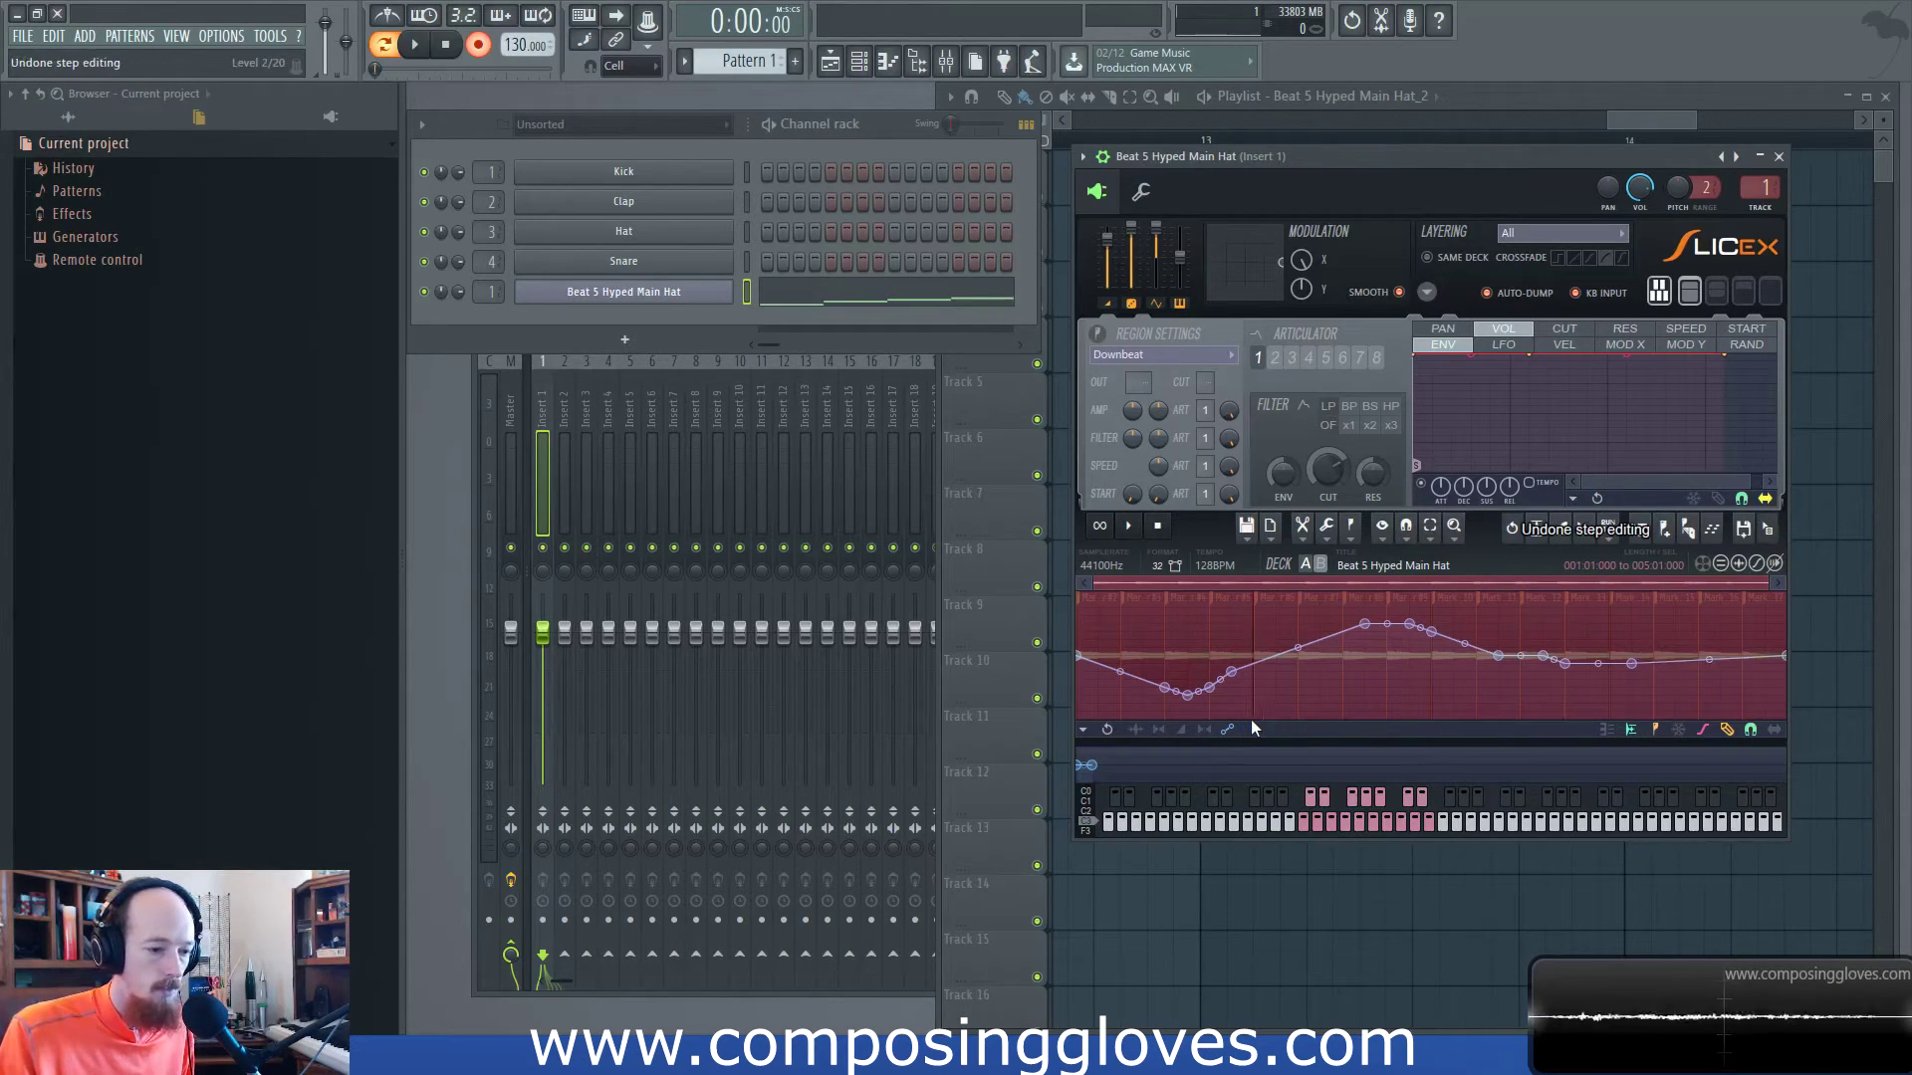
pyautogui.hotkey('ctrl', 'z')
pyautogui.hotkey('ctrl', 'z')
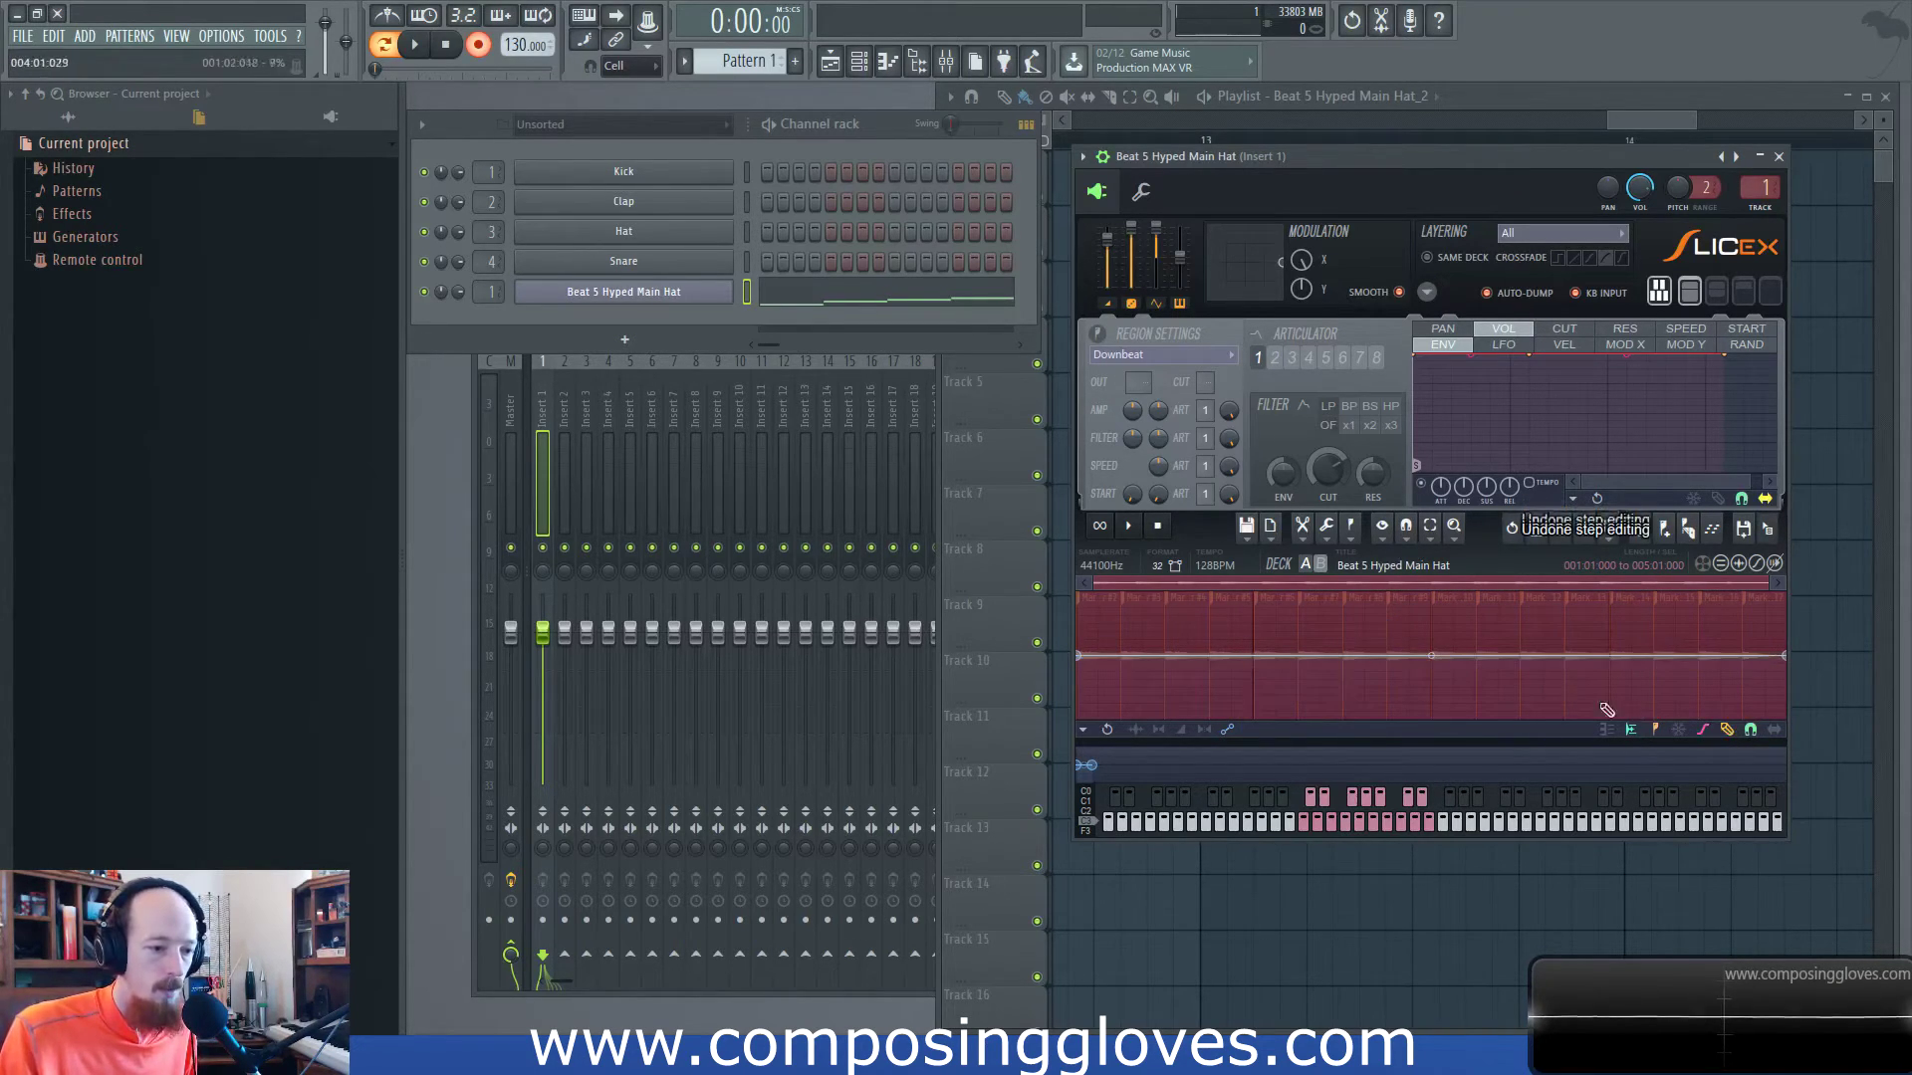
# Try Scratch (envelope) on the sample with the flat envelope, listen to it, and undo the scratch.
pyautogui.click(1402, 532)
pyautogui.click(1379, 535)
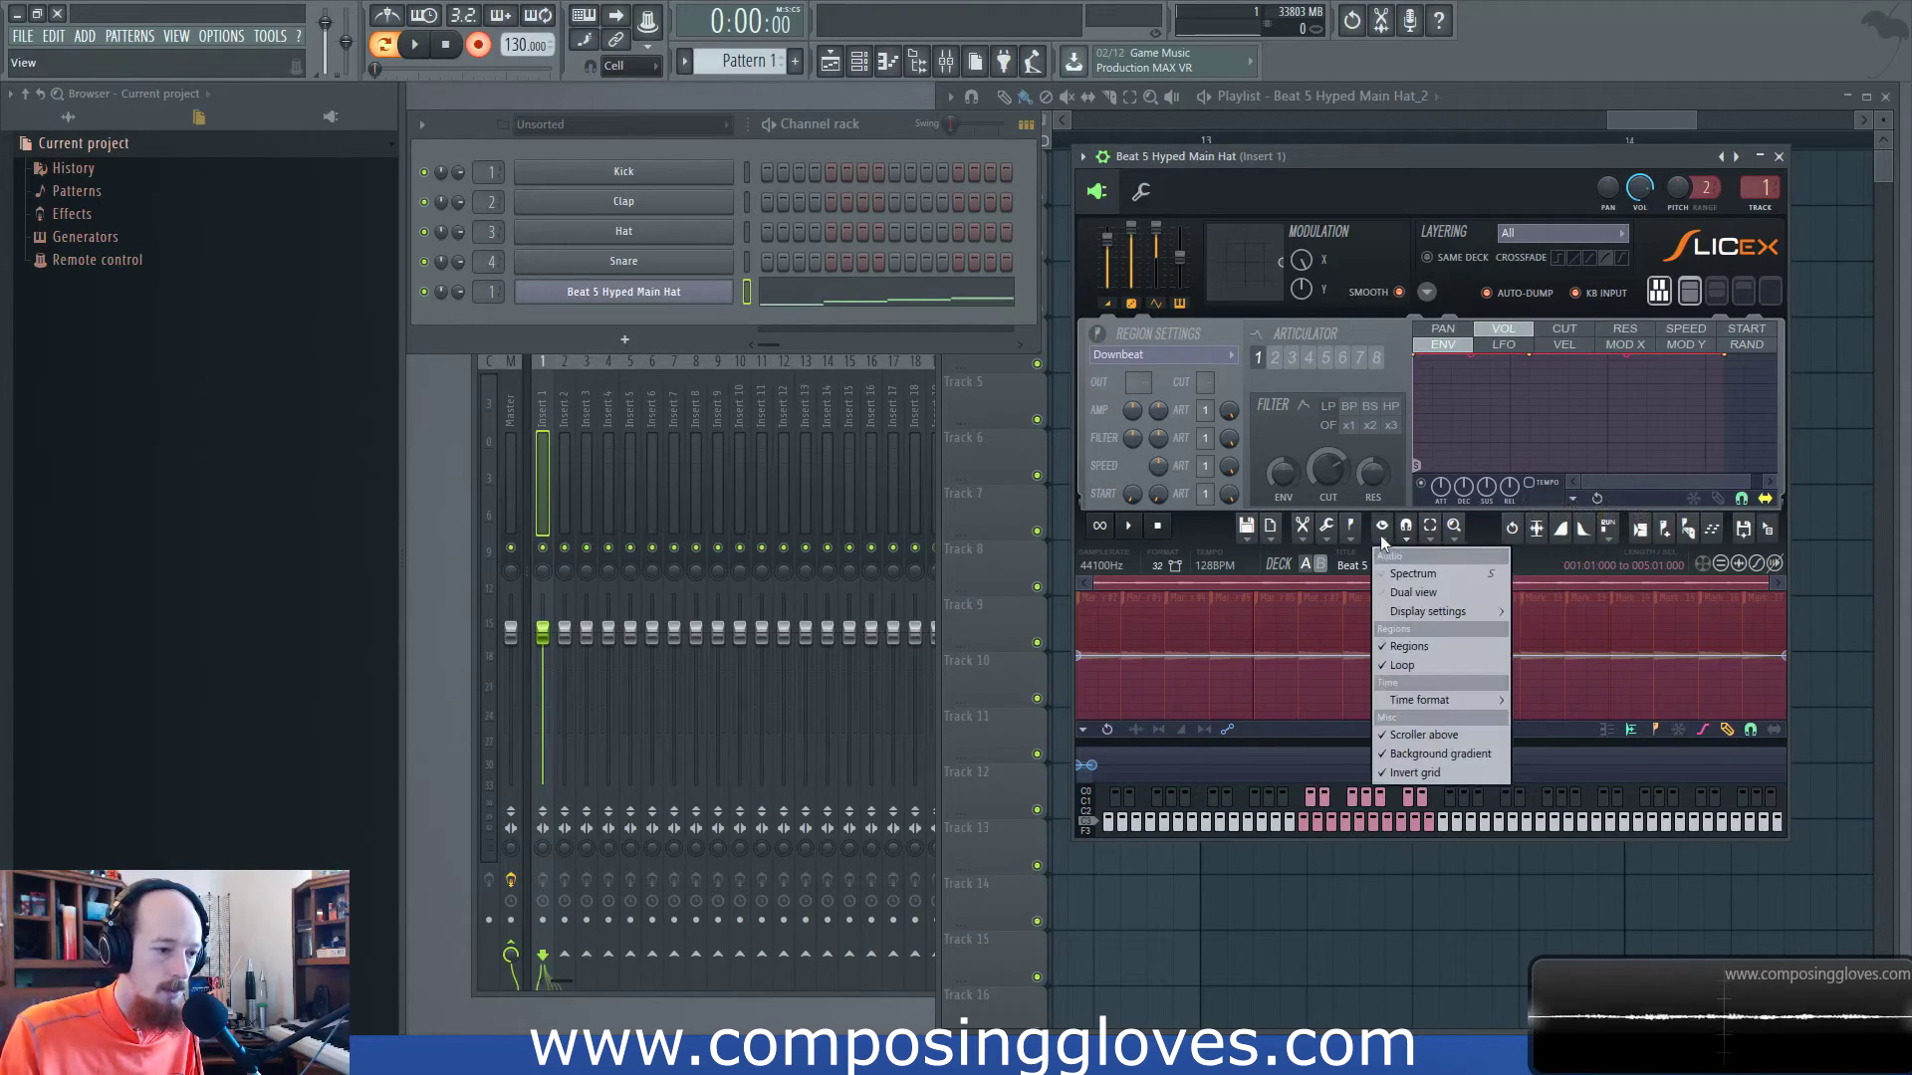
pyautogui.click(1328, 534)
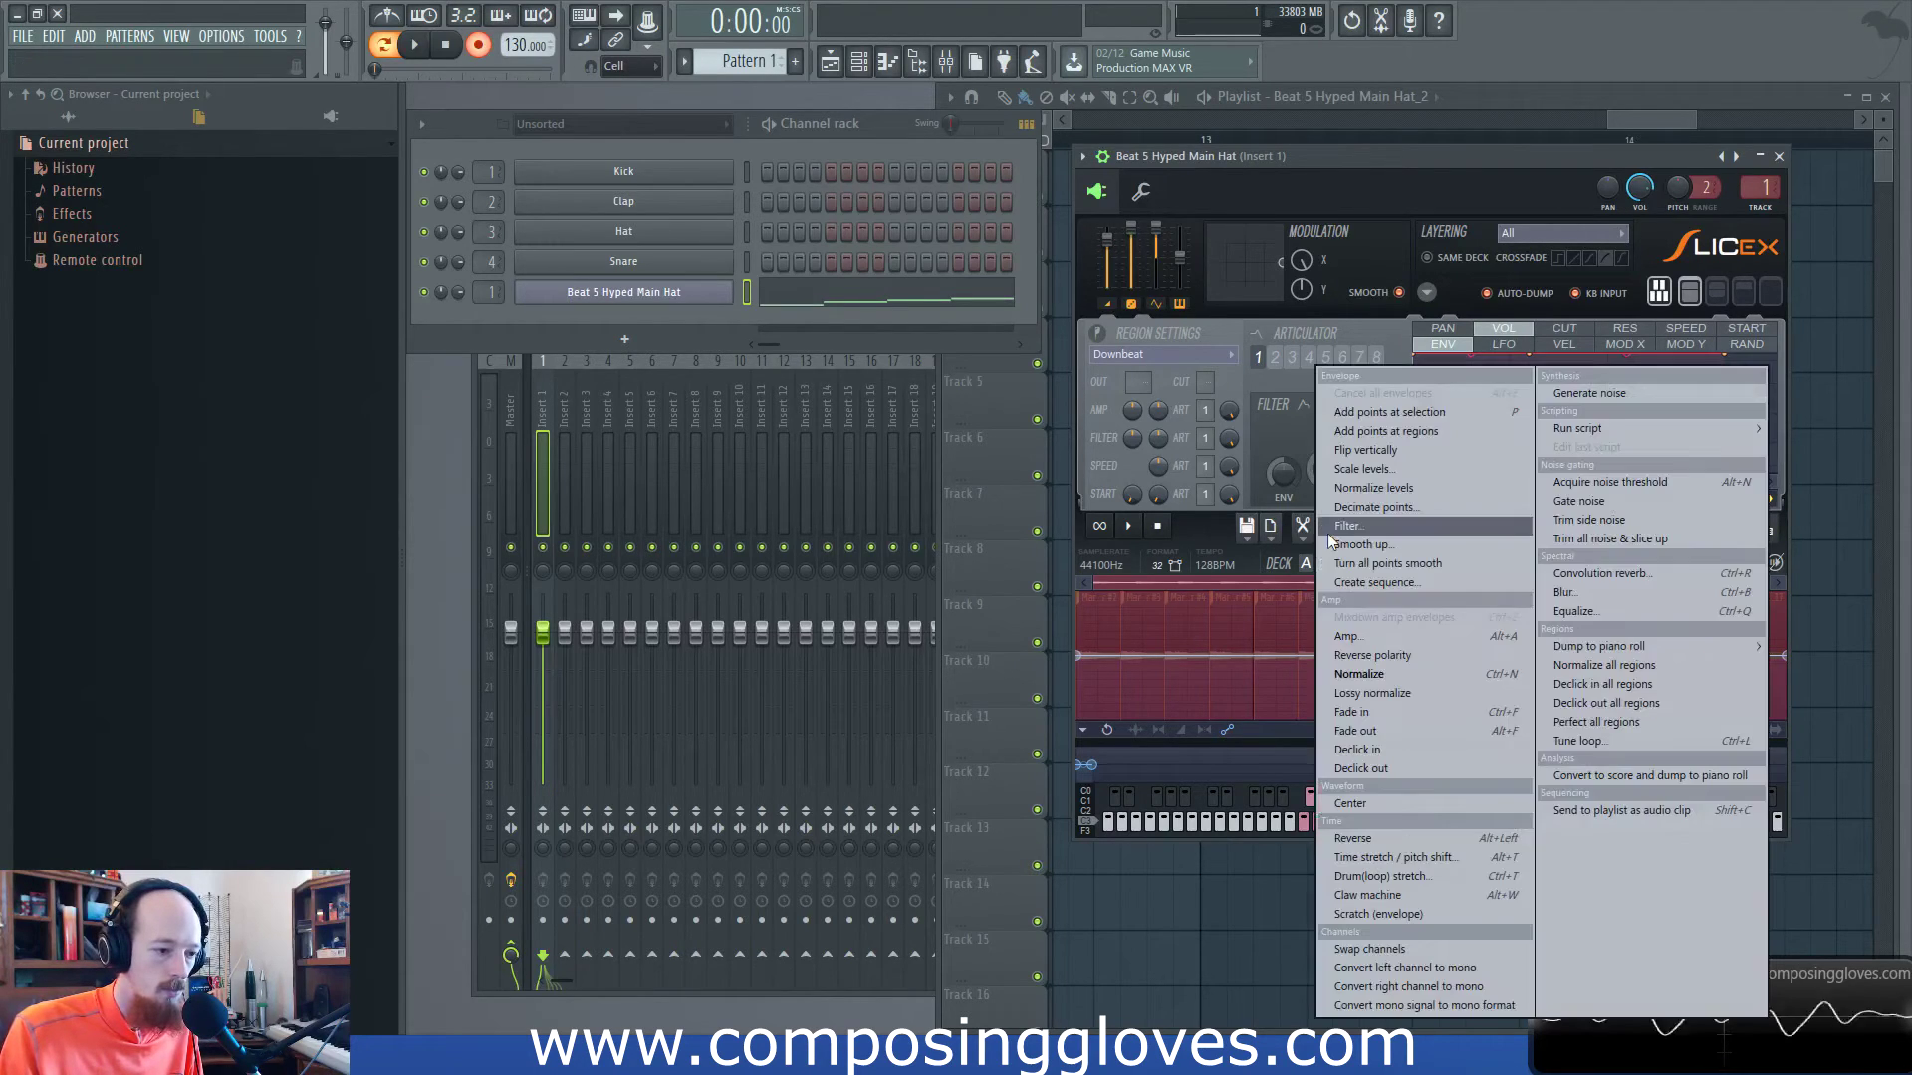
pyautogui.click(1424, 918)
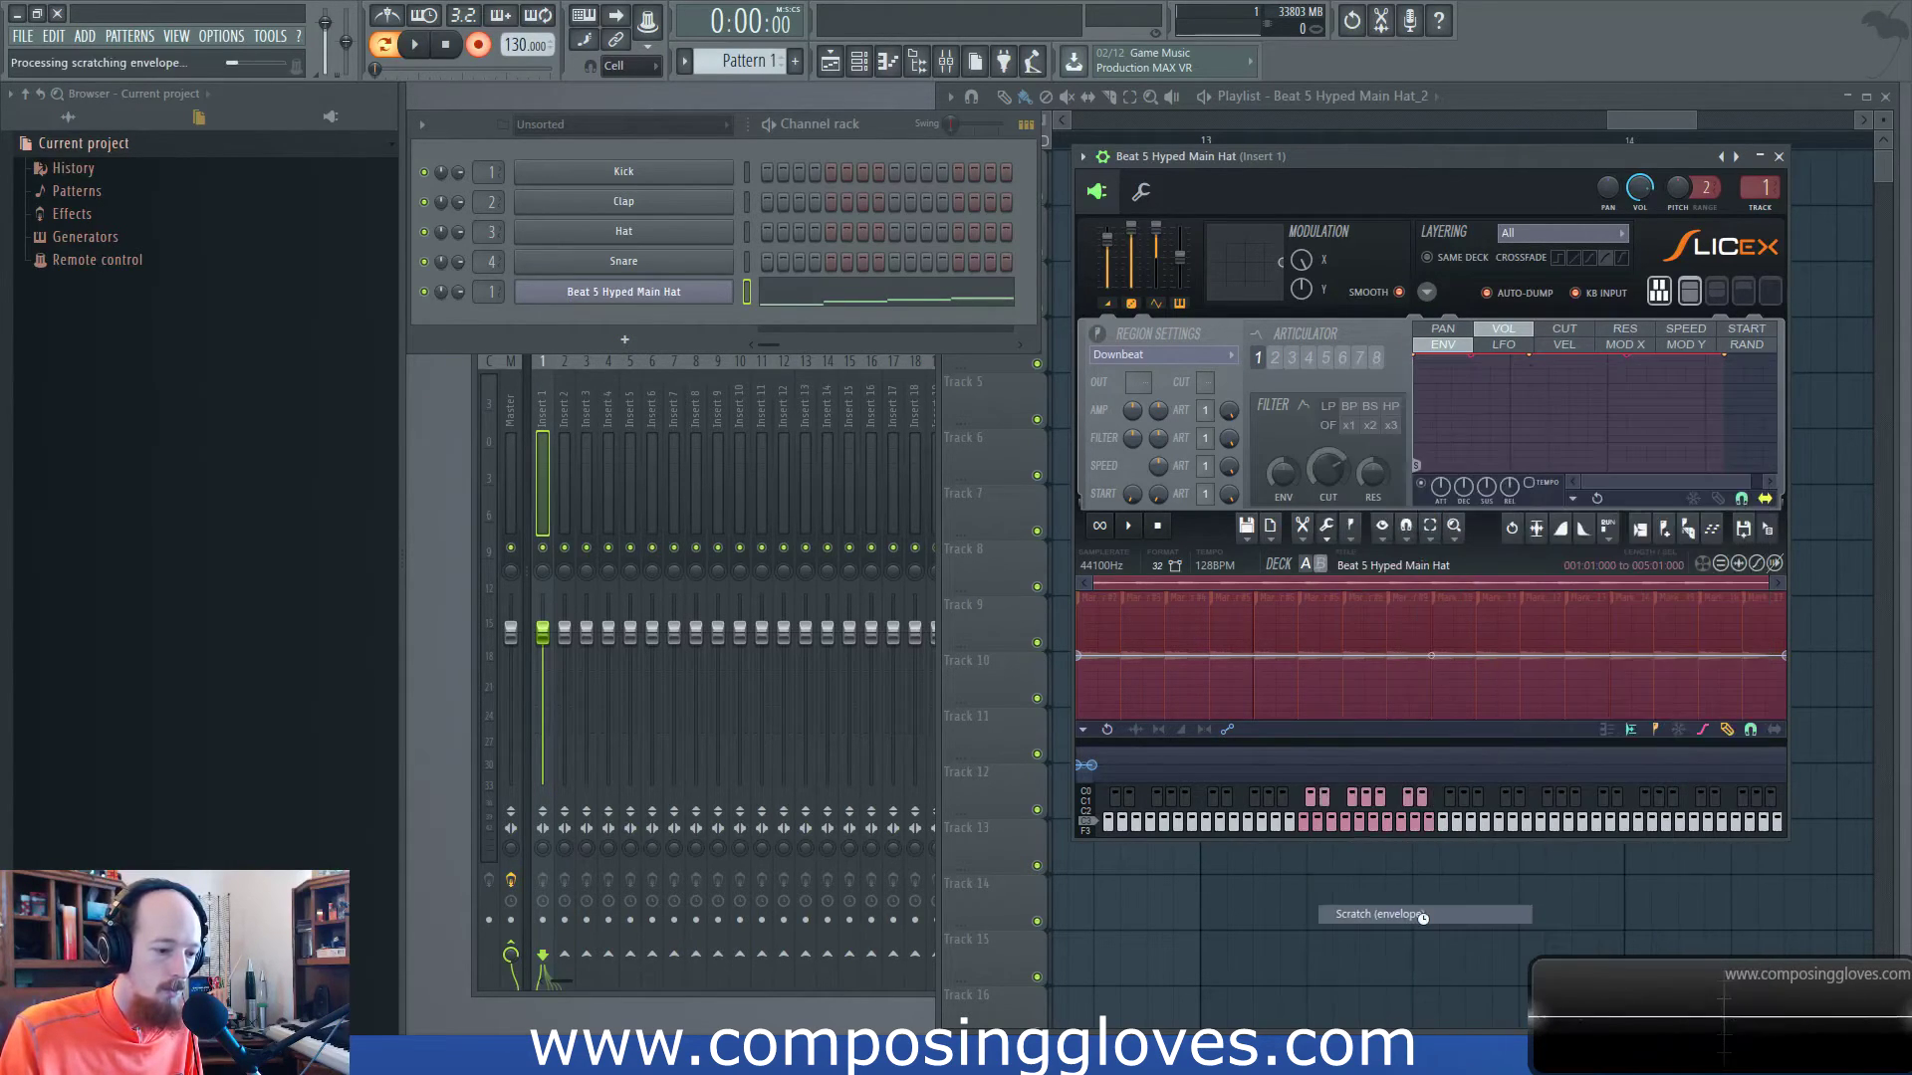
pyautogui.click(1133, 669)
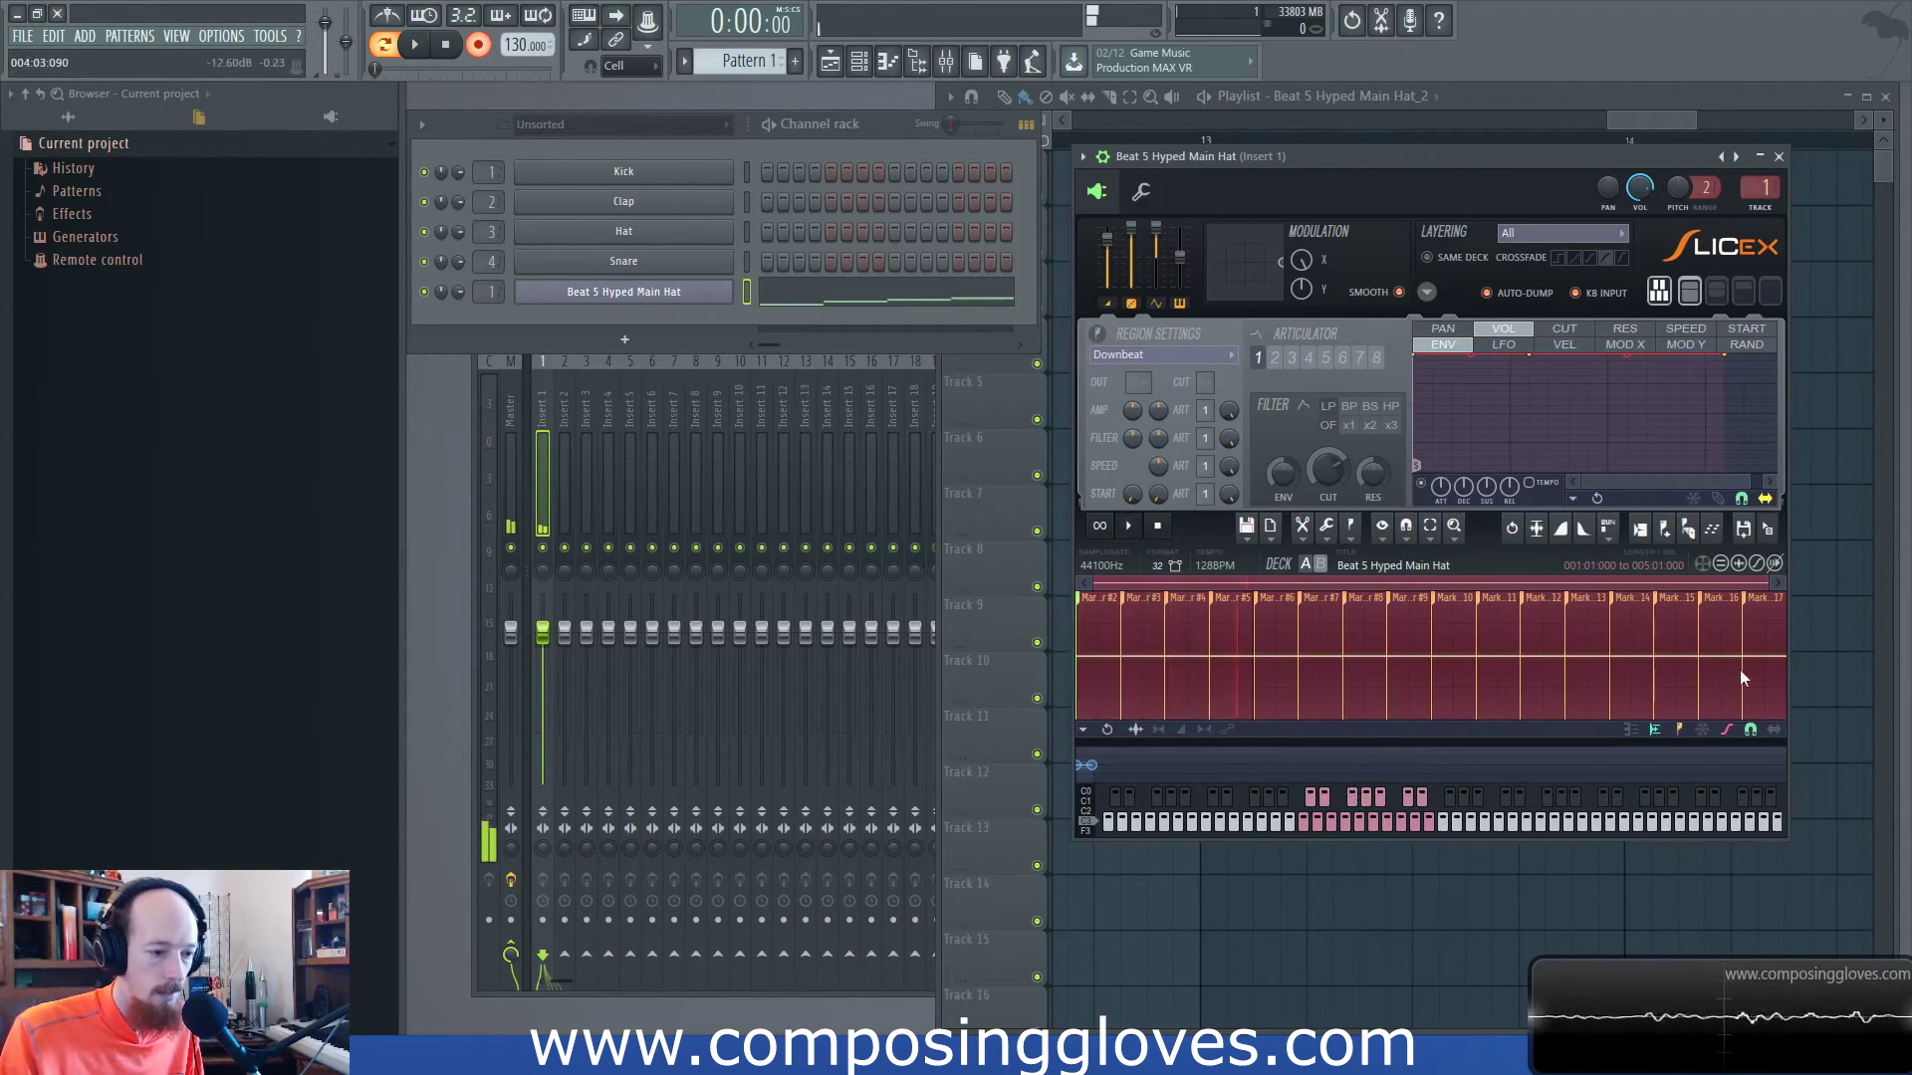
pyautogui.hotkey('ctrl', 'z')
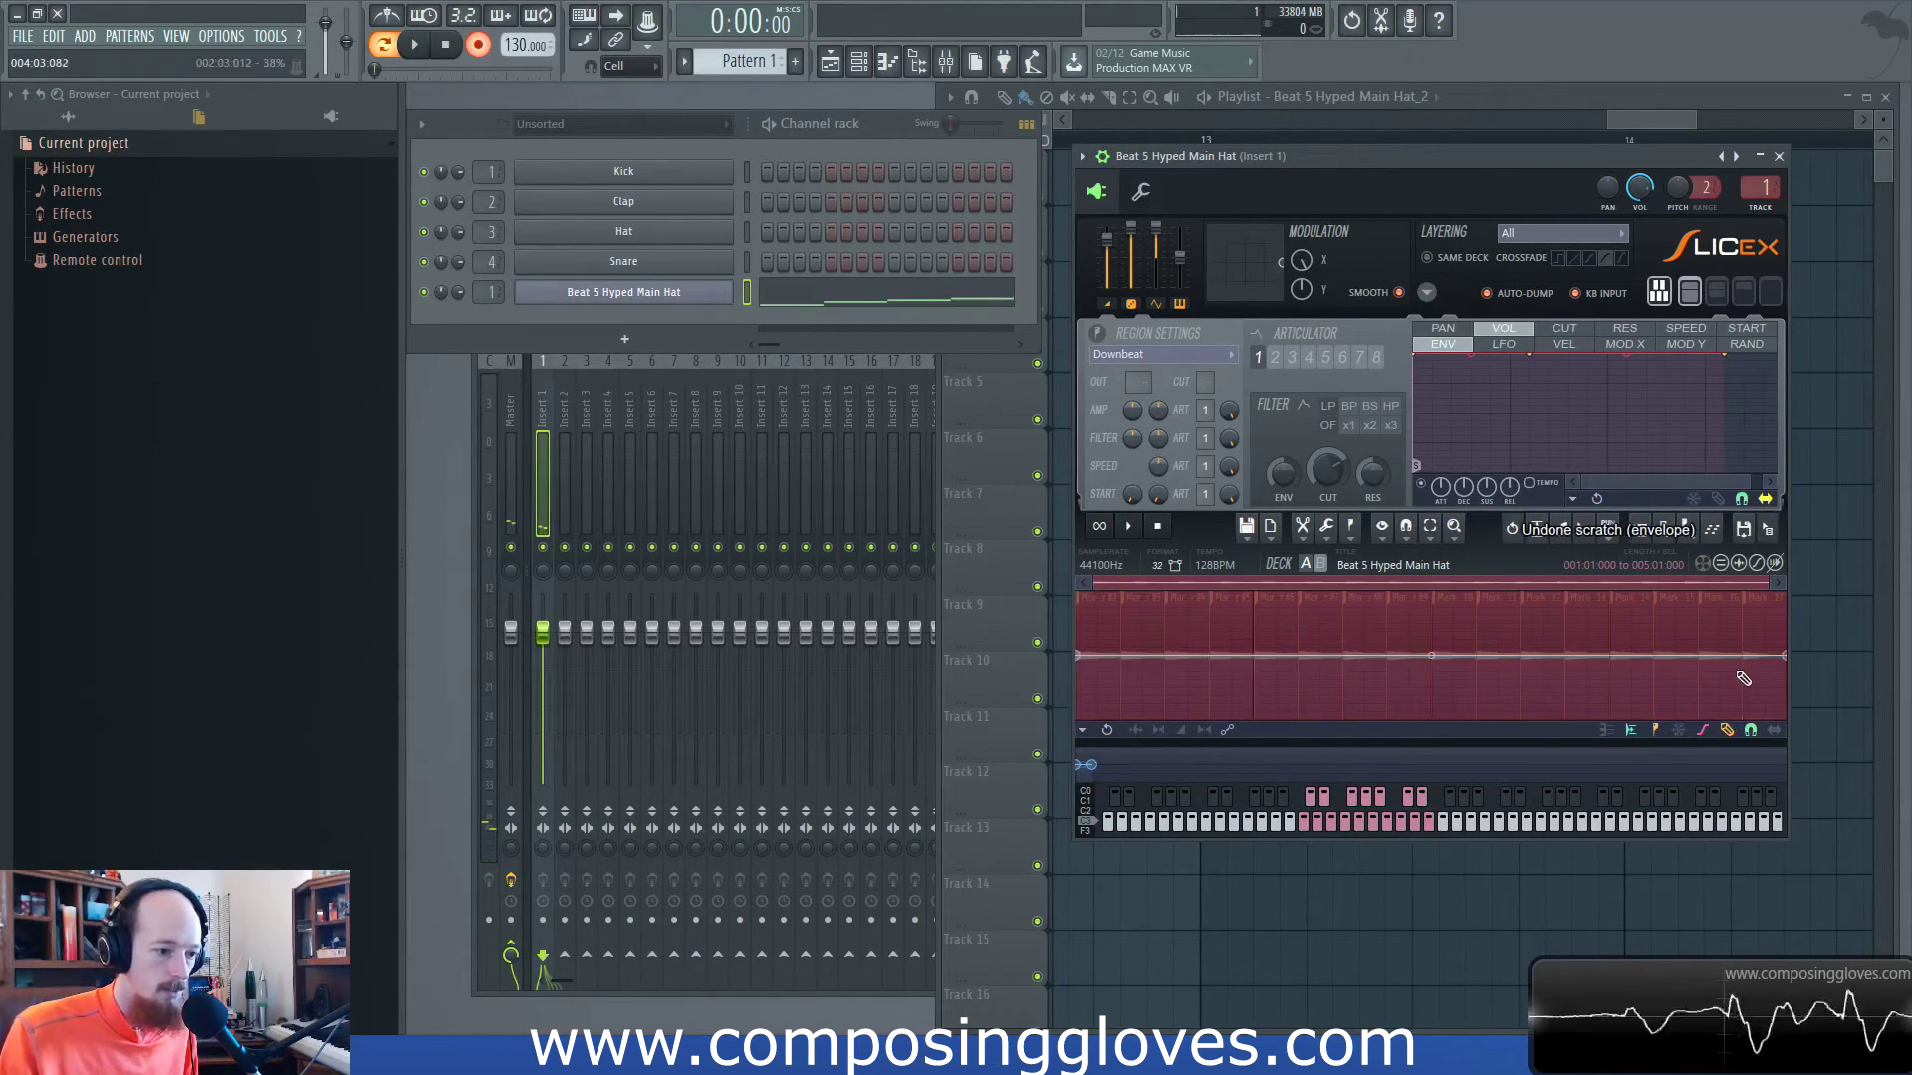
# Draw a new freehand wavy curve in the all-purpose envelope, apply Scratch (envelope), and play back the sample.
pyautogui.moveTo(1209, 707); pyautogui.dragTo(1742, 687)
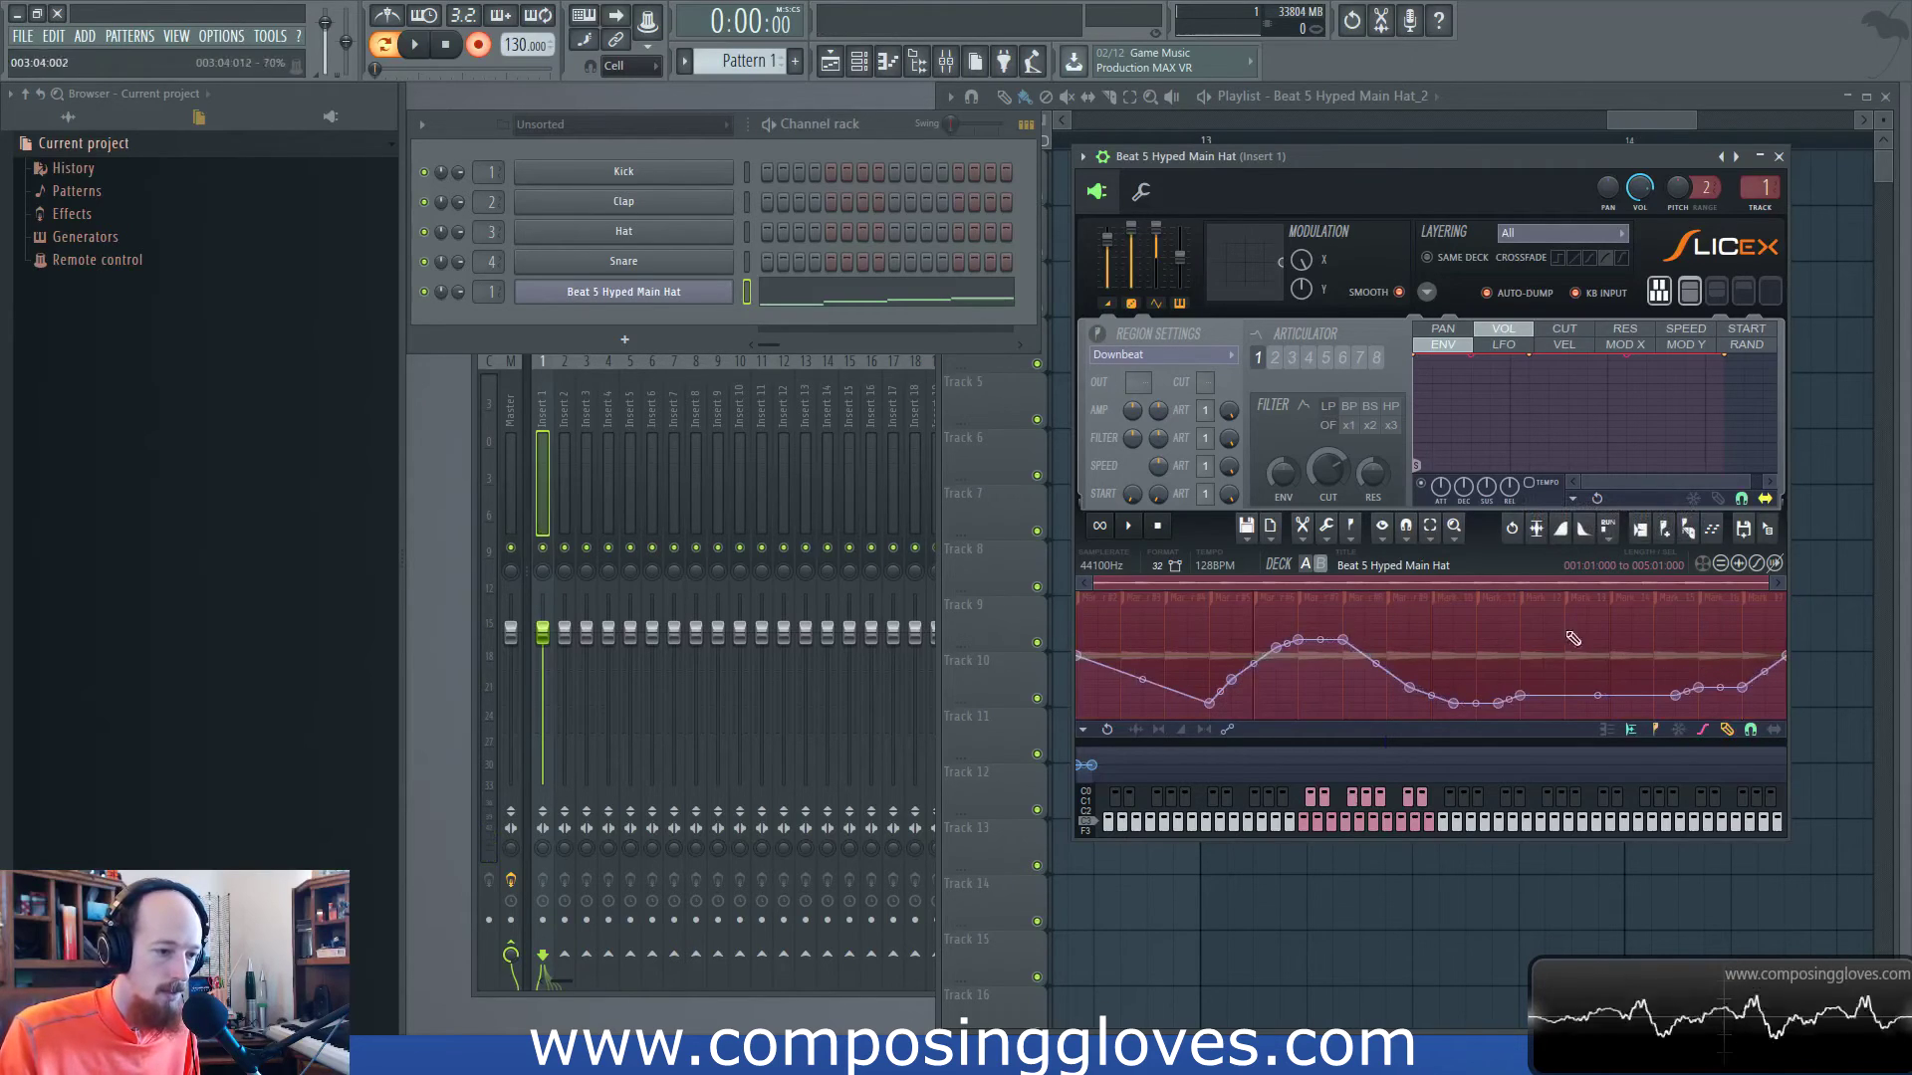
pyautogui.click(1351, 538)
pyautogui.click(1382, 538)
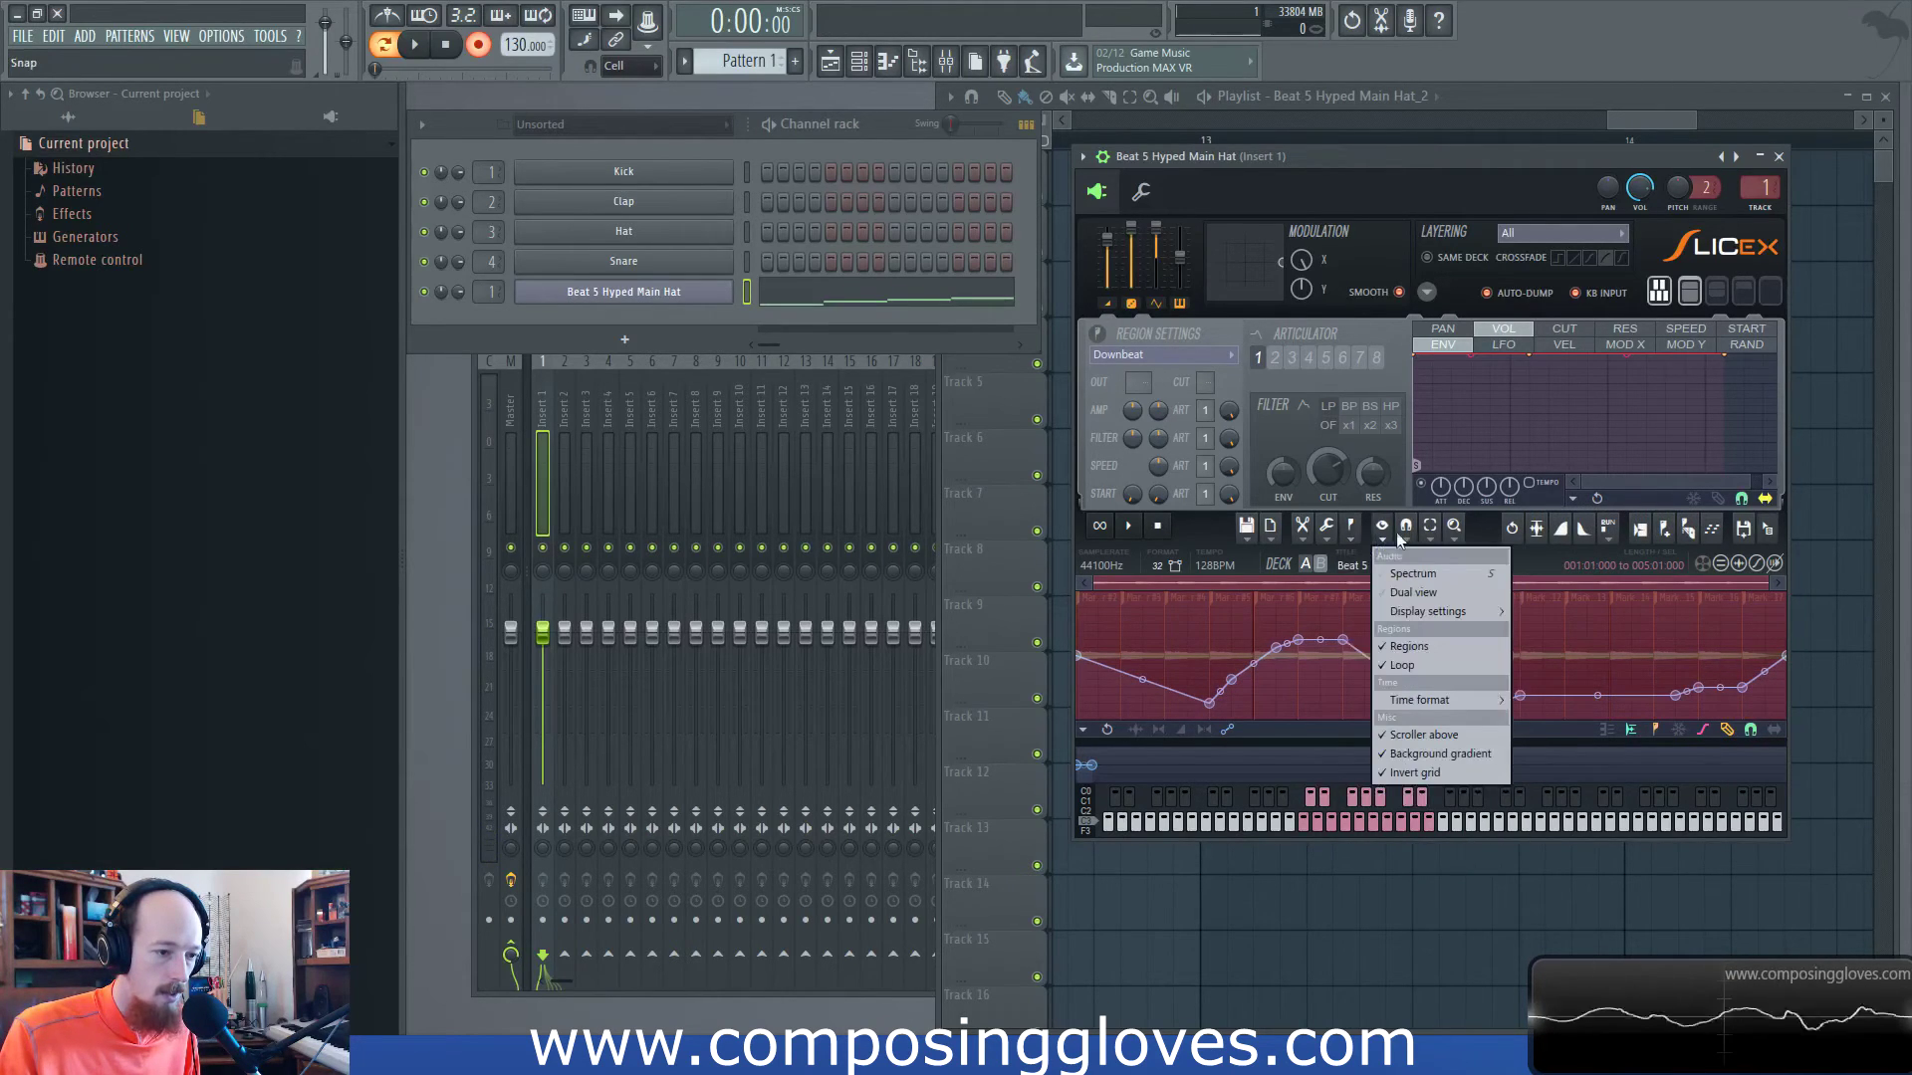
pyautogui.click(1332, 533)
pyautogui.click(1443, 916)
pyautogui.press('space')
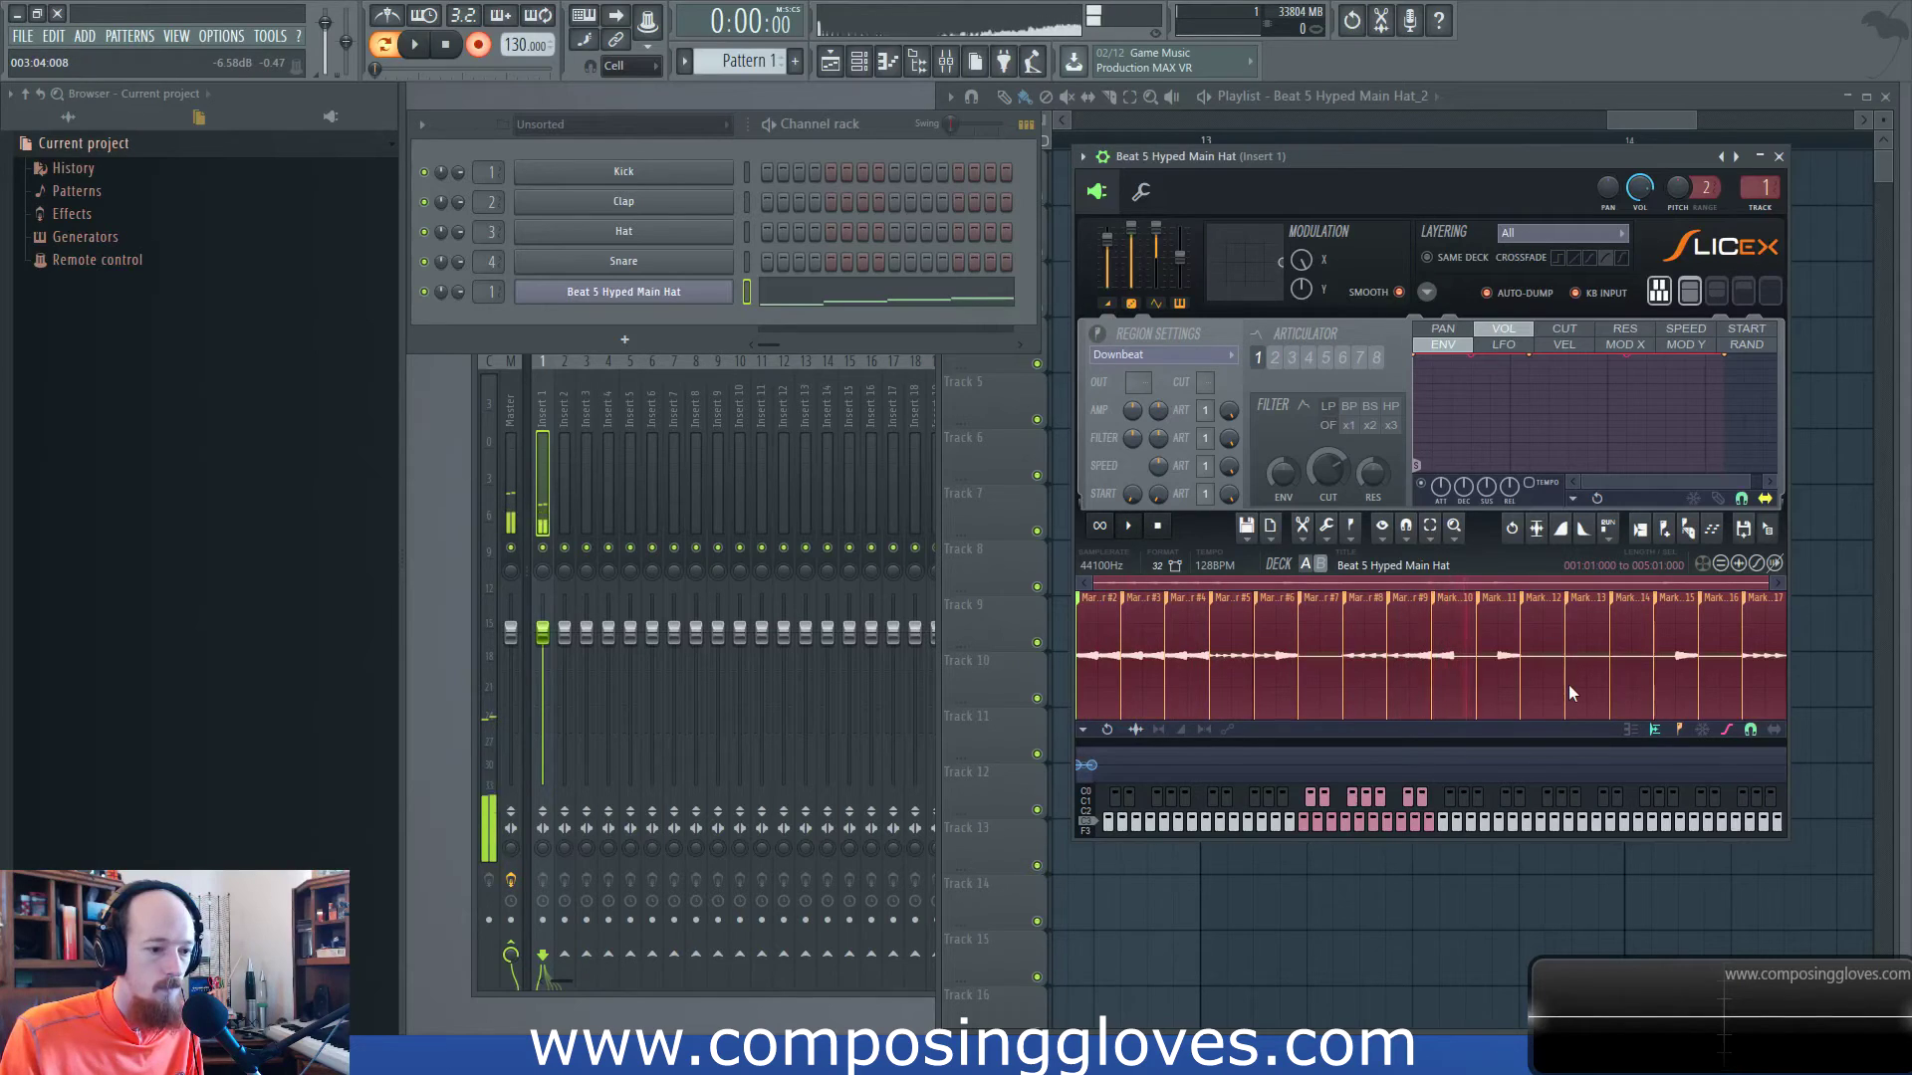
pyautogui.click(1568, 684)
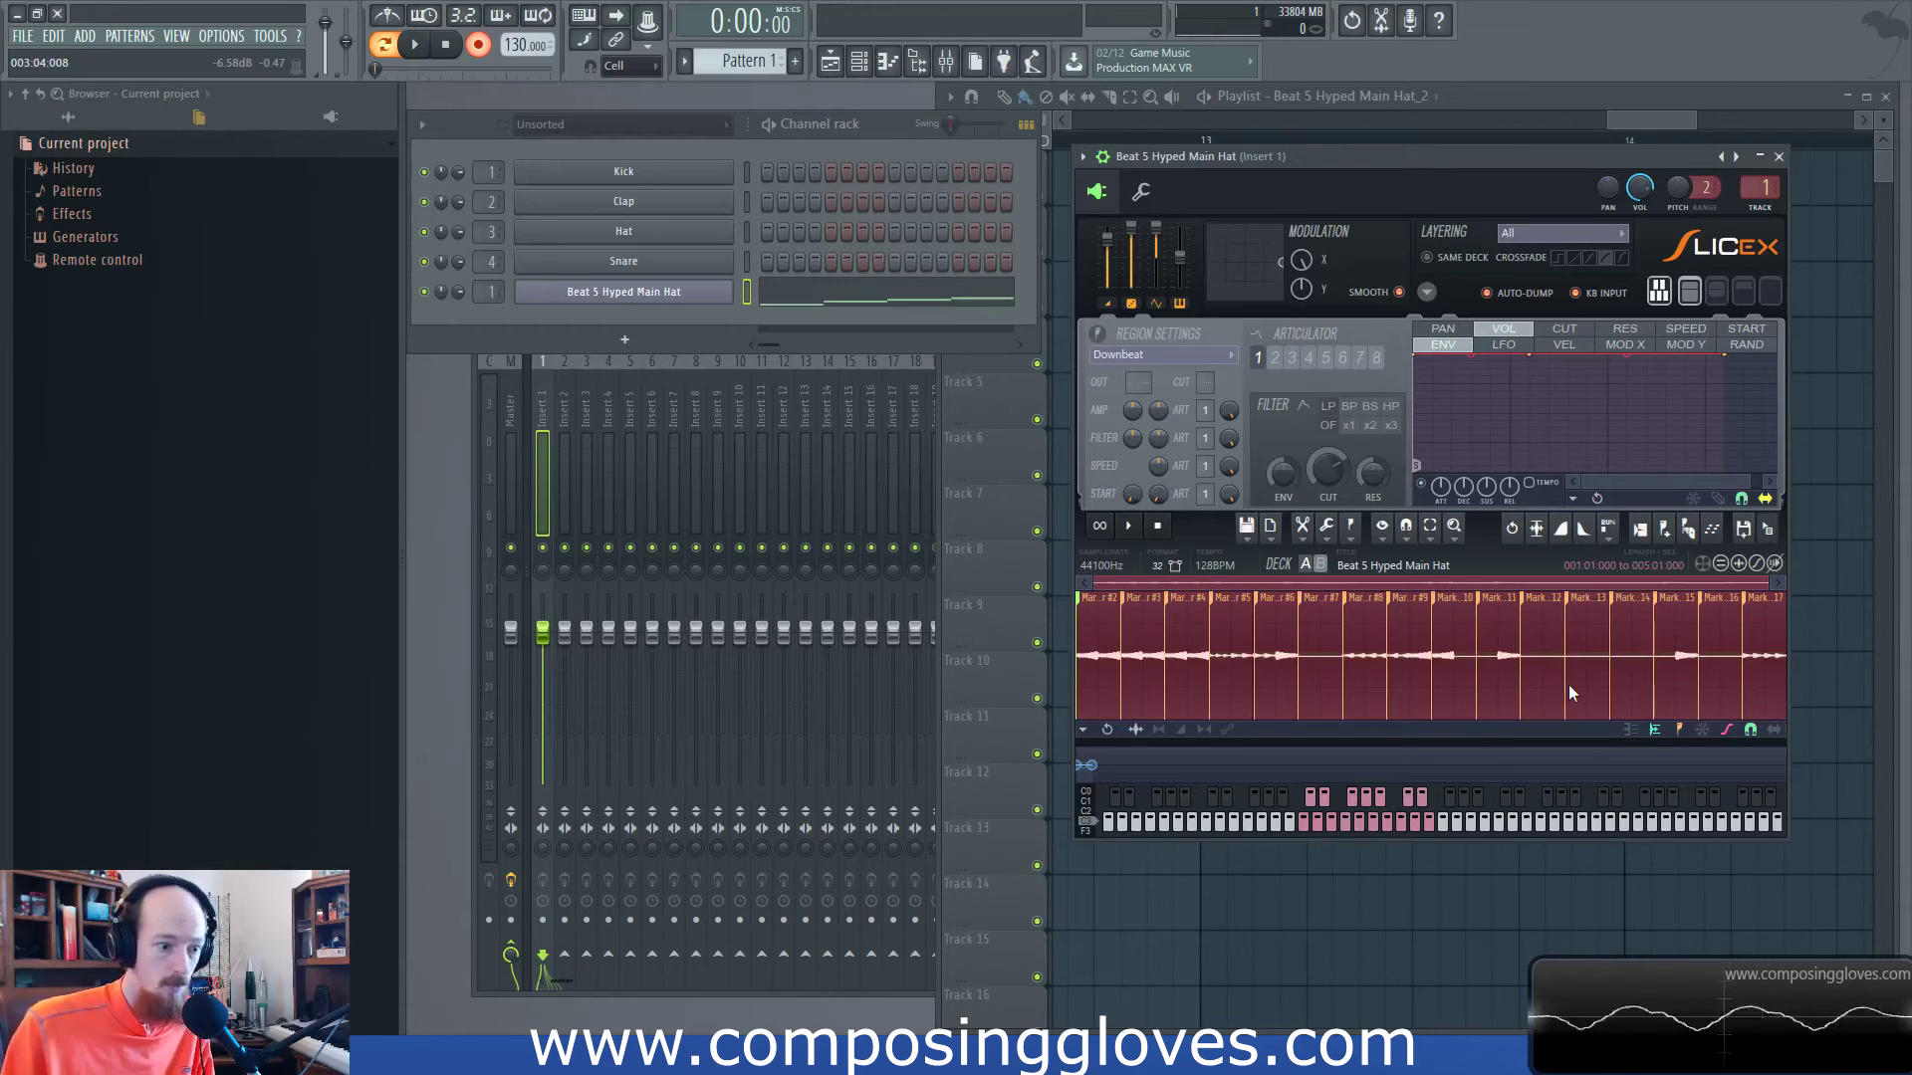
pyautogui.moveTo(1084, 826)
pyautogui.mouseDown()
pyautogui.moveTo(1082, 849)
pyautogui.moveTo(1086, 803)
pyautogui.moveTo(1095, 822)
pyautogui.mouseUp()
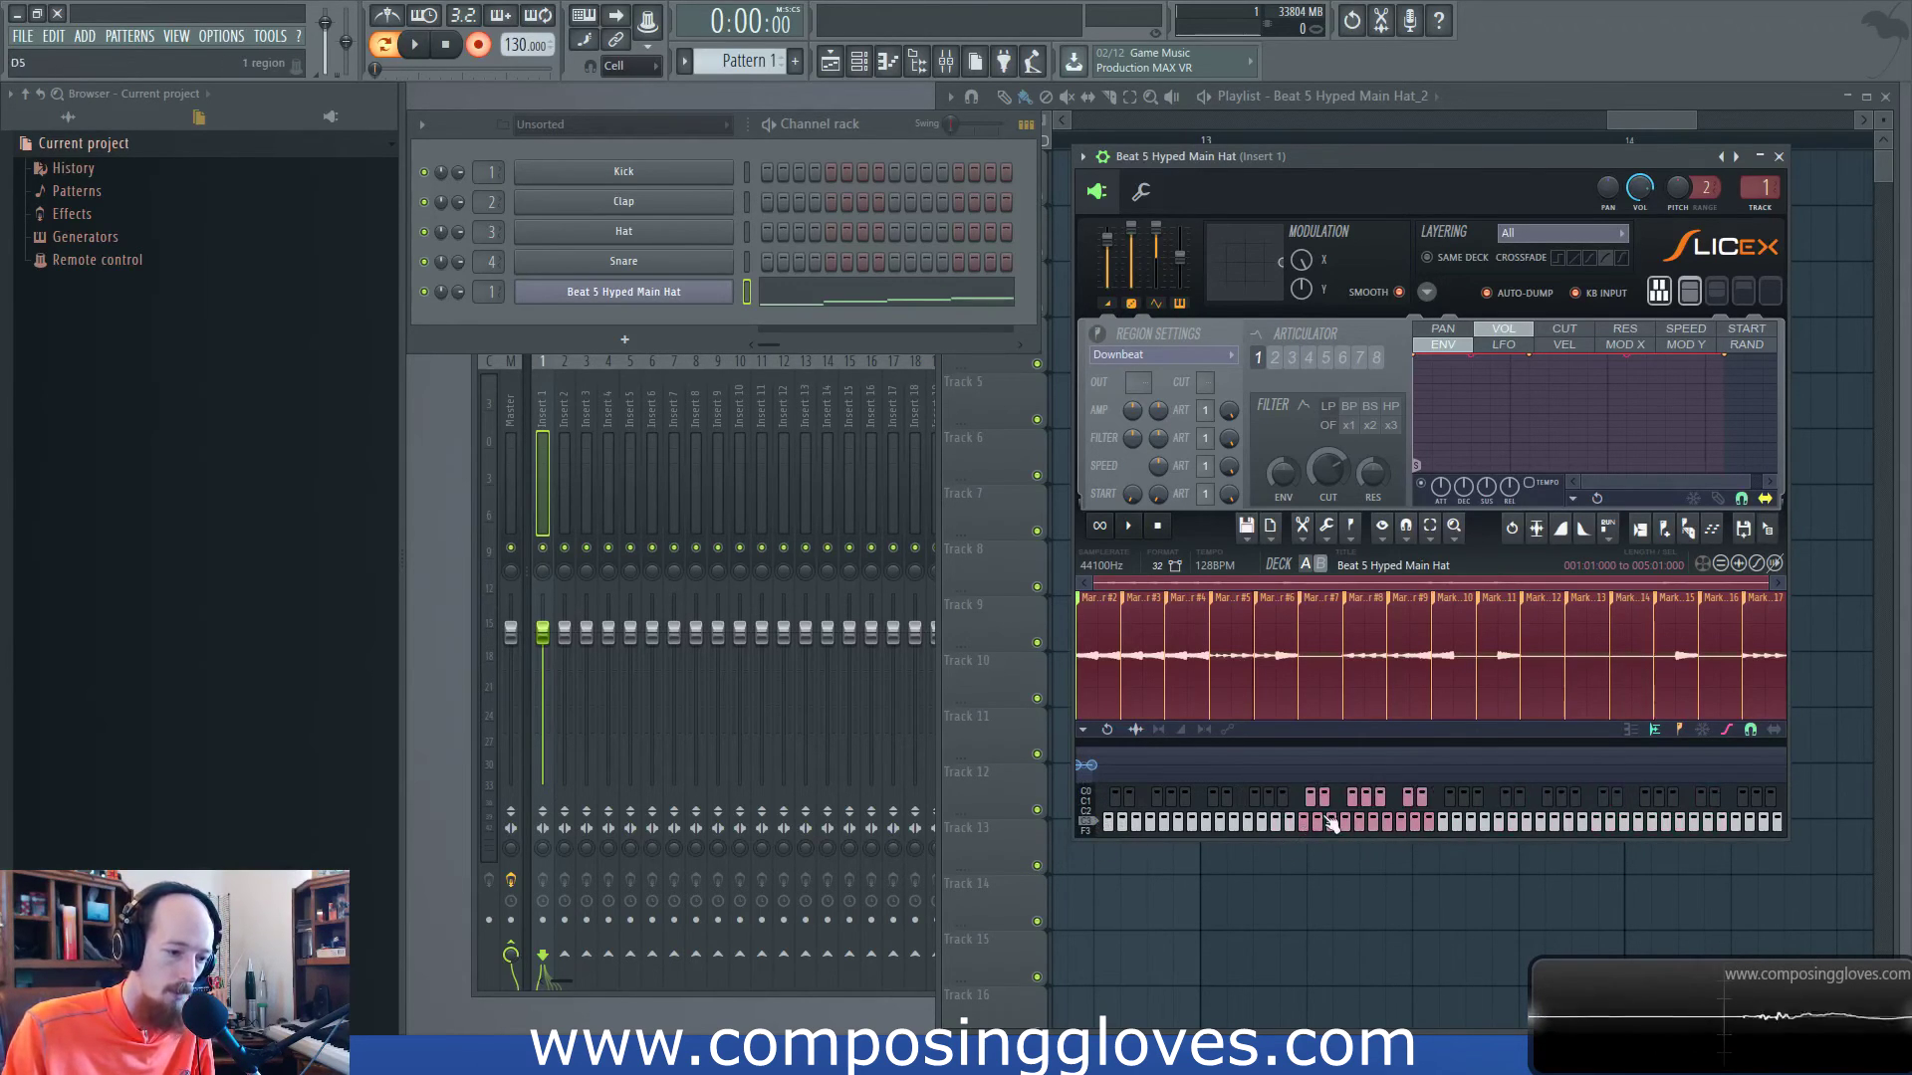